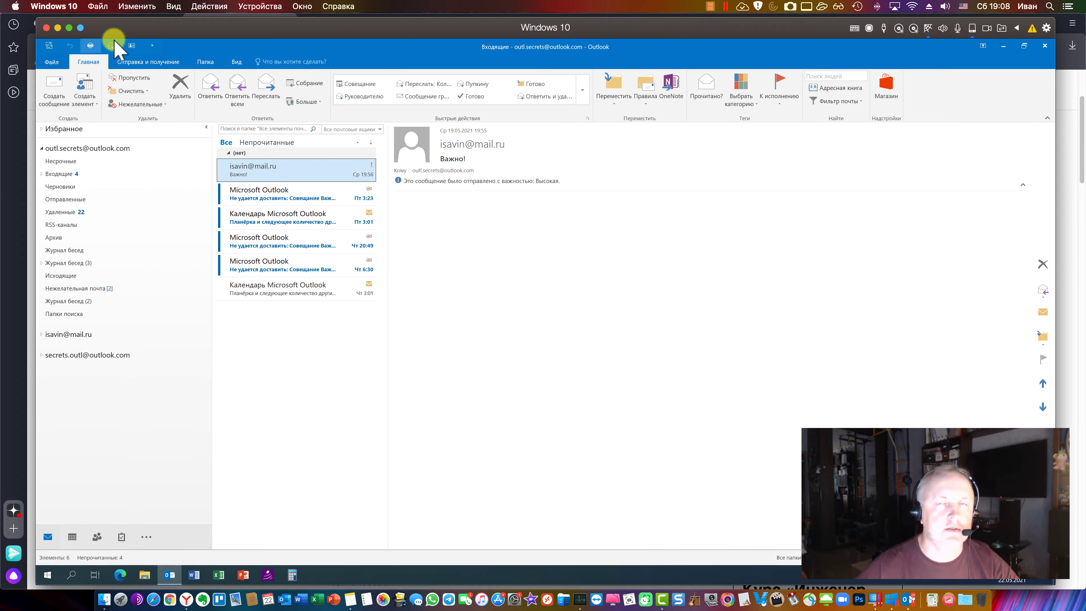
# Minimize the Windows 10 VM window and hide the Yandex browser to show the Mac desktop
pyautogui.click(60, 29)
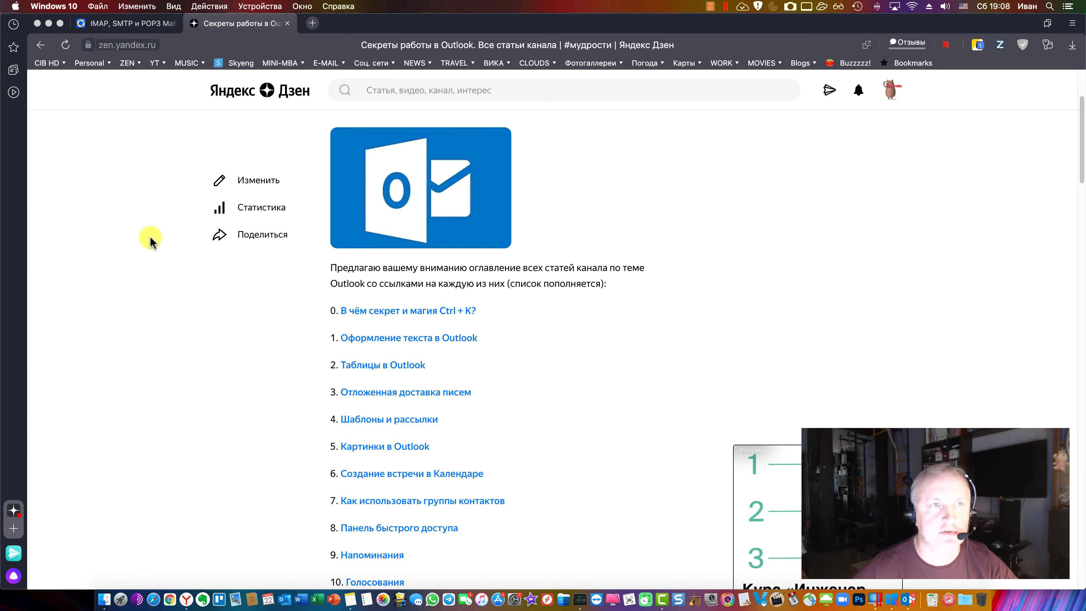
pyautogui.click(49, 23)
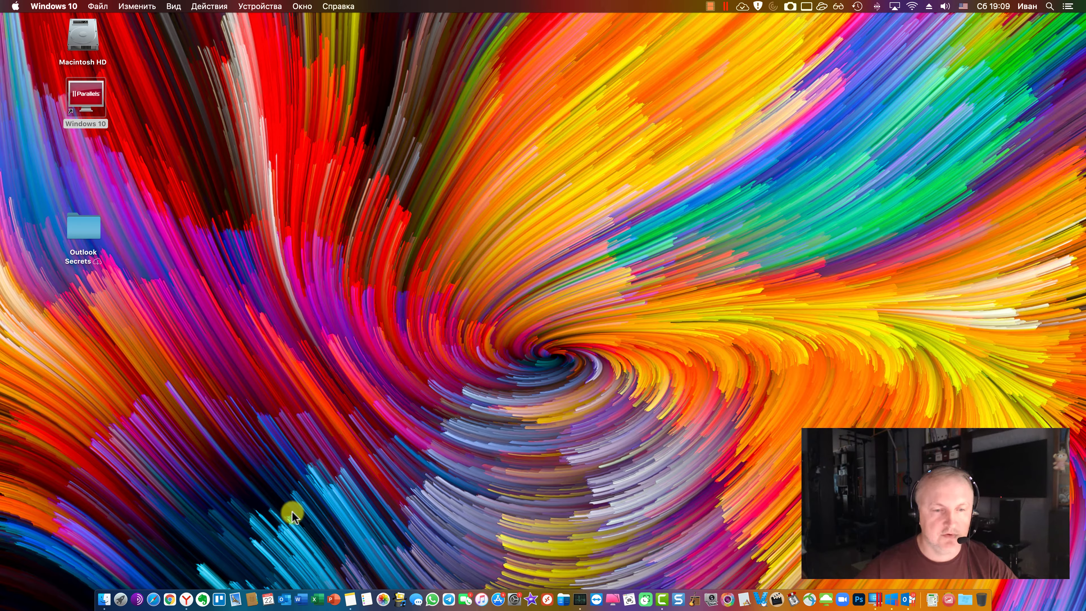
# Launch Outlook, submit the Outlook.com address in account setup, and begin entering the password
pyautogui.click(284, 595)
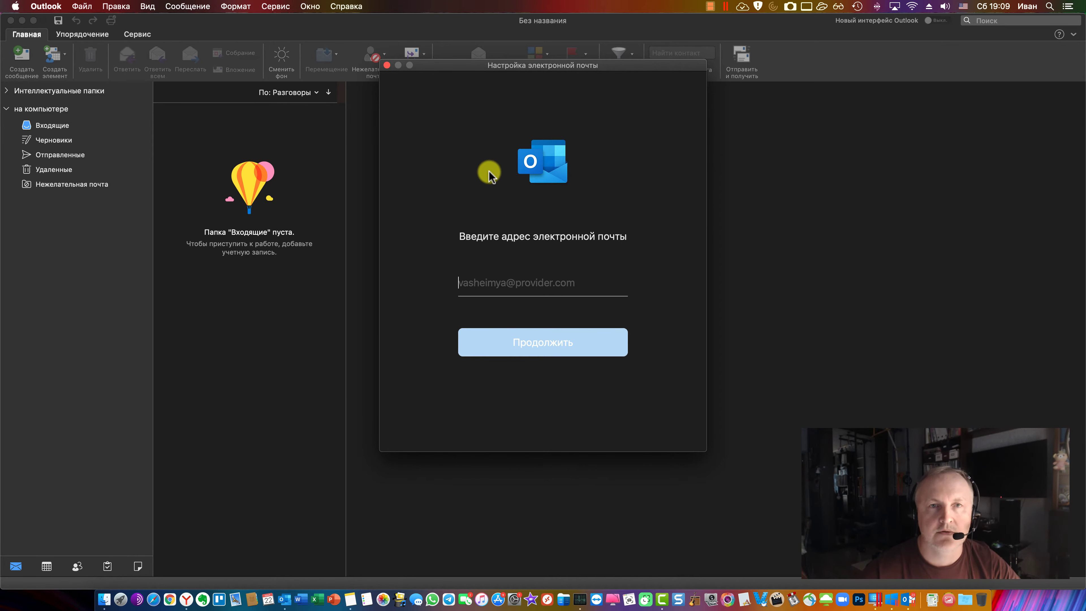
pyautogui.moveTo(453, 68); pyautogui.dragTo(446, 105)
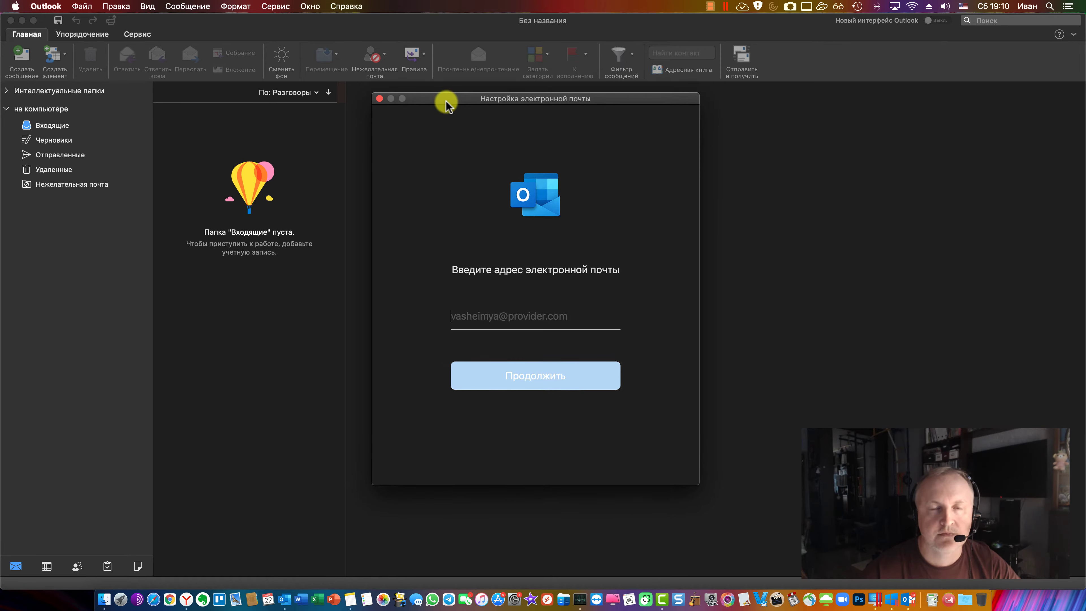
pyautogui.click(535, 317)
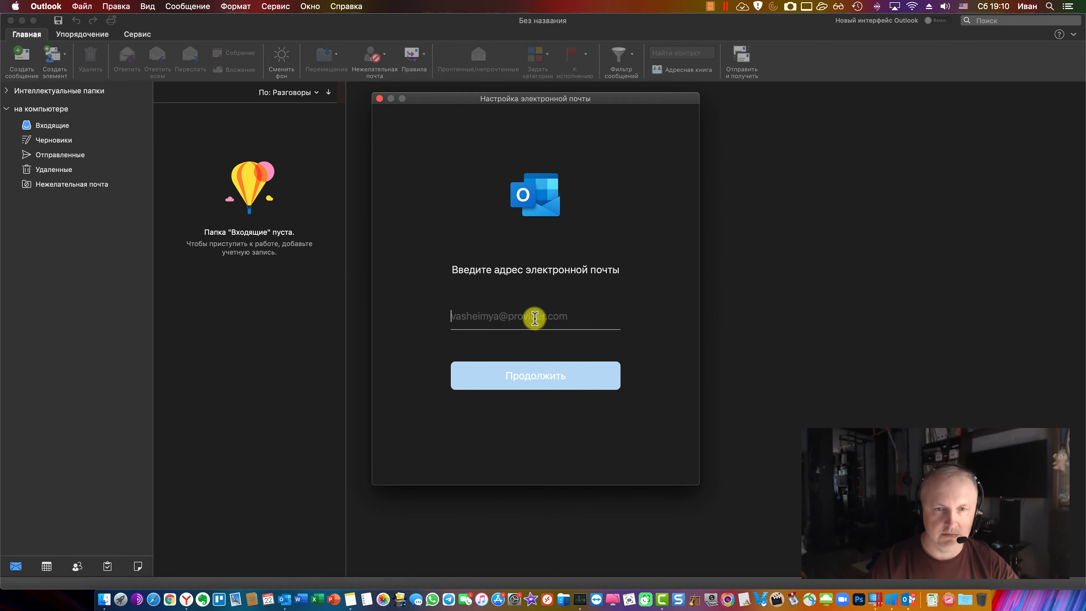
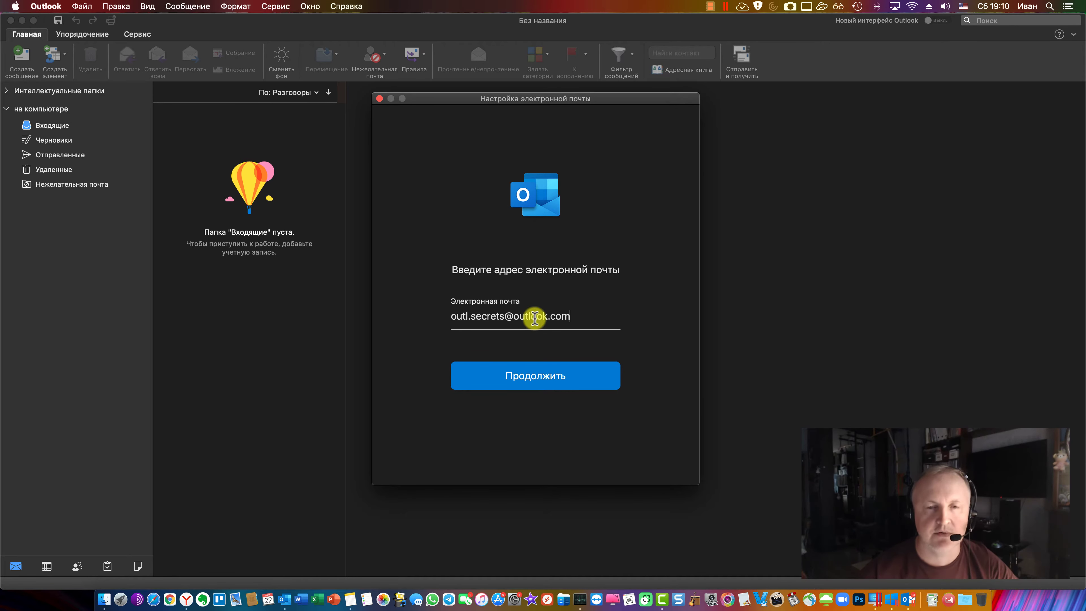
pyautogui.click(534, 375)
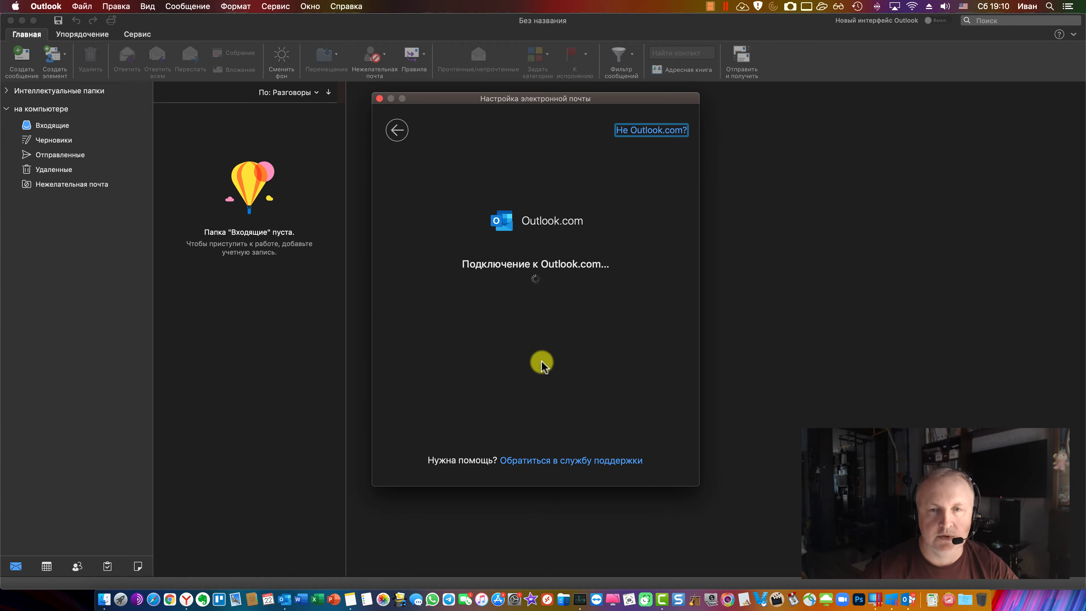
pyautogui.write('••')
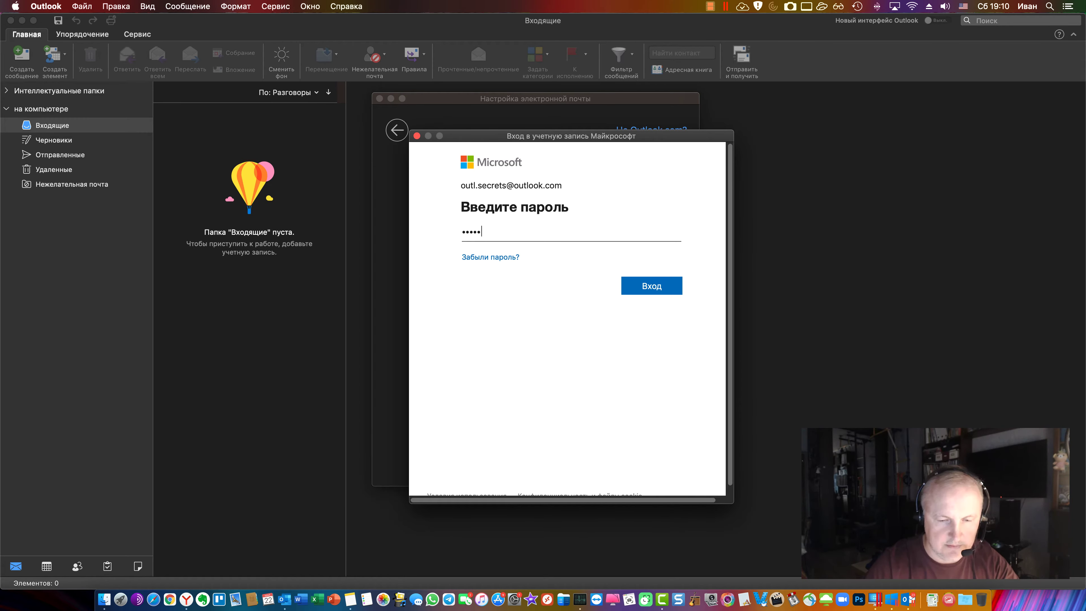
pyautogui.write('••')
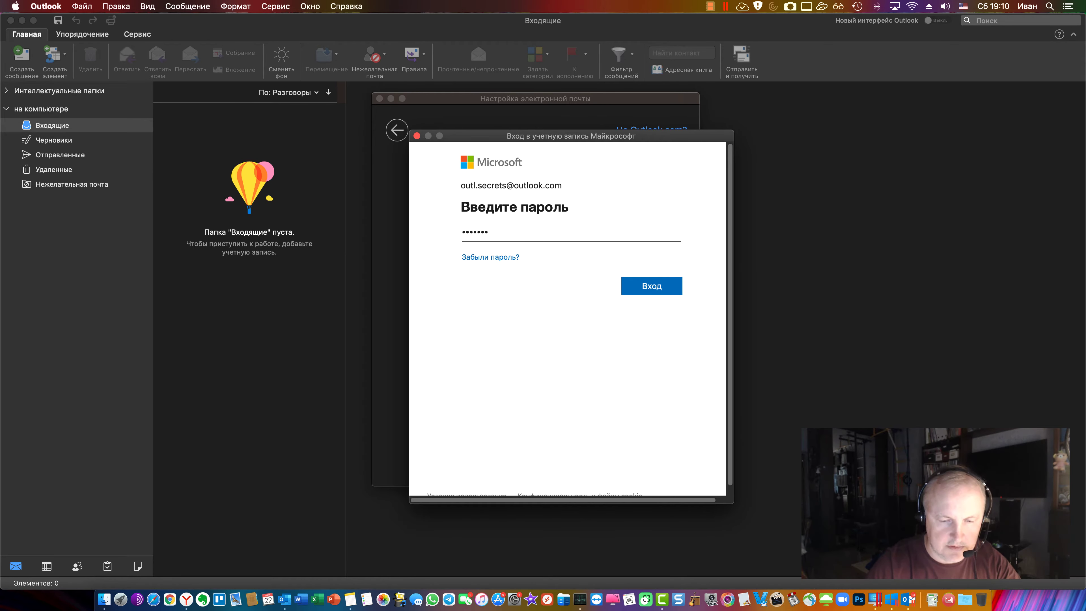
pyautogui.write('•••')
# Sign in with the password (Вход) and close the wizard with Готово
pyautogui.click(635, 284)
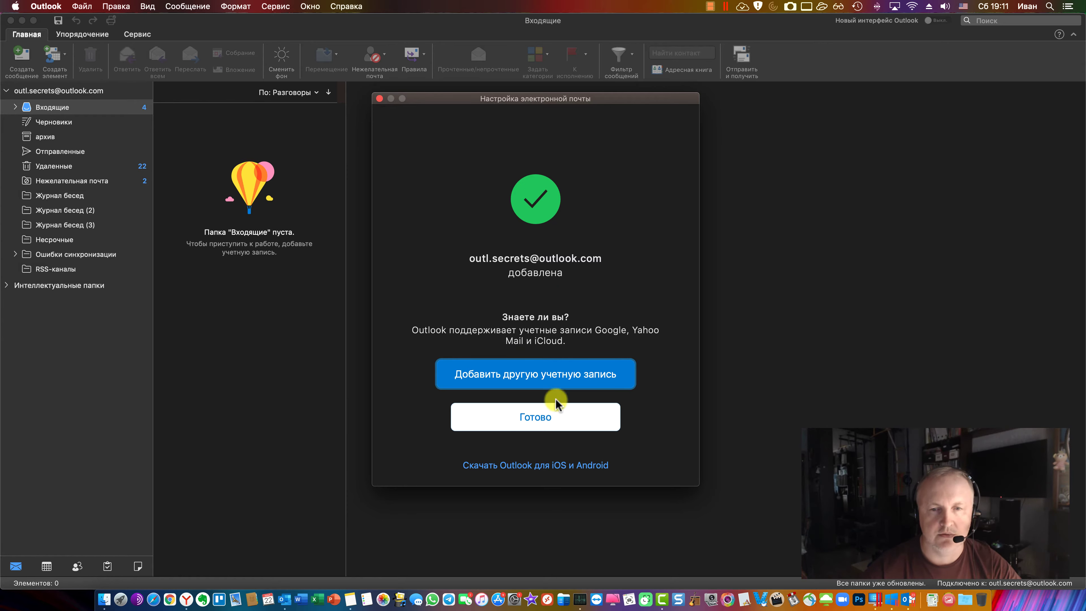
pyautogui.click(543, 420)
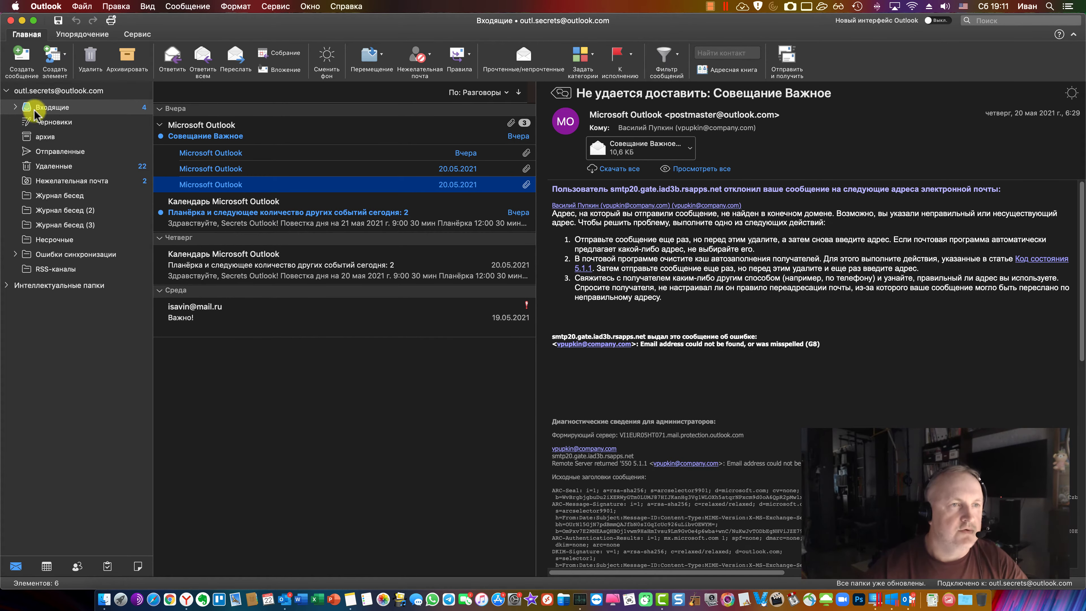
# Expand Входящие, read the first bounce message, then bring the Windows 10 Outlook forward
pyautogui.click(15, 107)
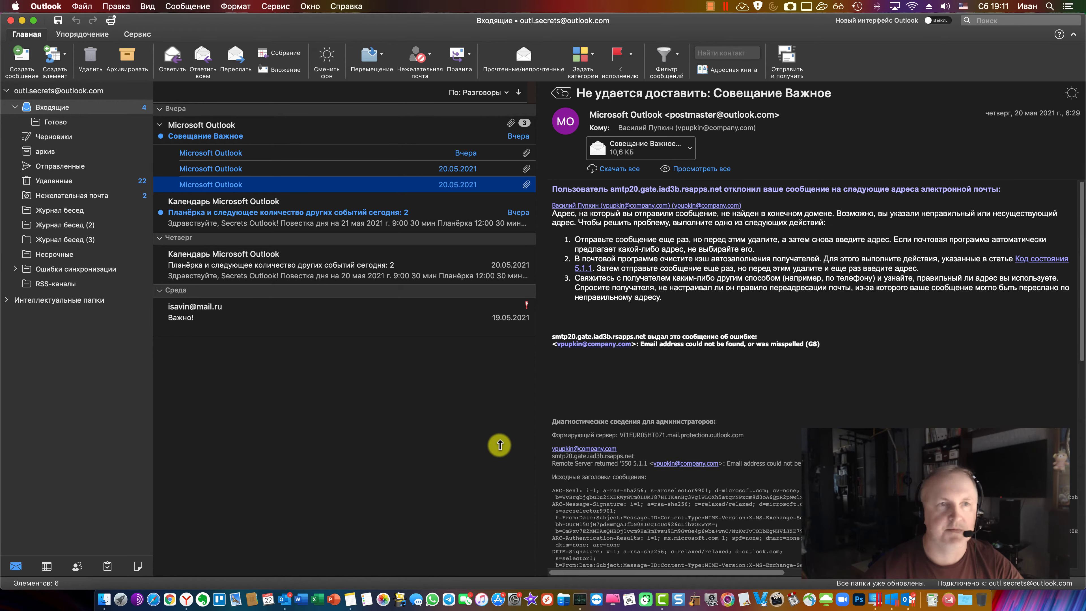
pyautogui.click(236, 157)
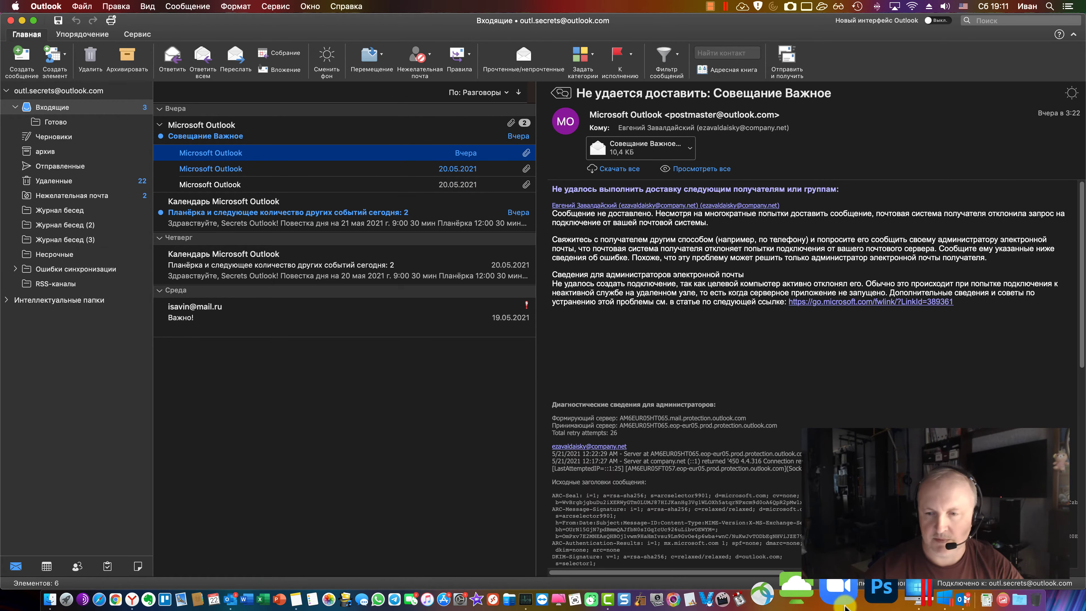
pyautogui.click(897, 595)
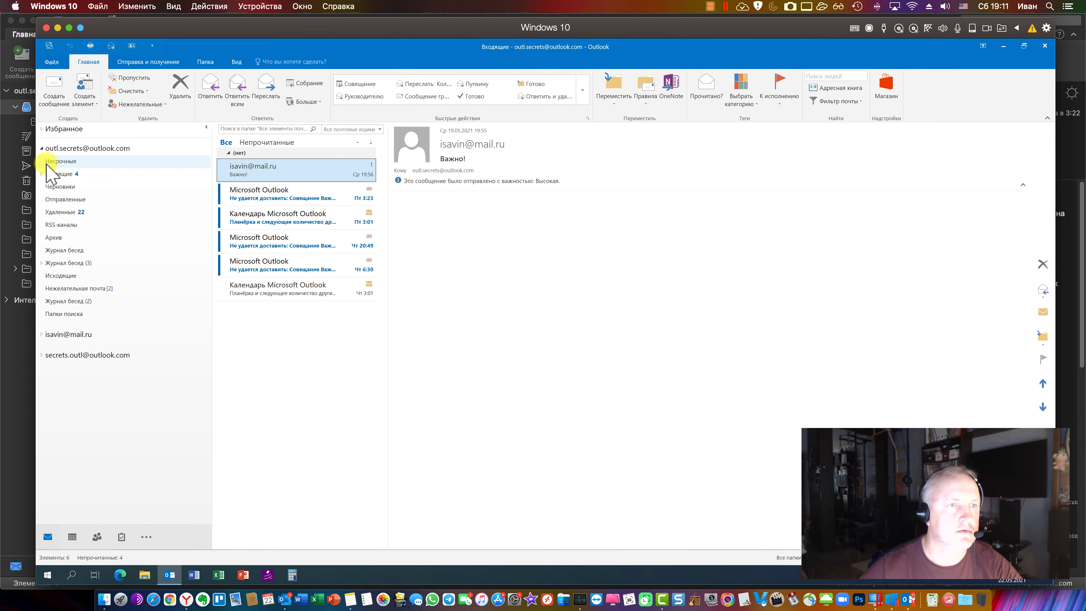
# Browse the Готово, Несрочные and Входящие folders in Windows Outlook, then return to Mac Outlook
pyautogui.click(42, 174)
pyautogui.click(64, 187)
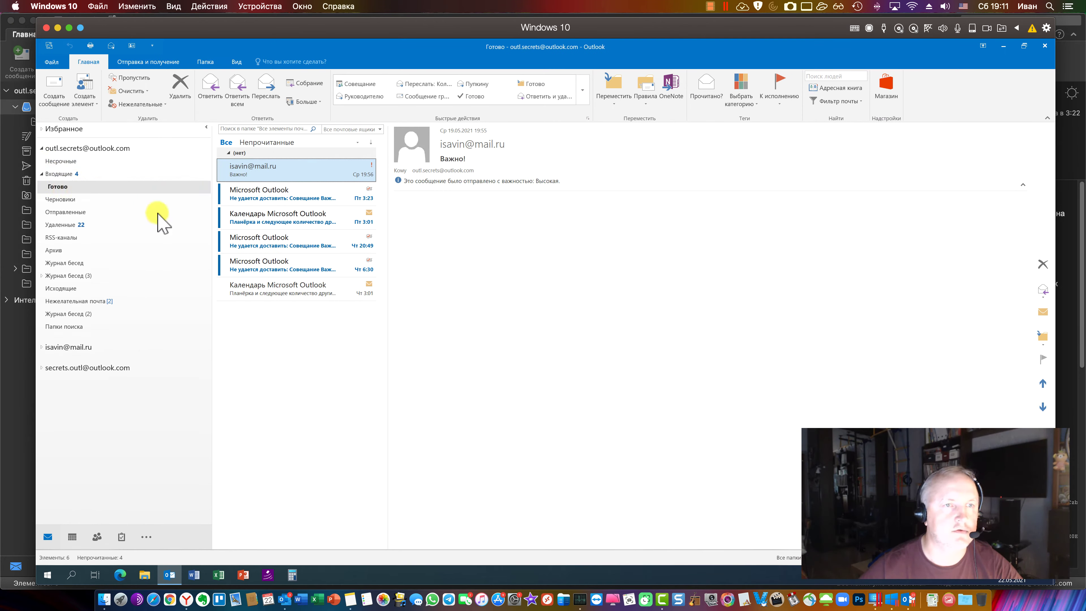
pyautogui.click(62, 161)
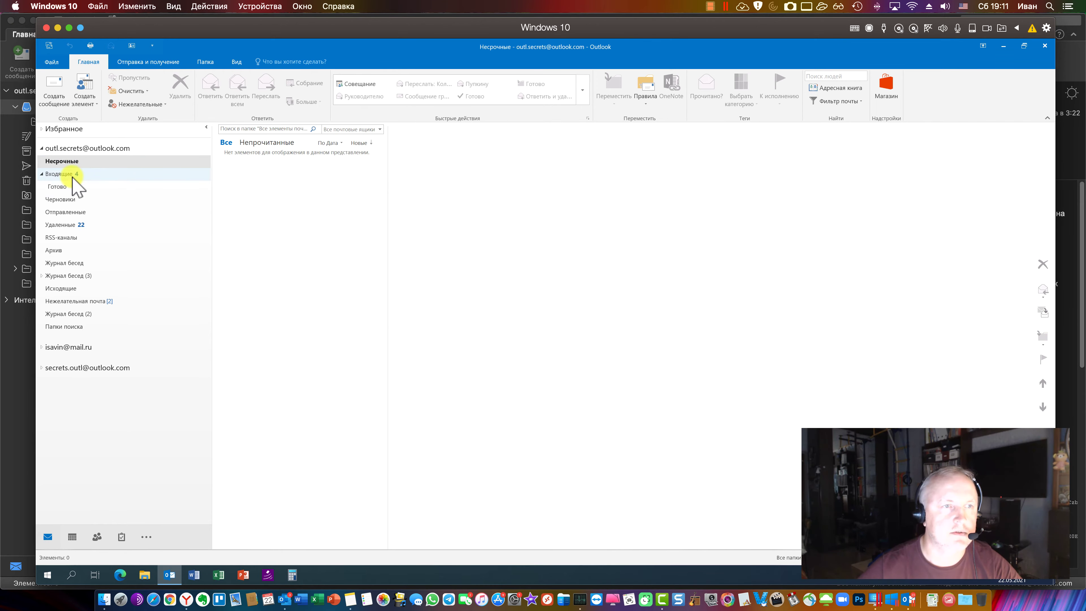
pyautogui.click(68, 174)
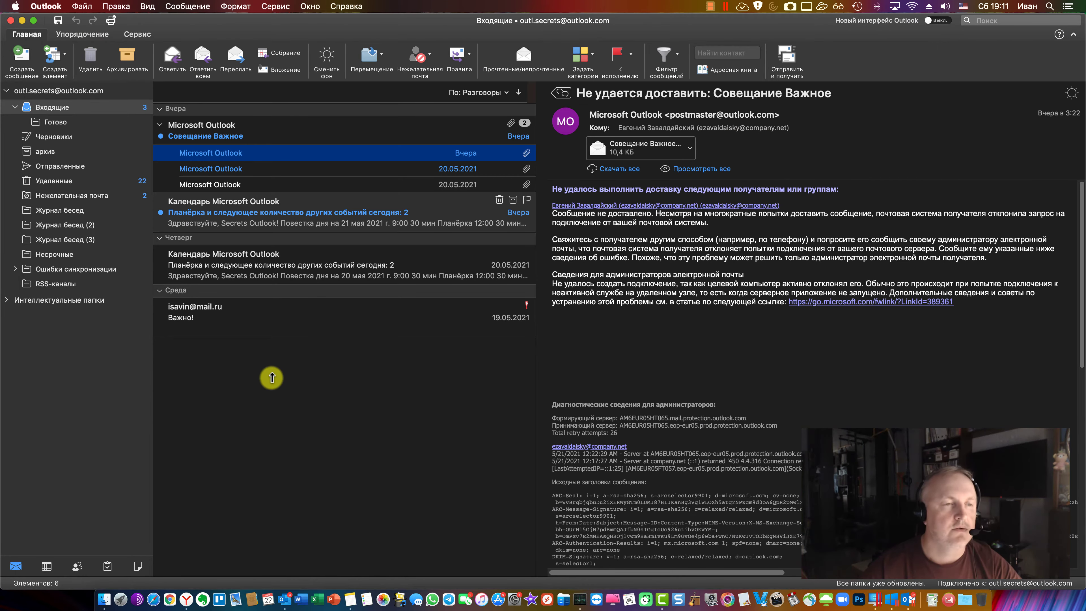
pyautogui.click(336, 387)
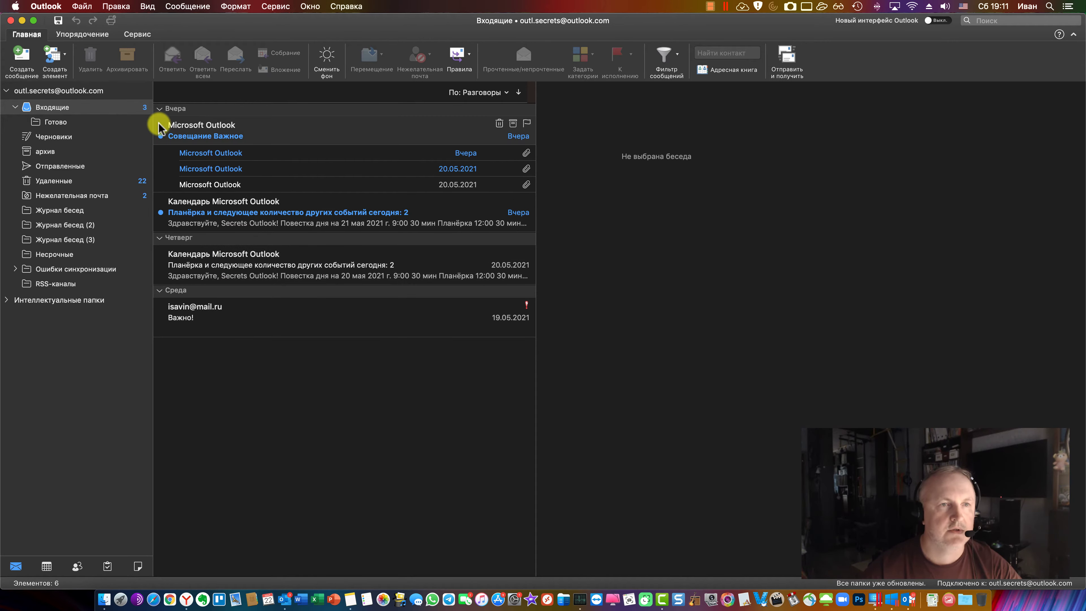
# Collapse the conversation, open Параметры > Учетные записи, then switch to Windows Outlook
pyautogui.click(159, 124)
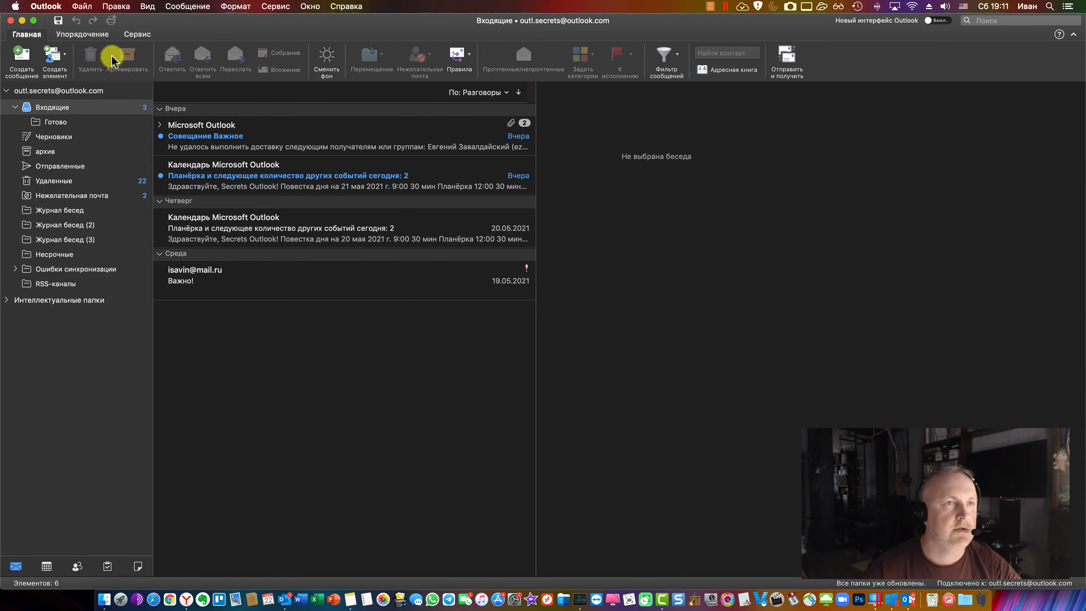
pyautogui.click(46, 7)
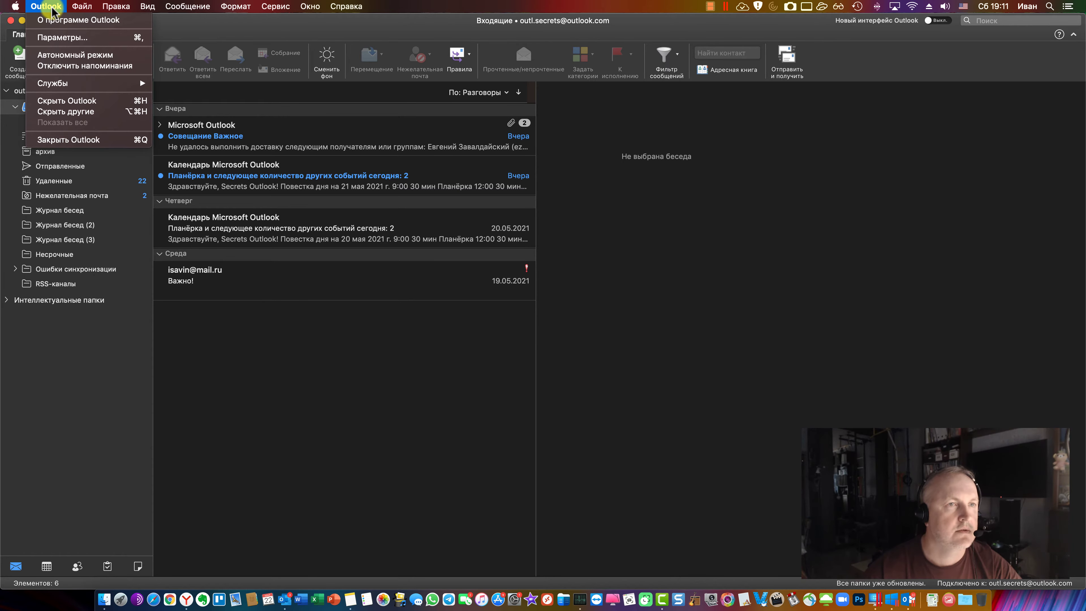
pyautogui.click(69, 38)
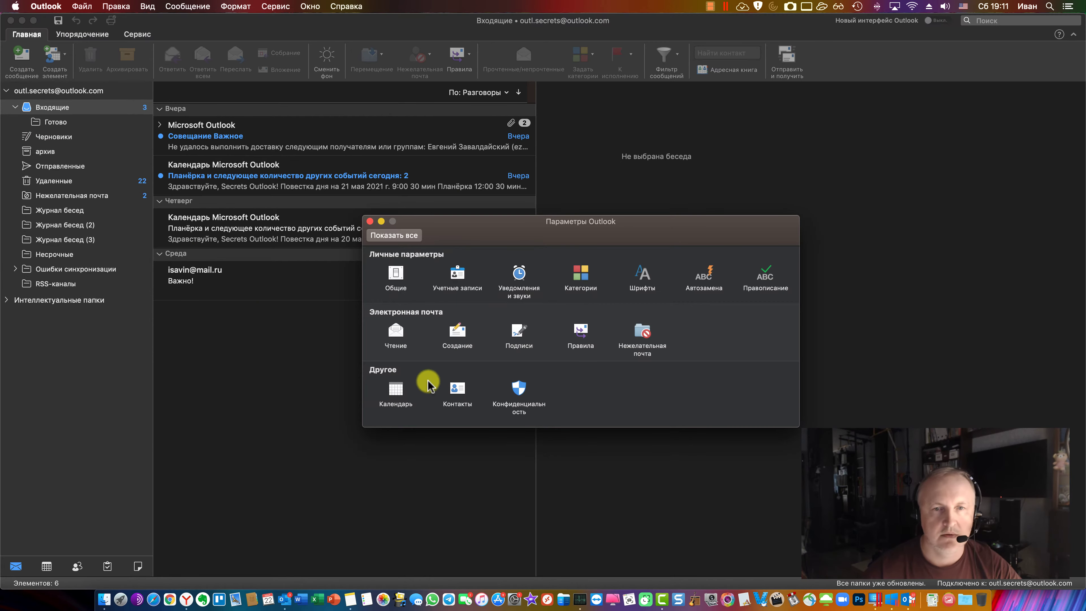
pyautogui.click(459, 276)
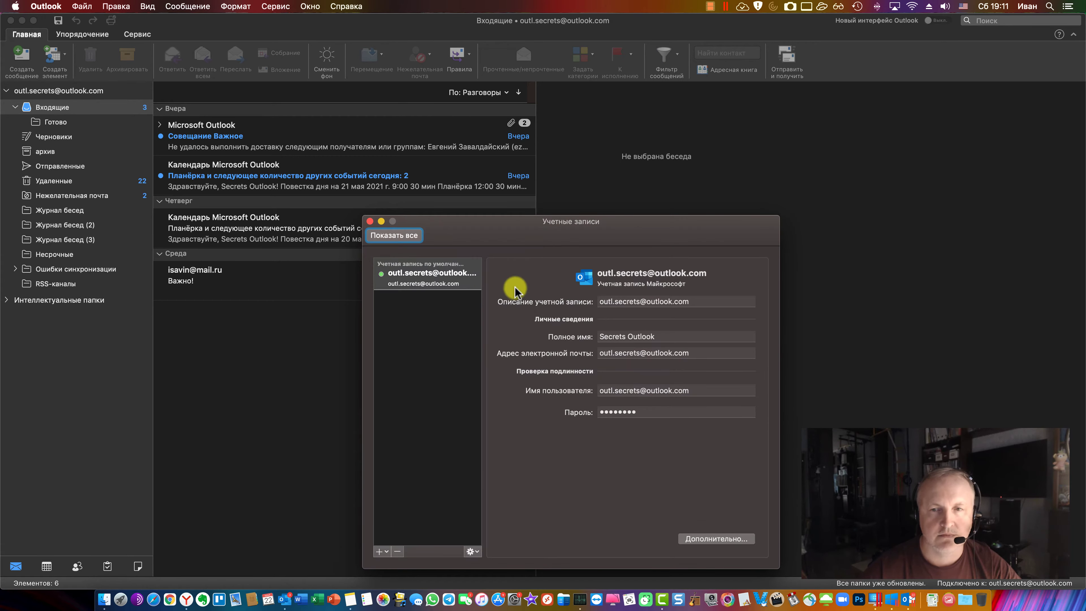
pyautogui.moveTo(507, 235); pyautogui.dragTo(451, 173)
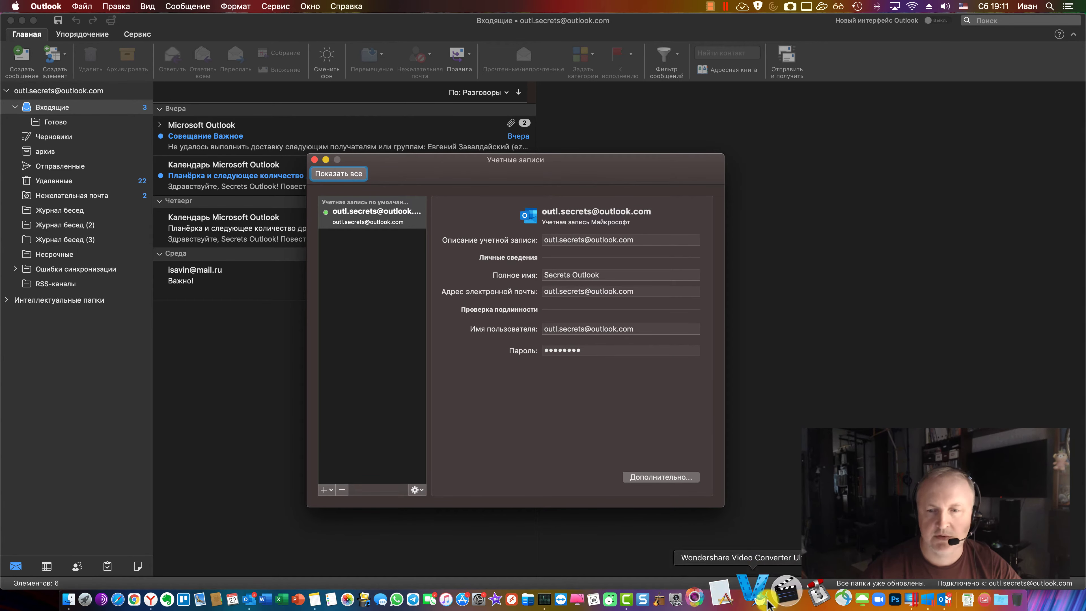
pyautogui.click(928, 599)
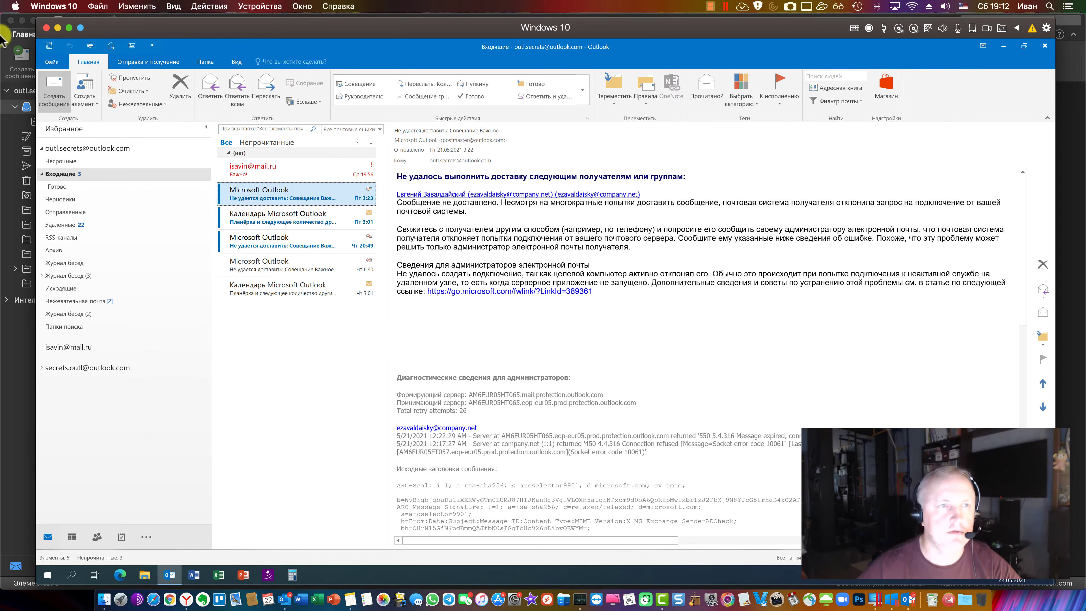
# View the three accounts under Файл > Настройка учетных записей, then return to Mac Outlook
pyautogui.click(52, 62)
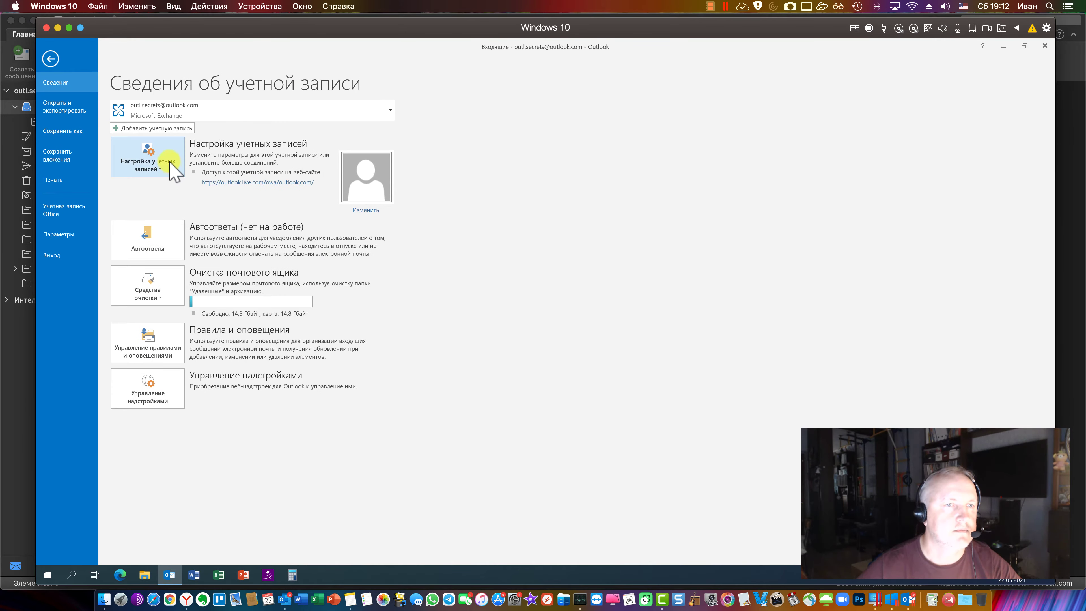
pyautogui.click(173, 172)
pyautogui.click(182, 189)
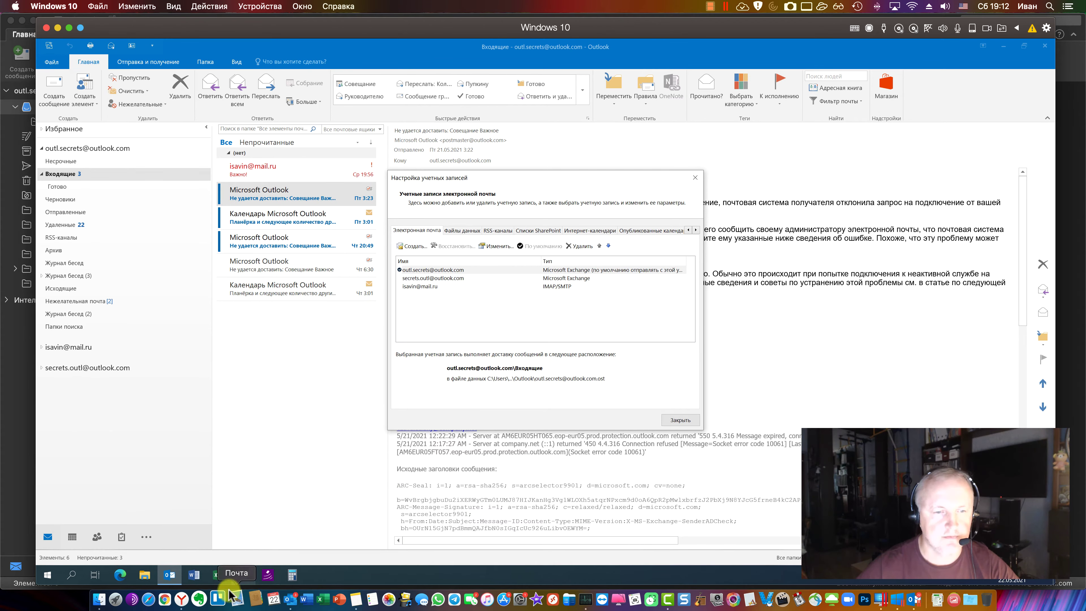
pyautogui.click(291, 599)
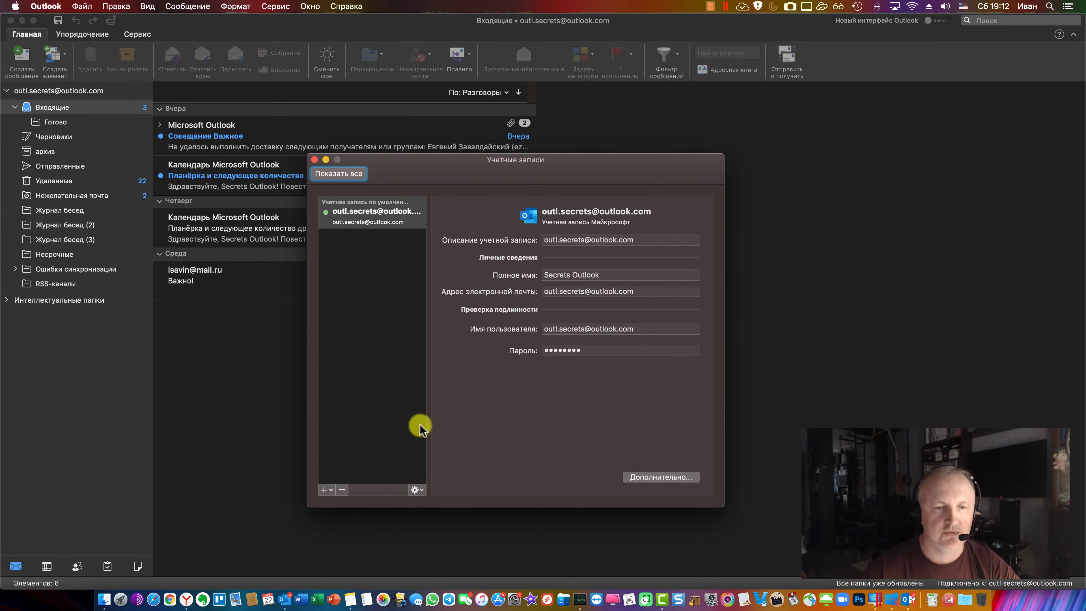
# Start adding a new mail account and submit the mail.ru e-mail address
pyautogui.click(324, 490)
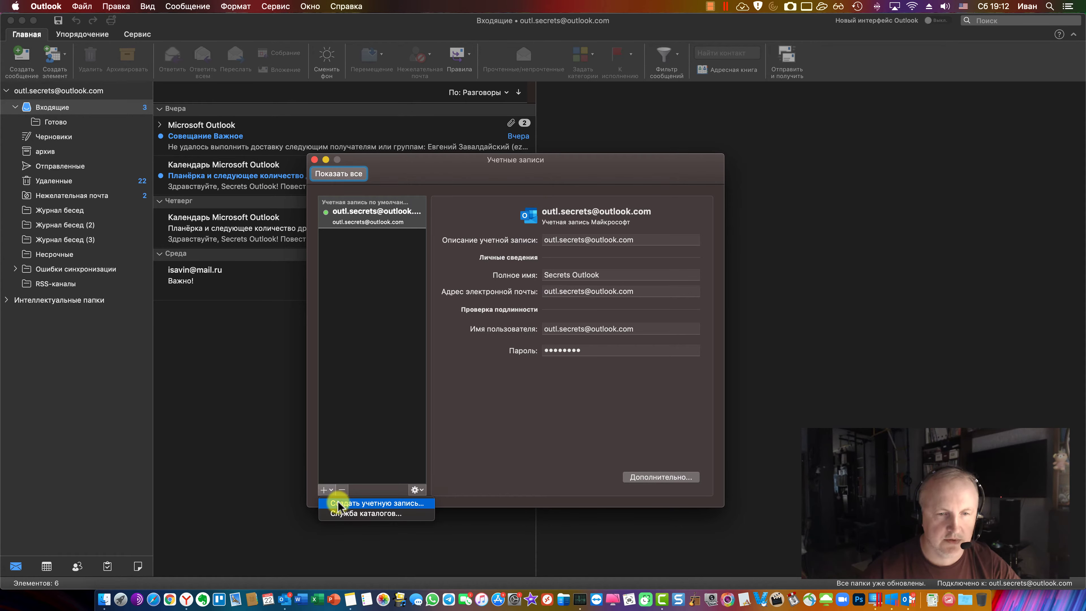
pyautogui.click(342, 503)
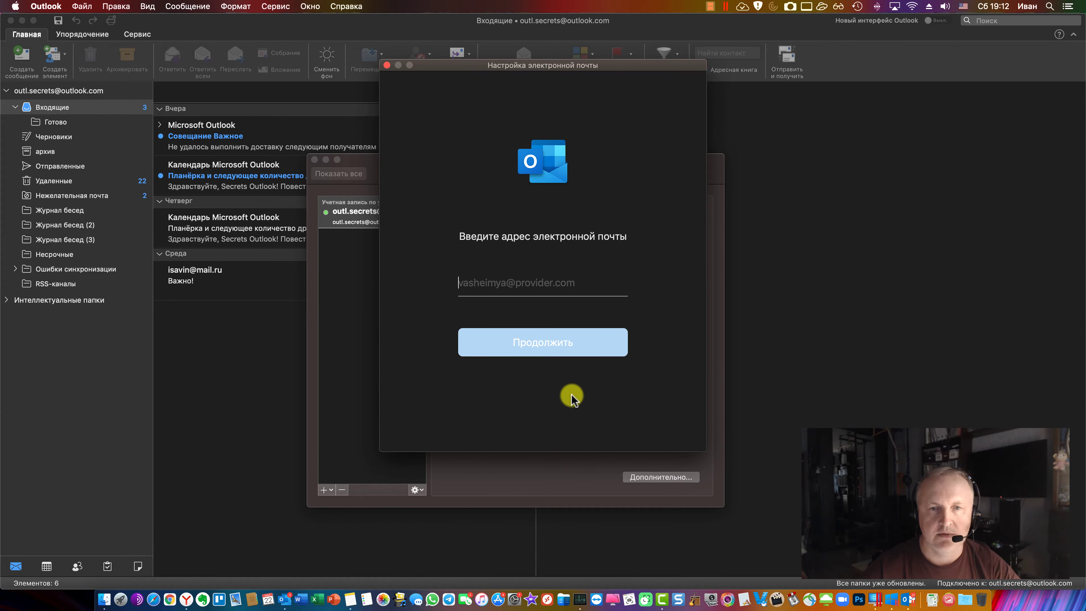
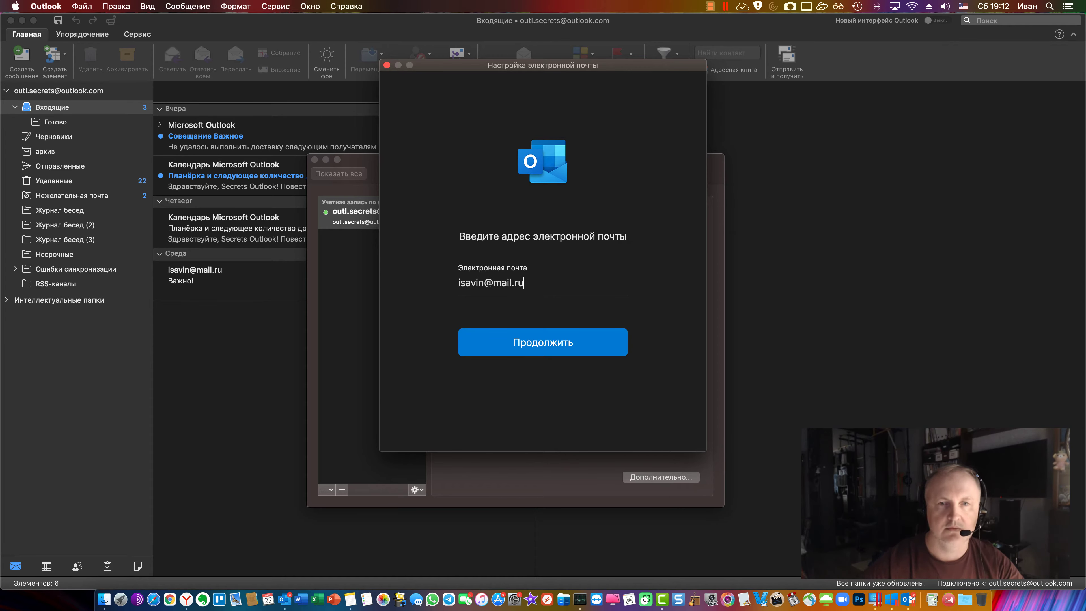
pyautogui.click(548, 336)
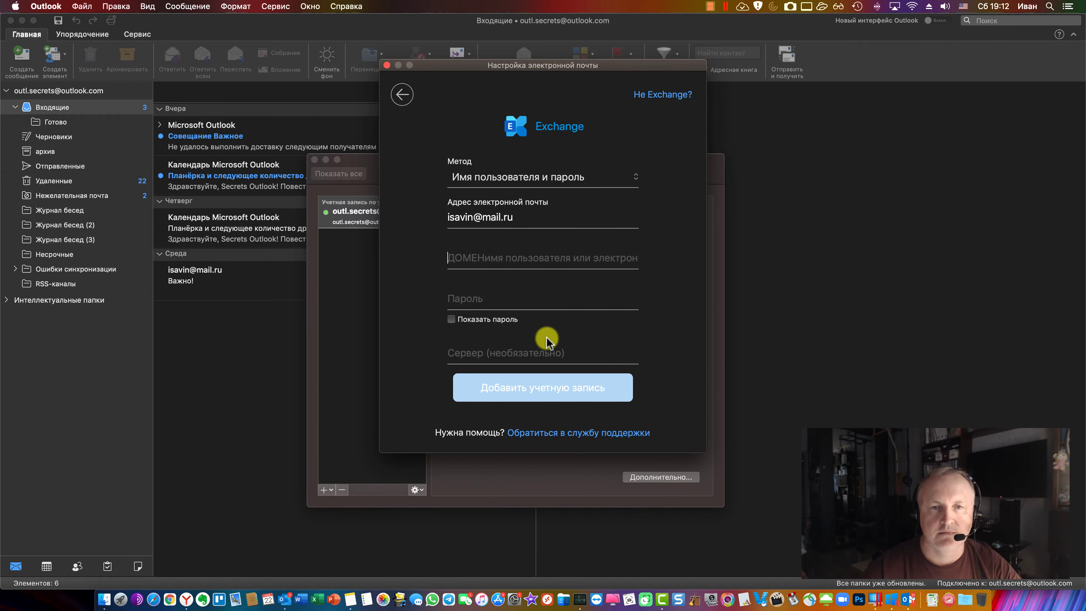
# Retry detection, try Не Exchange?, then close the provider picker, setup dialog and accounts window
pyautogui.click(402, 95)
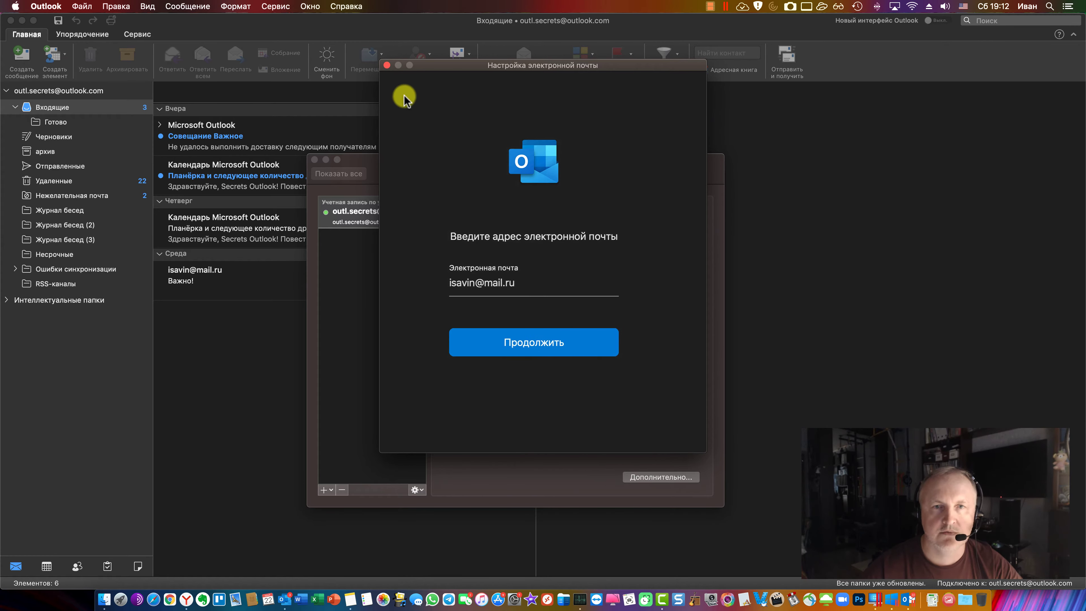
pyautogui.click(538, 345)
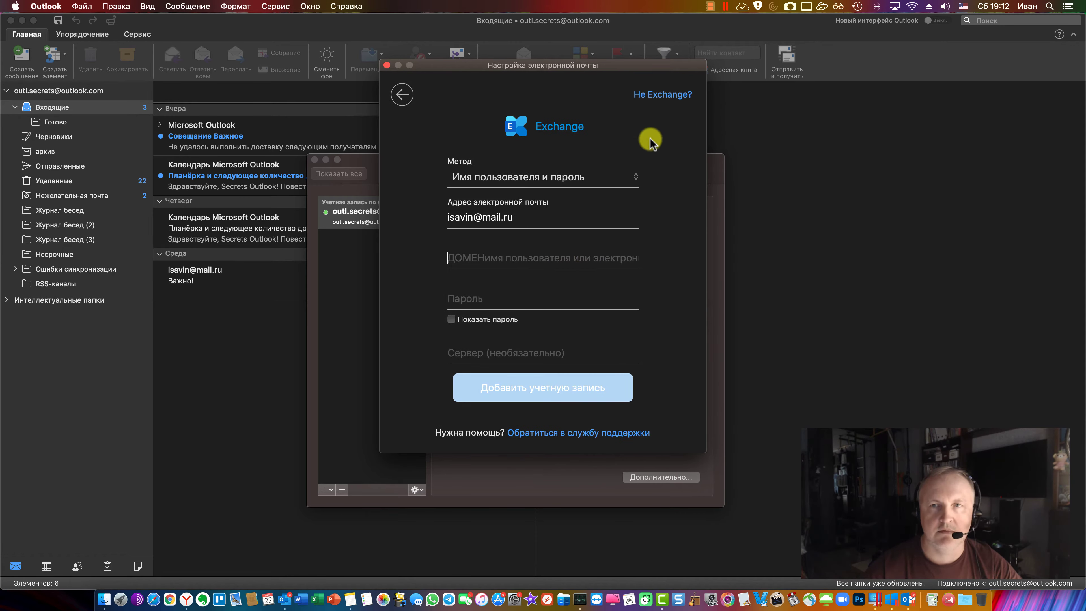
pyautogui.click(663, 95)
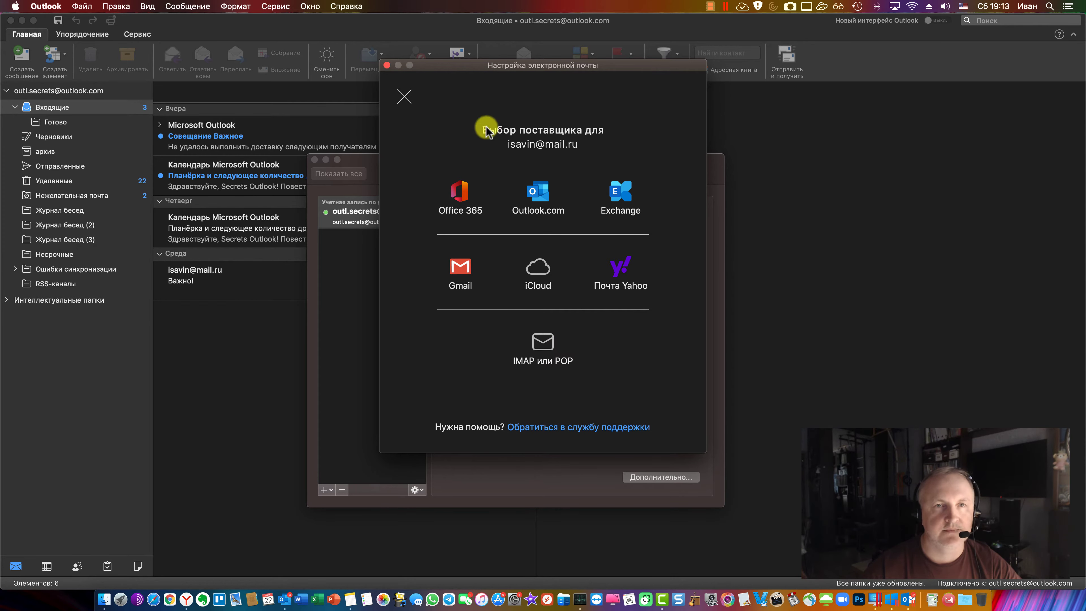
pyautogui.click(405, 97)
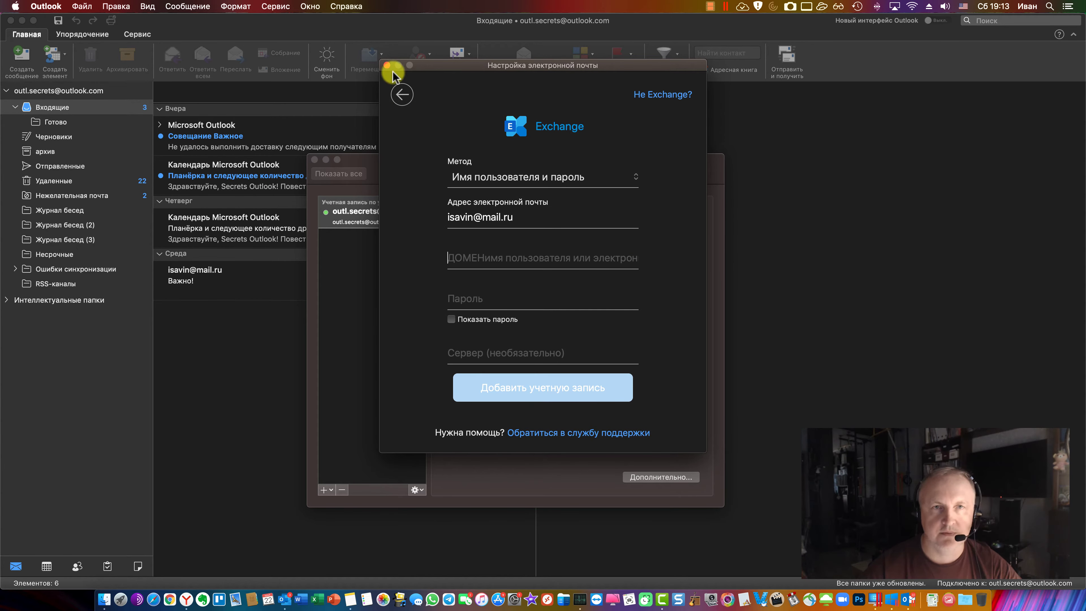
pyautogui.click(387, 65)
pyautogui.click(314, 159)
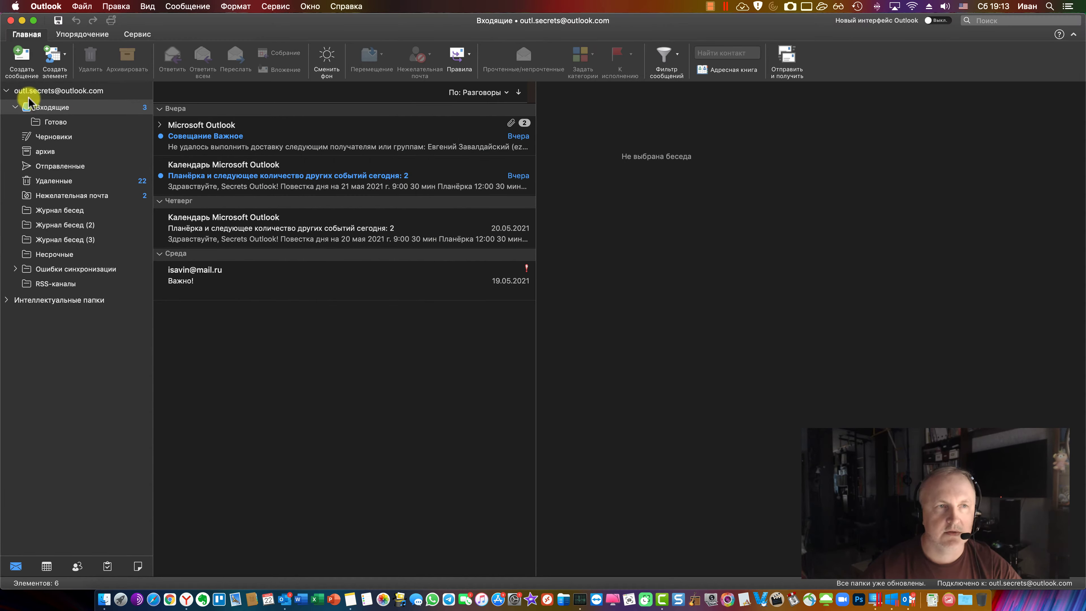
pyautogui.click(45, 6)
# Delete the existing Outlook.com account from Preferences > Учетные записи
pyautogui.click(79, 35)
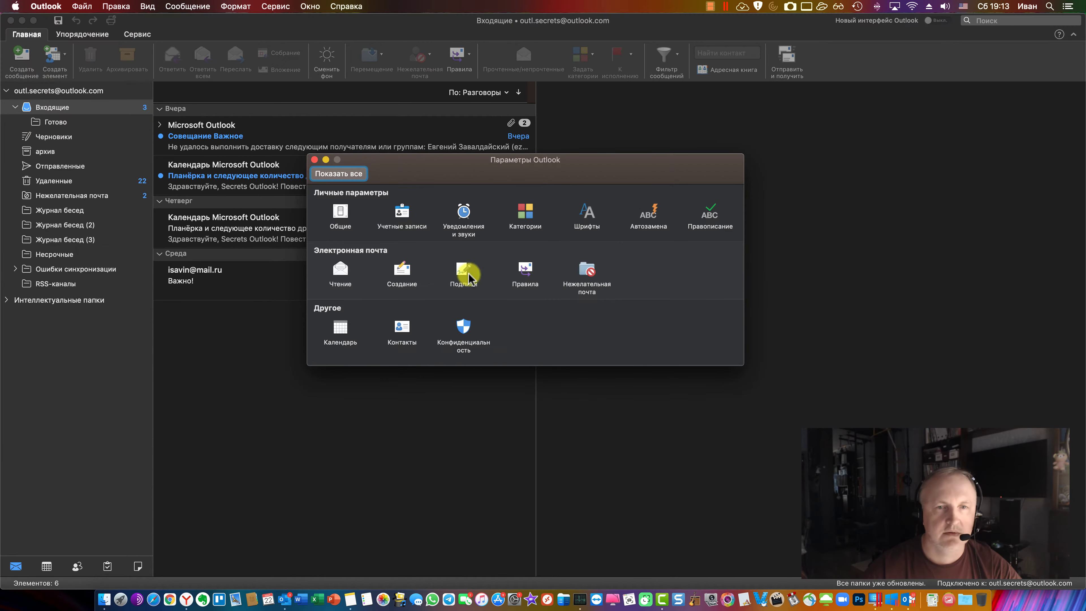
pyautogui.click(404, 214)
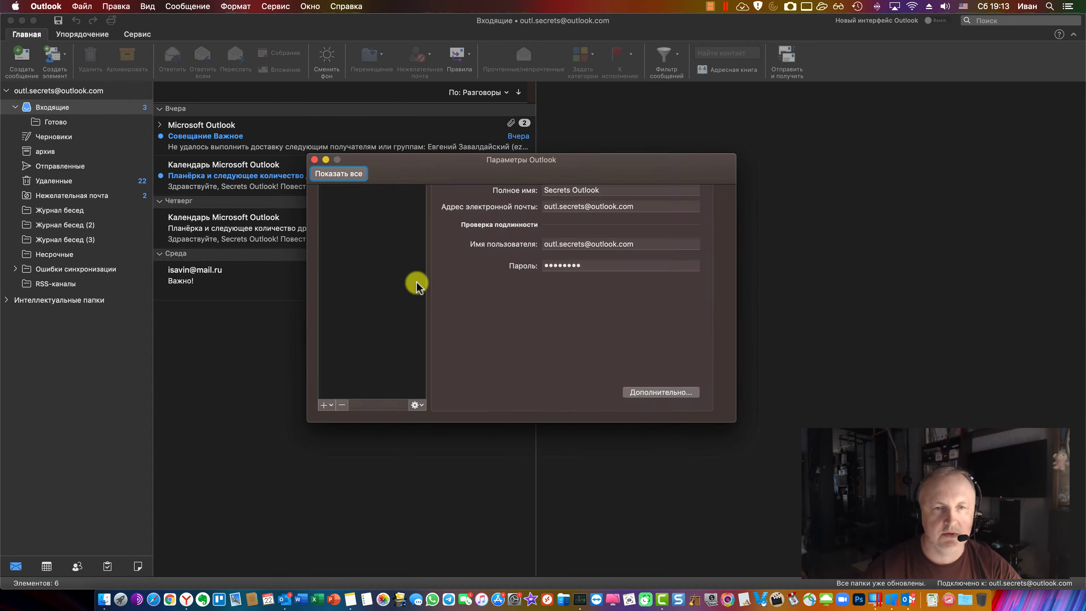
pyautogui.click(345, 490)
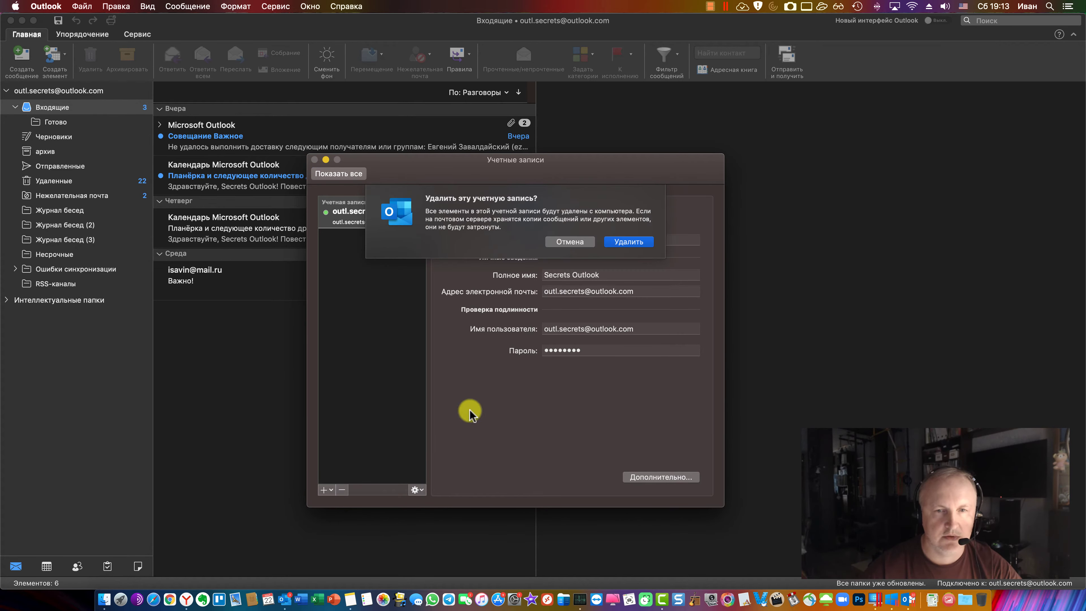
pyautogui.click(569, 248)
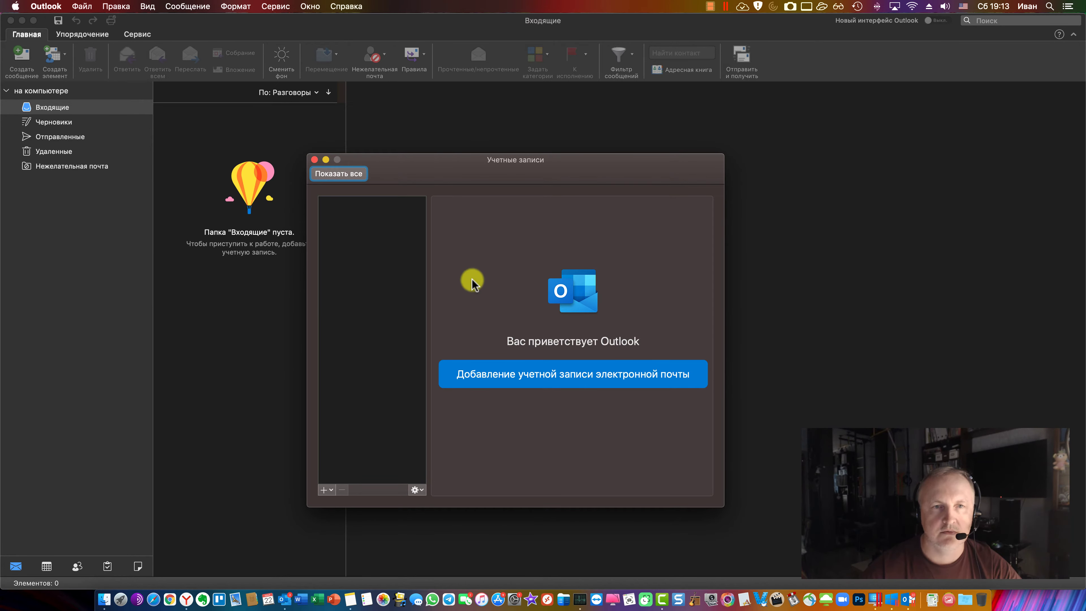
pyautogui.click(315, 160)
# Add a new account with the mail.ru e-mail address and continue to the Exchange form
pyautogui.click(46, 6)
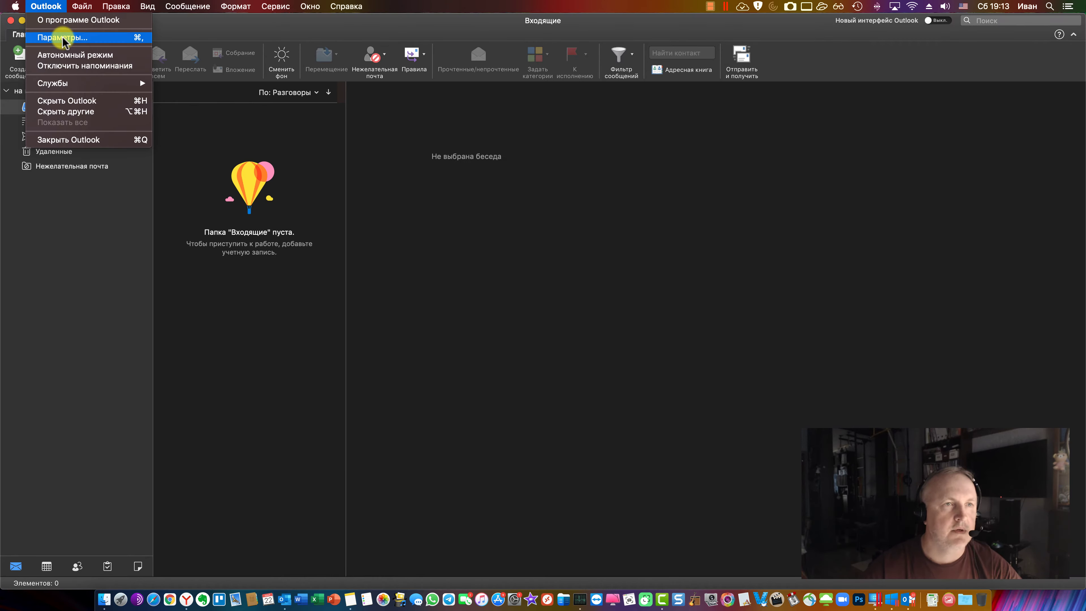
pyautogui.click(51, 28)
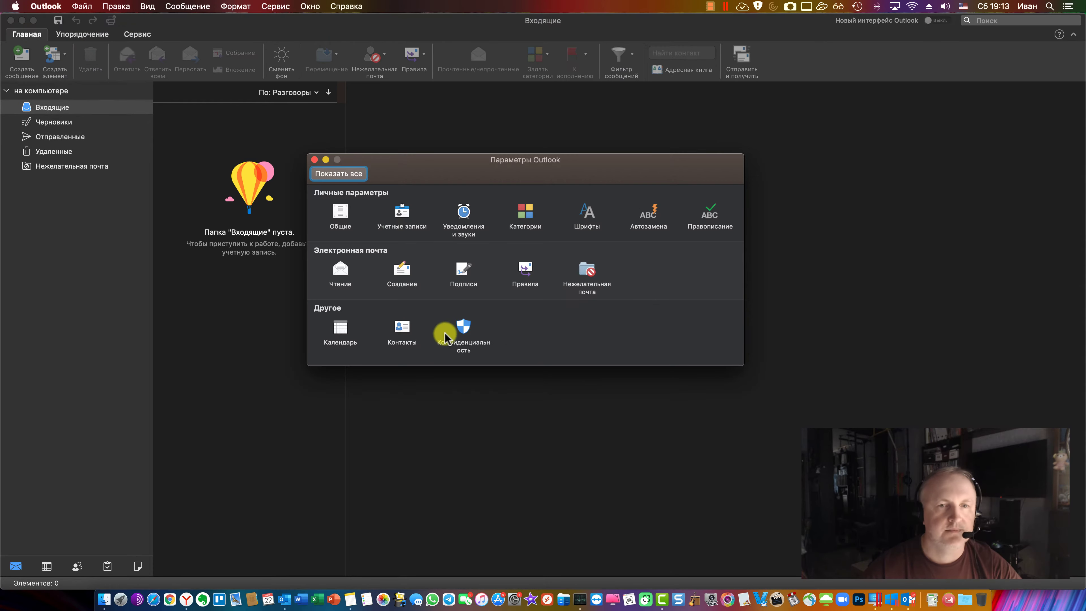
pyautogui.click(402, 212)
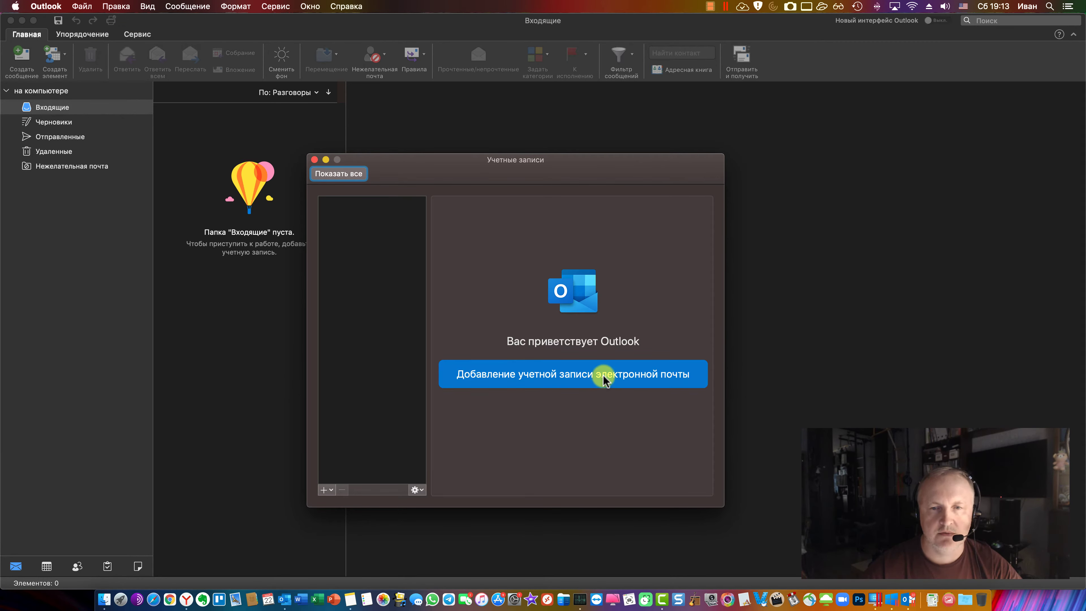
pyautogui.click(605, 376)
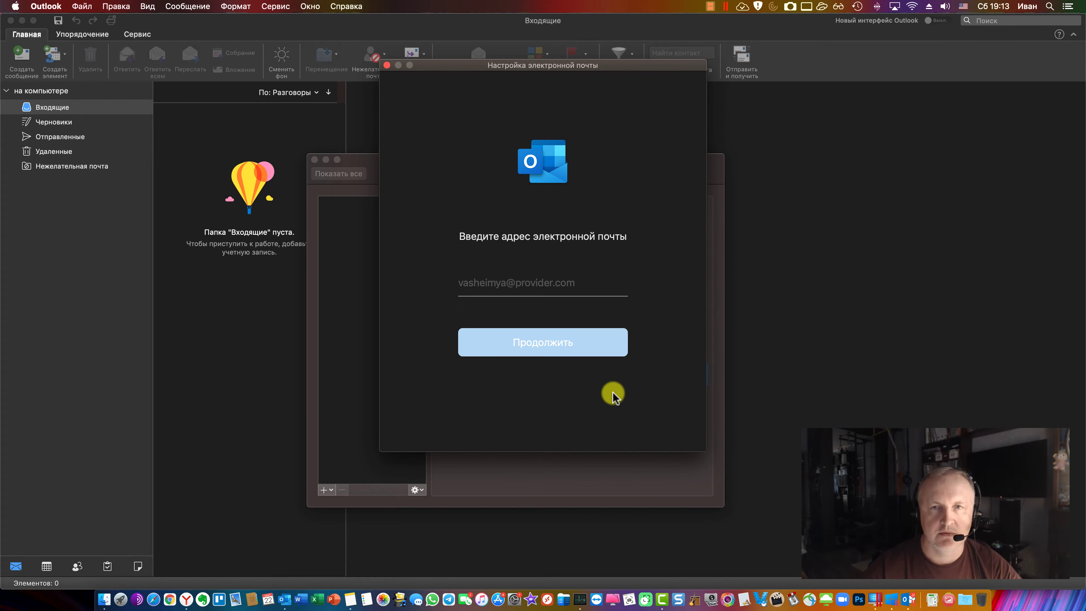
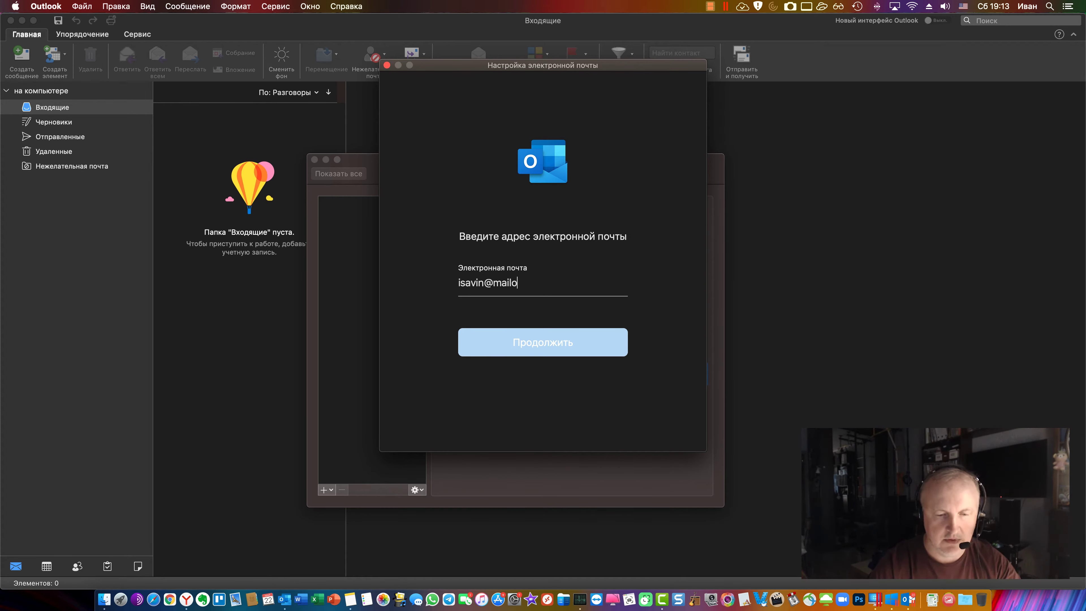
pyautogui.click(551, 351)
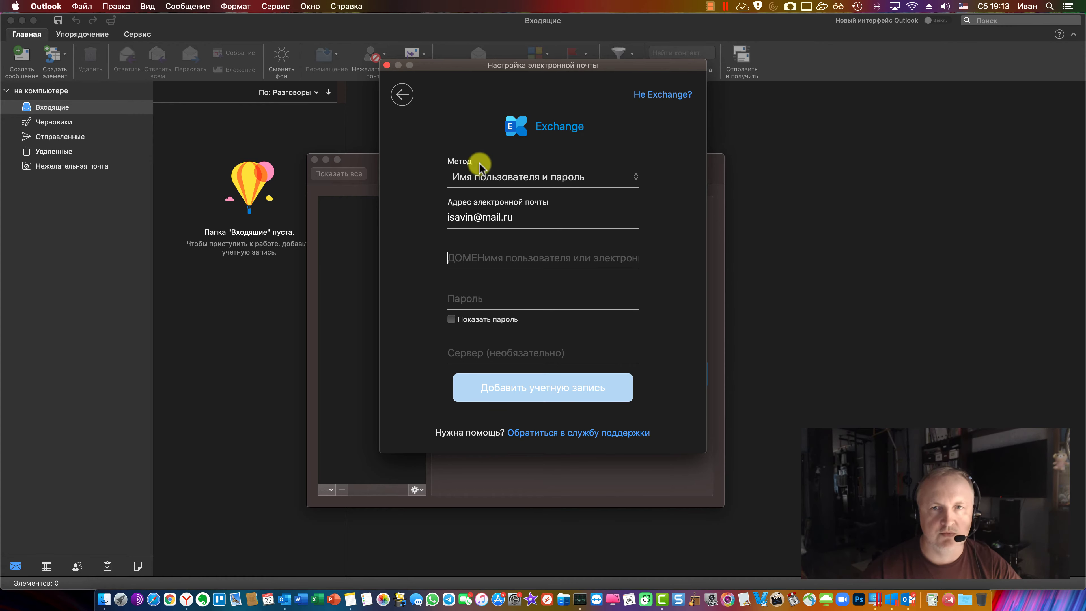
# Switch setup to IMAP или POP, enter the account password, and open the mail.ru server-settings note
pyautogui.click(663, 96)
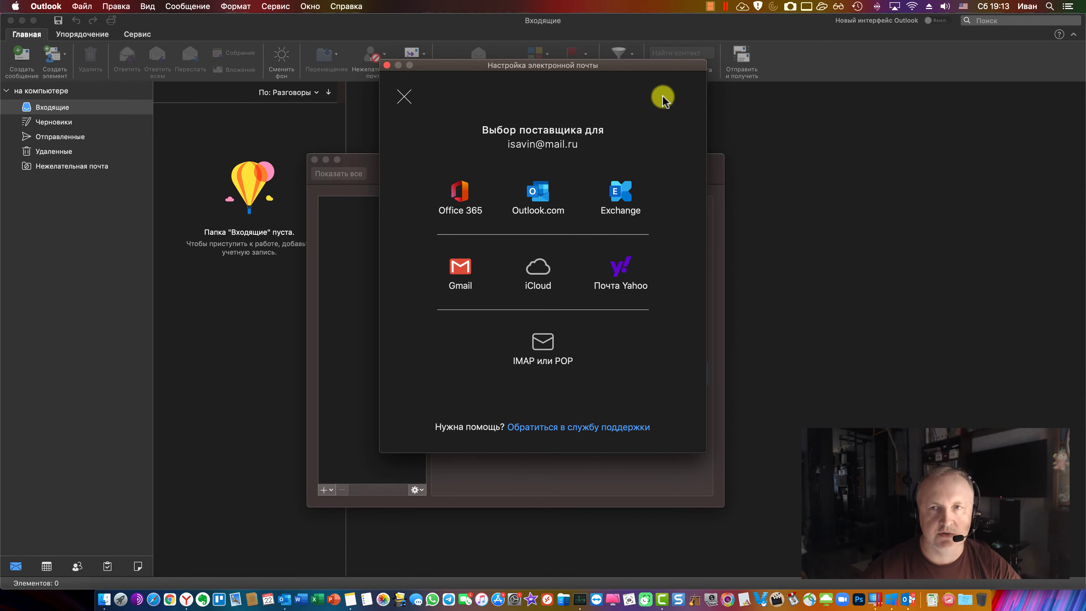
pyautogui.click(542, 344)
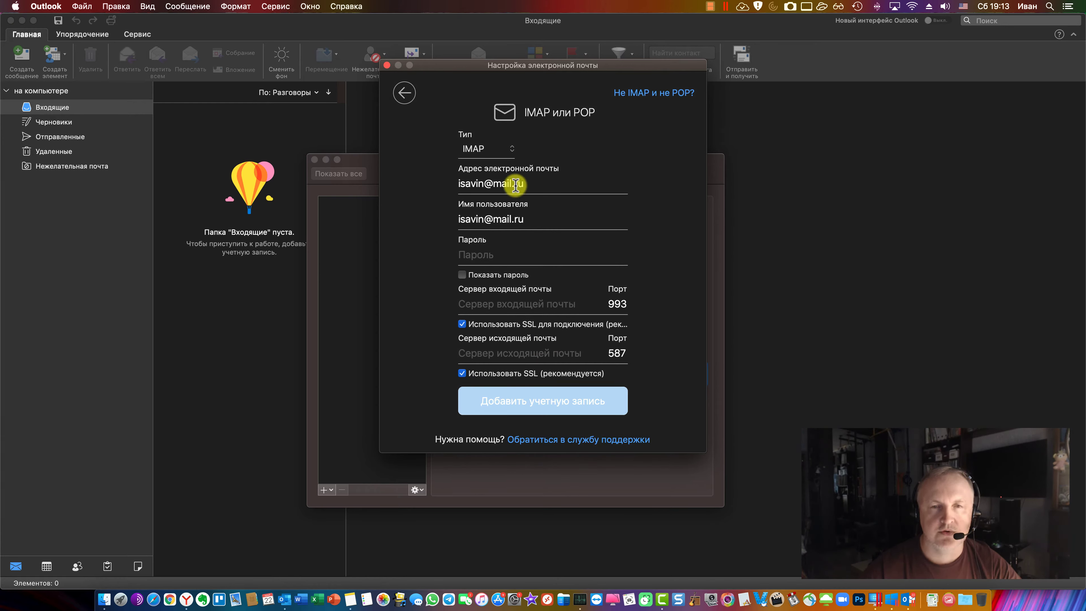
pyautogui.click(506, 255)
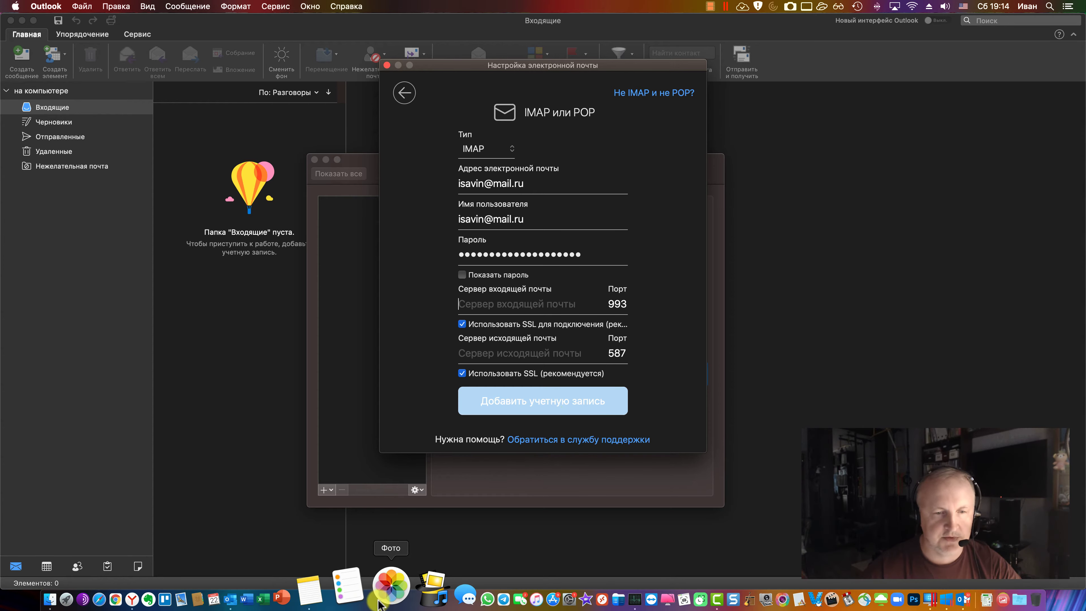
pyautogui.click(353, 593)
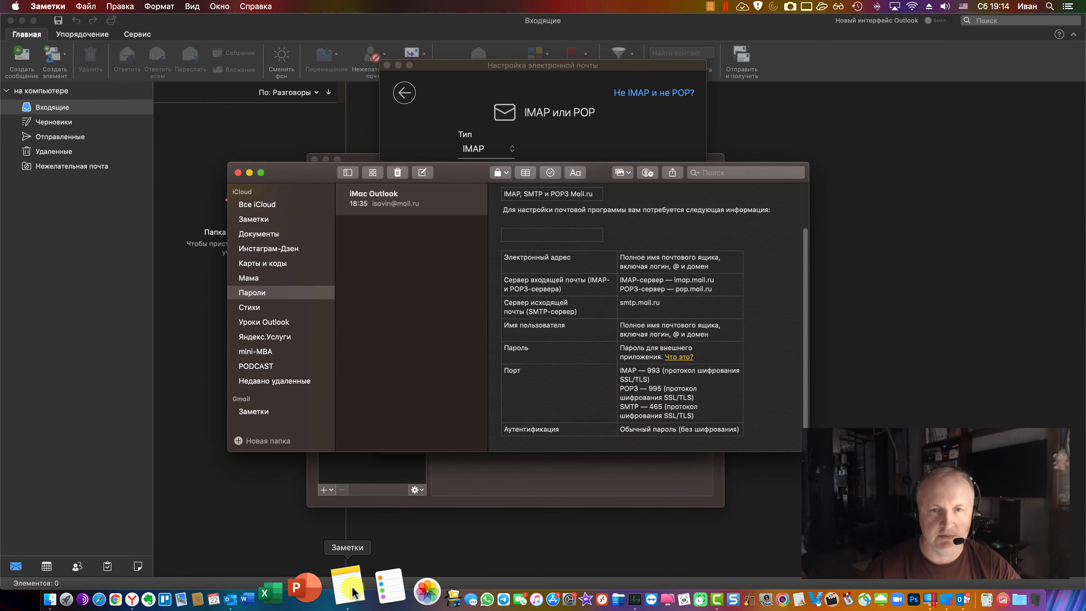
# Check the Mail.ru IMAP/SMTP help page, then place the Notes settings note beside Outlook's setup form
pyautogui.moveTo(596, 182); pyautogui.dragTo(527, 247)
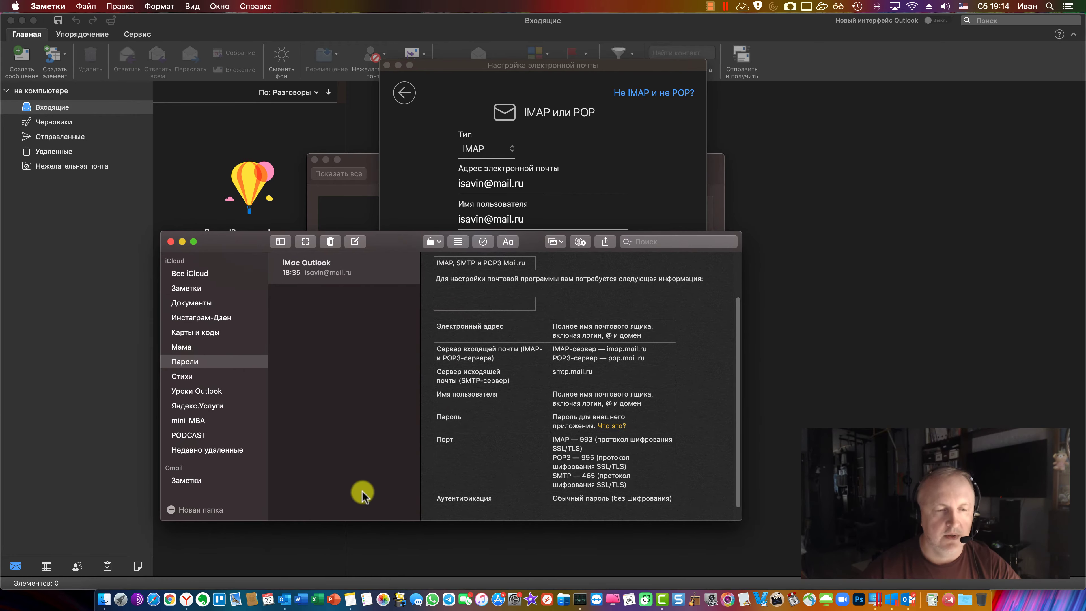
pyautogui.click(186, 587)
pyautogui.click(129, 23)
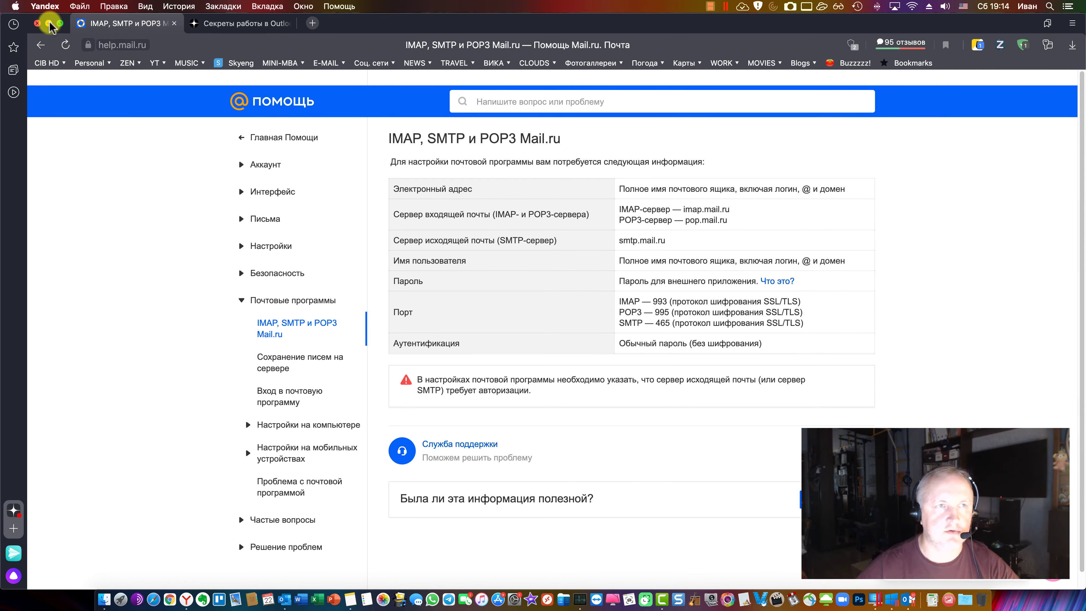
pyautogui.click(49, 24)
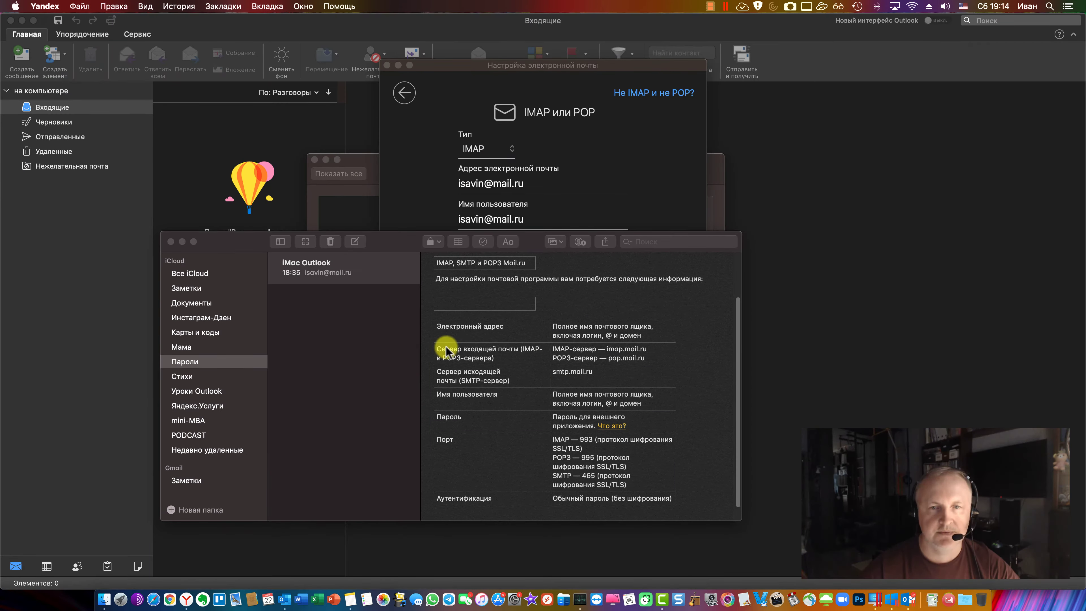
pyautogui.moveTo(417, 243); pyautogui.dragTo(40, 209)
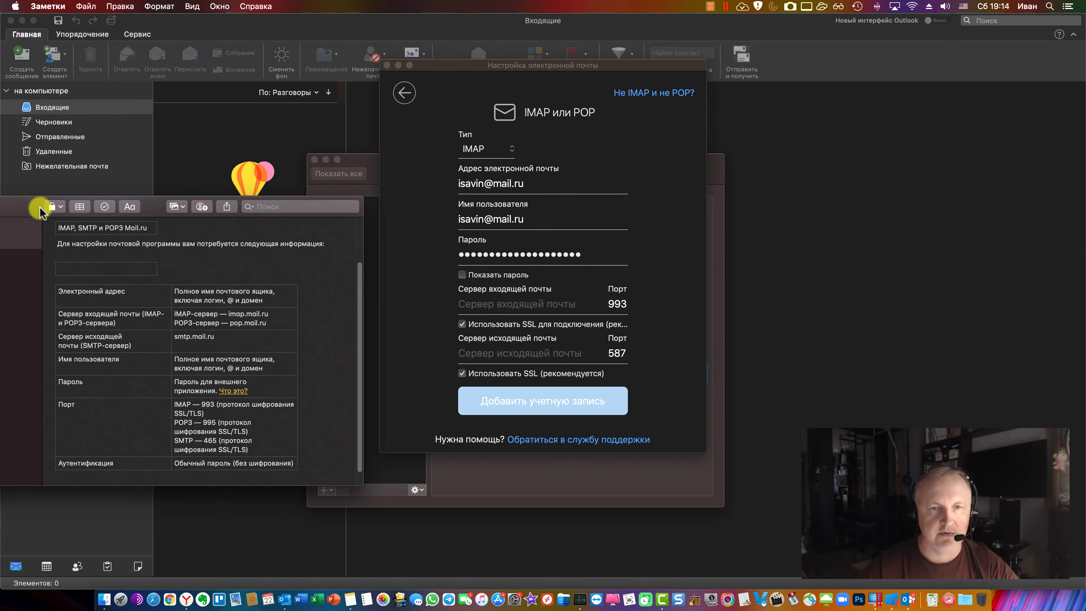
# Enter imap.mail.ru as the incoming server and fill in the outgoing server from the note
pyautogui.click(504, 304)
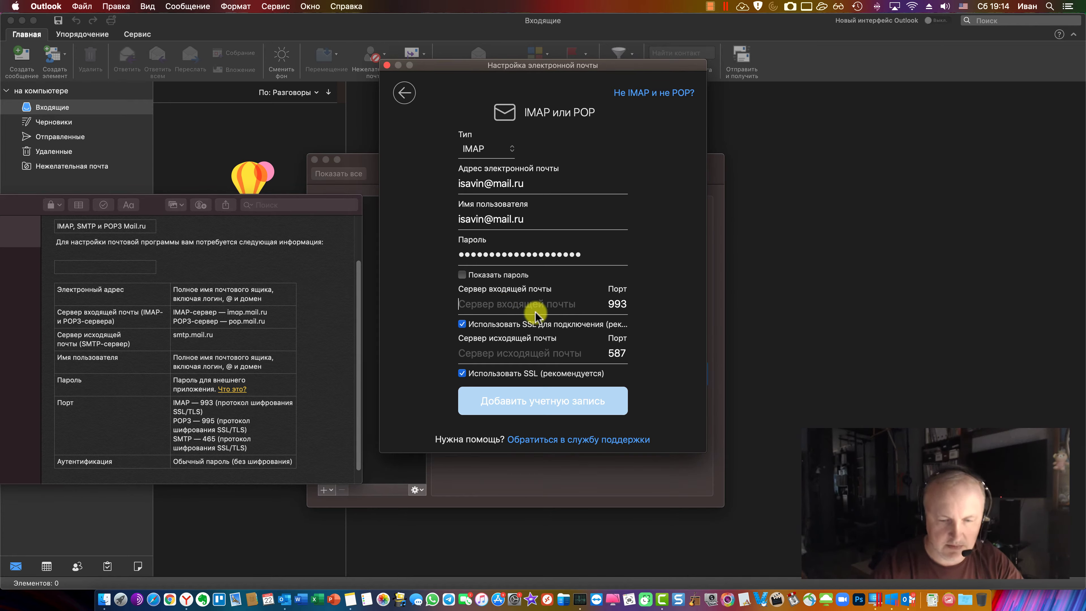
pyautogui.write('im')
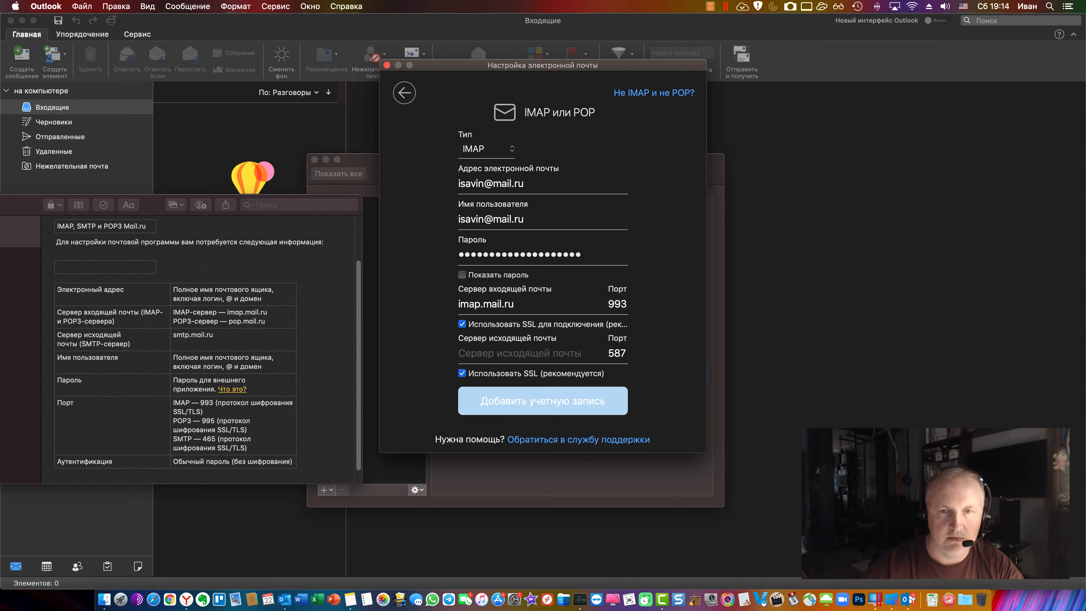
pyautogui.write('ap.mail.ru')
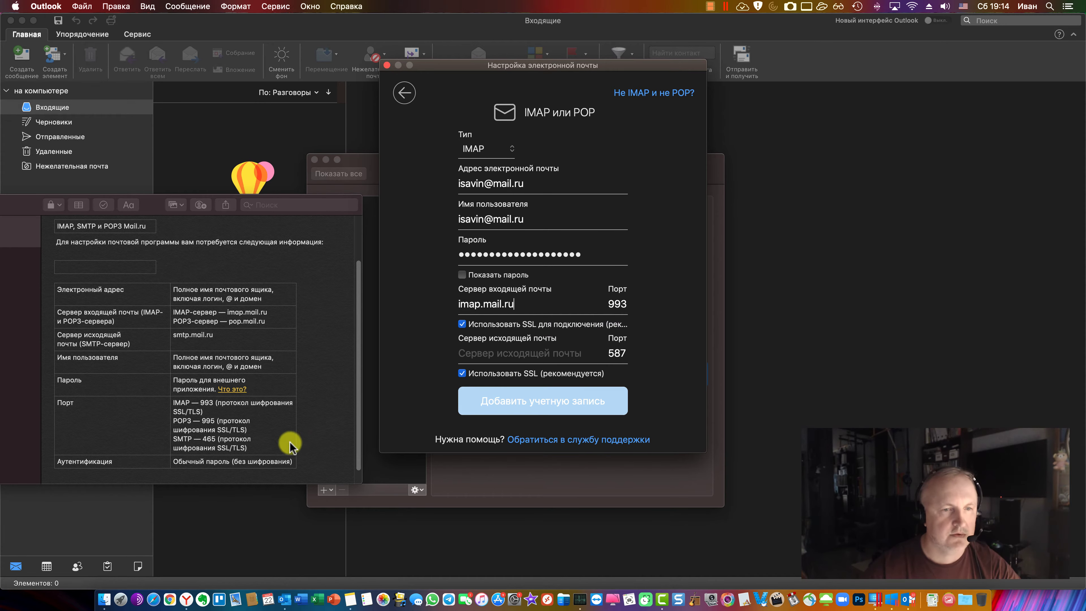
pyautogui.click(212, 402)
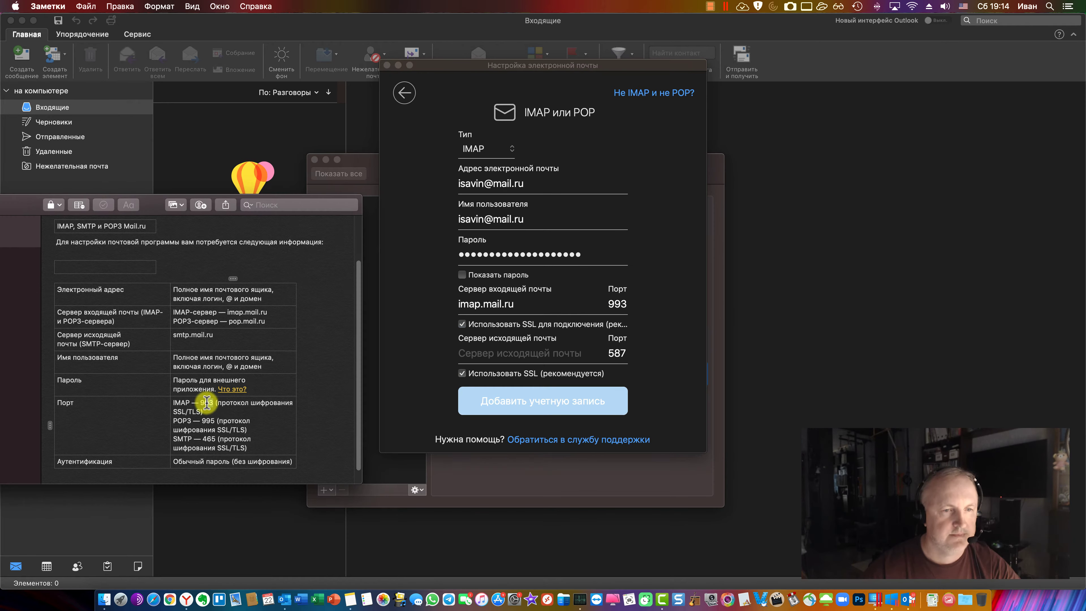
pyautogui.scroll(-1, 208, 402)
pyautogui.click(496, 354)
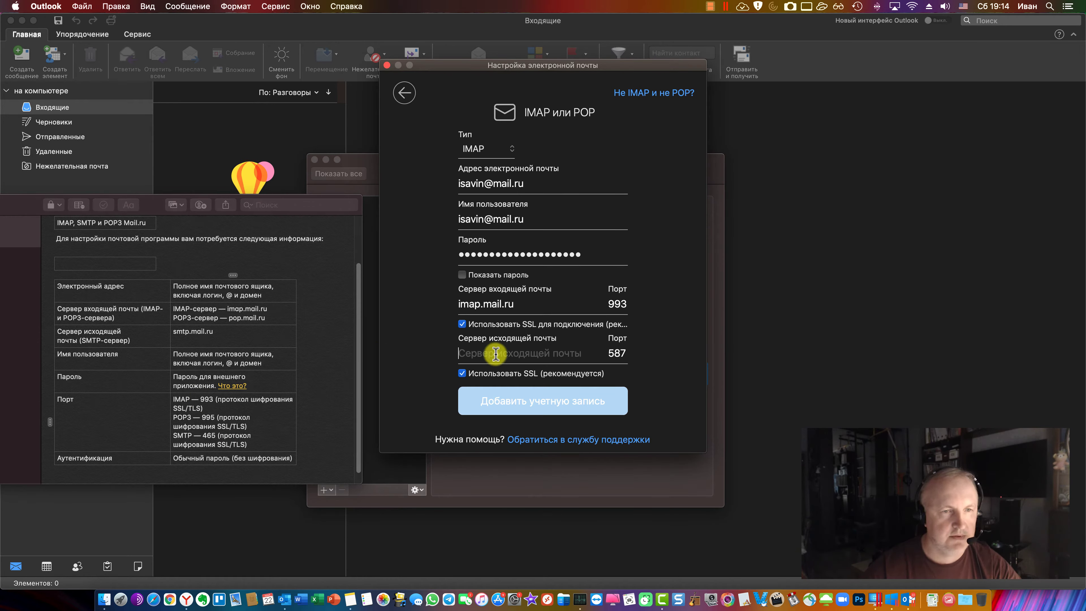
pyautogui.scroll(-2, 254, 423)
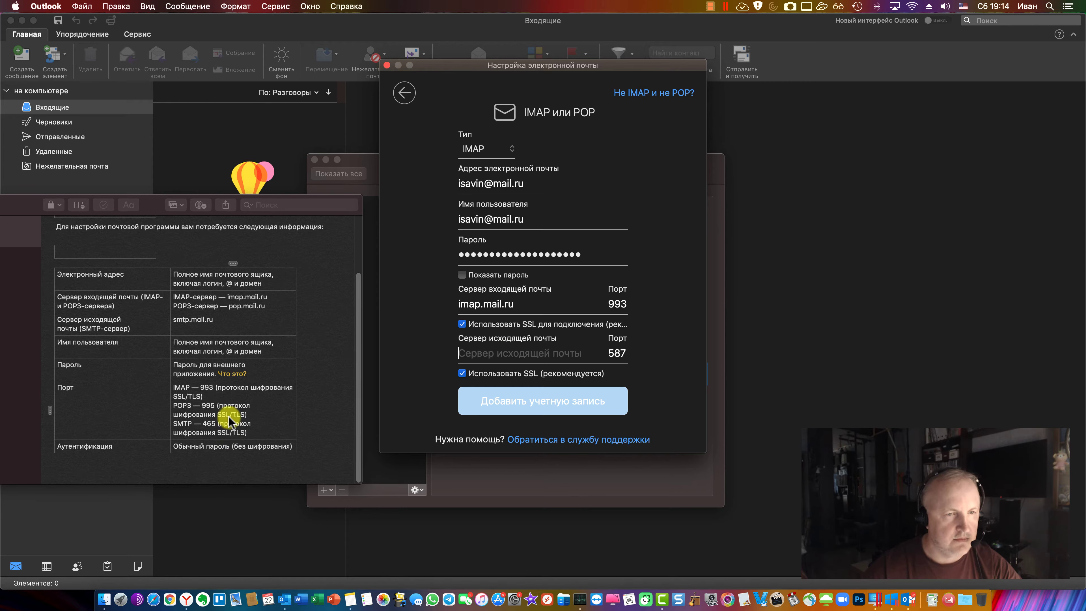
pyautogui.write('smtp.mail.ru')
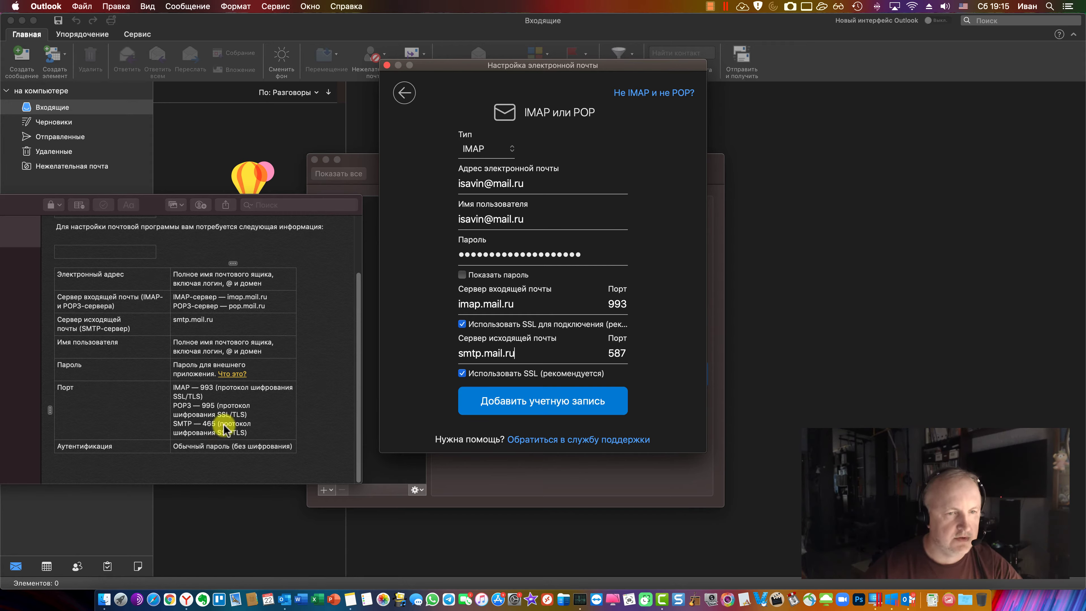
# Change the outgoing port from 587 to 465, add the mail.ru account, and minimize Notes
pyautogui.click(213, 427)
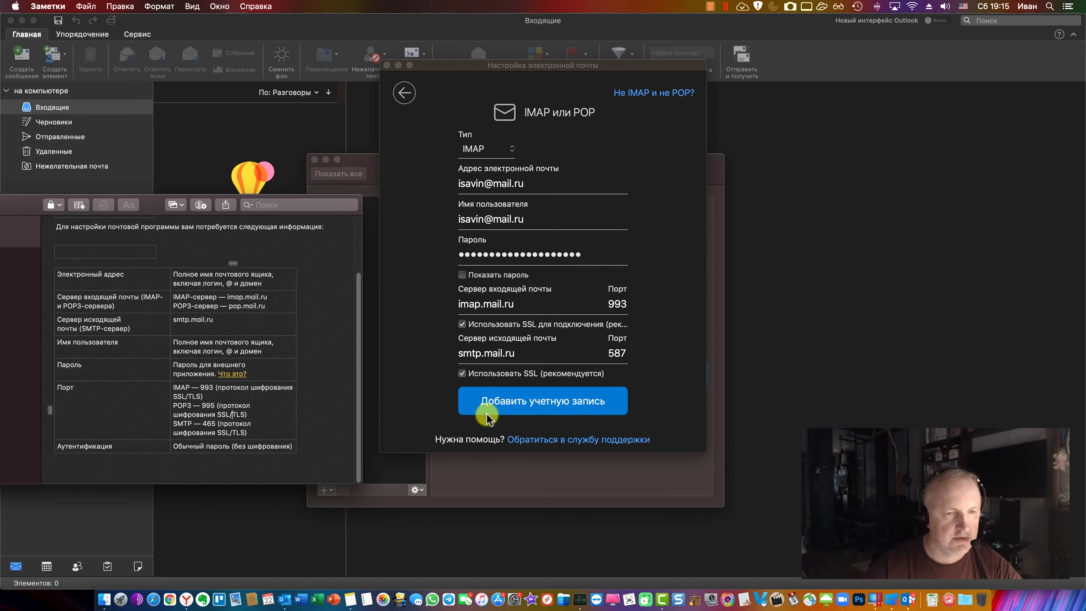
pyautogui.doubleClick(615, 354)
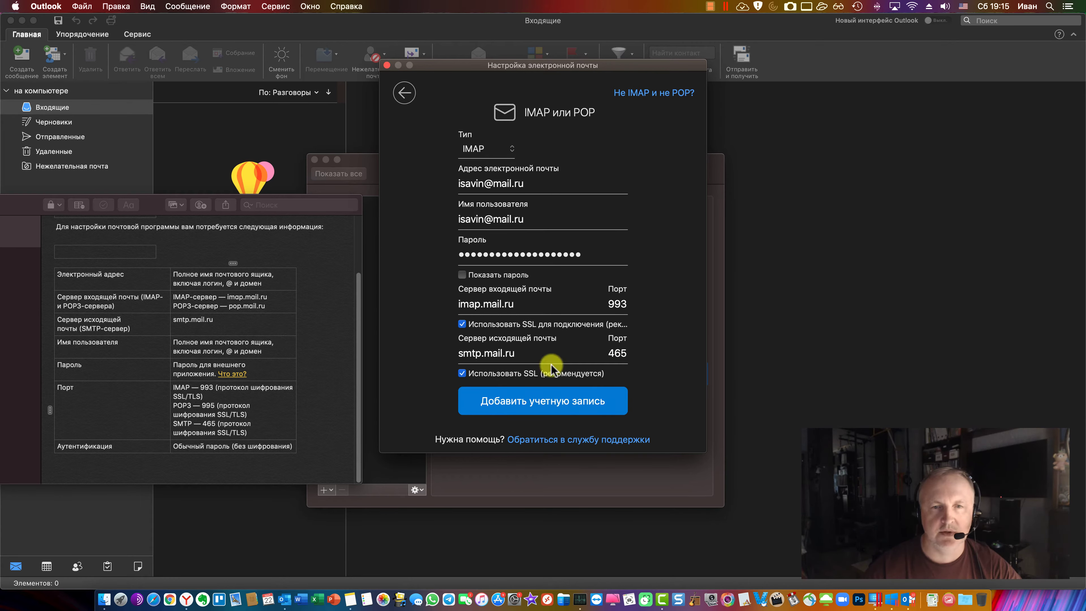
pyautogui.click(556, 404)
pyautogui.click(25, 231)
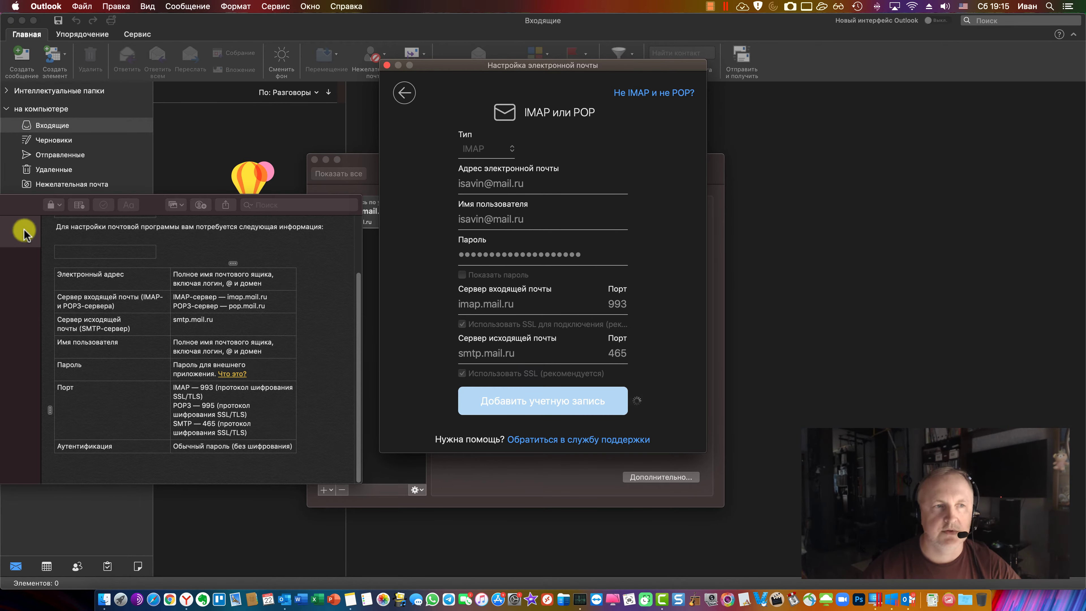
pyautogui.moveTo(24, 228); pyautogui.dragTo(136, 240)
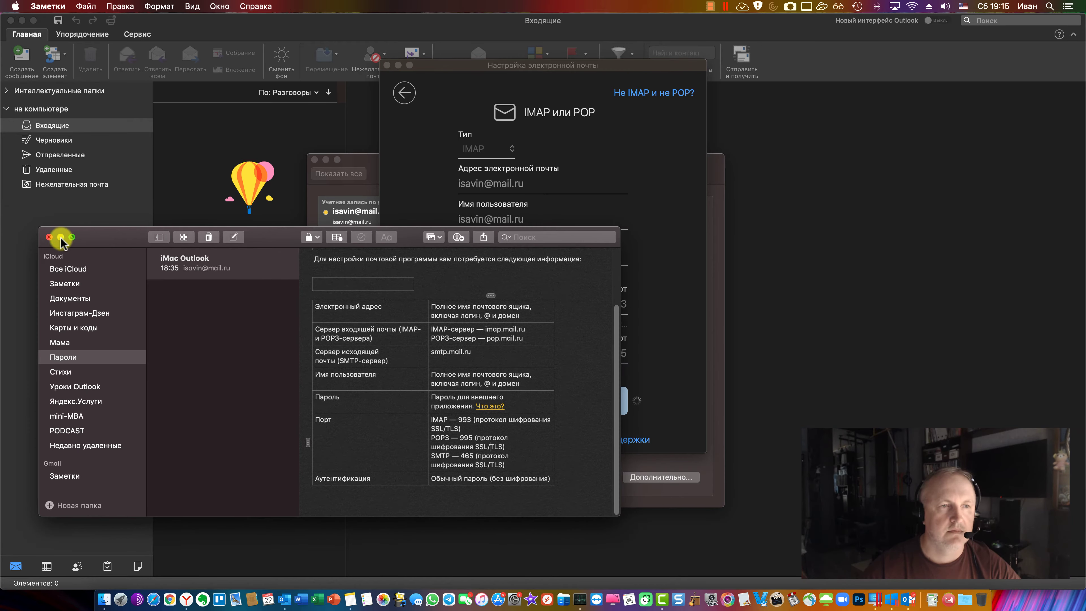
pyautogui.click(64, 237)
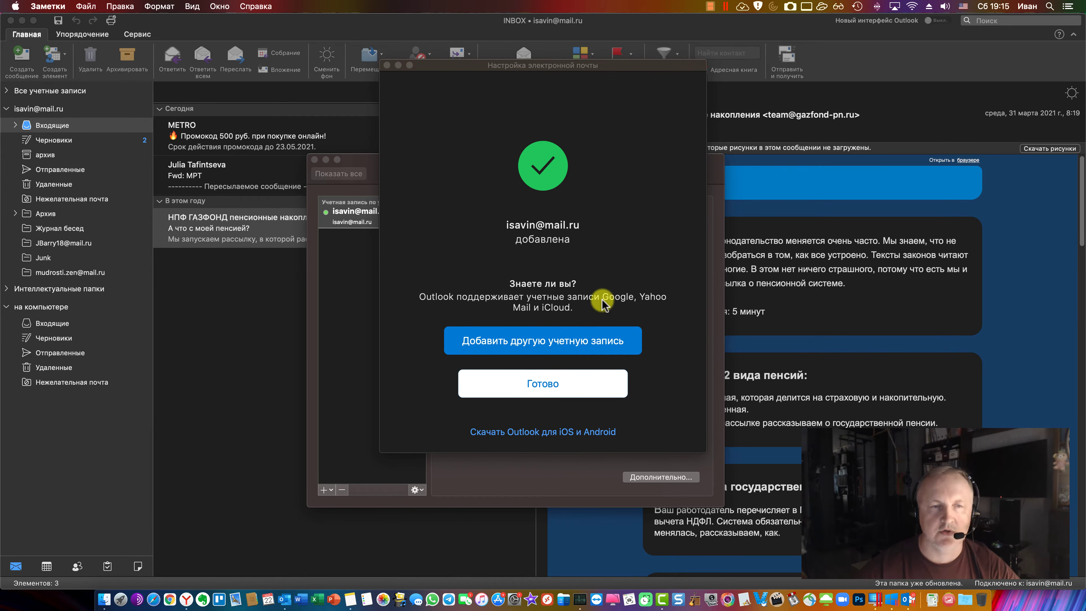
pyautogui.click(559, 344)
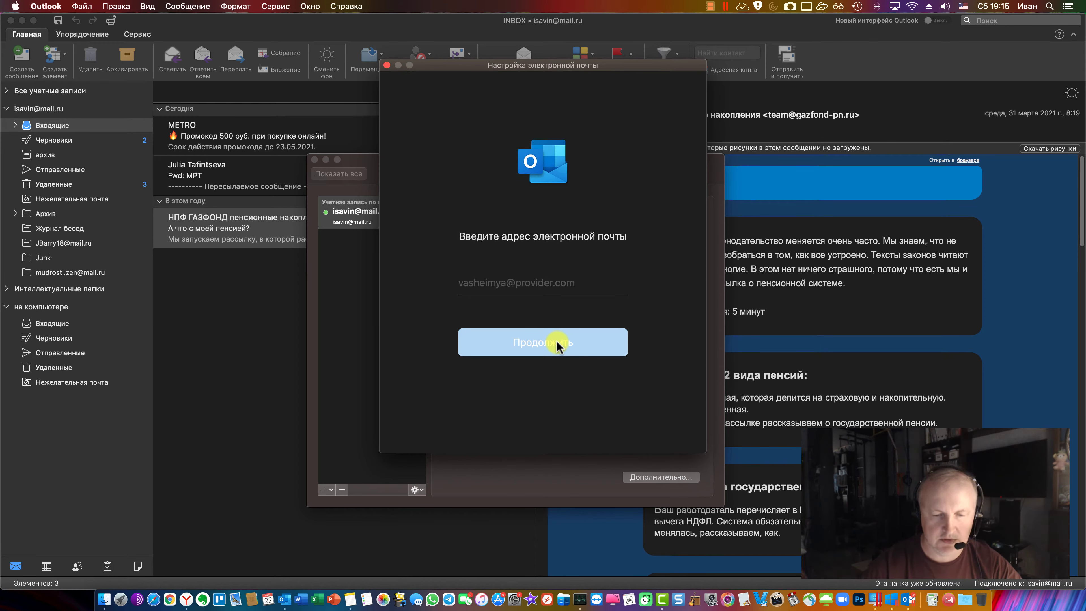
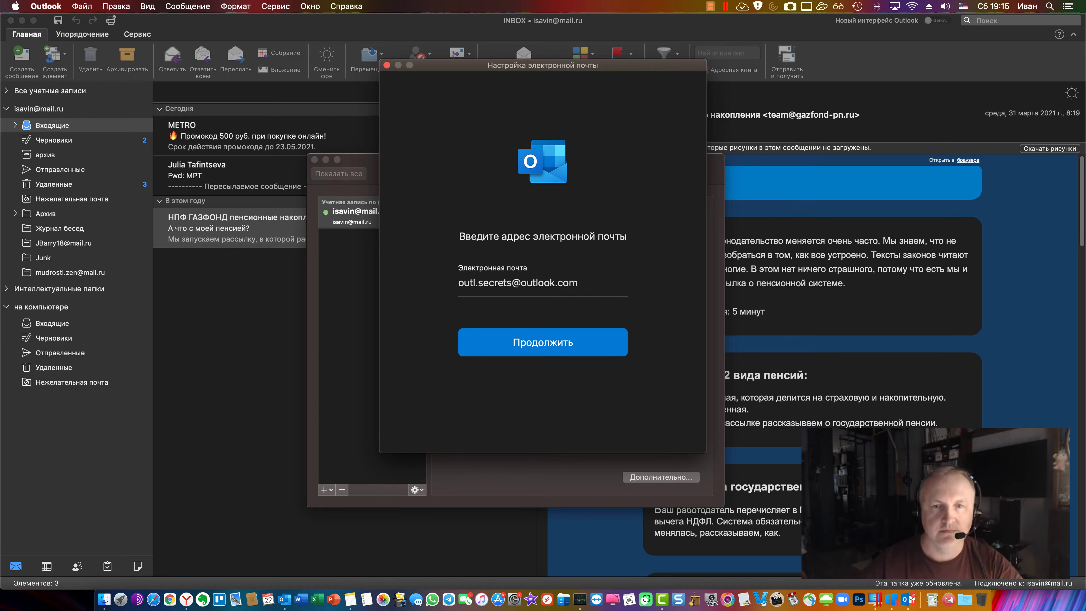
# Sign in to the Outlook.com account by entering its e-mail address and password
pyautogui.click(542, 343)
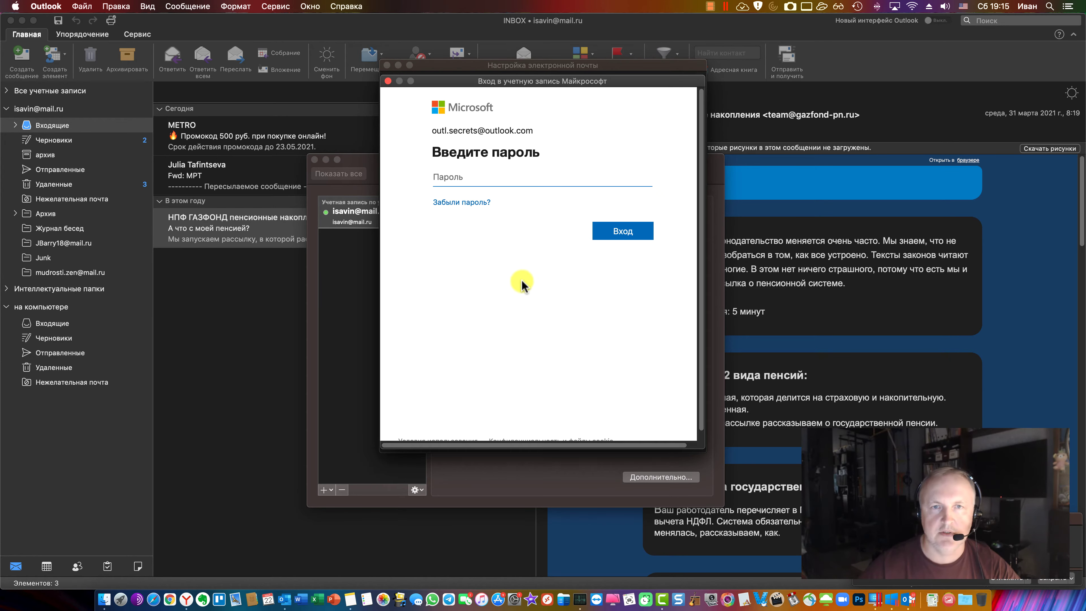
pyautogui.write('••')
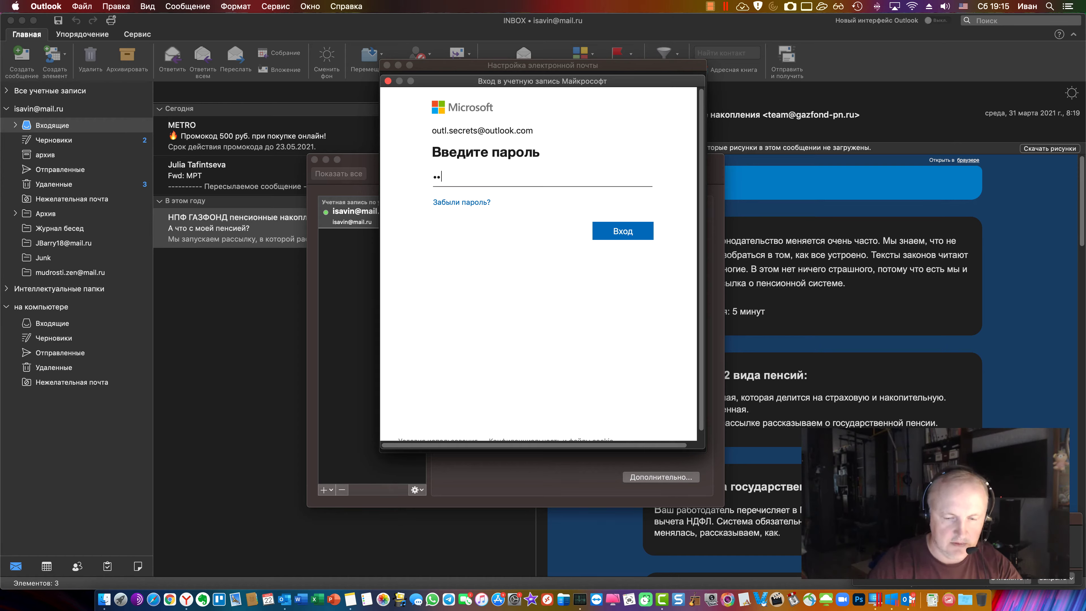
pyautogui.press('Return')
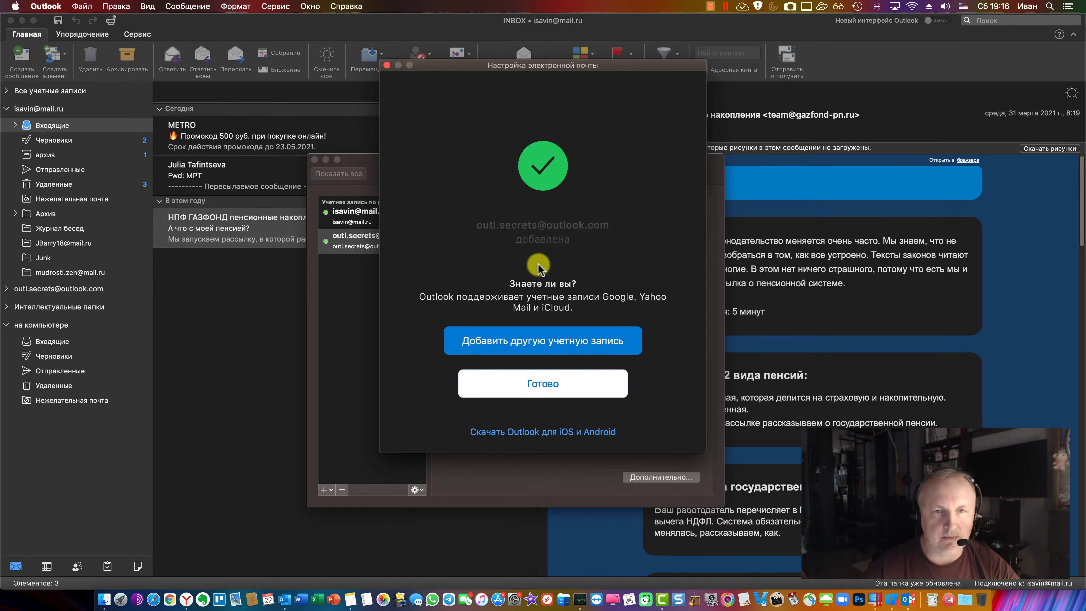
# Finish the setup wizard, review the mail.ru and Outlook.com account details, then switch to the Windows VM
pyautogui.click(543, 385)
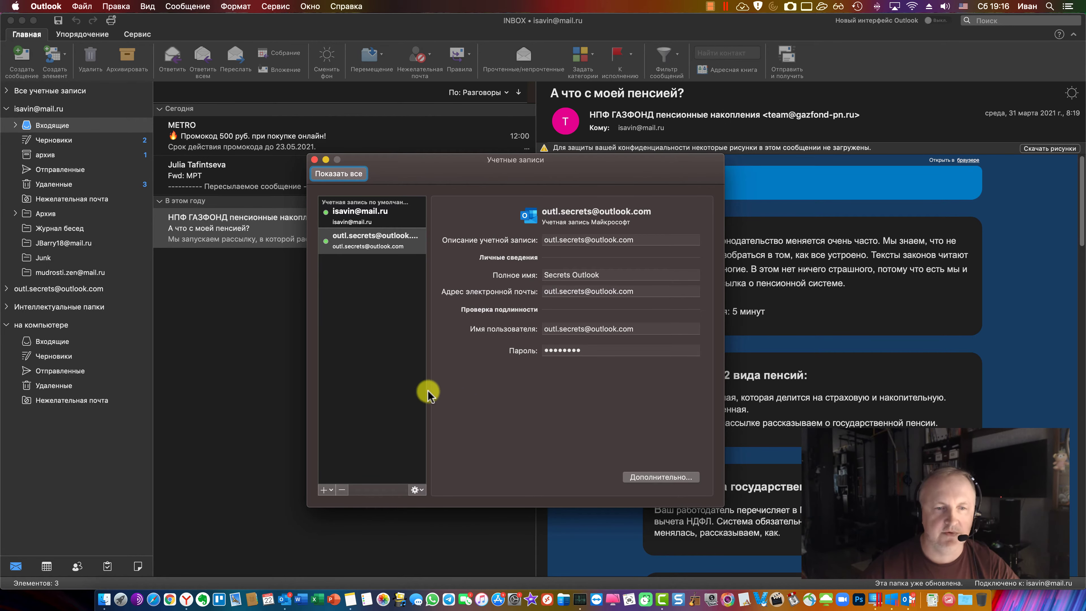
pyautogui.click(361, 212)
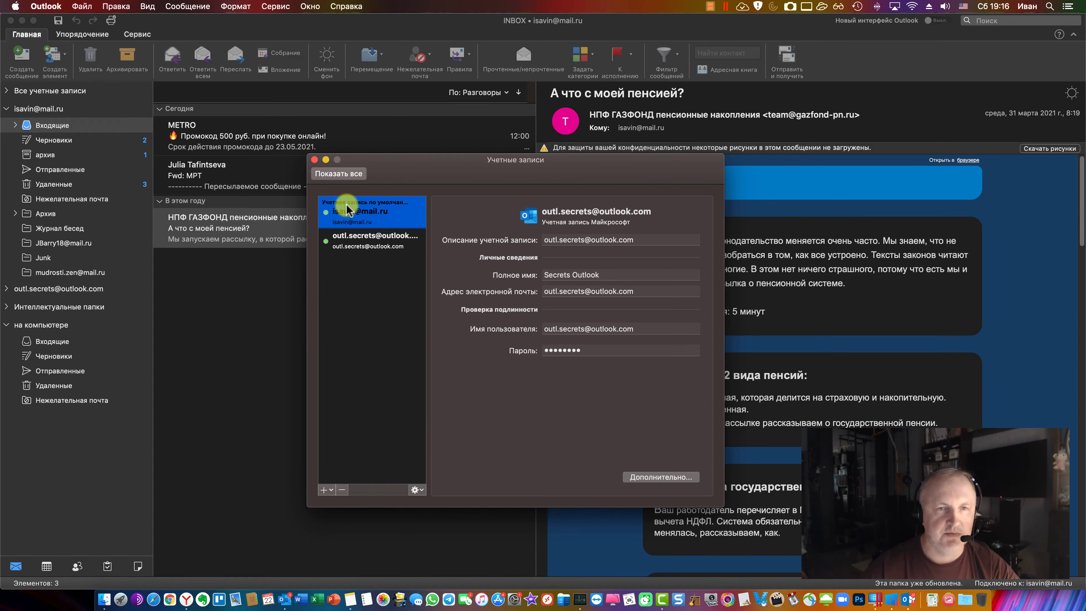
pyautogui.click(376, 244)
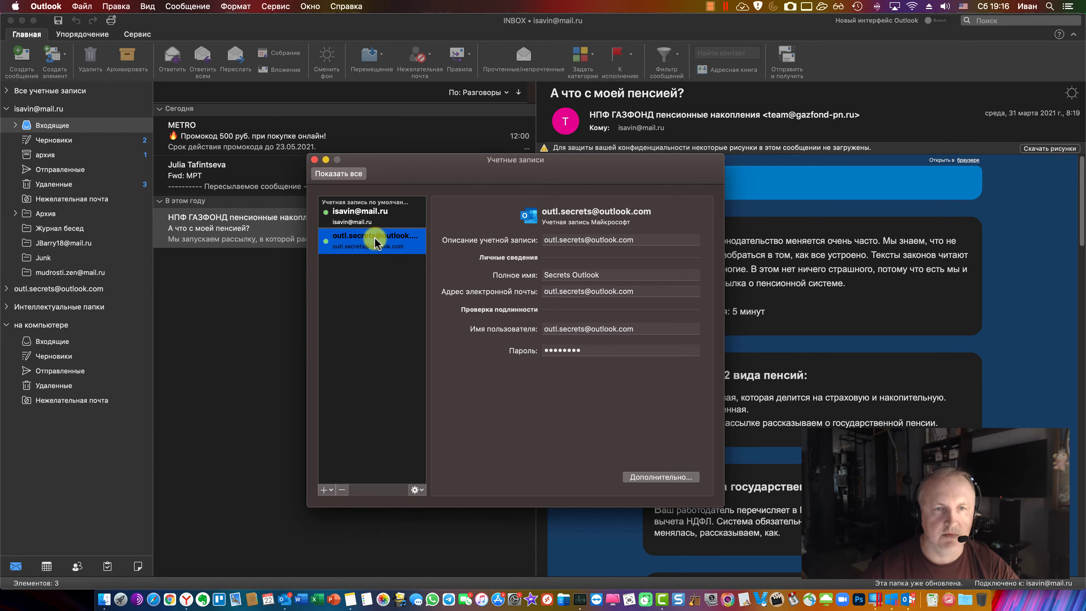
pyautogui.click(876, 600)
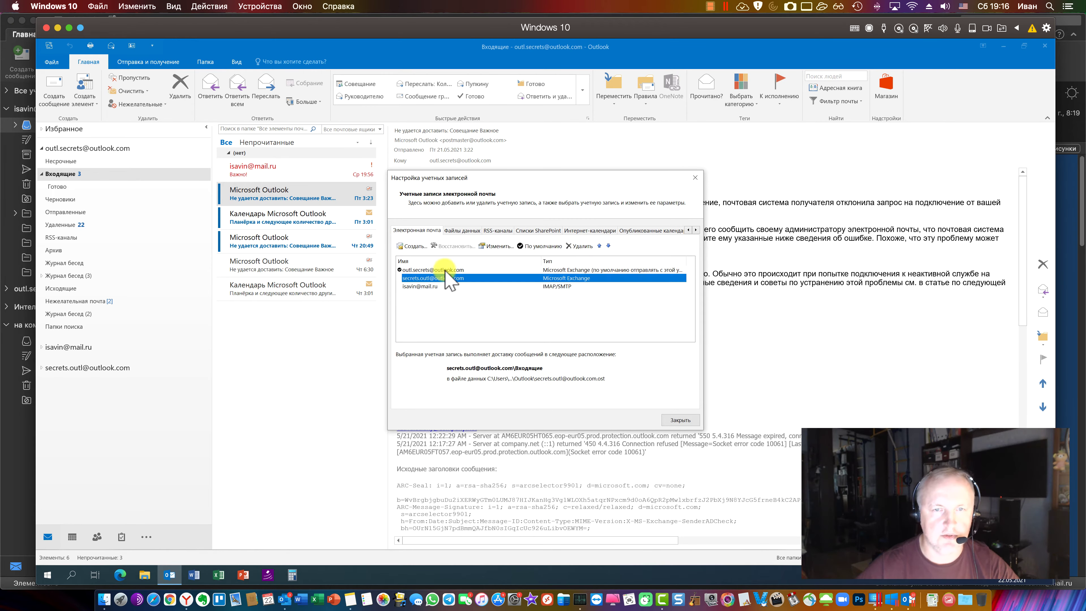
# Compare the Exchange accounts' delivery folders in Windows Outlook's Account Settings, then return to the Mac
pyautogui.click(434, 279)
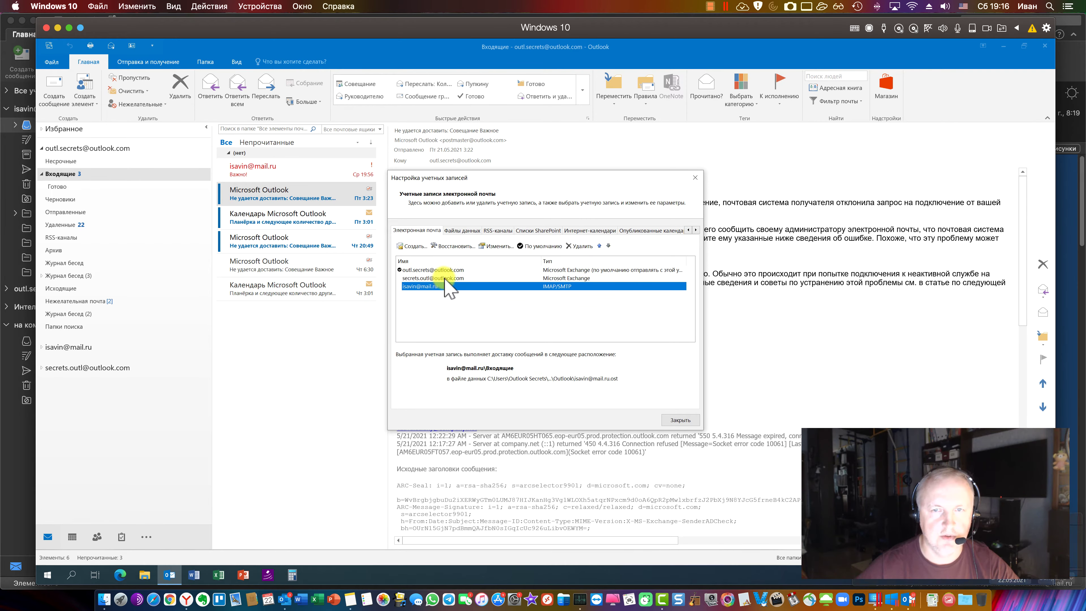
pyautogui.click(430, 269)
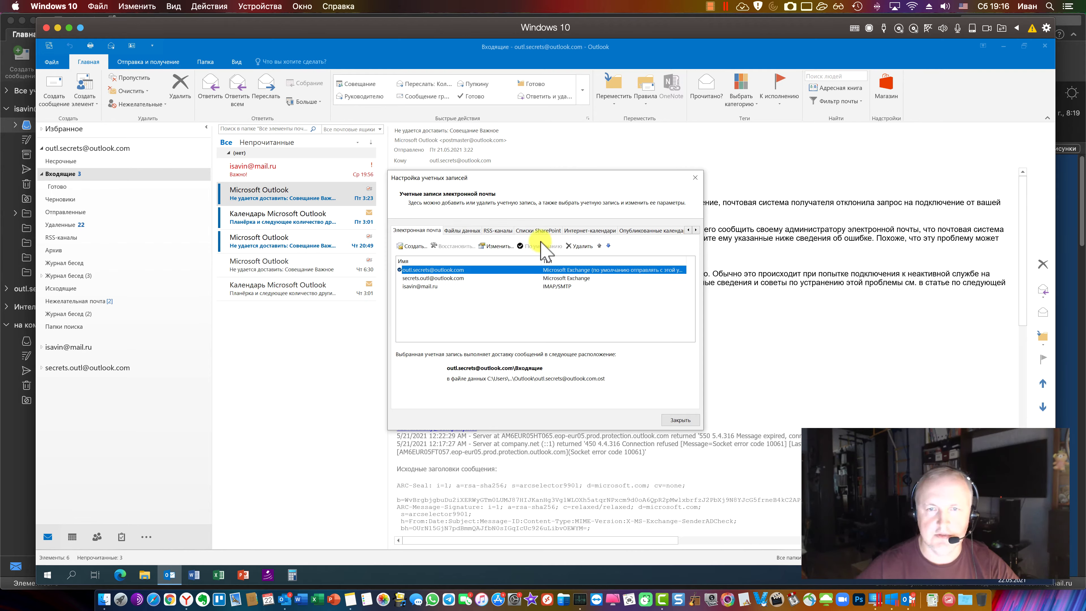
pyautogui.click(479, 278)
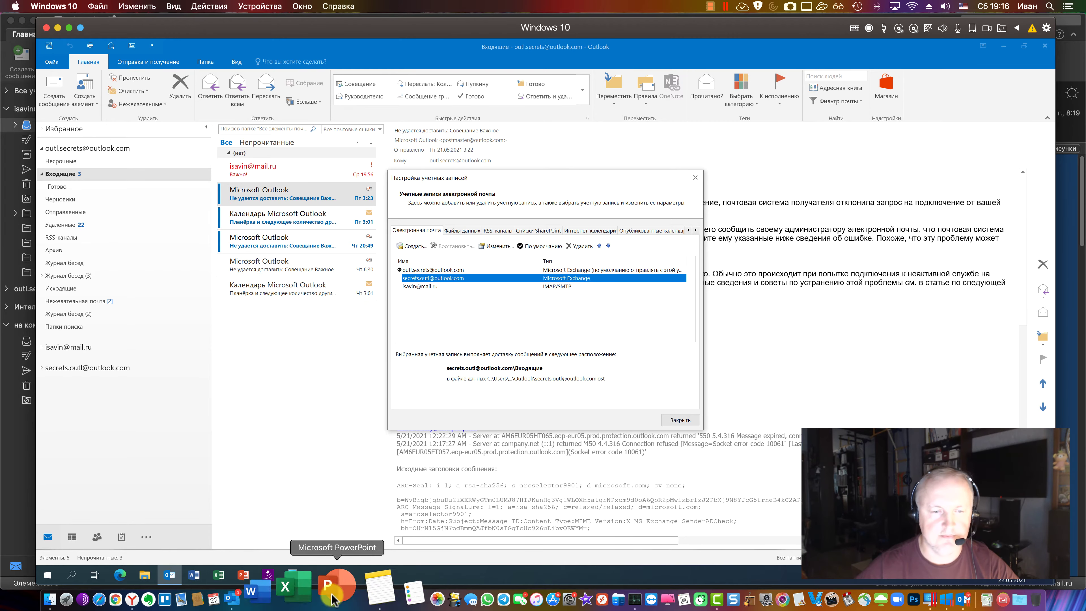
pyautogui.click(286, 592)
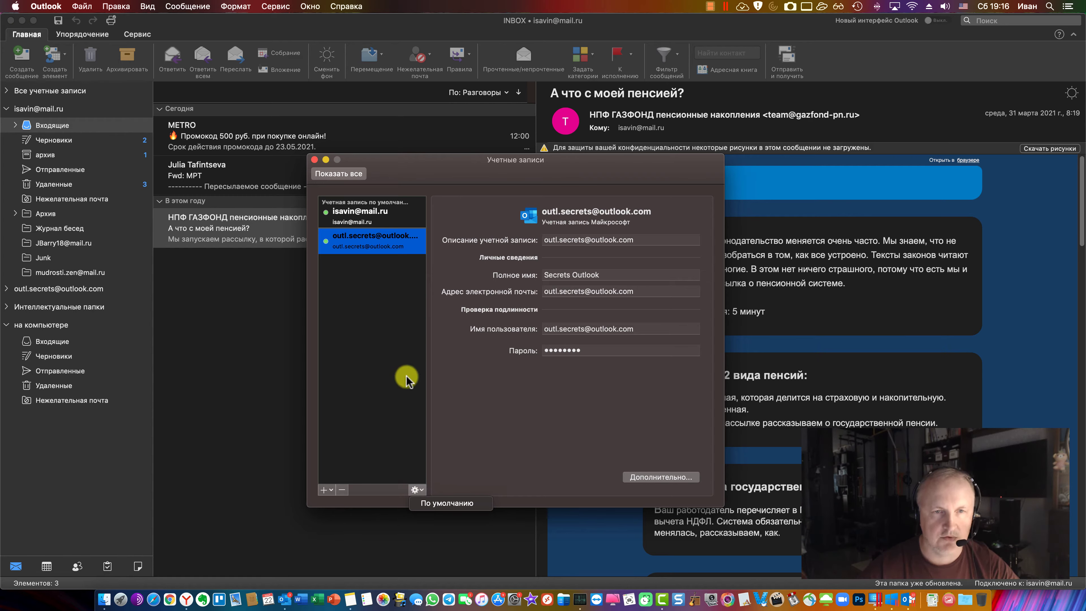
# Make the Outlook.com account the default, glance at its advanced settings, and close the Accounts window
pyautogui.click(445, 501)
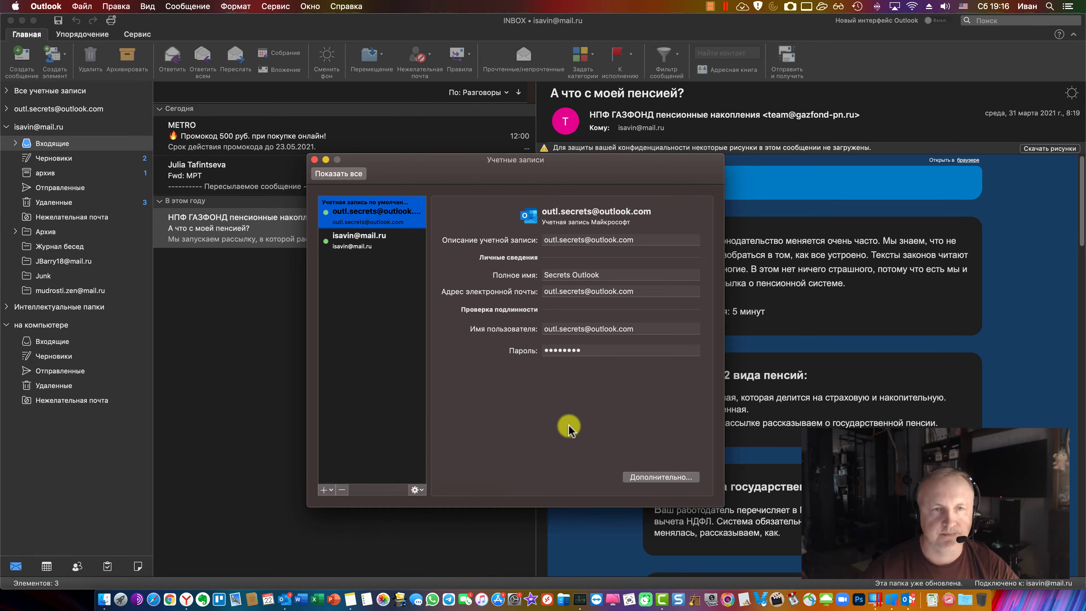
pyautogui.click(655, 479)
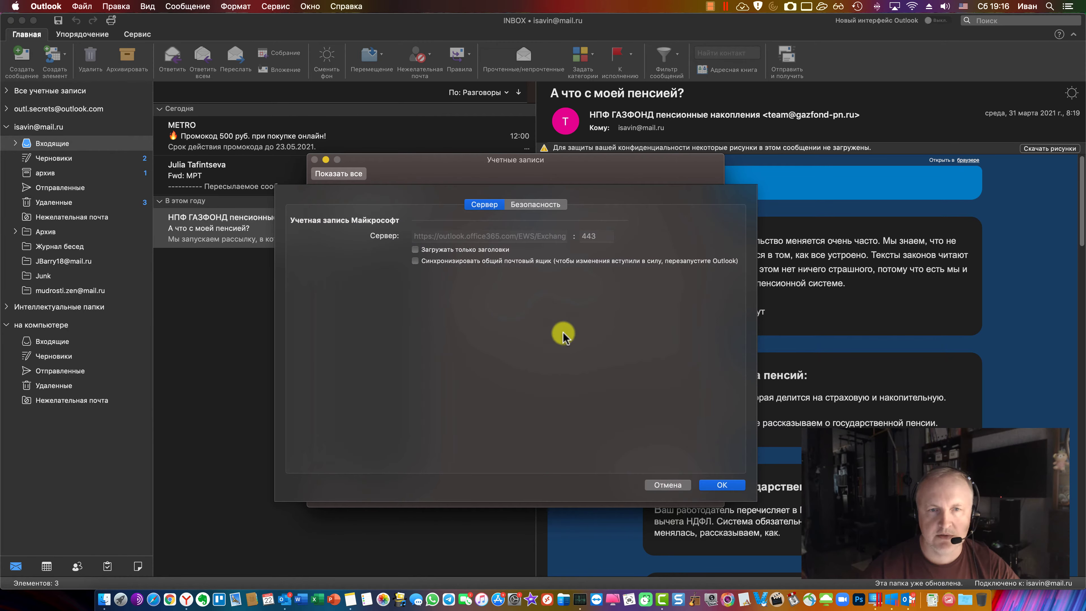
pyautogui.click(671, 485)
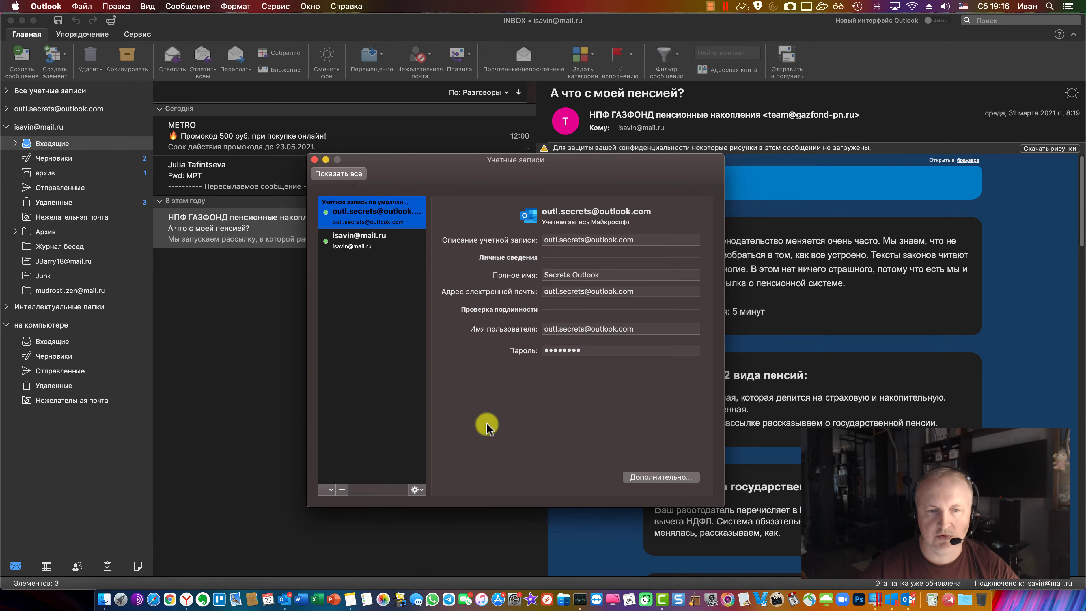
pyautogui.click(314, 159)
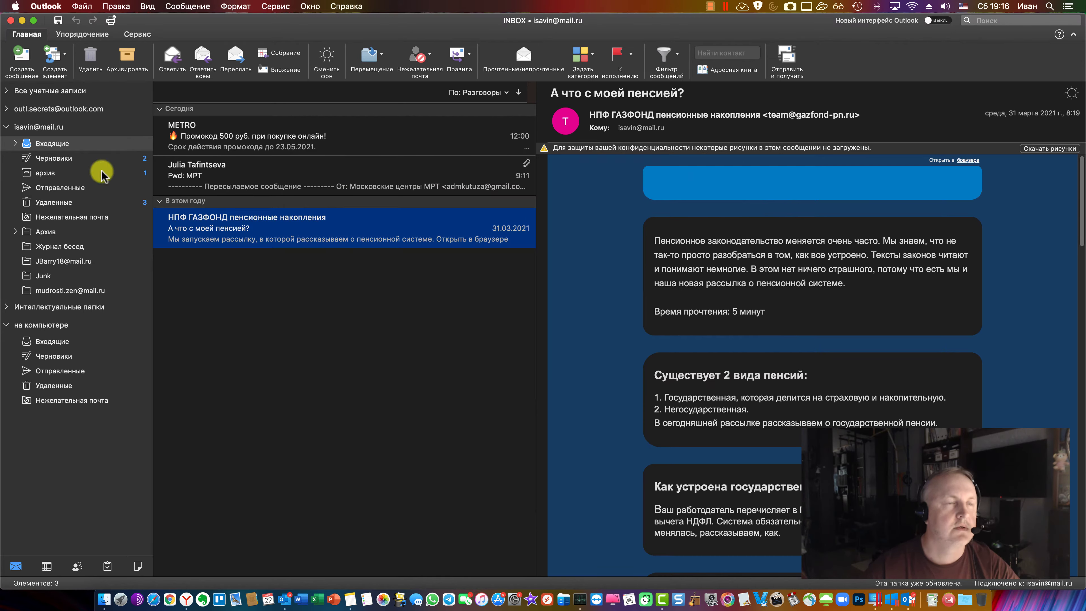
# Browse the Outlook.com and mail.ru inboxes by toggling each account's folders in the sidebar
pyautogui.click(6, 127)
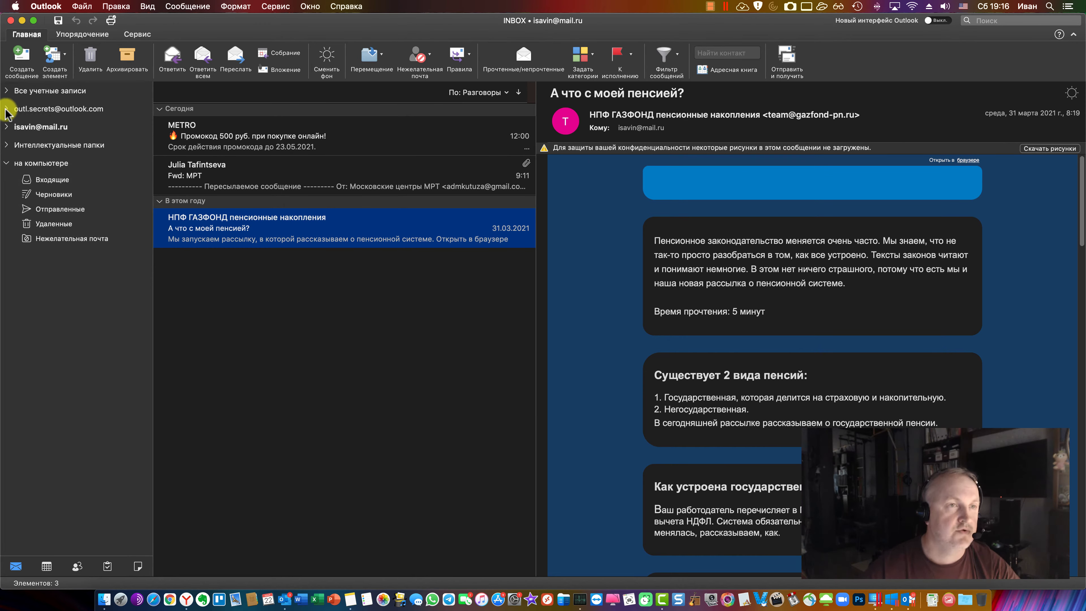
pyautogui.click(6, 110)
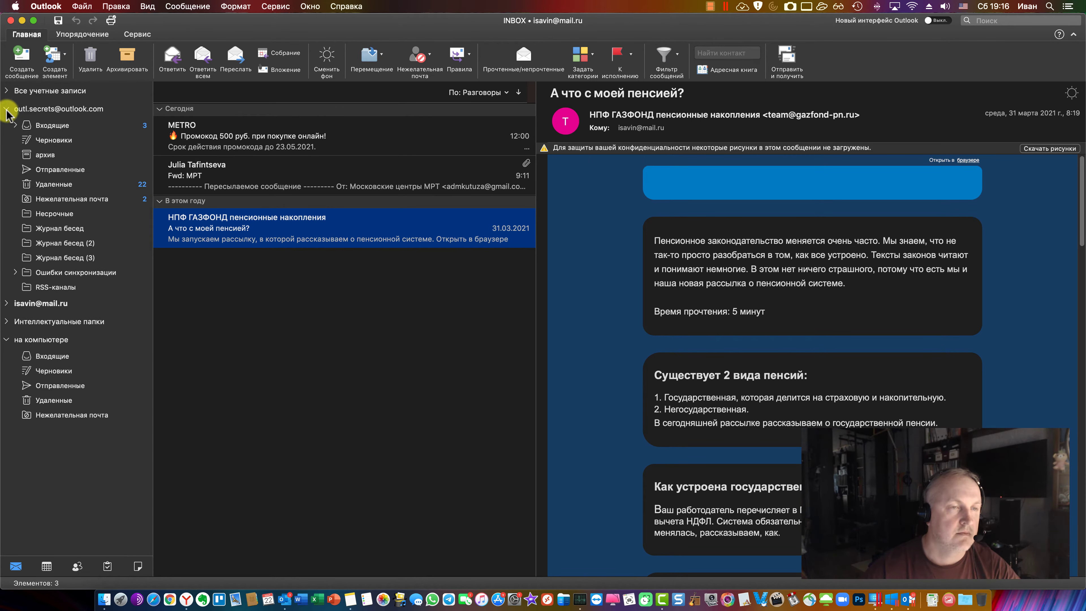
pyautogui.click(50, 125)
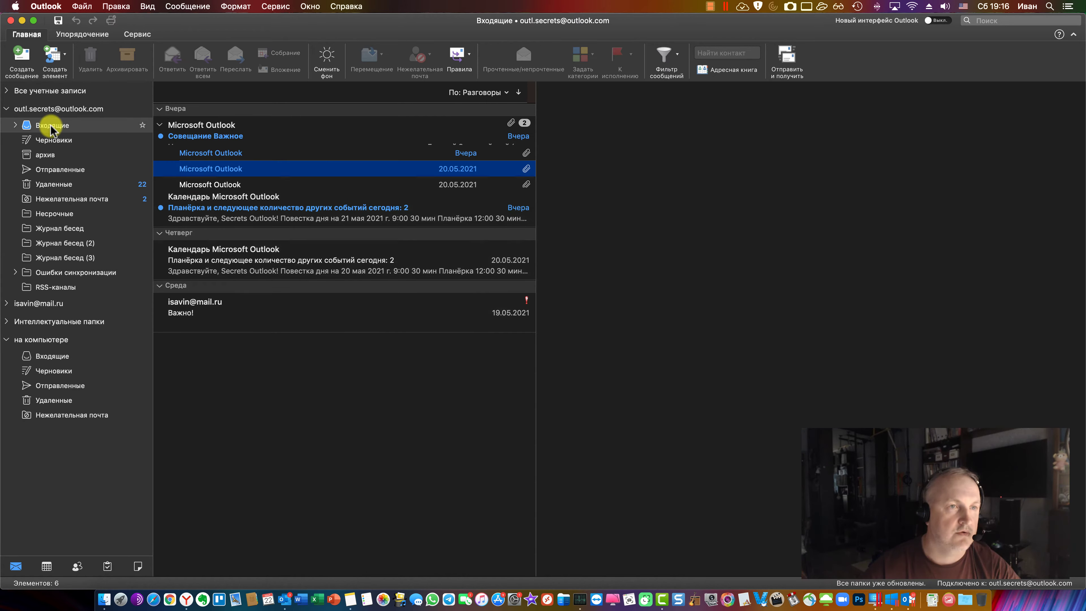
pyautogui.click(7, 109)
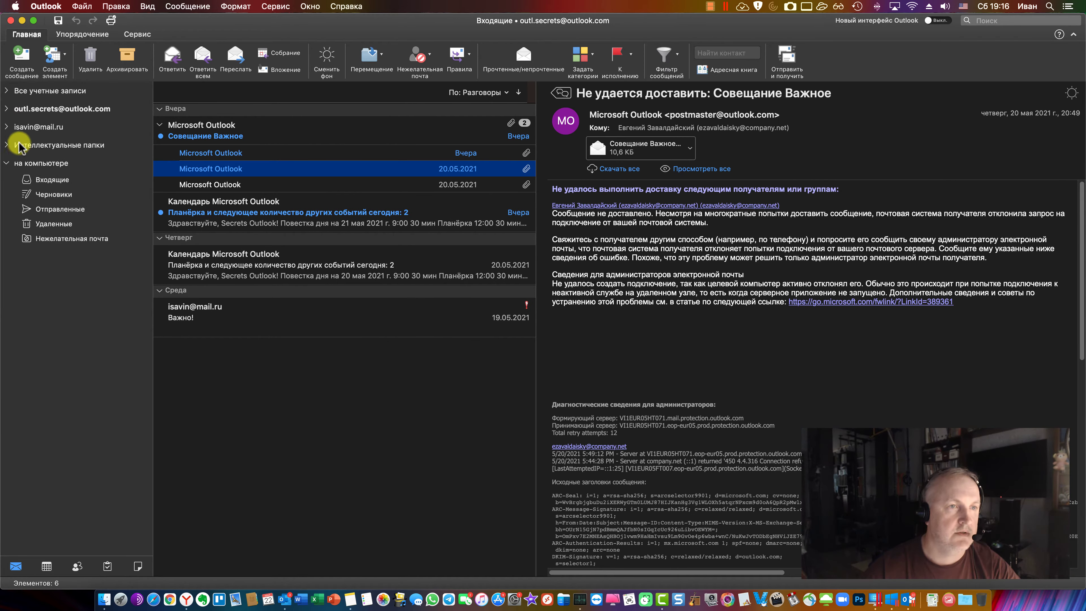
pyautogui.click(6, 127)
pyautogui.click(9, 142)
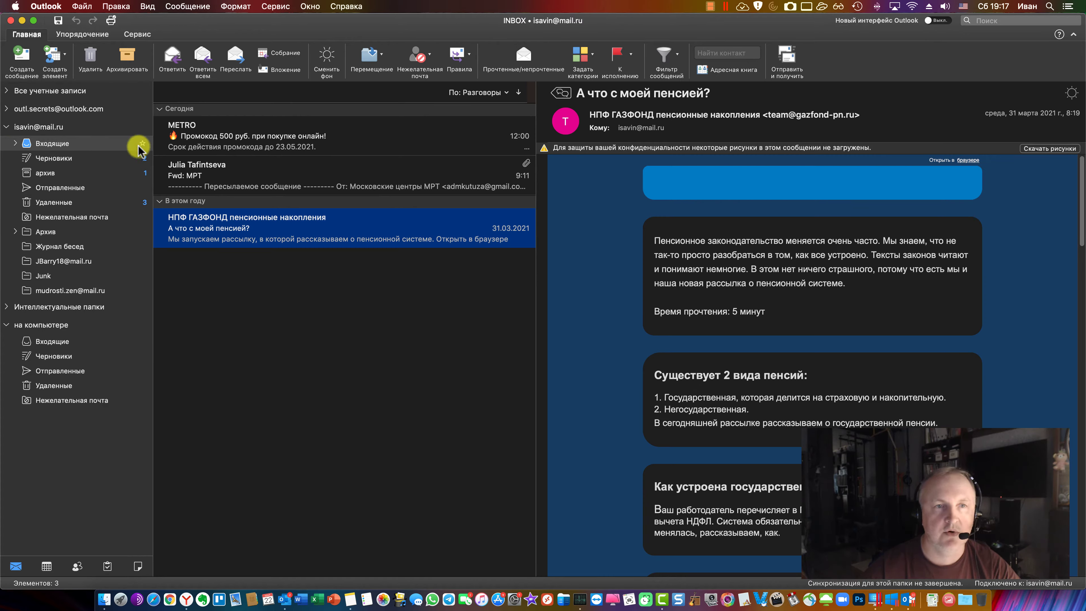
# Delete the 'Fwd: МРТ' message and expand the Outlook.com inbox to show its Готово subfolder
pyautogui.click(500, 163)
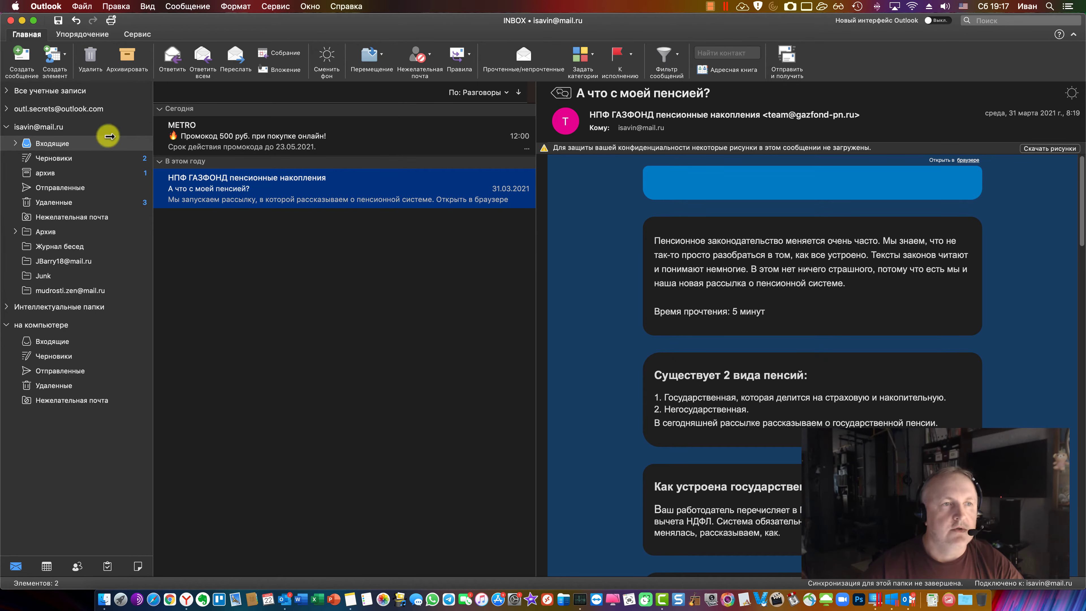
pyautogui.click(7, 127)
pyautogui.click(6, 109)
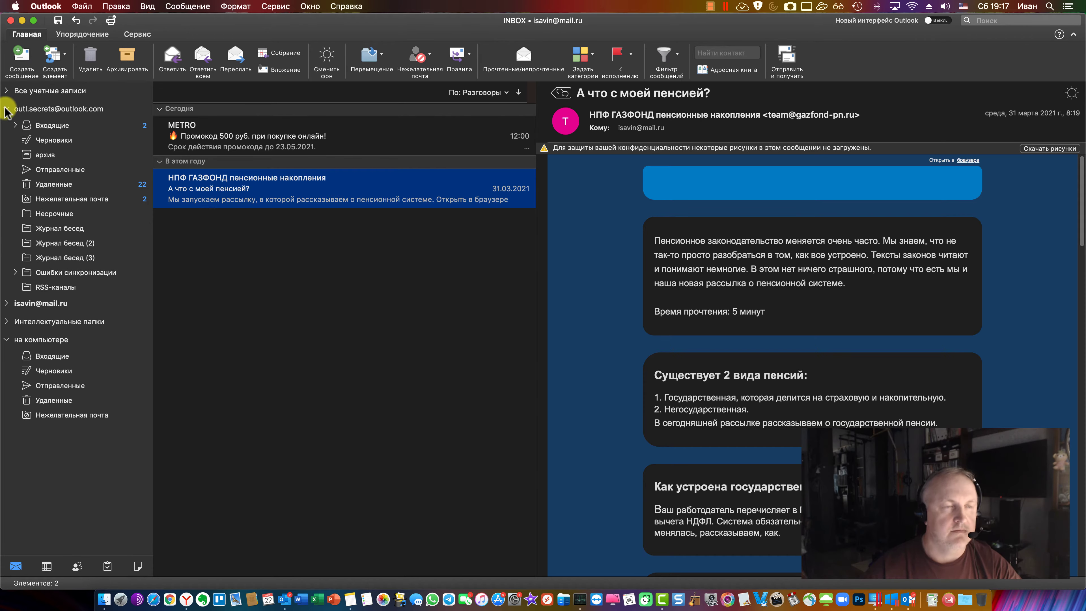
pyautogui.click(15, 125)
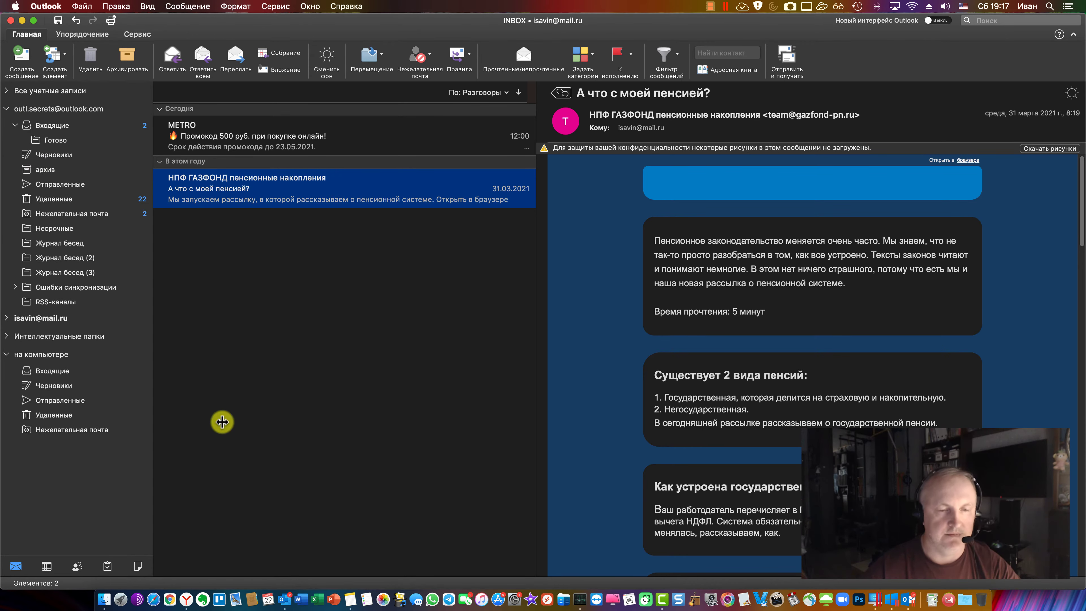
# Open and scroll through the Zen article on the Ctrl + K secret, then minimize Yandex Browser
pyautogui.click(190, 592)
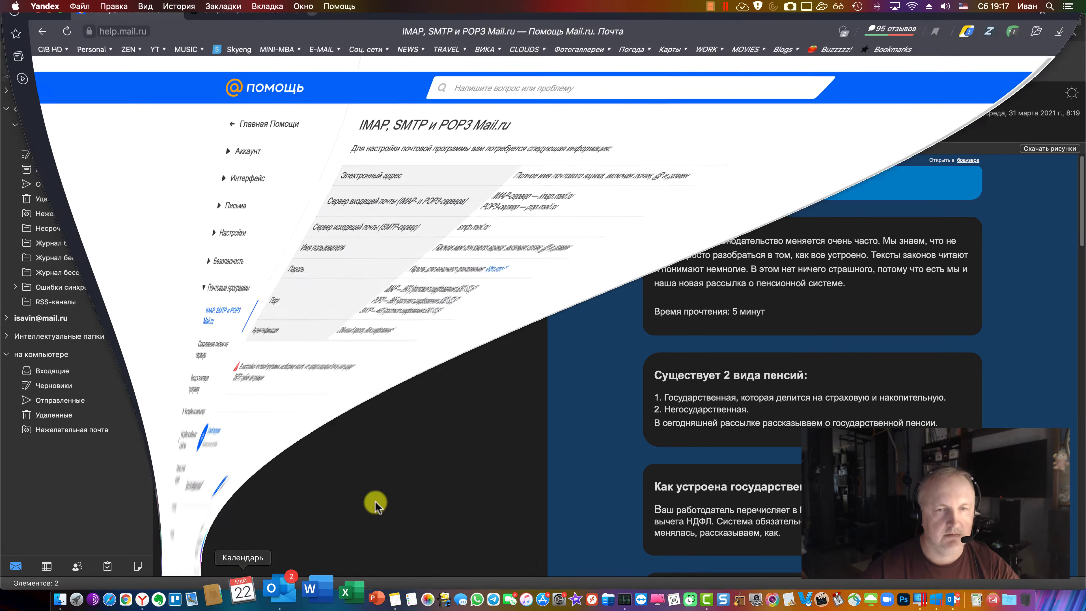
pyautogui.click(246, 27)
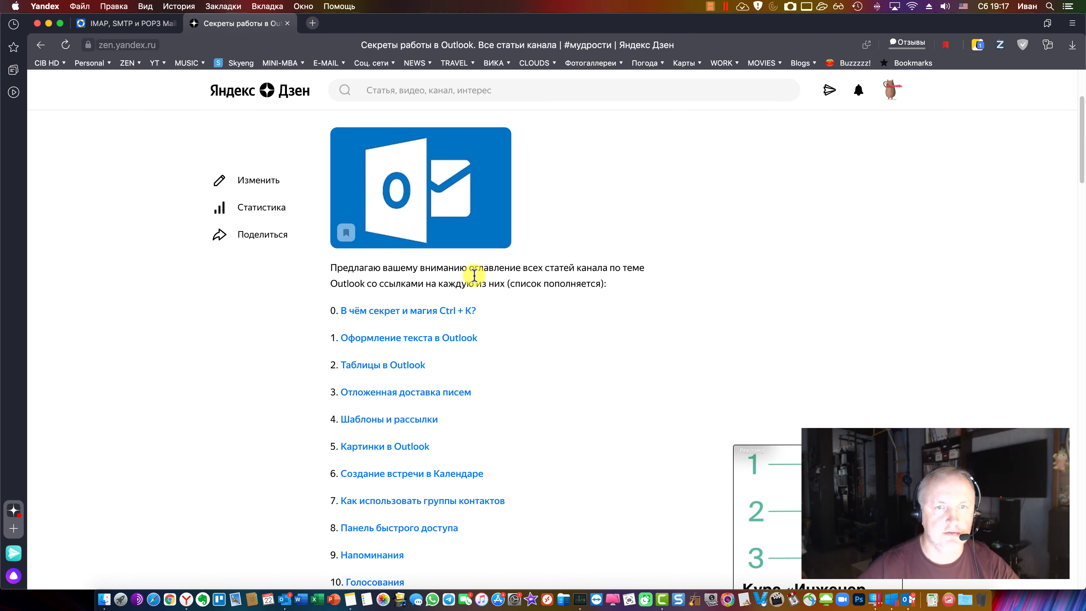
pyautogui.click(471, 315)
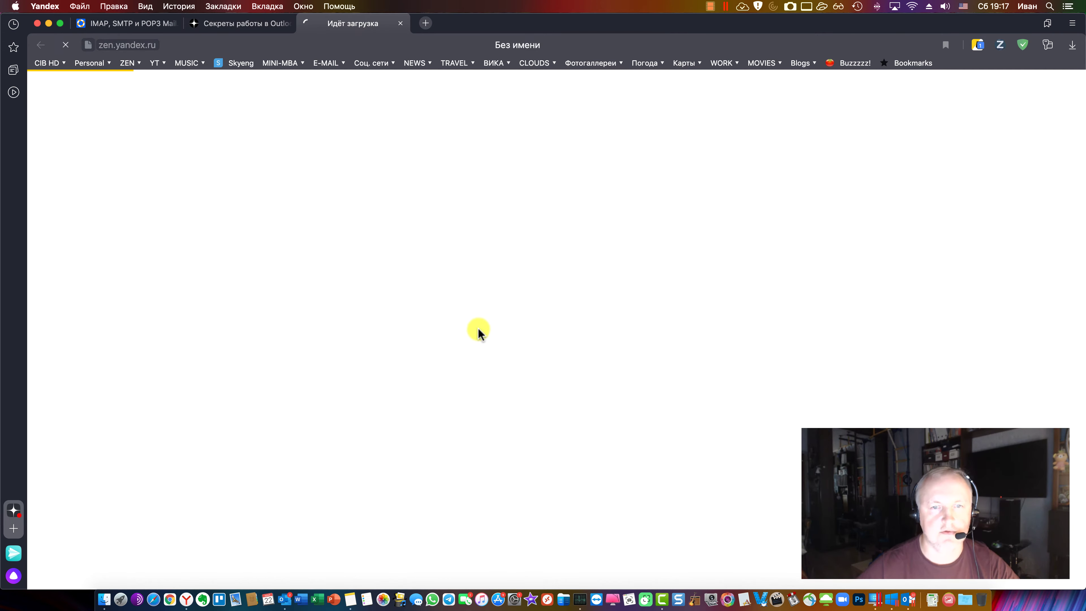
pyautogui.scroll(-15, 599, 314)
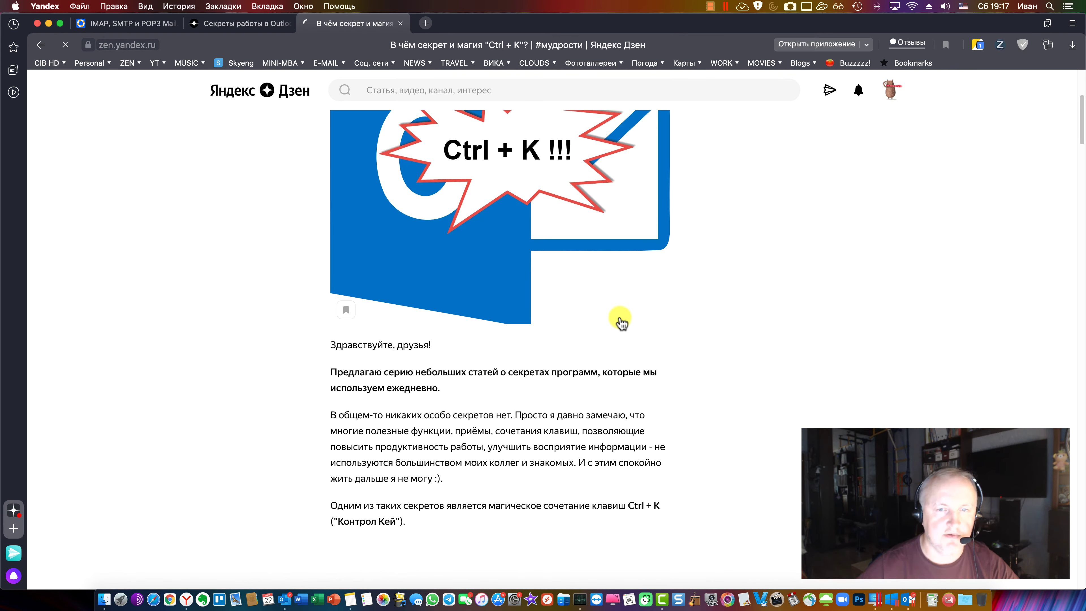
pyautogui.scroll(-10, 630, 342)
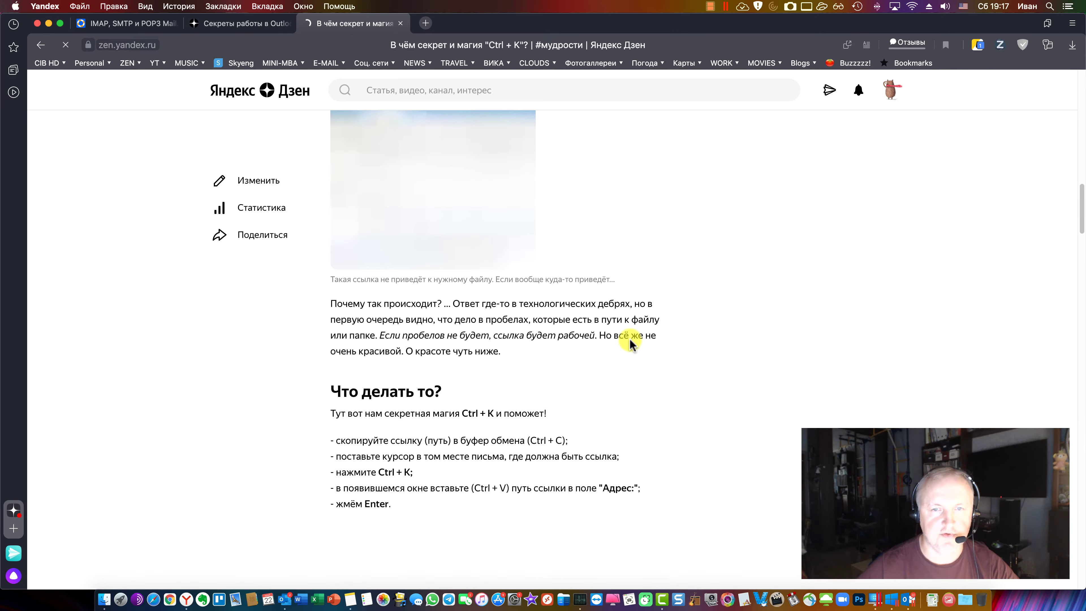
pyautogui.scroll(-15, 630, 342)
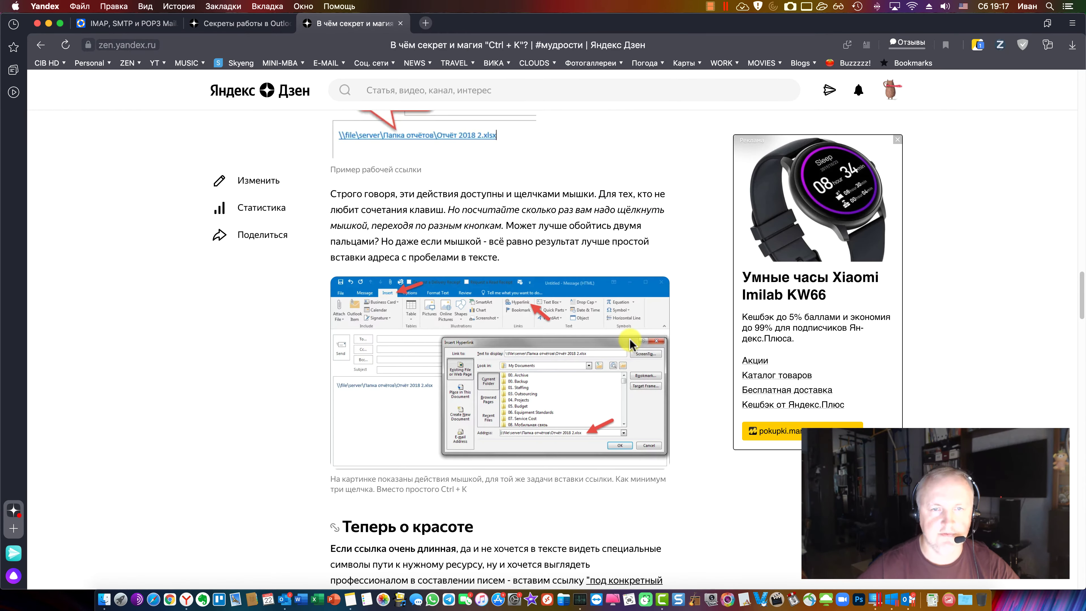
pyautogui.scroll(-15, 632, 346)
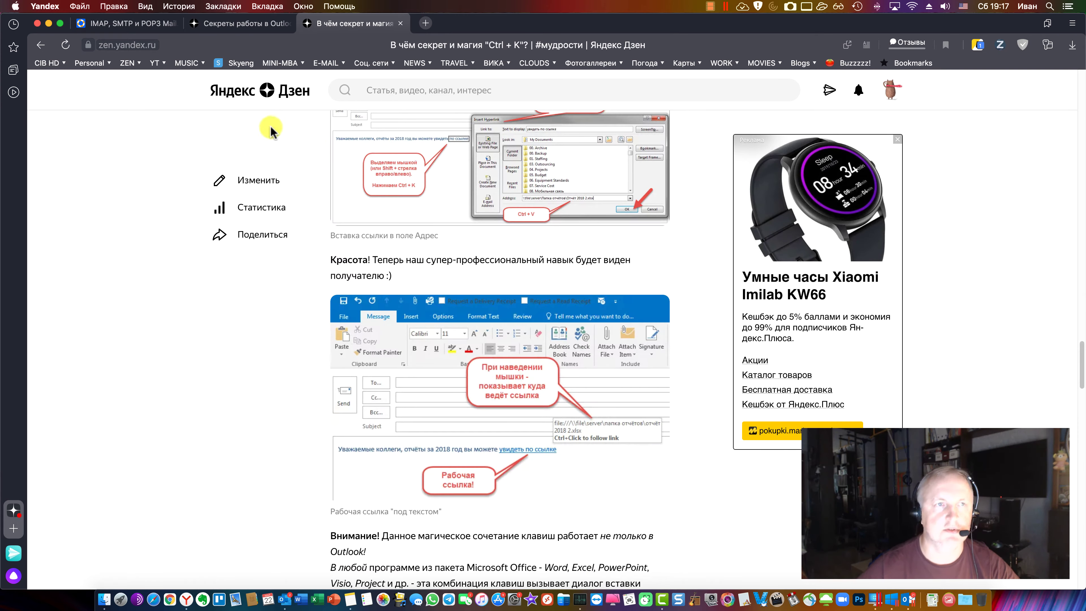
pyautogui.click(48, 24)
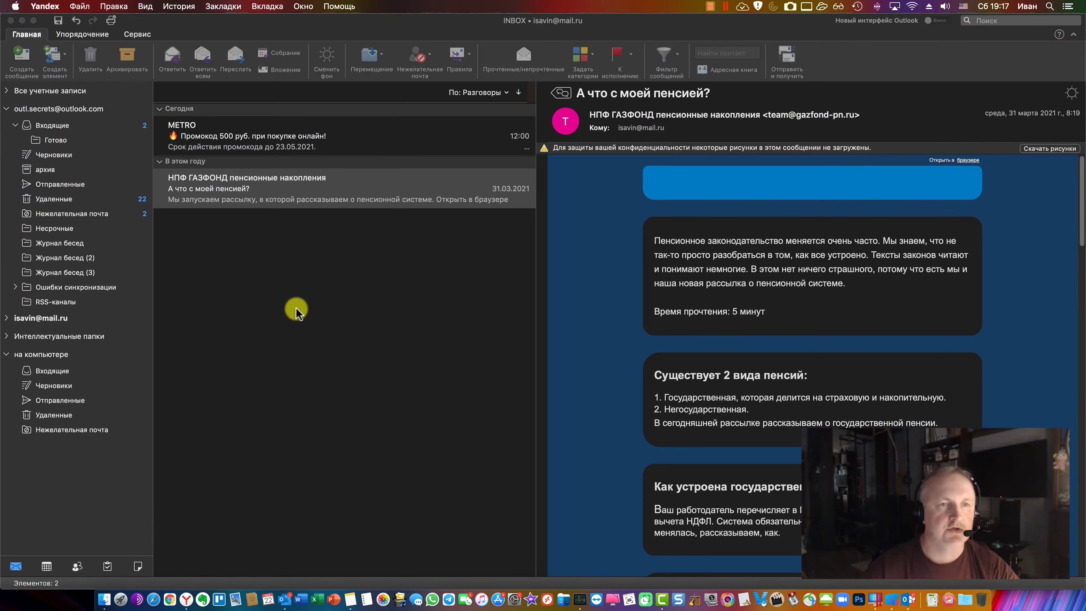
# Open a new blank message and move its window lower and to the left
pyautogui.click(169, 213)
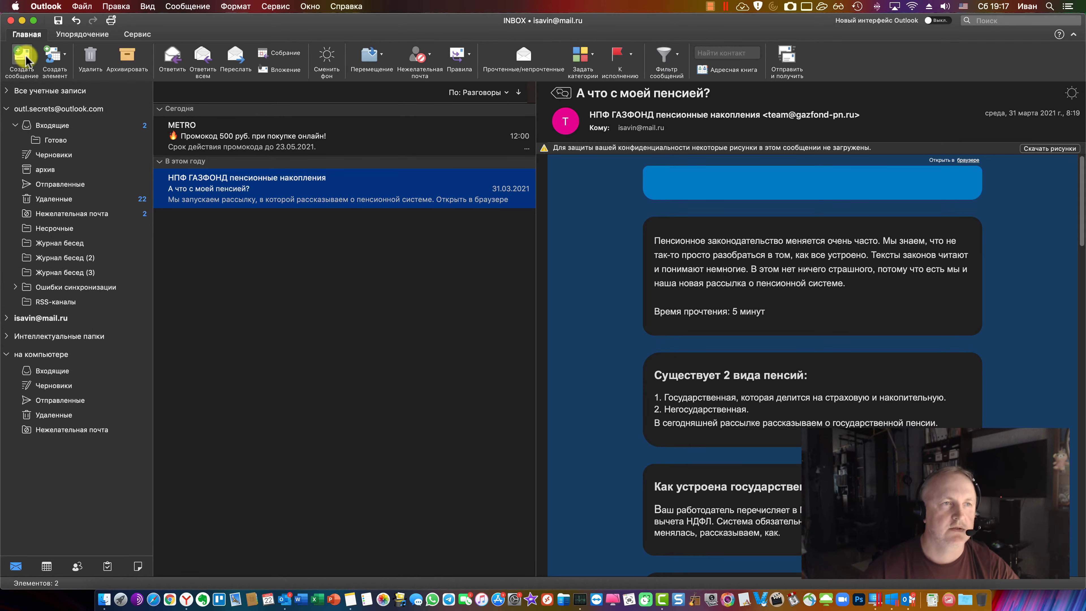
pyautogui.click(23, 58)
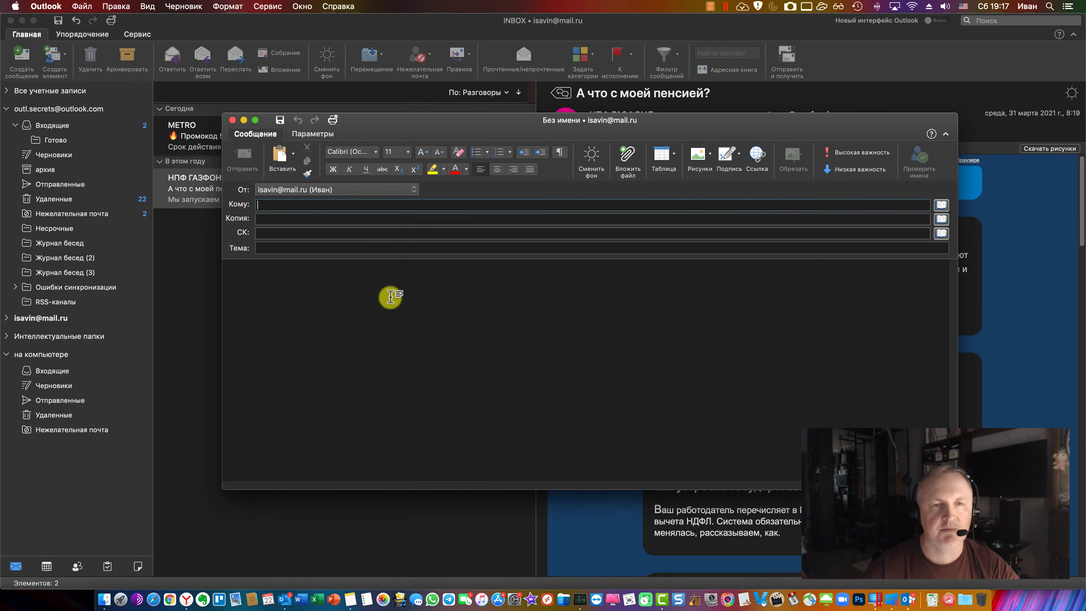
pyautogui.moveTo(689, 120); pyautogui.dragTo(594, 156)
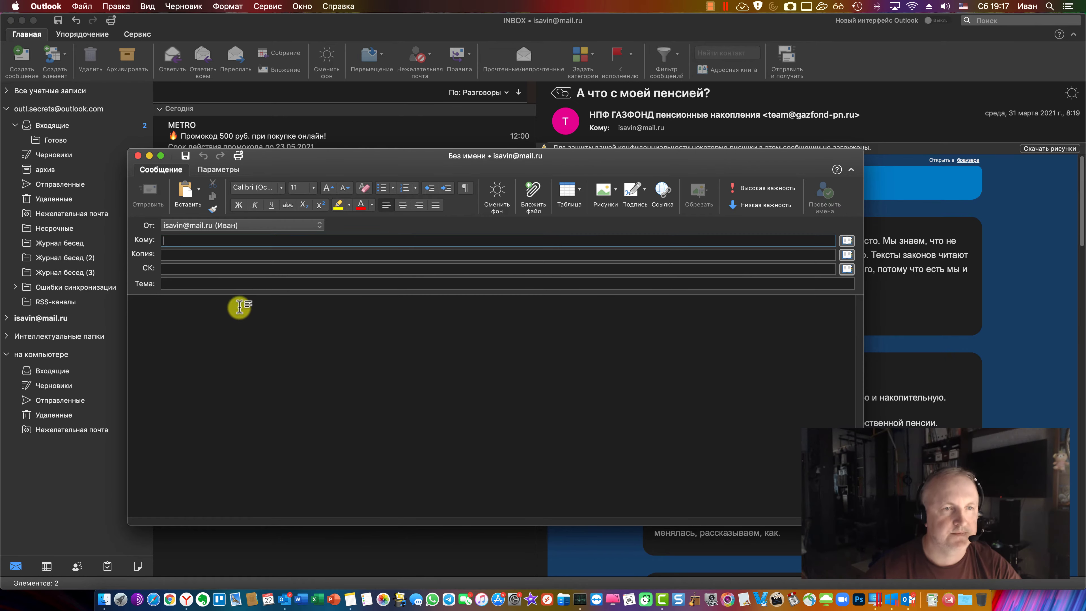
pyautogui.click(315, 226)
# Set the sender to the Outlook.com account and retry the recipient by typing a contact's surname
pyautogui.click(240, 215)
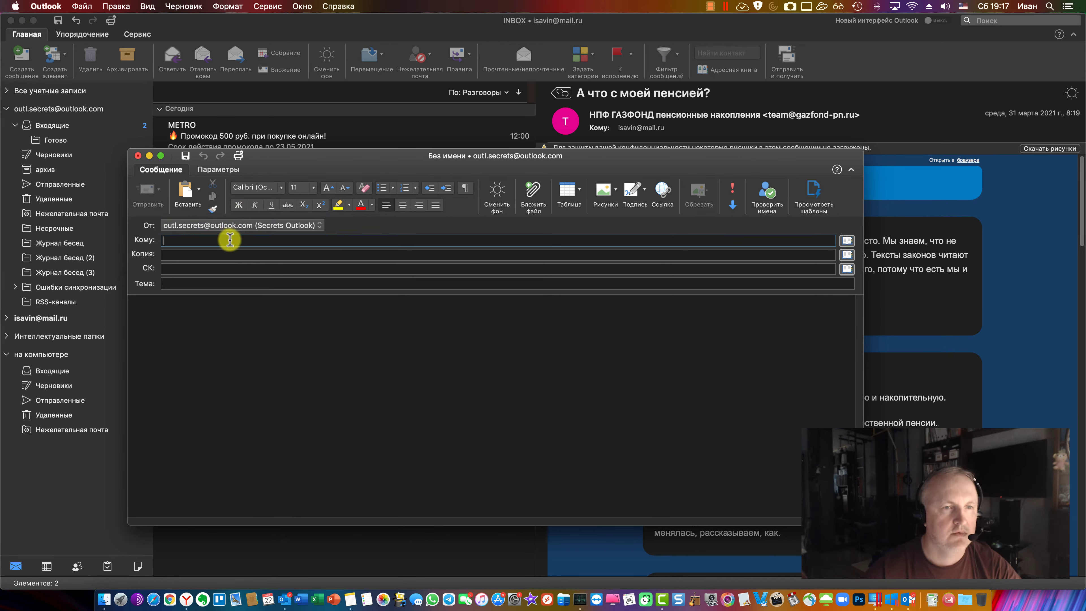
pyautogui.click(229, 243)
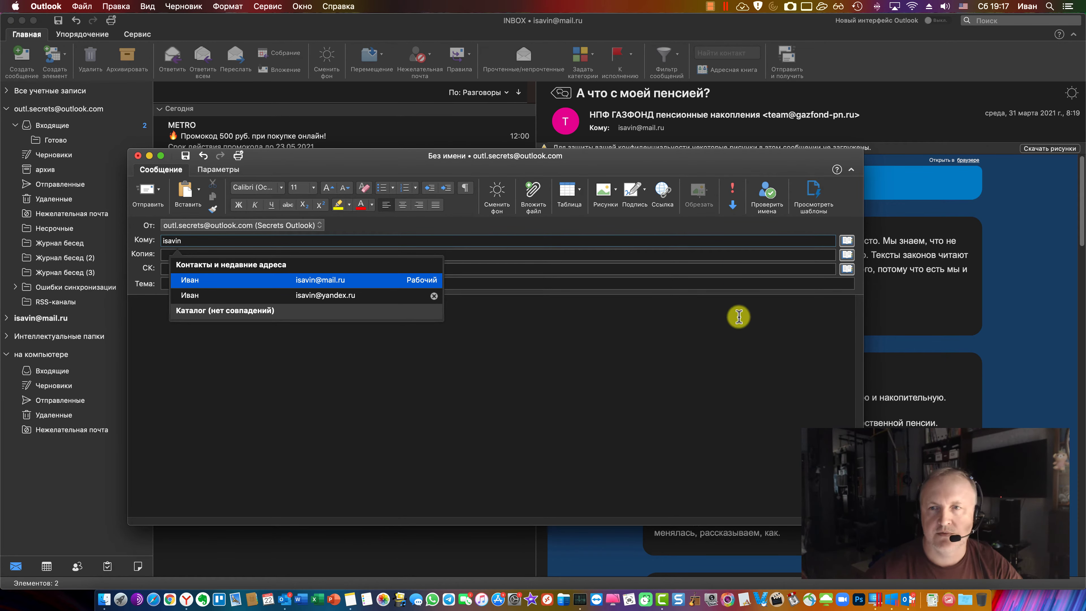
pyautogui.click(769, 196)
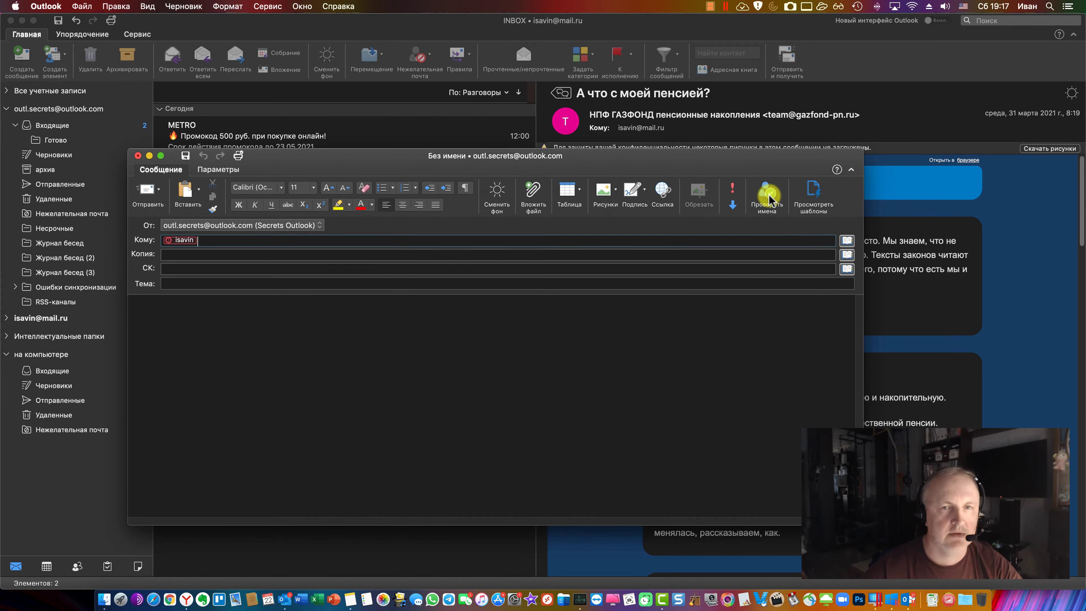
pyautogui.press('BackSpace')
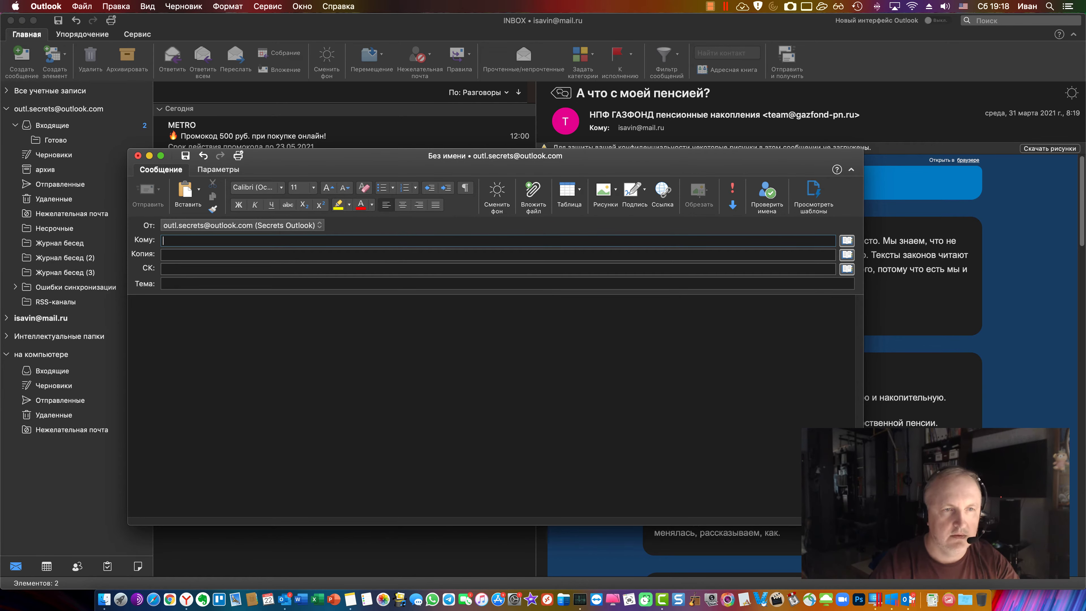
pyautogui.write('Савин')
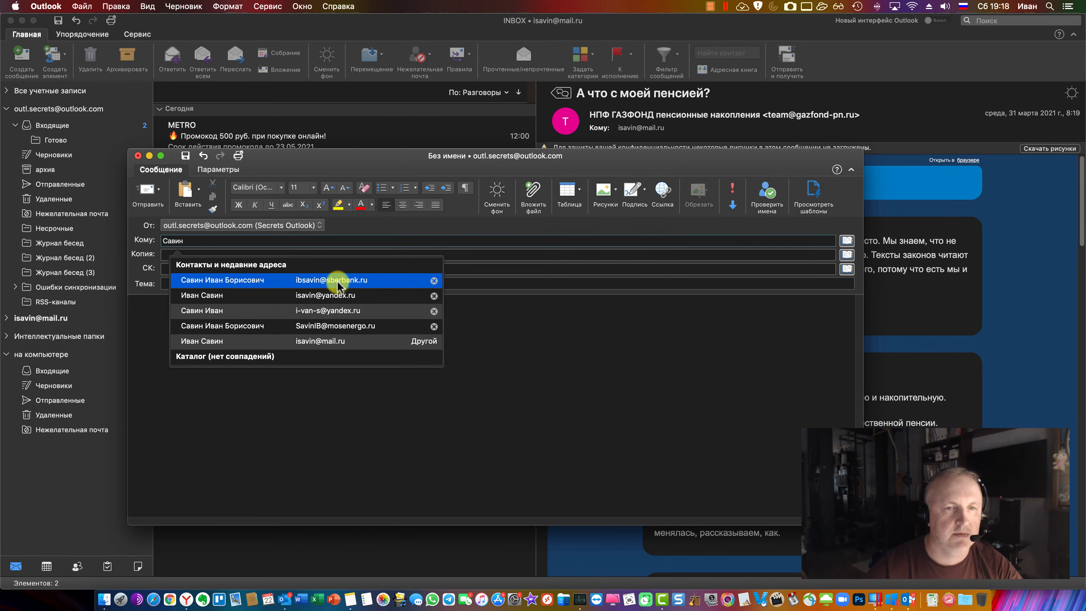
# Switch the sender to mail.ru and pick the Outlook.com contact from the address autocomplete
pyautogui.click(216, 224)
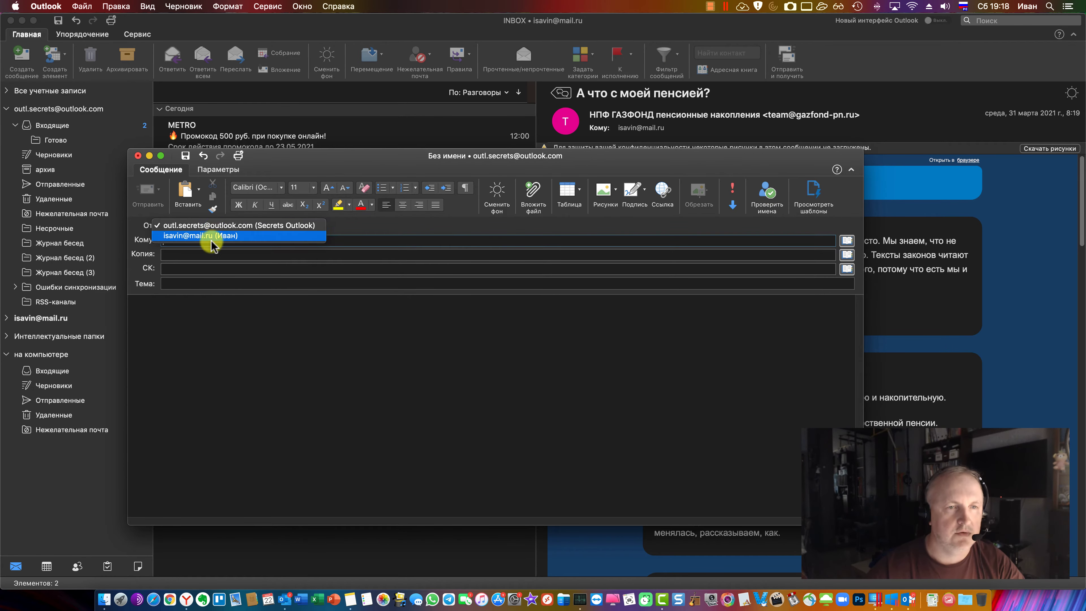
pyautogui.click(212, 237)
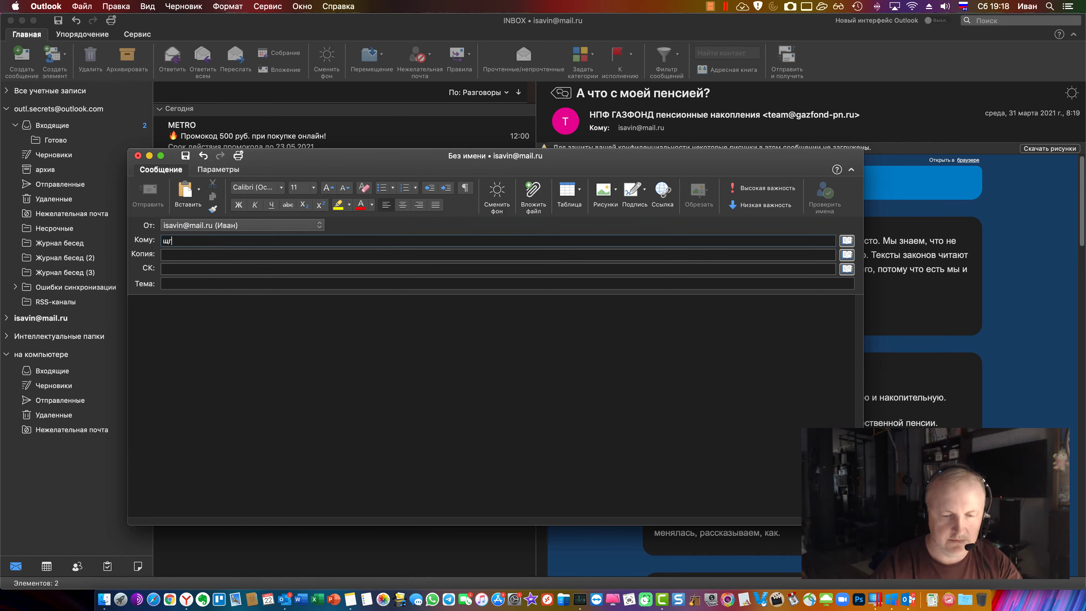
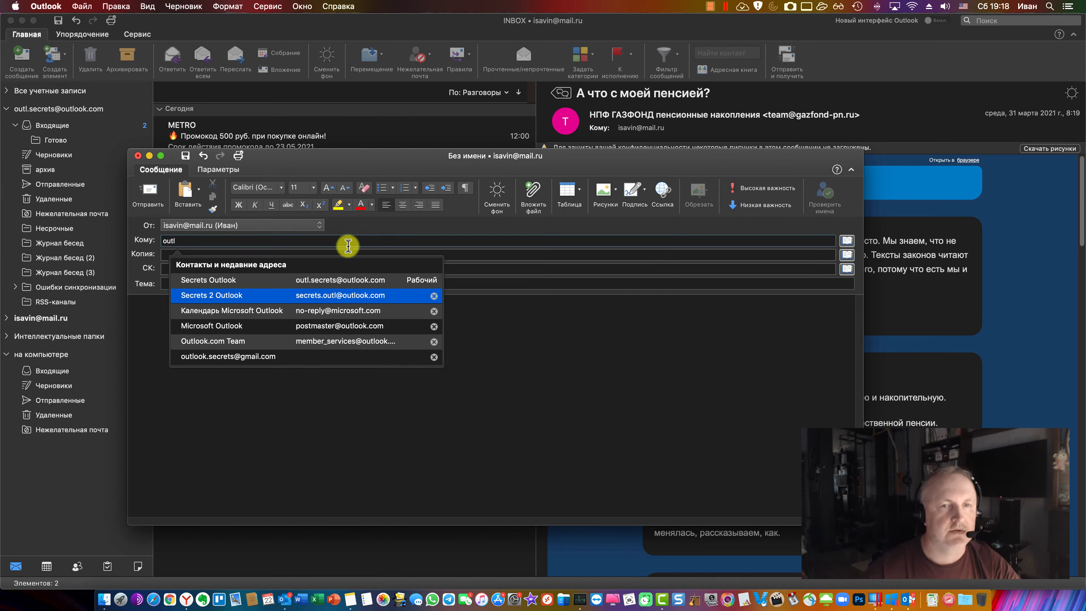
pyautogui.click(647, 250)
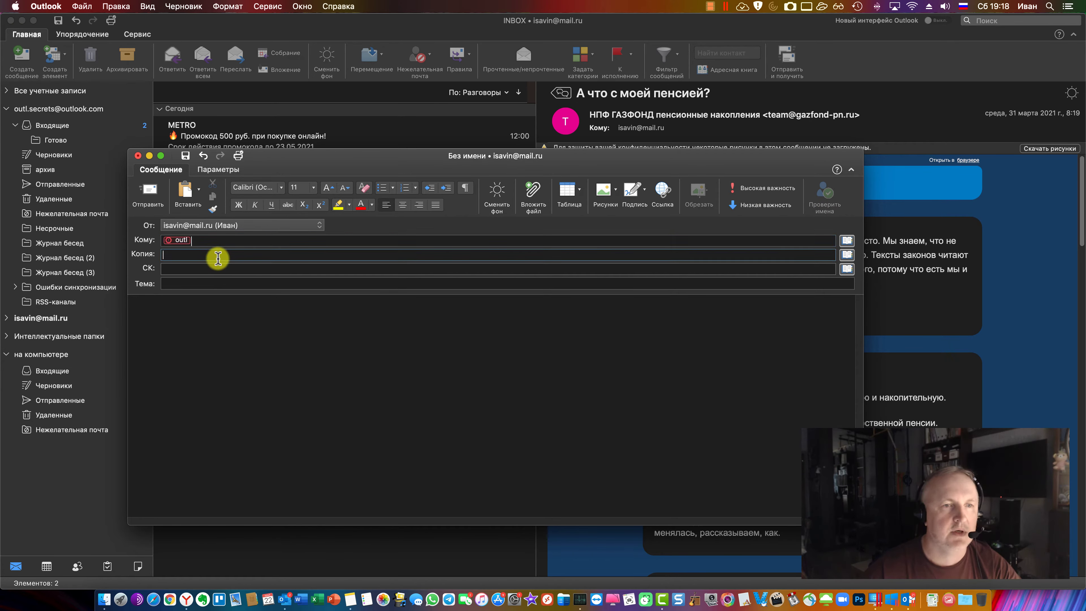
pyautogui.write('.sec')
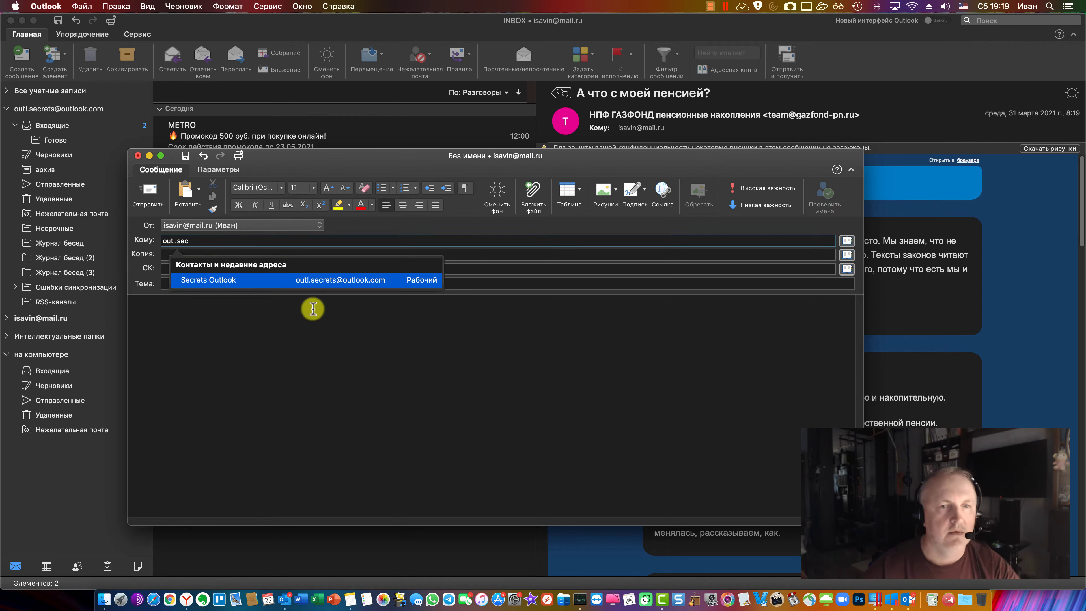
pyautogui.click(340, 281)
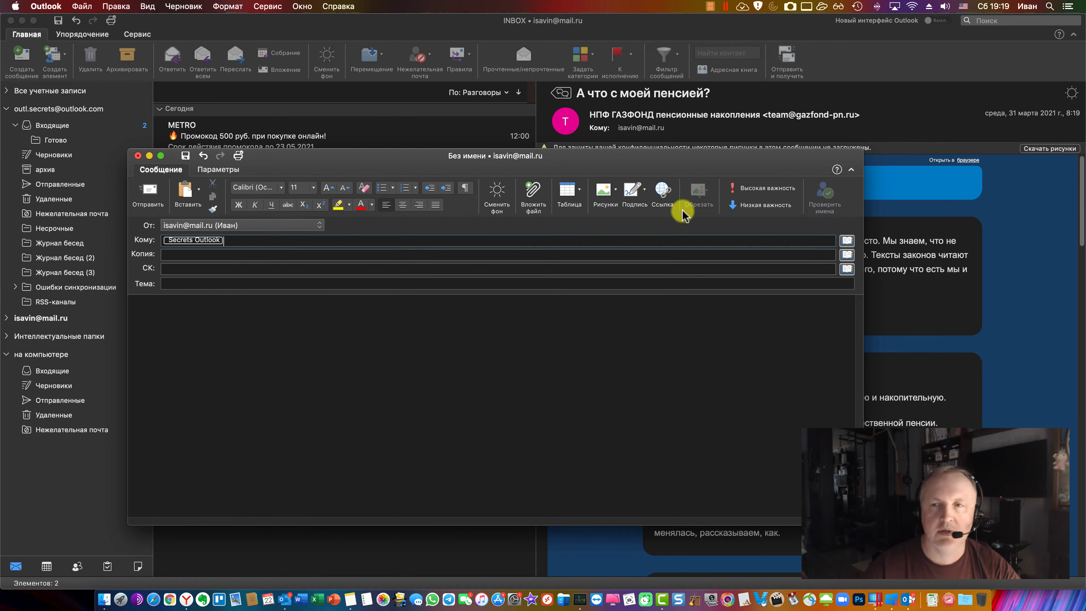
# Switch the sender back to the Outlook.com account and confirm the choice
pyautogui.click(268, 225)
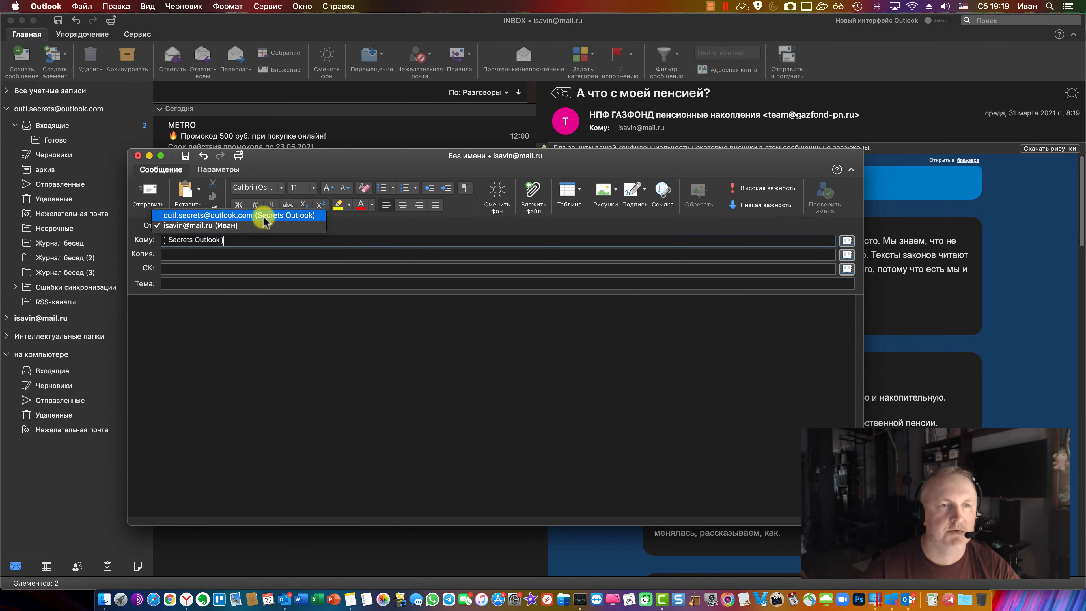
pyautogui.click(264, 215)
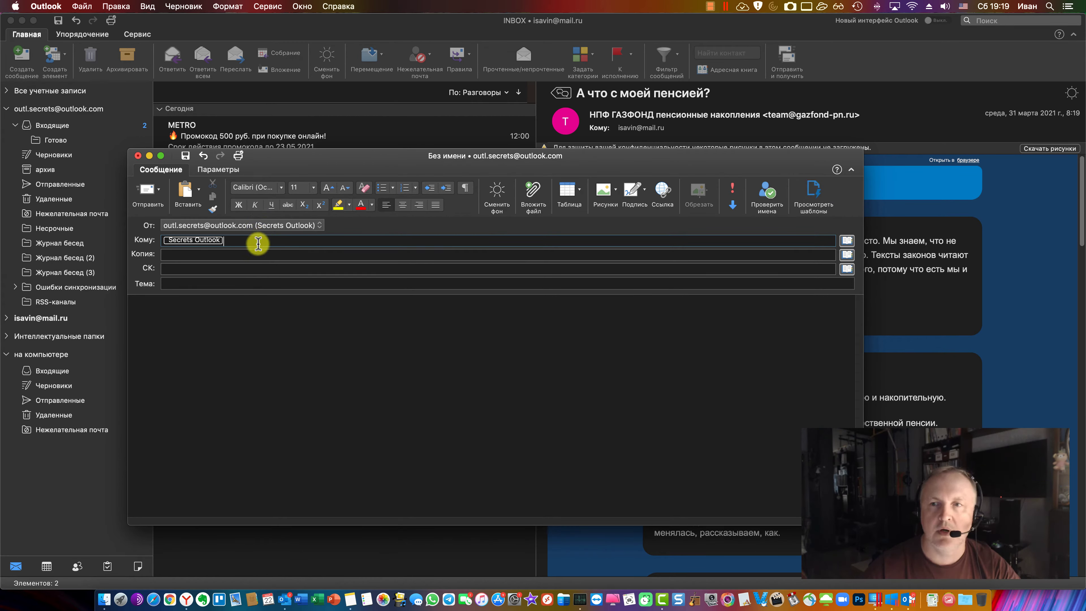
pyautogui.click(256, 225)
pyautogui.click(256, 228)
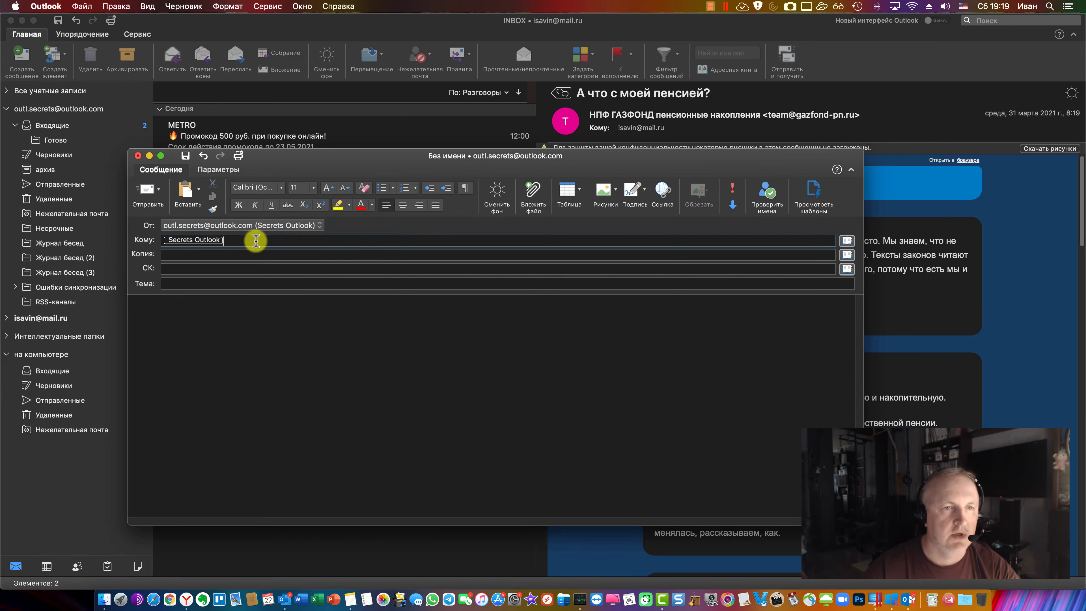
pyautogui.click(255, 235)
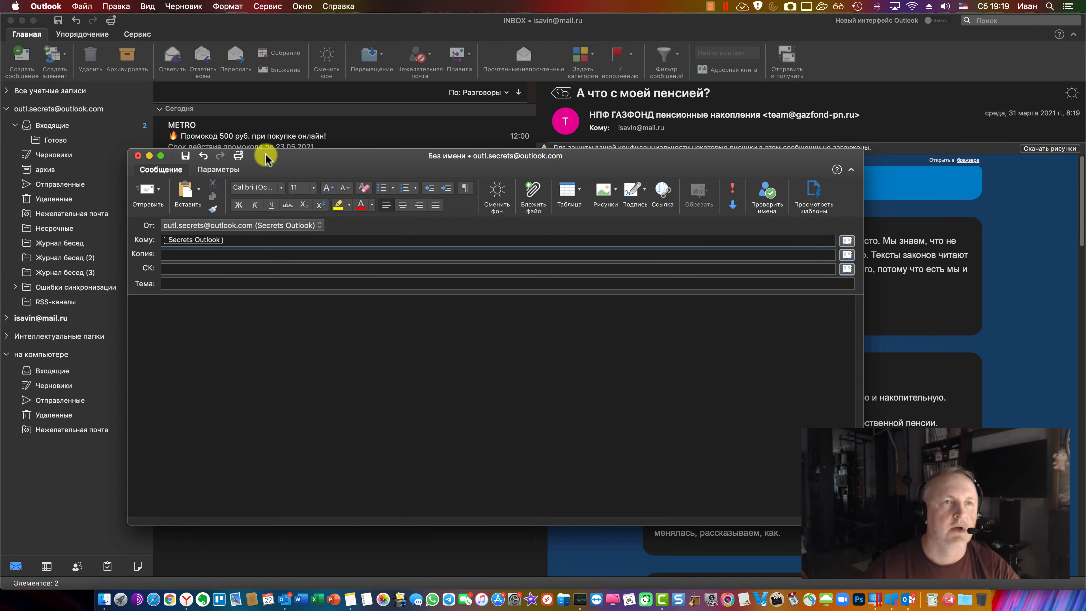
# Find Draft > Check Names and run it on the existing recipient
pyautogui.click(268, 6)
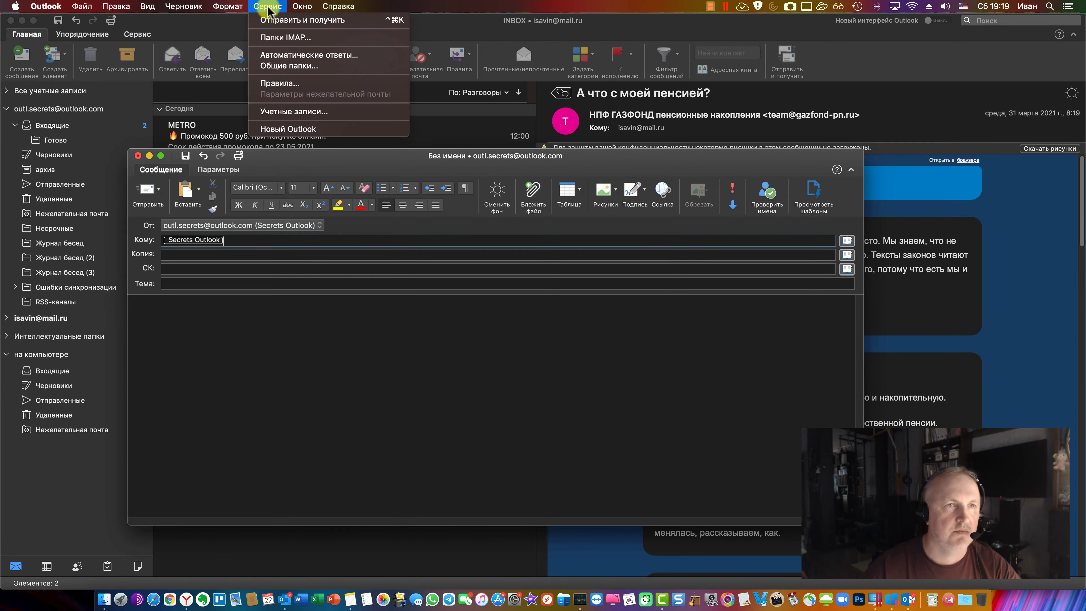
pyautogui.moveTo(84, 10)
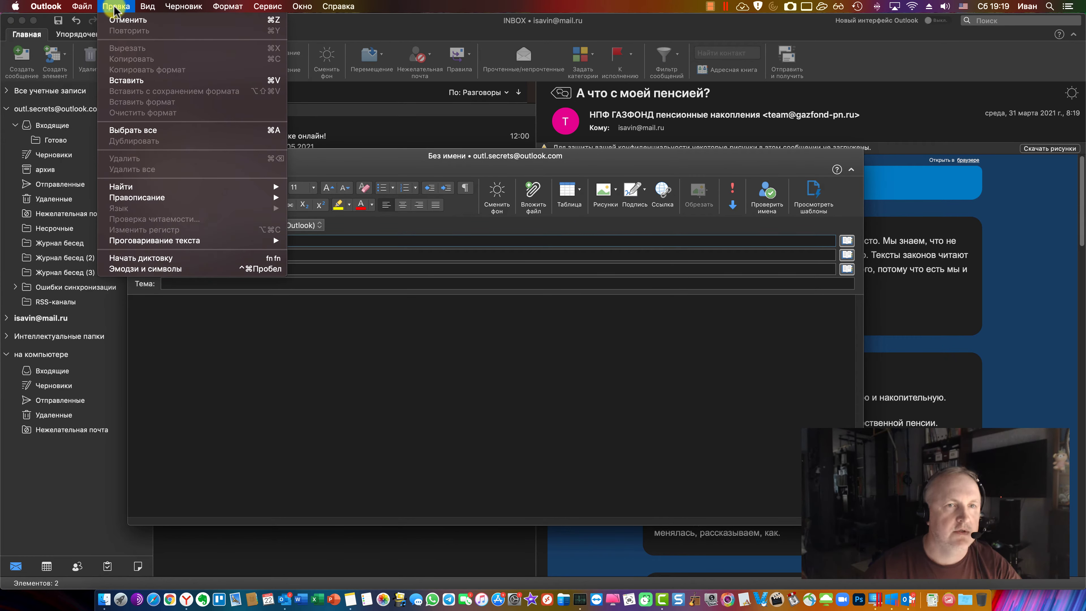
pyautogui.moveTo(148, 9)
pyautogui.moveTo(184, 7)
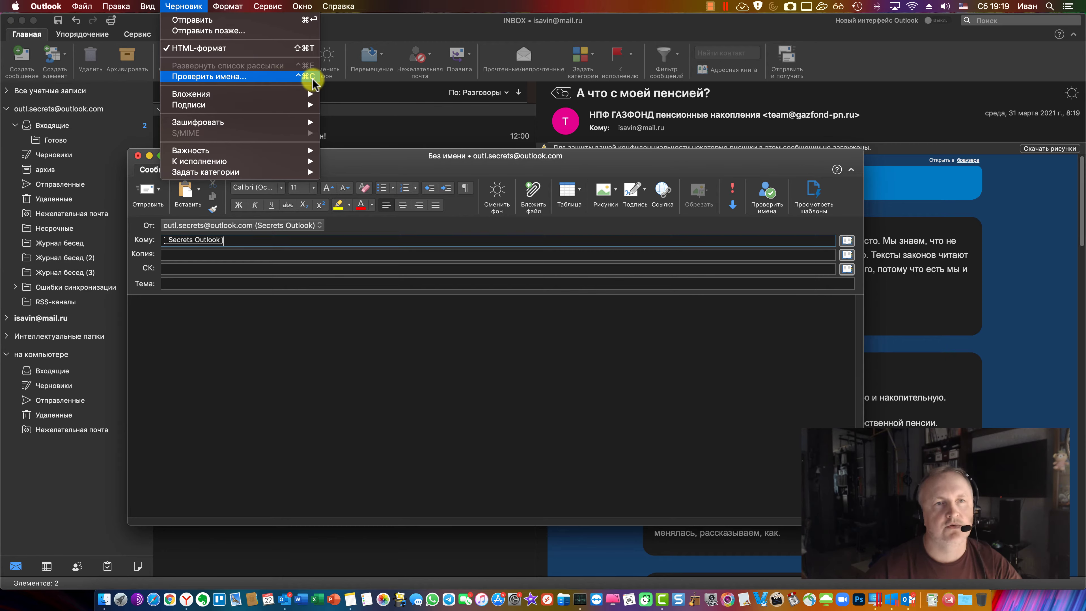
pyautogui.click(259, 254)
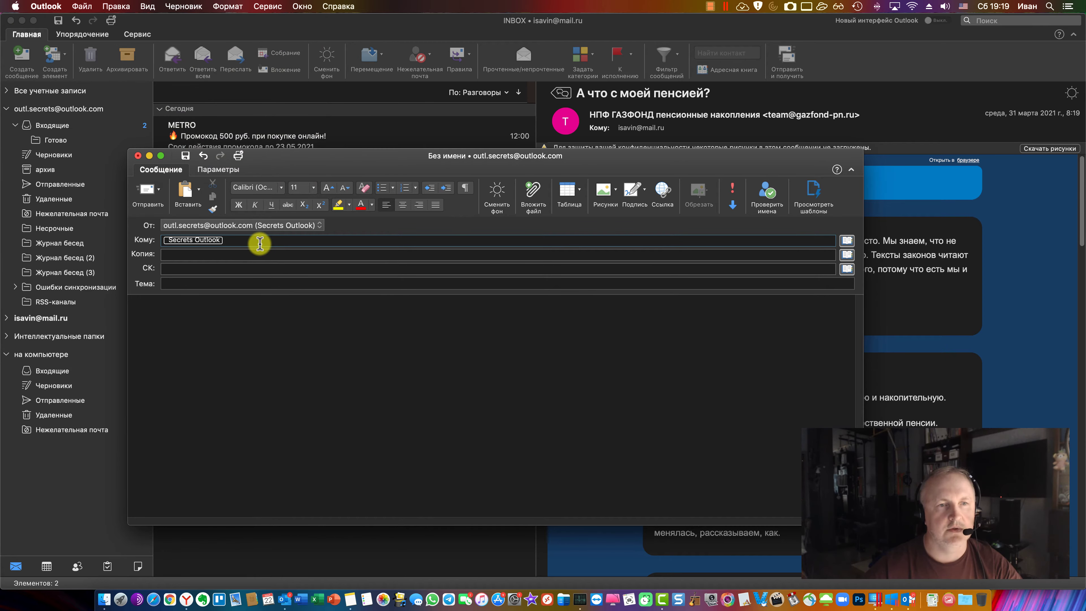
pyautogui.hotkey('ctrl', 'space')
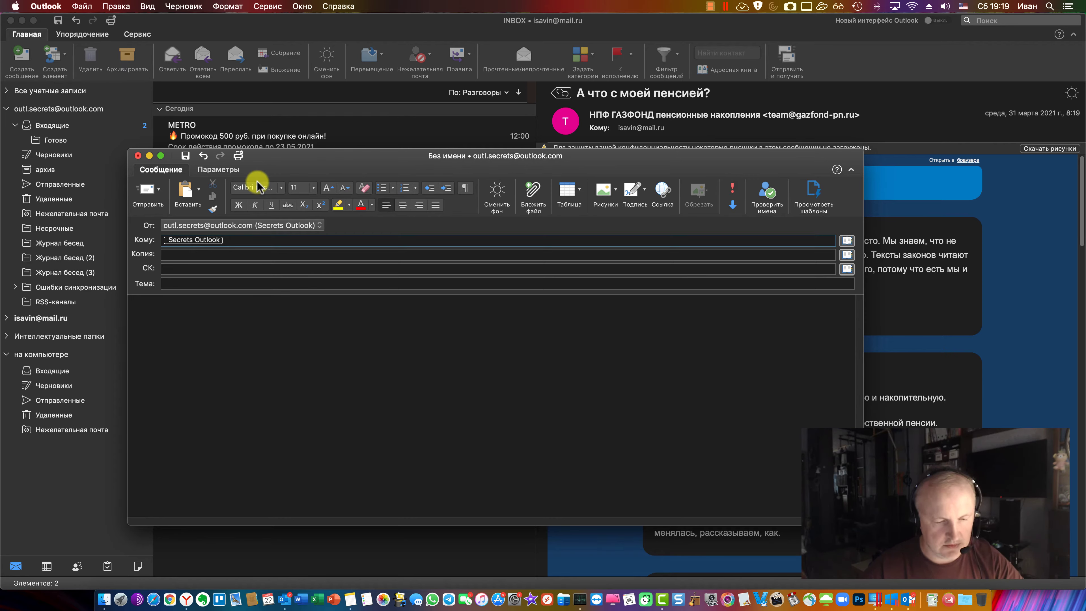
pyautogui.click(279, 243)
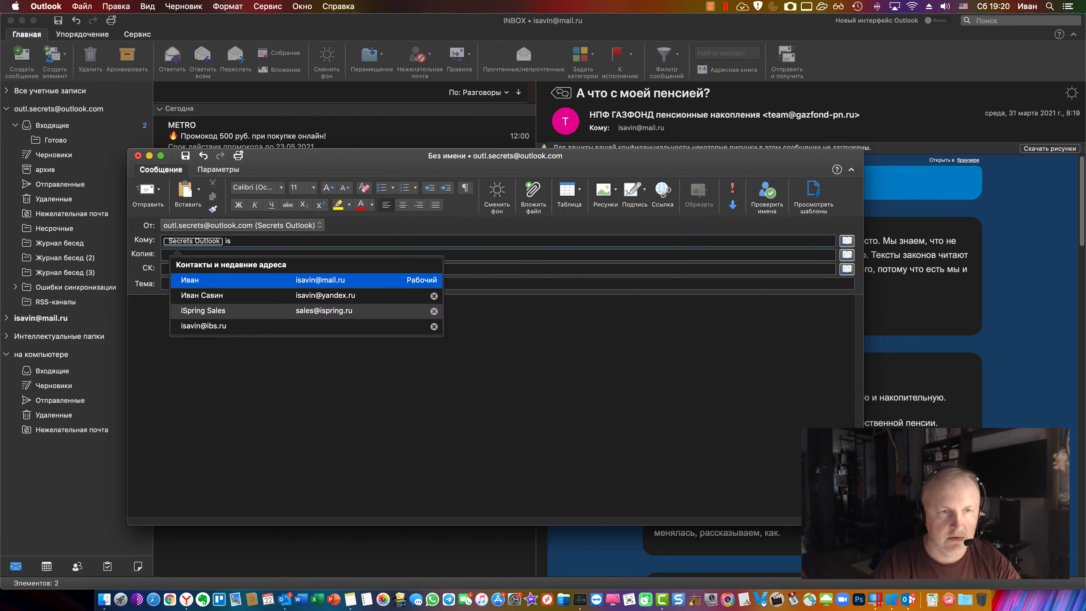
pyautogui.press('Escape')
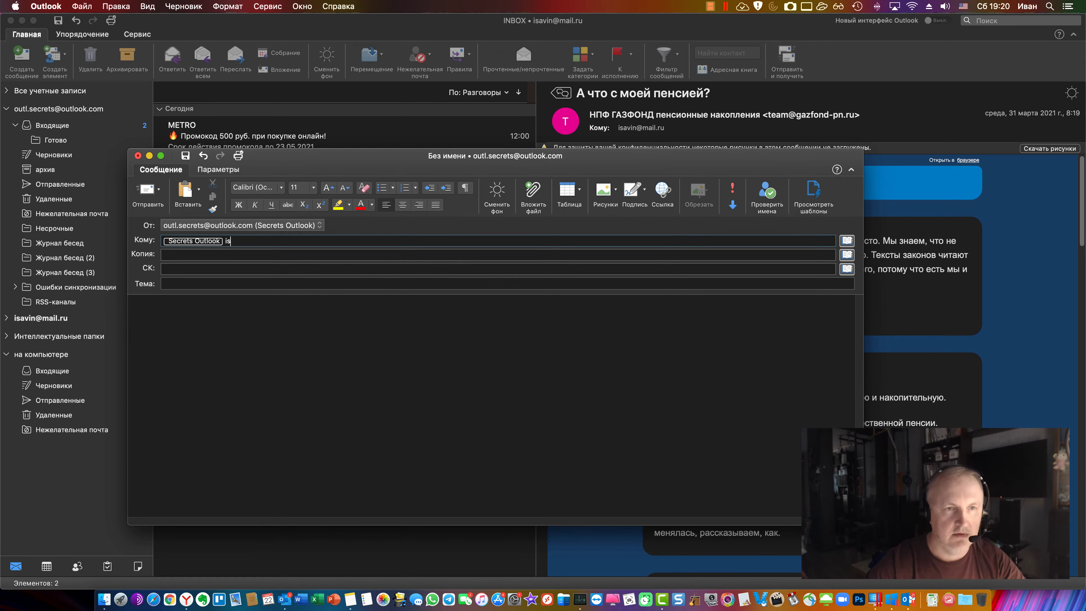
pyautogui.click(182, 6)
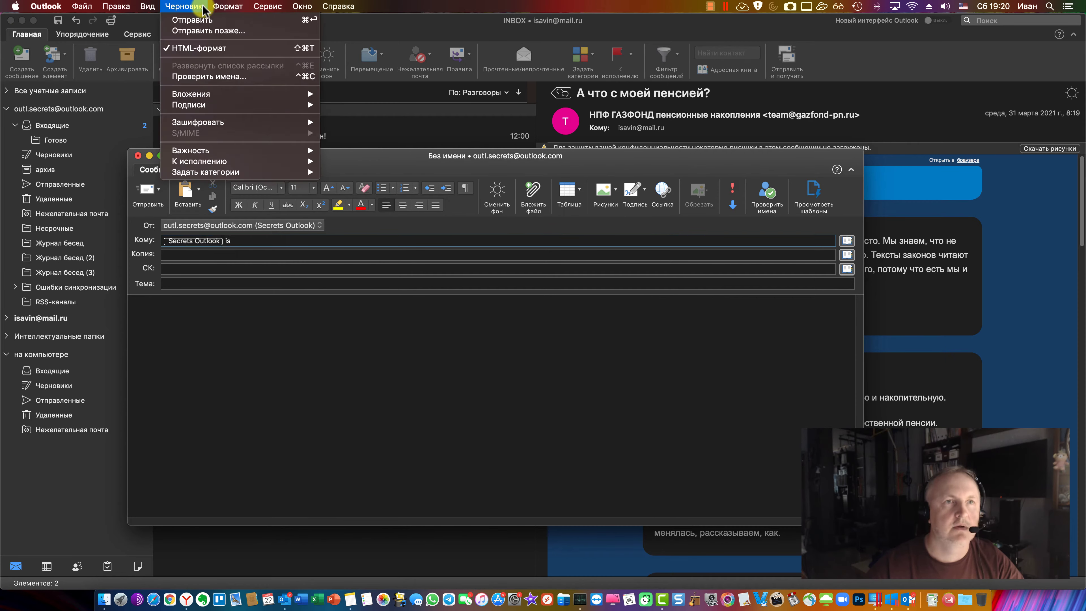
pyautogui.click(214, 76)
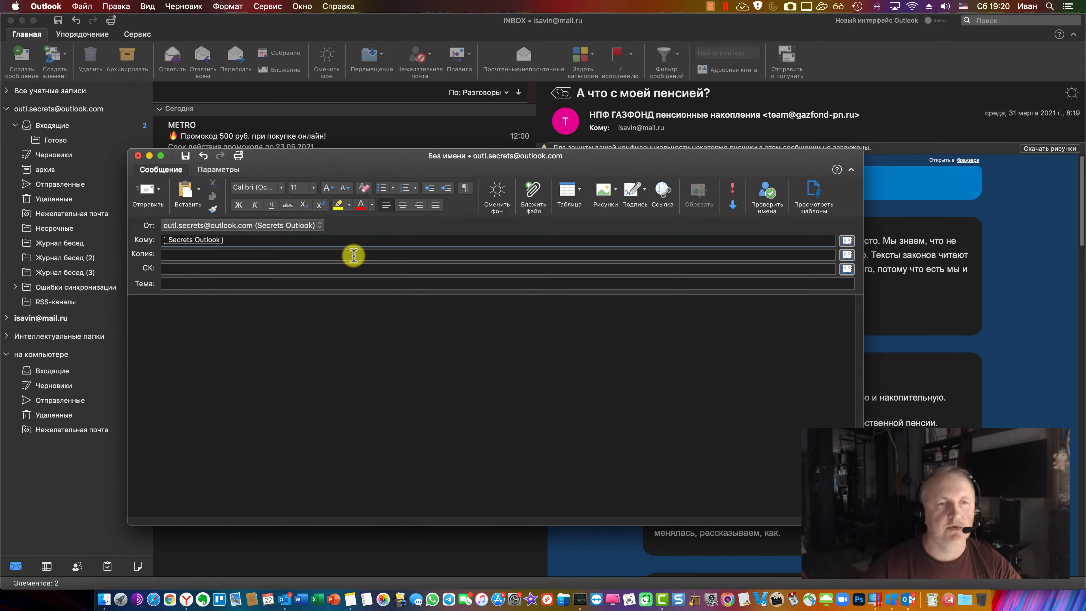
# Replace the old recipient by typing the contact's name and choosing it from autocomplete
pyautogui.click(308, 254)
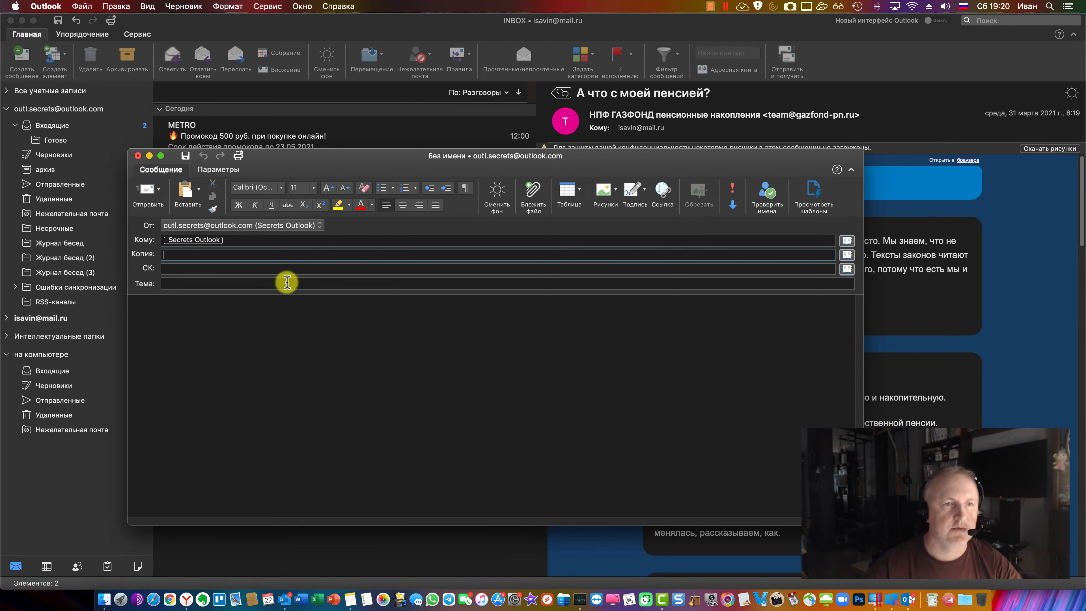
pyautogui.click(244, 242)
pyautogui.press('BackSpace')
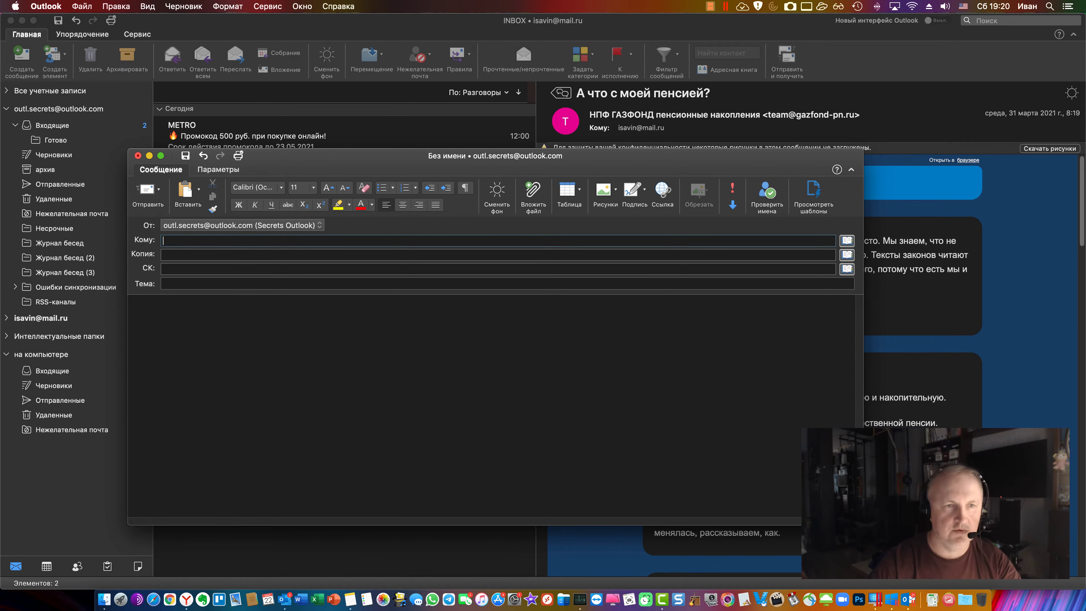
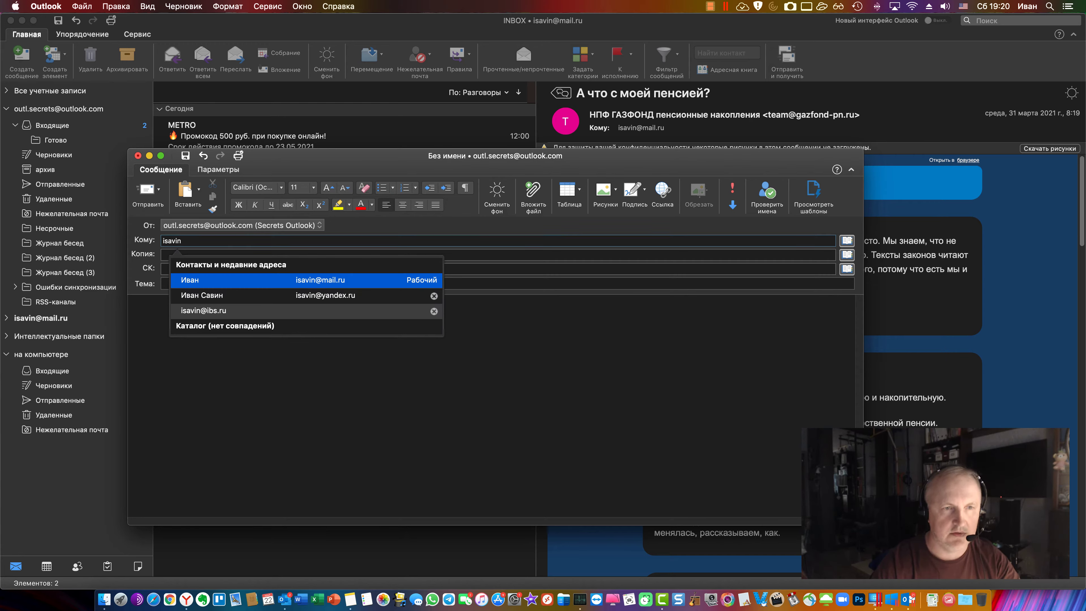
pyautogui.click(231, 280)
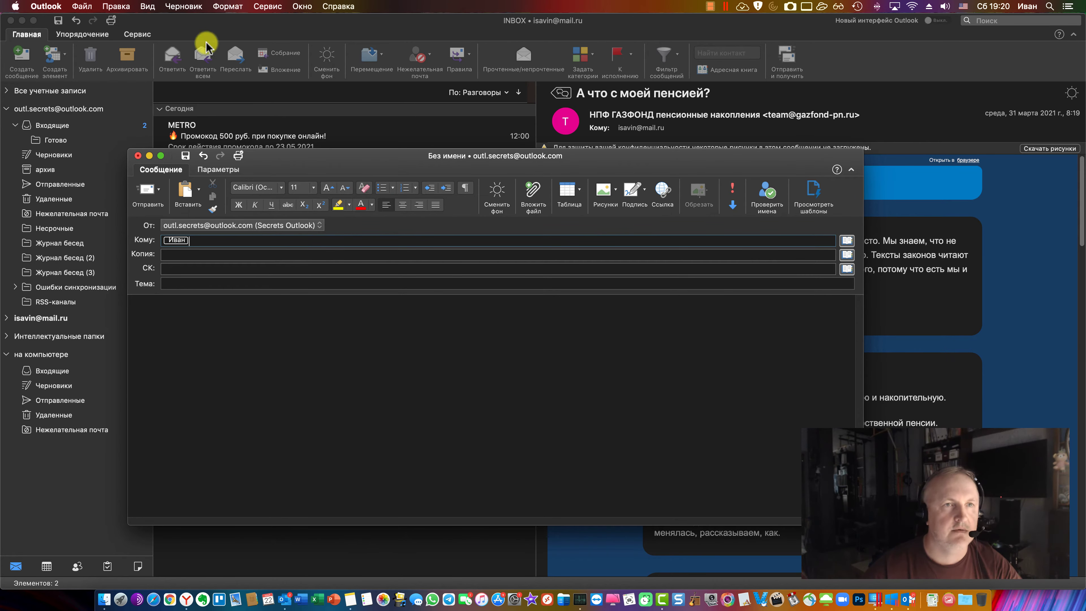
# Check the new recipient with Draft > Check Names, then move to the Subject field
pyautogui.click(190, 6)
pyautogui.click(258, 77)
pyautogui.click(199, 7)
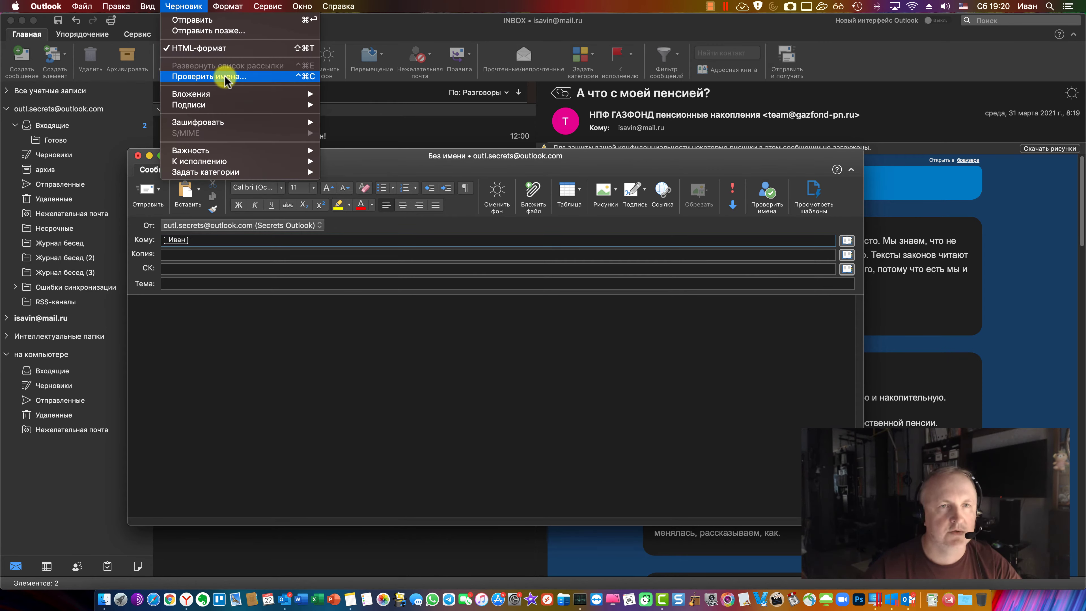
pyautogui.click(230, 243)
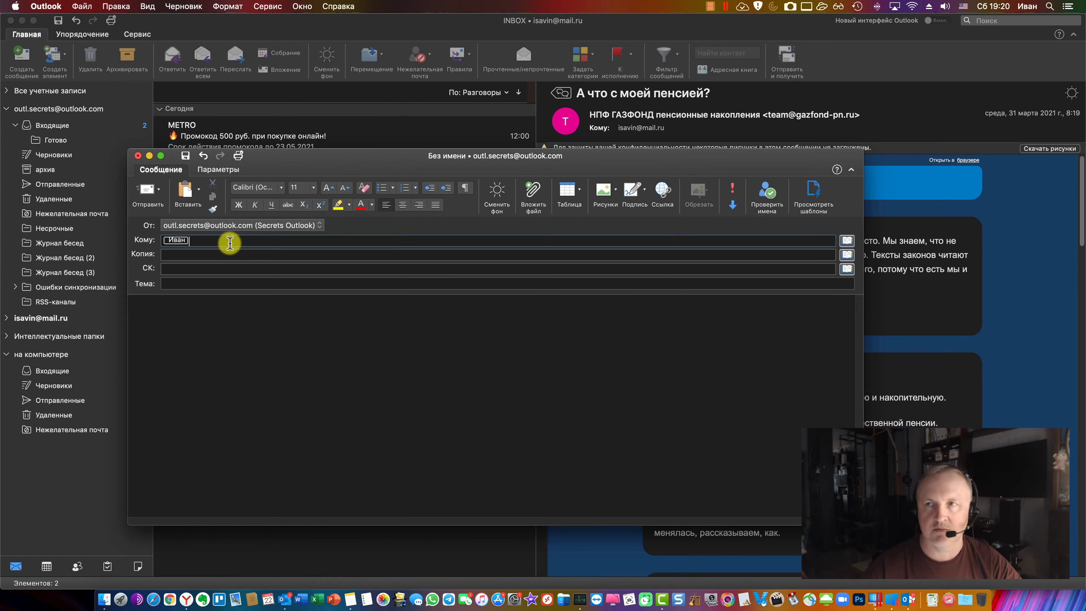
pyautogui.click(235, 254)
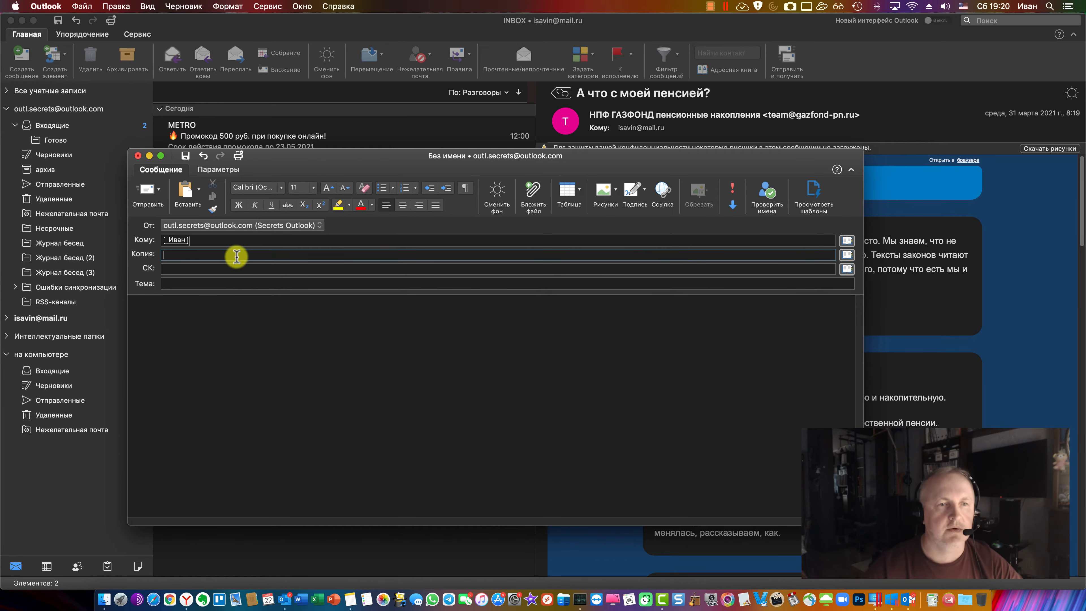
pyautogui.hotkey('ctrl', 'space')
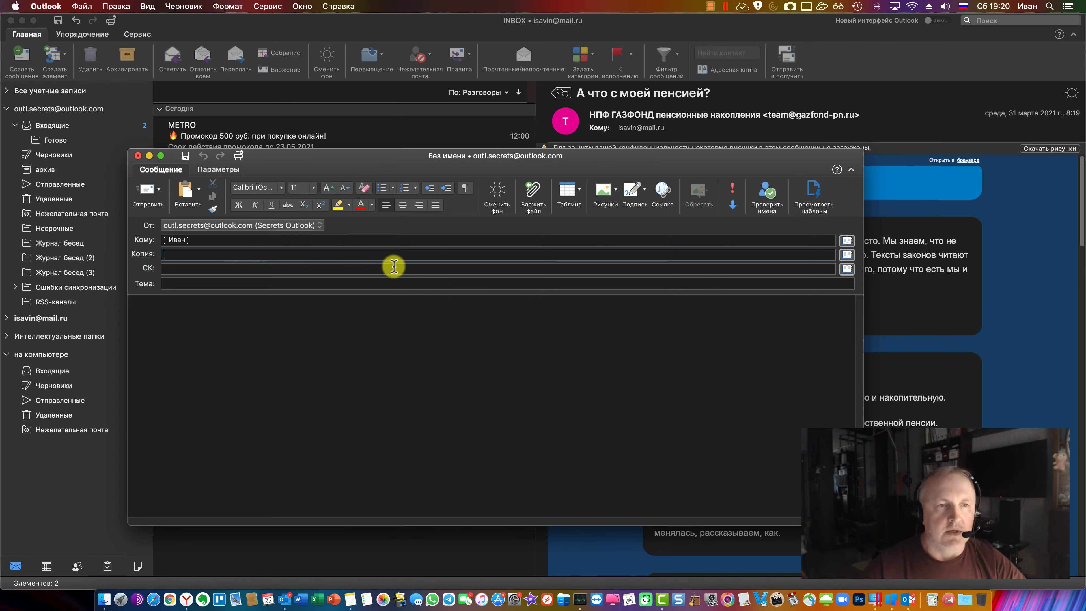
pyautogui.hotkey('ctrl', 'space')
pyautogui.click(260, 284)
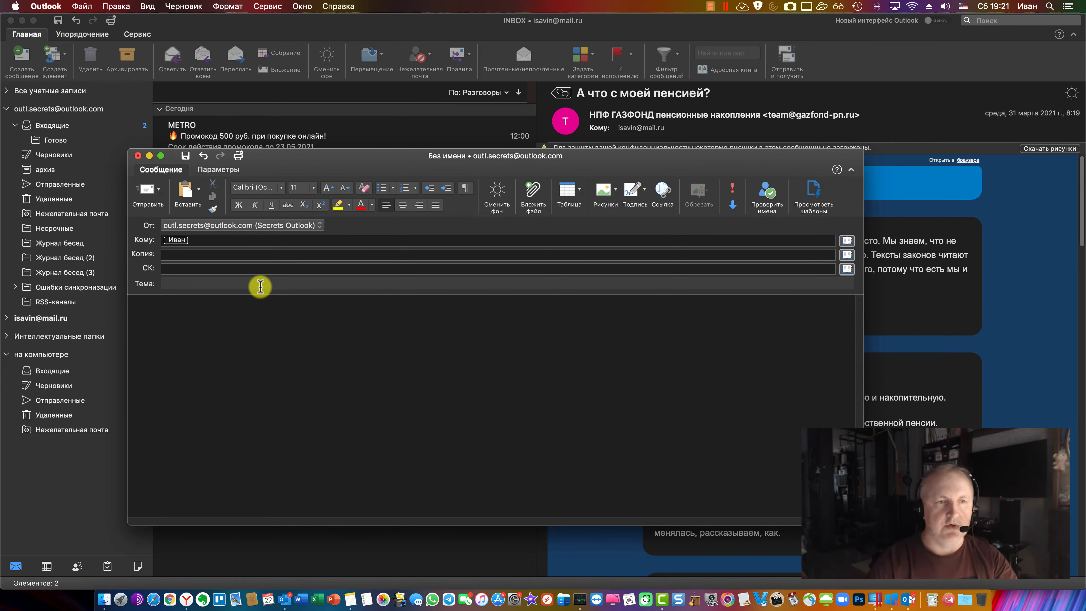
# Enter subject 'Test' and fill the body with repeated pasted copies of the Russian test sentence
pyautogui.write('Test')
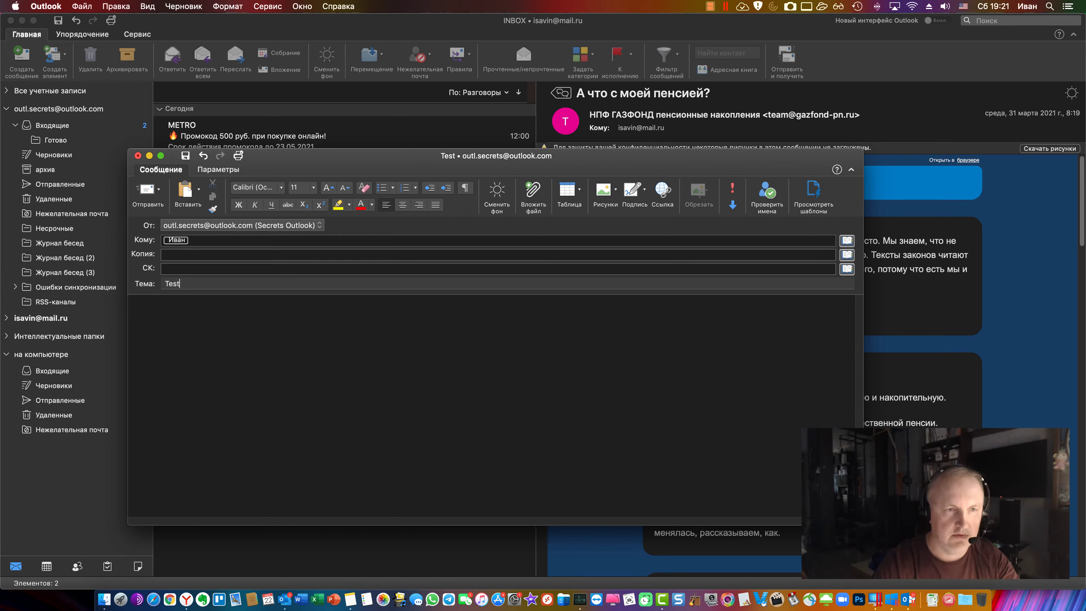
pyautogui.click(274, 347)
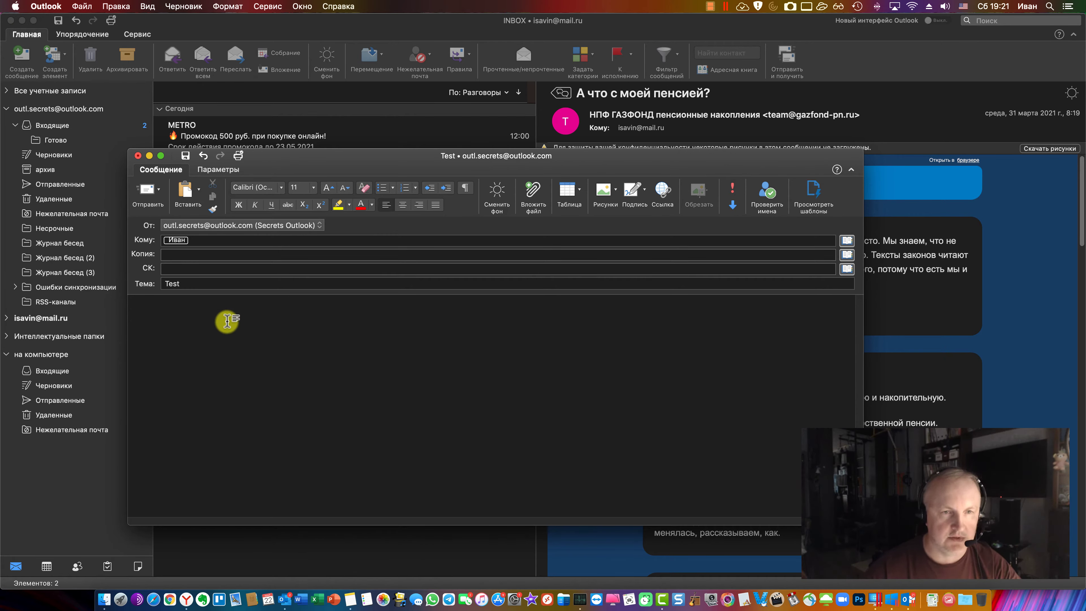
pyautogui.write('Это пробное письмо, в кором мы')
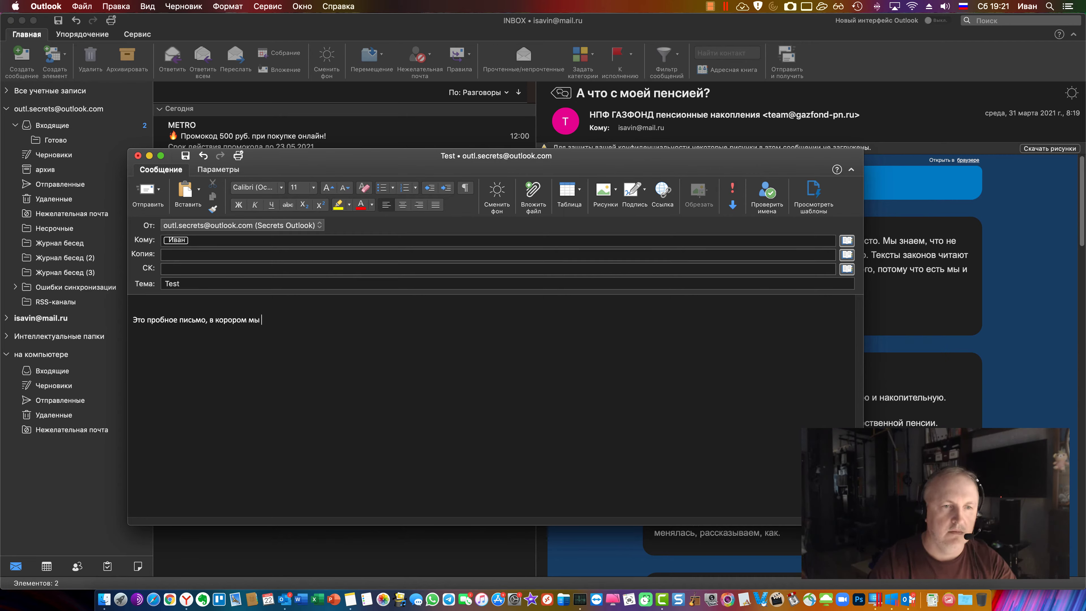
pyautogui.write('м проверить текст.')
pyautogui.press('Return')
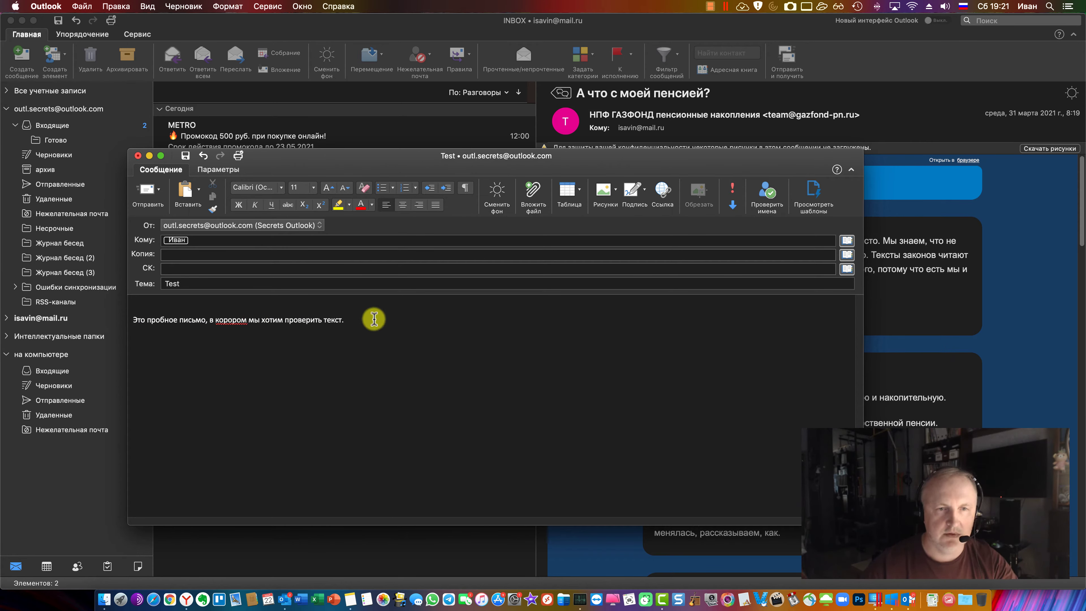
pyautogui.press('super+v')
pyautogui.press('super+v')
pyautogui.press('super+v')
pyautogui.press('super+v')
pyautogui.press('super+v')
pyautogui.press('super+v')
pyautogui.press('super+v')
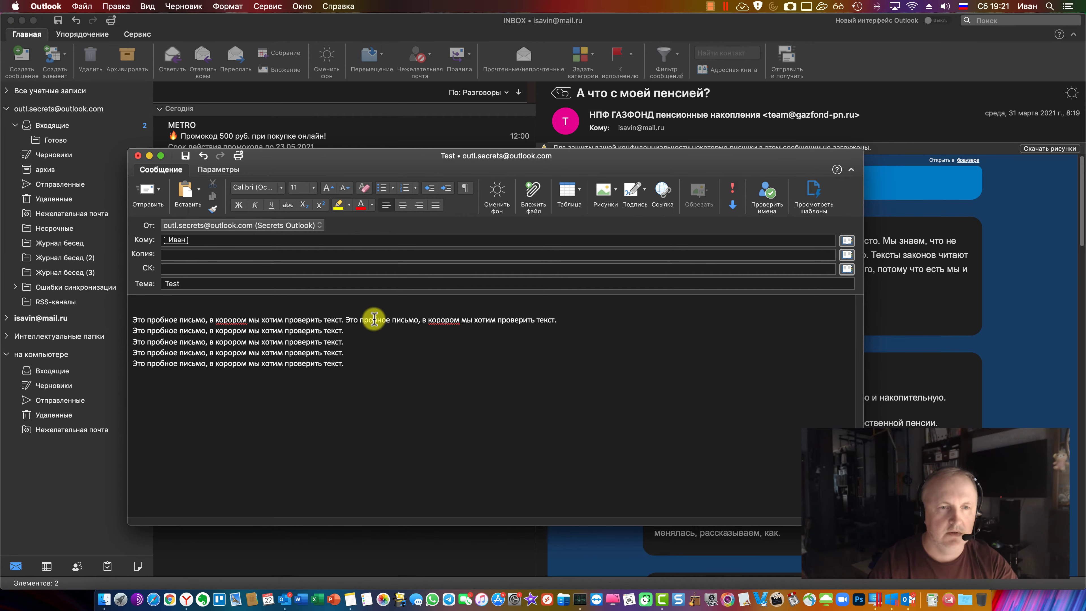
pyautogui.press('super+v')
pyautogui.press('super+v')
pyautogui.press('super+v')
pyautogui.press('super+v')
pyautogui.click(394, 342)
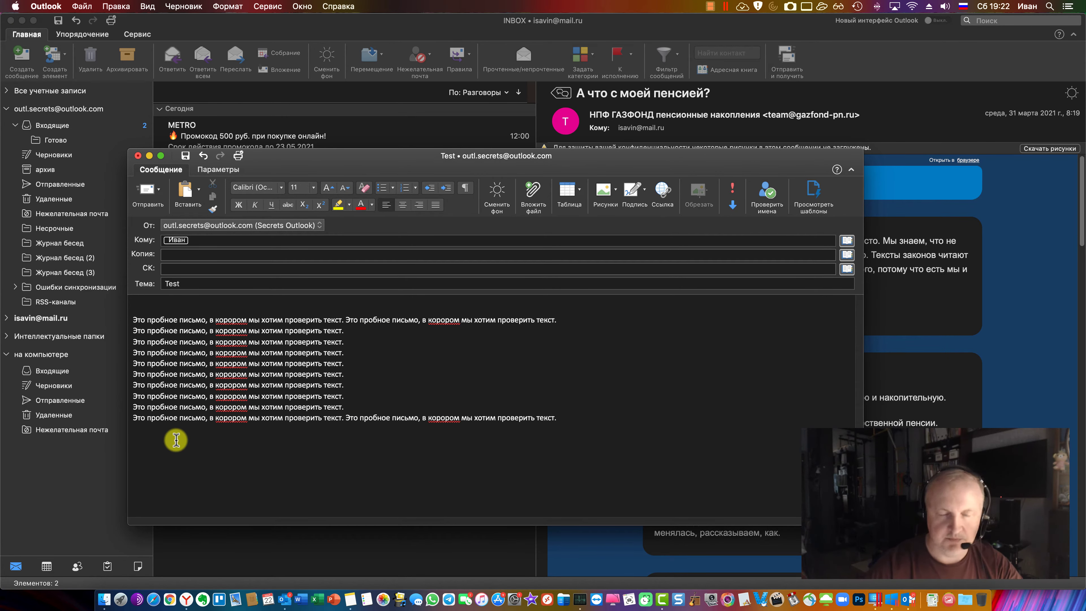
# Open and scroll through the 'Оформление текста в Outlook' article in Yandex Browser
pyautogui.click(186, 599)
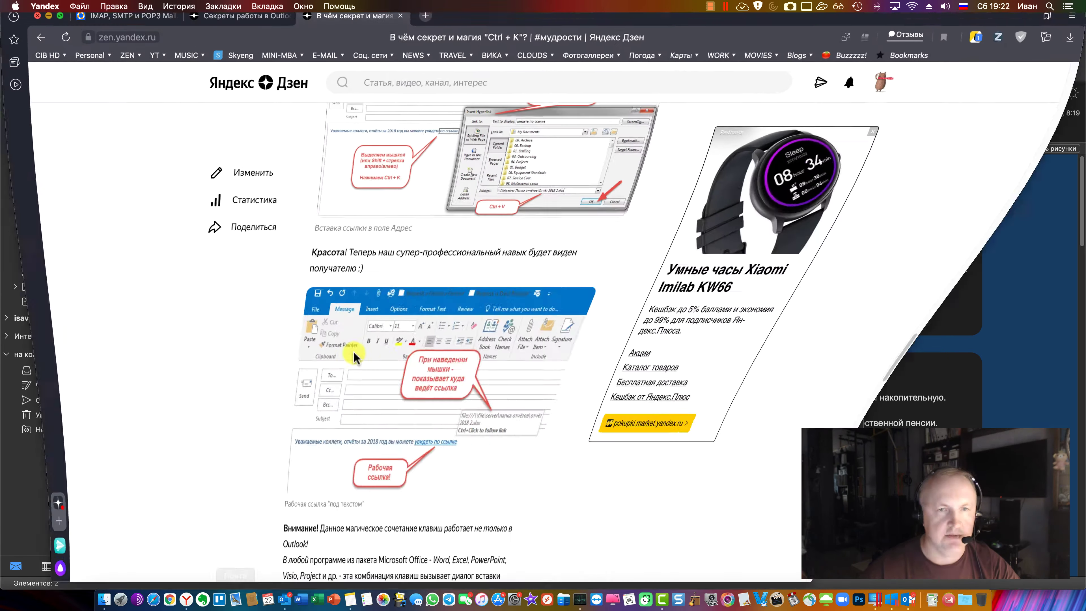
pyautogui.hotkey('ctrl', 'shift', 'Tab')
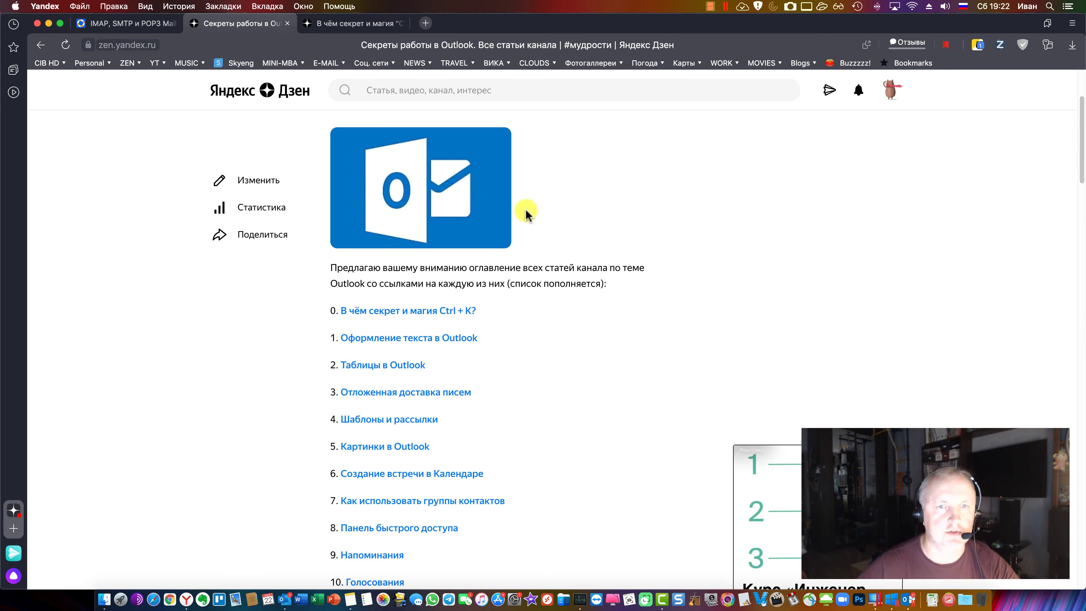
pyautogui.click(449, 335)
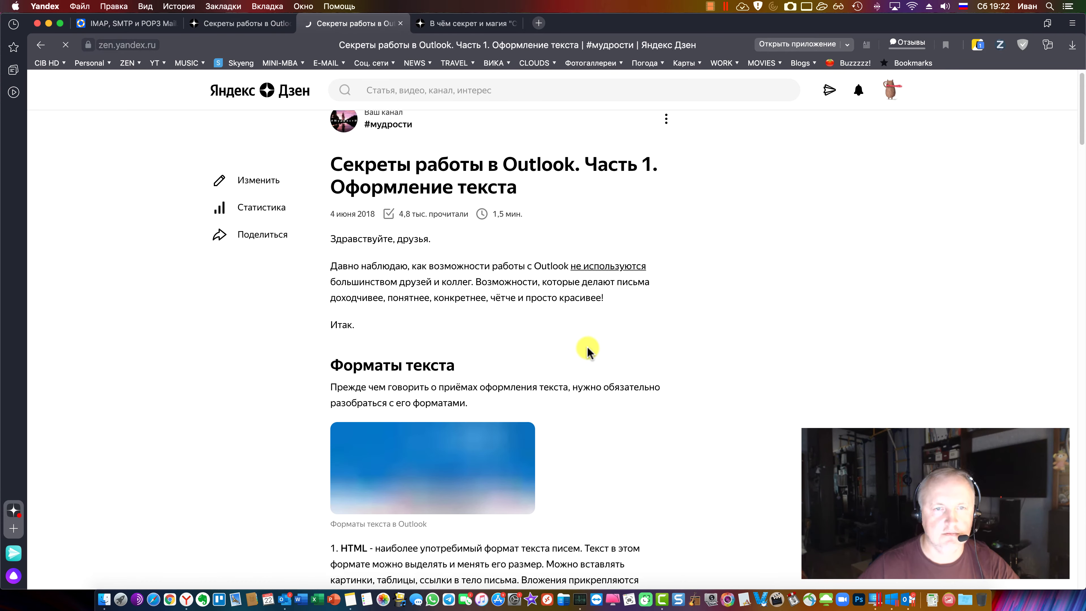
pyautogui.scroll(-12, 588, 349)
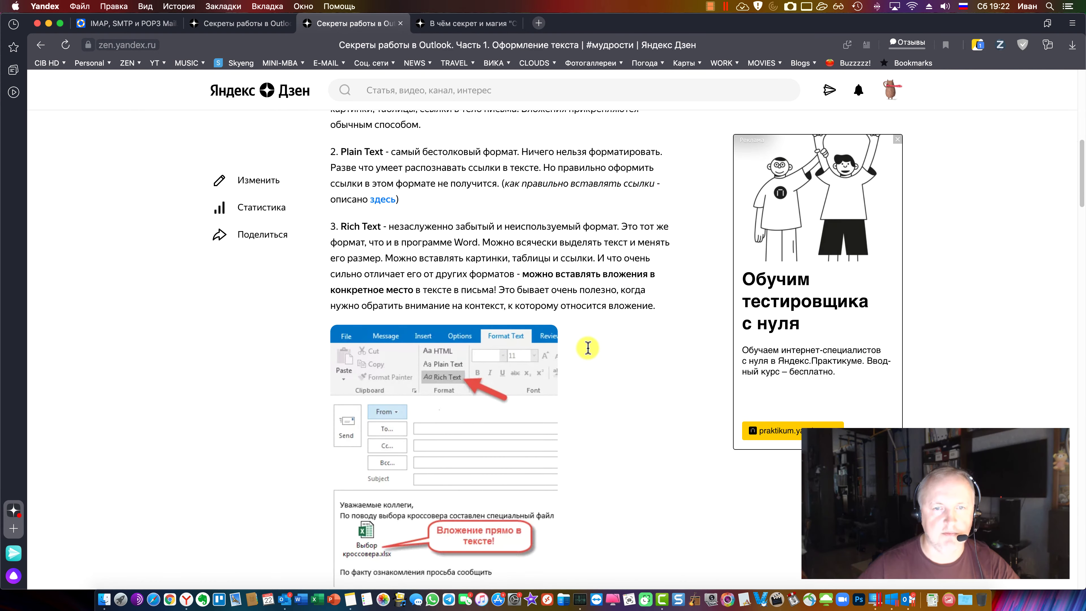
pyautogui.scroll(-12, 588, 347)
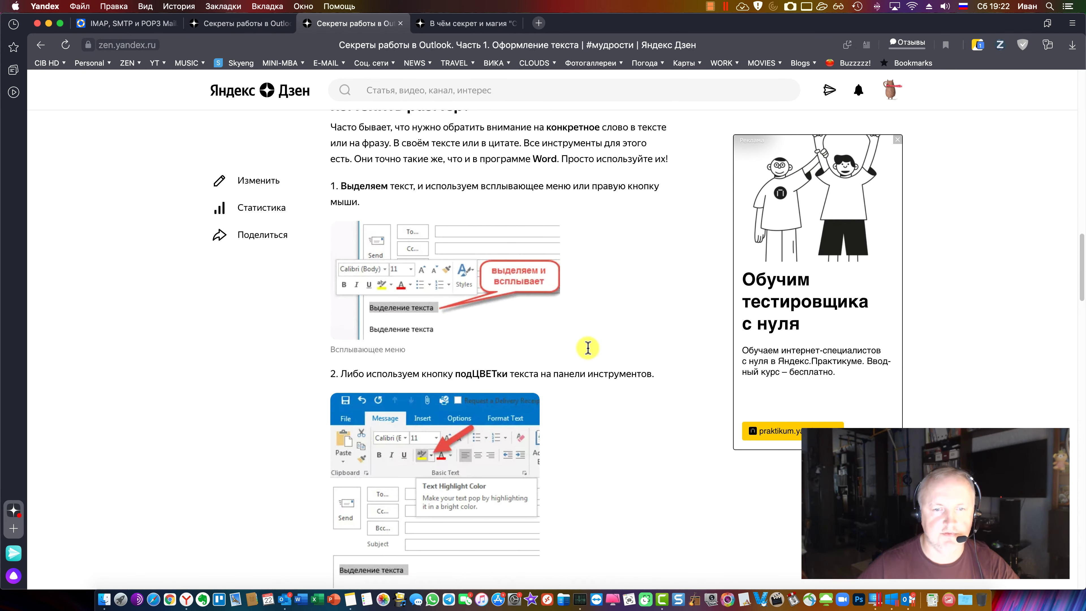
pyautogui.scroll(-12, 587, 348)
pyautogui.scroll(-12, 588, 348)
pyautogui.scroll(-7, 588, 348)
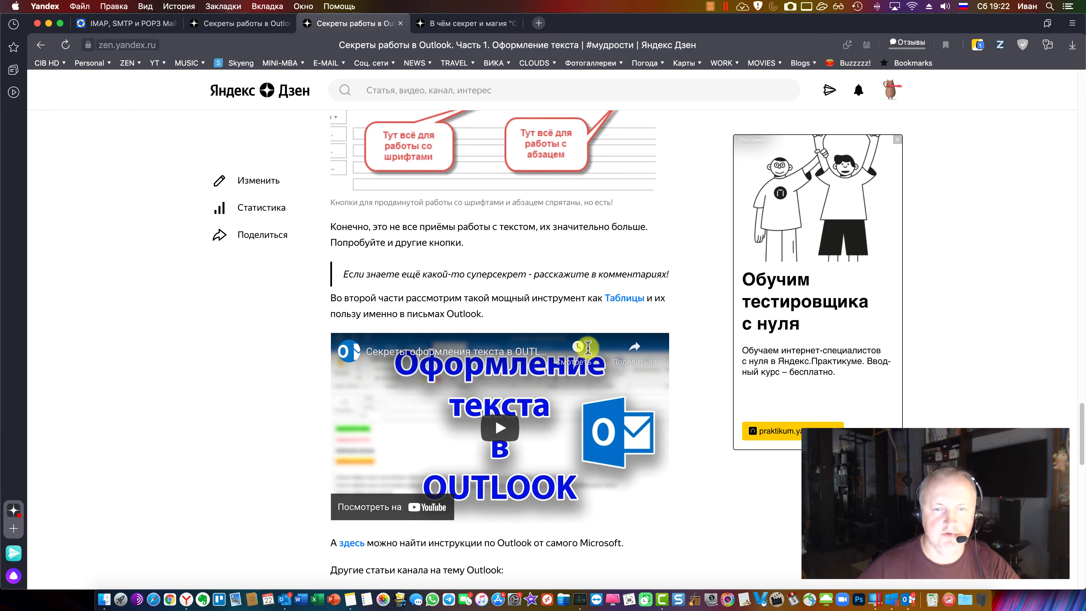
pyautogui.scroll(15, 588, 347)
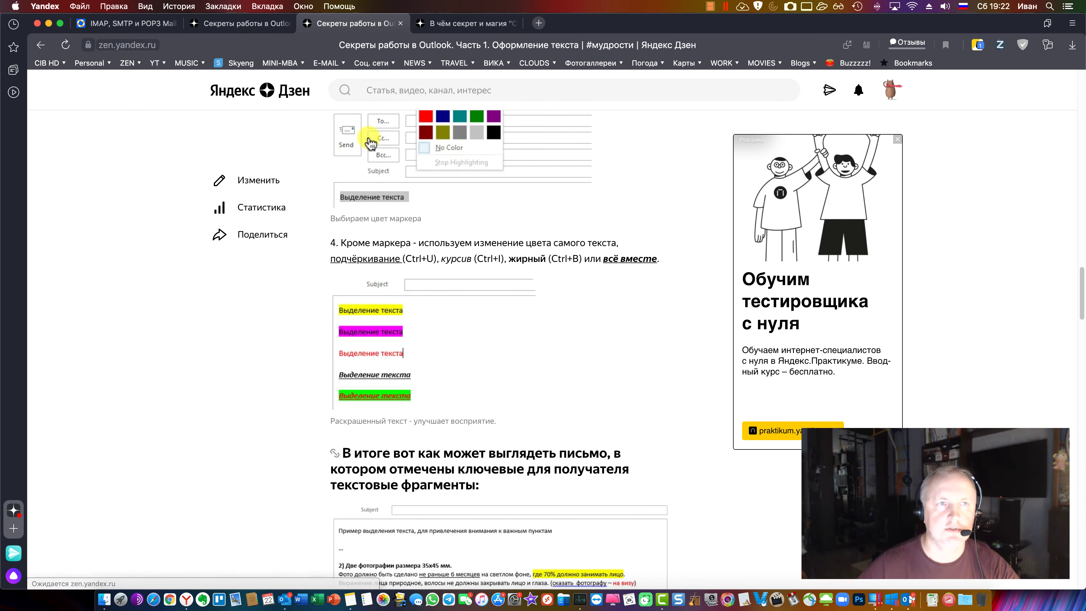
# Return briefly to the Mac draft body, then bring the Windows 10 VM's Outlook forward
pyautogui.click(290, 595)
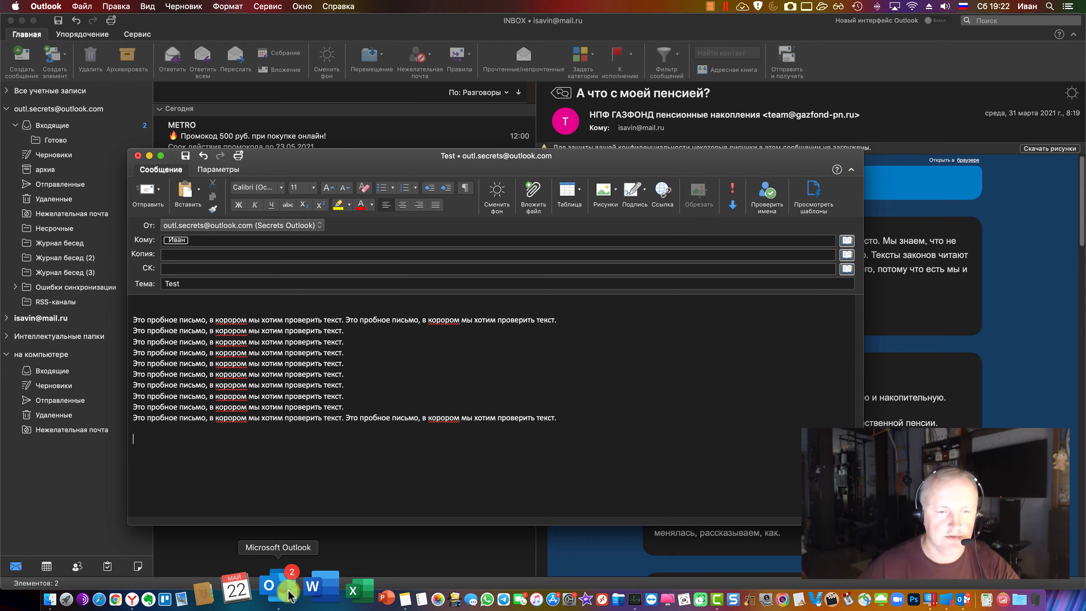
pyautogui.click(278, 342)
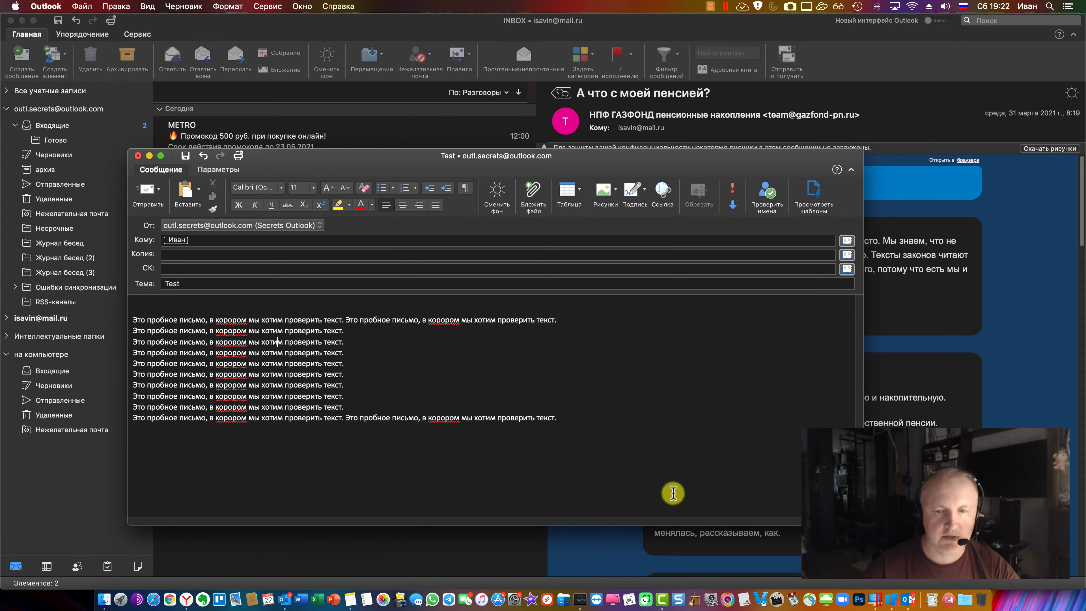
pyautogui.click(903, 599)
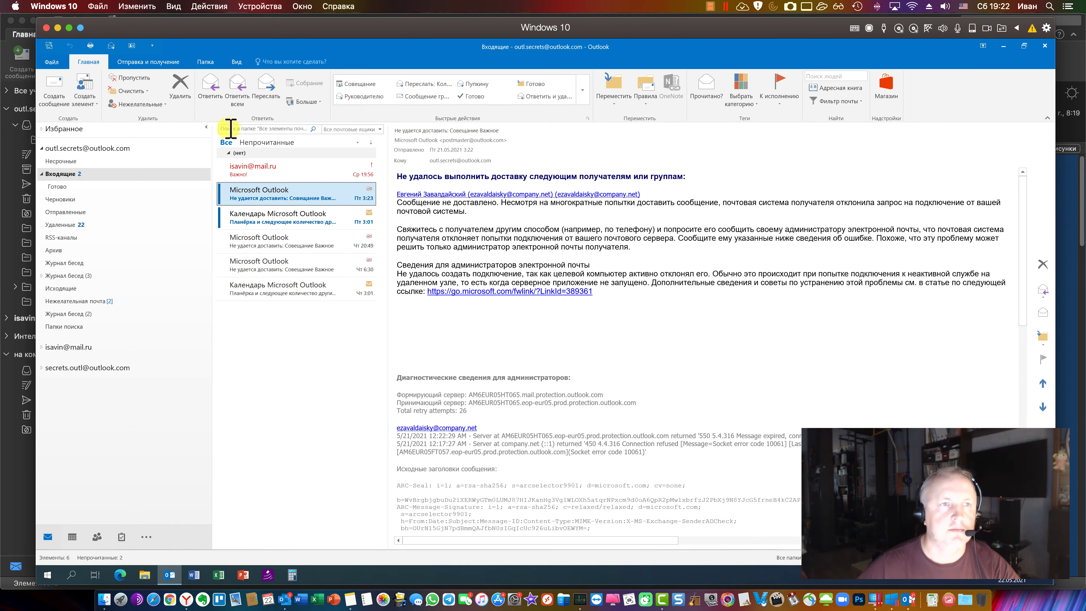
# Start a new Windows Outlook email, view its HTML/Plain/Rich Text choices, then show the Mac draft's Options
pyautogui.click(52, 87)
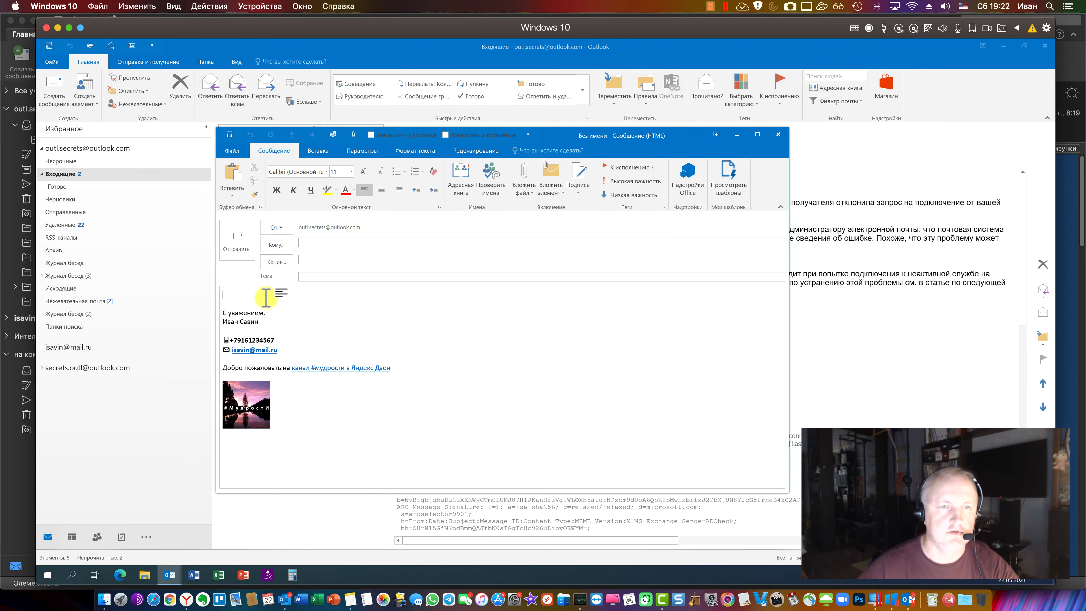
pyautogui.click(413, 150)
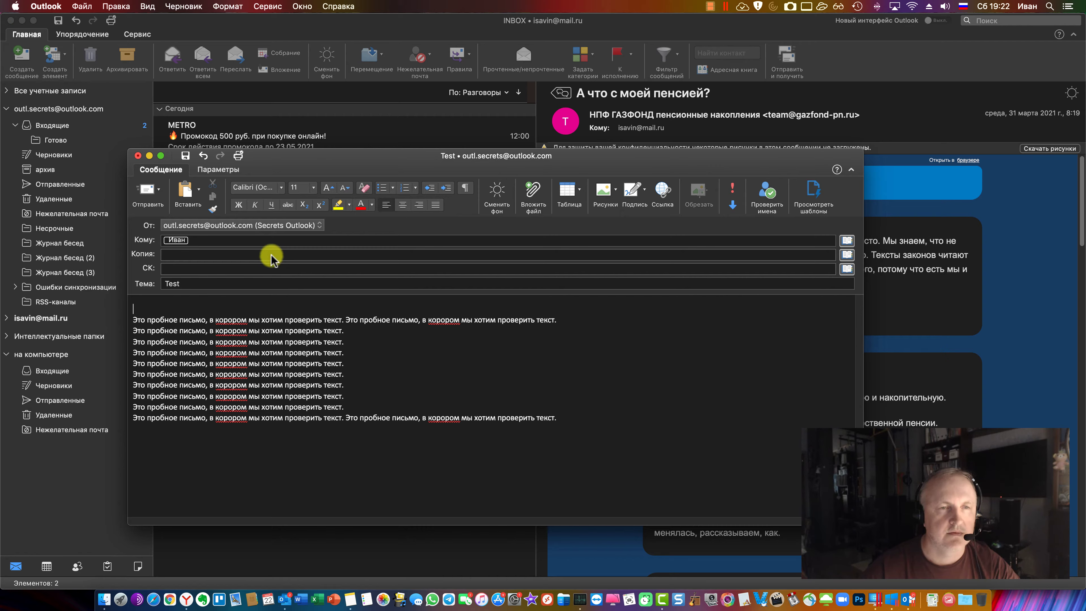
pyautogui.click(218, 170)
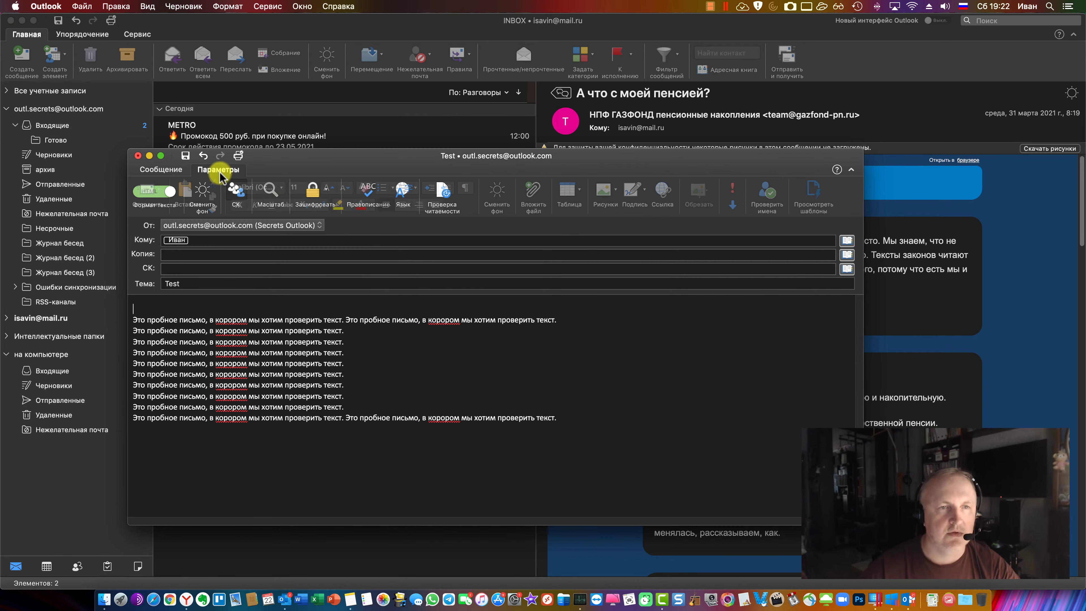
# Decline the plain-text conversion prompt twice so the Mac 'Test' draft stays HTML
pyautogui.click(155, 195)
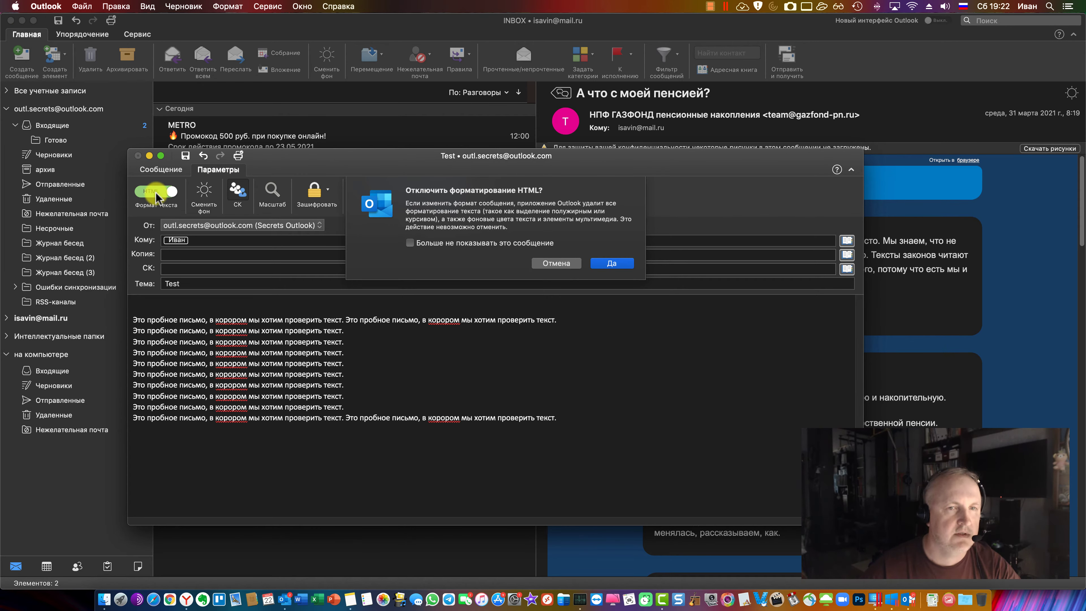
pyautogui.click(556, 264)
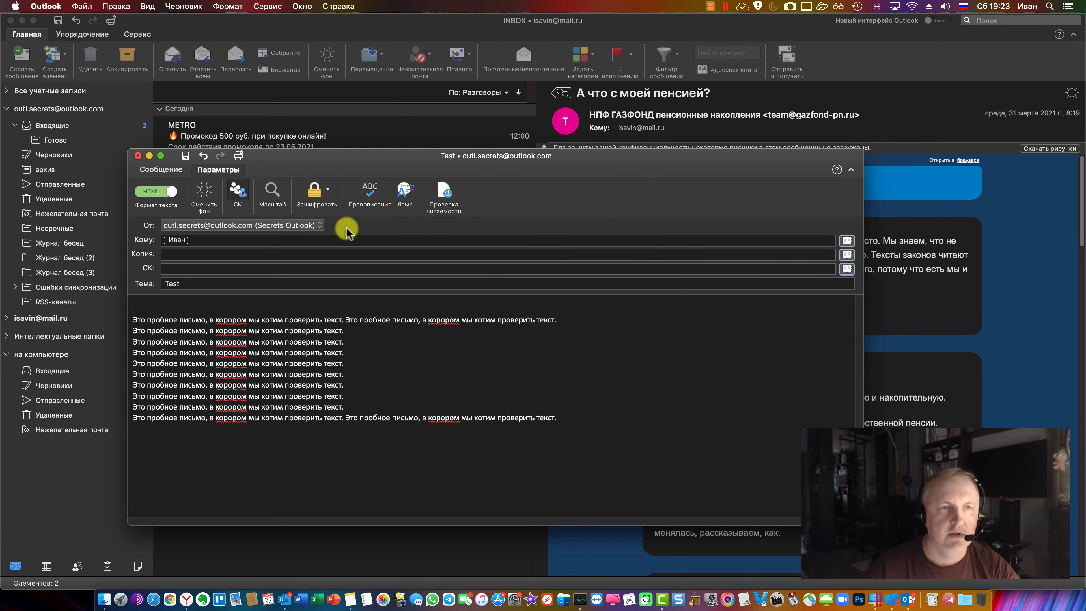
pyautogui.click(155, 192)
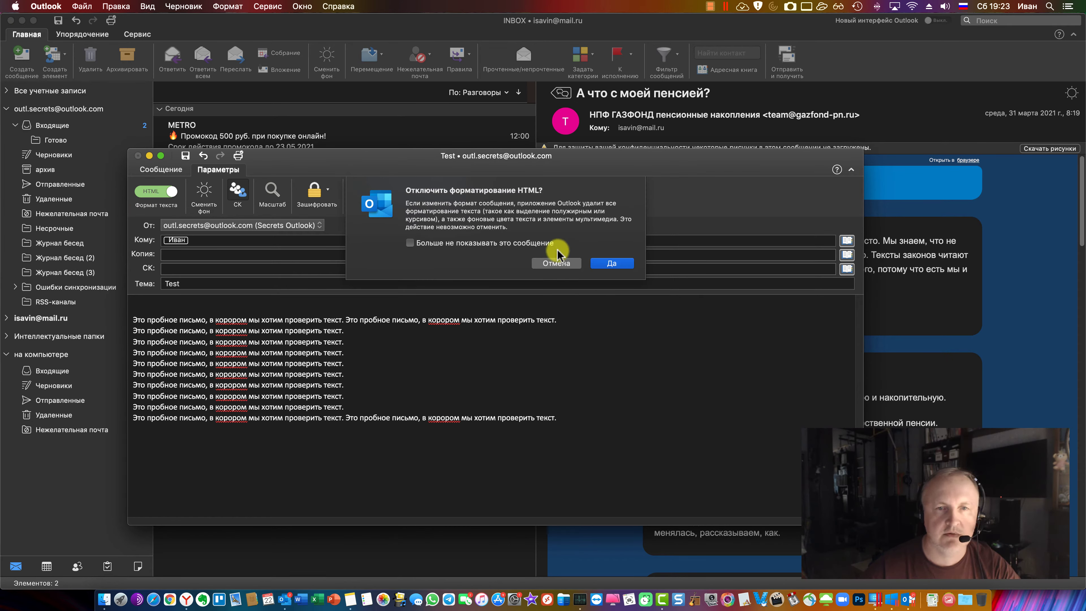
pyautogui.click(612, 262)
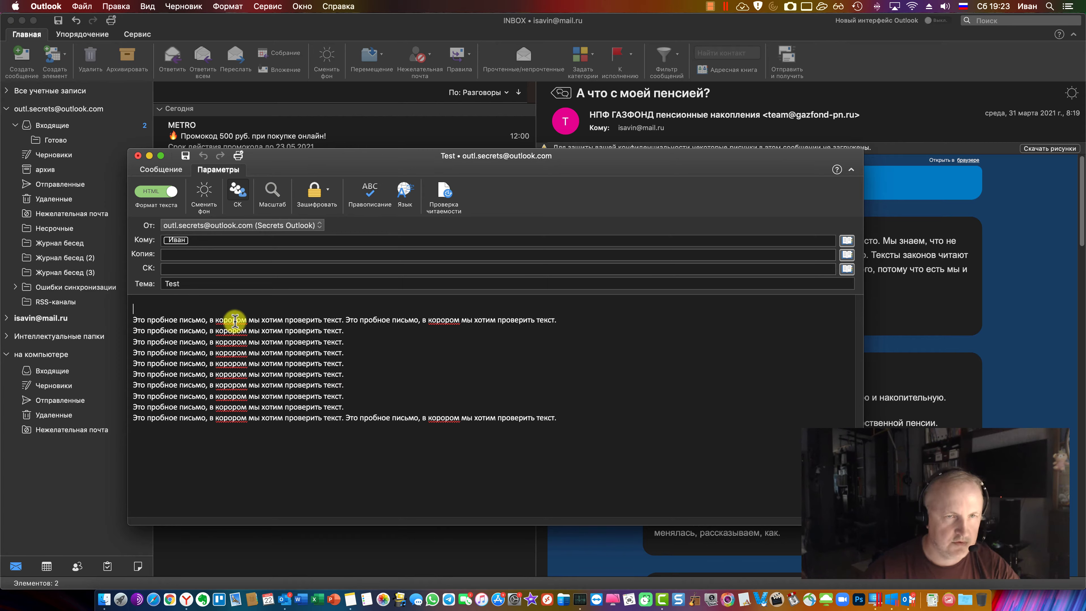
# Run Правописание and use Заменить все to change every 'корором' to 'котором'
pyautogui.click(369, 196)
pyautogui.click(460, 296)
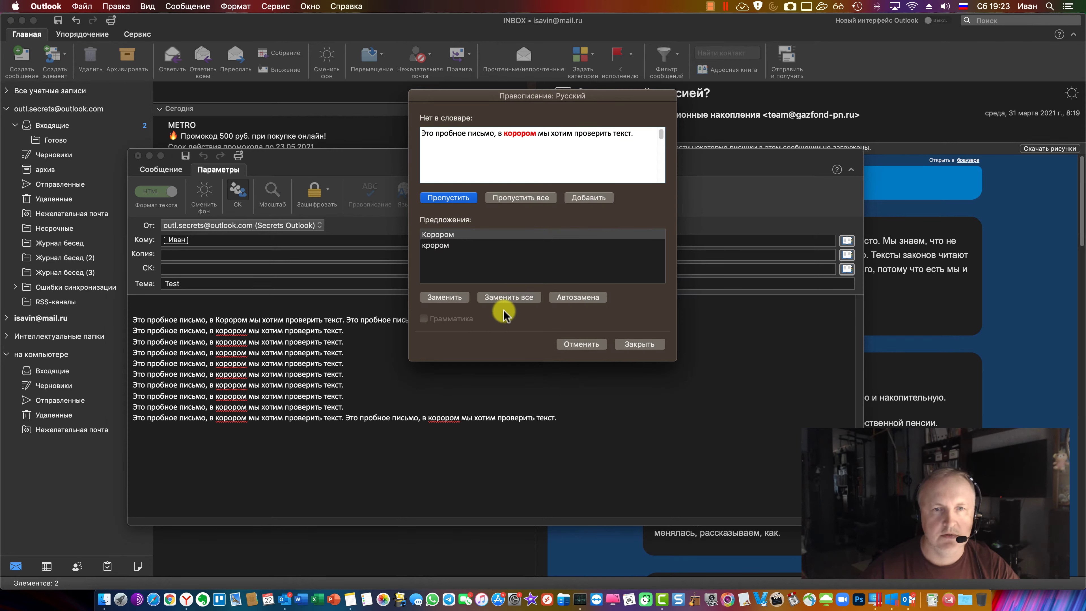
pyautogui.press('super+z')
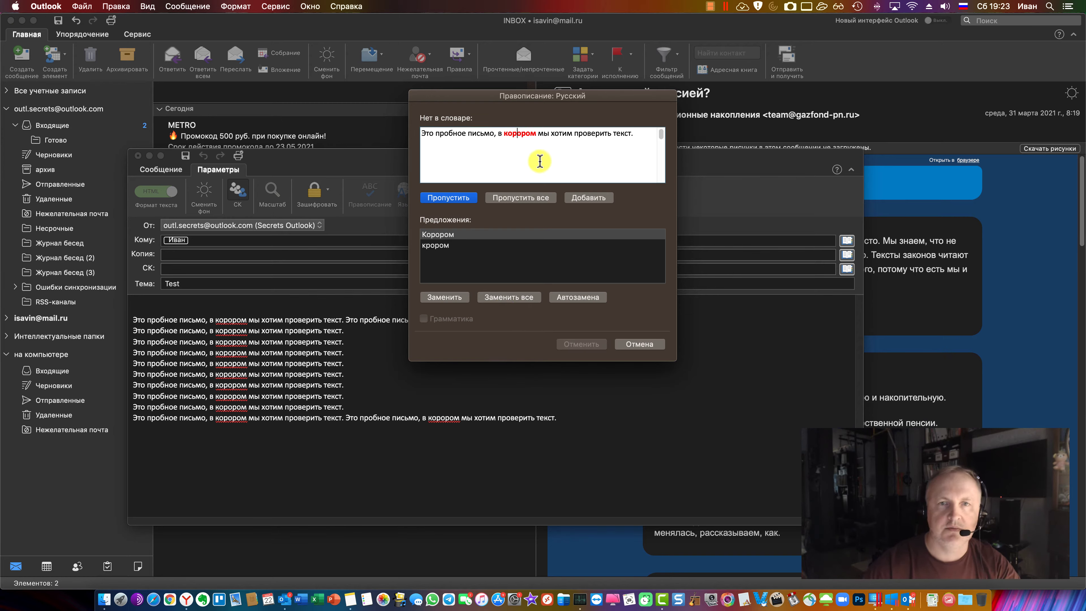
pyautogui.press('Left')
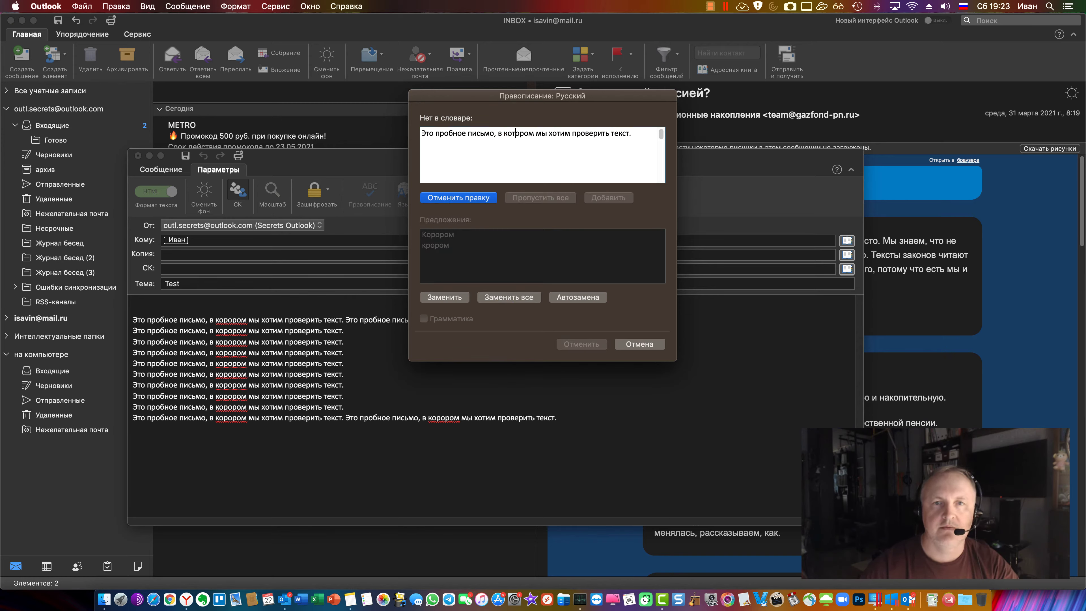
pyautogui.click(440, 297)
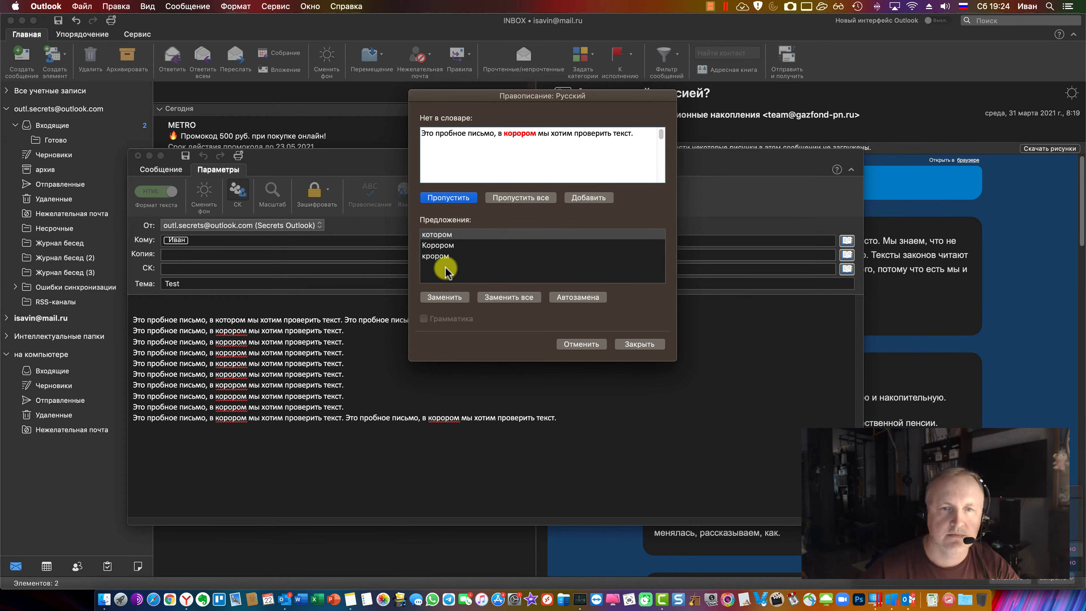
pyautogui.click(497, 300)
pyautogui.click(349, 366)
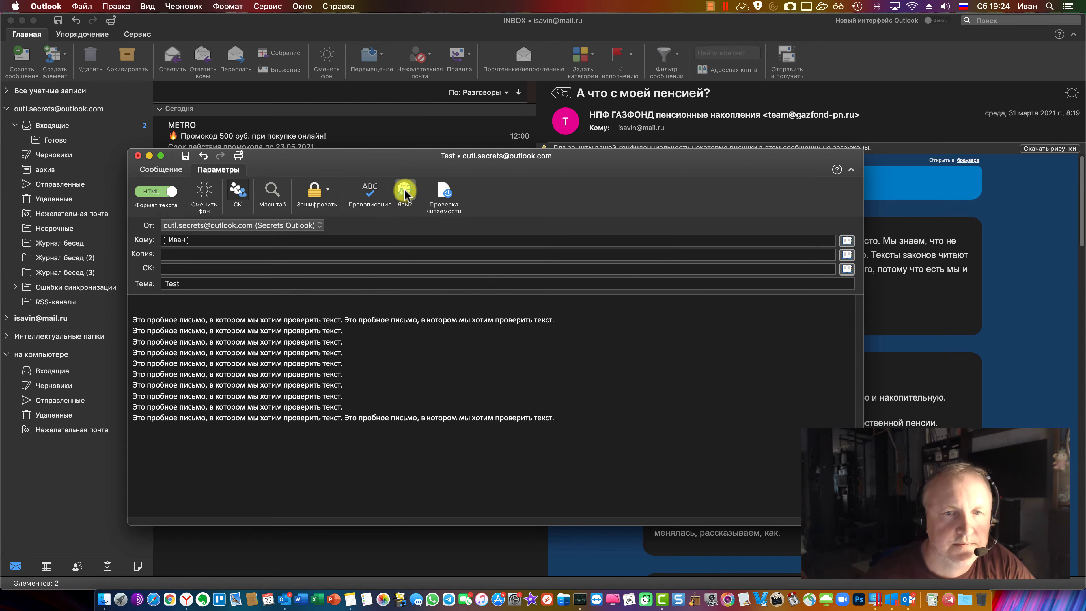
# Run and close the Проверка читаемости check, then hide the Bcc (СК) field
pyautogui.click(446, 196)
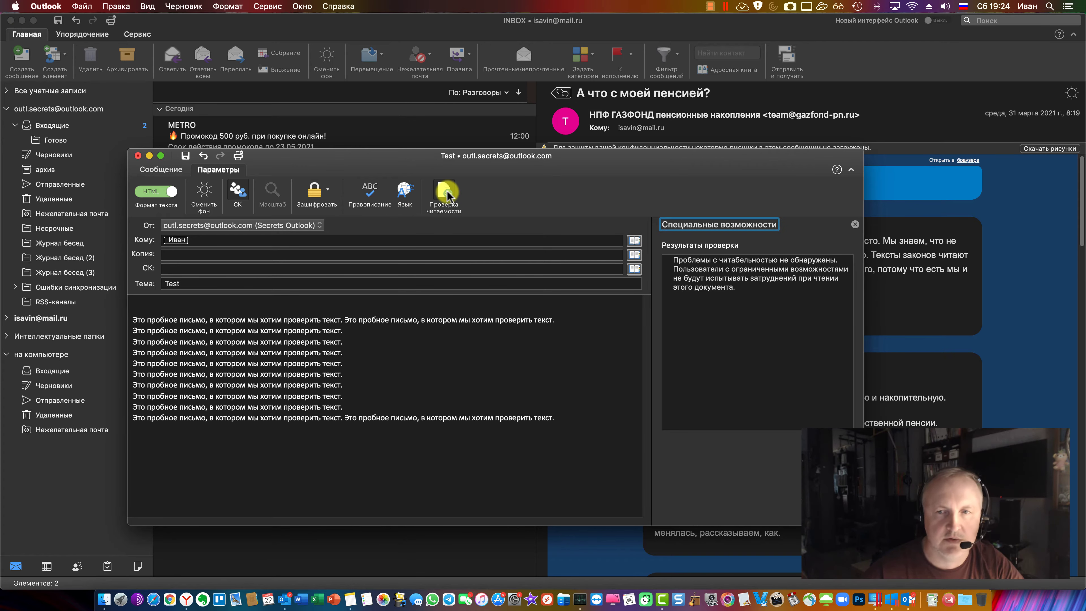
pyautogui.click(854, 225)
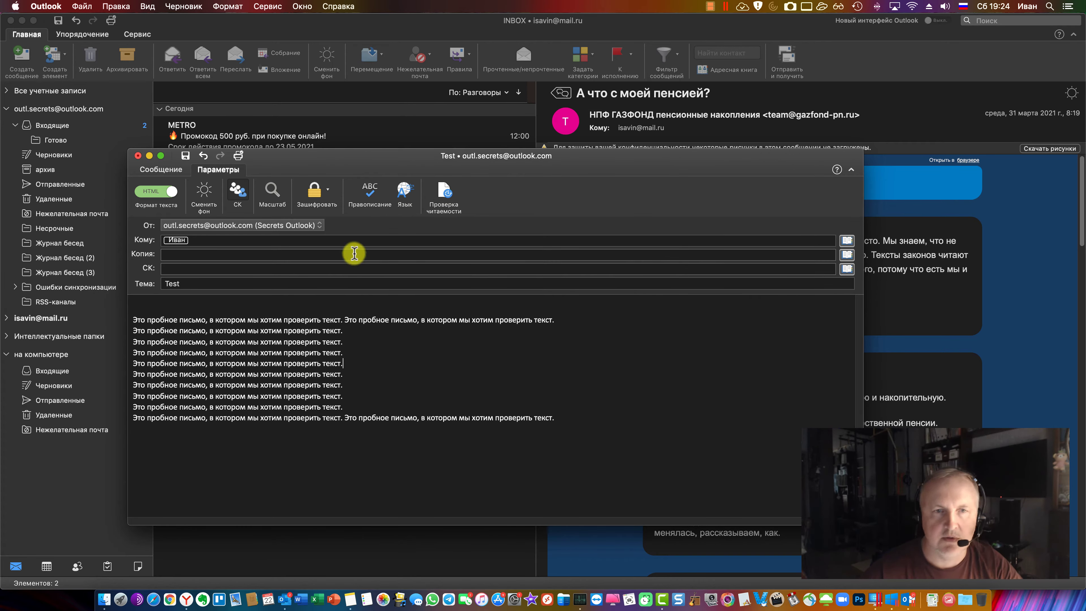
pyautogui.click(238, 191)
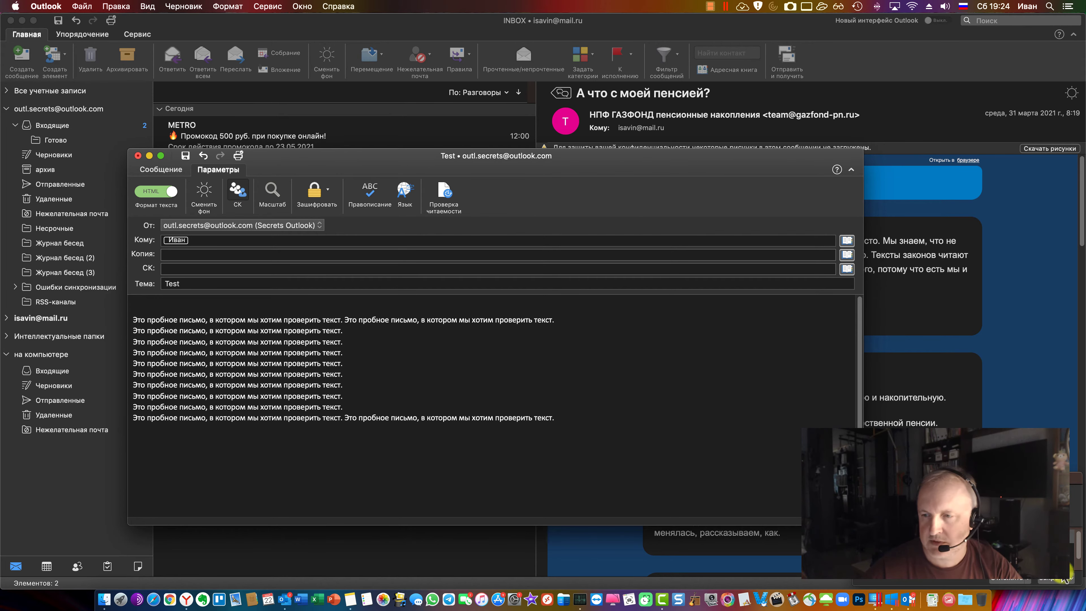
pyautogui.click(206, 270)
# Toggle the background light and back to dark, keep HTML format, and show the Сообщение tab
pyautogui.click(236, 193)
pyautogui.click(204, 194)
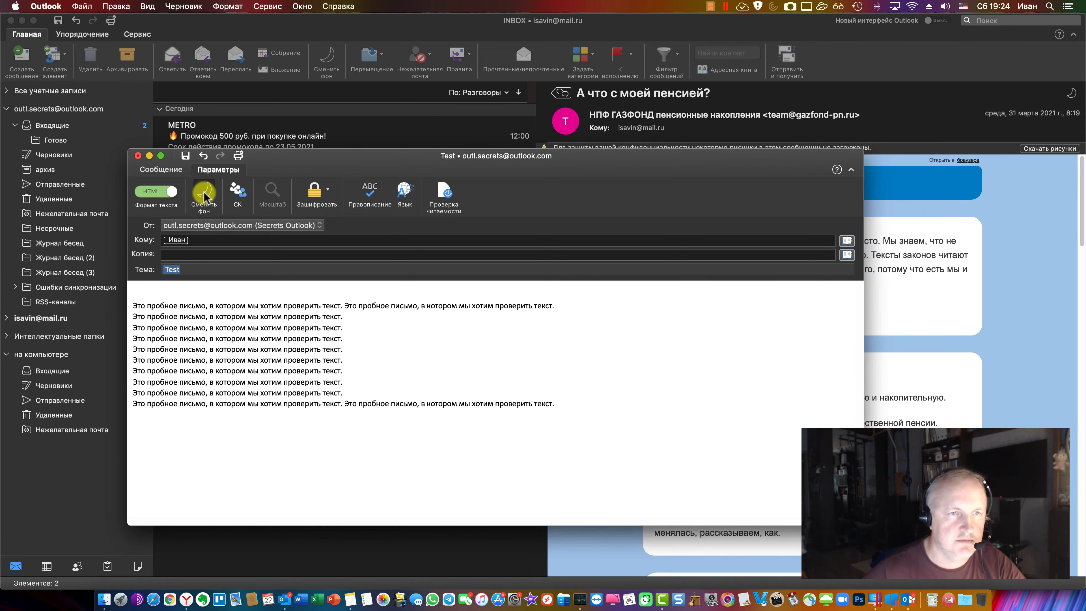
pyautogui.click(205, 196)
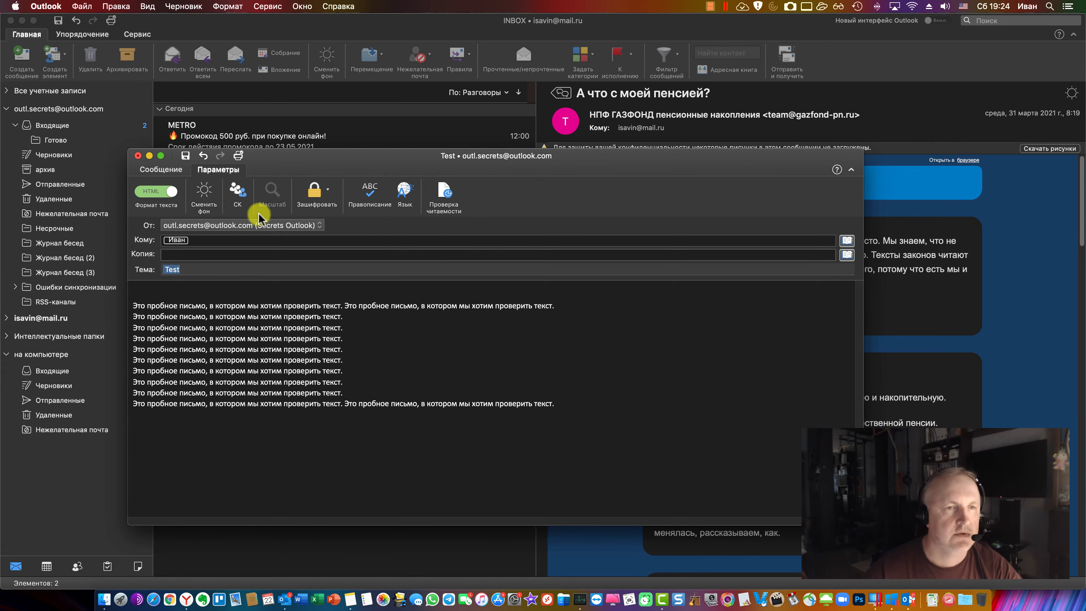
pyautogui.click(401, 355)
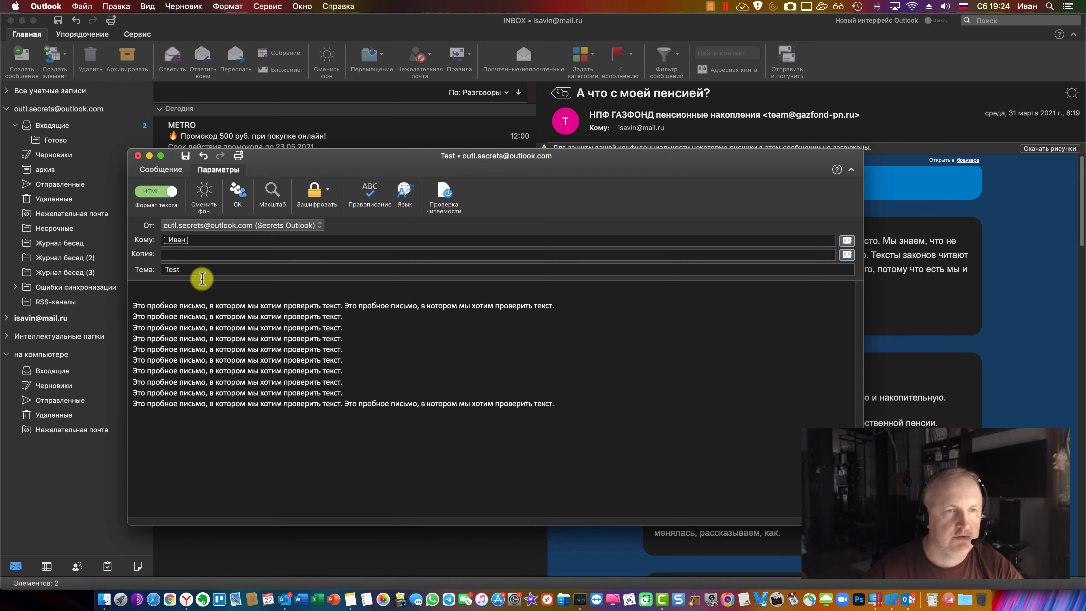
pyautogui.click(162, 193)
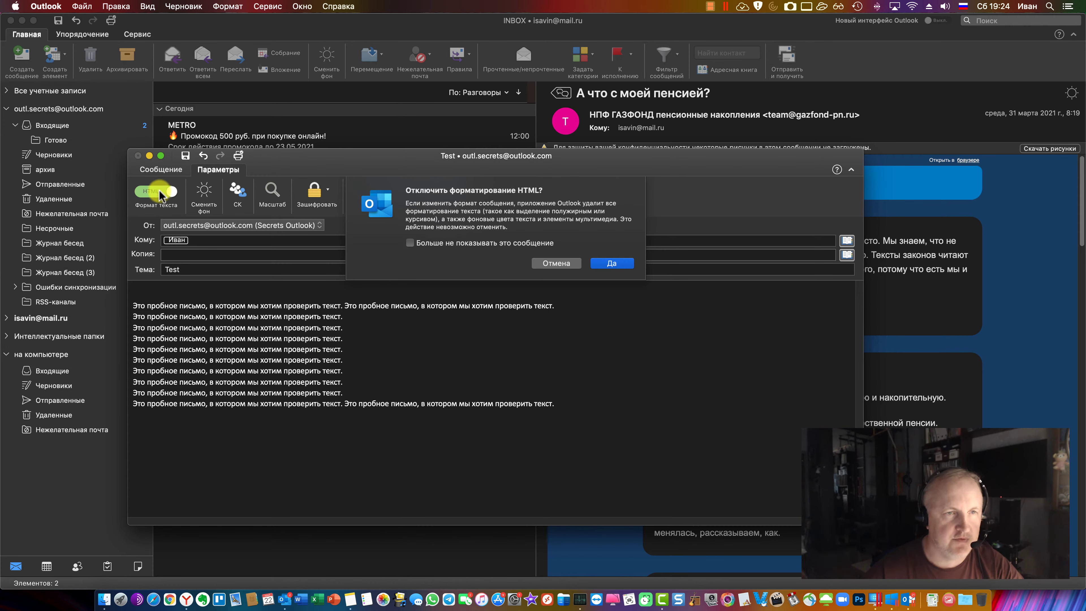
pyautogui.click(557, 263)
pyautogui.click(160, 169)
# Make the first two body lines bold
pyautogui.moveTo(345, 351); pyautogui.dragTo(139, 308)
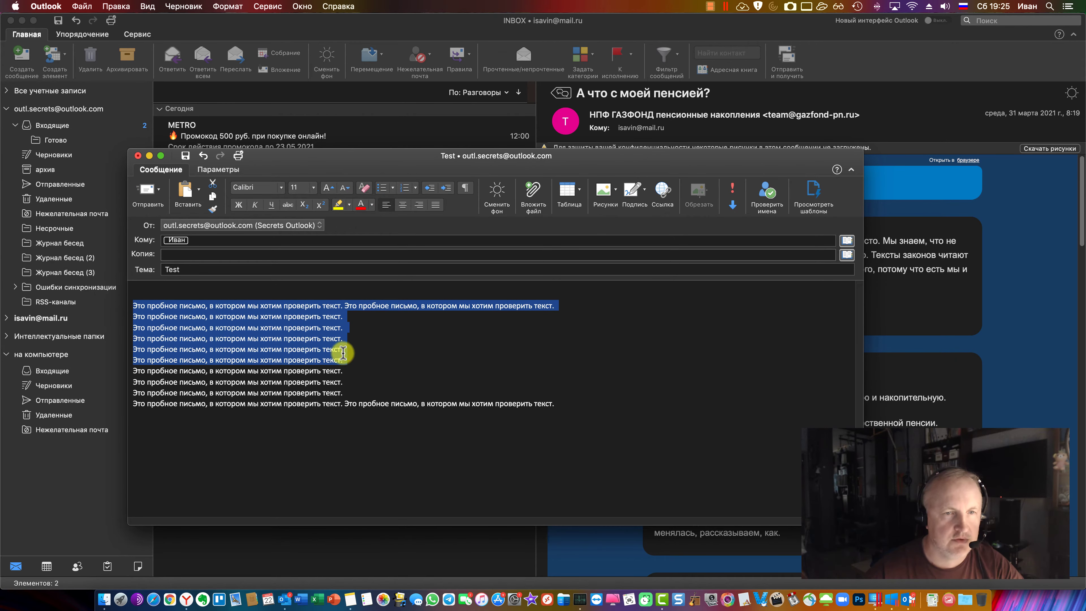
pyautogui.moveTo(347, 317); pyautogui.dragTo(236, 248)
pyautogui.click(239, 205)
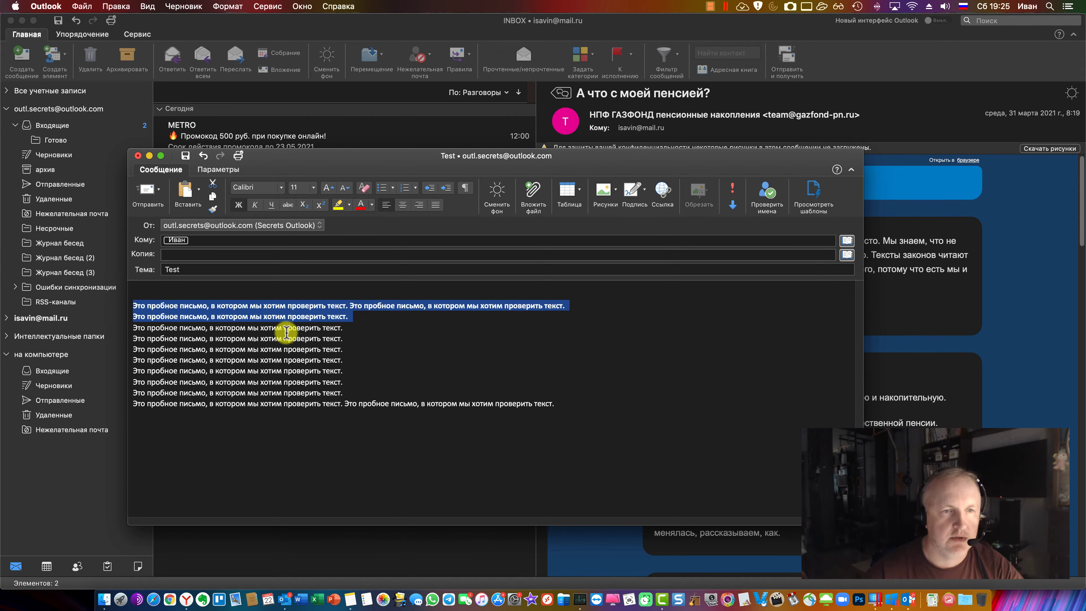
pyautogui.click(283, 324)
# Highlight body lines 4–6 in green
pyautogui.moveTo(367, 356); pyautogui.dragTo(143, 342)
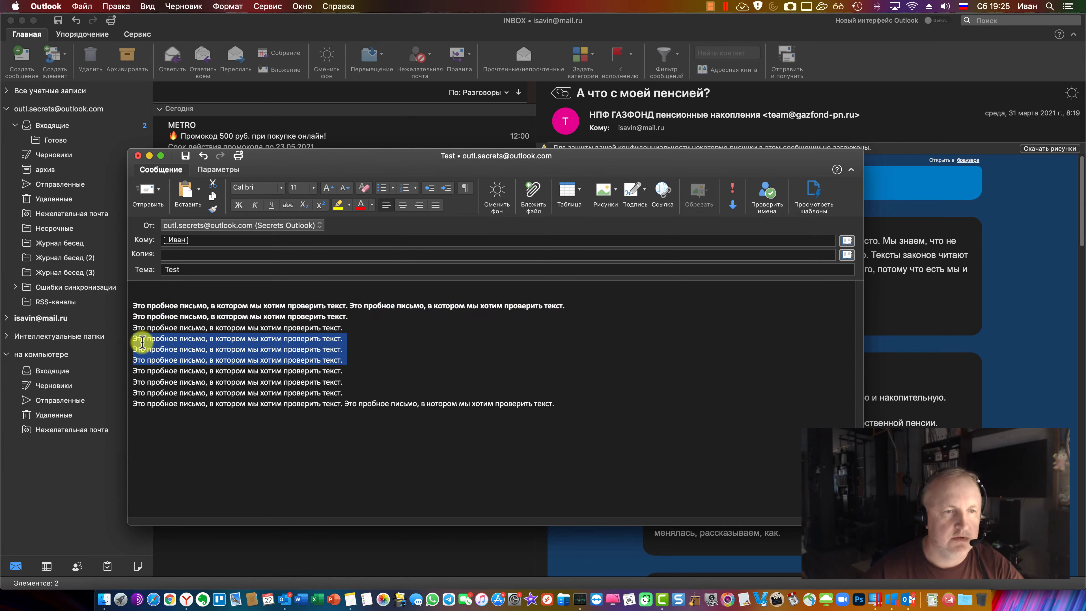
pyautogui.click(350, 204)
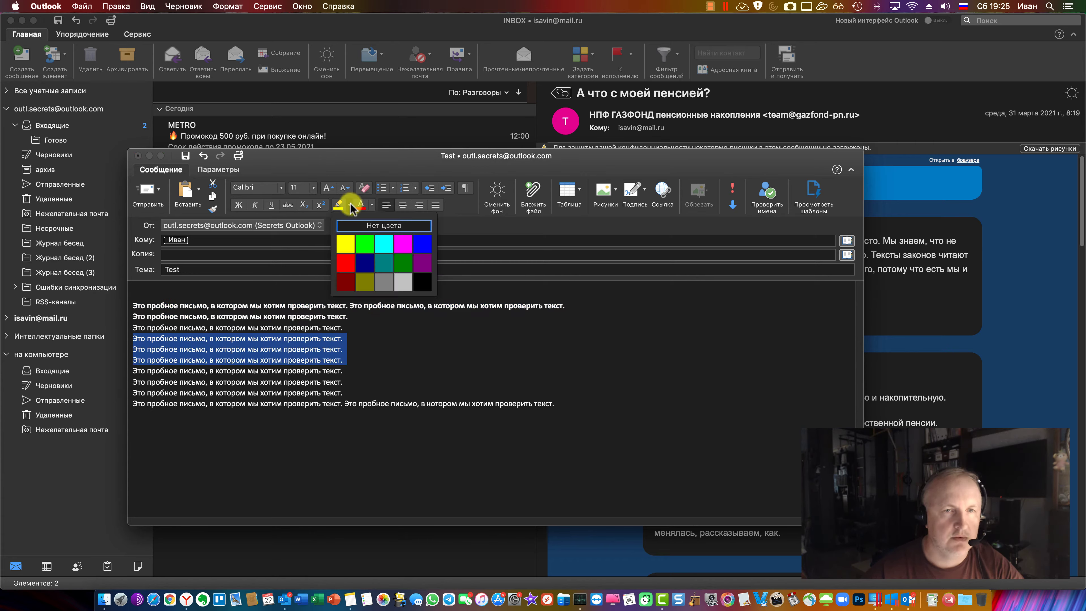
pyautogui.click(362, 252)
pyautogui.click(349, 325)
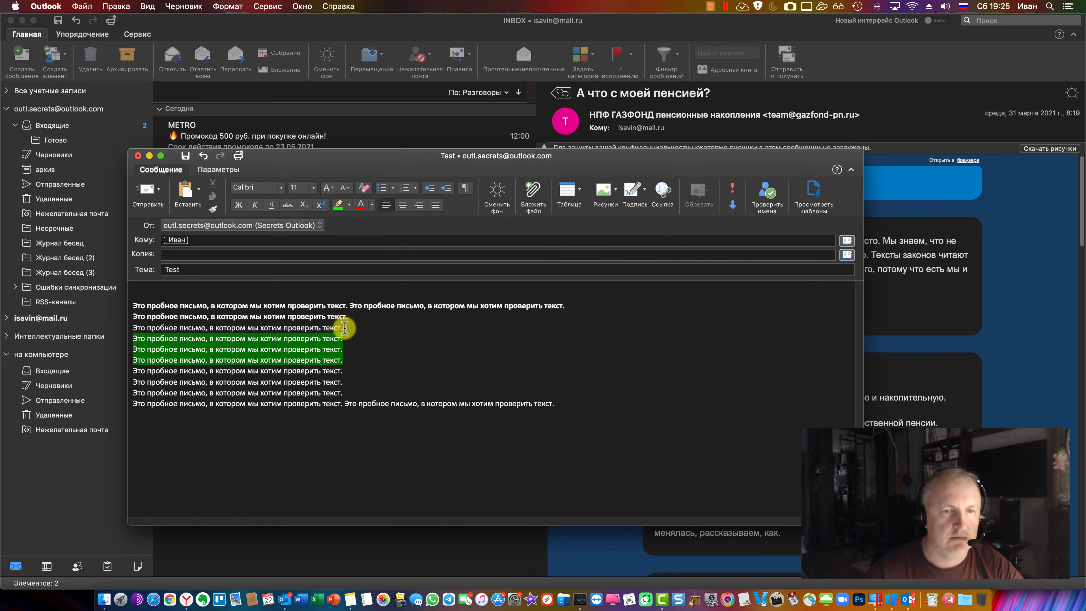
# Colour line 3 red with Font Color, then select the body's last lines
pyautogui.moveTo(344, 328); pyautogui.dragTo(138, 330)
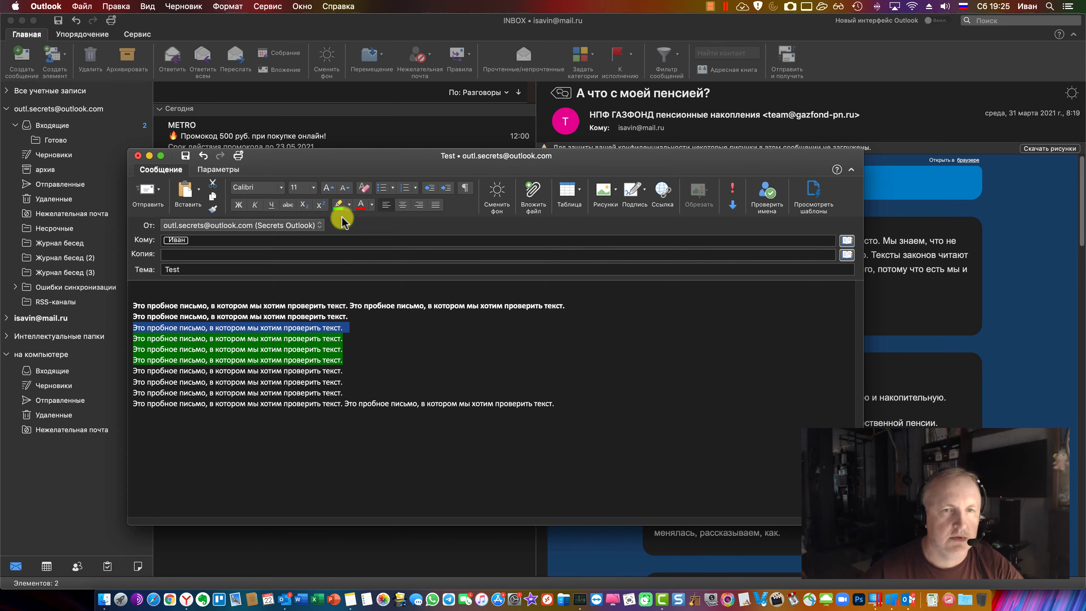
pyautogui.click(361, 205)
pyautogui.click(386, 327)
pyautogui.click(374, 382)
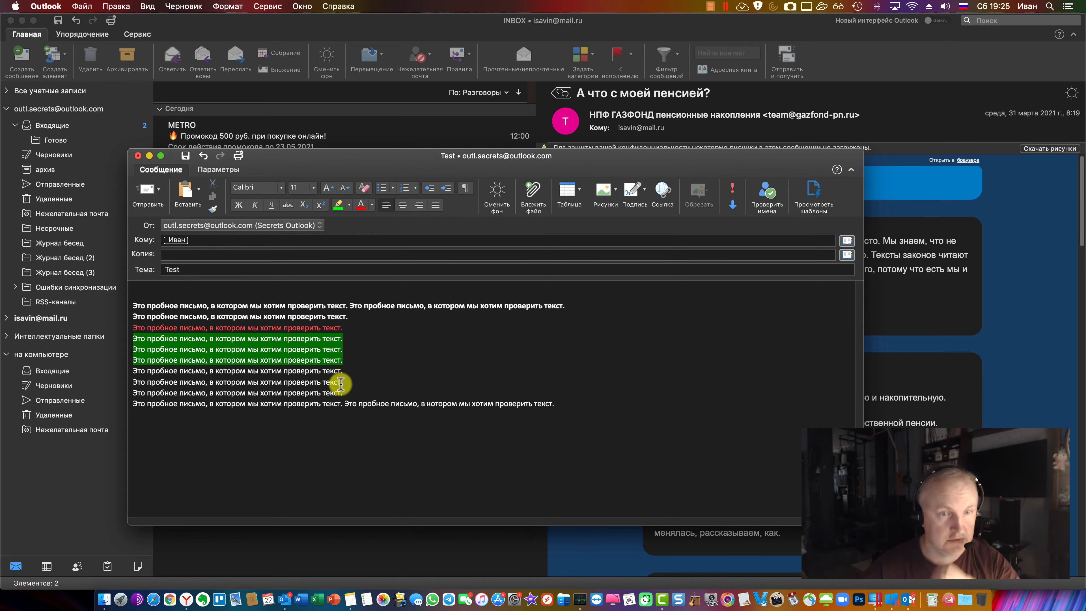
pyautogui.moveTo(566, 405); pyautogui.dragTo(107, 369)
# Set the selected last lines to 1,5 строки line spacing via the Абзац dialog
pyautogui.rightClick(328, 388)
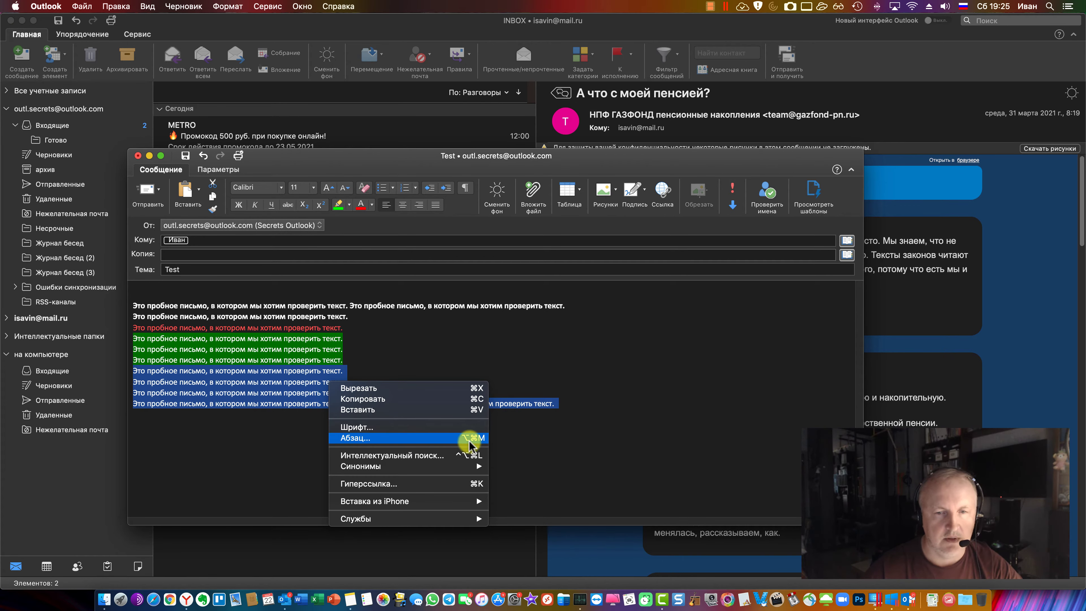
pyautogui.click(458, 440)
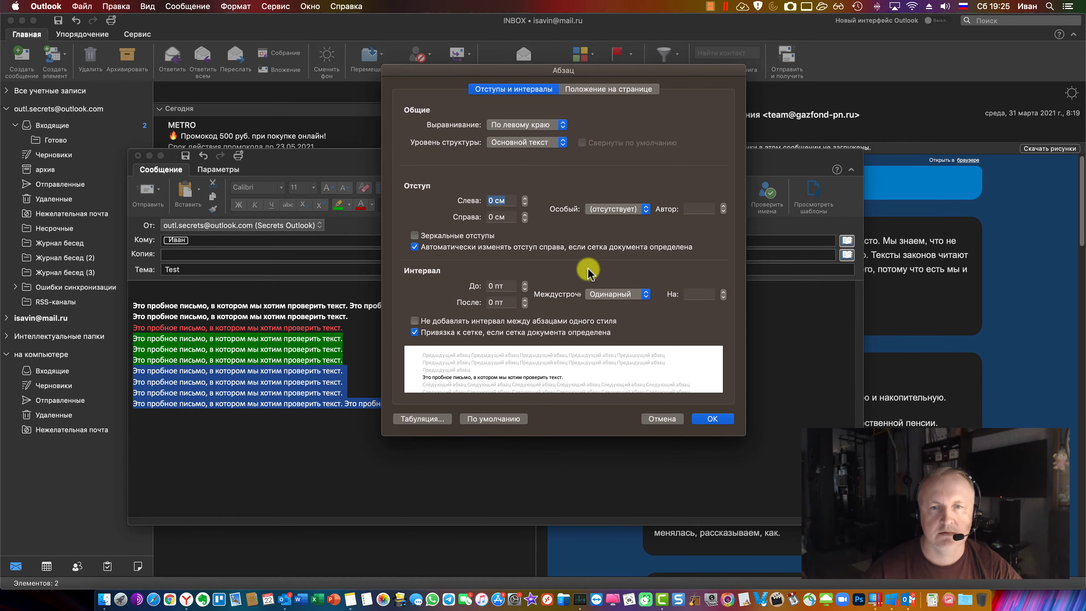
pyautogui.click(613, 295)
pyautogui.click(616, 305)
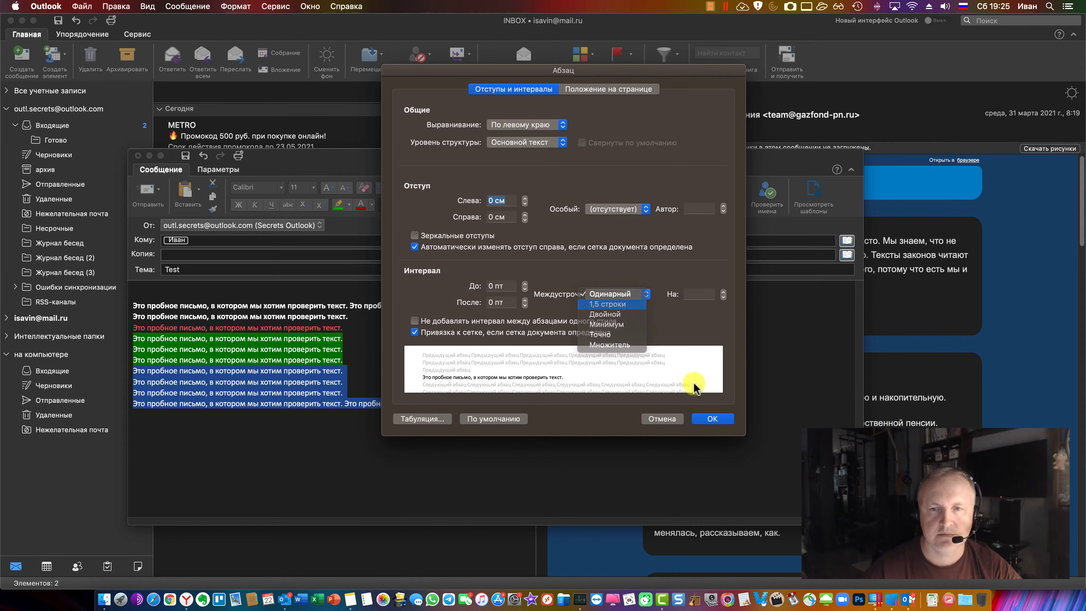
pyautogui.click(711, 418)
pyautogui.click(202, 448)
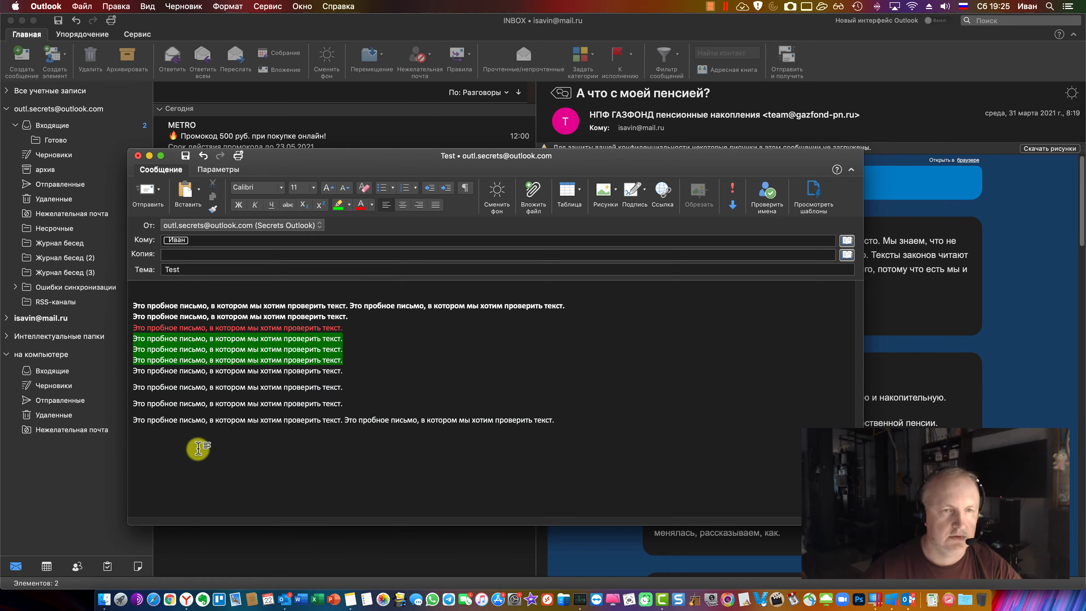
# Inspect Font and Paragraph settings for four middle lines without changes, then switch to the Windows VM
pyautogui.rightClick(357, 373)
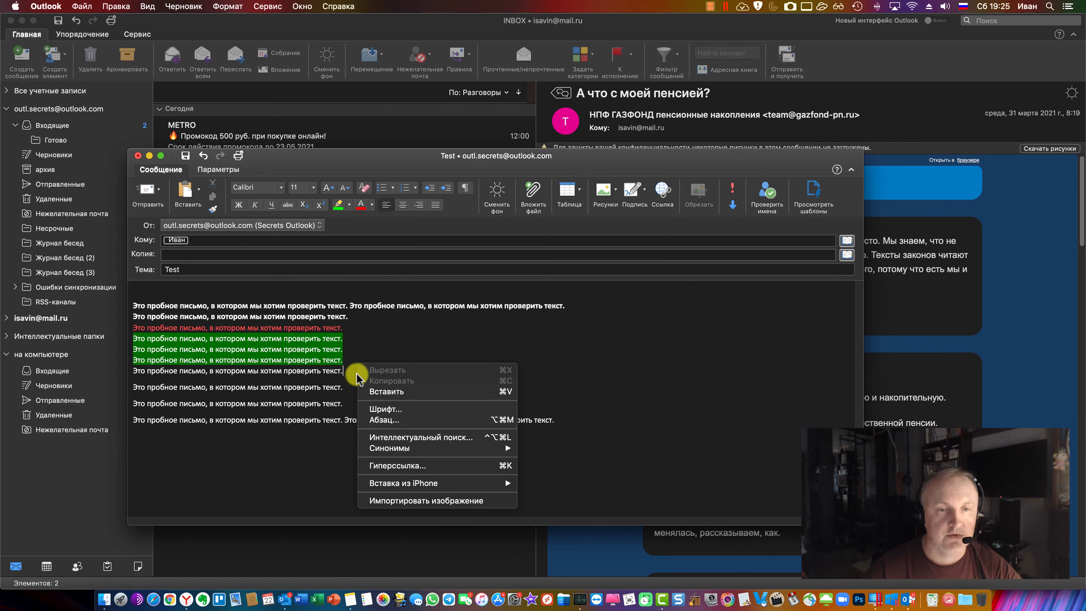
pyautogui.click(335, 388)
pyautogui.moveTo(342, 387); pyautogui.dragTo(153, 349)
pyautogui.rightClick(229, 349)
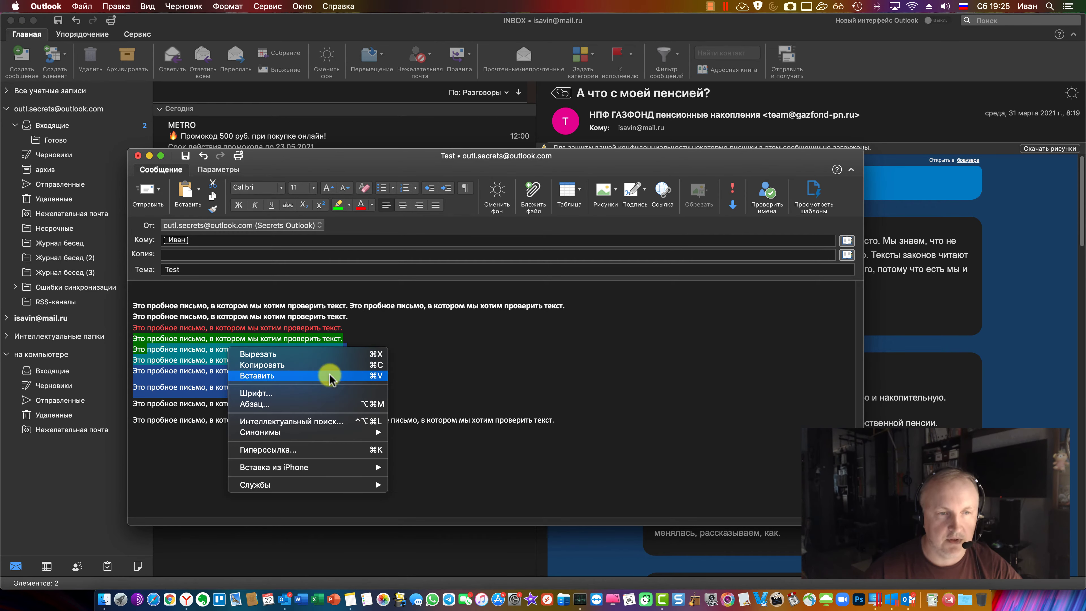
pyautogui.click(375, 393)
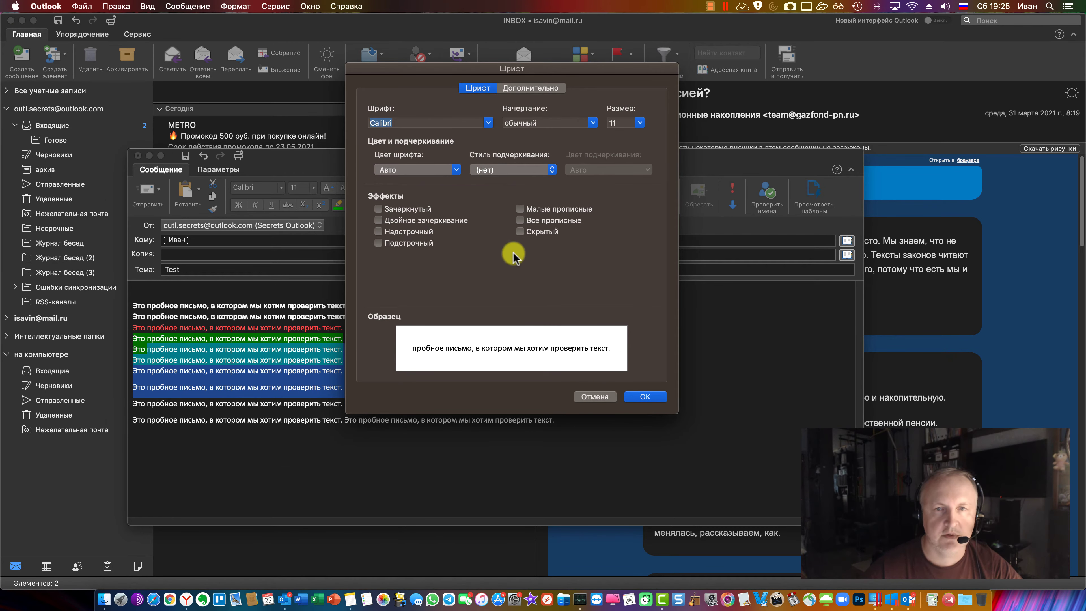
pyautogui.click(530, 87)
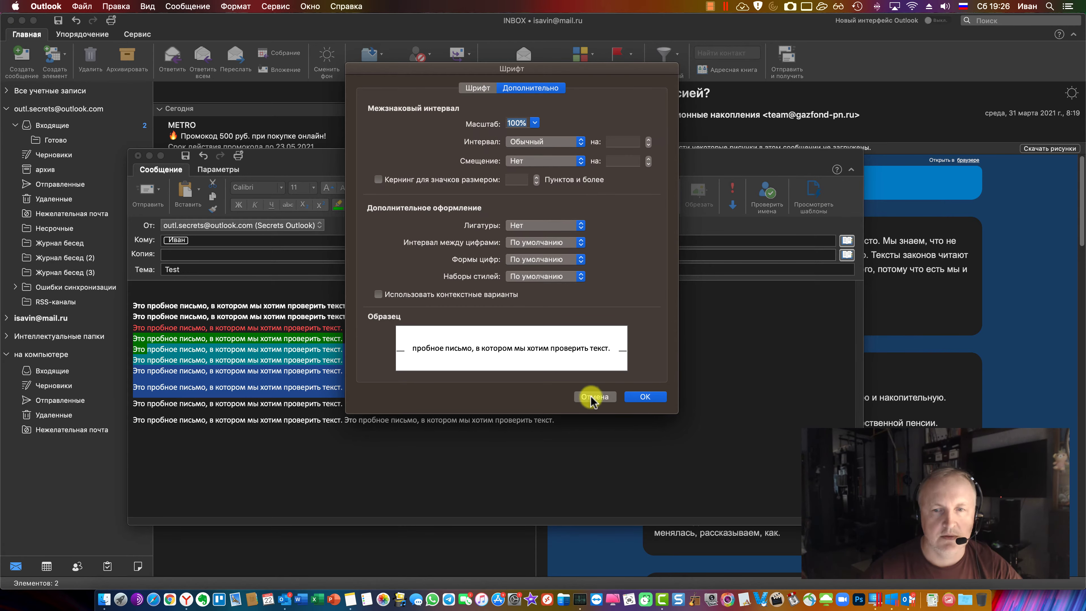
pyautogui.click(595, 397)
pyautogui.rightClick(274, 352)
pyautogui.click(342, 413)
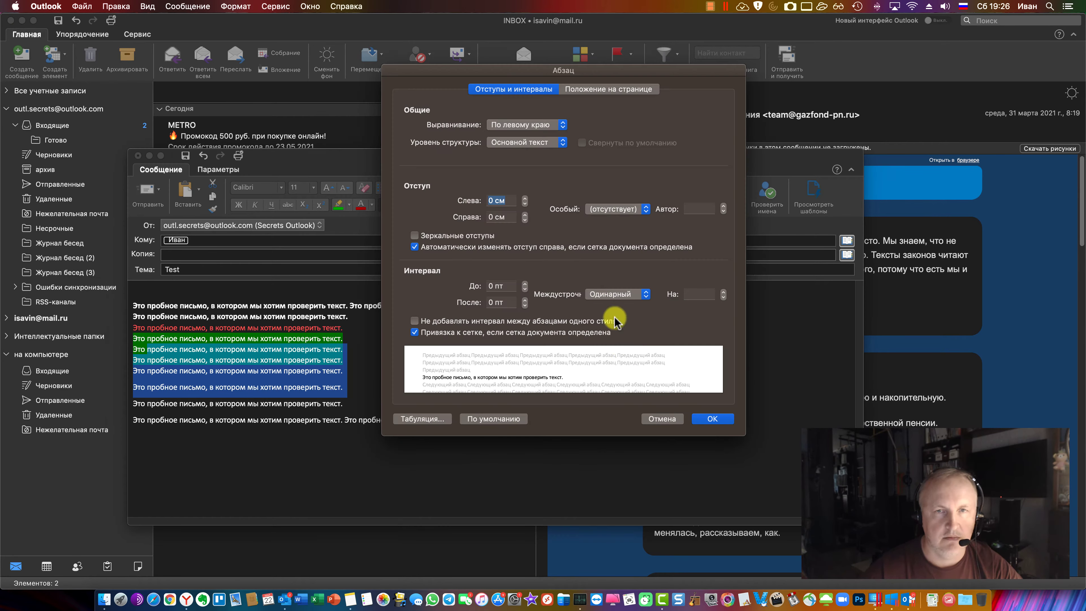
pyautogui.click(657, 418)
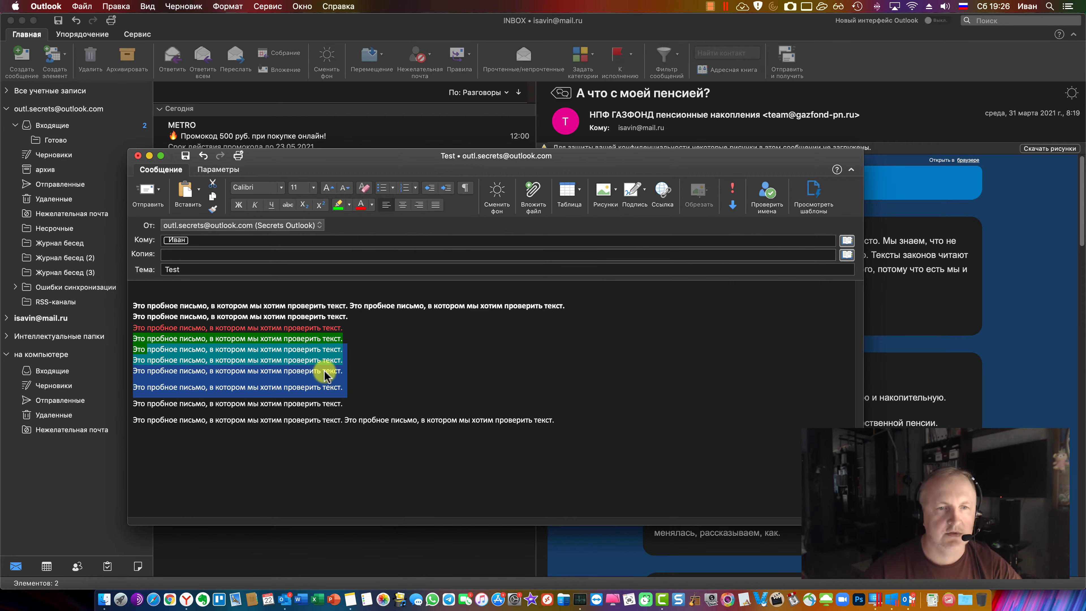
pyautogui.click(904, 597)
# Select the signature in the Windows message and open, then cancel, the Font and Paragraph dialogs
pyautogui.click(349, 308)
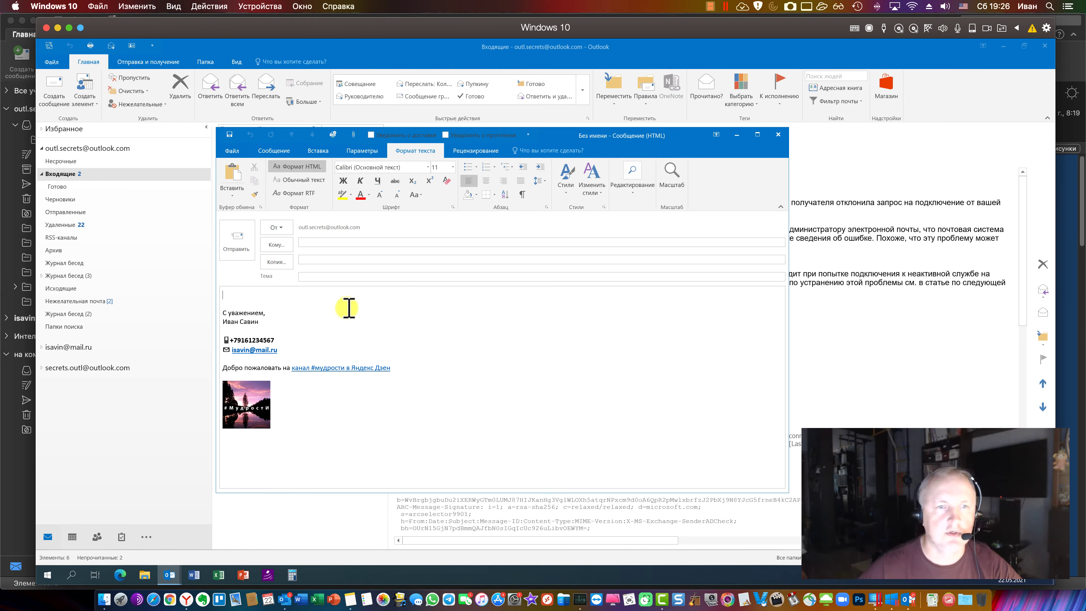
pyautogui.moveTo(268, 322); pyautogui.dragTo(206, 308)
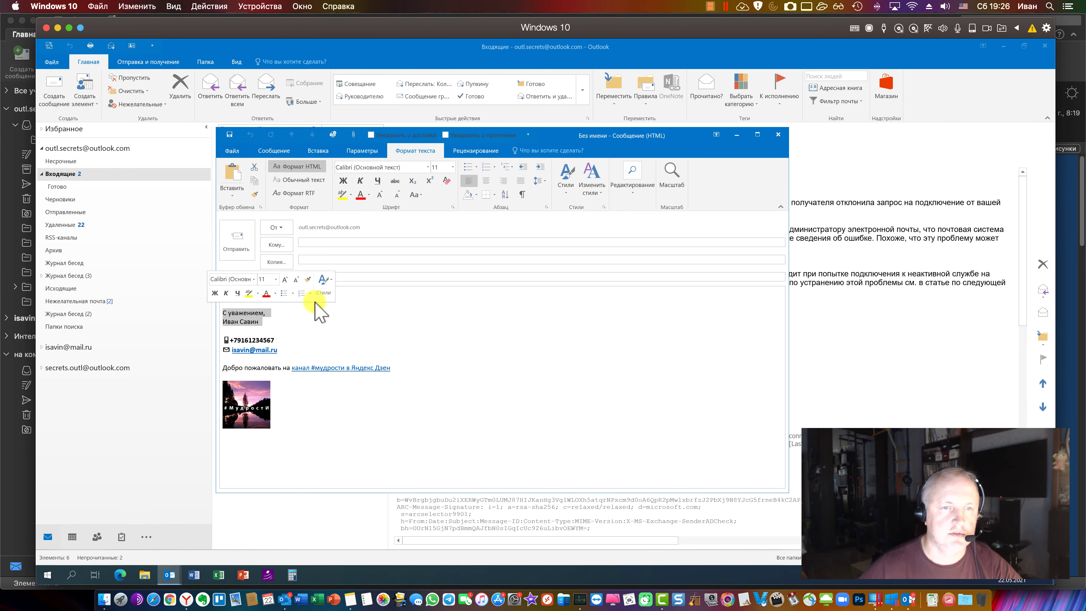
pyautogui.moveTo(372, 312)
pyautogui.mouseDown()
pyautogui.moveTo(291, 318)
pyautogui.moveTo(226, 306)
pyautogui.mouseUp()
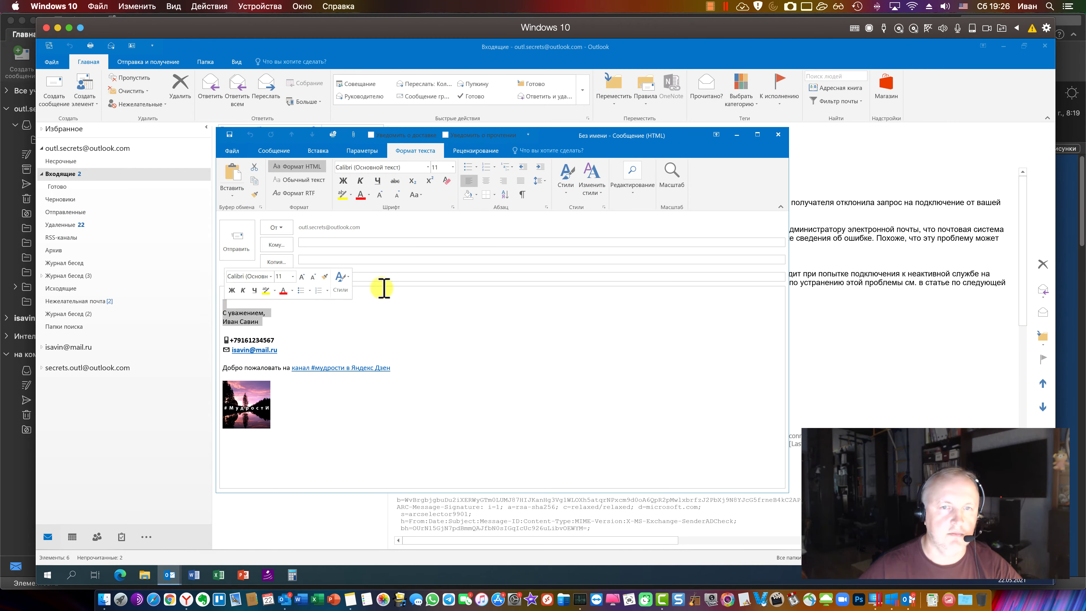
pyautogui.click(453, 207)
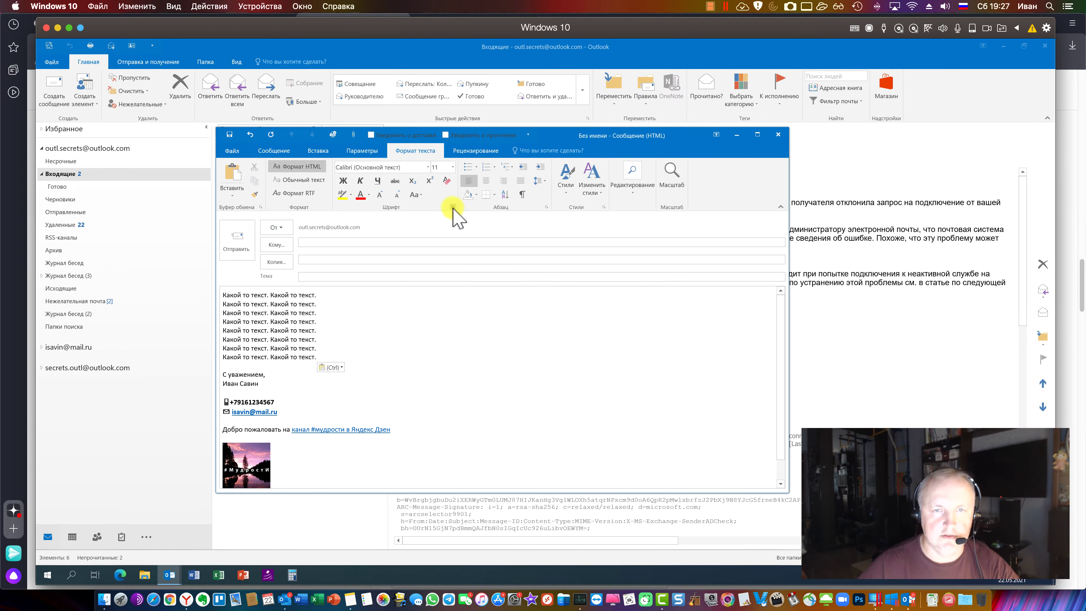
pyautogui.click(453, 206)
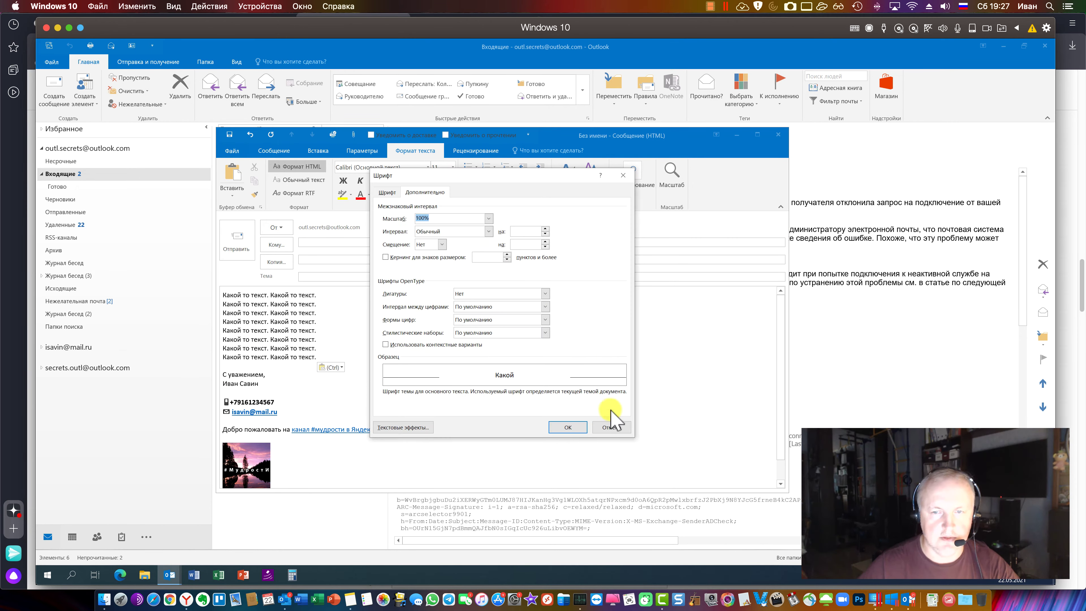
pyautogui.click(611, 425)
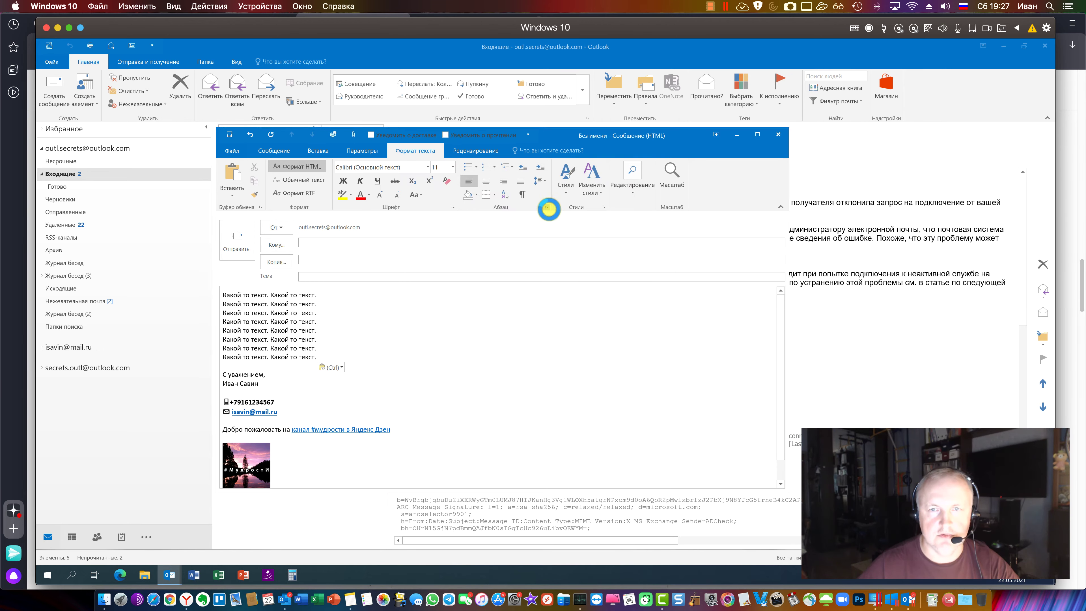
pyautogui.click(546, 207)
pyautogui.click(603, 437)
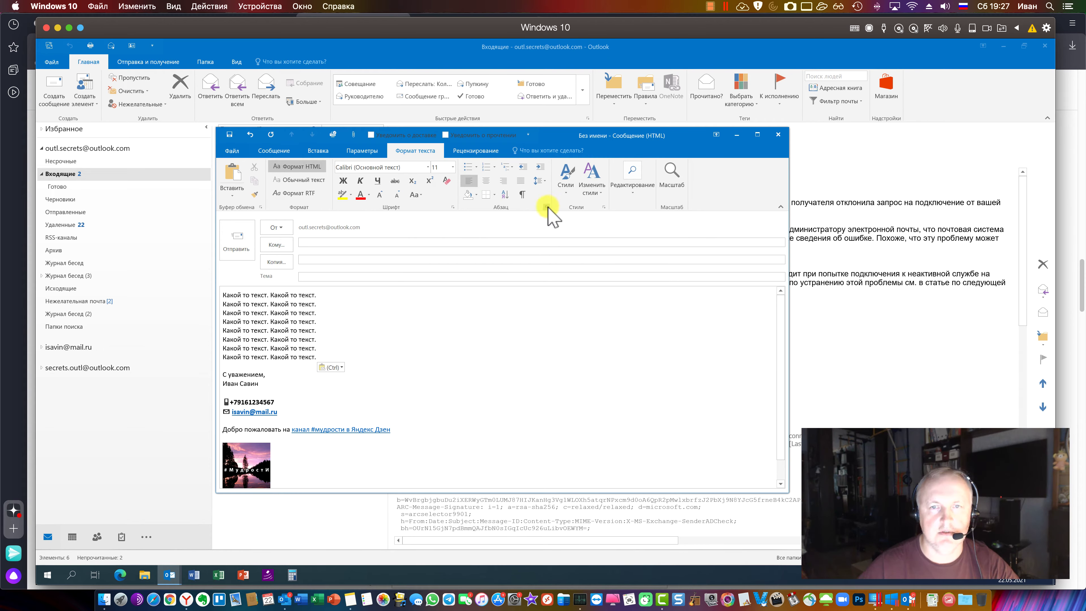
# Select and deselect the first six body lines, then return to Outlook on the Mac
pyautogui.moveTo(335, 351); pyautogui.dragTo(262, 303)
pyautogui.click(261, 304)
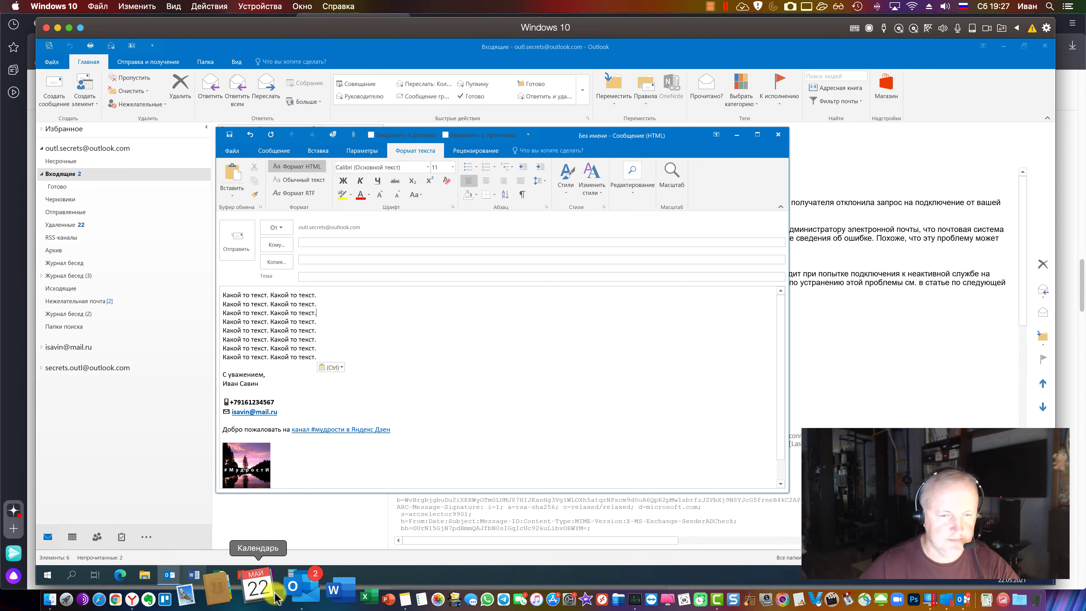
pyautogui.click(284, 599)
# Insert a 3x2 table at the end of the message and add an empty line above it
pyautogui.click(571, 193)
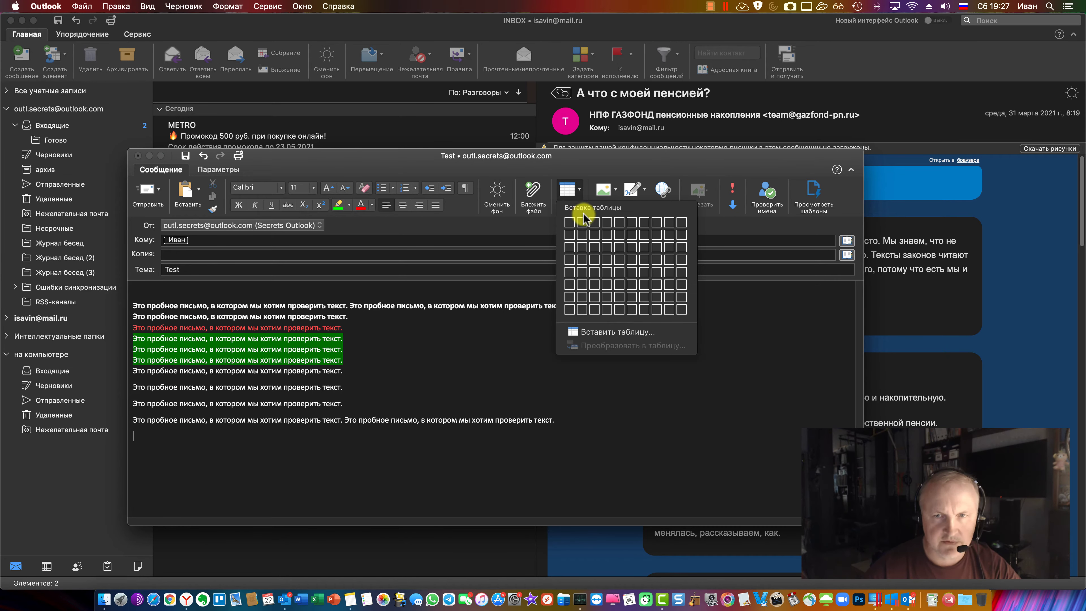
pyautogui.click(597, 238)
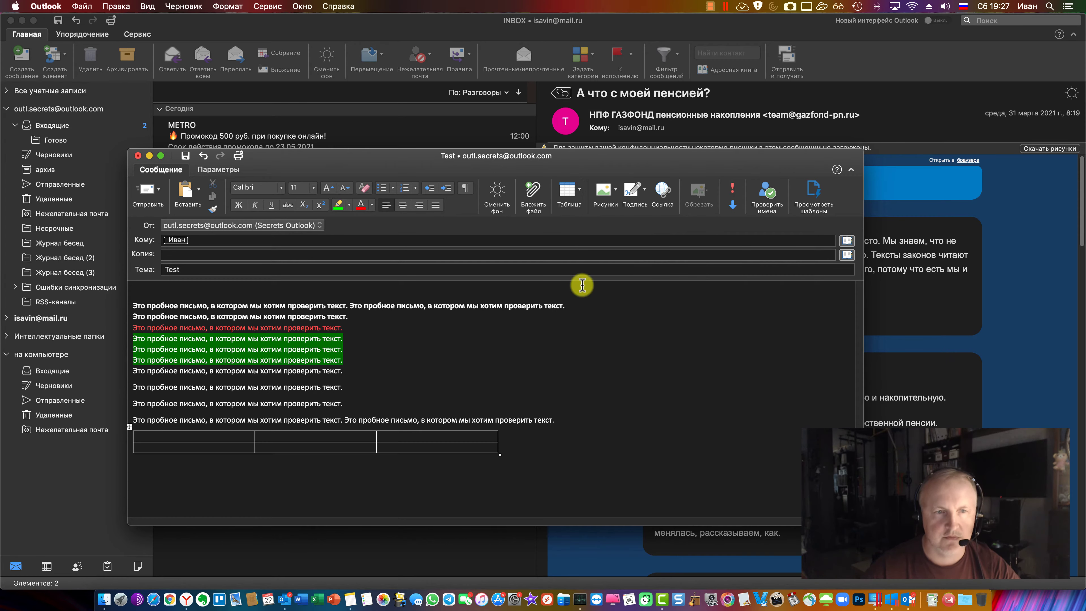
pyautogui.click(565, 420)
pyautogui.press('Return')
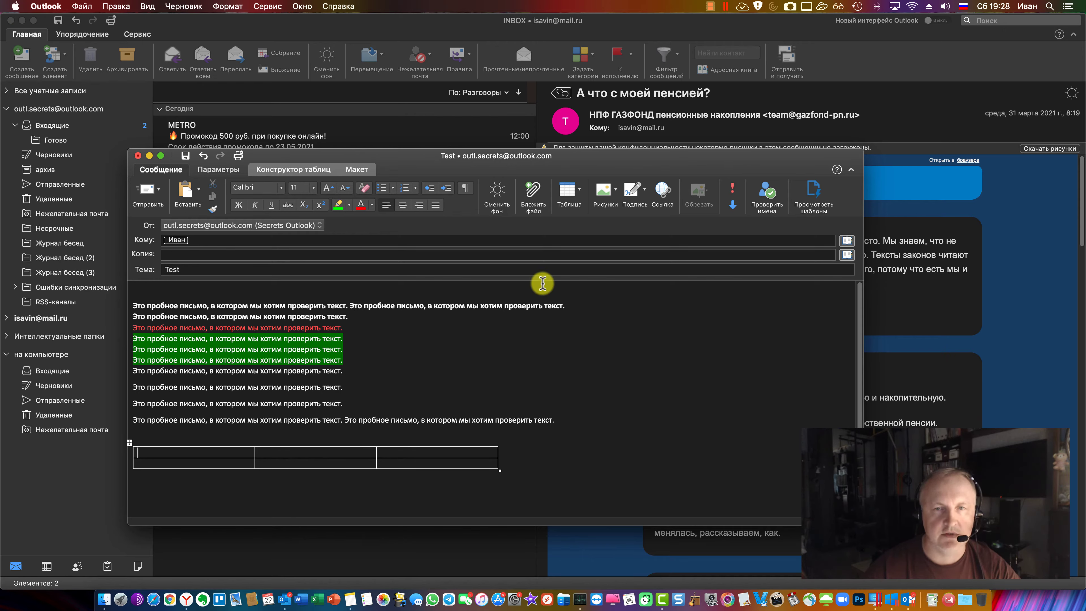
# Insert the bird photo from Downloads into the table and shrink it to fit the first cell
pyautogui.click(616, 192)
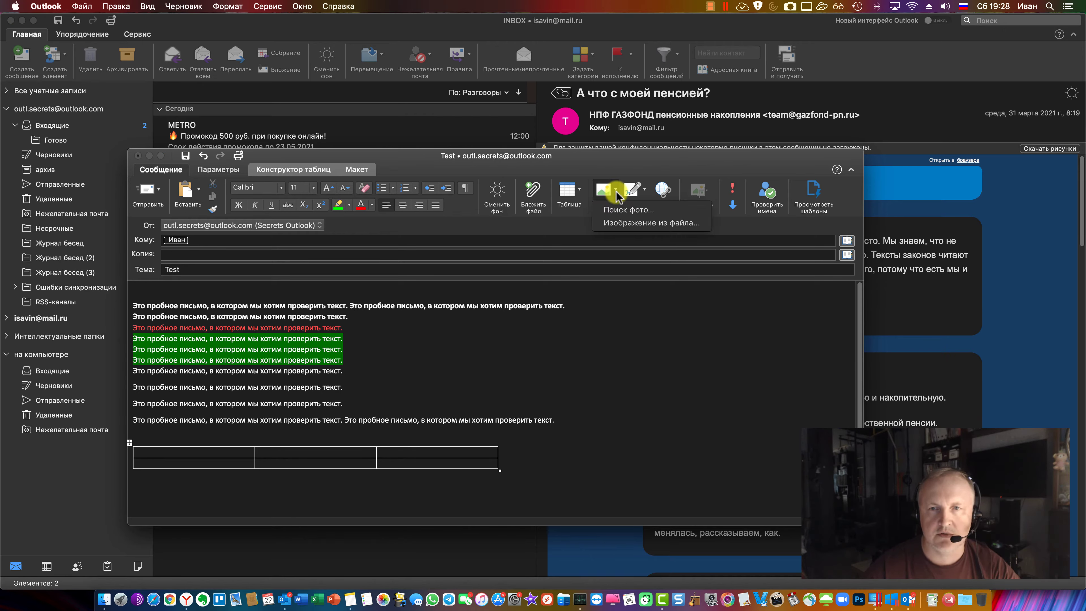
pyautogui.click(620, 224)
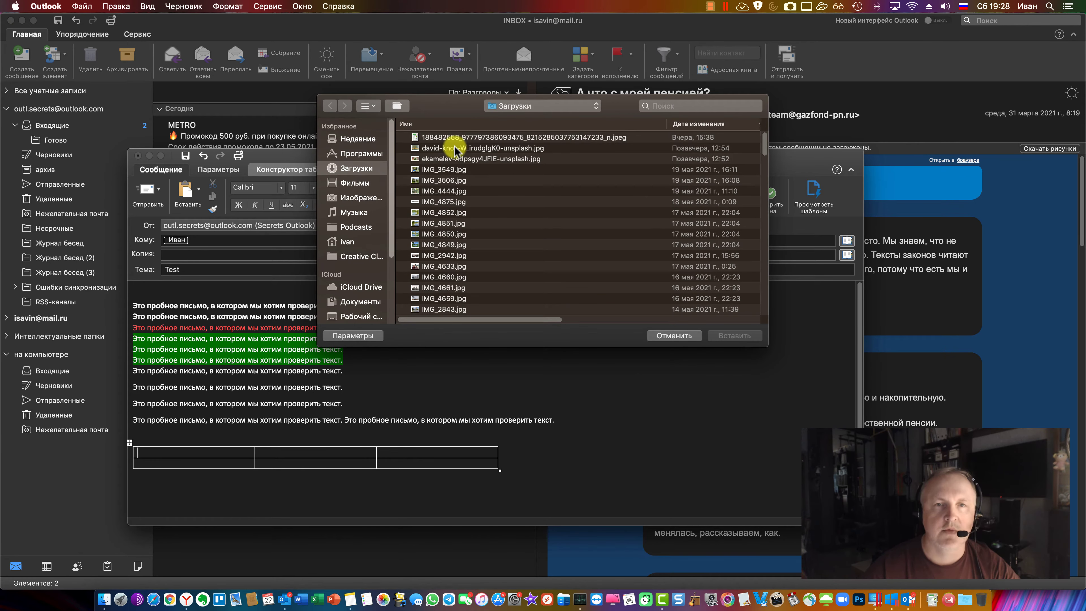
pyautogui.doubleClick(449, 148)
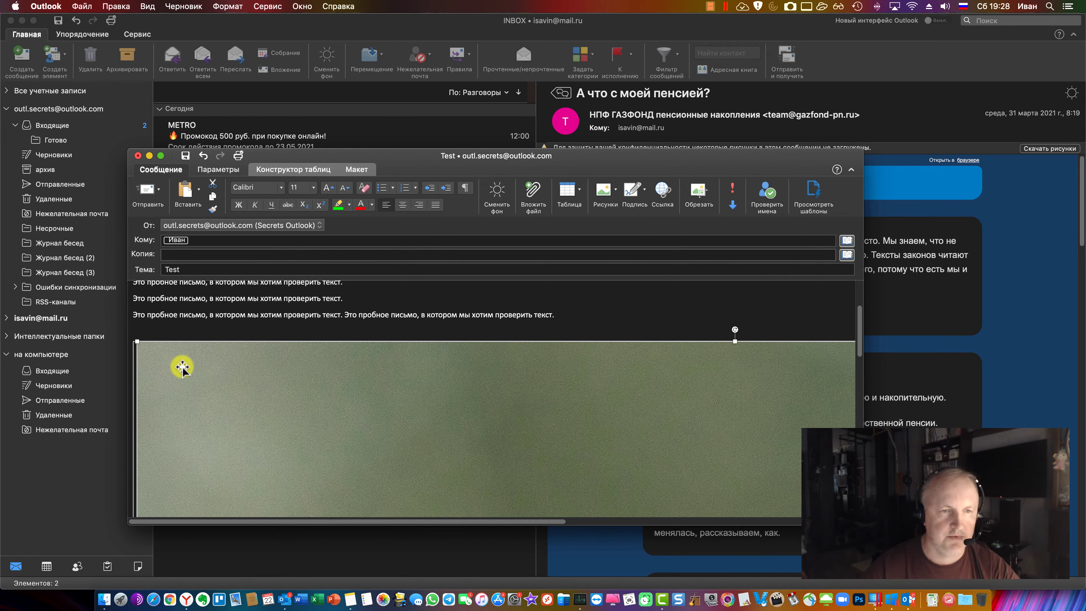
pyautogui.moveTo(140, 346); pyautogui.dragTo(484, 466)
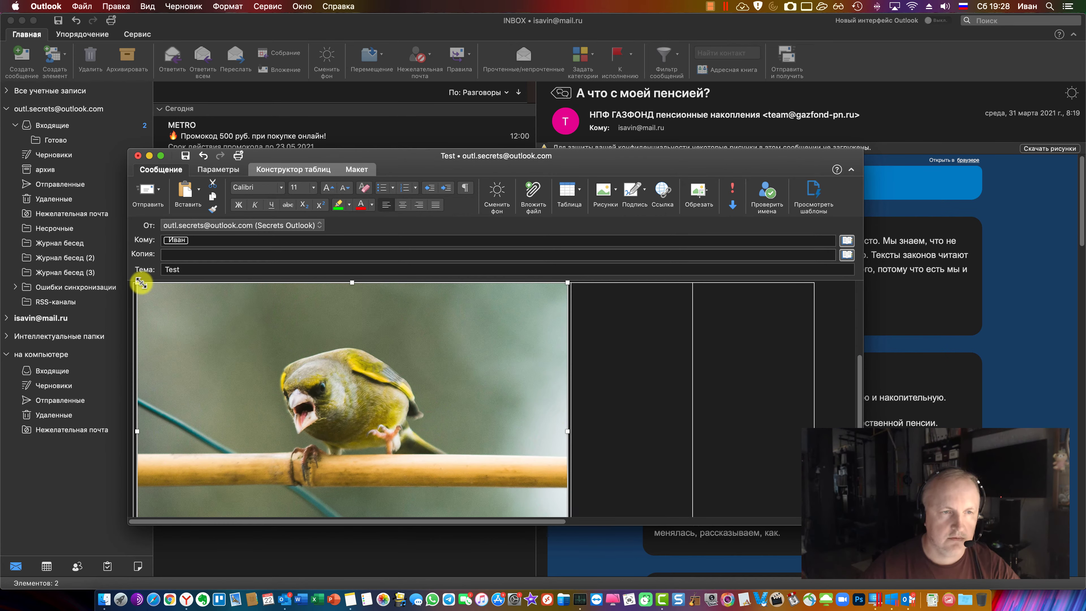
pyautogui.moveTo(147, 293); pyautogui.dragTo(529, 485)
pyautogui.click(395, 401)
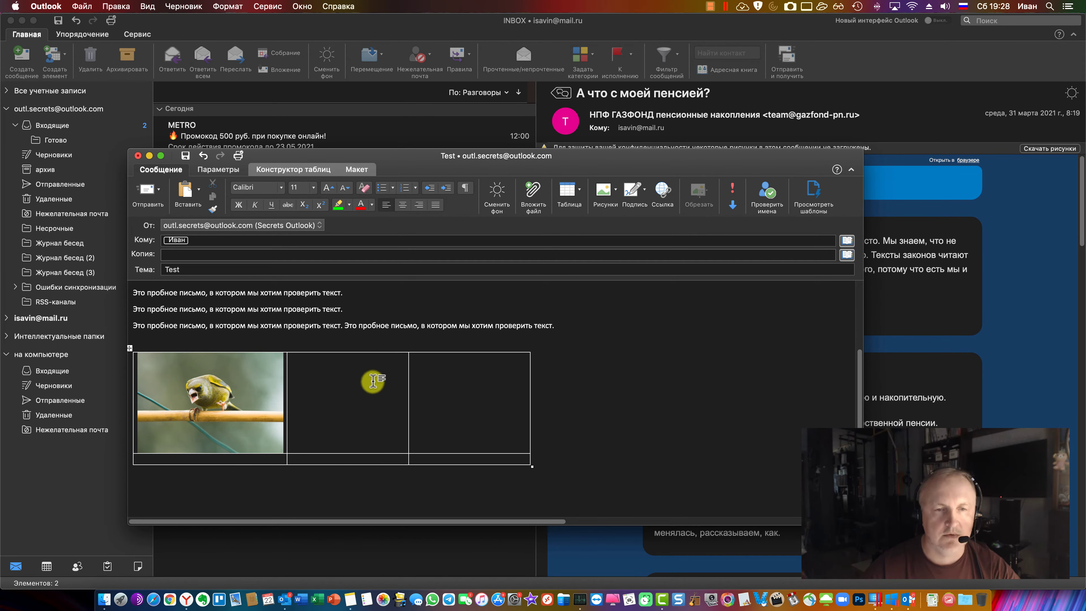
# Insert the green parrot photo from a file into the second cell and resize it
pyautogui.click(610, 196)
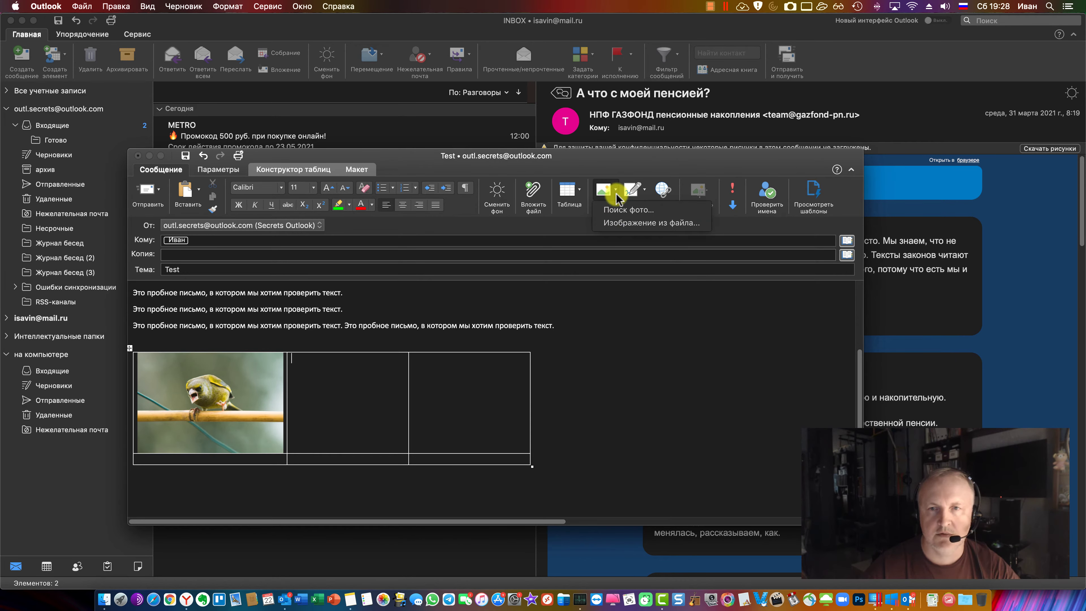
pyautogui.click(622, 210)
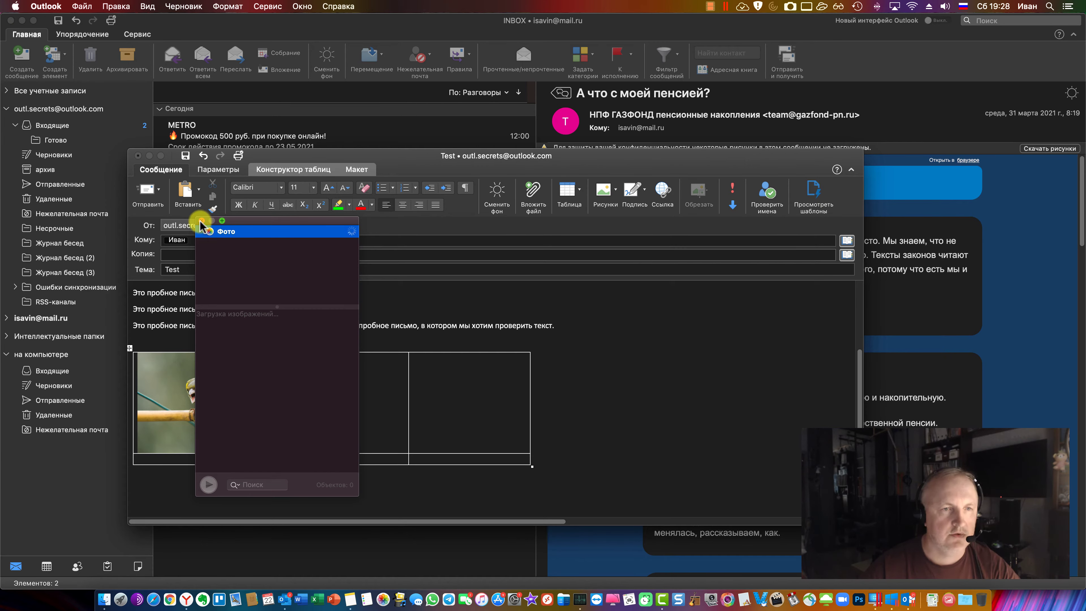
pyautogui.click(202, 221)
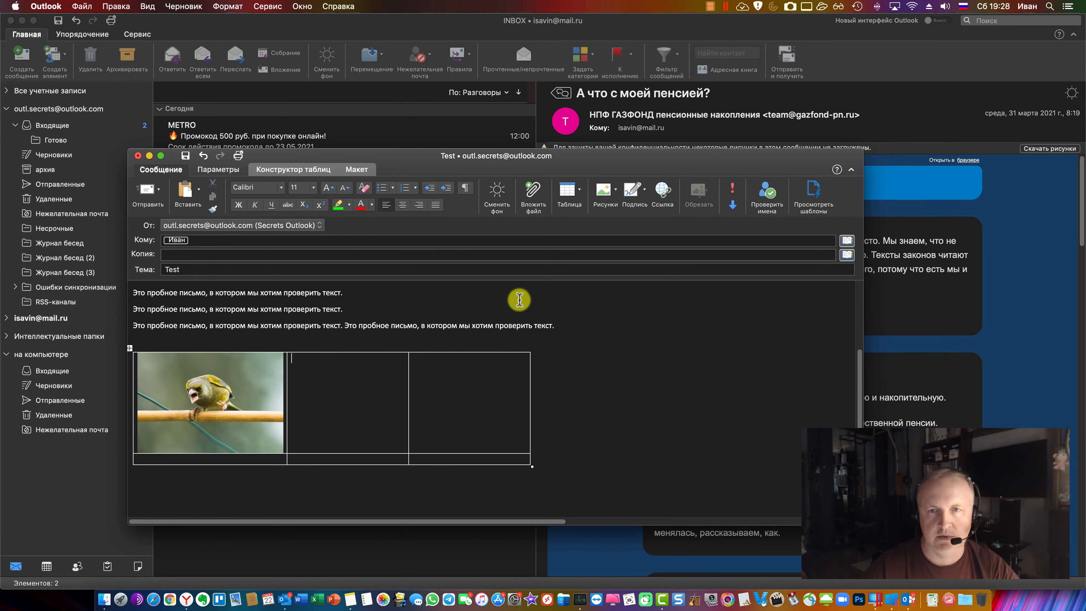
pyautogui.click(605, 195)
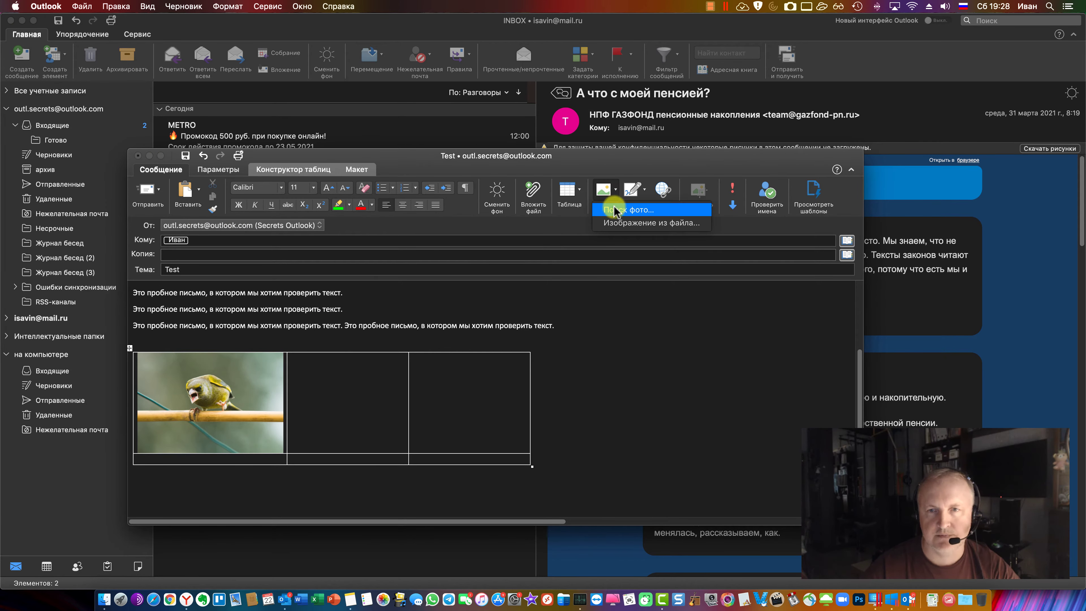
pyautogui.click(617, 224)
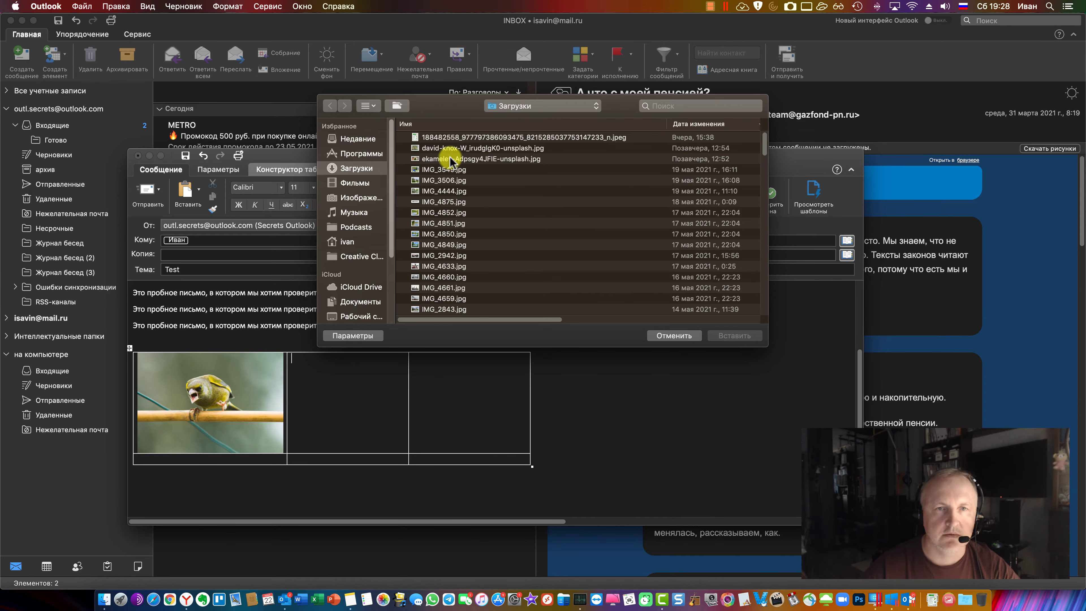
pyautogui.doubleClick(451, 160)
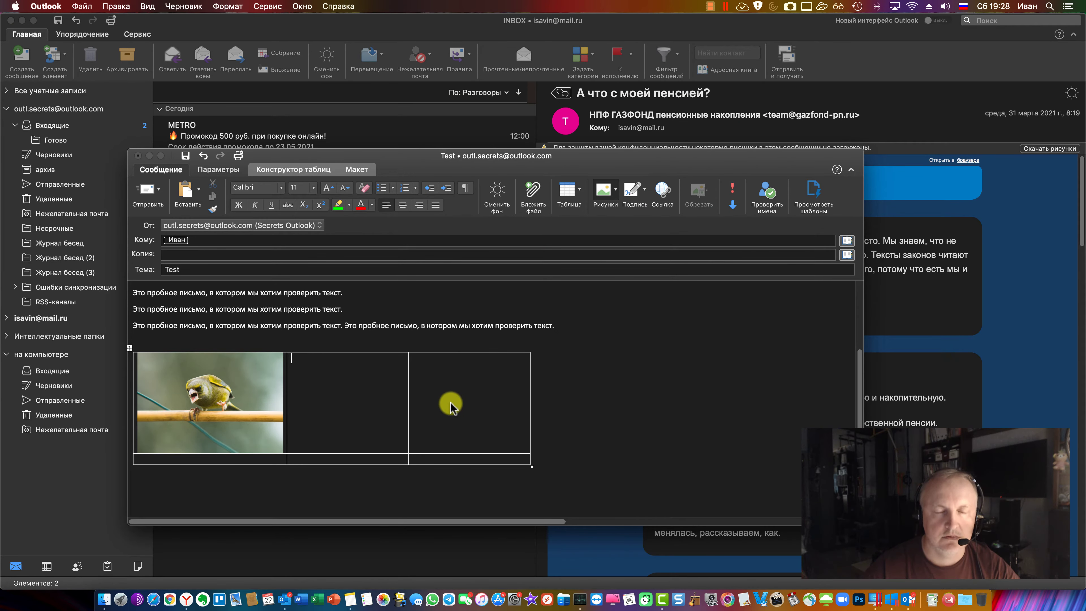
pyautogui.moveTo(274, 341); pyautogui.dragTo(406, 411)
pyautogui.click(488, 400)
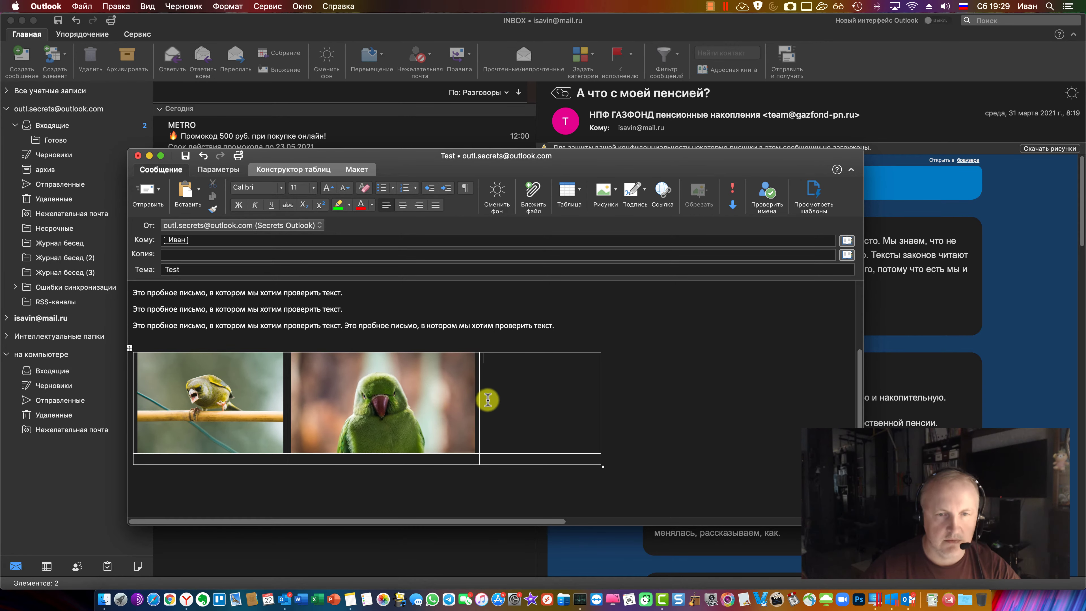
# Crop the right and left sides of the parrot photo to narrow it
pyautogui.click(418, 389)
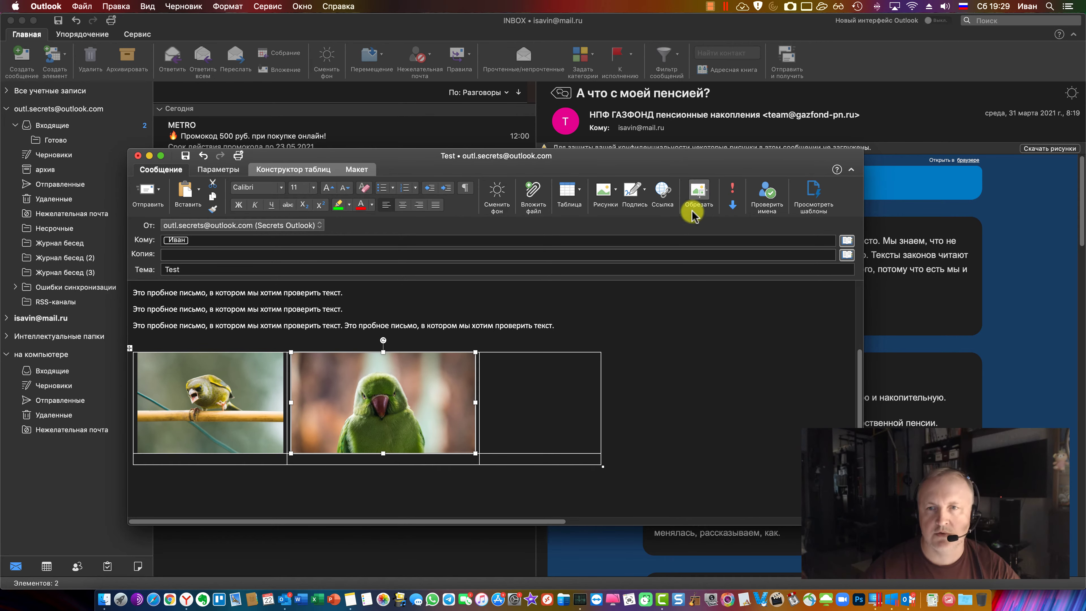
pyautogui.moveTo(473, 405); pyautogui.dragTo(452, 409)
pyautogui.moveTo(290, 405); pyautogui.dragTo(305, 405)
pyautogui.click(696, 189)
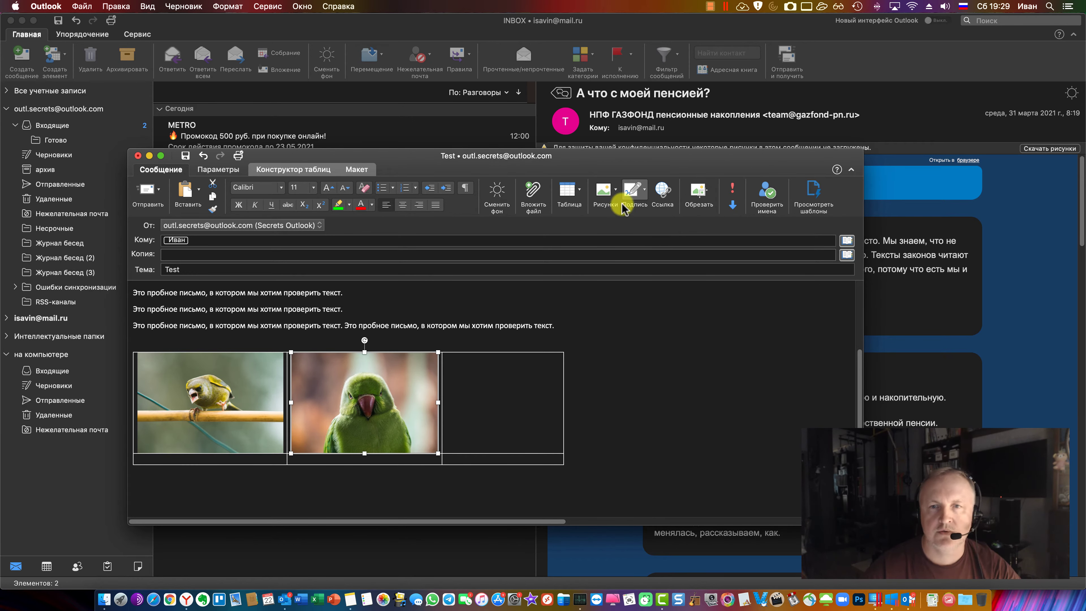
# Open the picture options from the empty third cell, dismiss them, and reselect the parrot photo
pyautogui.click(482, 393)
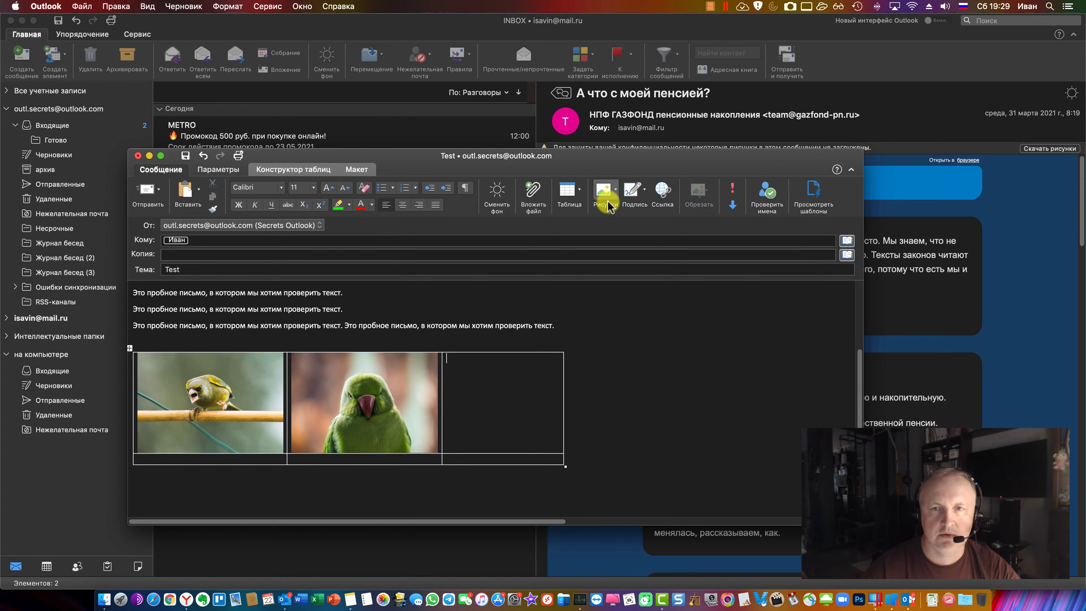
pyautogui.click(604, 191)
pyautogui.click(502, 392)
pyautogui.click(387, 403)
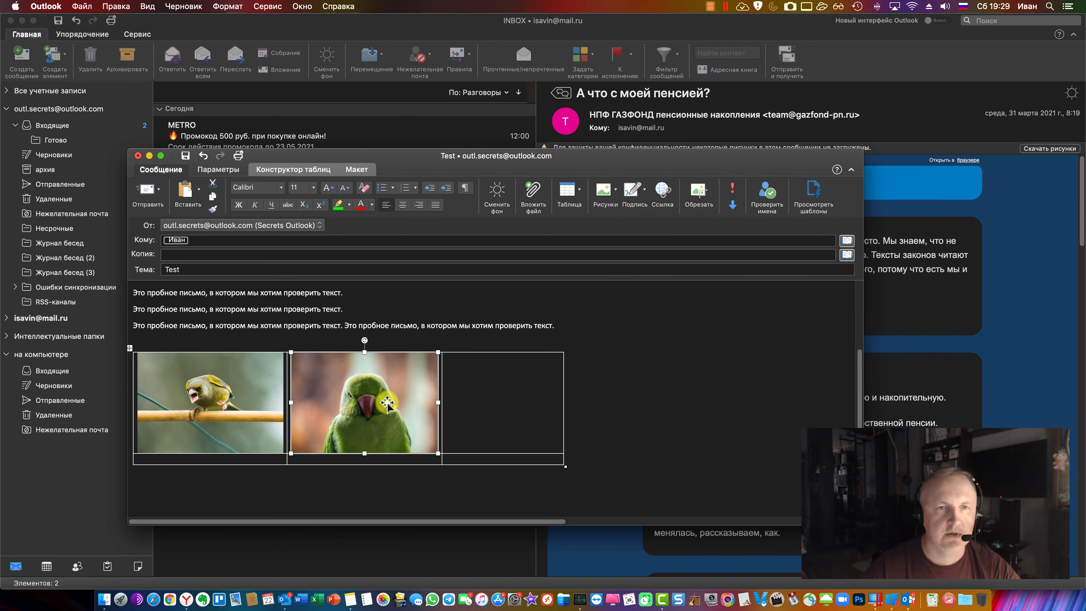
# Open the parrot photo's formatting pane and apply a drop shadow preset
pyautogui.rightClick(387, 403)
pyautogui.press('Escape')
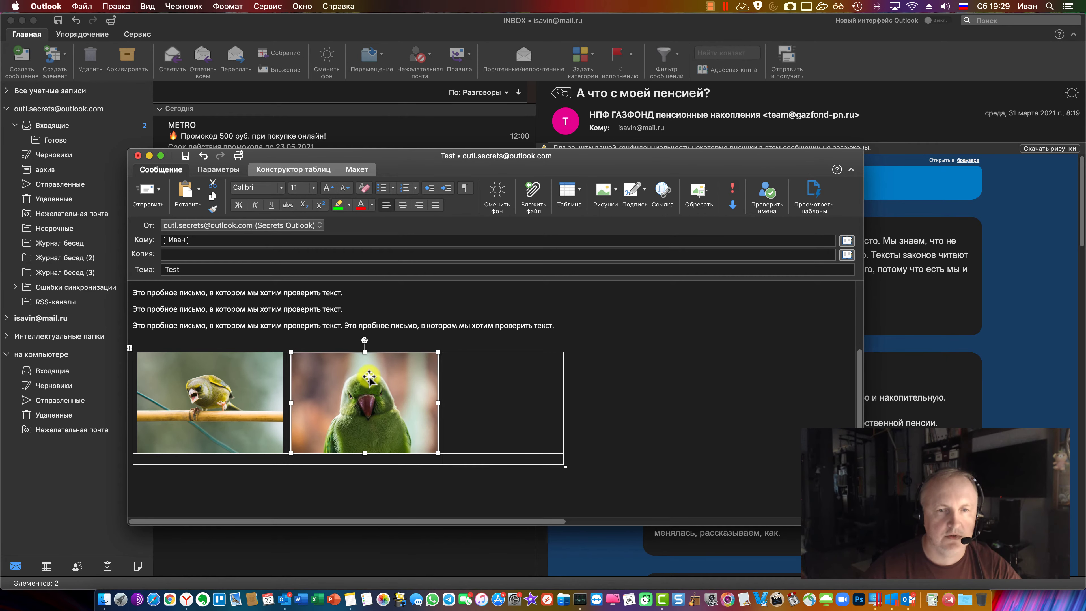
pyautogui.rightClick(369, 379)
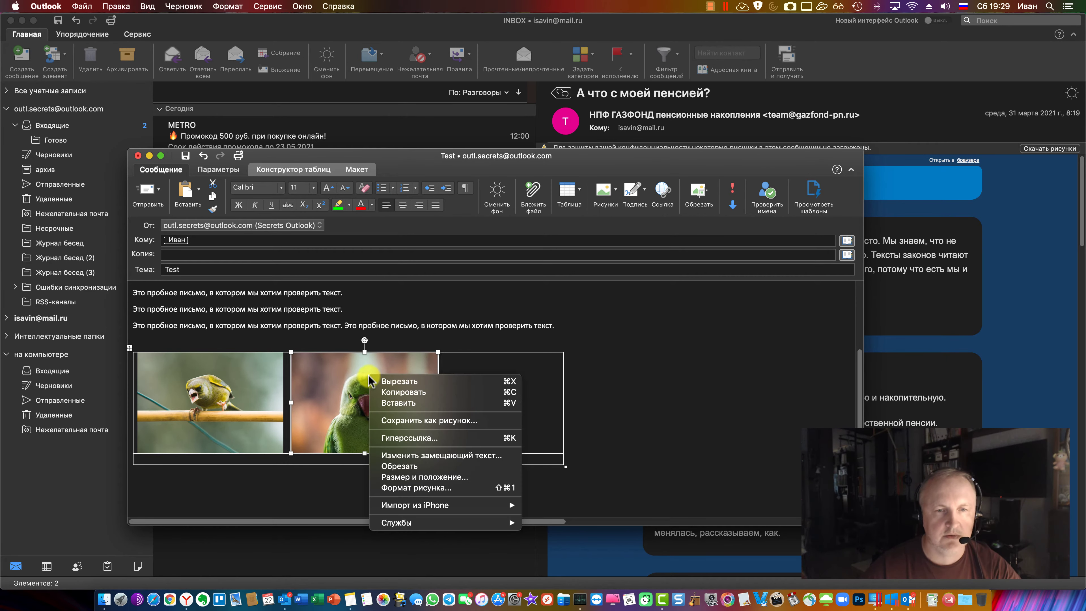
pyautogui.click(474, 488)
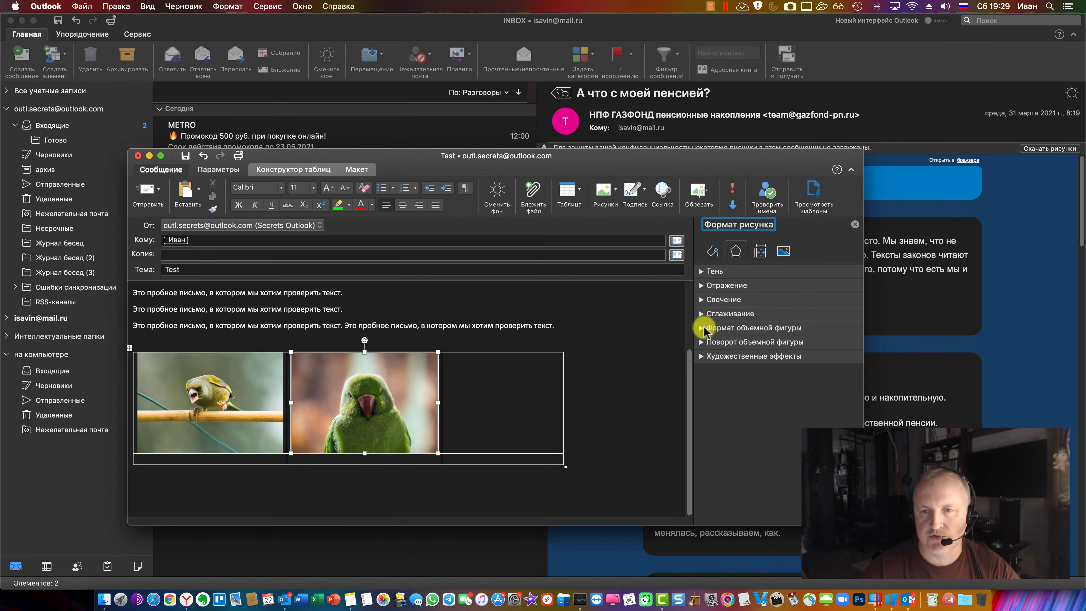
pyautogui.click(702, 272)
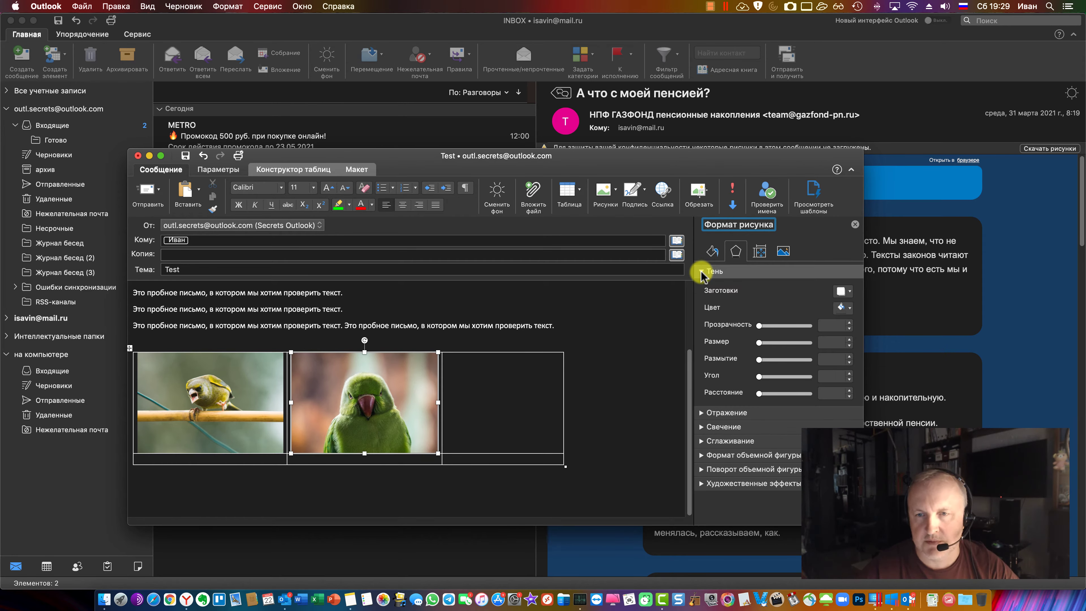
pyautogui.click(702, 272)
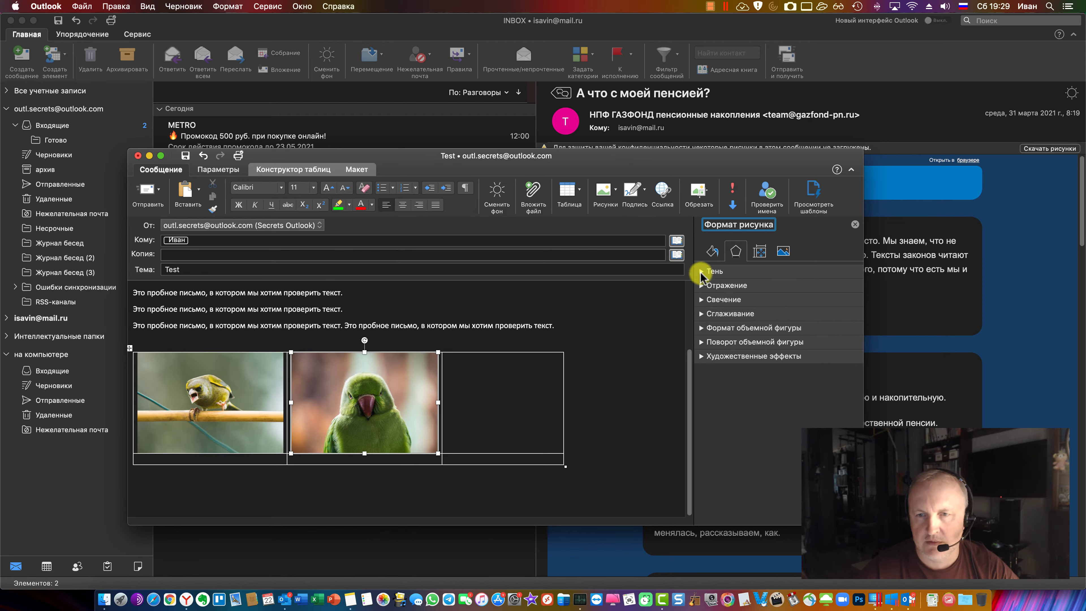
pyautogui.click(701, 271)
pyautogui.click(843, 291)
pyautogui.click(845, 338)
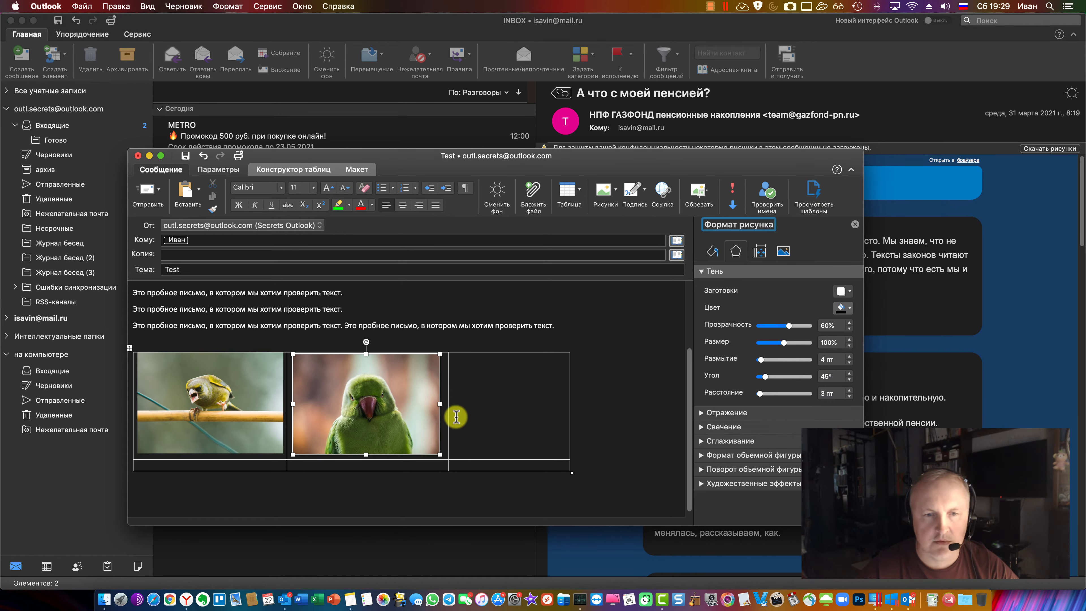
pyautogui.click(510, 419)
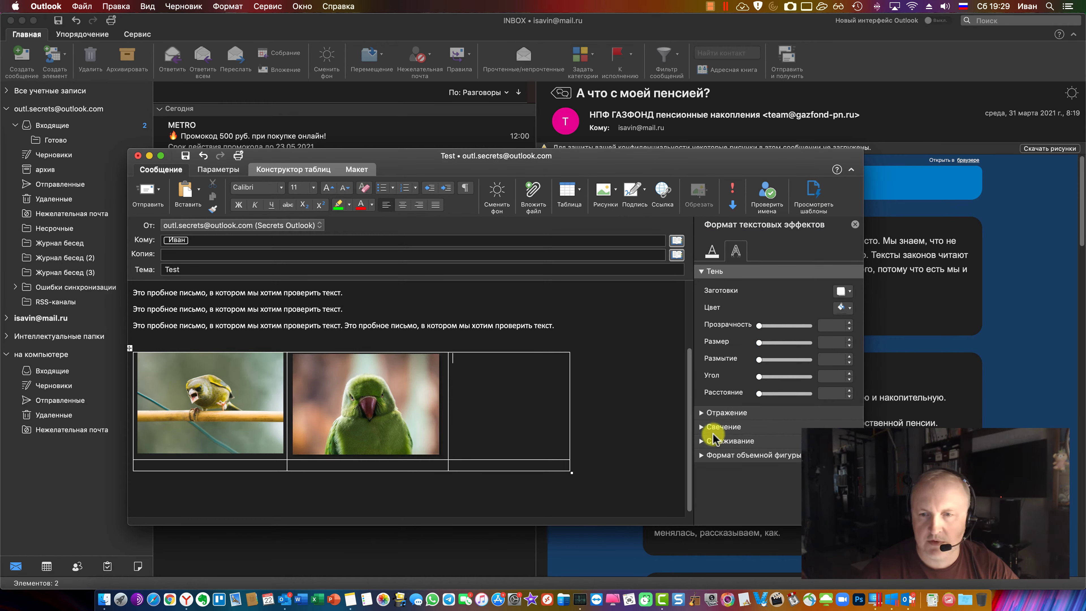
# Review the Reflection, Glow and 3-D Format settings without changes, then switch to Windows Outlook
pyautogui.click(702, 413)
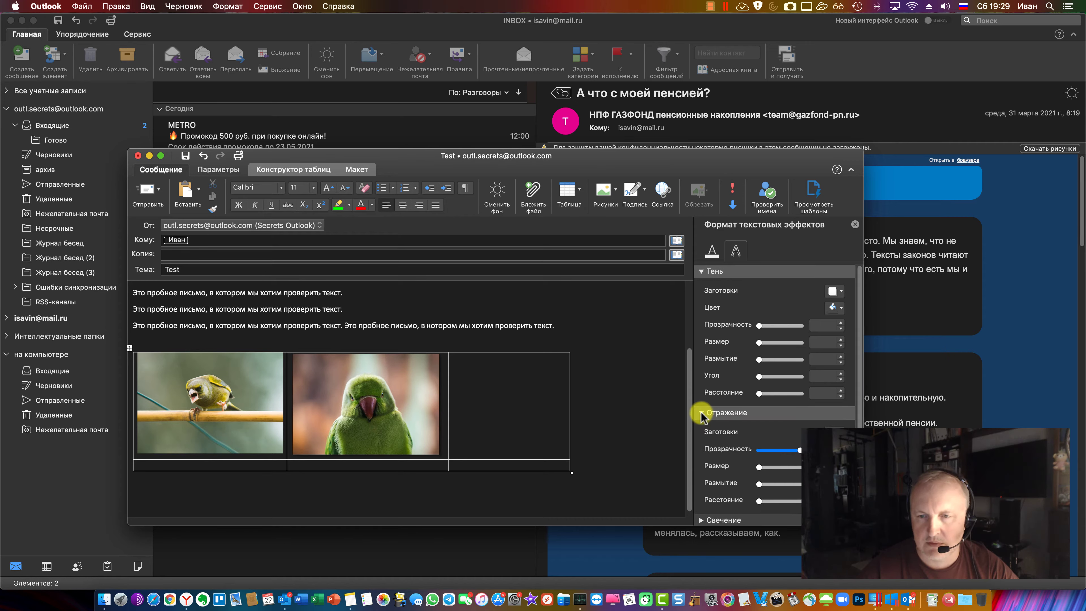
pyautogui.click(702, 413)
pyautogui.click(702, 428)
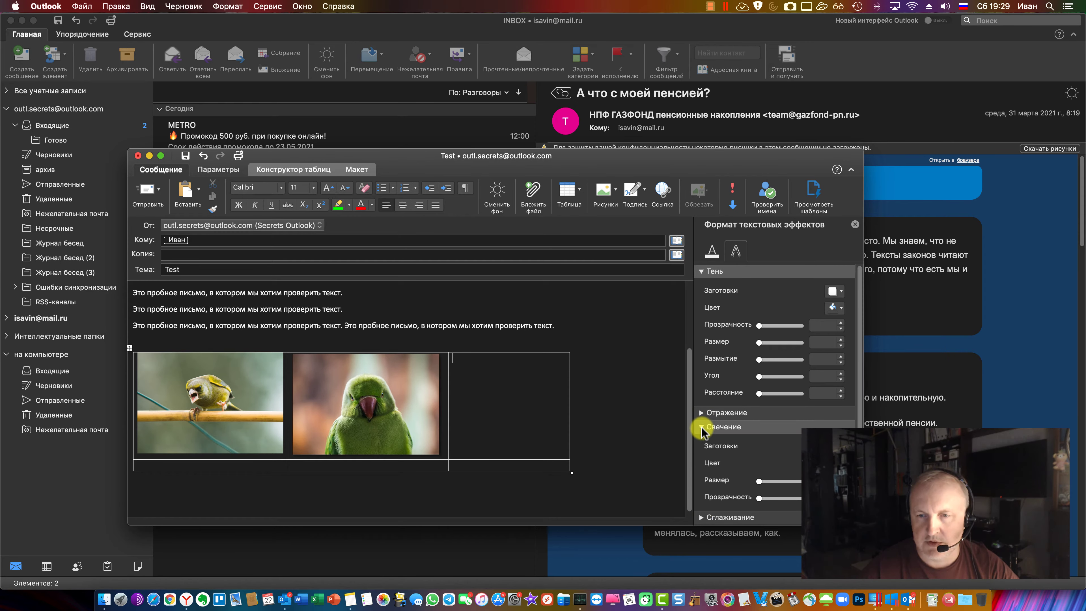
pyautogui.click(702, 427)
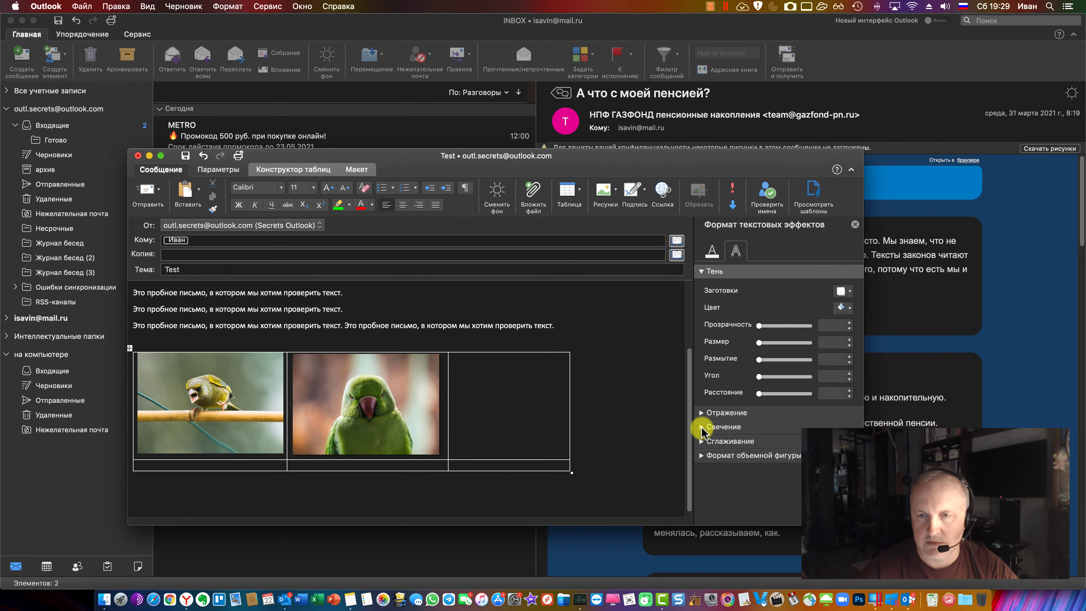
pyautogui.click(713, 252)
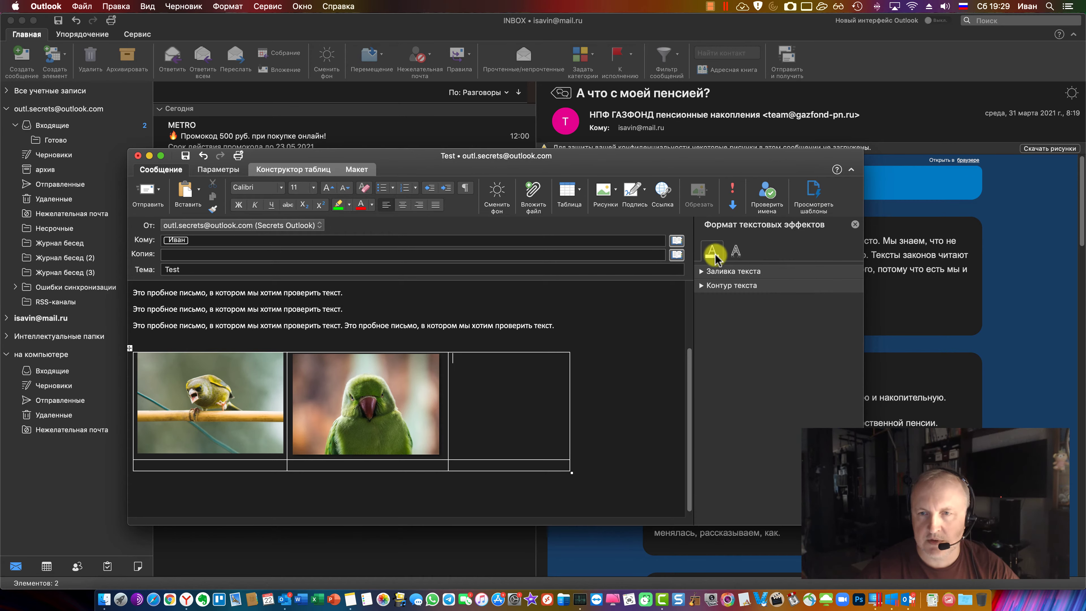
pyautogui.click(734, 252)
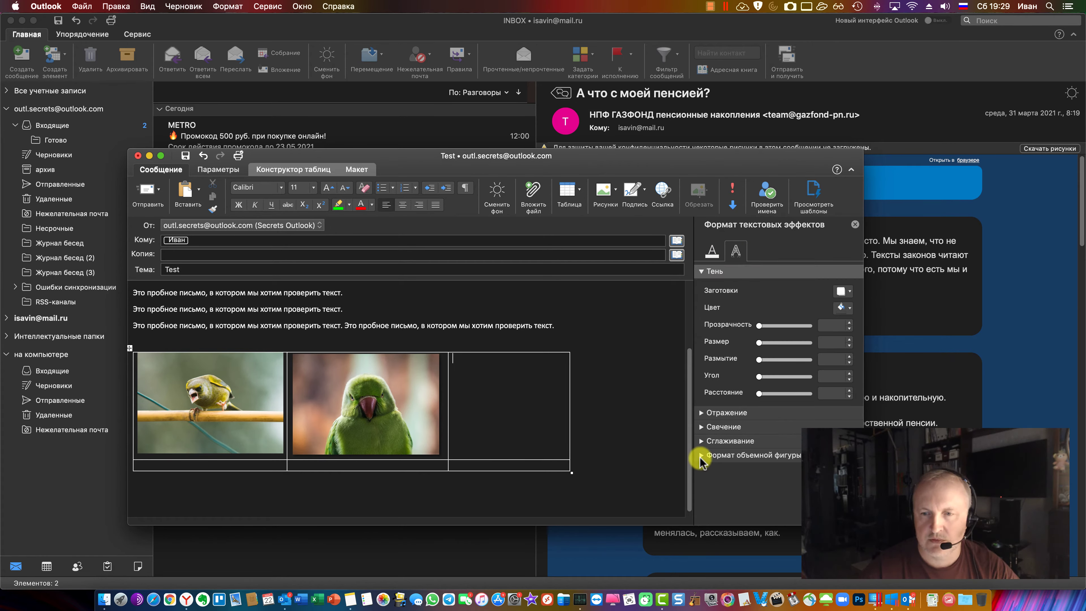
pyautogui.click(701, 456)
pyautogui.scroll(-3, 749, 443)
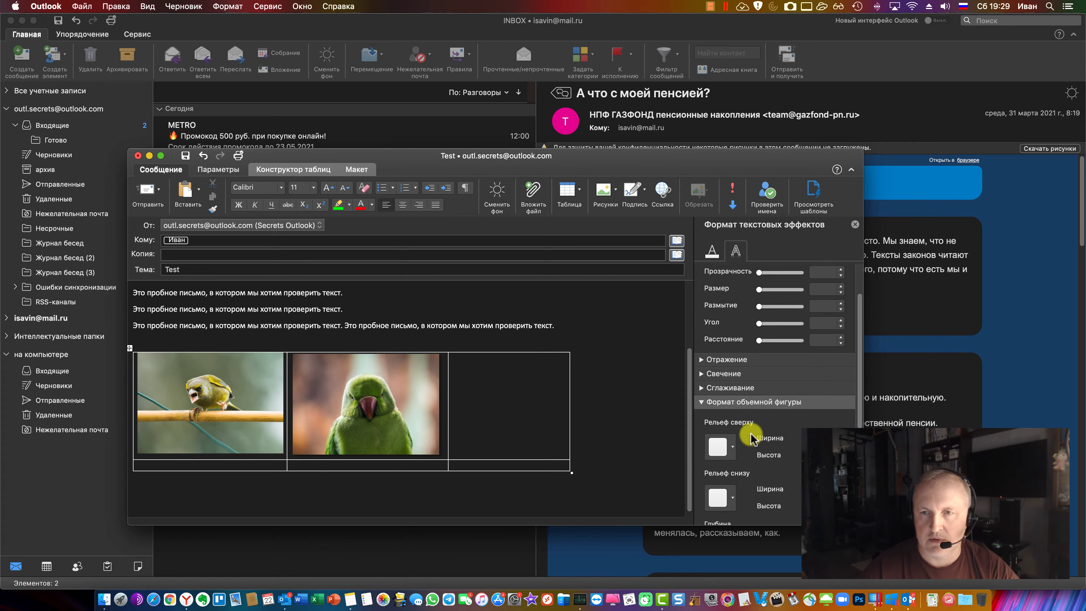
pyautogui.click(701, 402)
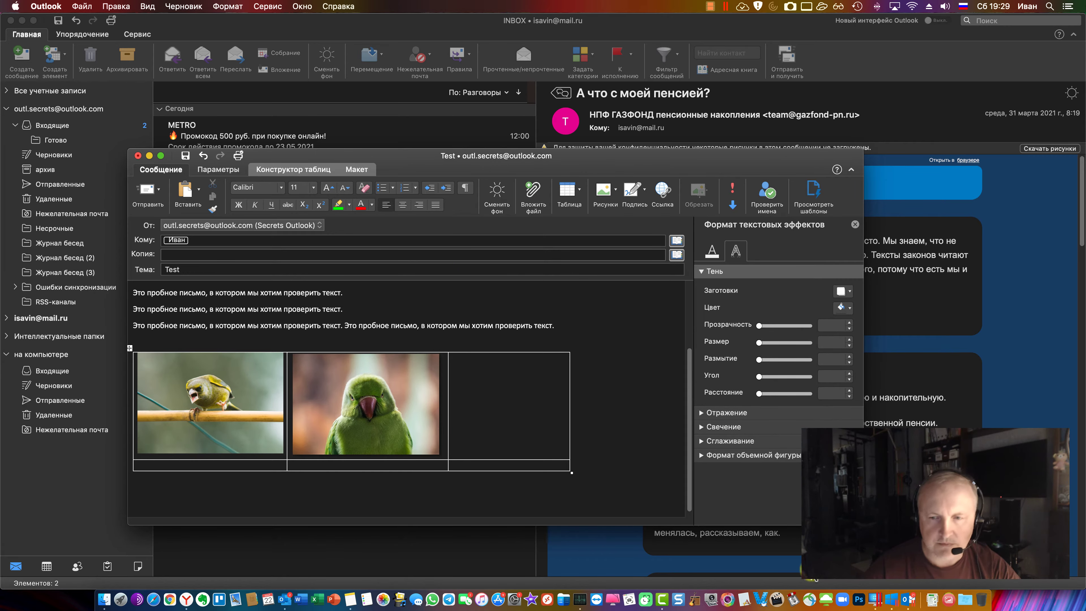
pyautogui.press('super+Tab')
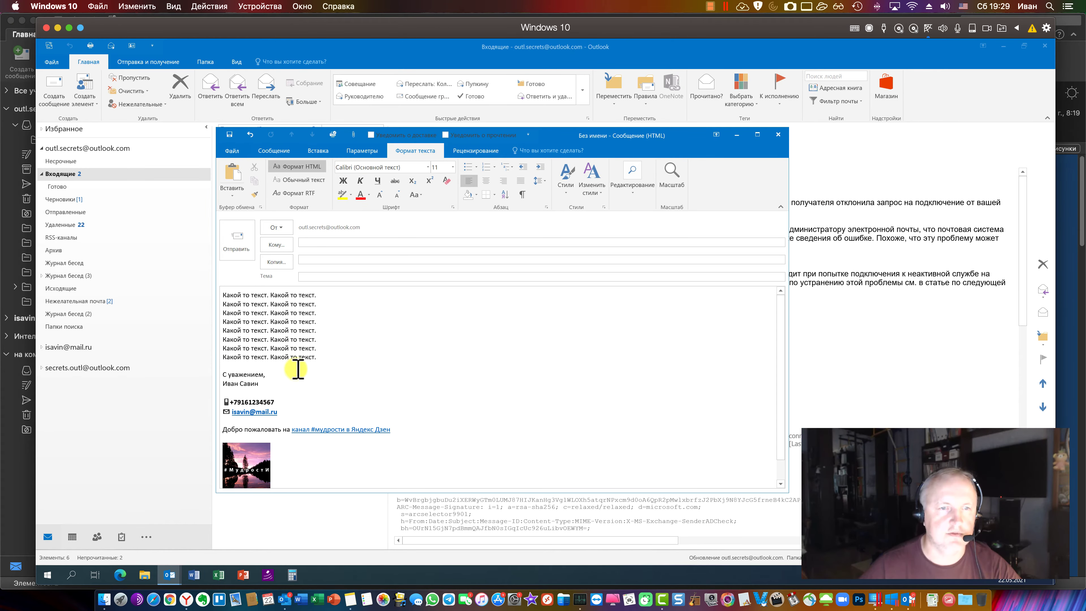
# Restore the blank lines above the signature and insert a one-row, three-column table
pyautogui.hotkey('ctrl', 'z')
pyautogui.click(319, 151)
pyautogui.click(357, 188)
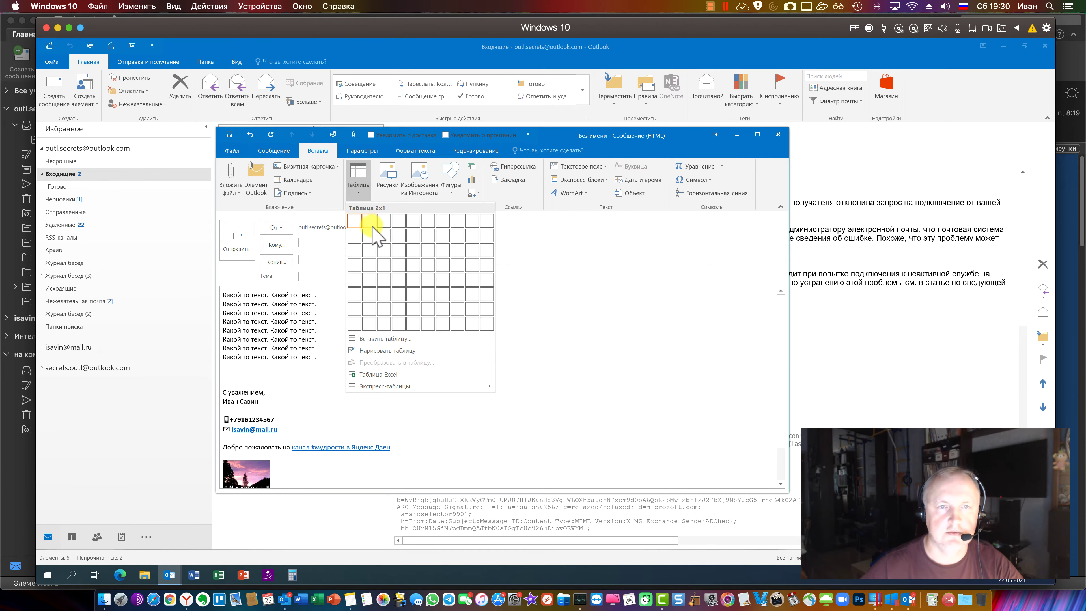
pyautogui.click(387, 231)
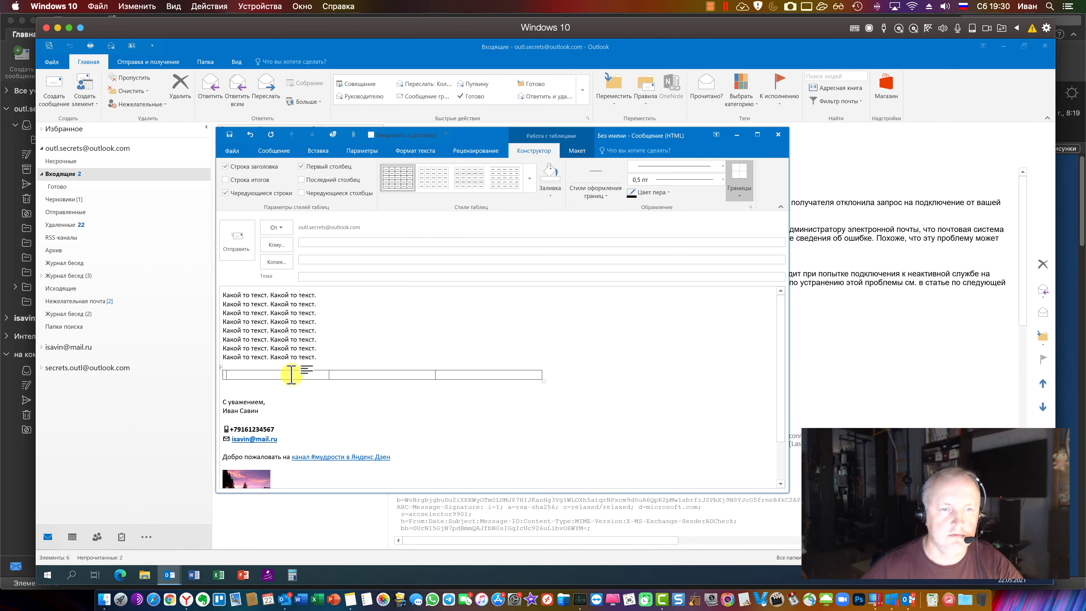
# Insert the Shutterstock mountain photo into the first cell and shrink it to fit, then return to Mac Outlook
pyautogui.click(391, 190)
pyautogui.doubleClick(420, 200)
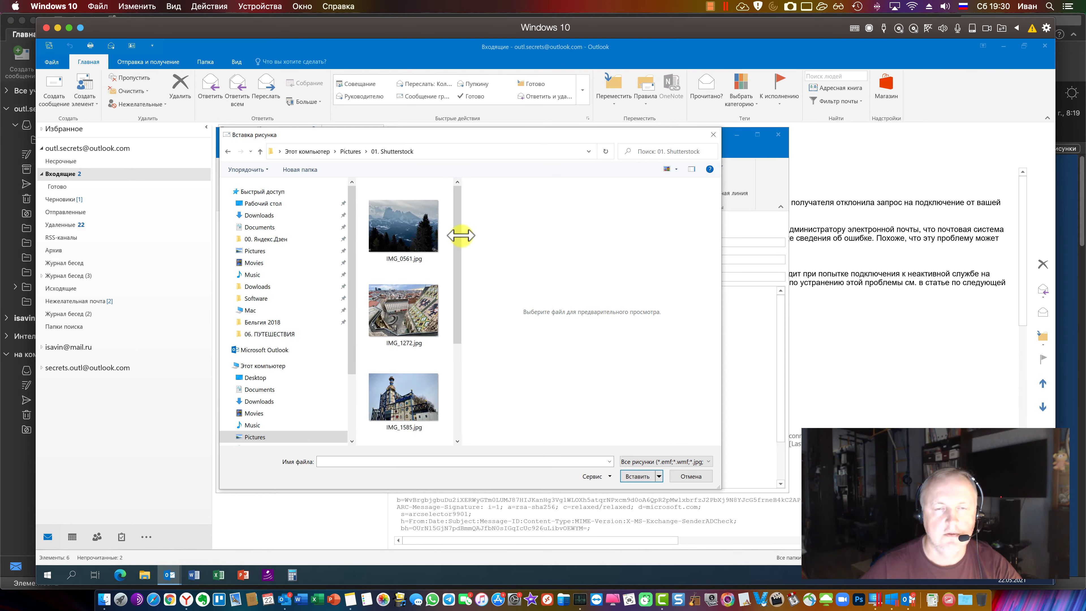
pyautogui.doubleClick(417, 231)
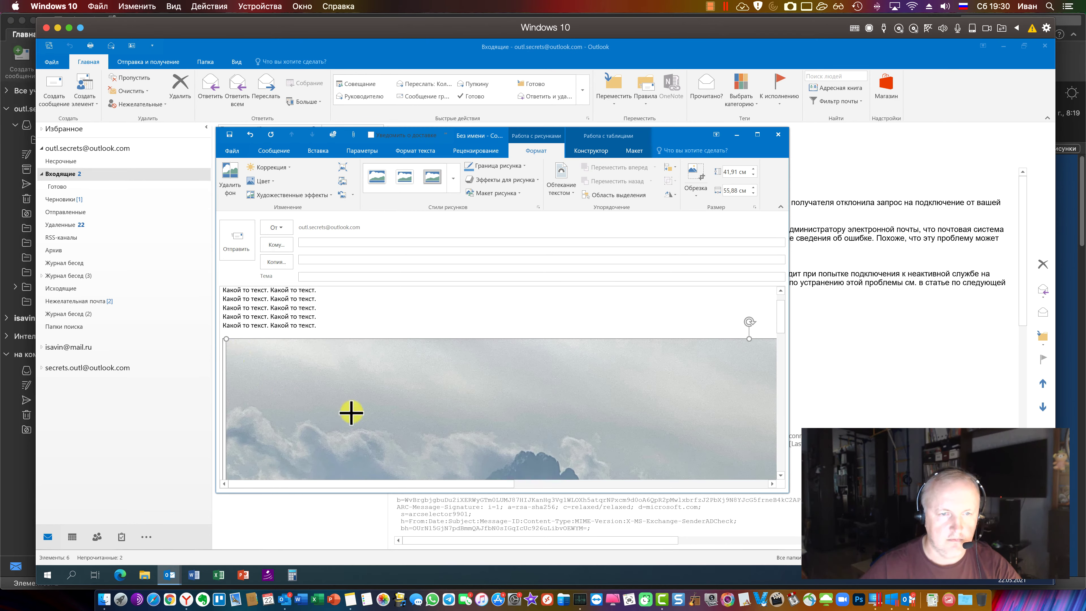
pyautogui.moveTo(226, 339); pyautogui.dragTo(226, 288)
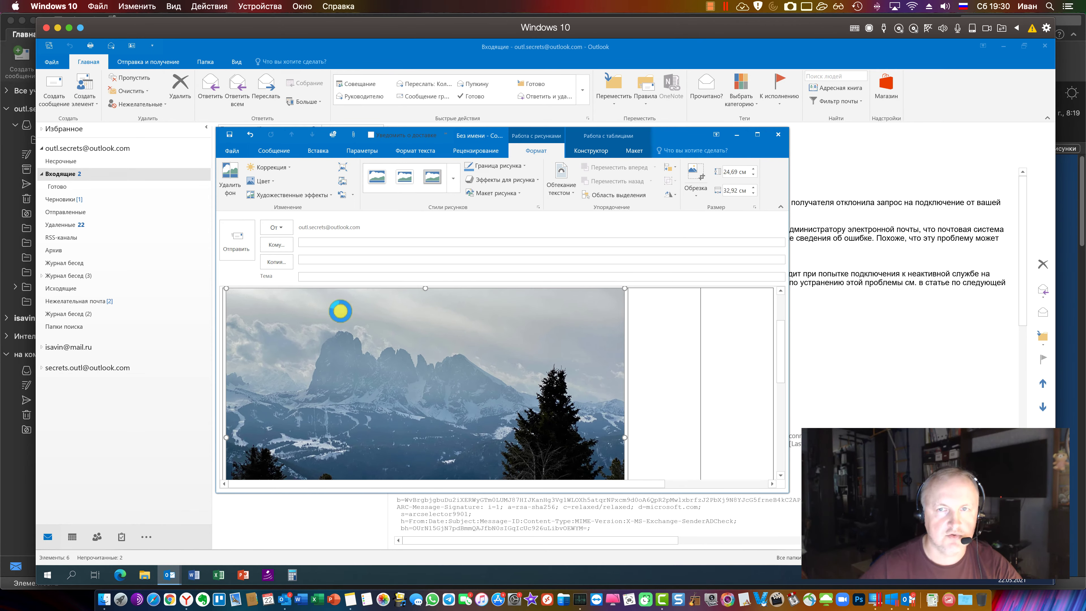
pyautogui.moveTo(234, 296); pyautogui.dragTo(518, 399)
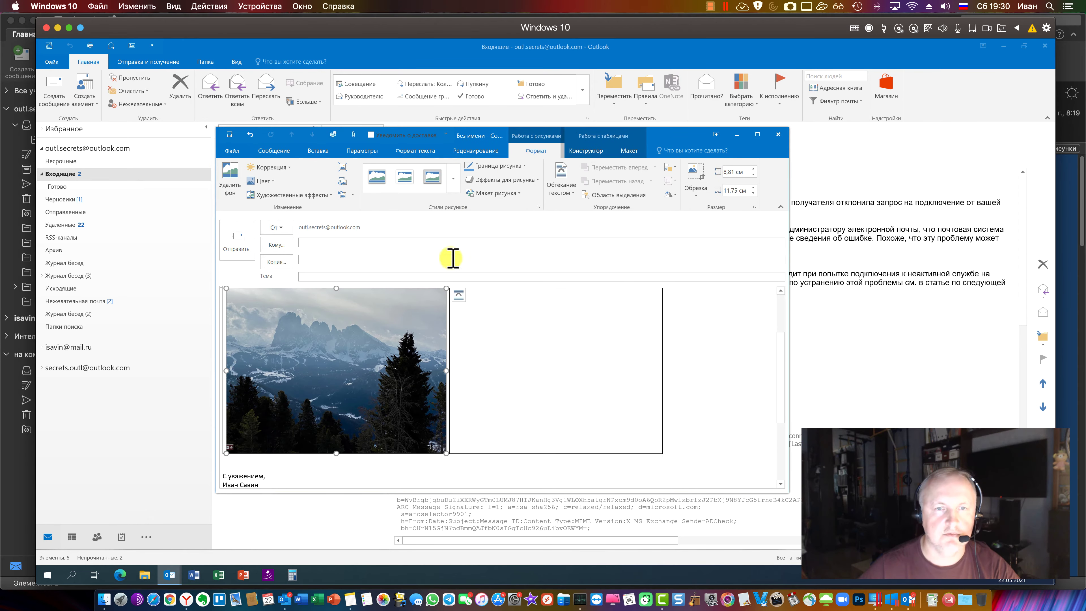
pyautogui.click(452, 178)
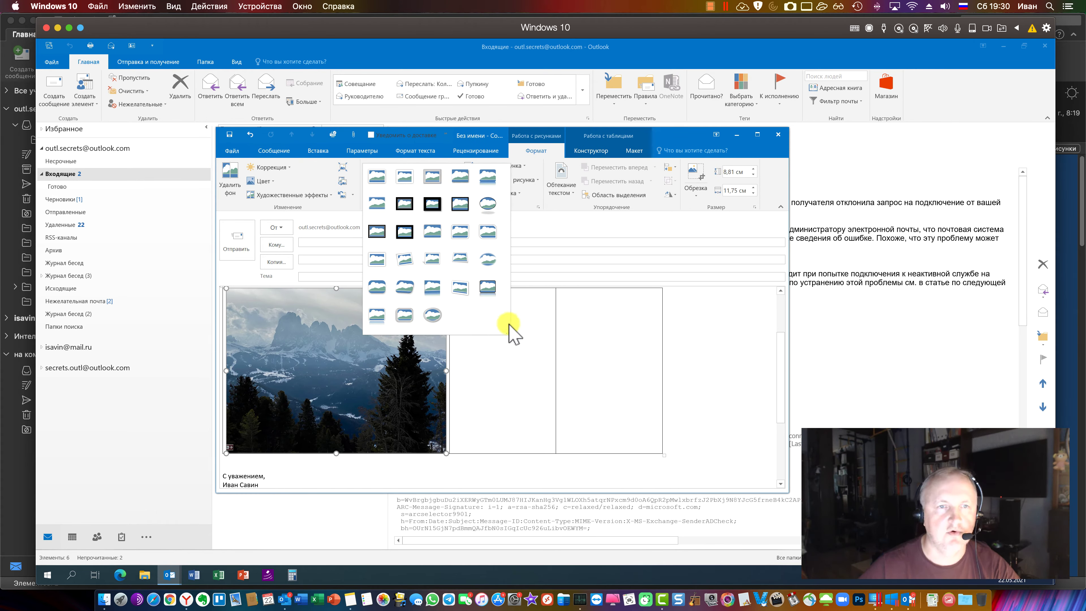
pyautogui.click(571, 341)
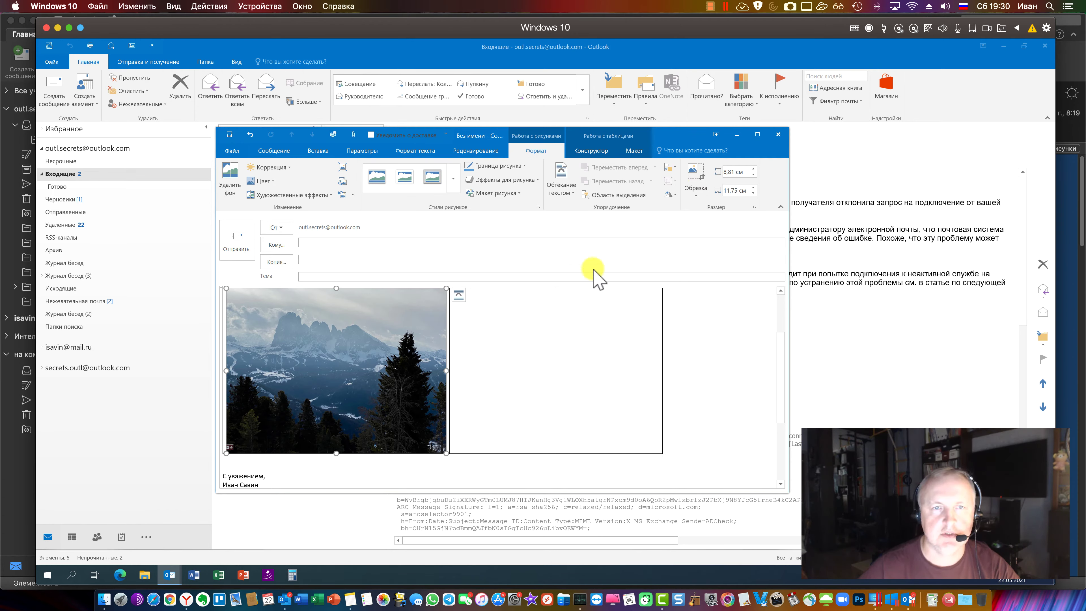
pyautogui.click(263, 596)
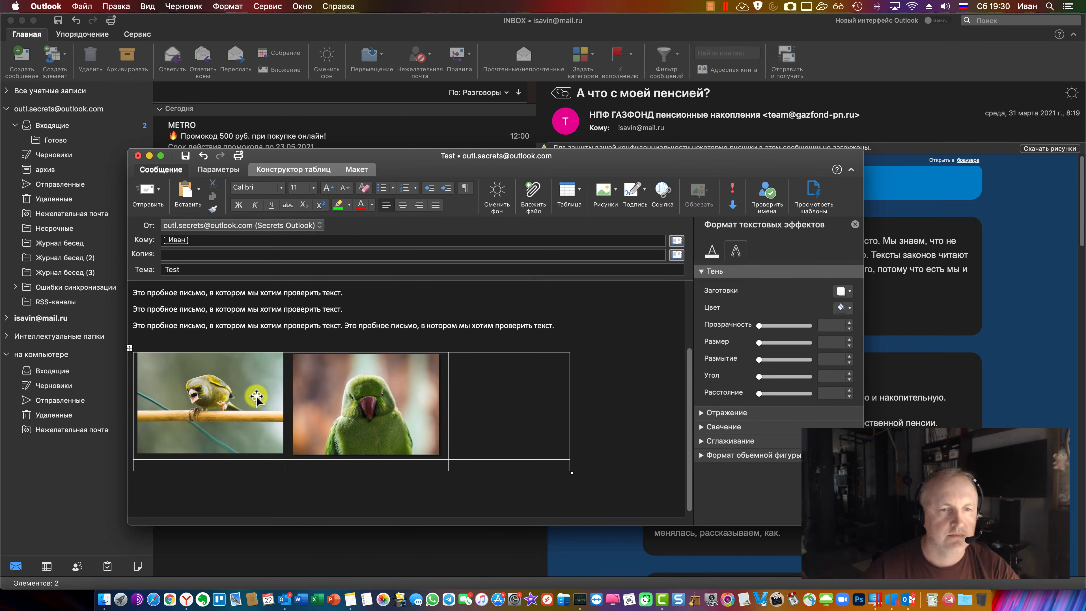
# Select the whole photo table and centre its cell content vertically
pyautogui.click(333, 396)
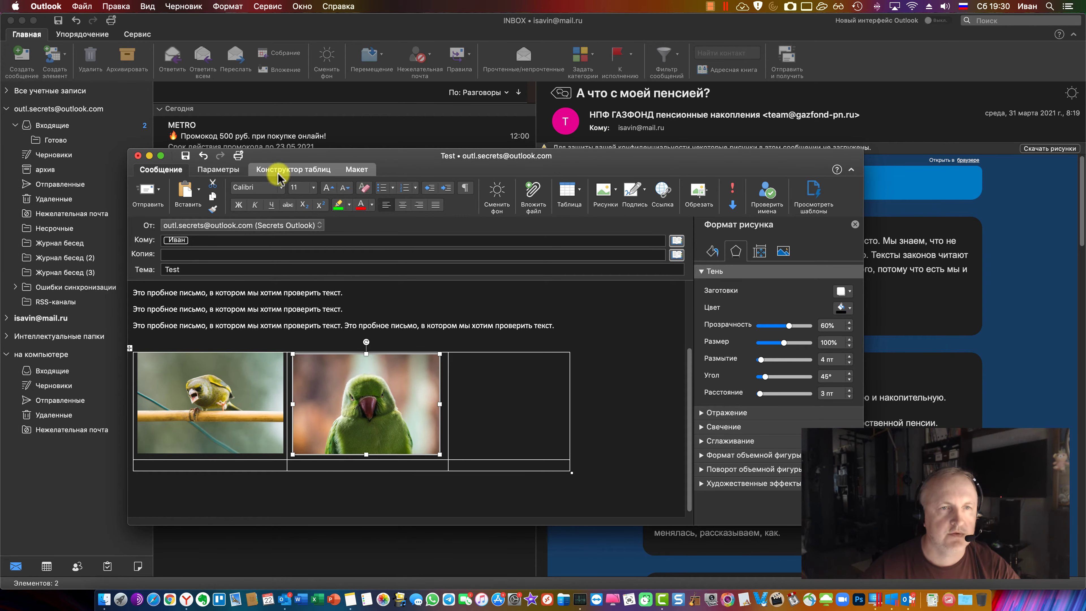
pyautogui.click(312, 174)
pyautogui.click(359, 171)
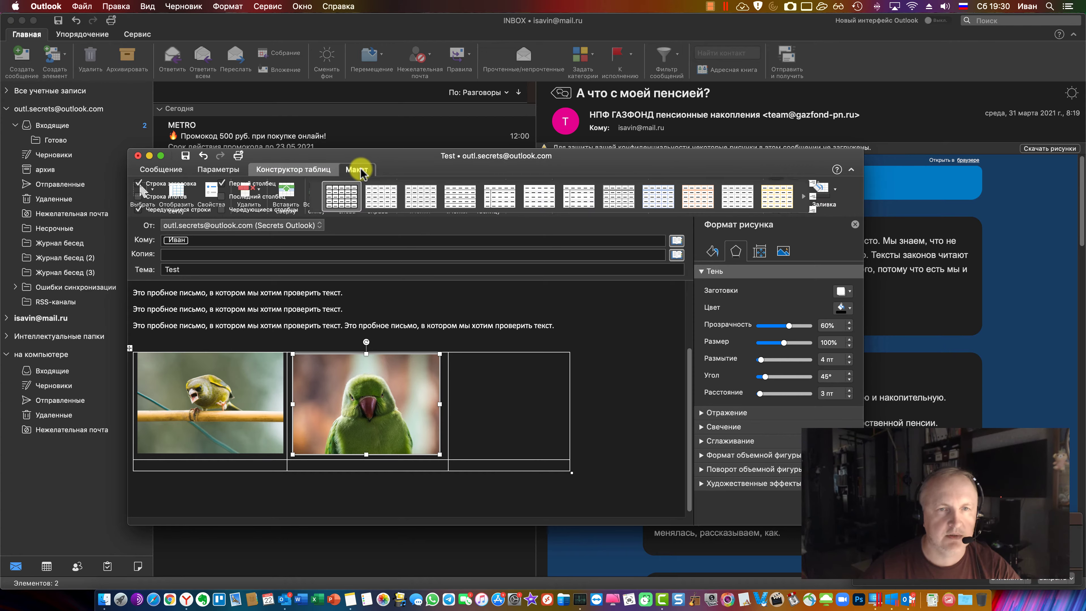
pyautogui.click(130, 347)
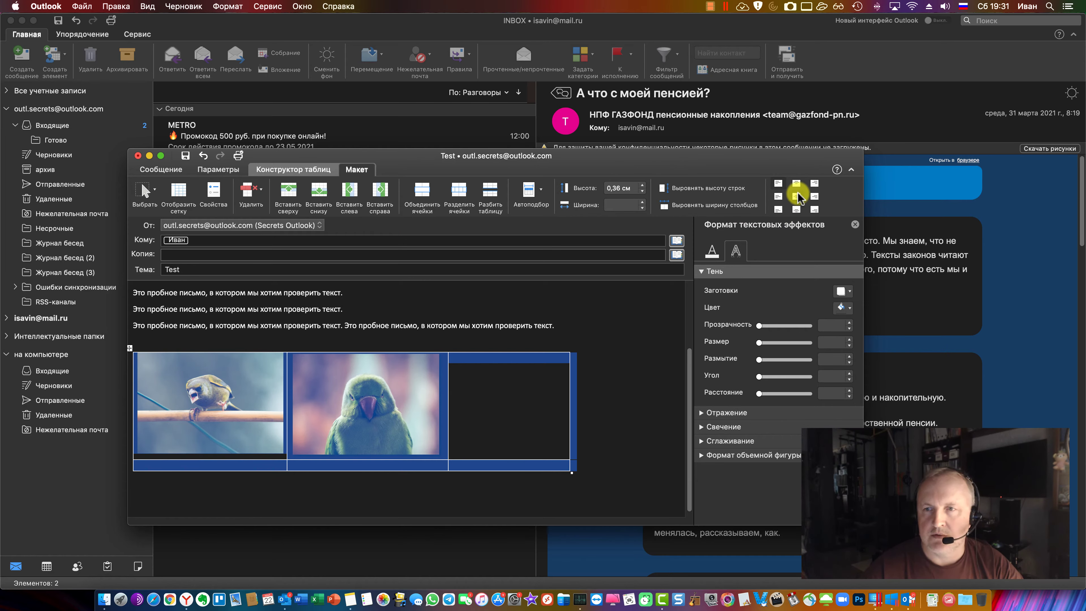
pyautogui.click(797, 196)
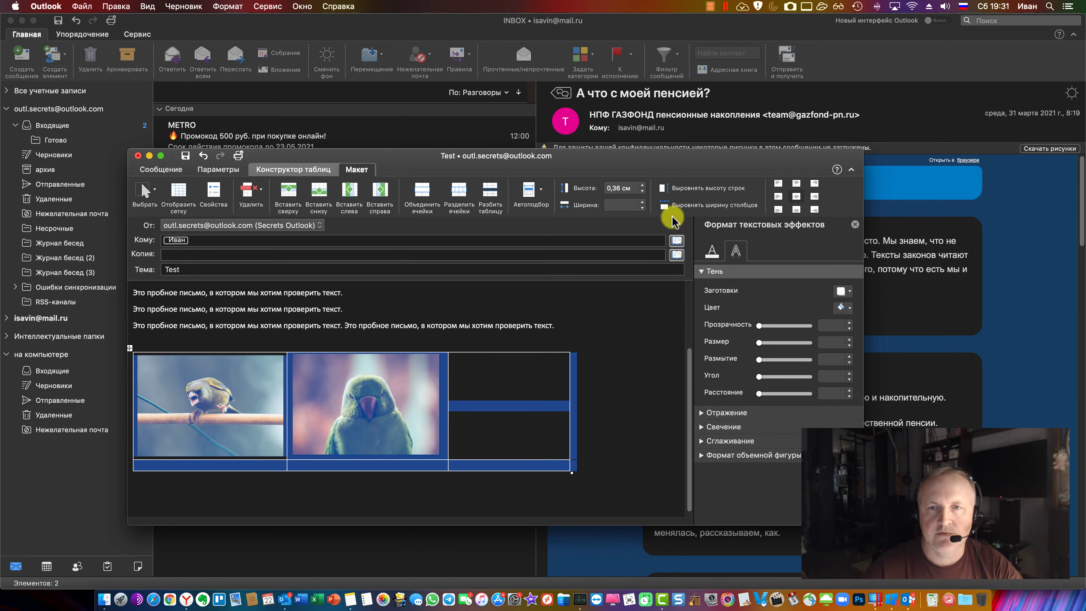
# Browse the Autofit choices and table styles gallery without changes, then open the table's context menu
pyautogui.click(542, 189)
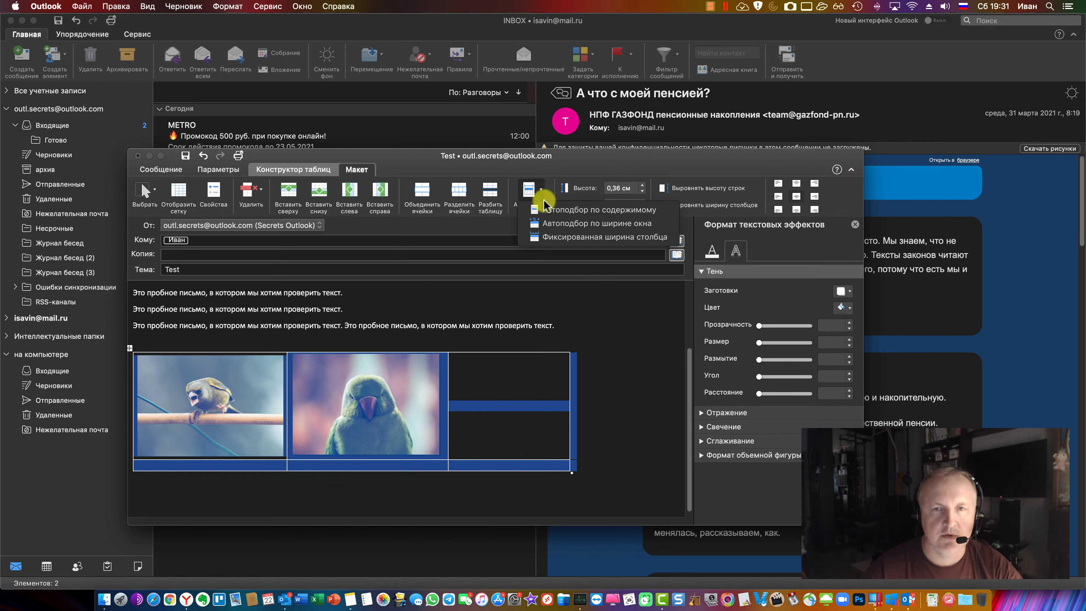
pyautogui.click(542, 190)
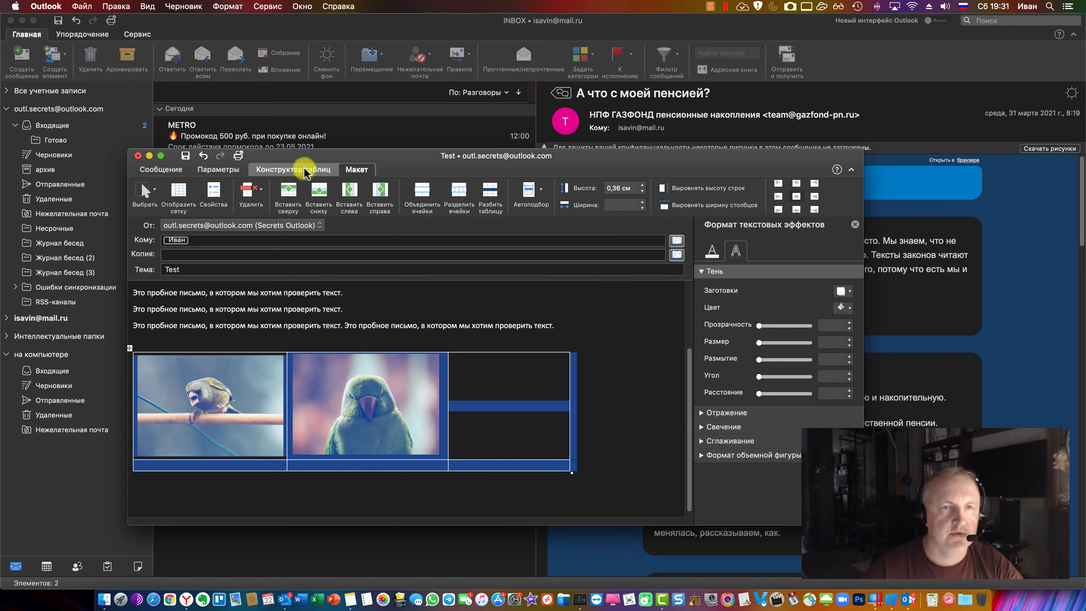
pyautogui.click(296, 169)
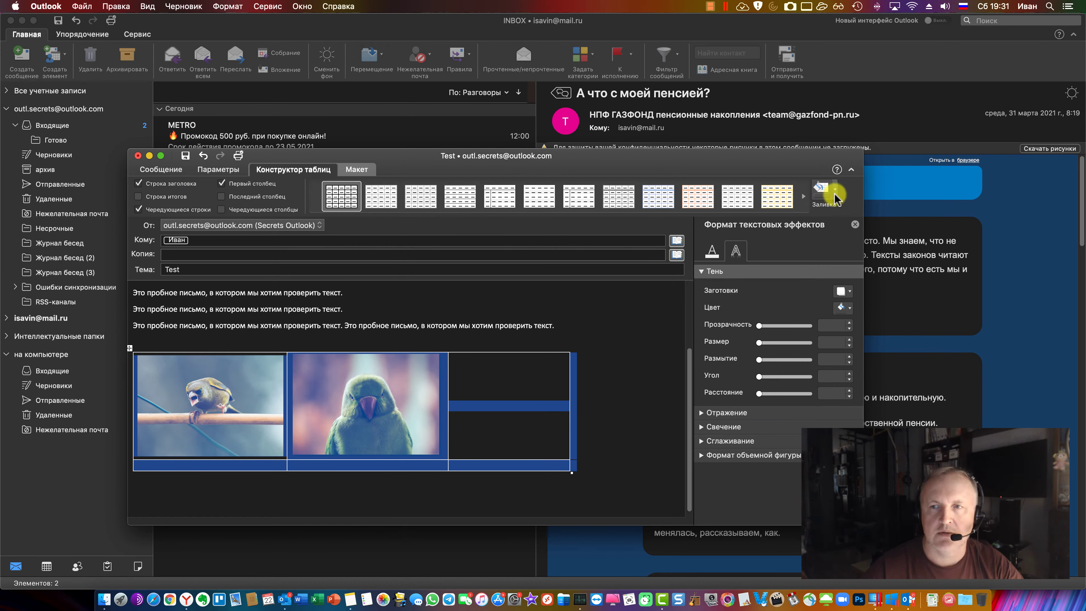
pyautogui.click(346, 170)
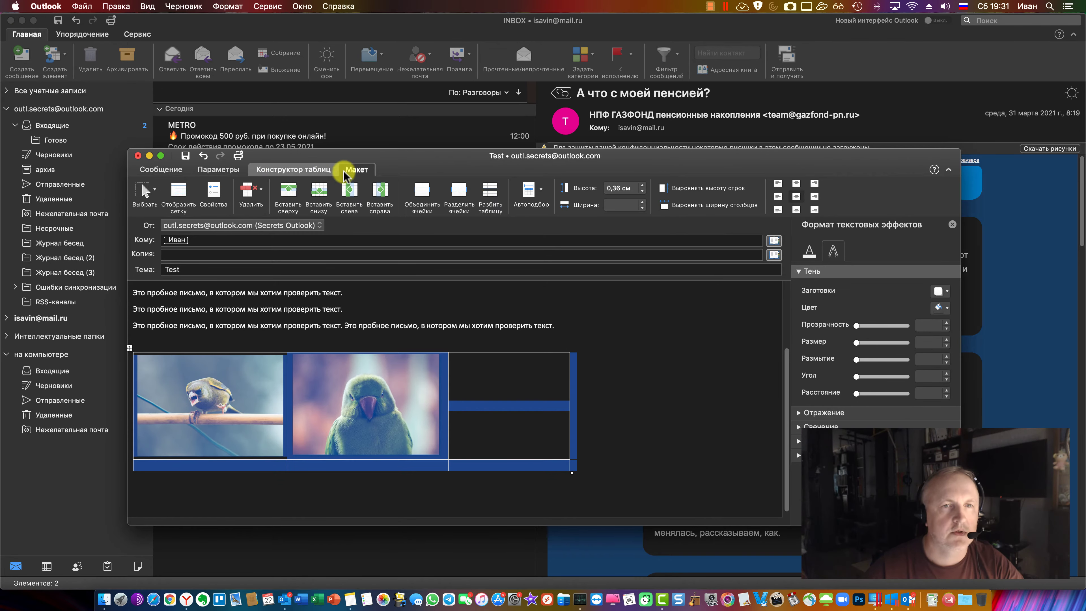
pyautogui.click(302, 171)
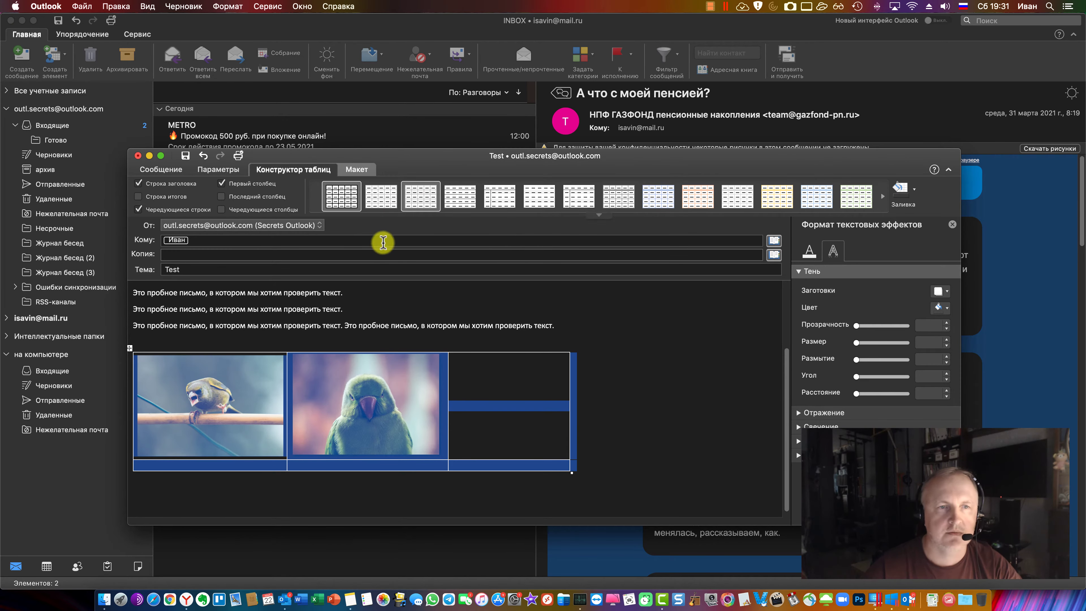
pyautogui.click(597, 217)
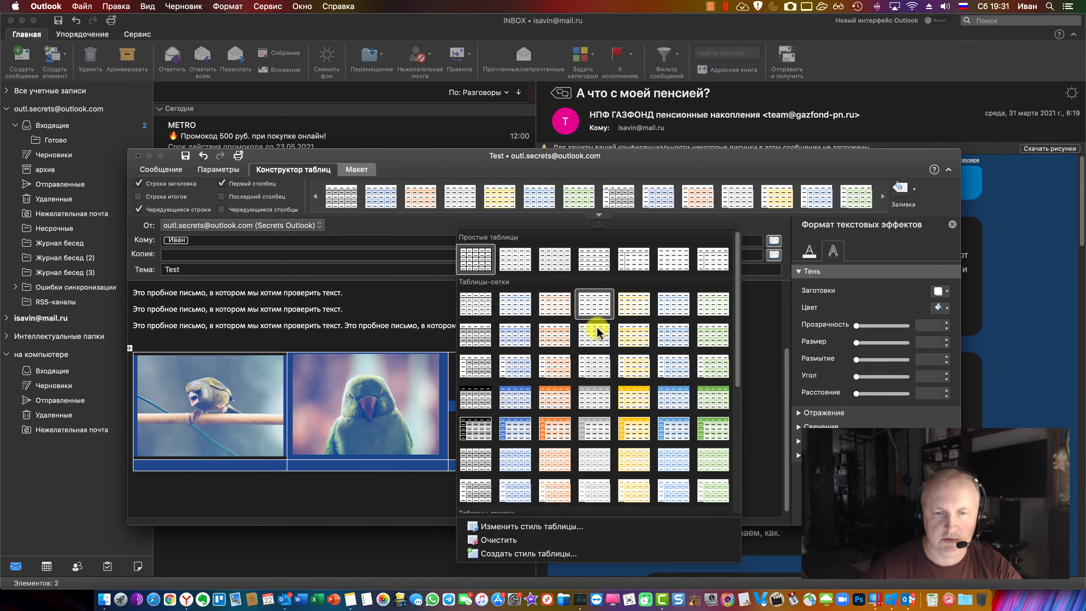
pyautogui.click(499, 540)
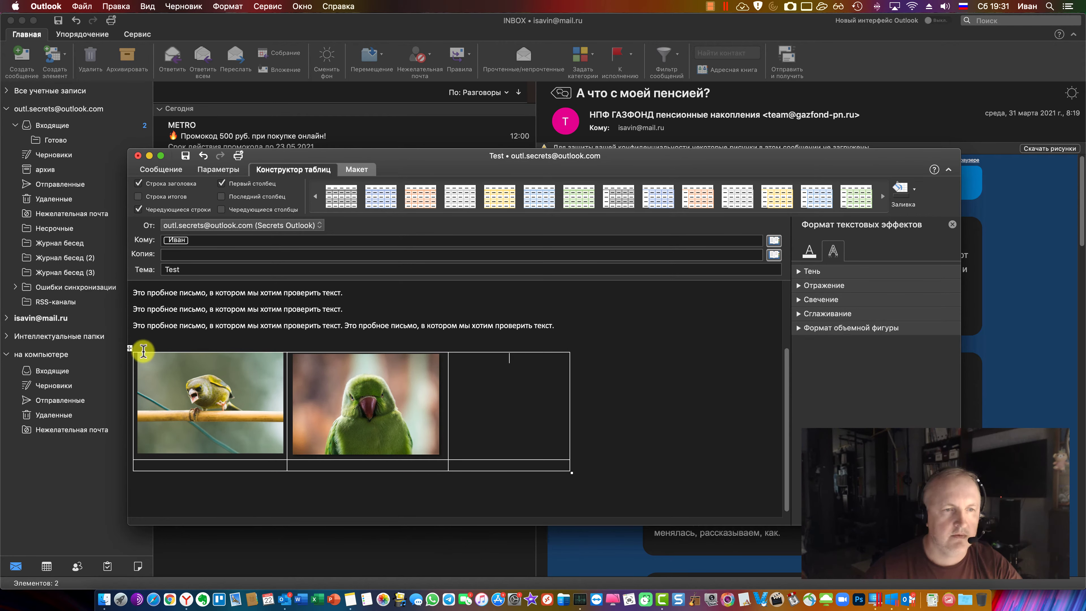
pyautogui.click(131, 349)
pyautogui.rightClick(131, 349)
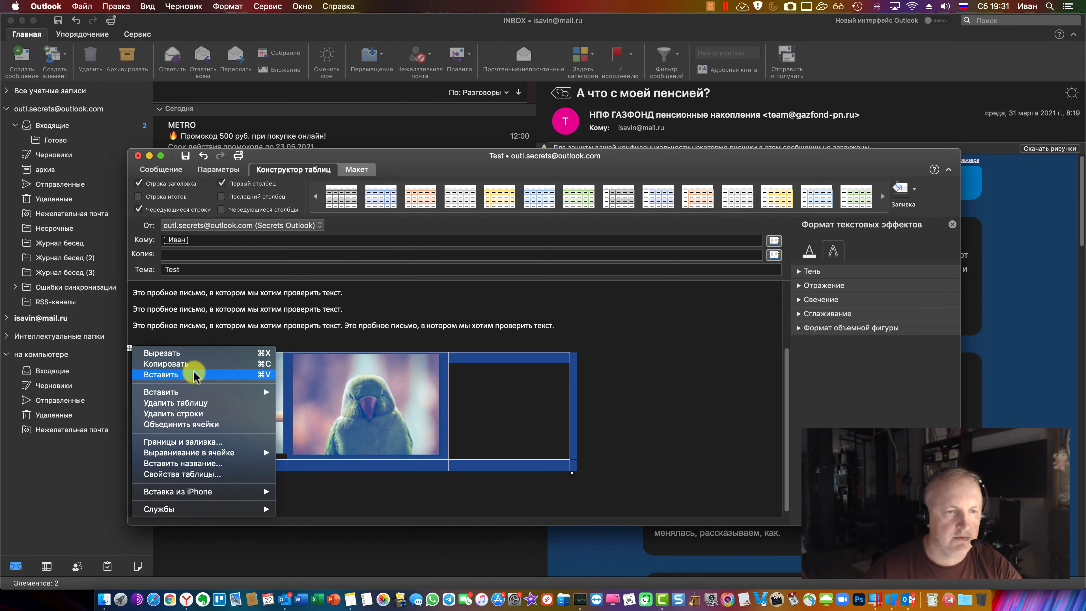
# Apply table border settings to drop the blue borders and shading, then check fill colours and Layout
pyautogui.press('Escape')
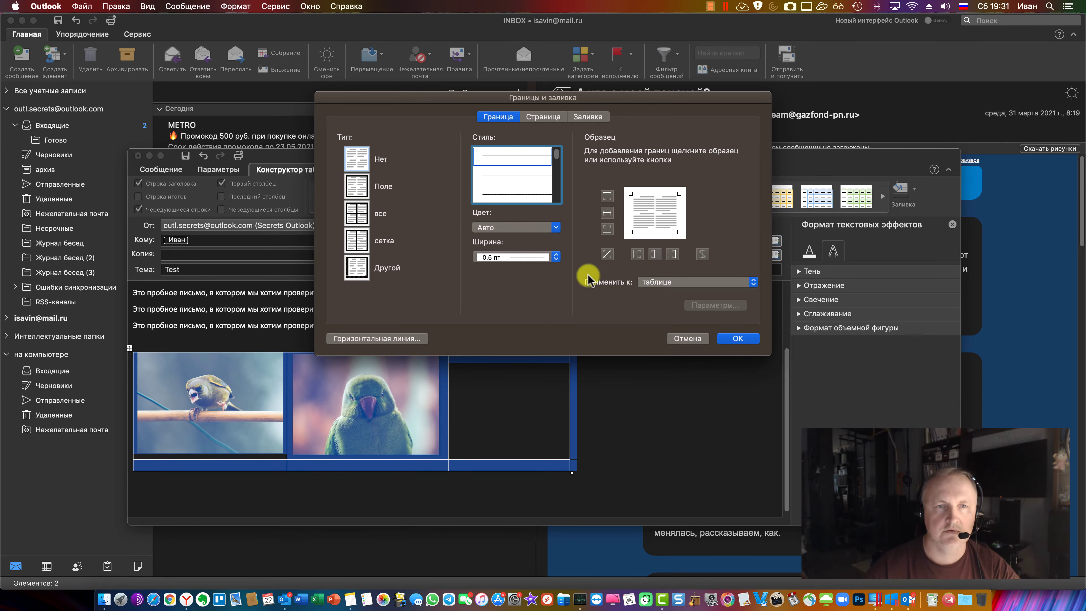
pyautogui.click(736, 338)
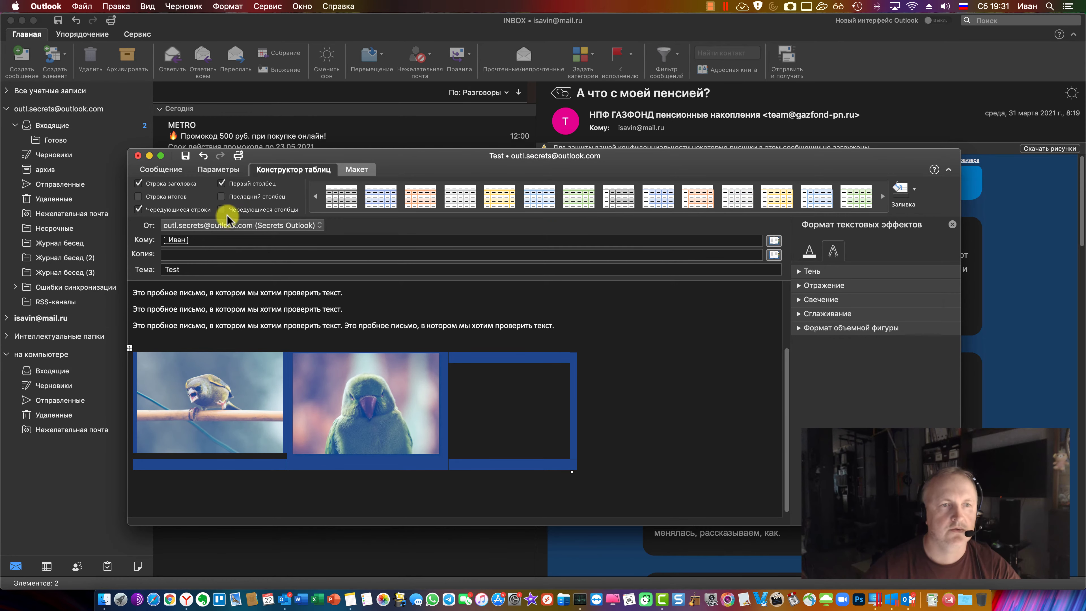
pyautogui.click(914, 189)
pyautogui.click(914, 190)
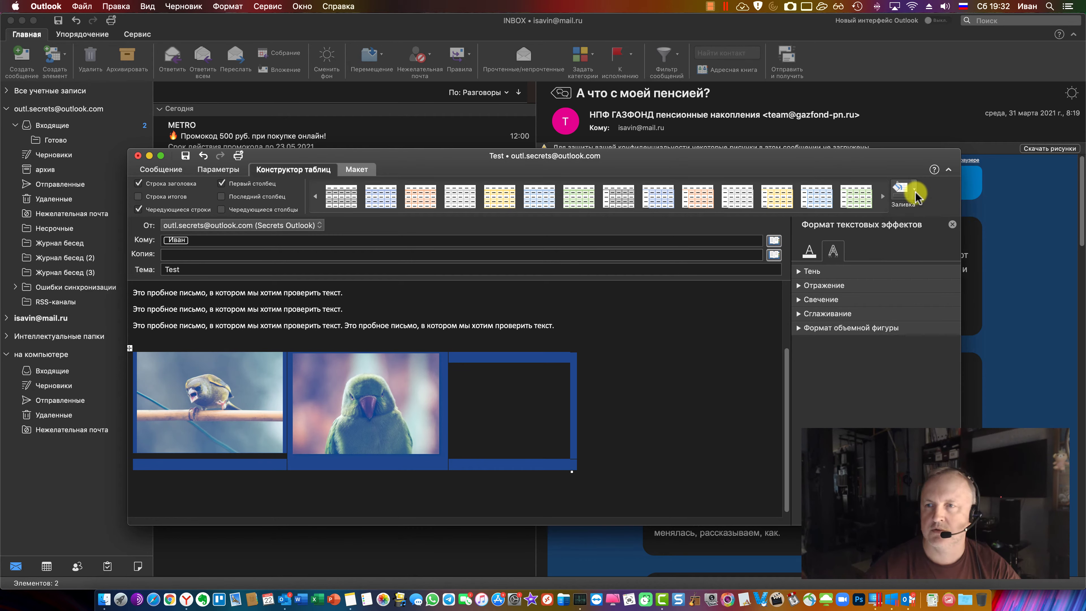
pyautogui.click(358, 169)
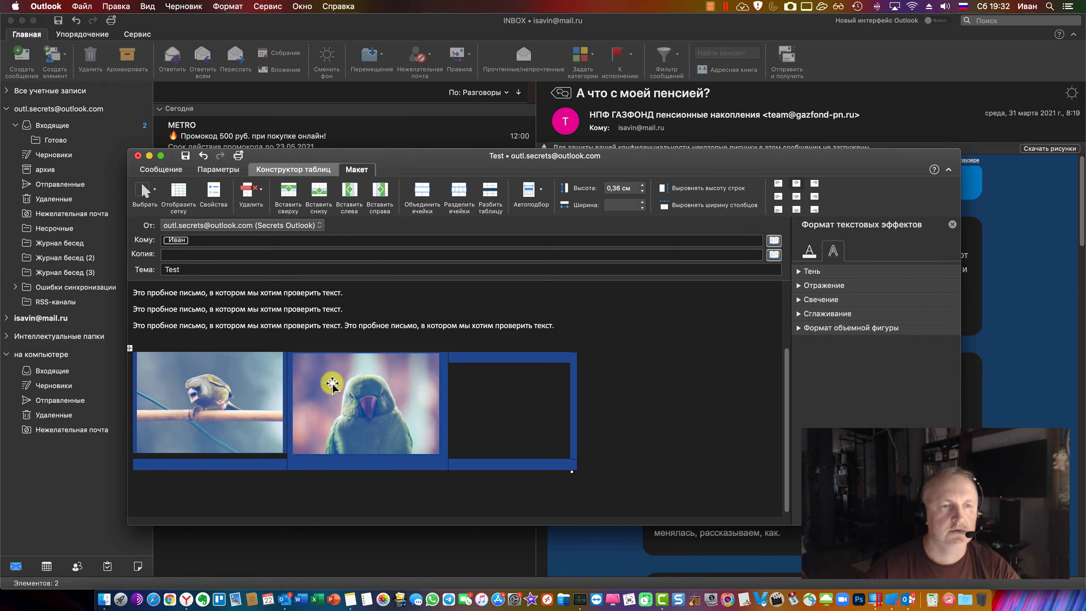
pyautogui.click(567, 409)
# Inspect the bird picture's Size and Position settings without changes, then switch to the Windows 10 draft
pyautogui.click(360, 394)
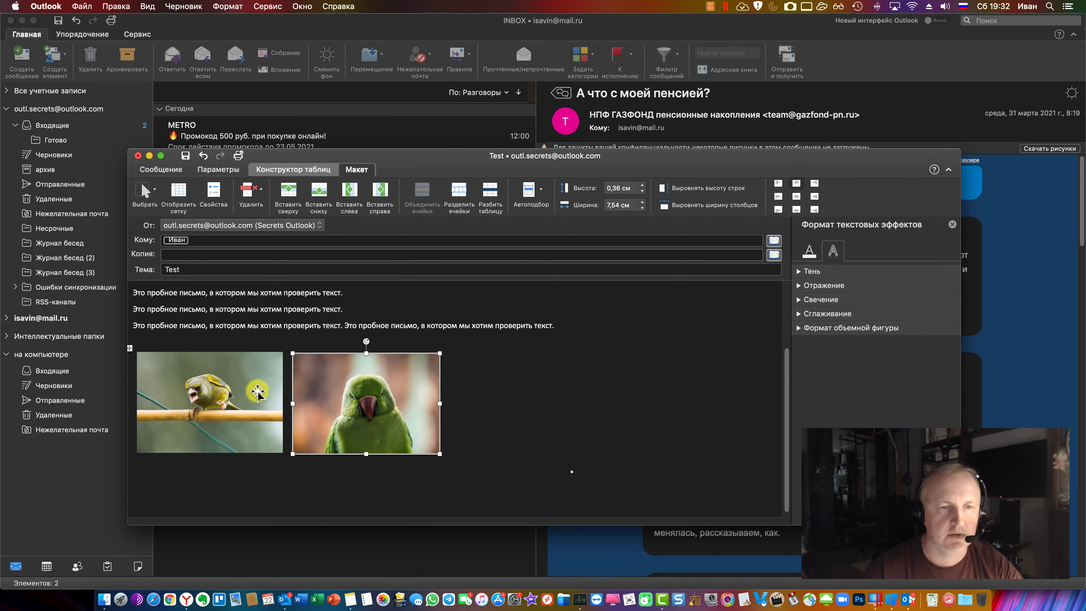
pyautogui.click(273, 400)
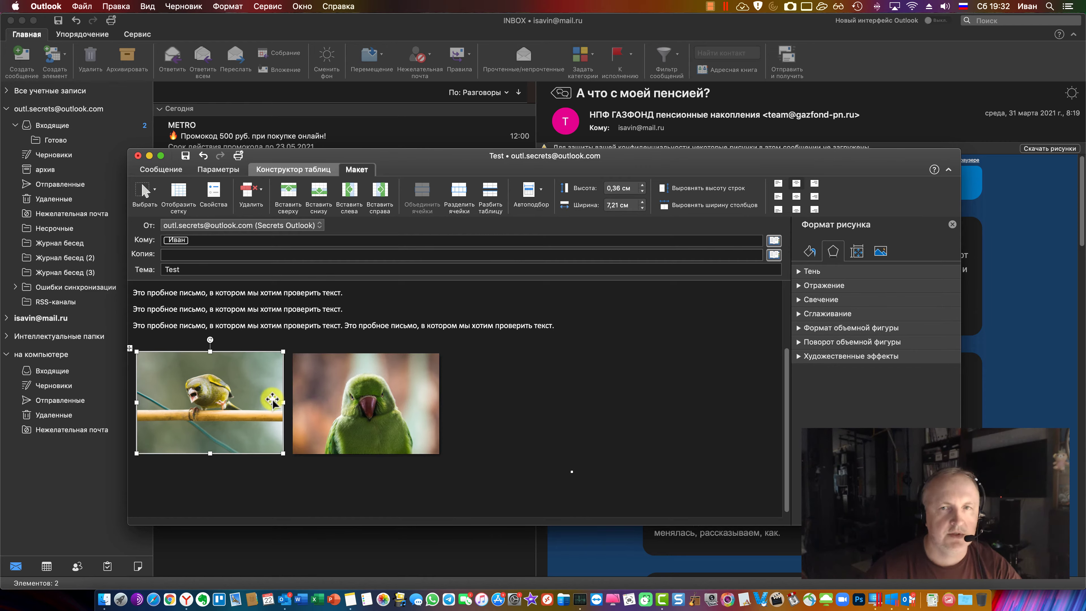
pyautogui.rightClick(250, 403)
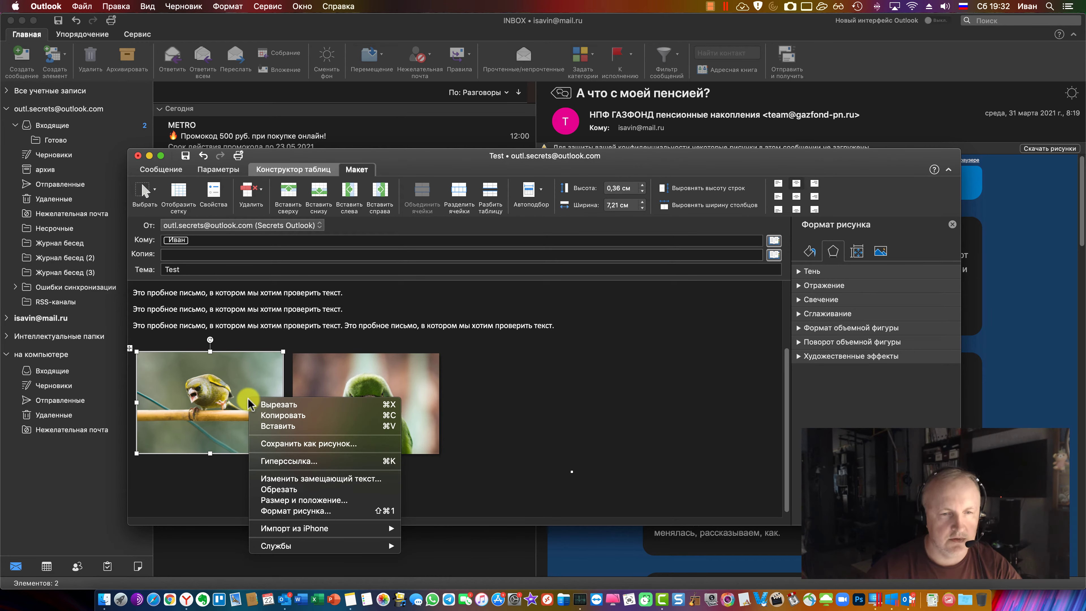
pyautogui.click(387, 500)
pyautogui.click(578, 105)
pyautogui.click(509, 104)
pyautogui.click(686, 373)
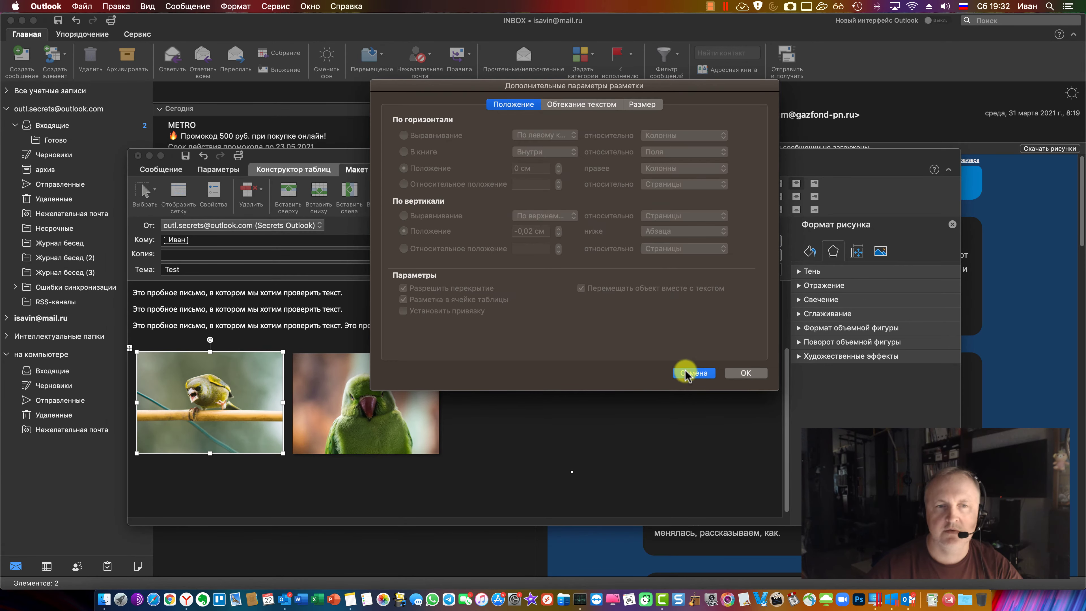
pyautogui.click(381, 399)
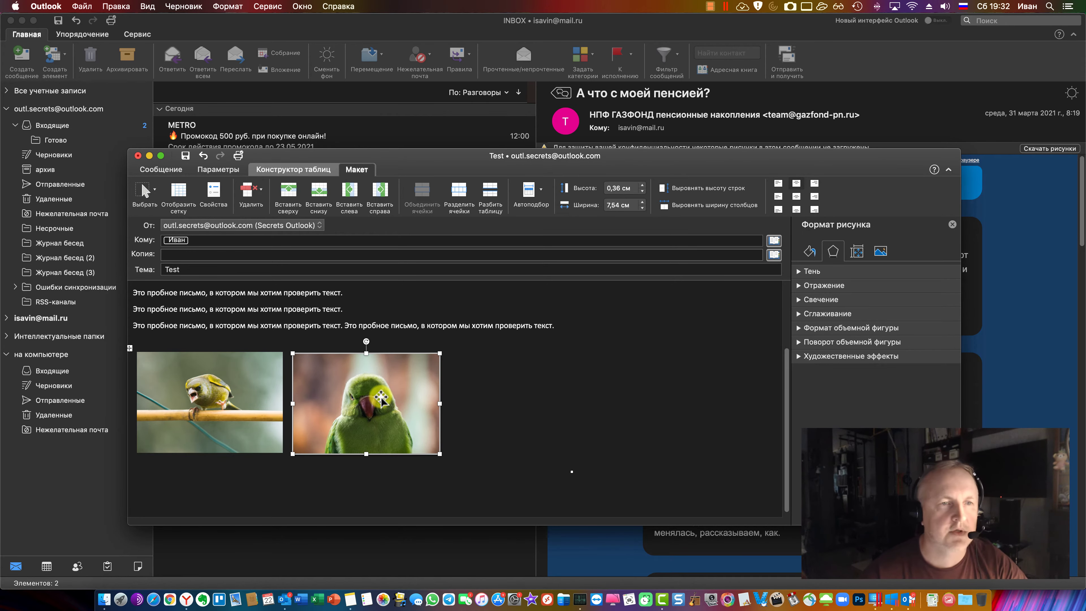
pyautogui.click(892, 600)
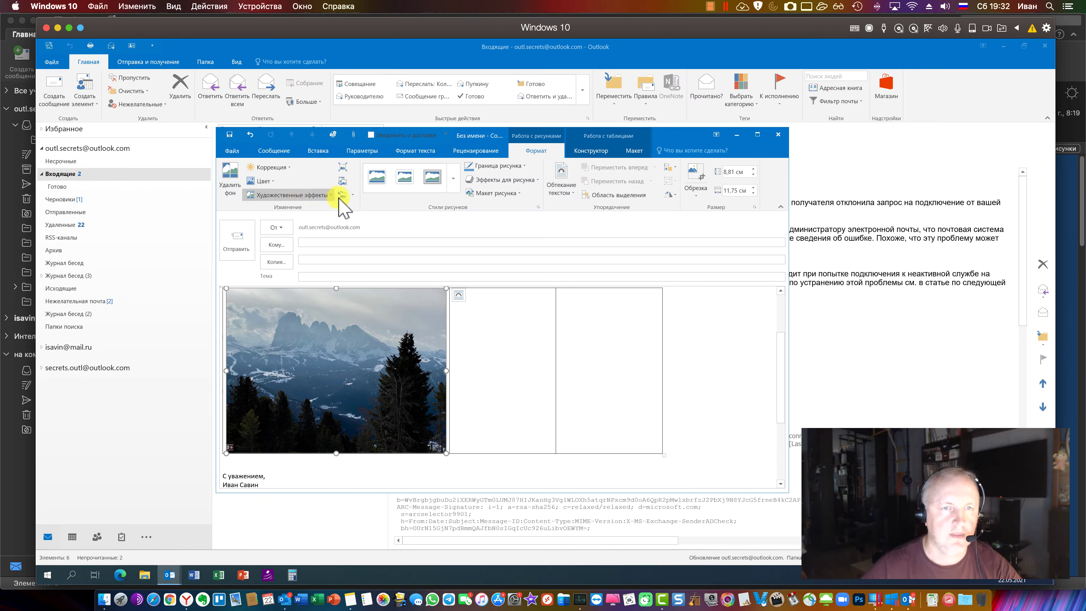
# Compress the mountain photo with Compress Pictures, then return to the Mac Outlook draft
pyautogui.click(342, 167)
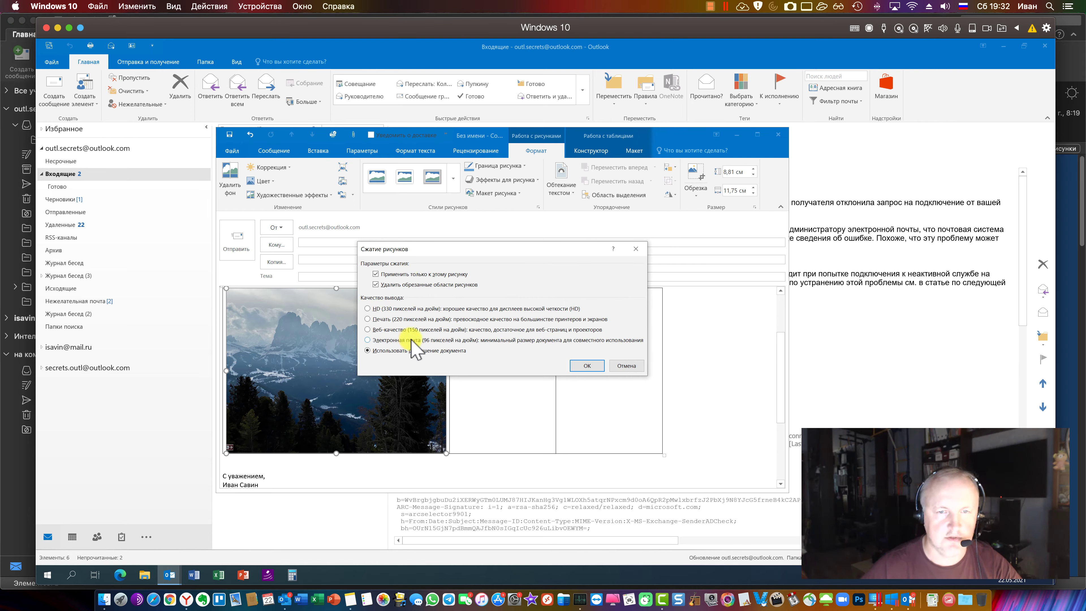
pyautogui.click(588, 366)
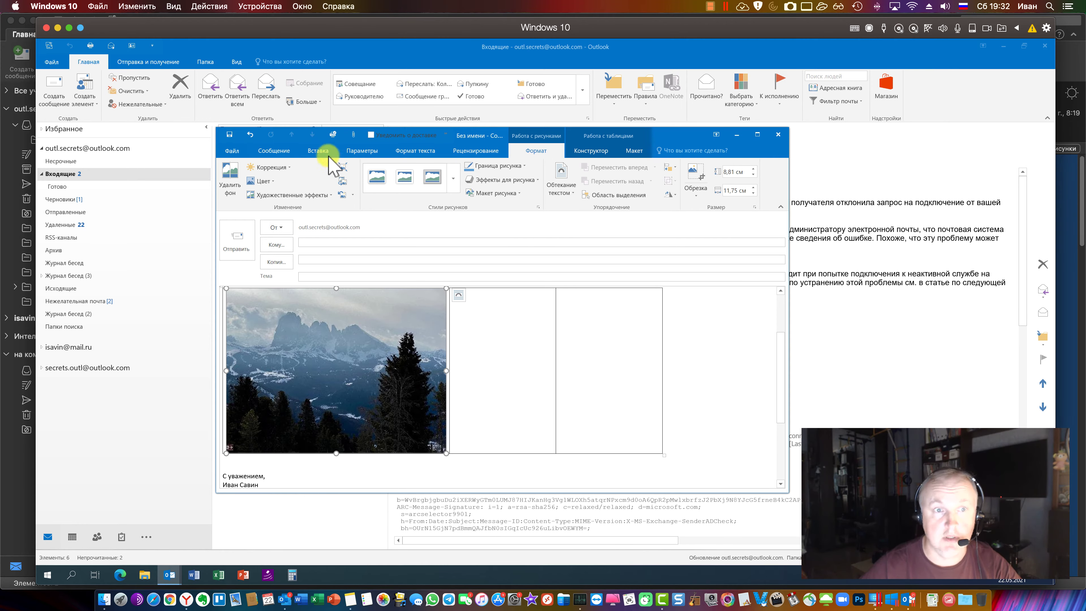
pyautogui.click(284, 599)
pyautogui.click(518, 391)
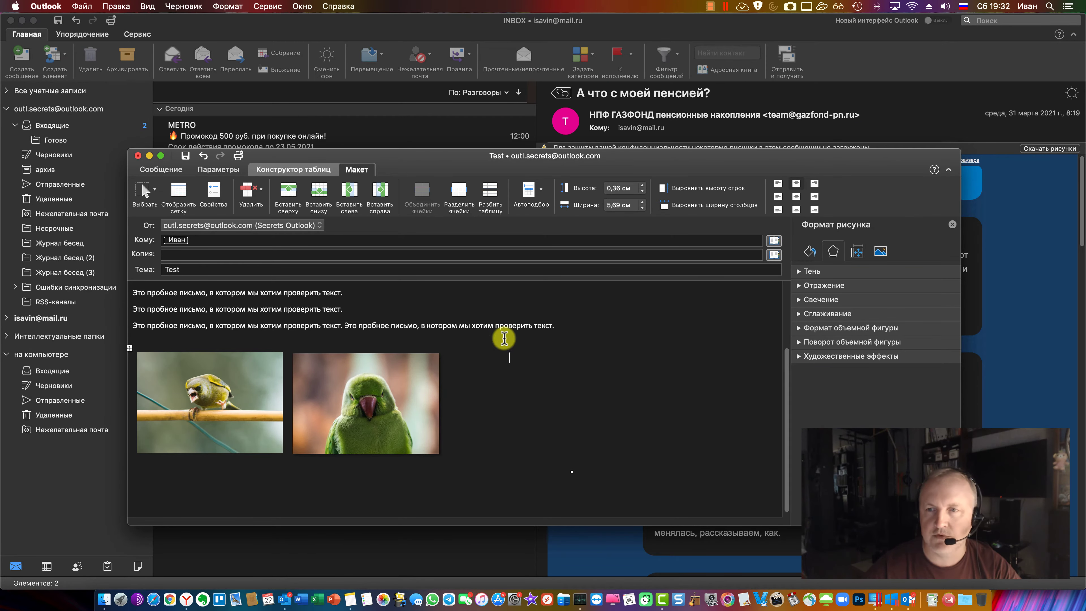
# With the bird picture selected, review the Options, Table Design and Layout tabs and Autofit choices
pyautogui.click(496, 325)
pyautogui.press('super+z')
pyautogui.press('super+z')
pyautogui.press('super+z')
pyautogui.press('super+y')
pyautogui.press('super+y')
pyautogui.press('super+y')
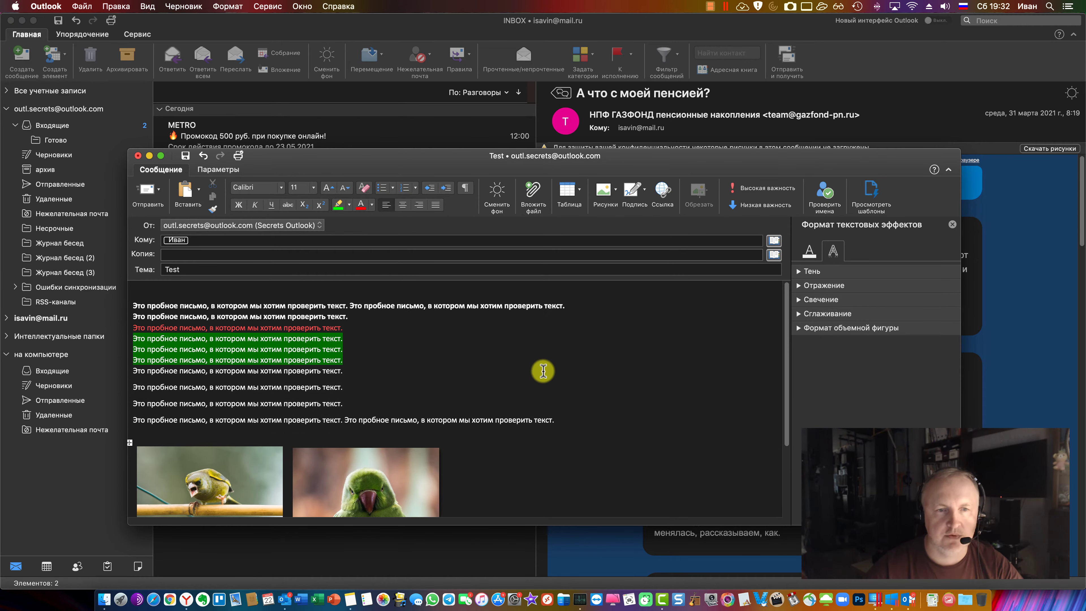
pyautogui.press('super+z')
pyautogui.press('super+z')
pyautogui.press('super+z')
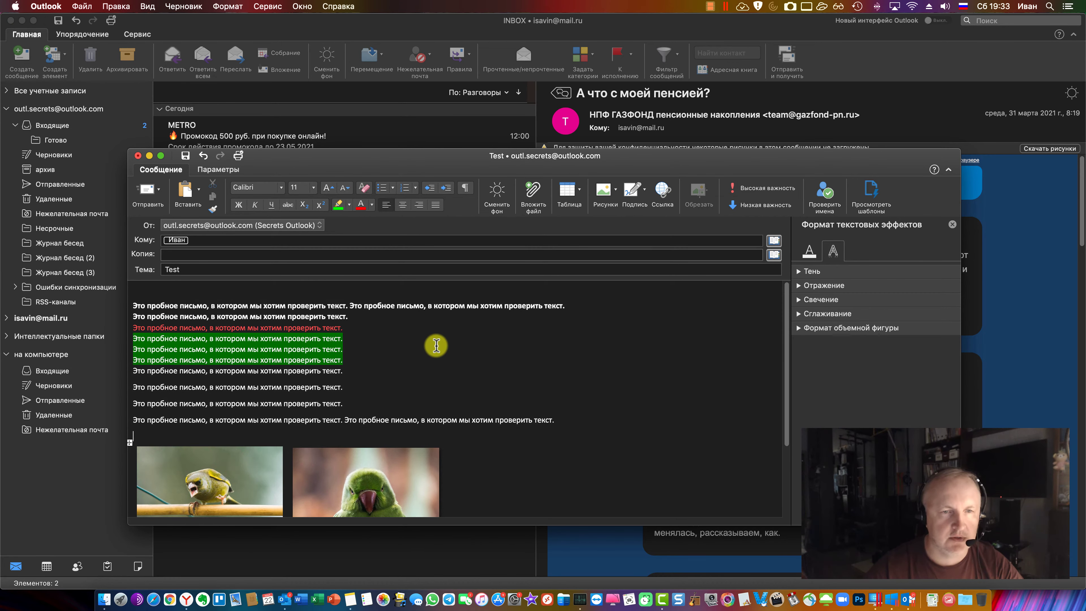
pyautogui.scroll(-3, 361, 429)
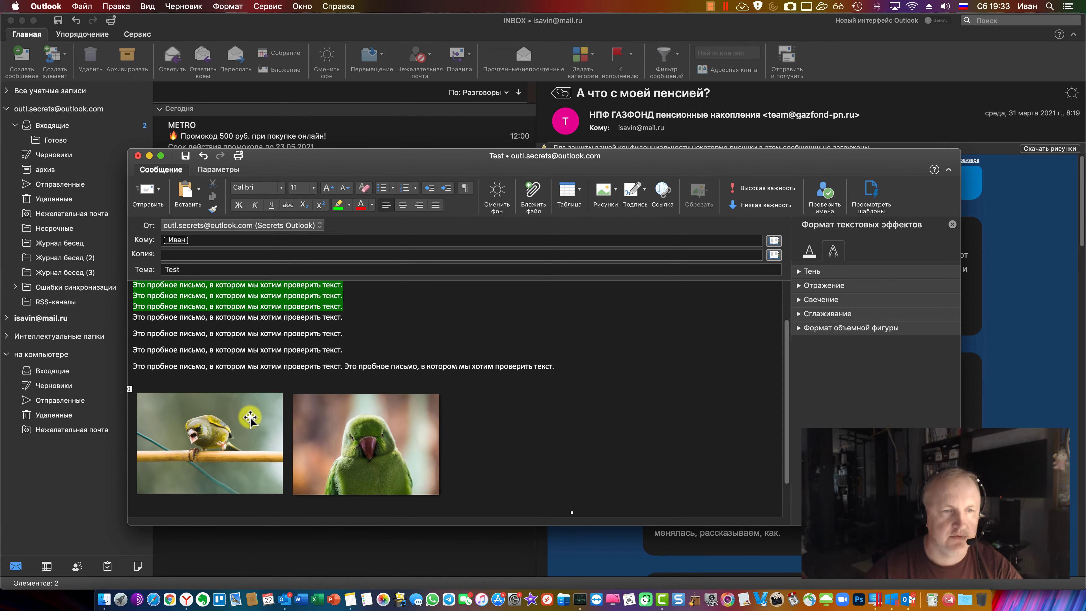
pyautogui.click(251, 419)
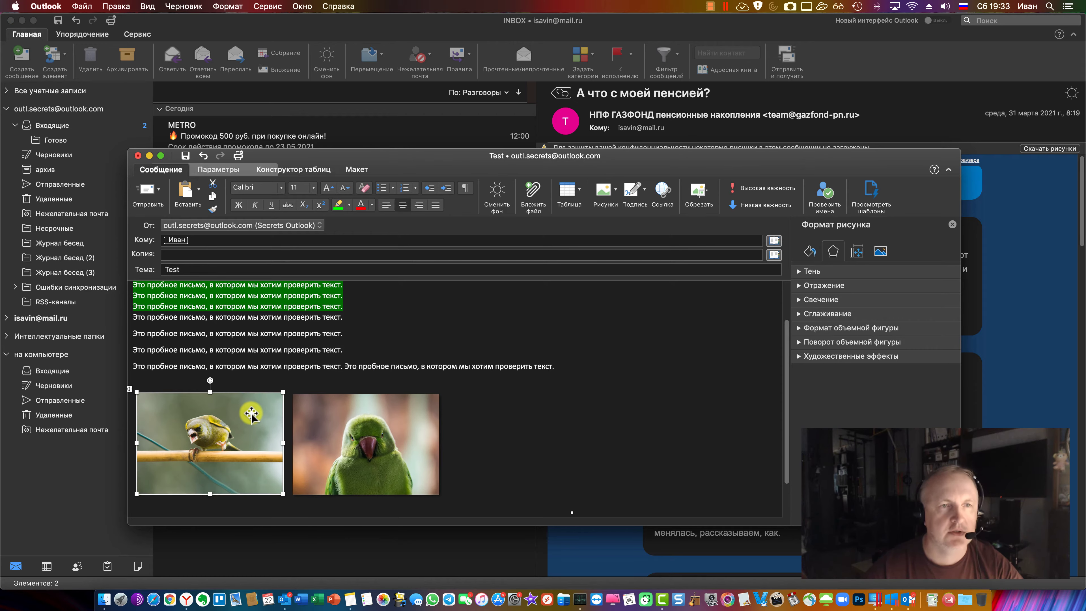
pyautogui.click(216, 169)
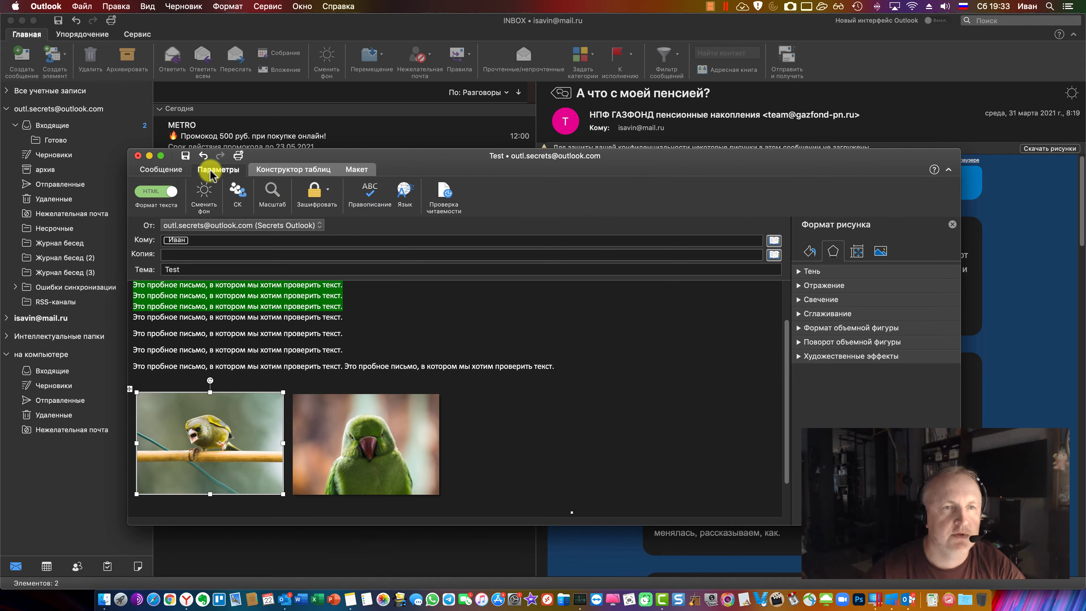
pyautogui.click(272, 171)
pyautogui.click(355, 170)
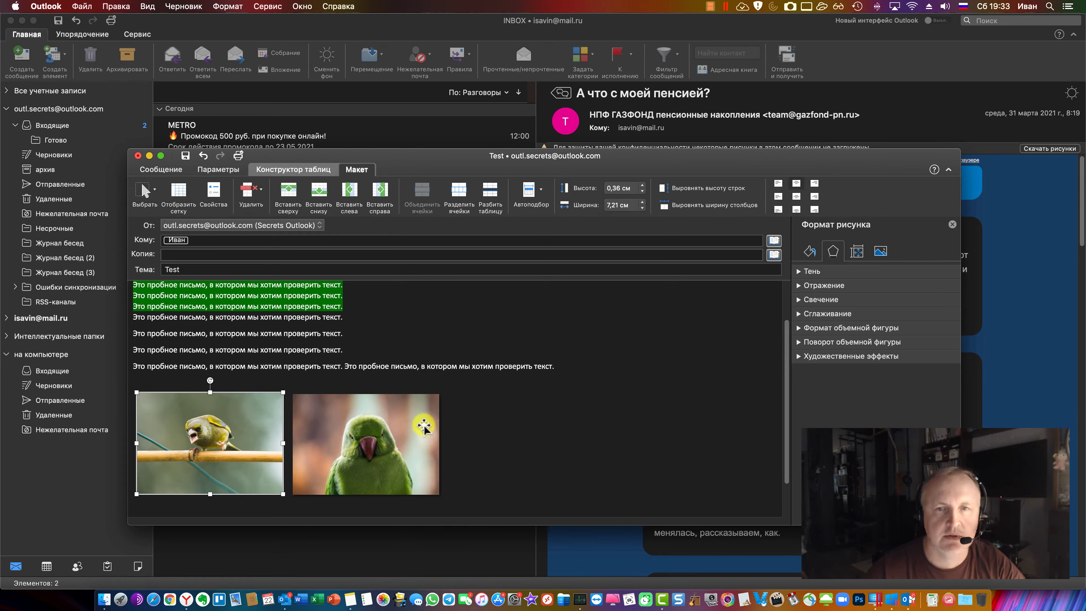
pyautogui.click(541, 194)
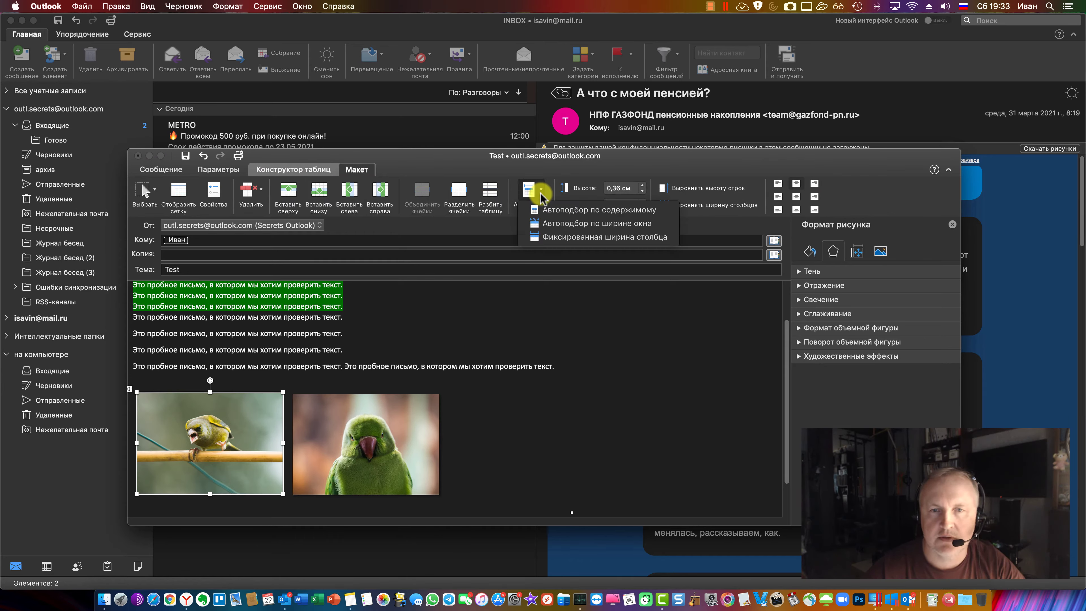
pyautogui.click(468, 449)
pyautogui.click(326, 451)
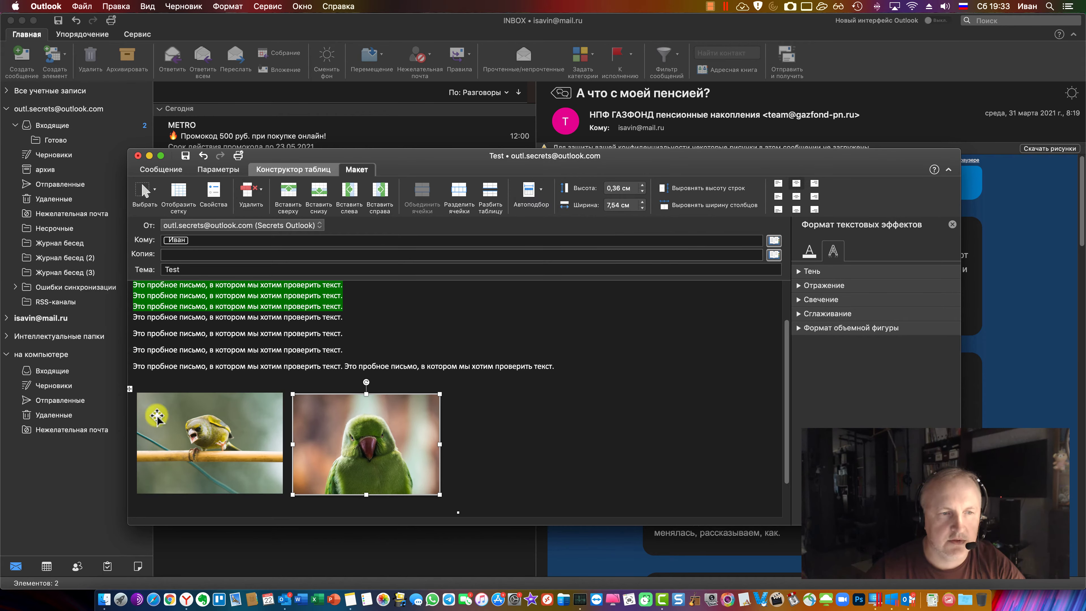
# Select one plain test sentence line, then switch to the Windows 10 Outlook draft
pyautogui.click(135, 392)
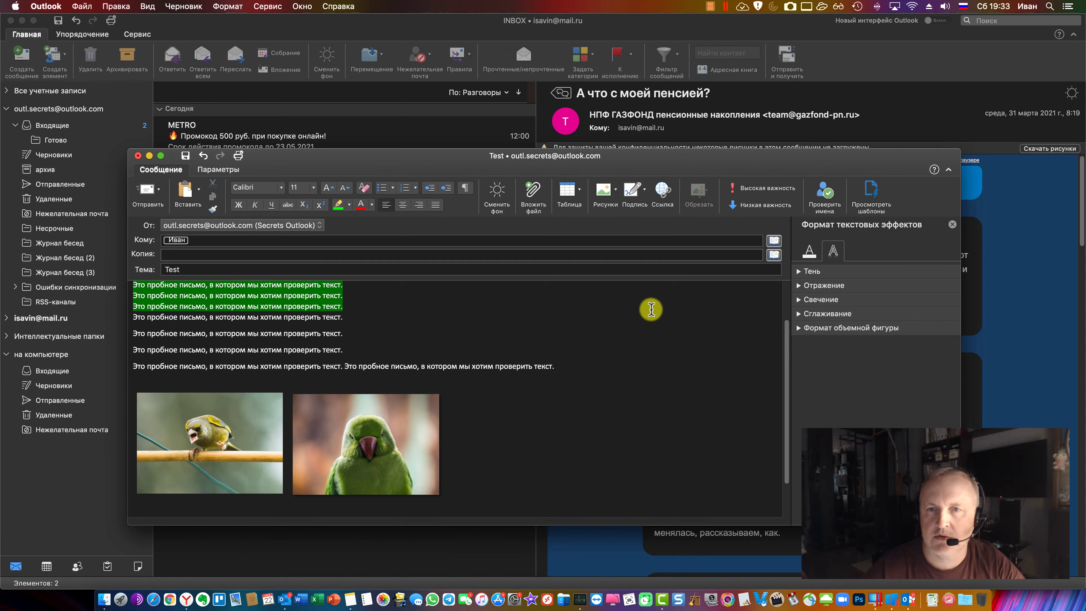
pyautogui.press('BackSpace')
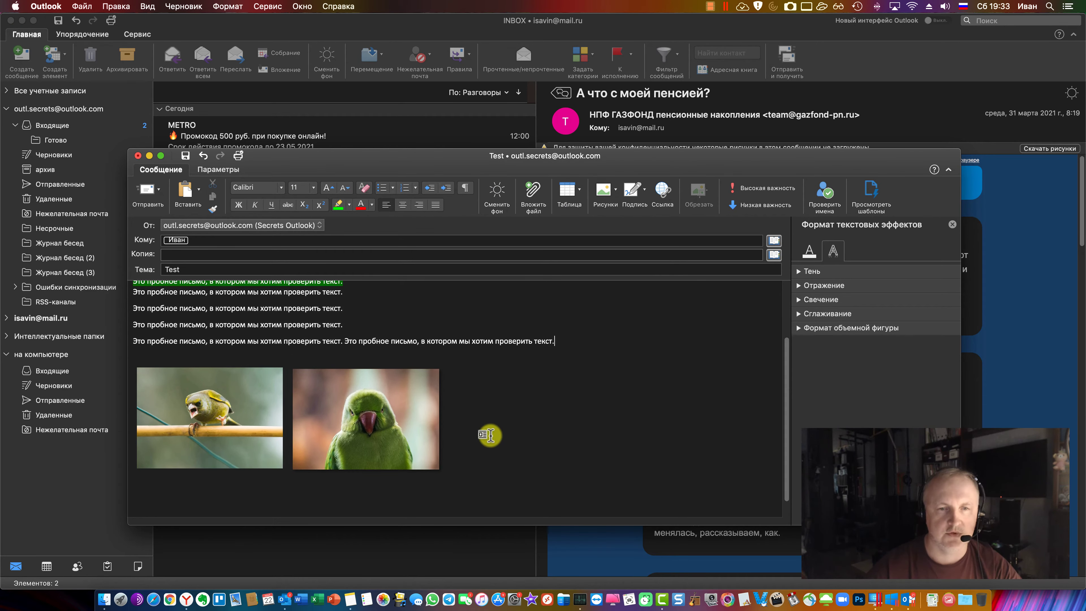
pyautogui.press('super+z')
pyautogui.scroll(3, 490, 435)
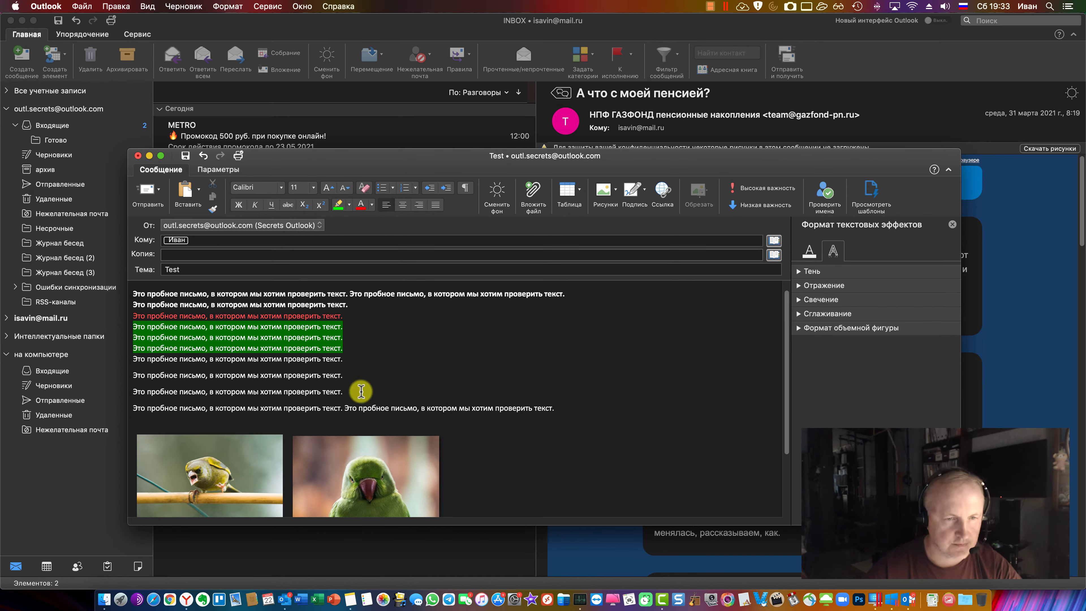
pyautogui.moveTo(362, 391); pyautogui.dragTo(125, 395)
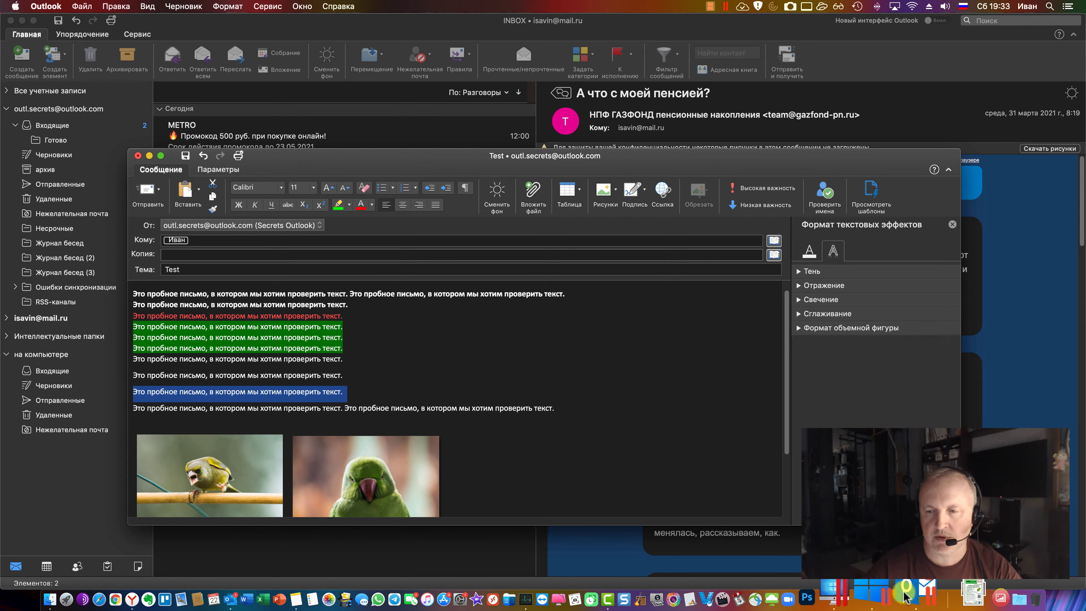
pyautogui.click(881, 601)
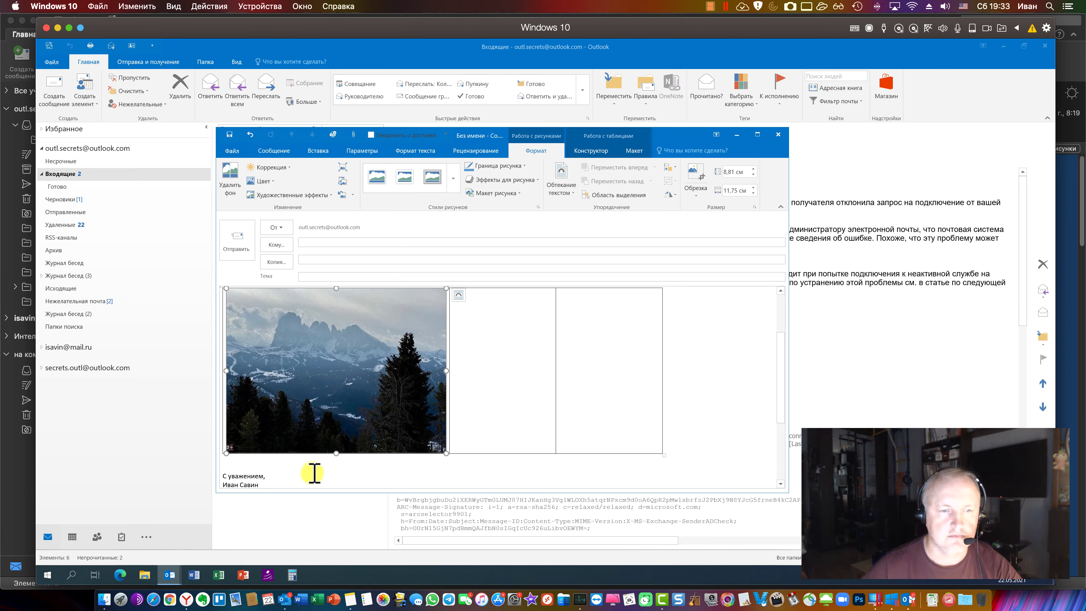
# Select the first 'Какой то текст.' line, view the Insert tab, then return to Mac Outlook
pyautogui.scroll(3, 314, 473)
pyautogui.moveTo(319, 295); pyautogui.dragTo(224, 295)
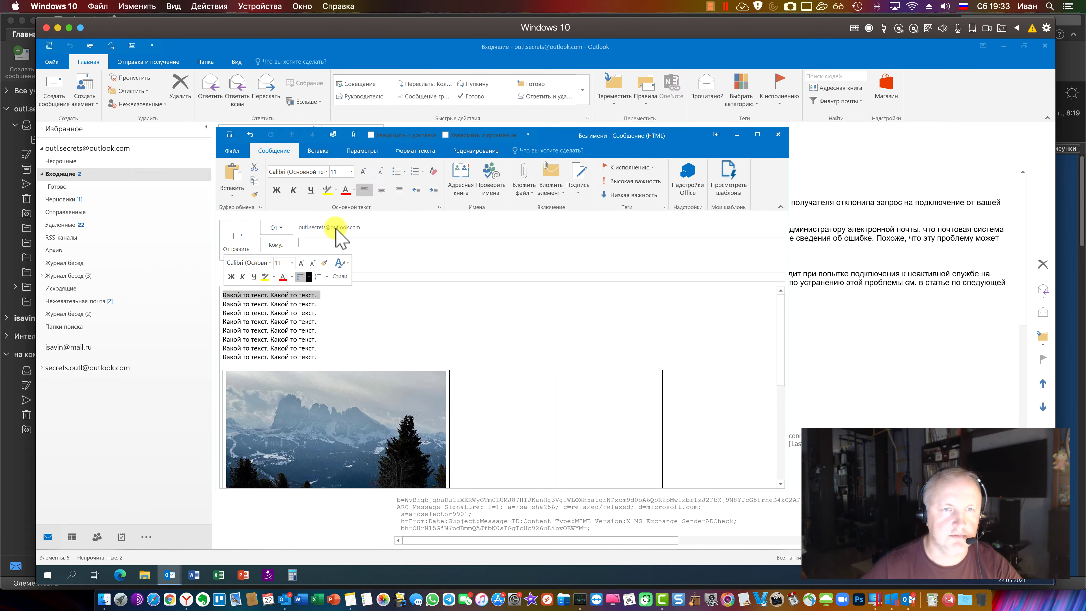
pyautogui.click(322, 151)
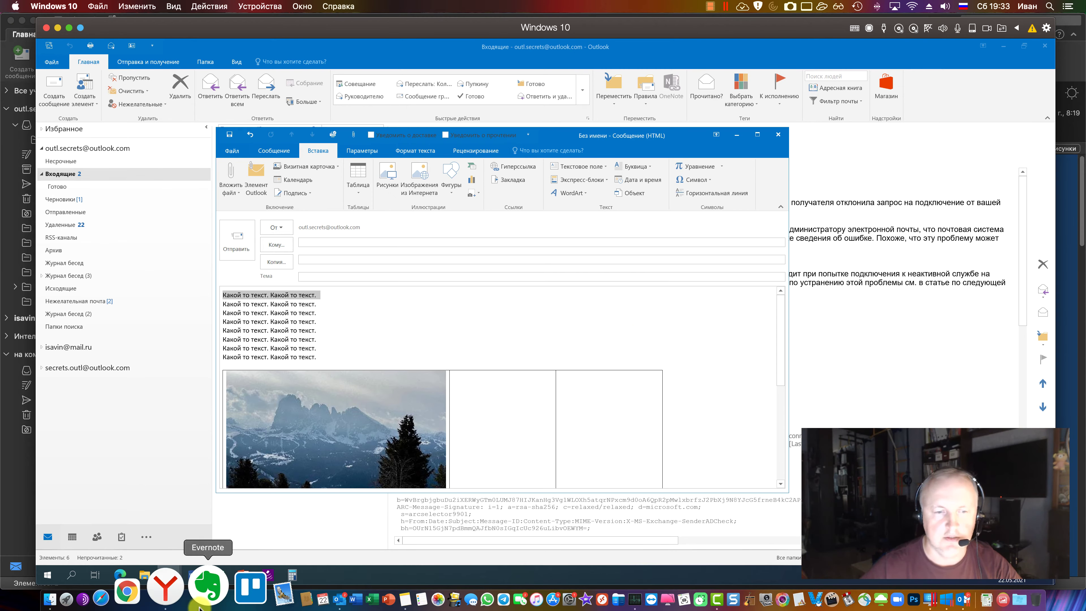
pyautogui.click(290, 599)
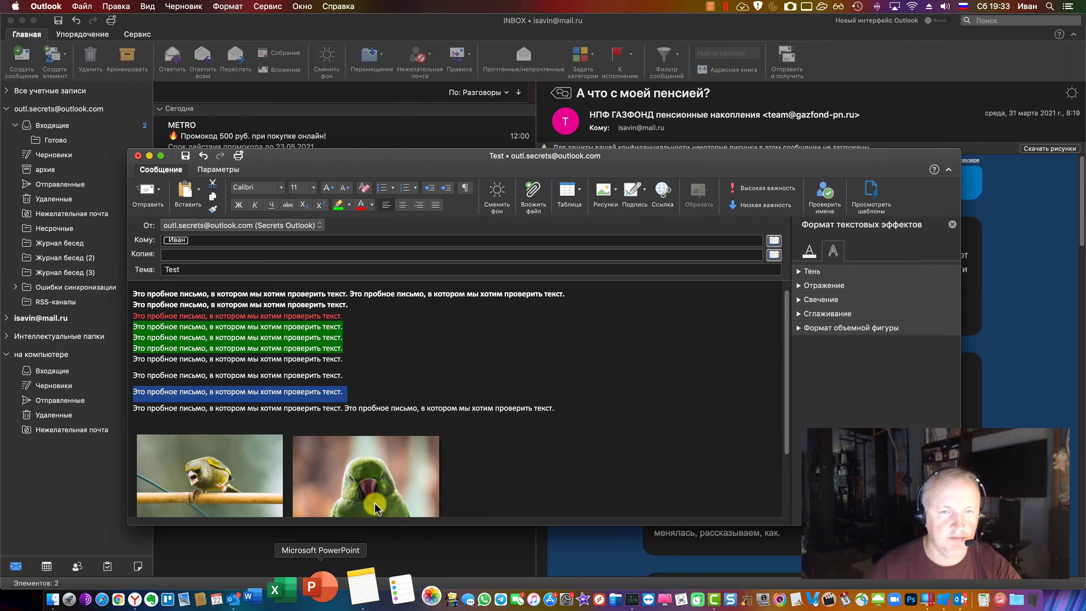
# Select a plain test sentence line and open the Вставка гиперссылки dialog for it
pyautogui.click(396, 334)
pyautogui.tripleClick(334, 392)
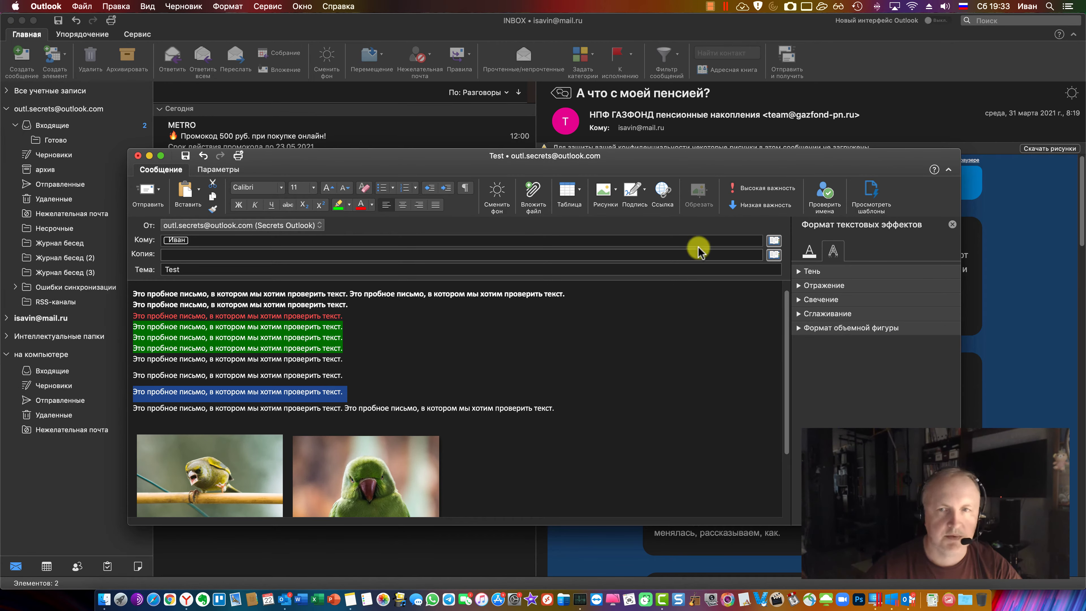
pyautogui.click(669, 197)
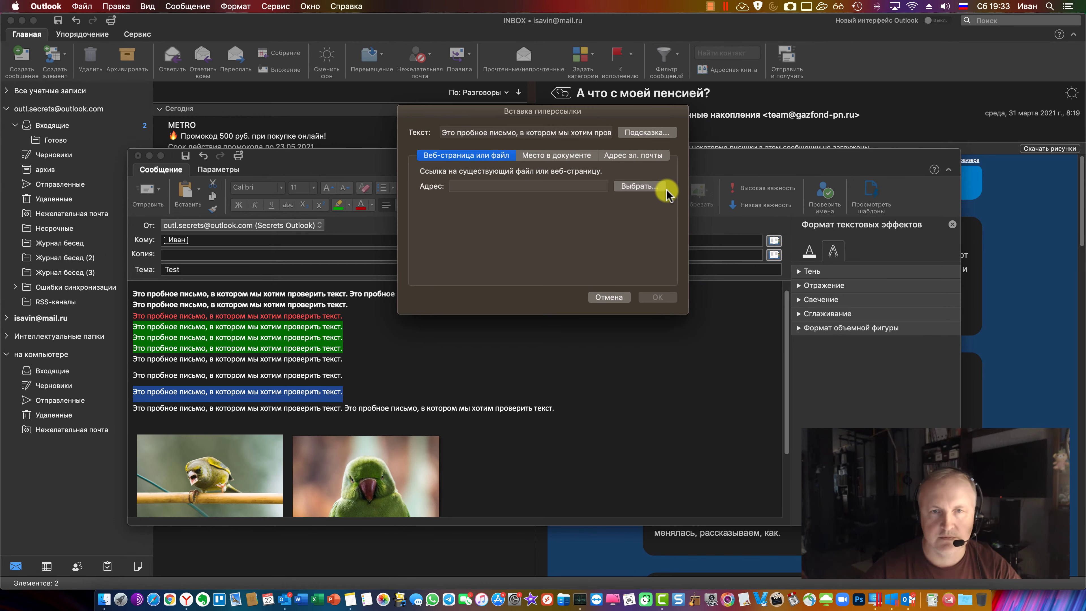
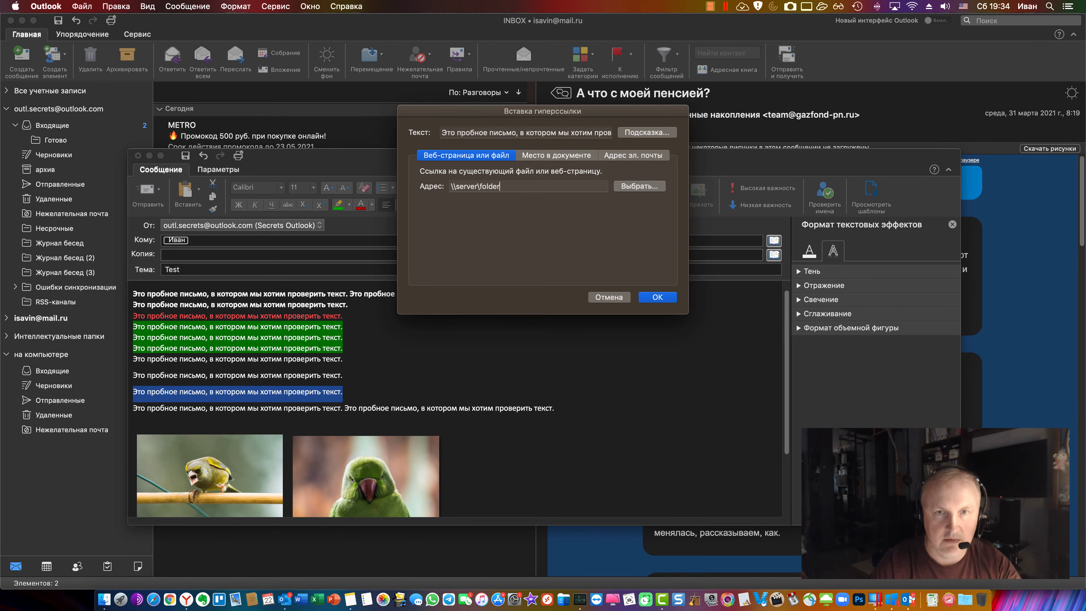
# Confirm the \\server\folder hyperlink and select the plain test line above it
pyautogui.click(657, 297)
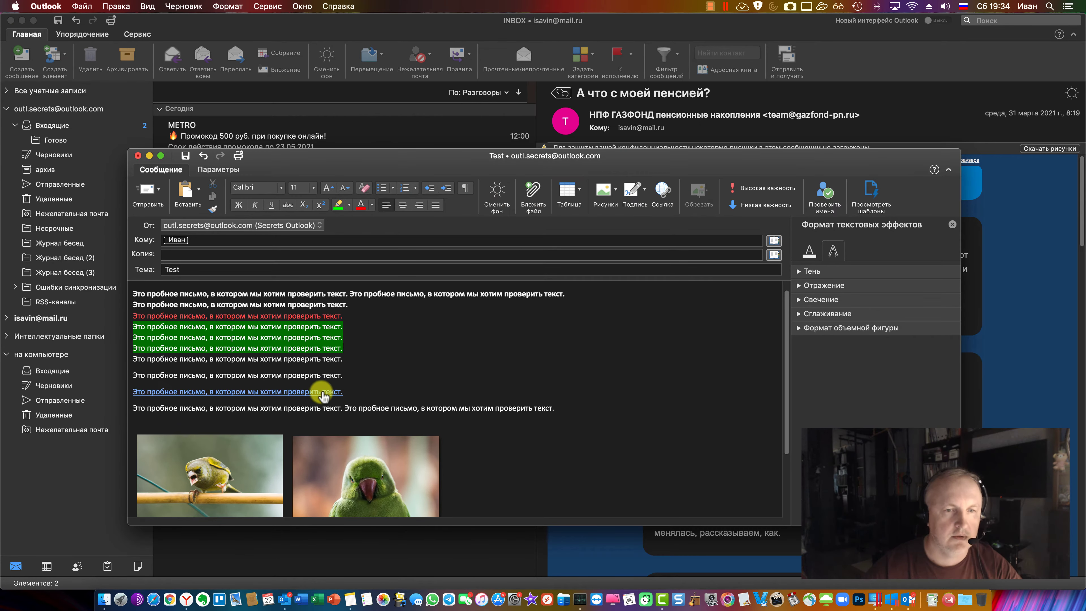
pyautogui.tripleClick(323, 376)
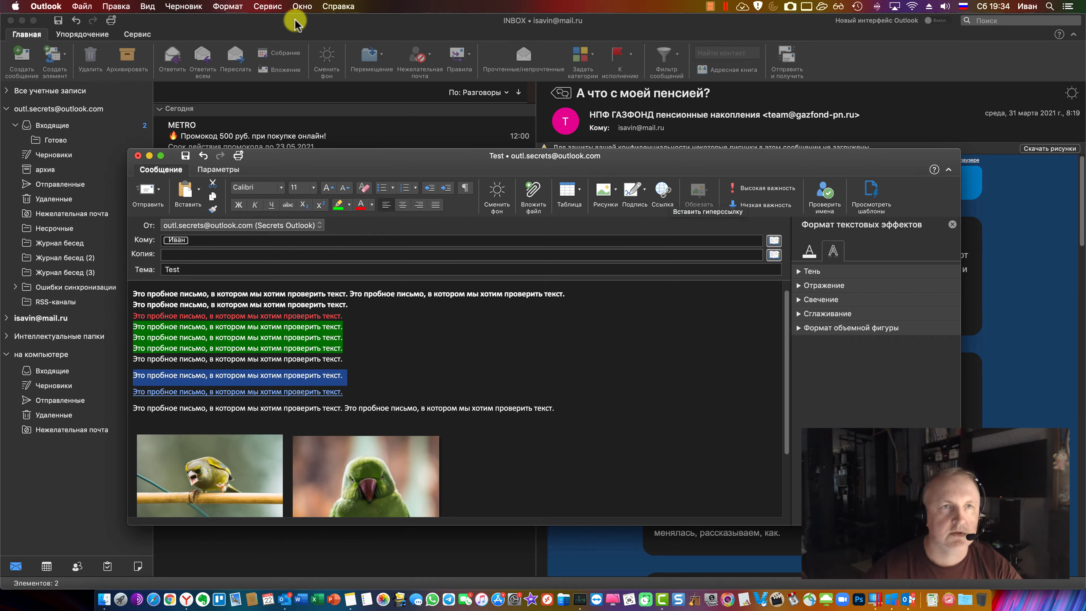
pyautogui.click(224, 7)
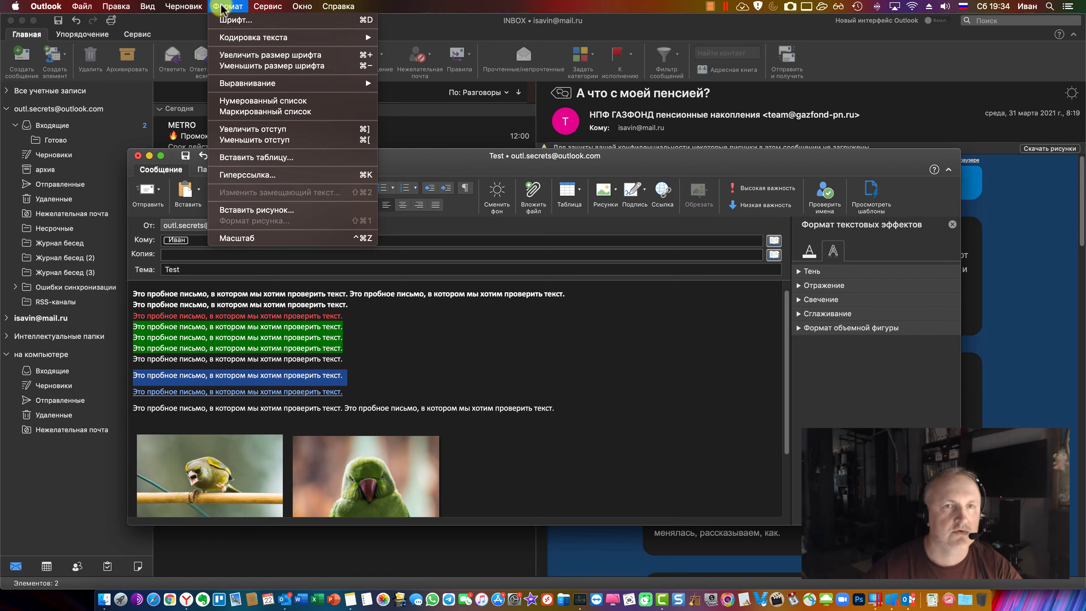
pyautogui.click(367, 180)
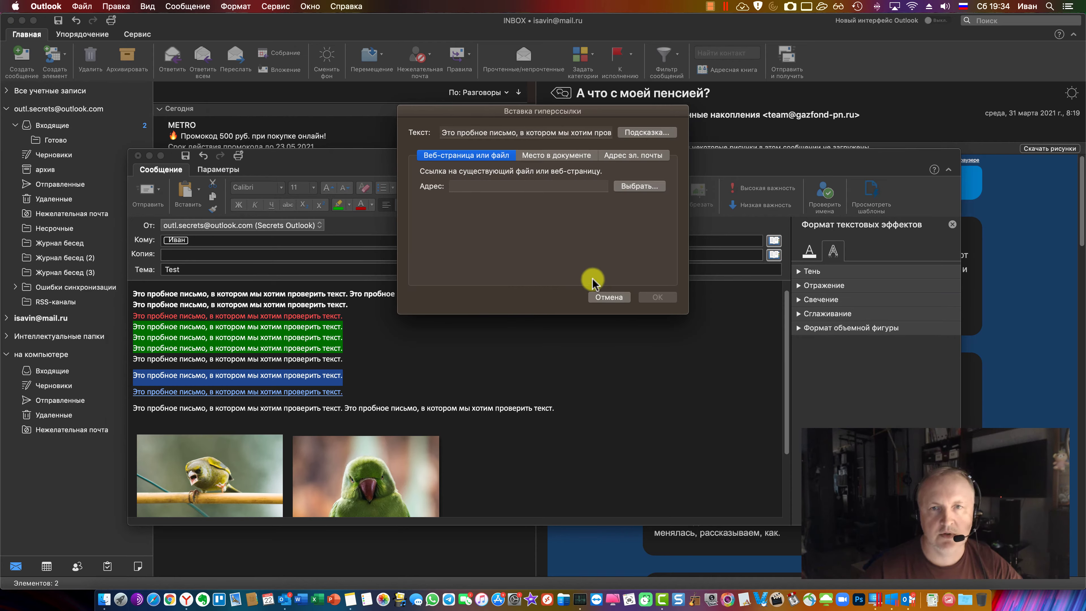
pyautogui.click(574, 156)
pyautogui.click(635, 156)
pyautogui.click(471, 155)
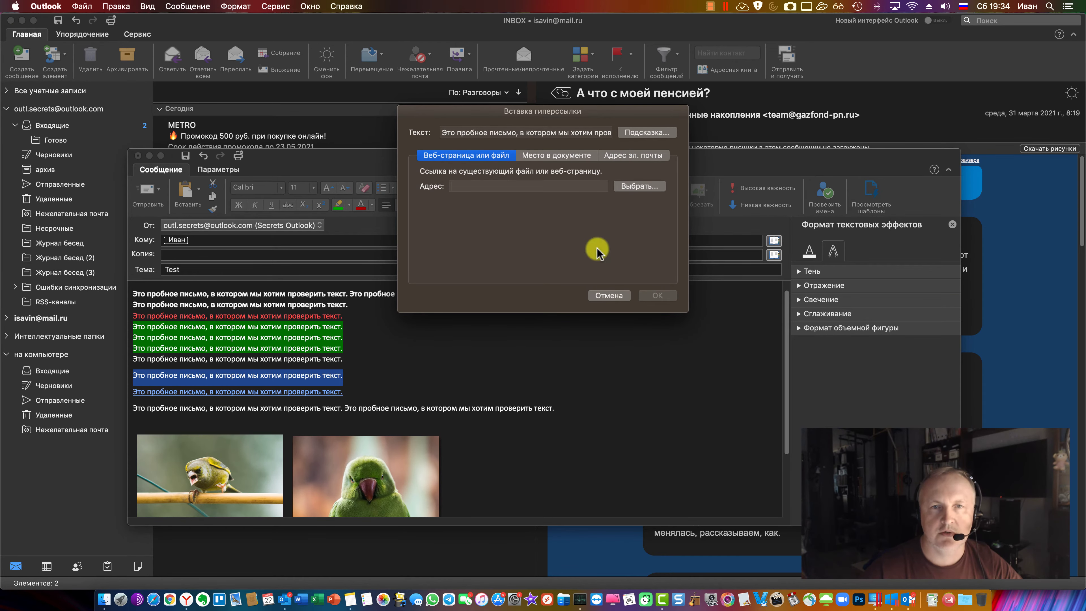
pyautogui.click(610, 296)
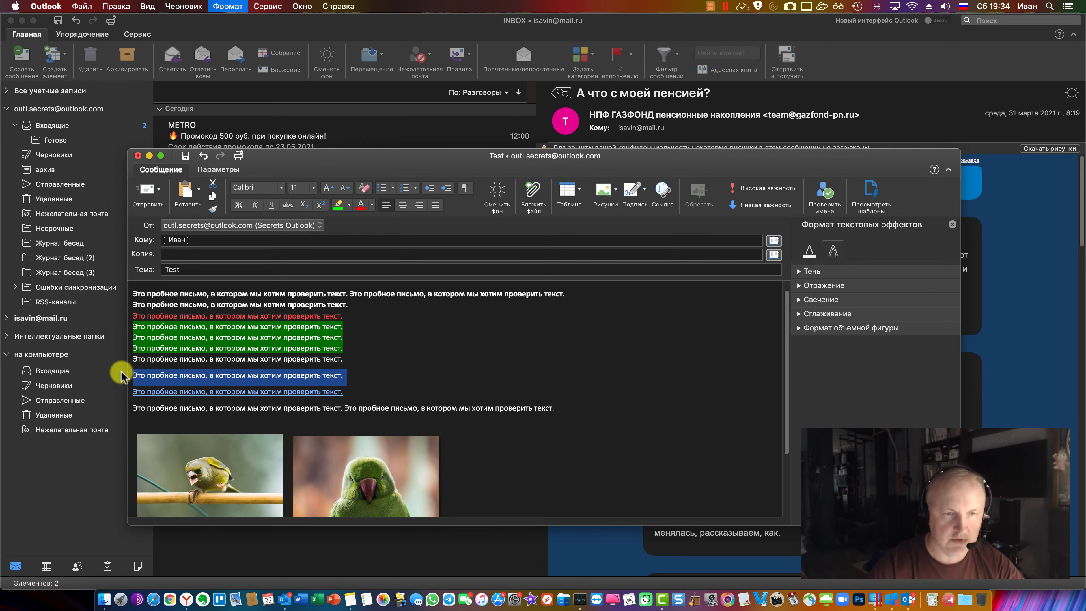
pyautogui.press('super+k')
pyautogui.click(601, 298)
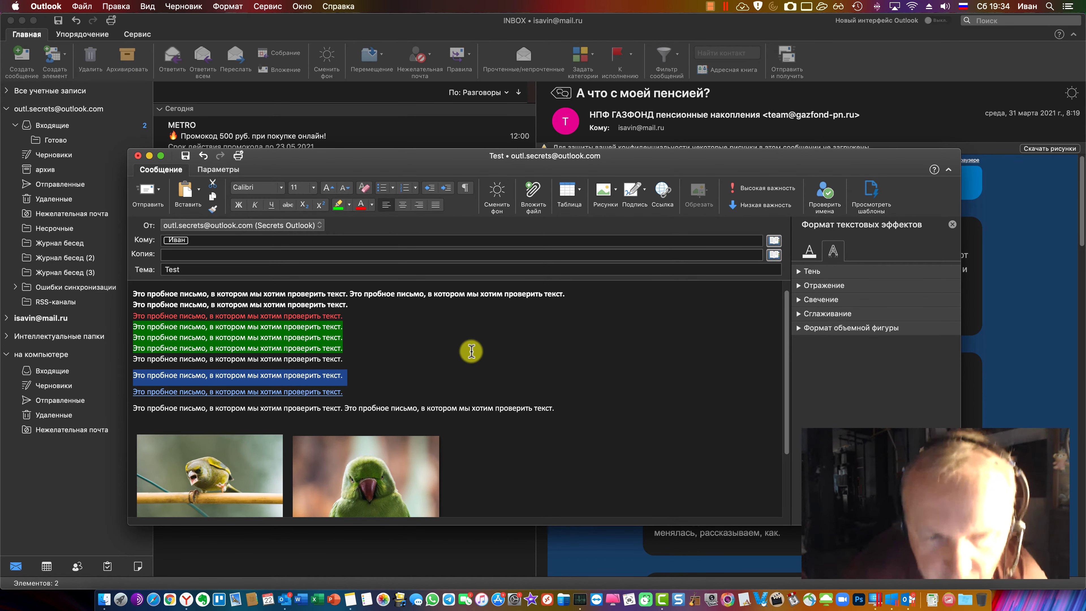
# Link the parrot picture to the address 'Ссылка' and move the caret out of the picture table
pyautogui.click(383, 464)
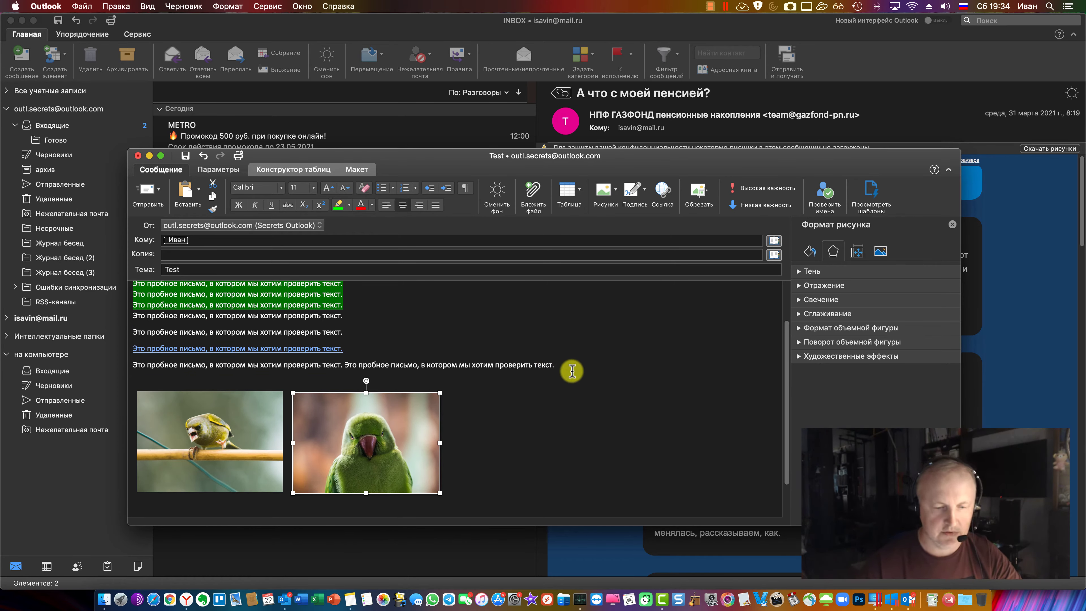
pyautogui.click(663, 192)
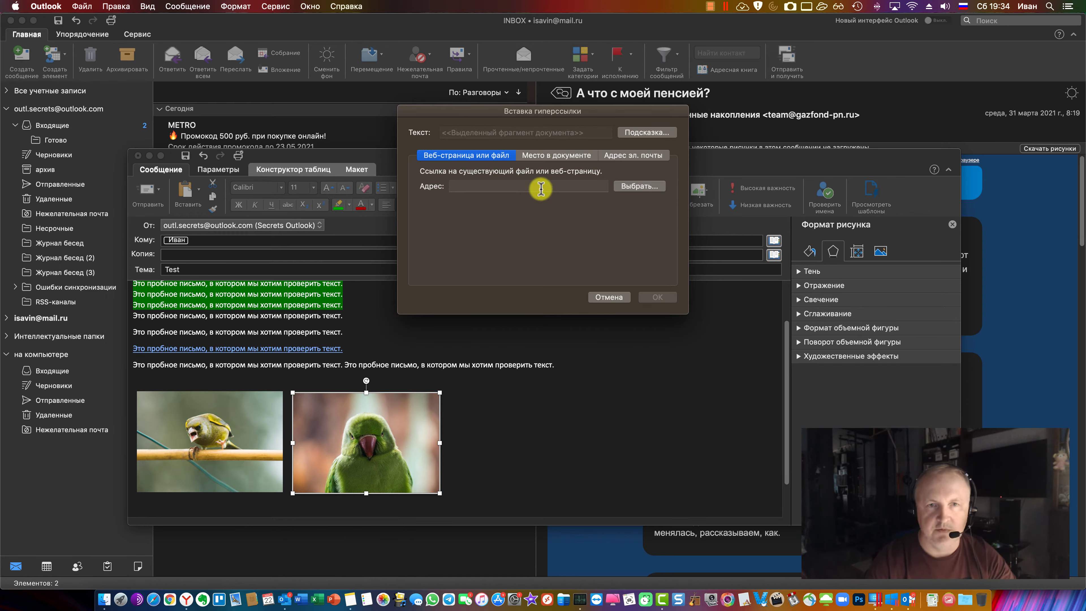
pyautogui.write('Ссылк')
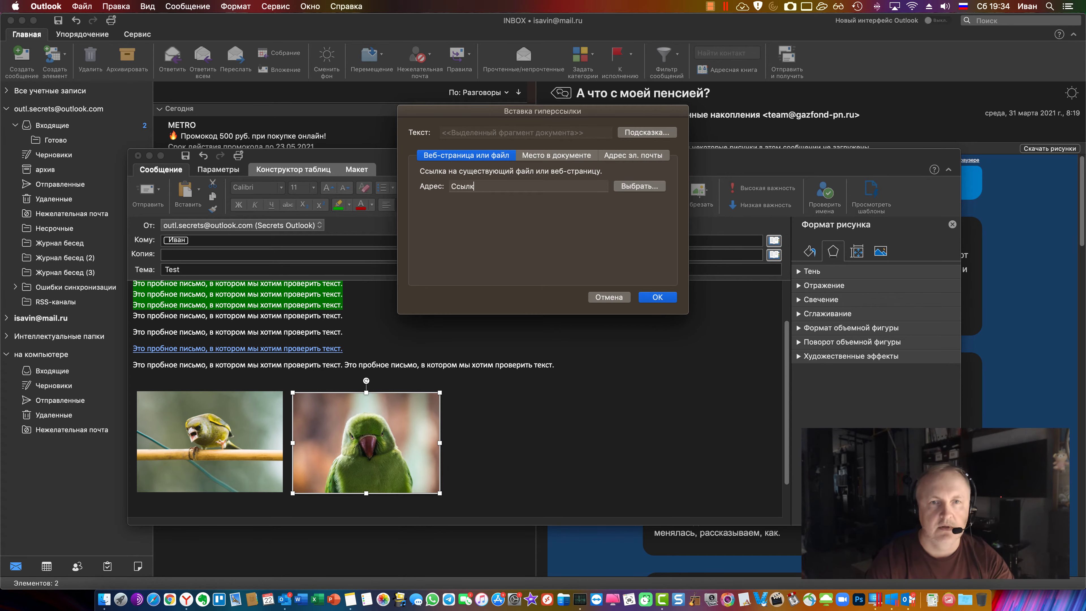
pyautogui.write('а')
pyautogui.press('Return')
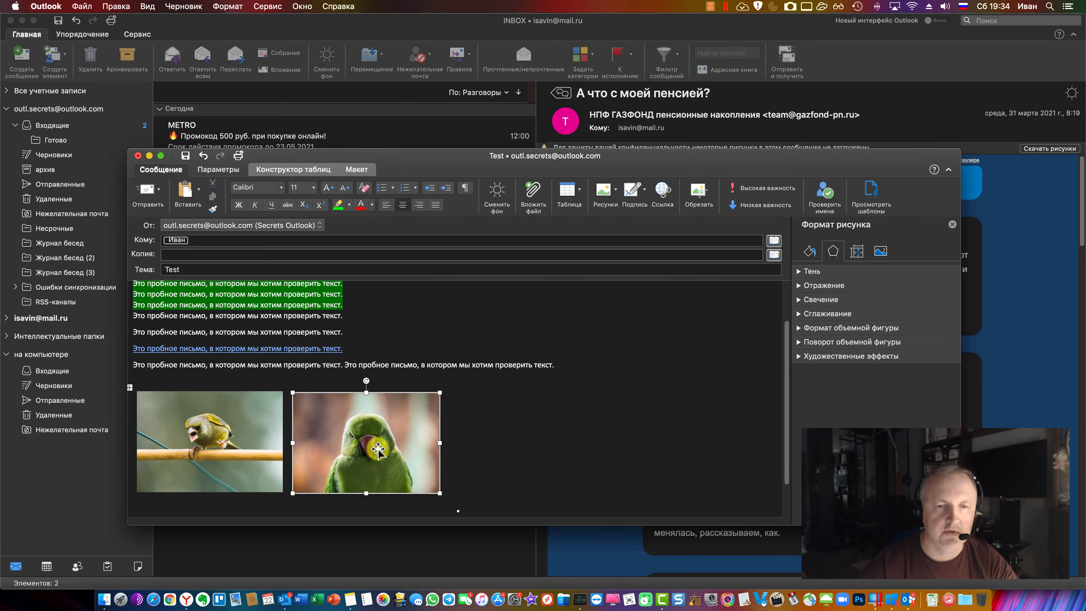
pyautogui.click(510, 422)
pyautogui.click(596, 236)
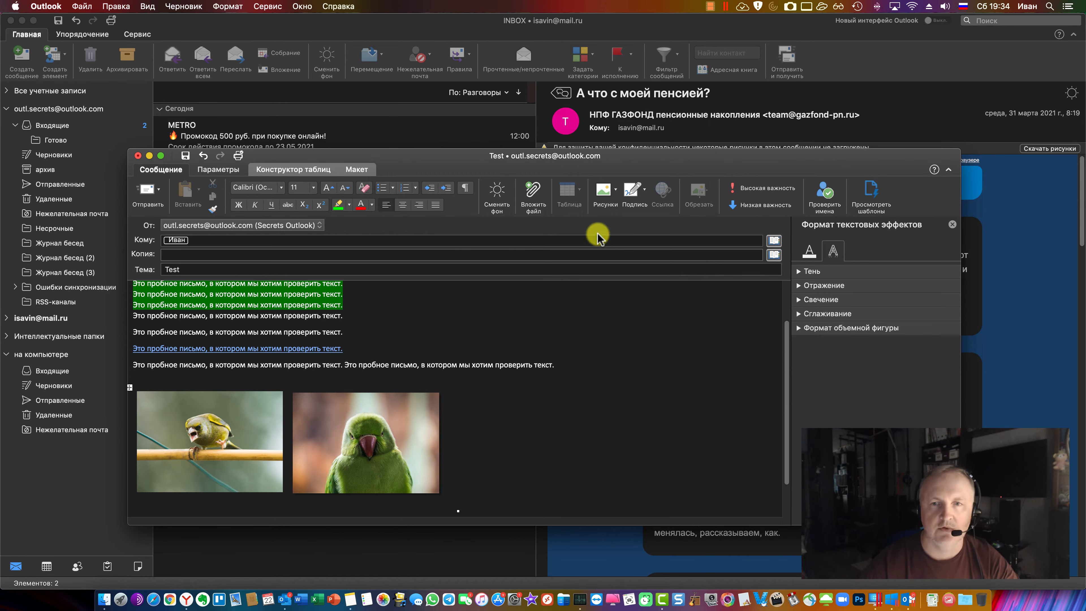
pyautogui.click(543, 376)
pyautogui.scroll(3, 543, 387)
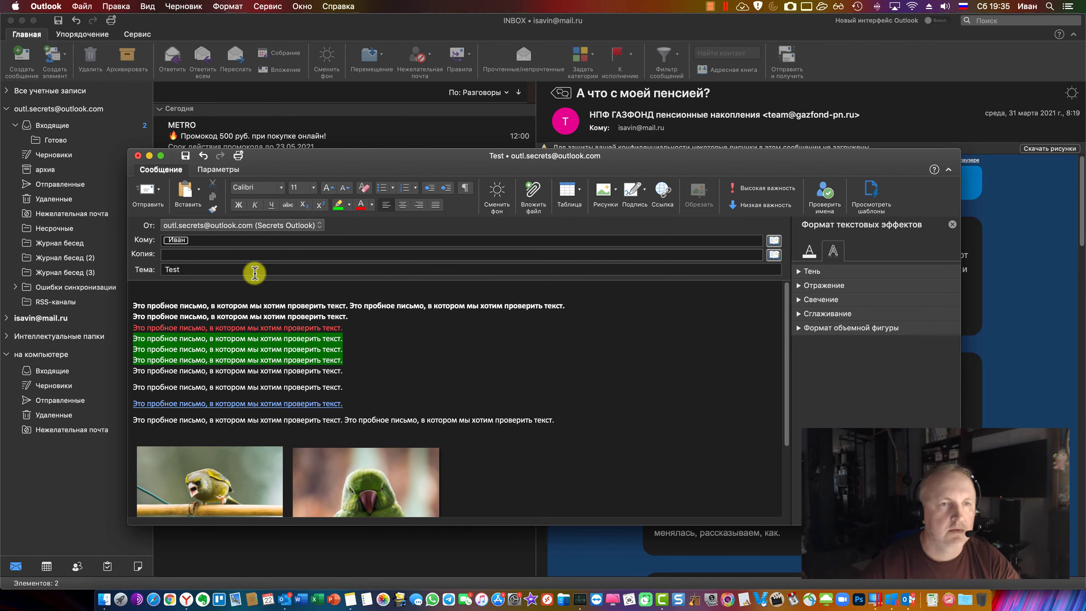
# Paste the first two body lines as plain text (Keep Text Only) onto a new empty top line
pyautogui.click(246, 328)
pyautogui.moveTo(359, 316); pyautogui.dragTo(92, 301)
pyautogui.press('super+c')
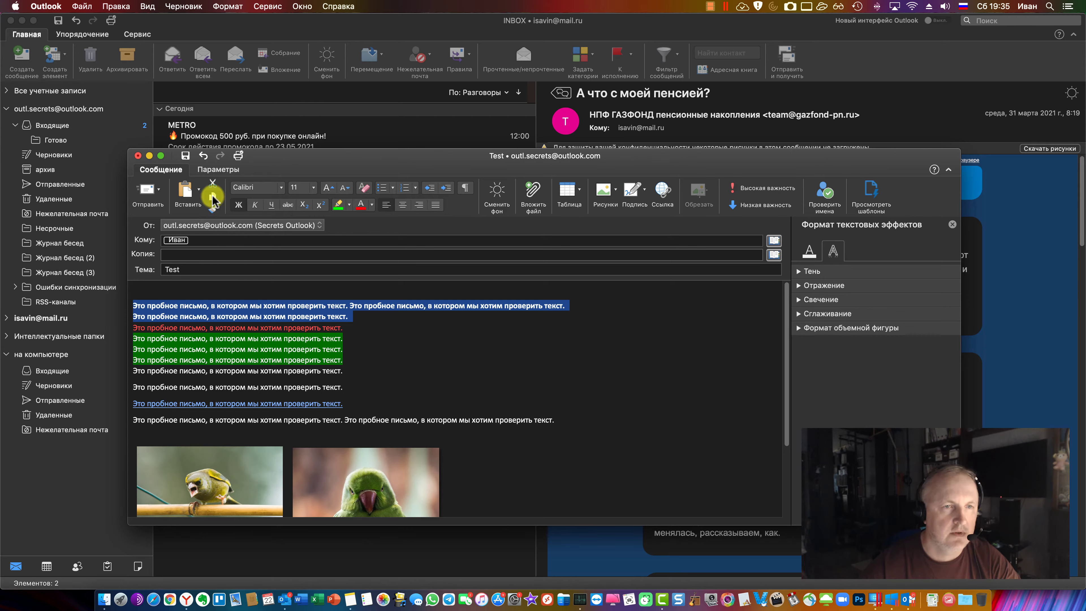
pyautogui.click(187, 286)
pyautogui.press('Return')
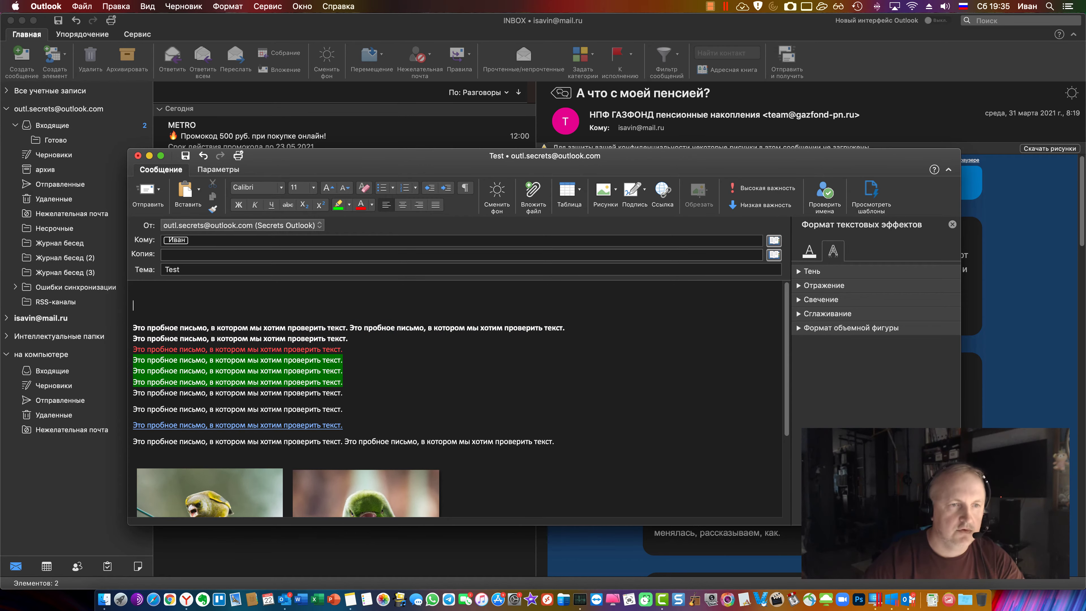
pyautogui.click(198, 189)
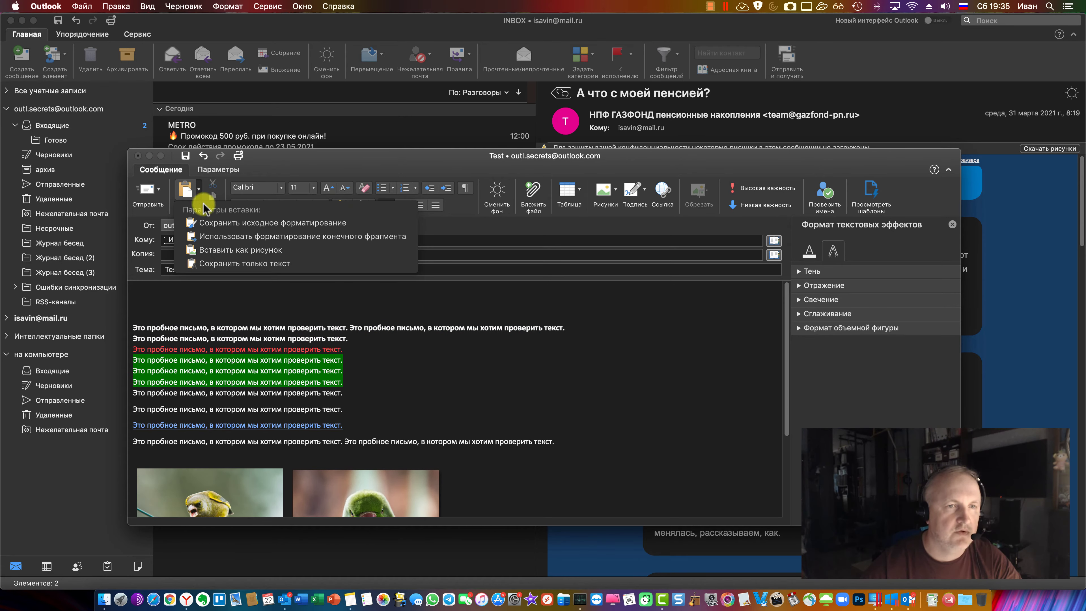
pyautogui.click(302, 263)
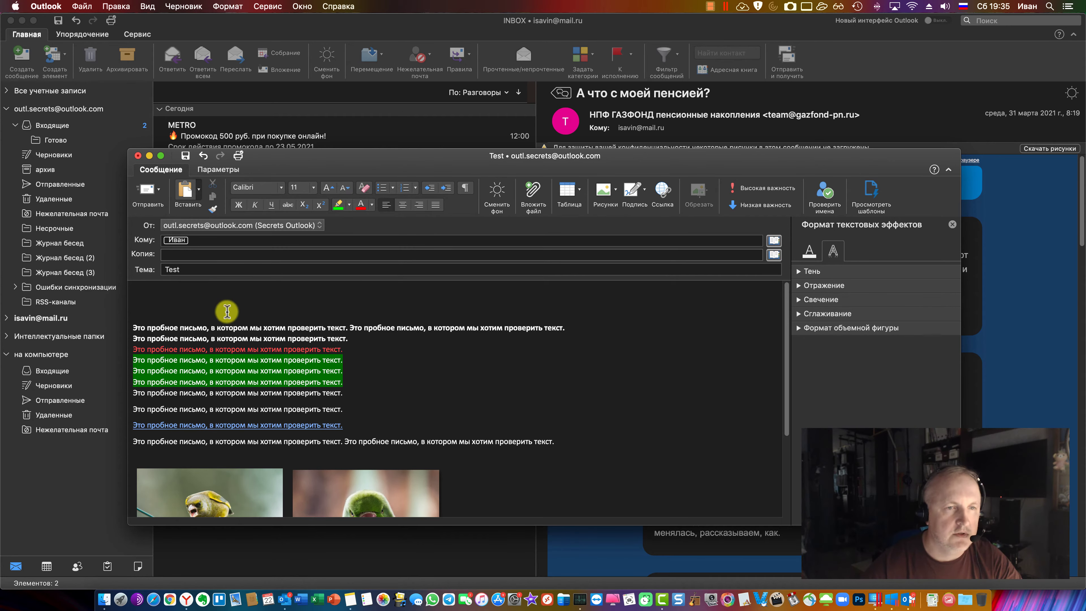
pyautogui.scroll(2, 375, 376)
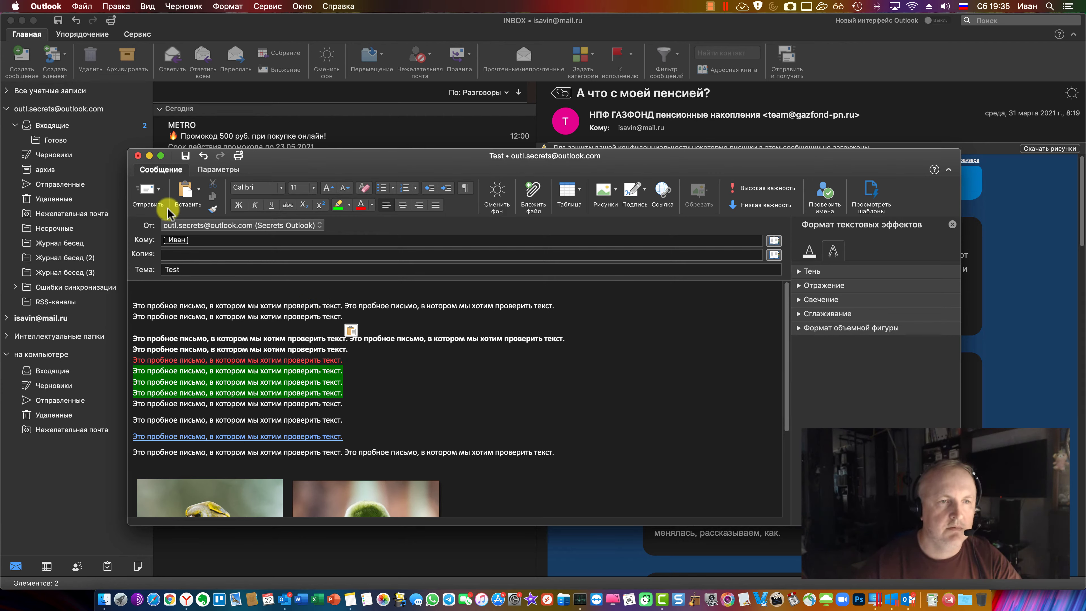
# Try the Отправить позже option, cancel it, and glance at the message's Options tab
pyautogui.click(158, 191)
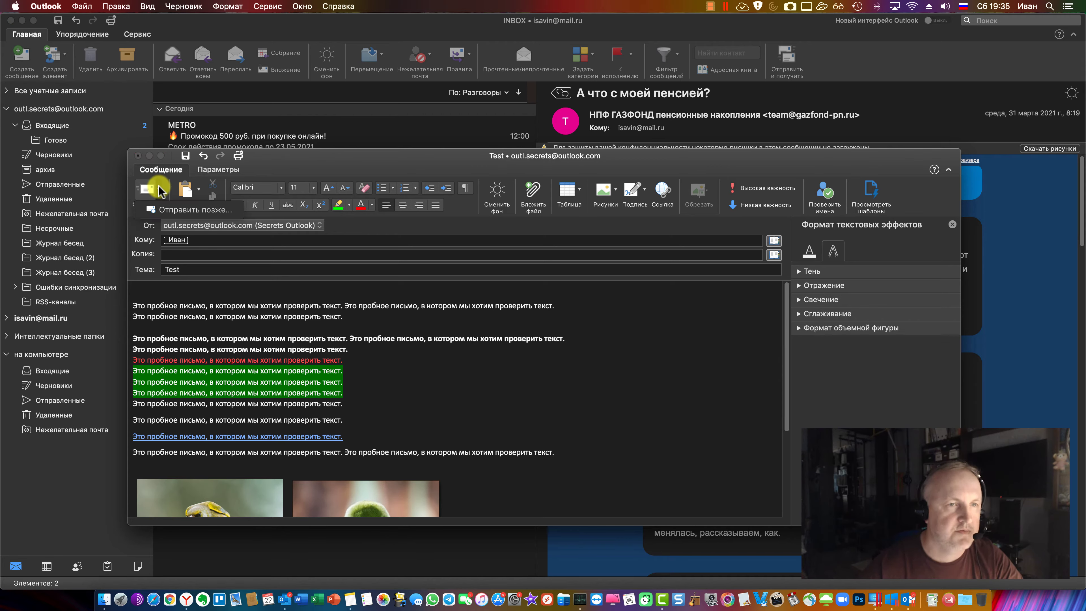
pyautogui.click(184, 210)
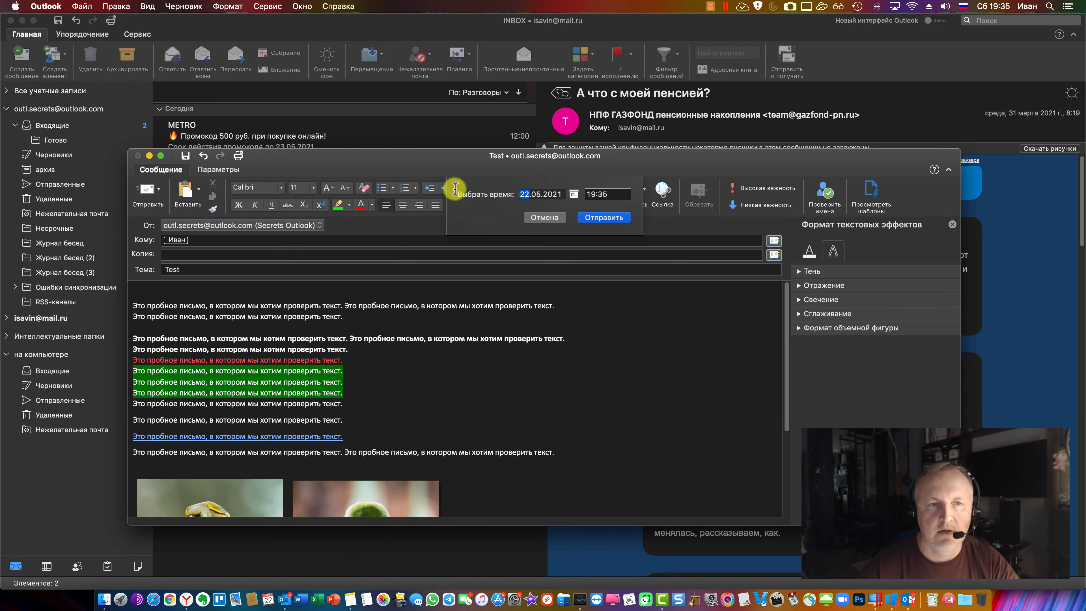
pyautogui.click(547, 217)
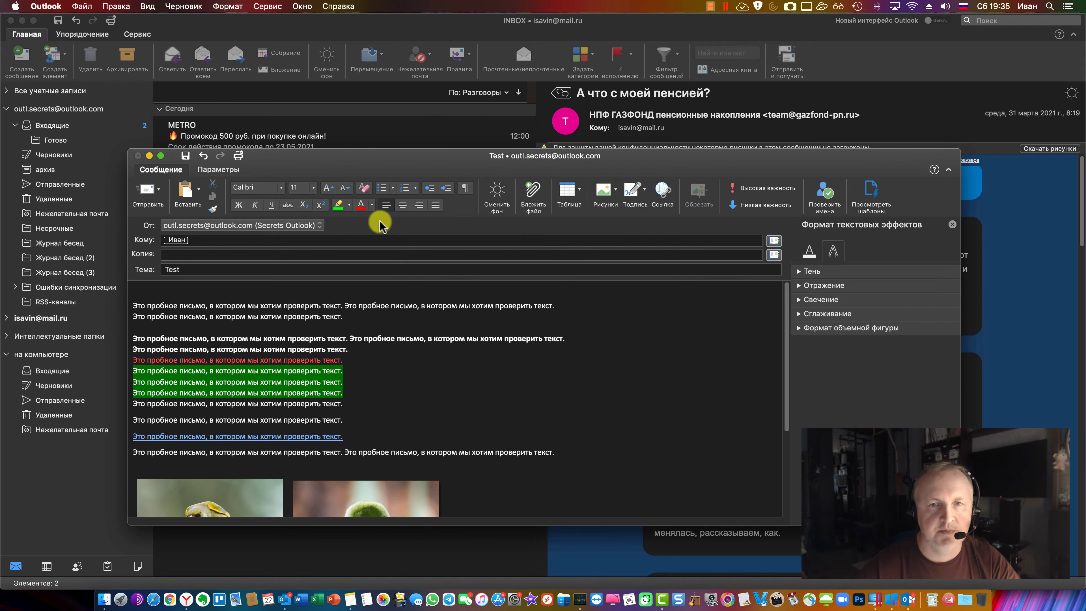
pyautogui.click(232, 171)
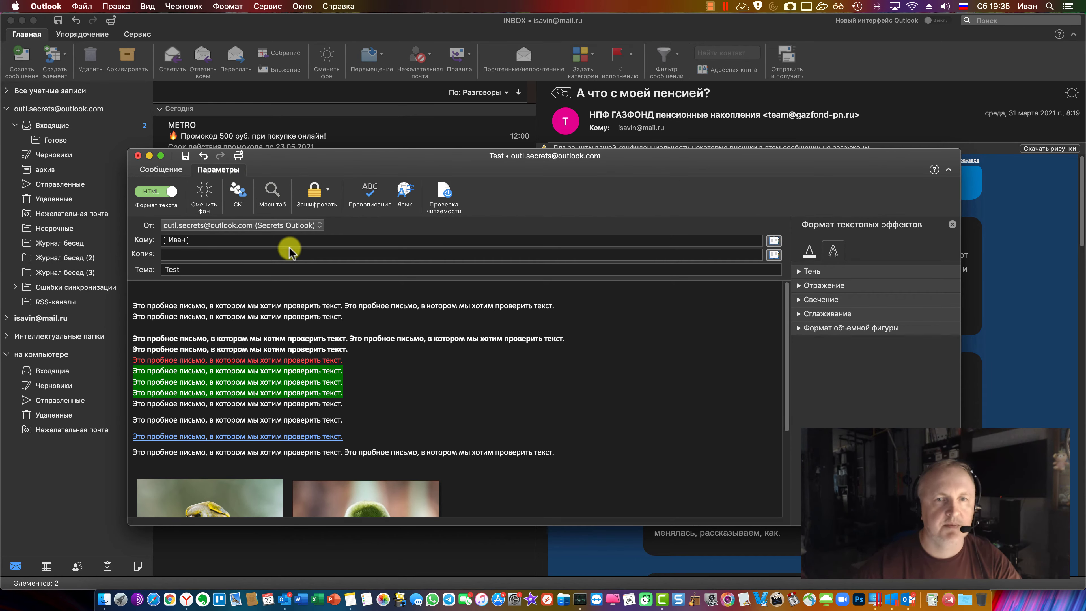
pyautogui.click(167, 170)
# Schedule the Test message to send later at 19:36 on 22.05.2021
pyautogui.click(161, 190)
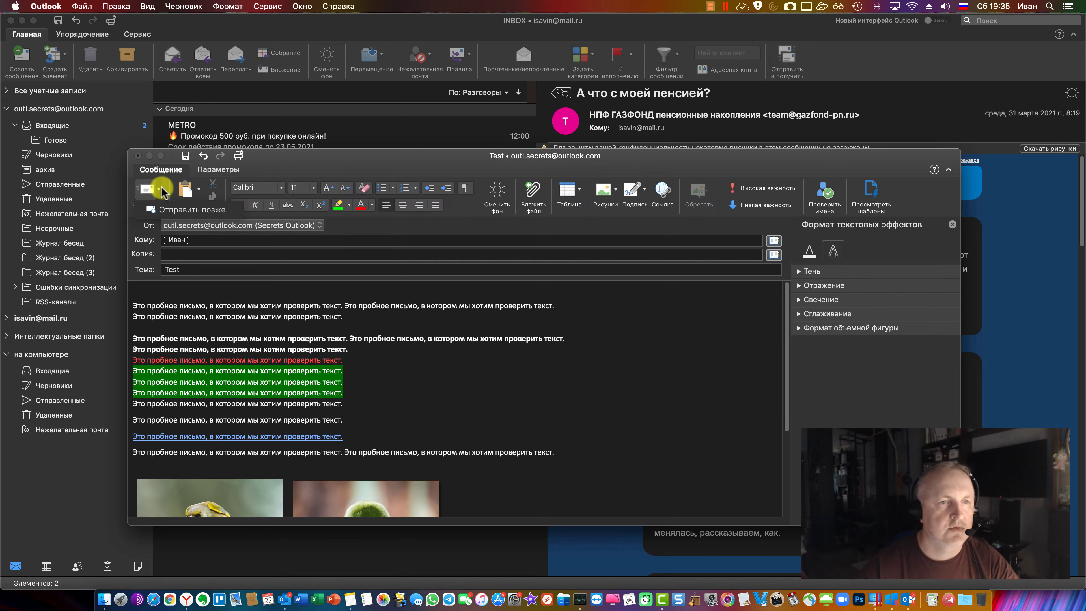
pyautogui.click(170, 210)
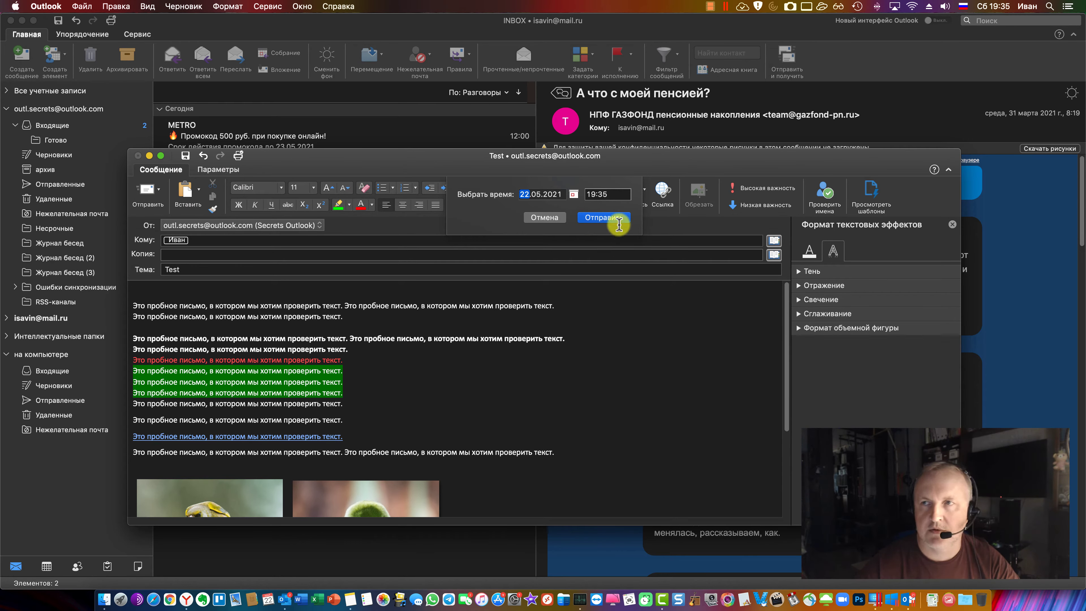
pyautogui.click(630, 197)
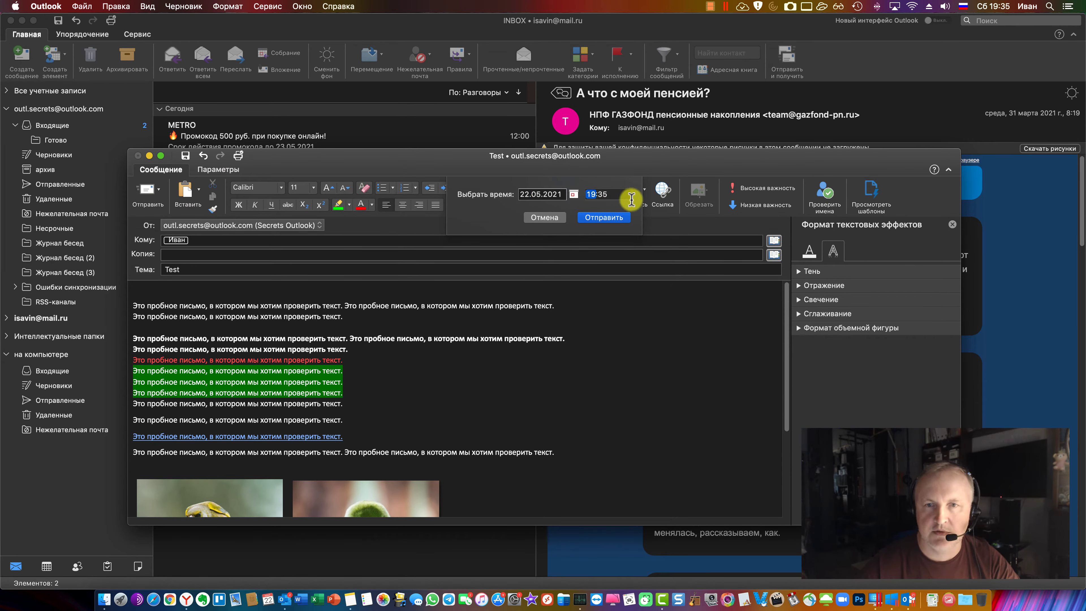
pyautogui.click(608, 195)
pyautogui.write('06')
pyautogui.write('36')
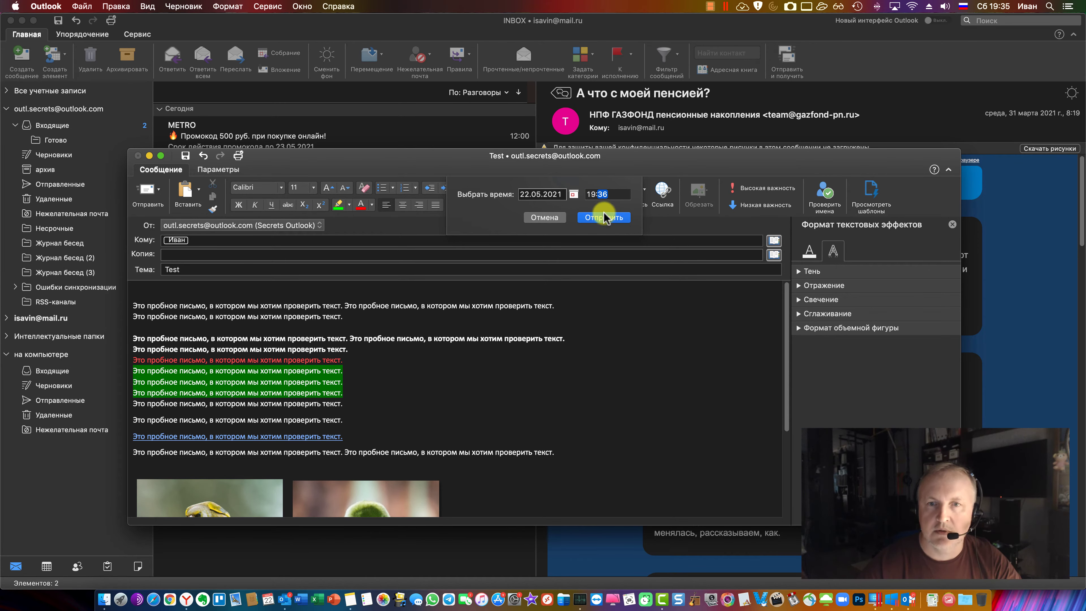
pyautogui.click(604, 218)
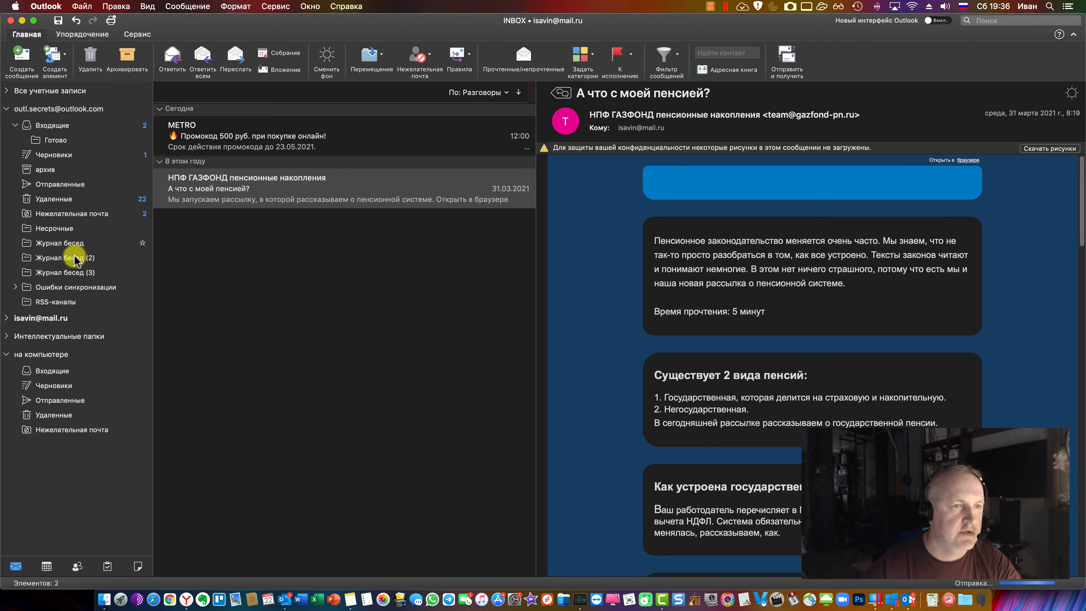
pyautogui.click(62, 189)
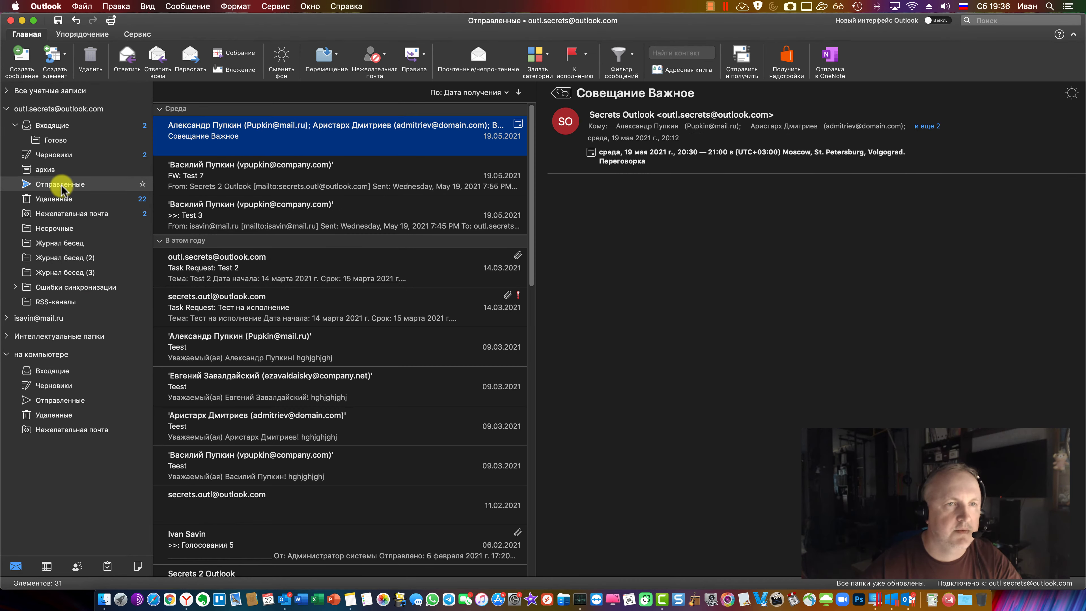
pyautogui.click(7, 318)
pyautogui.click(52, 335)
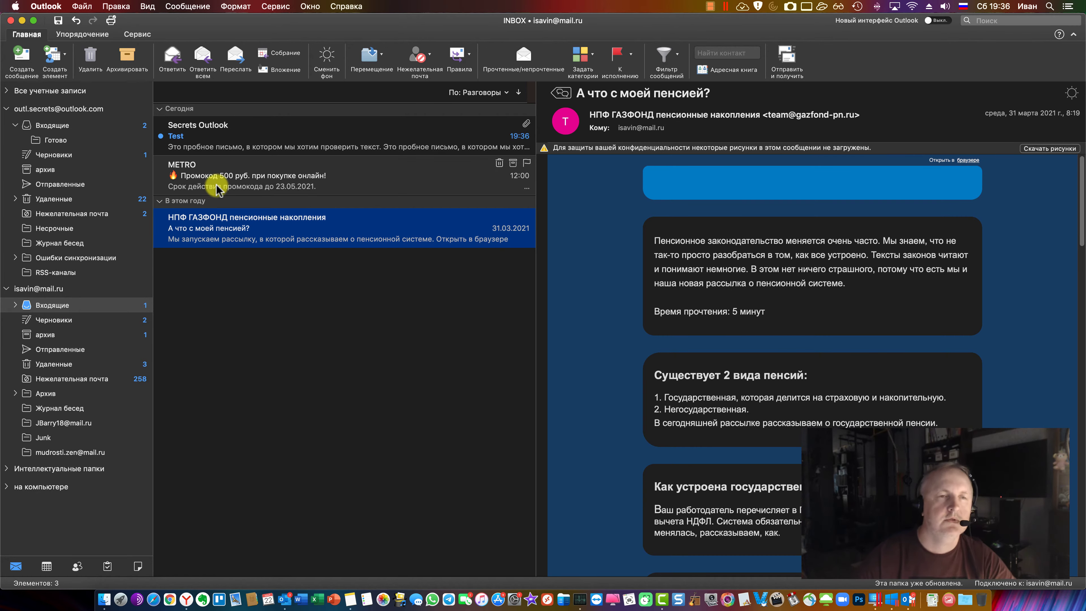
pyautogui.click(223, 140)
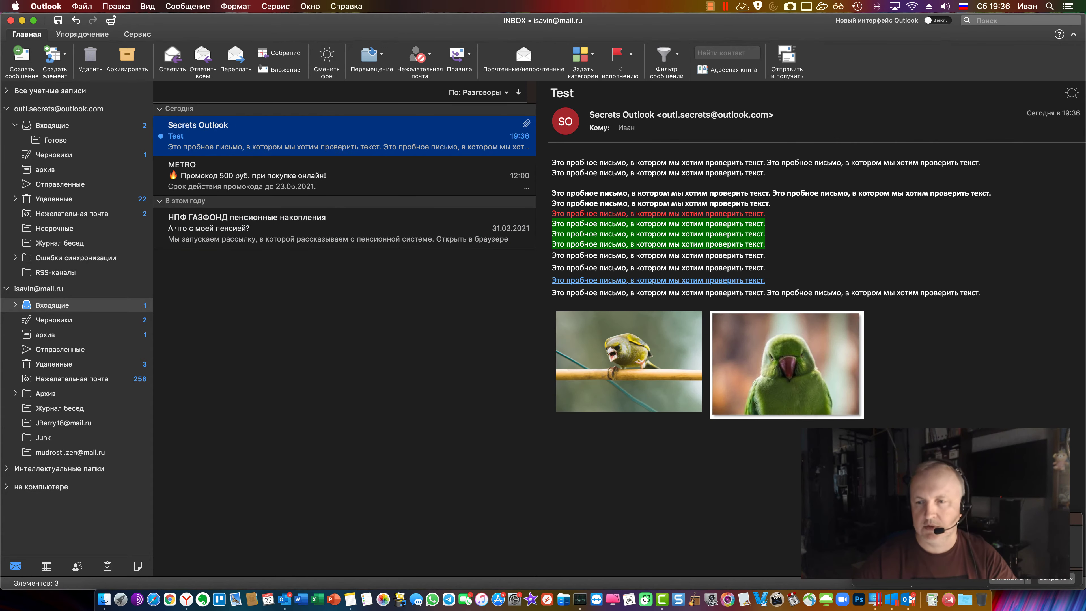
pyautogui.click(757, 371)
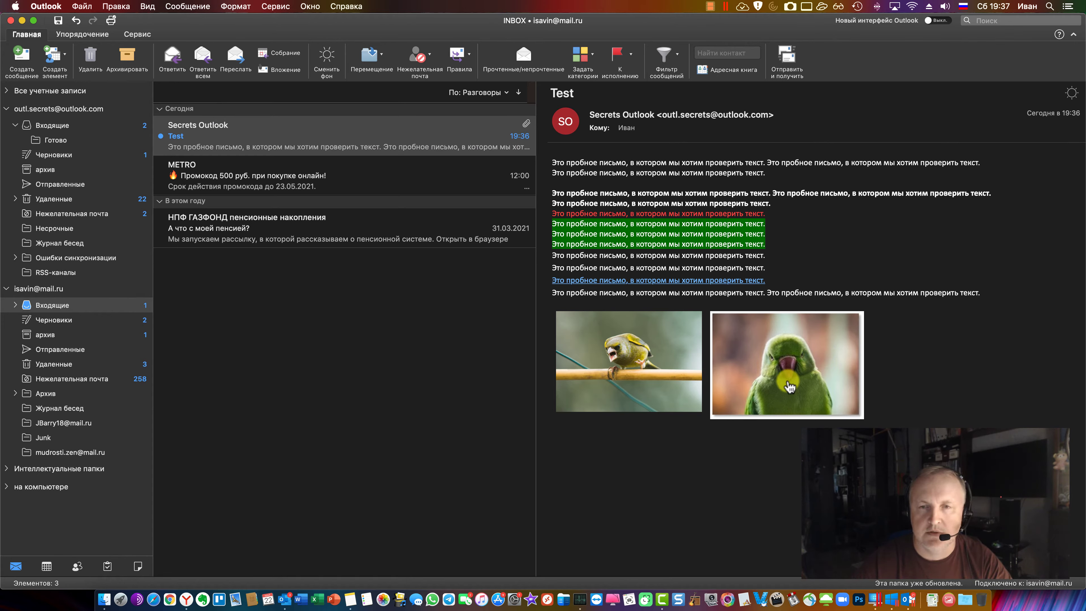
pyautogui.click(274, 325)
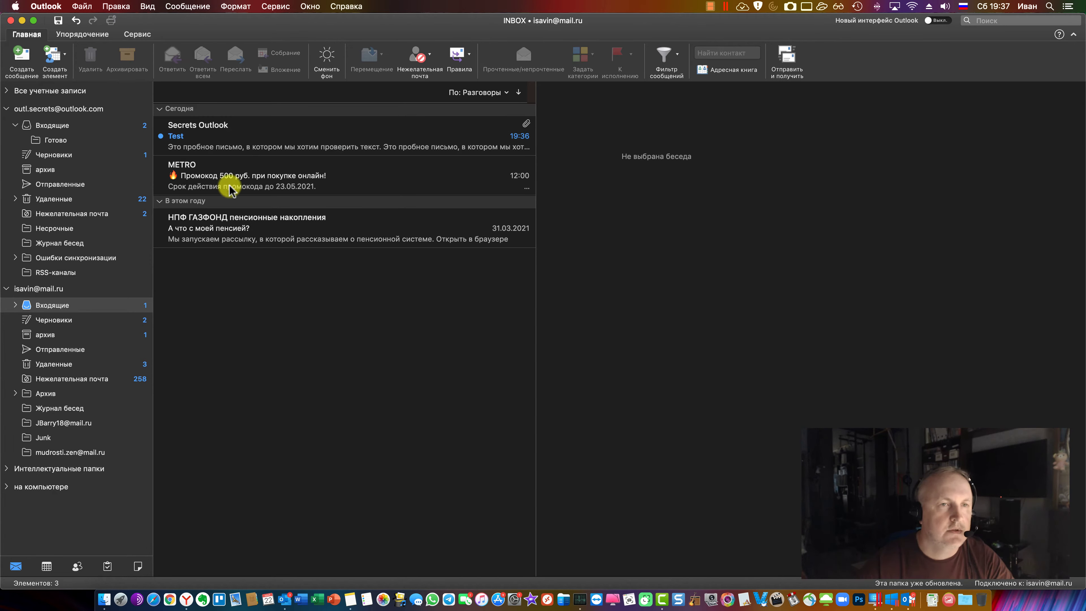
pyautogui.click(226, 134)
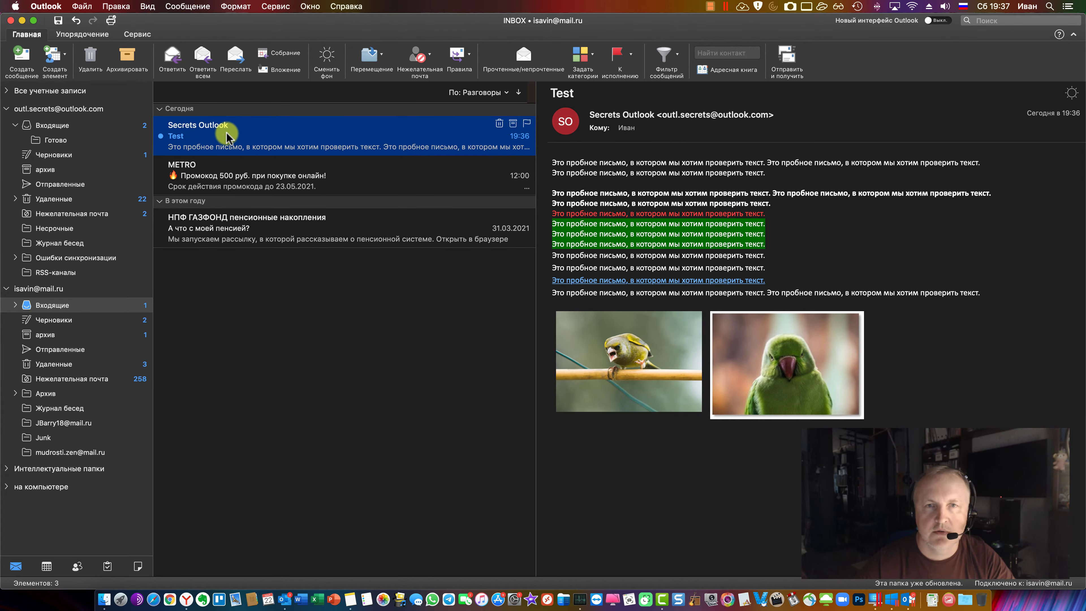
# Open the Test message in its own window and enlarge and widen that window
pyautogui.doubleClick(226, 133)
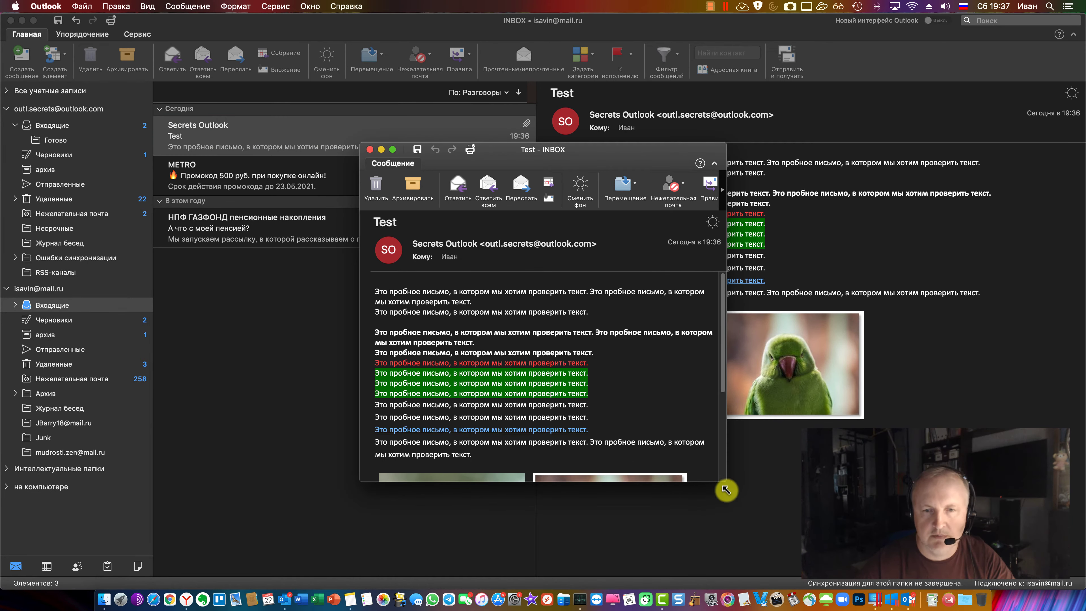
pyautogui.moveTo(726, 488); pyautogui.dragTo(872, 562)
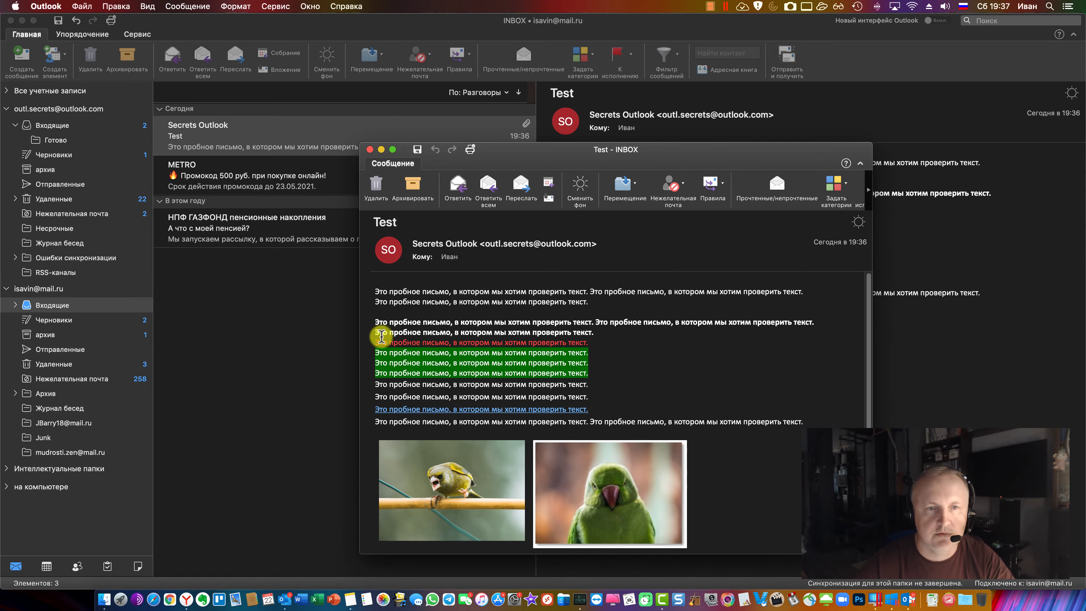
pyautogui.moveTo(360, 350); pyautogui.dragTo(246, 351)
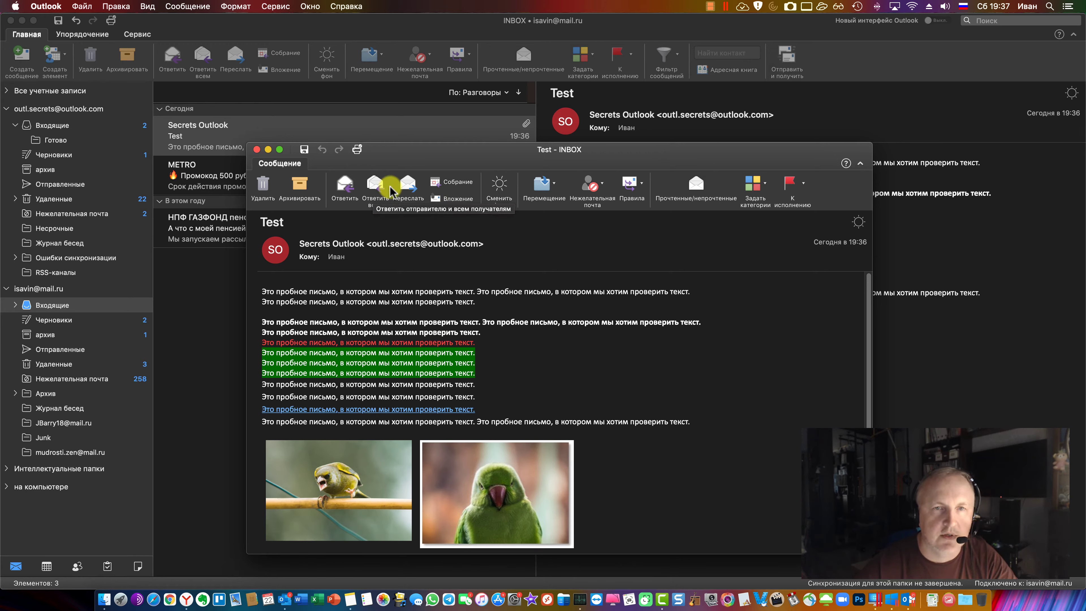
# Review the Move, Junk, Rules and Categorize dropdowns for the message
pyautogui.click(553, 185)
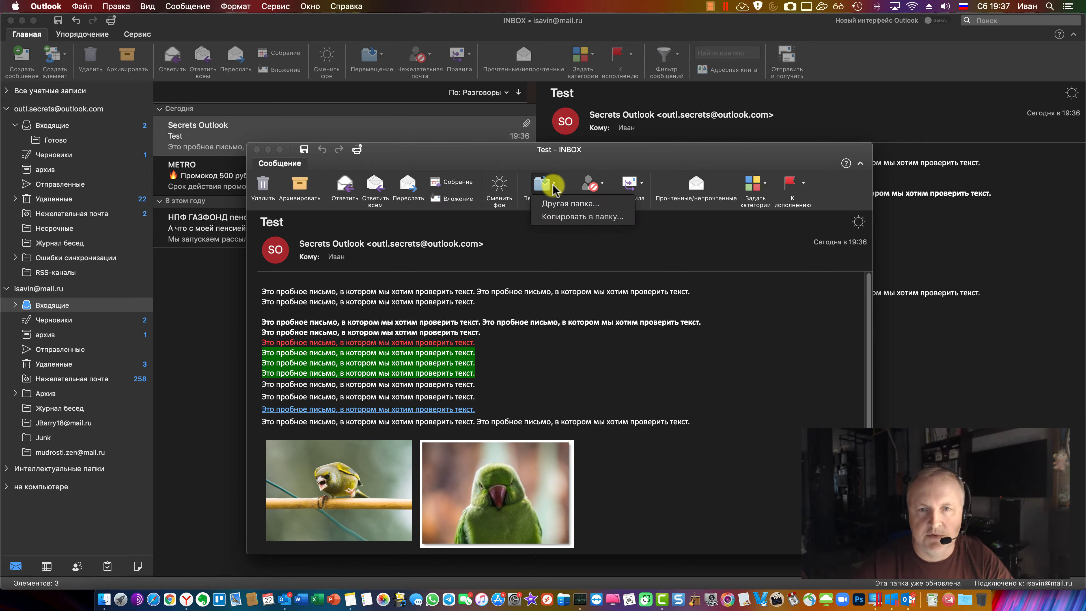
pyautogui.click(554, 184)
pyautogui.click(603, 188)
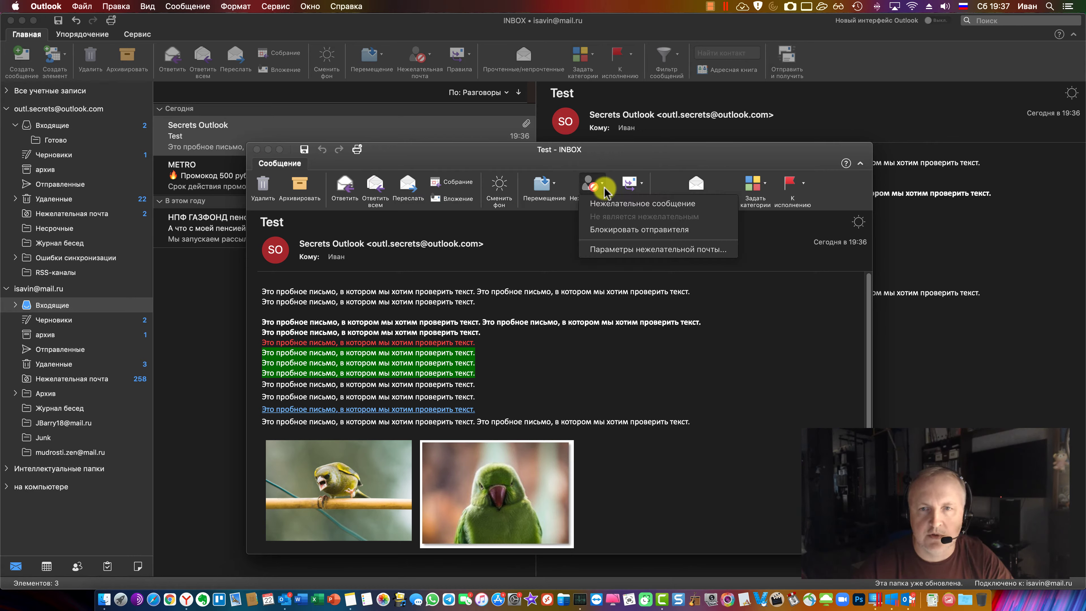
pyautogui.click(604, 189)
pyautogui.click(642, 187)
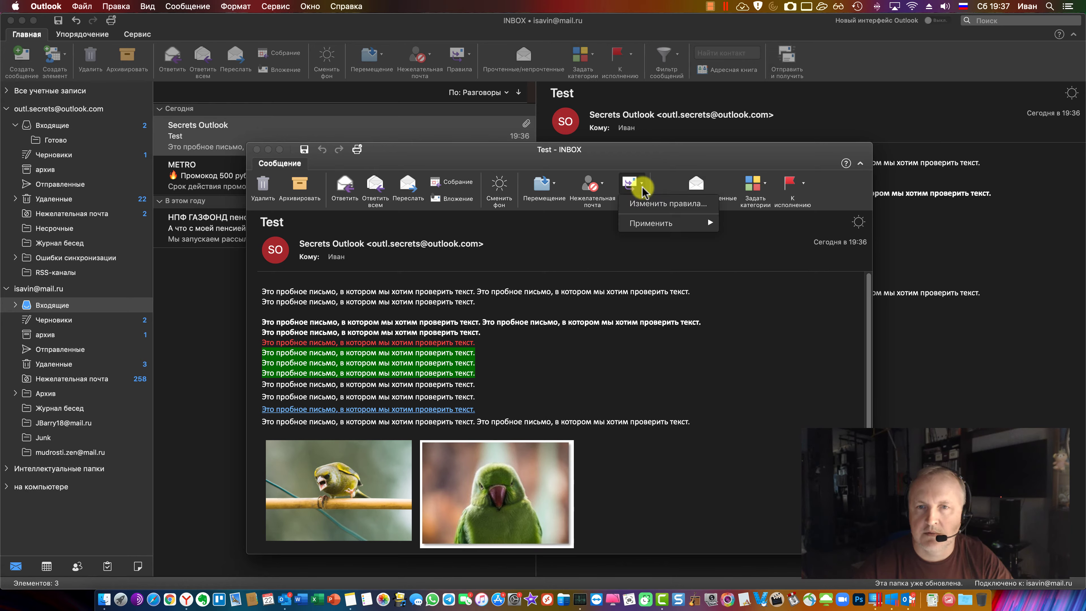
pyautogui.click(643, 187)
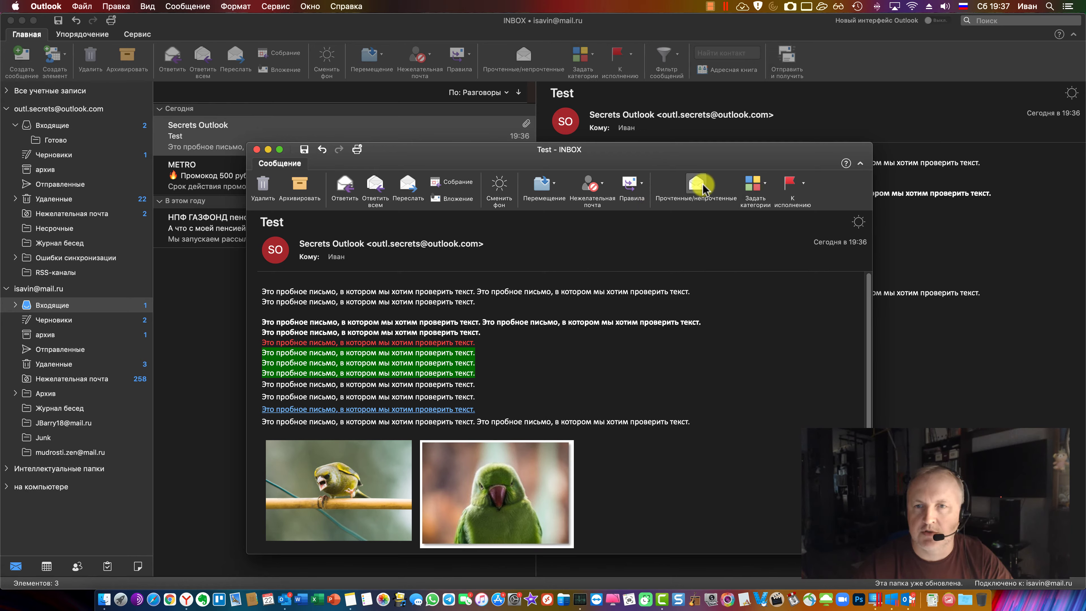
pyautogui.click(767, 188)
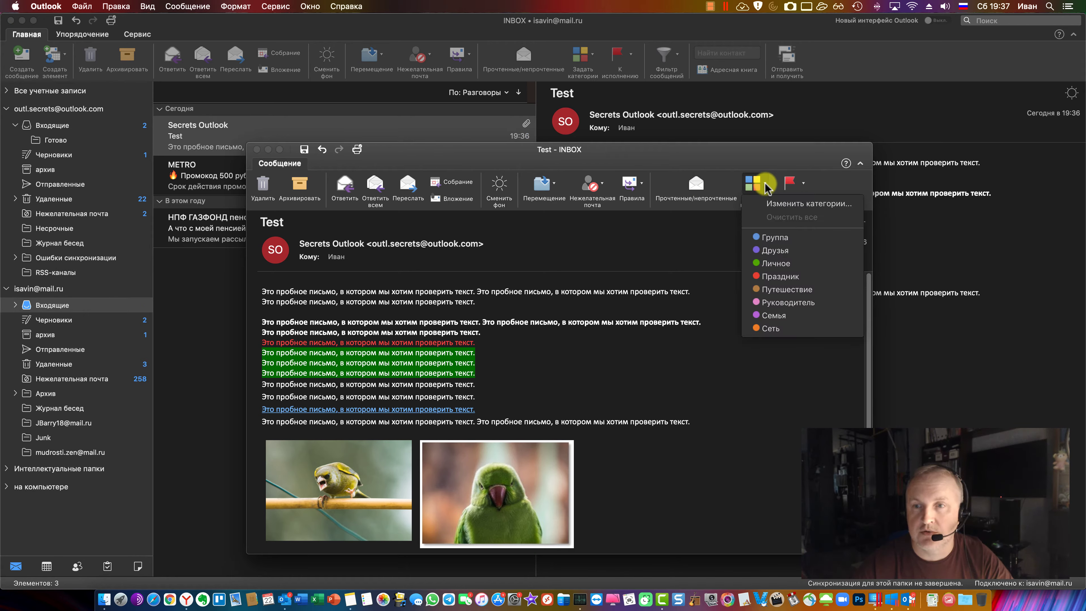
pyautogui.press('Escape')
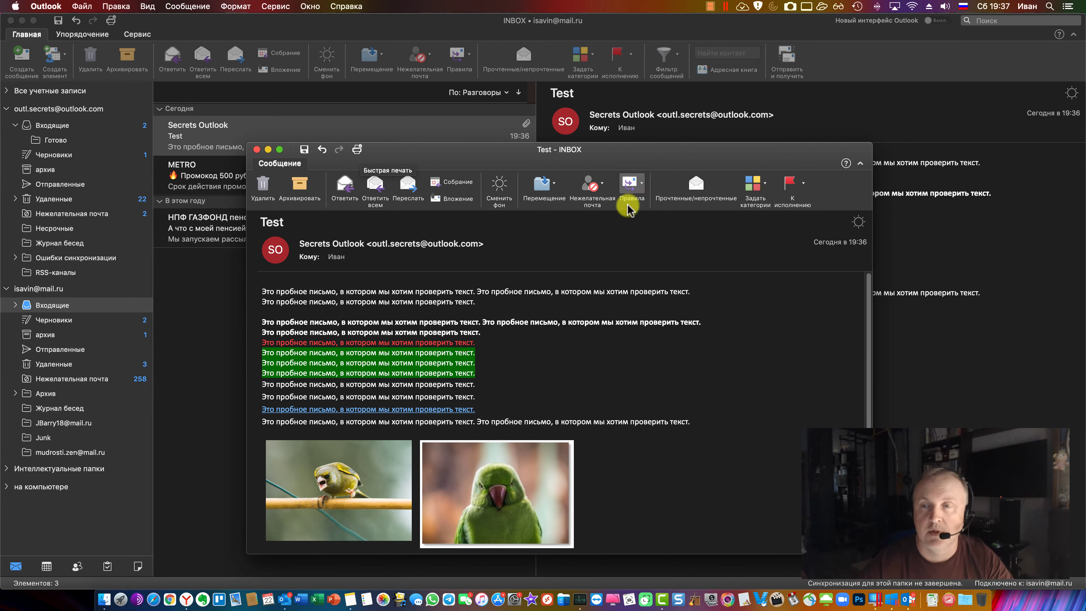
# Collapse and restore the ribbon, dismiss the reminder notification, and start a reply
pyautogui.click(860, 163)
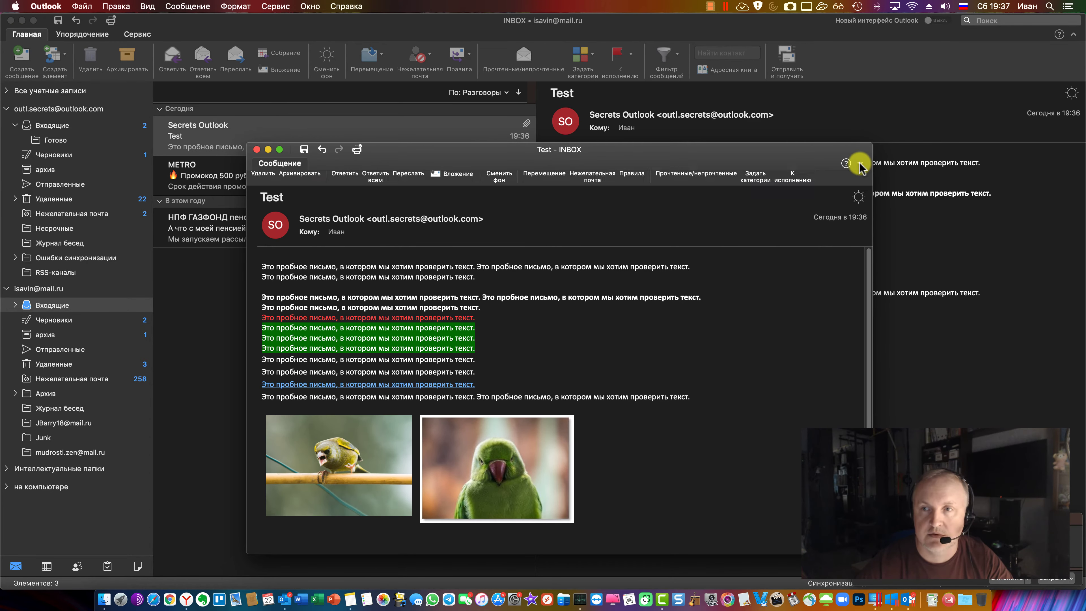
pyautogui.click(860, 163)
pyautogui.click(1048, 582)
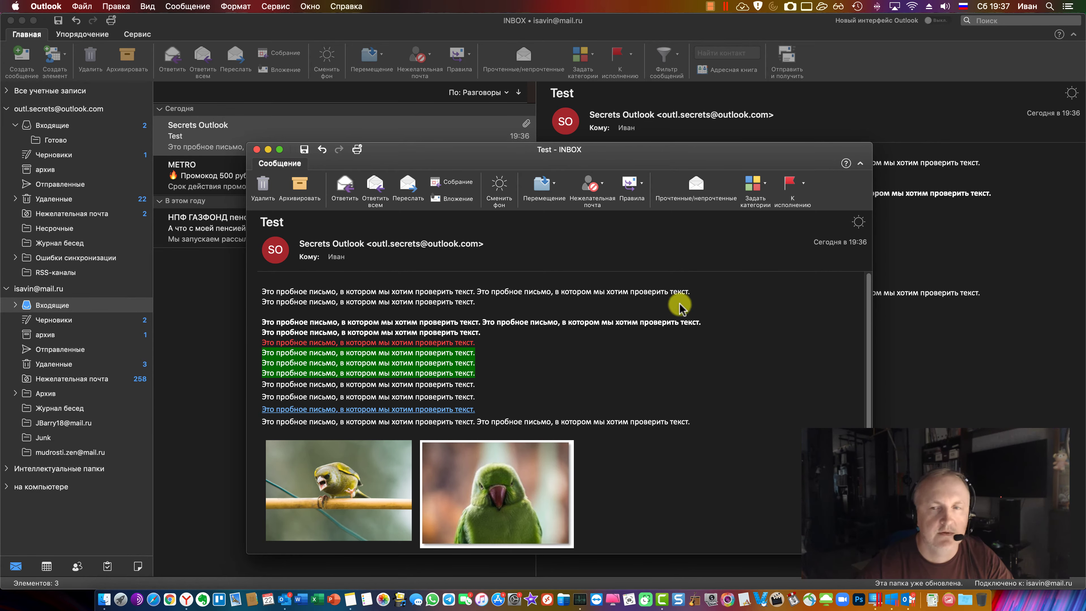
pyautogui.click(345, 189)
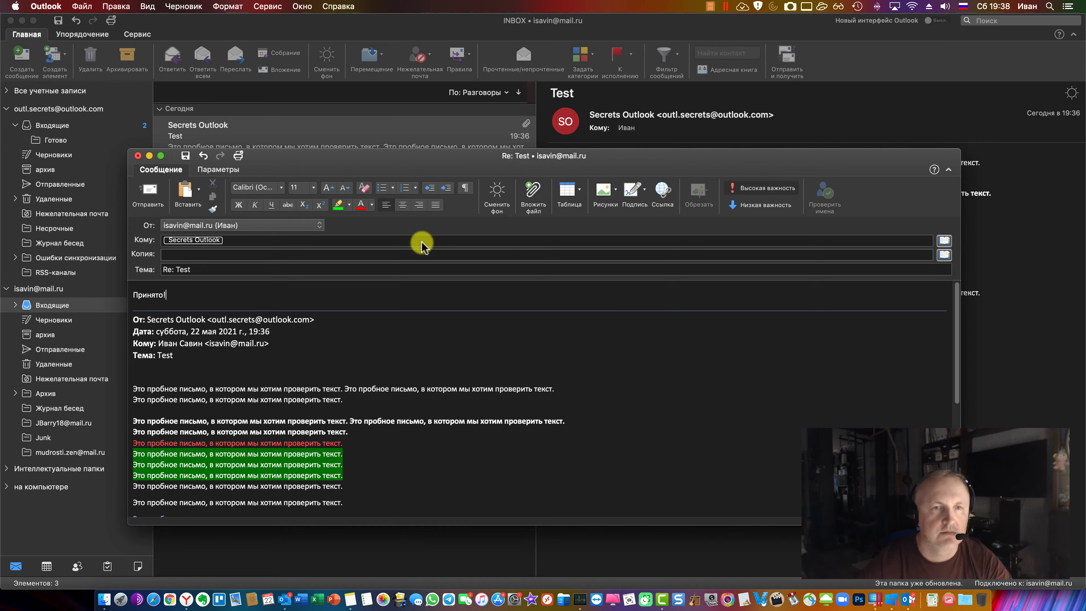
# Select 'Принято!', view the Options tab, shift the reply window left, and open contact search
pyautogui.doubleClick(150, 295)
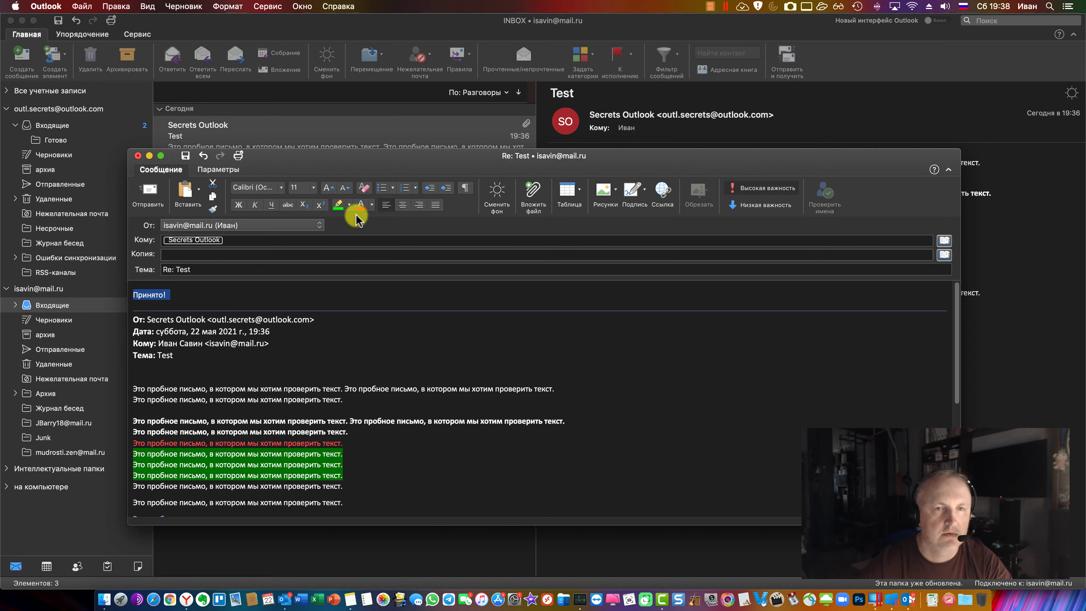
pyautogui.click(218, 171)
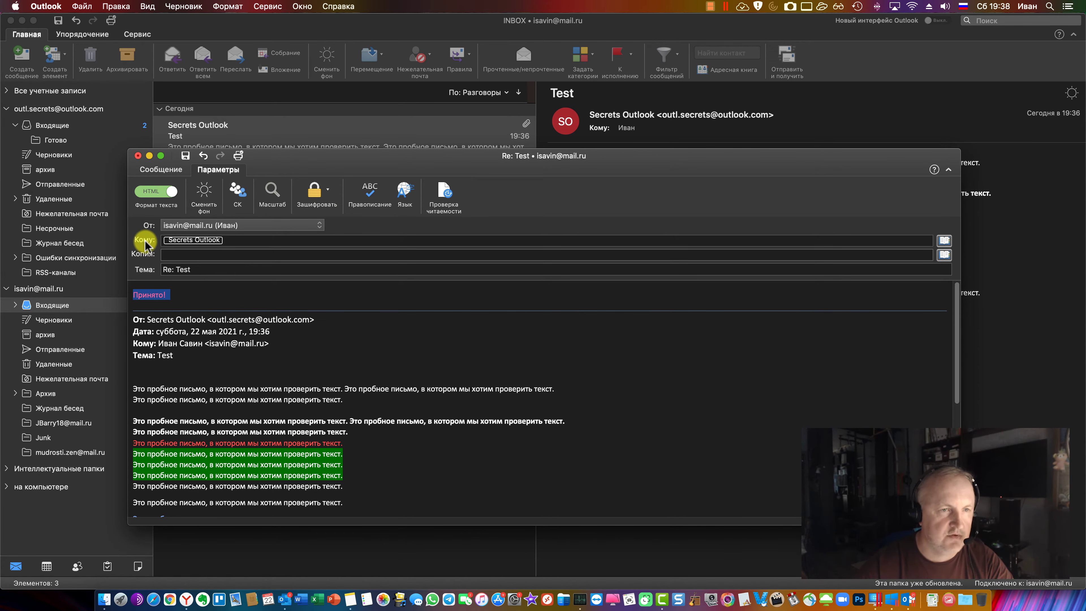
pyautogui.moveTo(127, 255); pyautogui.dragTo(471, 276)
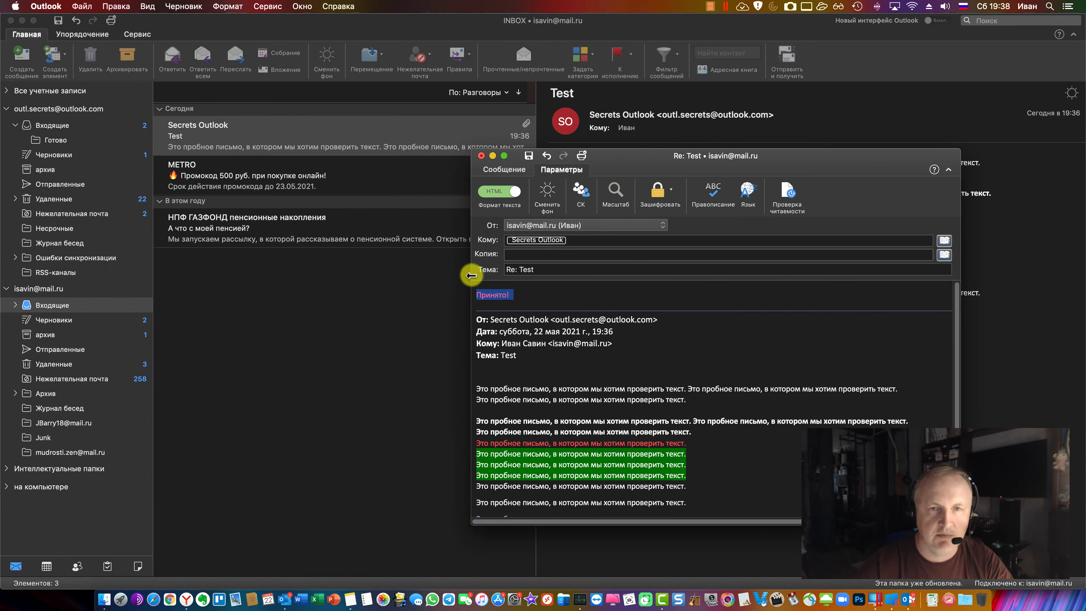
pyautogui.moveTo(764, 160); pyautogui.dragTo(469, 169)
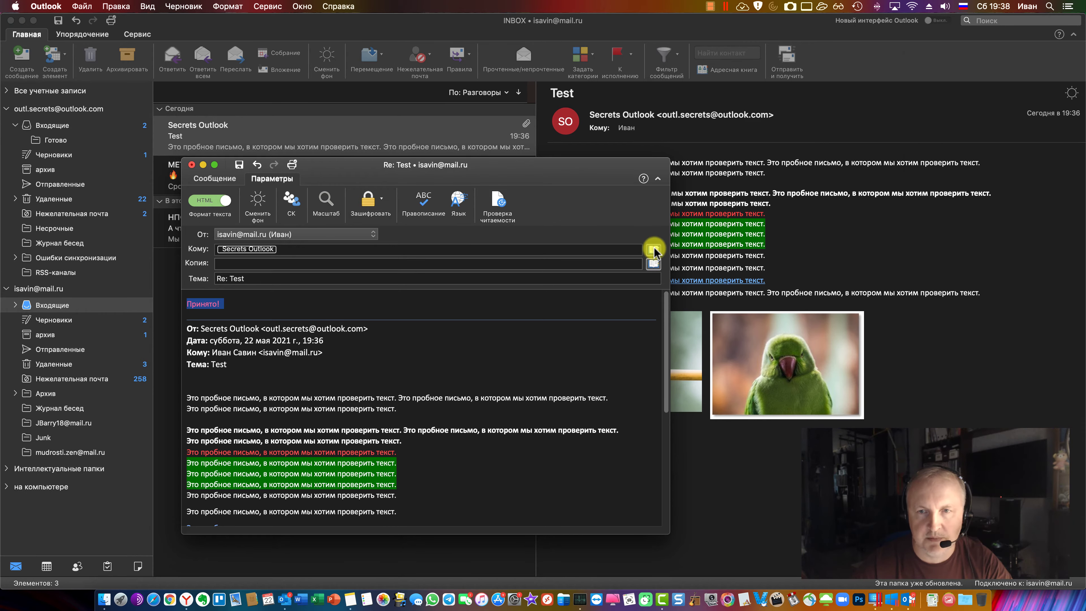
pyautogui.click(654, 264)
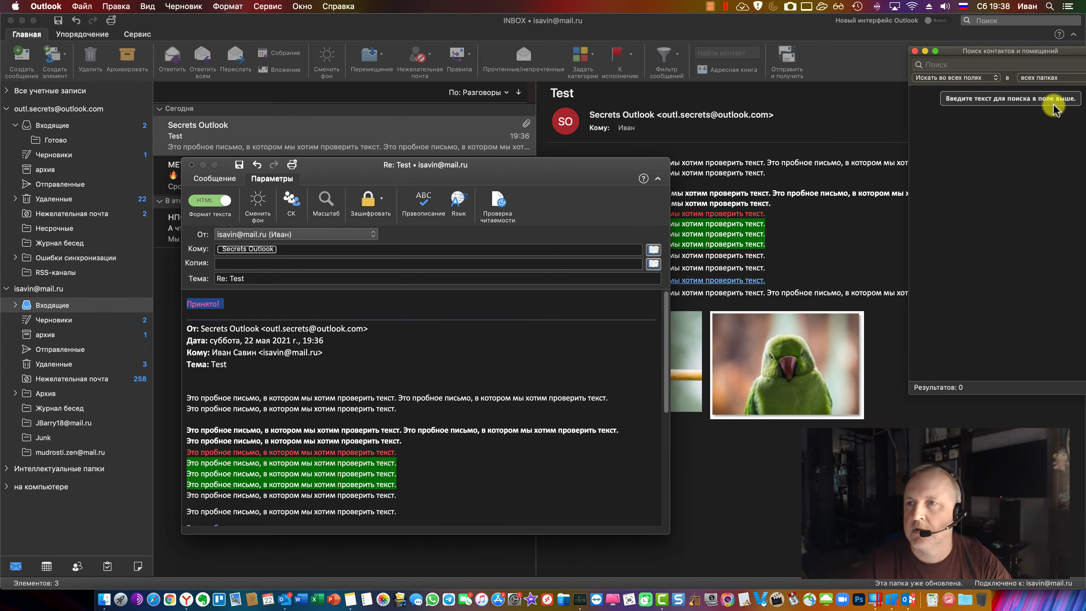
# Limit the contact search to the Contacts folder and preview the first contact's card
pyautogui.click(827, 158)
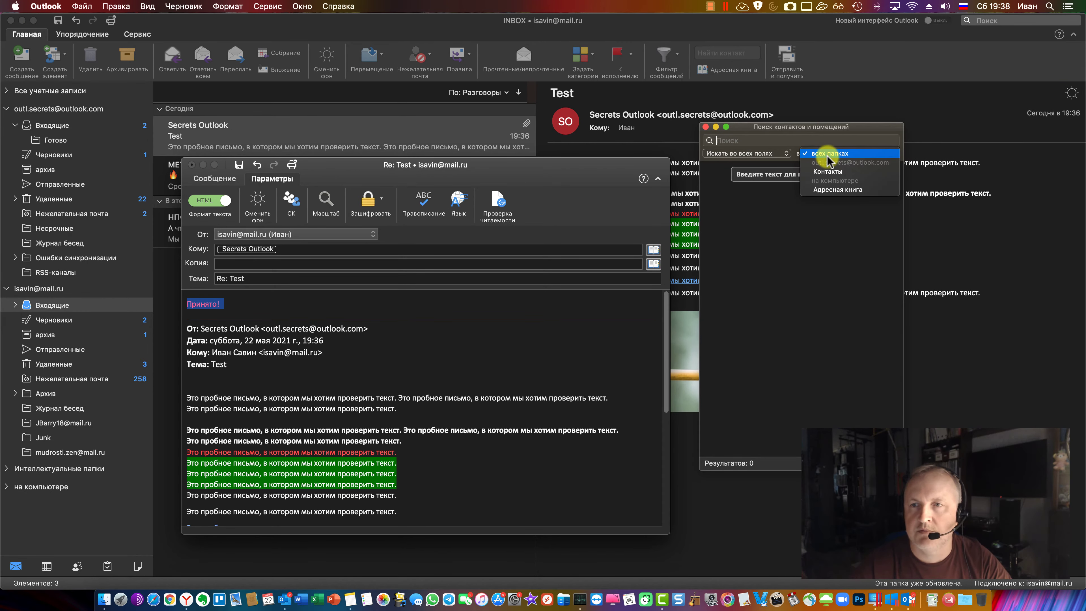
pyautogui.click(828, 172)
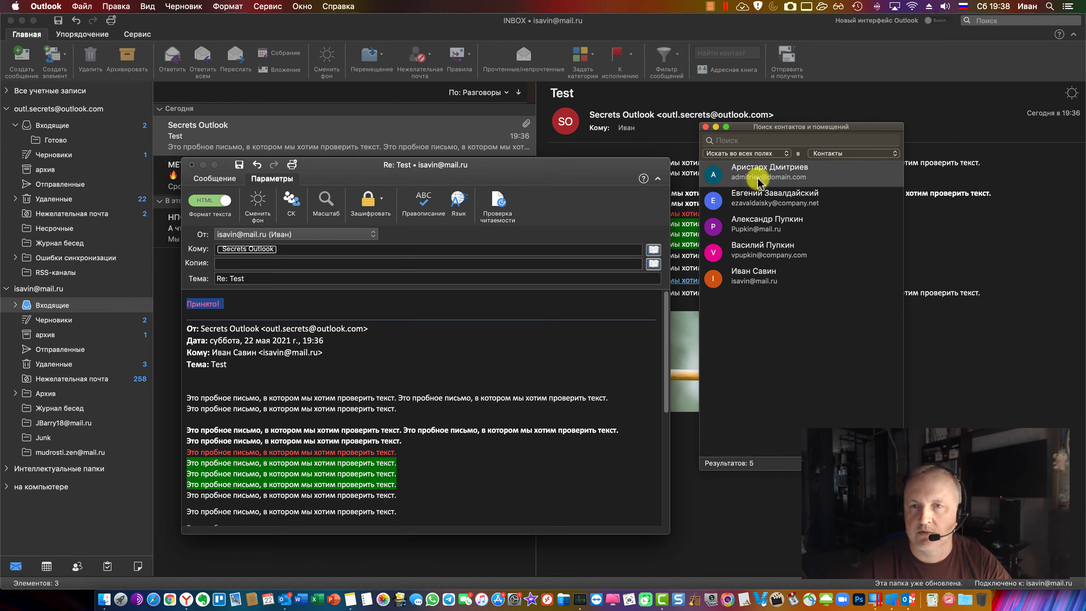
pyautogui.click(844, 155)
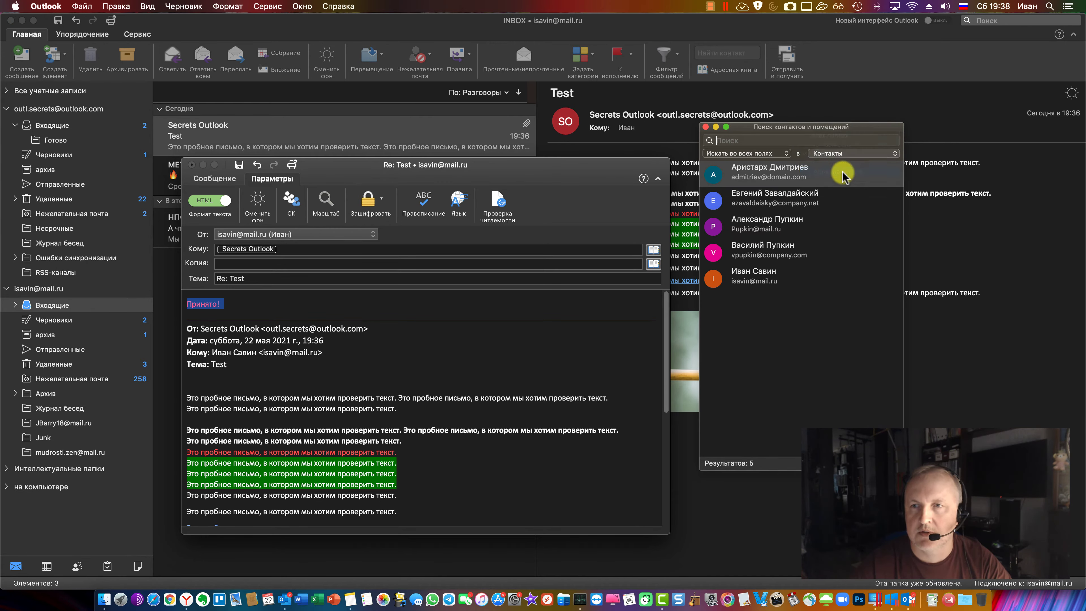
pyautogui.click(844, 169)
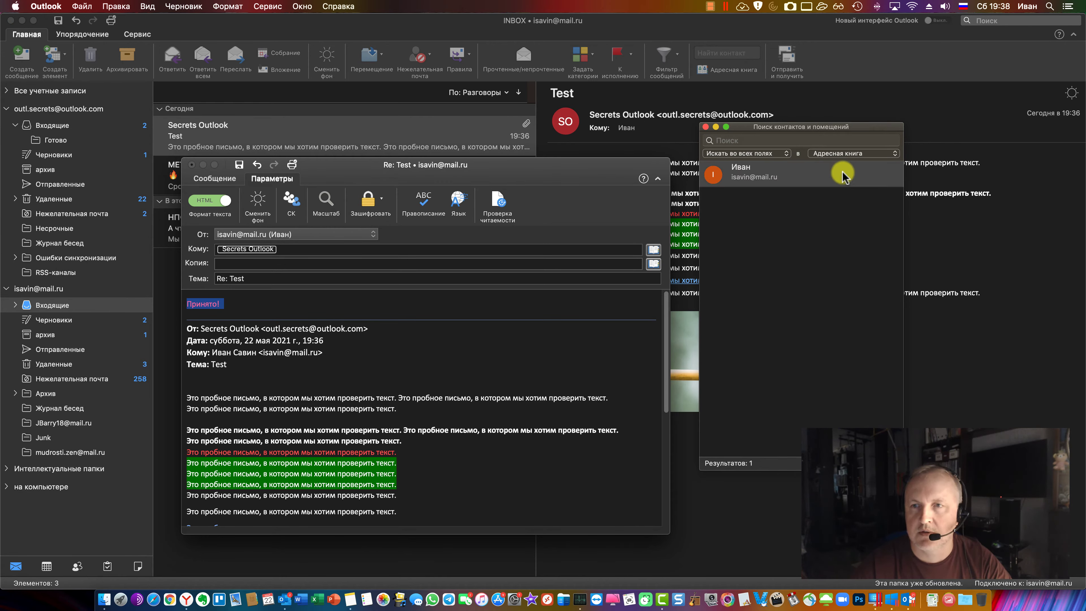
pyautogui.click(845, 155)
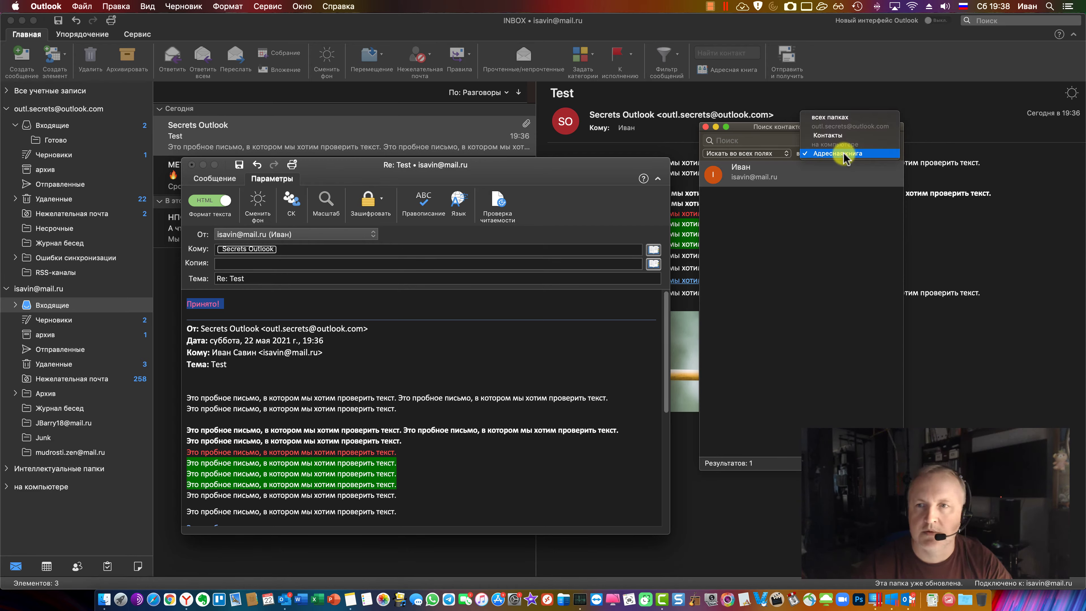
pyautogui.click(841, 139)
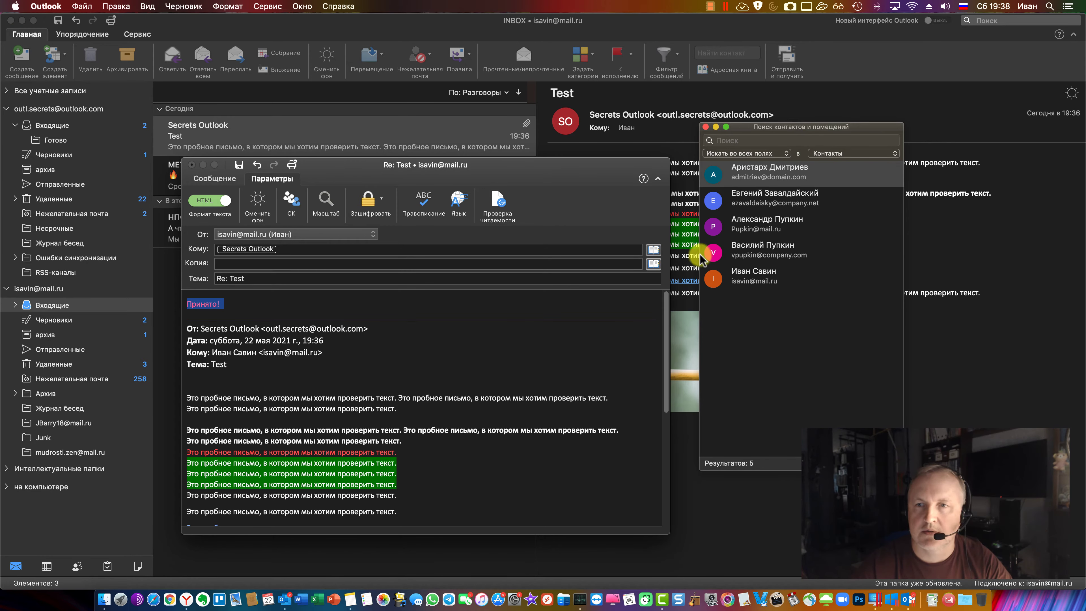
pyautogui.doubleClick(764, 174)
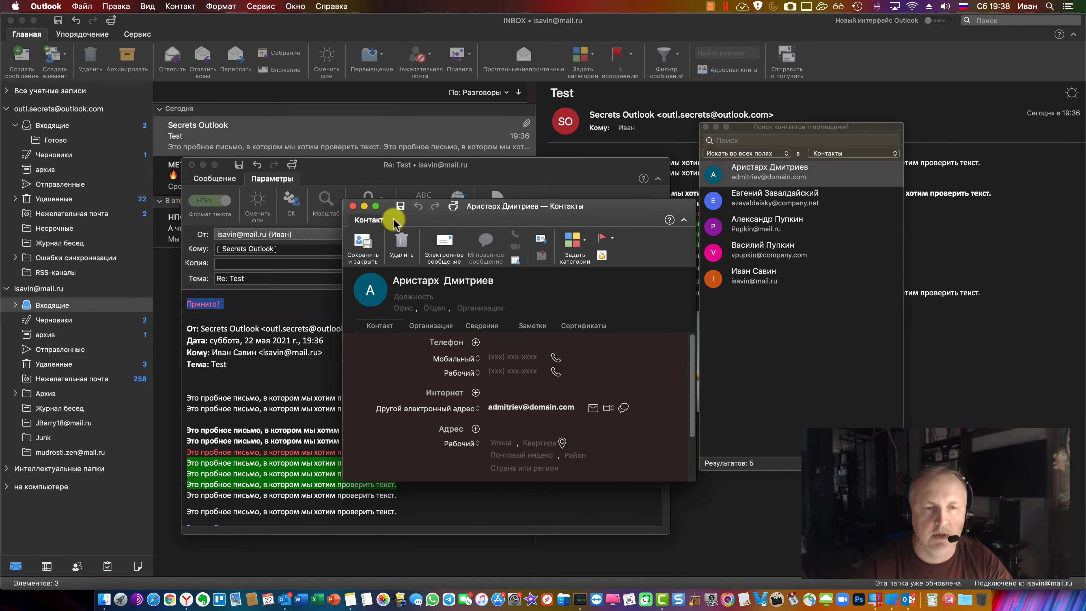
pyautogui.click(353, 206)
# Drag three contacts onto the To line, then reopen contact search from the Cc field
pyautogui.moveTo(725, 173); pyautogui.dragTo(456, 252)
pyautogui.moveTo(740, 200); pyautogui.dragTo(506, 252)
pyautogui.moveTo(761, 250); pyautogui.dragTo(584, 248)
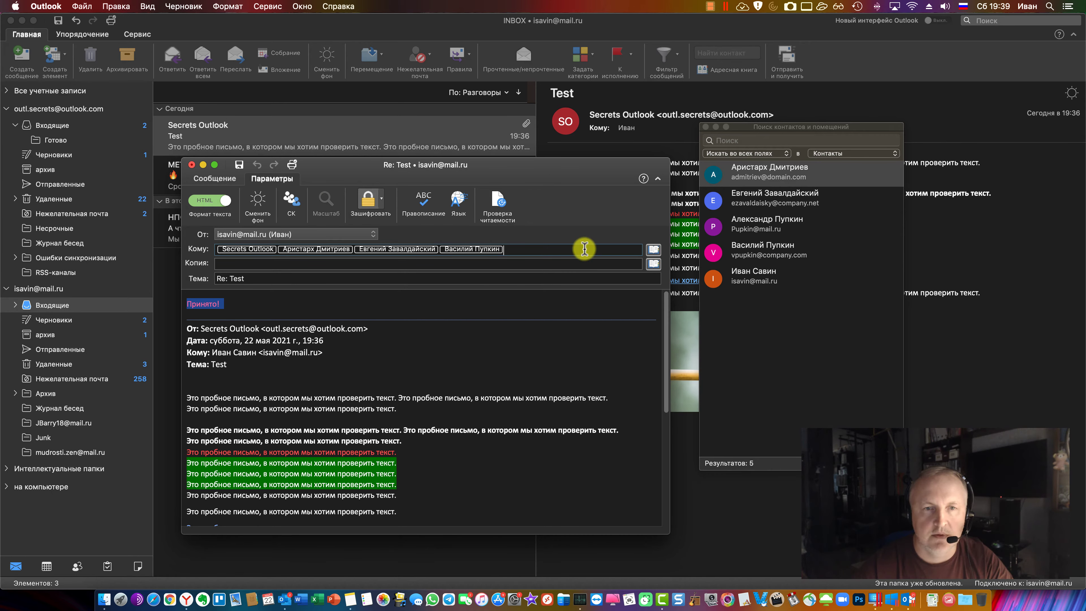
pyautogui.click(705, 126)
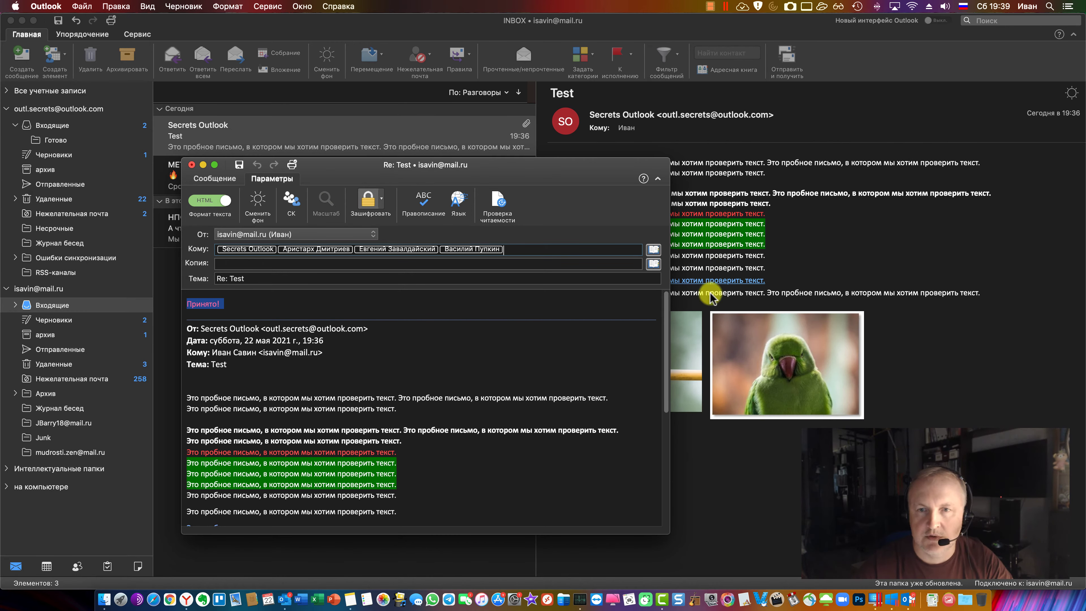
pyautogui.click(398, 263)
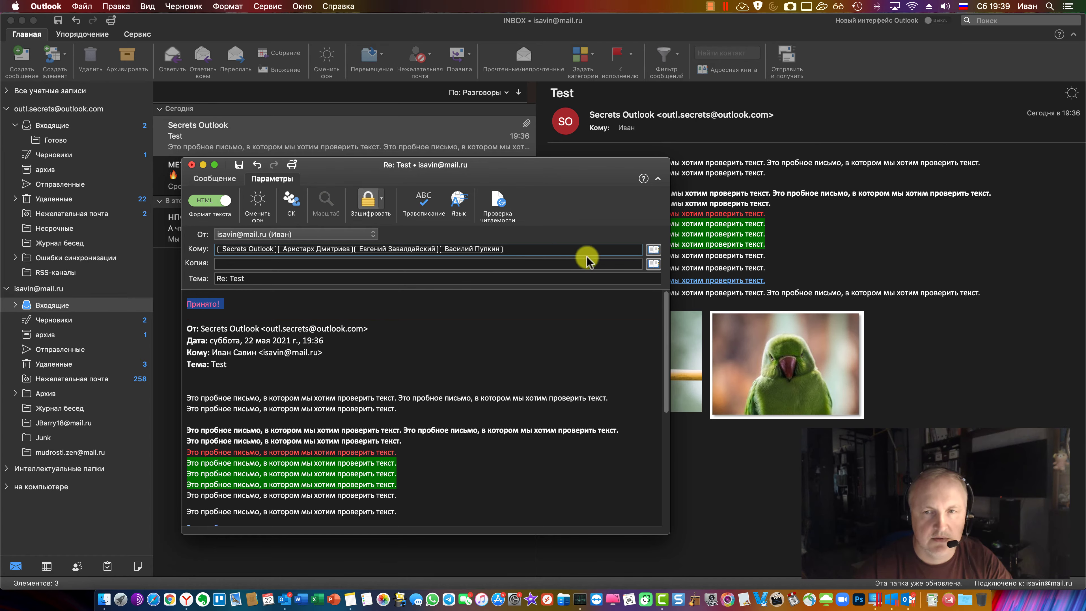
pyautogui.click(653, 249)
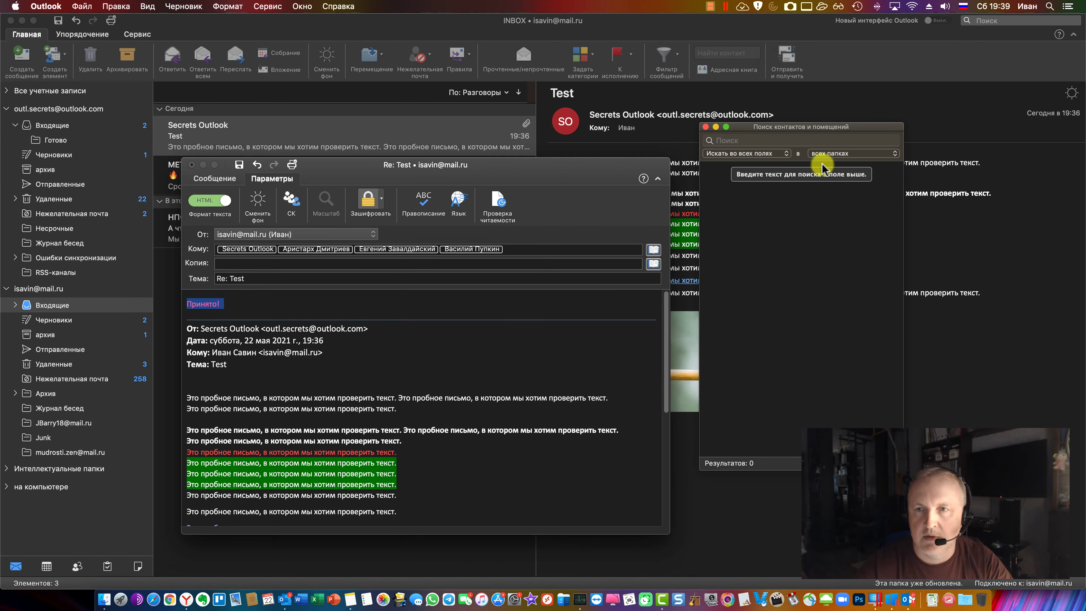
# Add a Контакты contact to the To, Cc and Bcc lines, then close the contact search
pyautogui.click(851, 153)
pyautogui.click(834, 189)
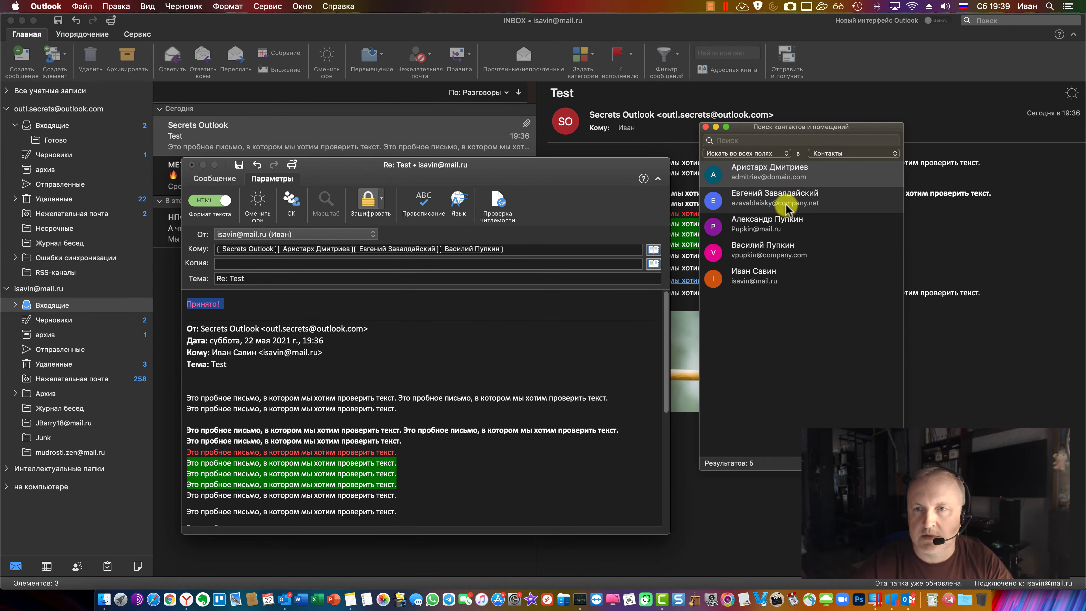
pyautogui.click(752, 176)
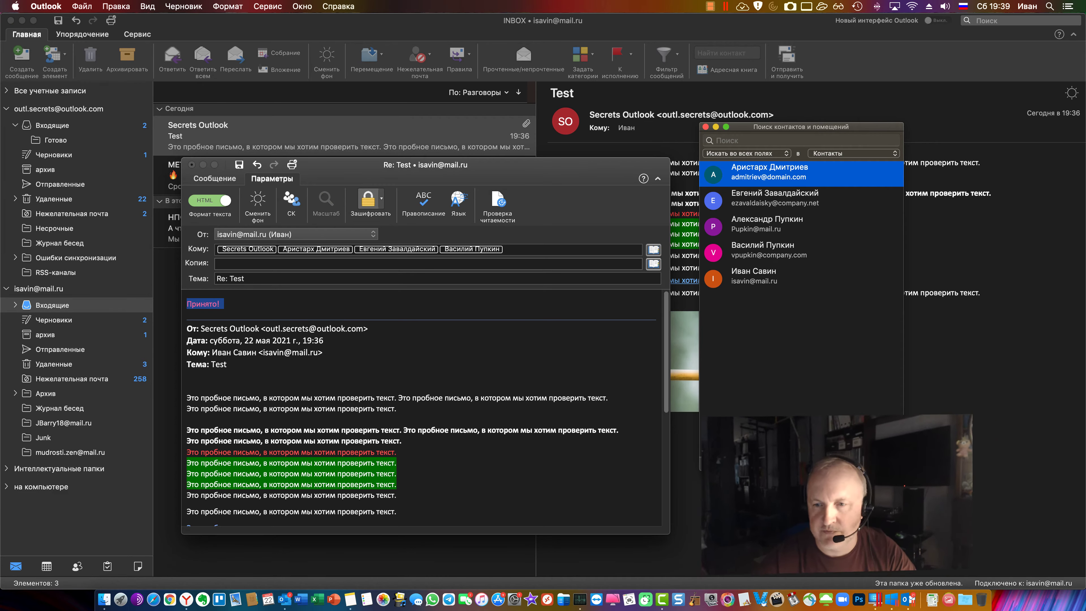
pyautogui.click(774, 202)
pyautogui.click(507, 254)
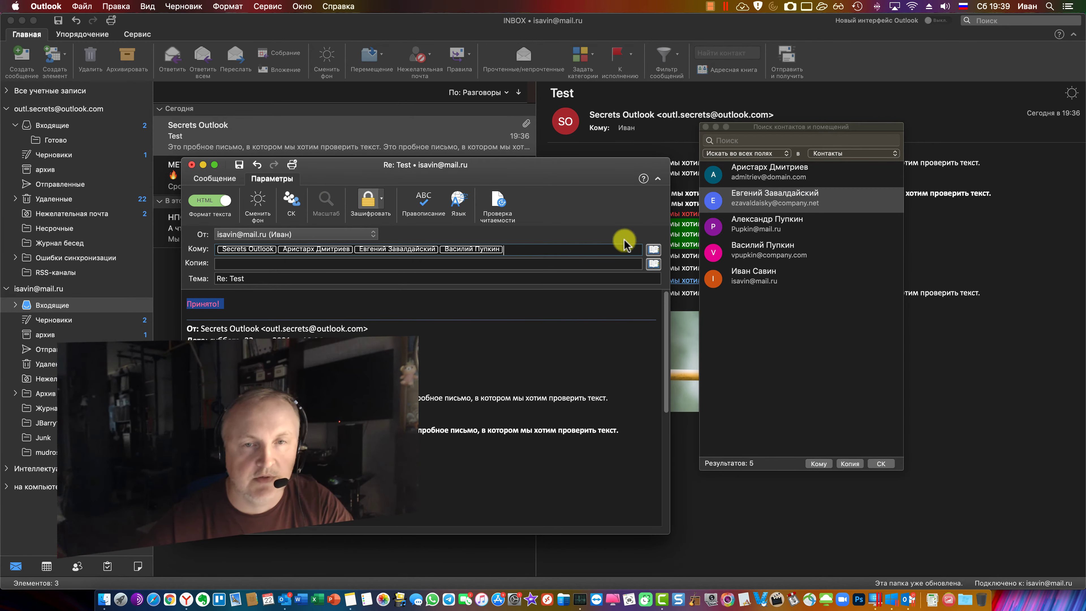
pyautogui.moveTo(732, 189); pyautogui.dragTo(578, 250)
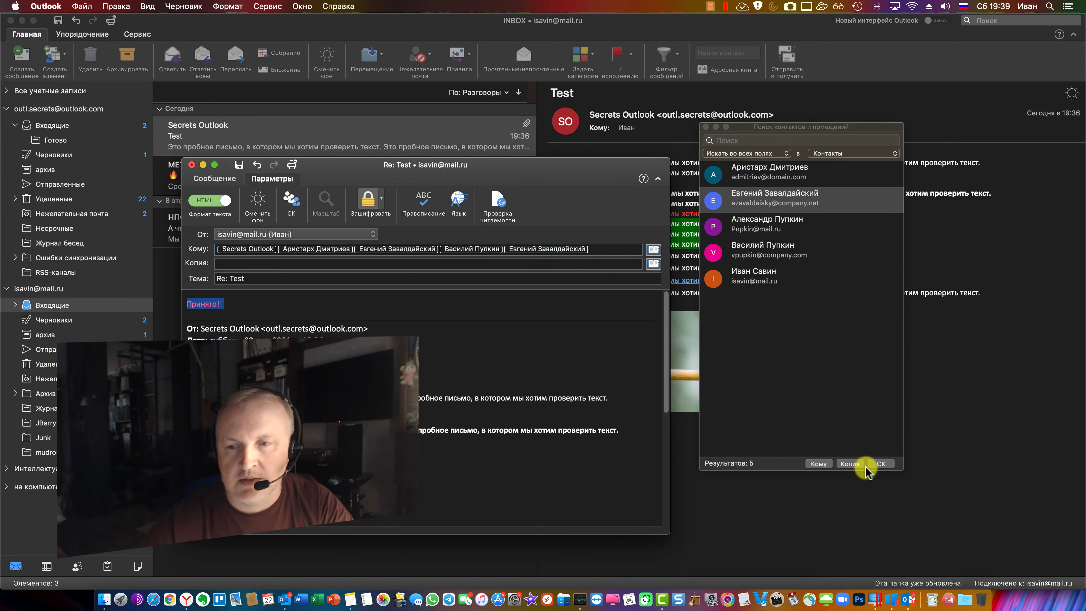
pyautogui.click(850, 464)
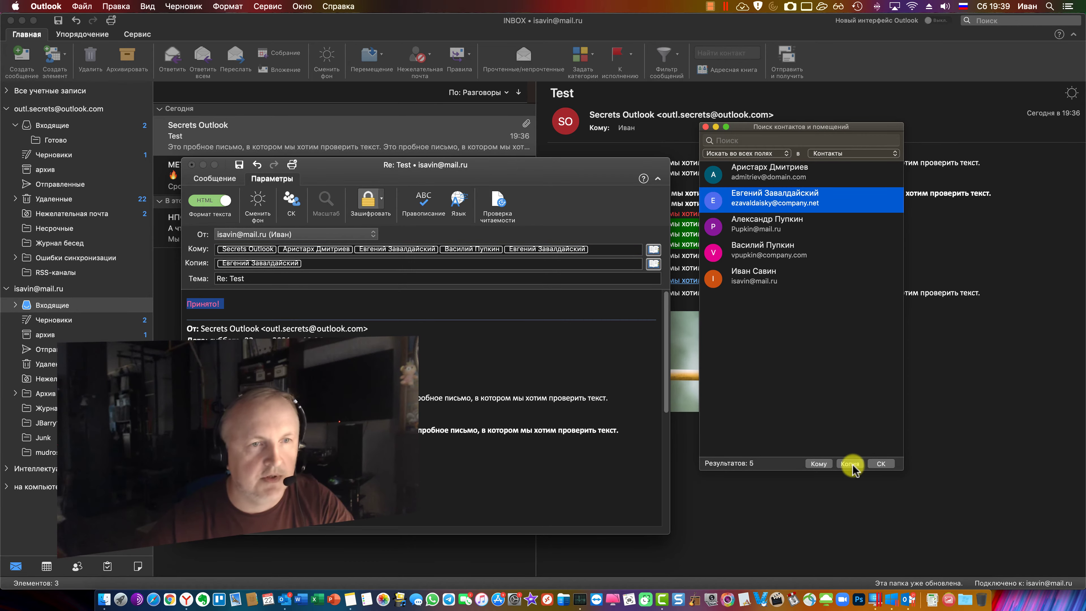
pyautogui.click(880, 464)
pyautogui.click(308, 277)
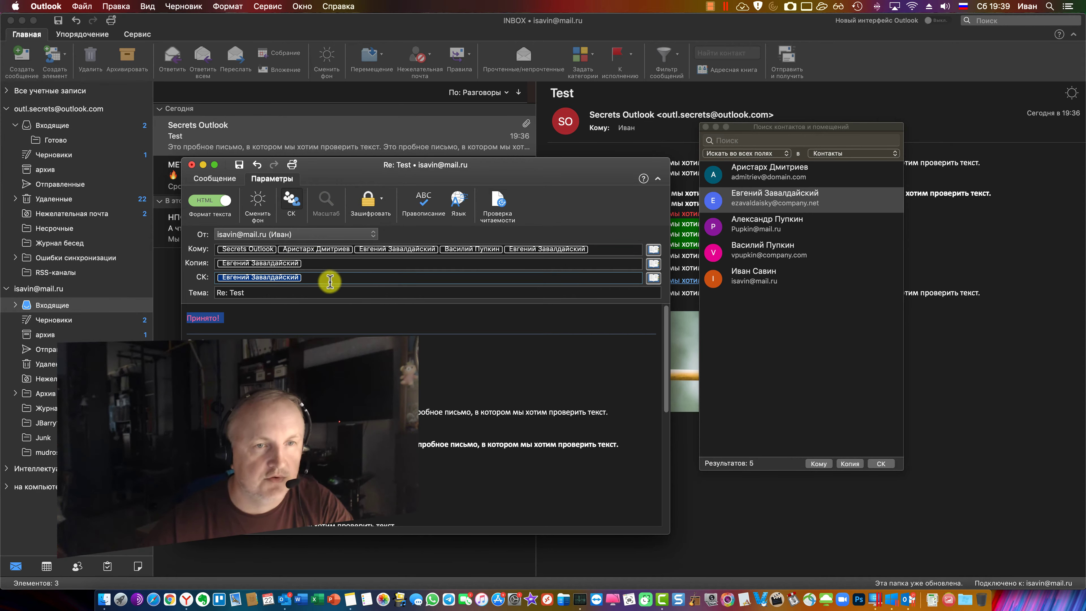
pyautogui.click(705, 127)
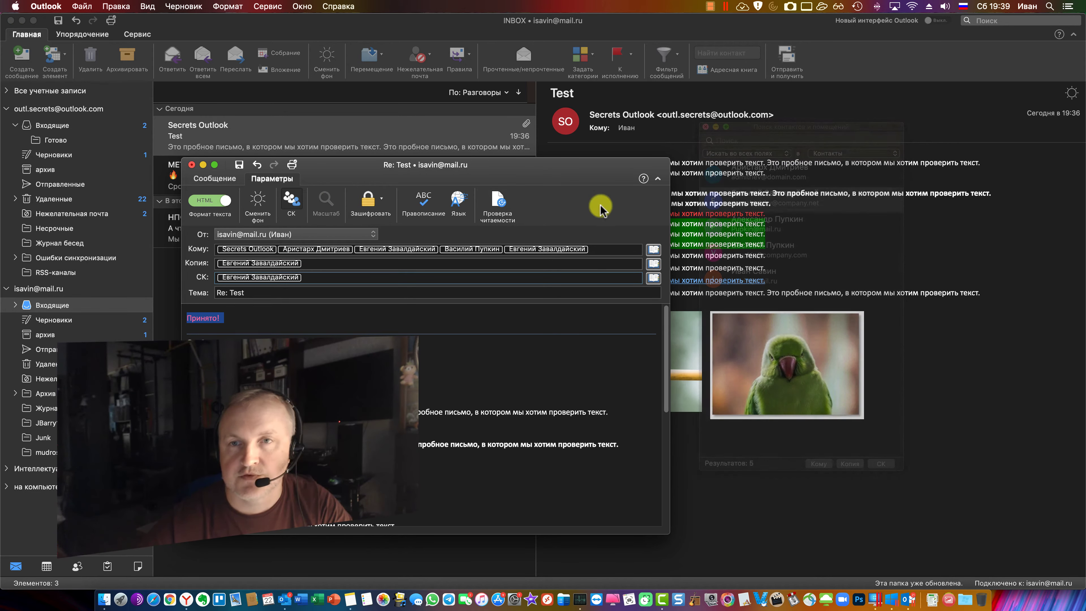
pyautogui.click(215, 179)
# Send the reply to the Outbox, dismiss the delivery error, and bring the Yandex browser forward
pyautogui.click(206, 200)
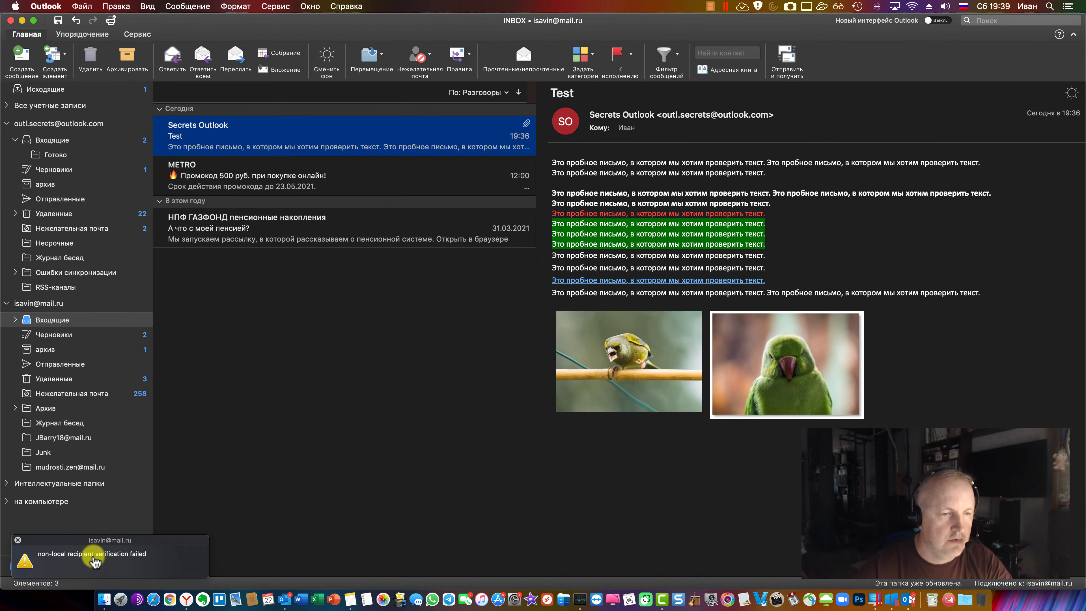
pyautogui.click(18, 540)
pyautogui.click(245, 385)
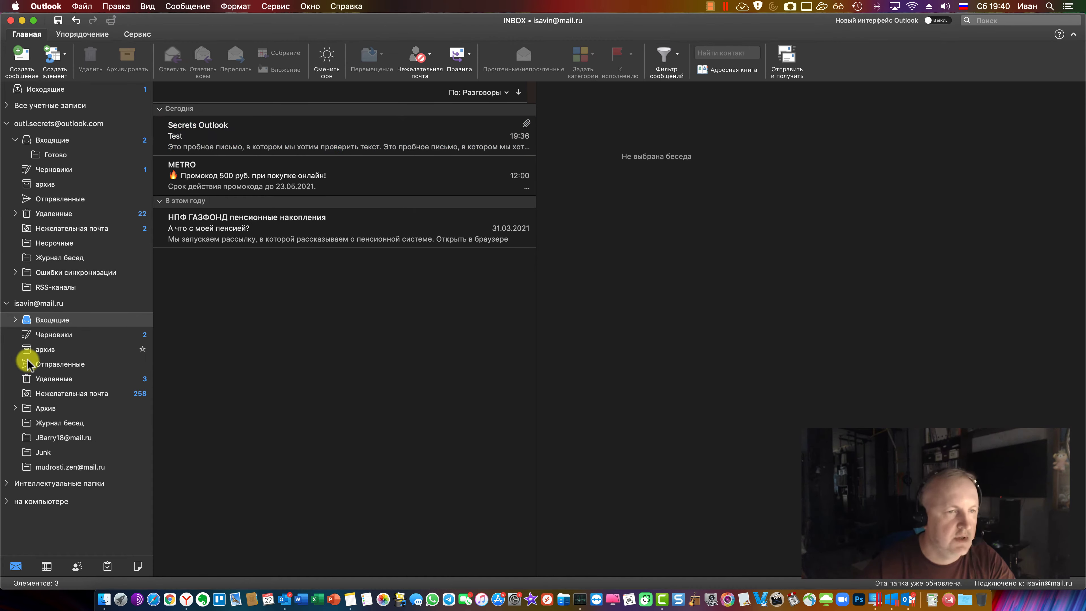
pyautogui.click(17, 408)
pyautogui.click(16, 408)
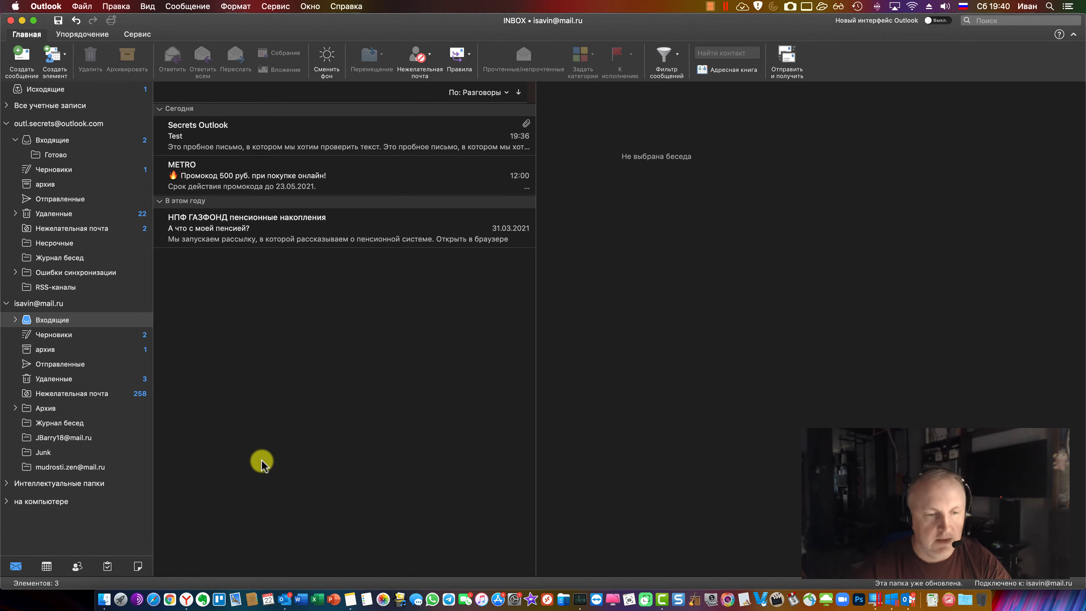
pyautogui.click(186, 600)
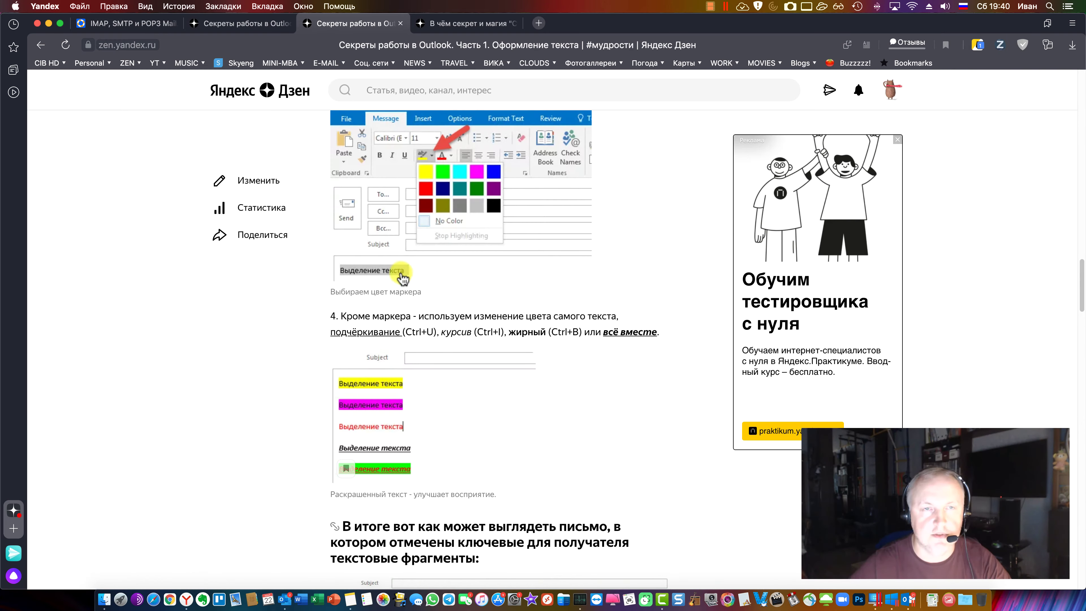
# Open the Шаблоны и рассылки article from the all-articles list and scroll through it
pyautogui.click(41, 45)
pyautogui.scroll(-3, 497, 381)
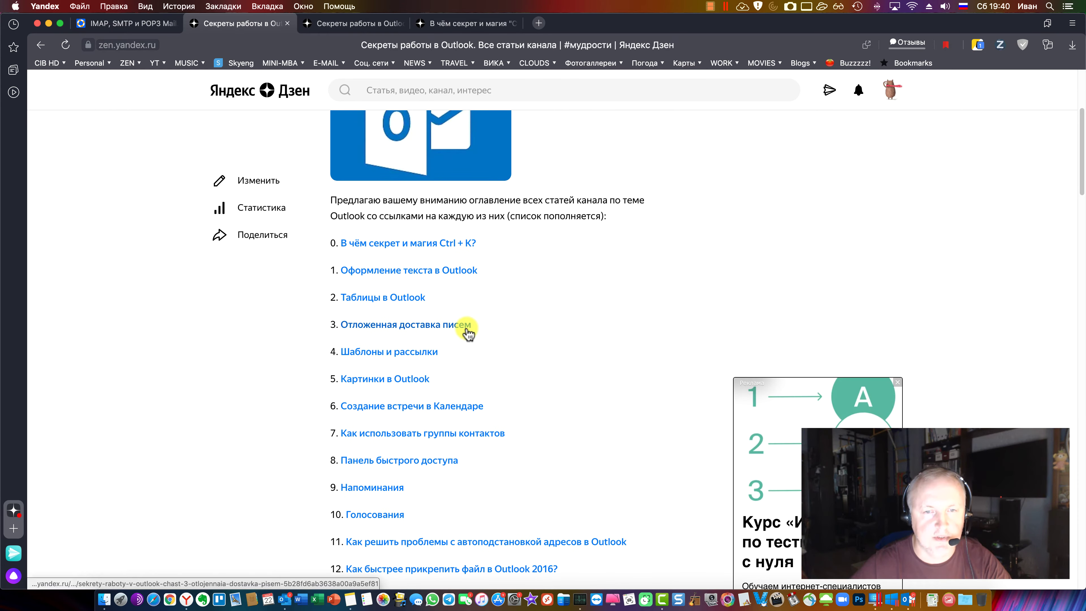
pyautogui.scroll(-1, 479, 377)
pyautogui.scroll(-1, 450, 348)
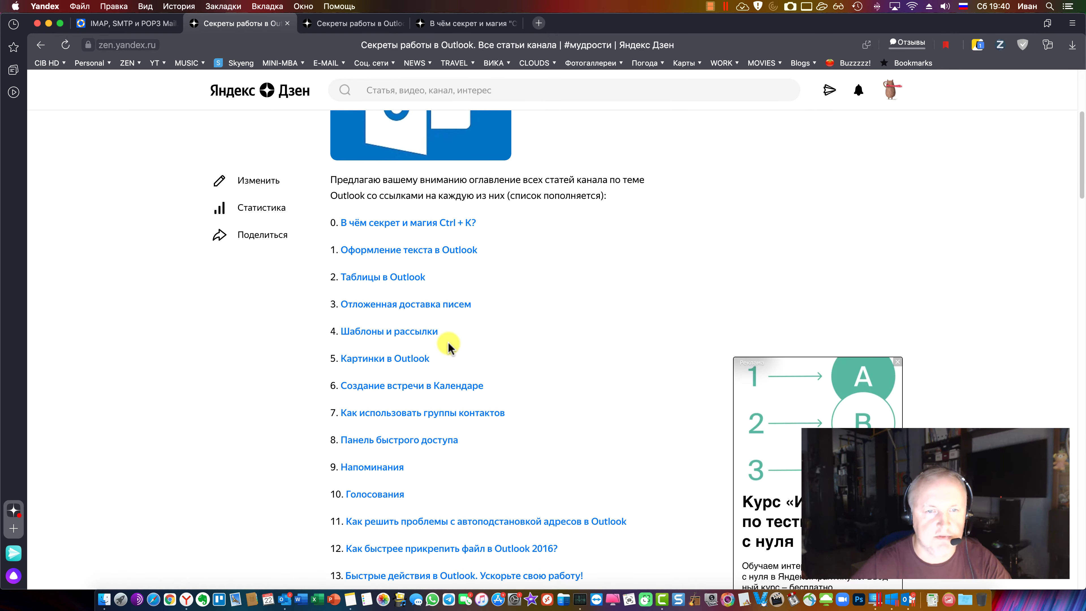
pyautogui.click(438, 336)
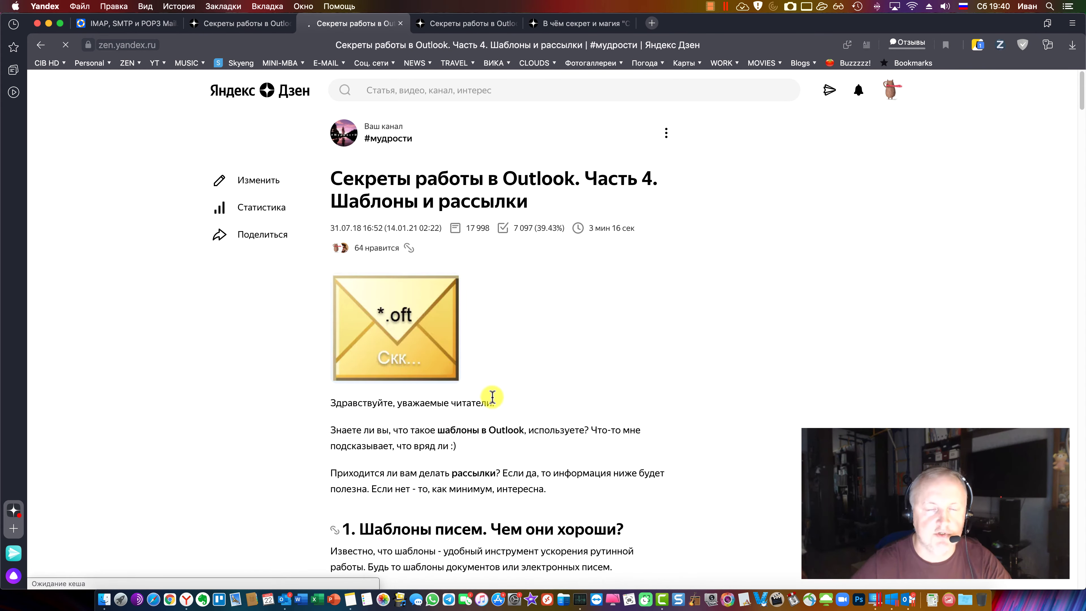
pyautogui.scroll(-20, 475, 417)
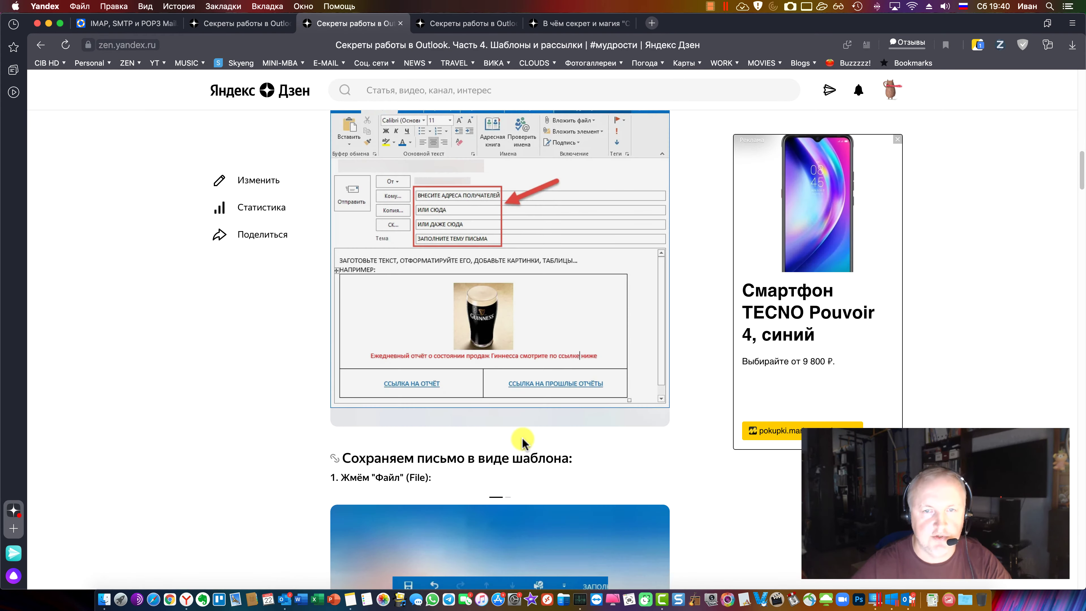
pyautogui.scroll(-15, 523, 440)
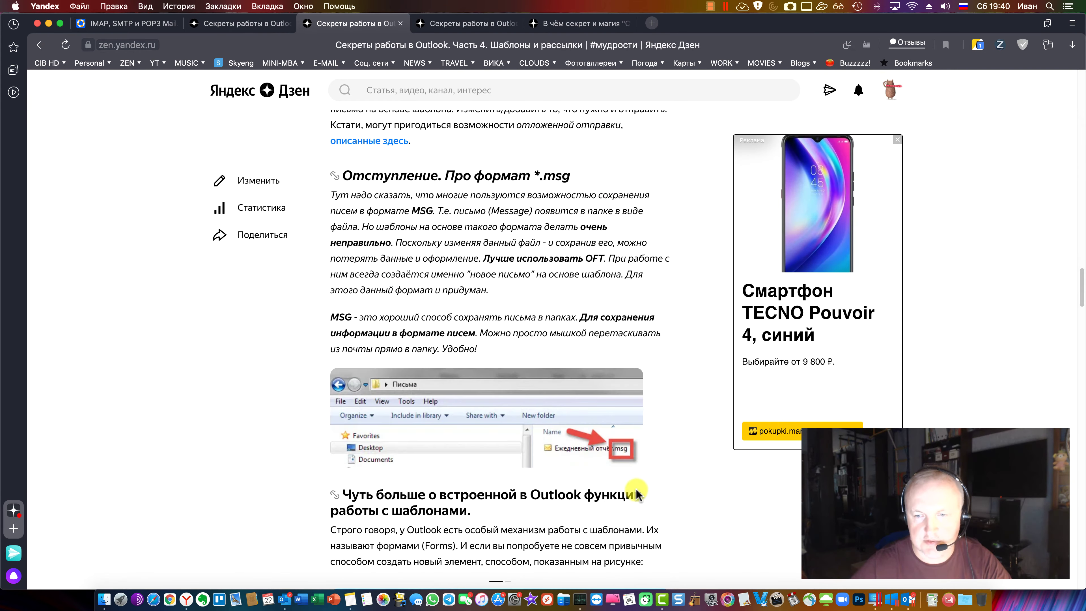
pyautogui.scroll(-15, 549, 448)
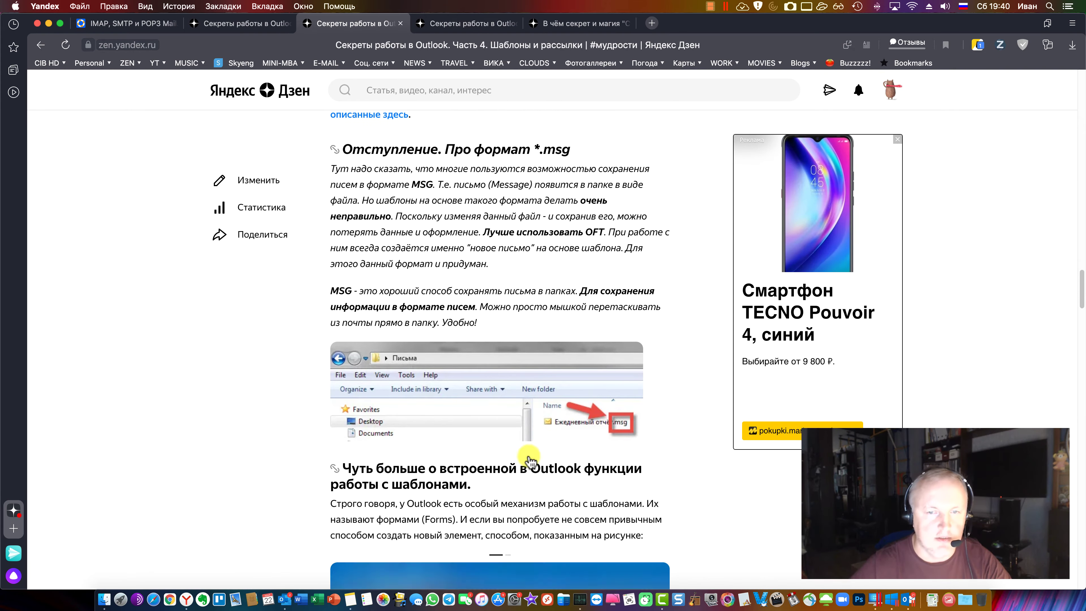
pyautogui.scroll(-20, 549, 448)
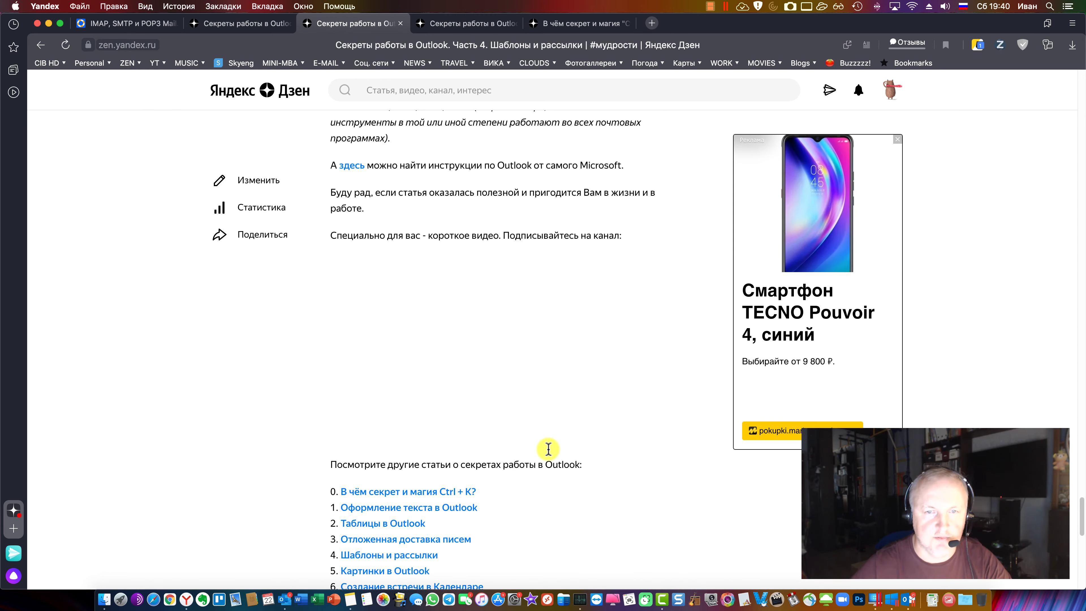
pyautogui.scroll(8, 548, 449)
pyautogui.scroll(-1, 686, 500)
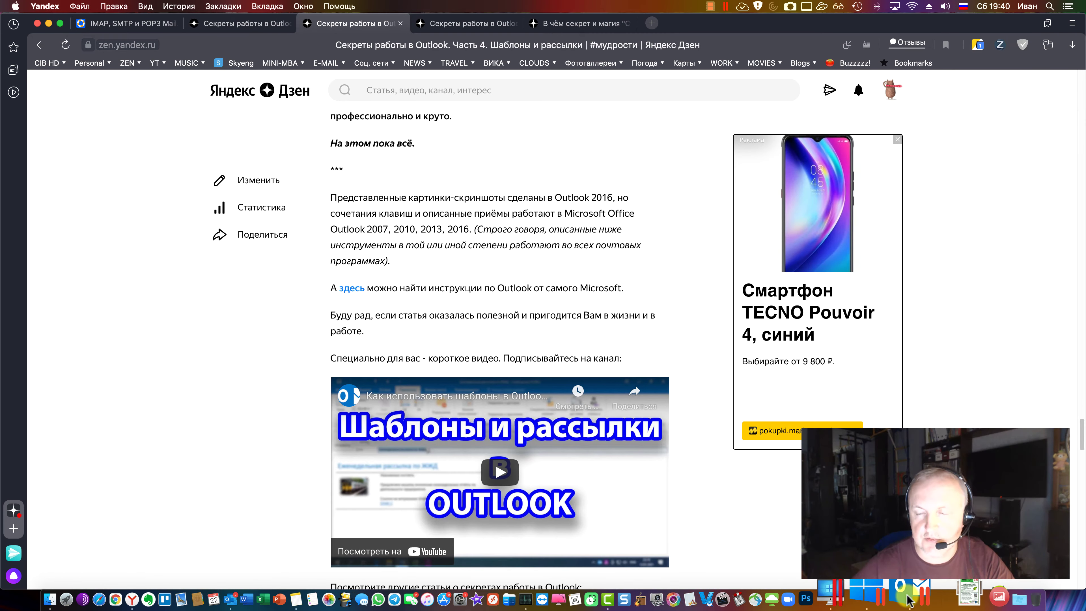
# In Windows Outlook, start saving the draft message as Без имени.msg
pyautogui.click(896, 600)
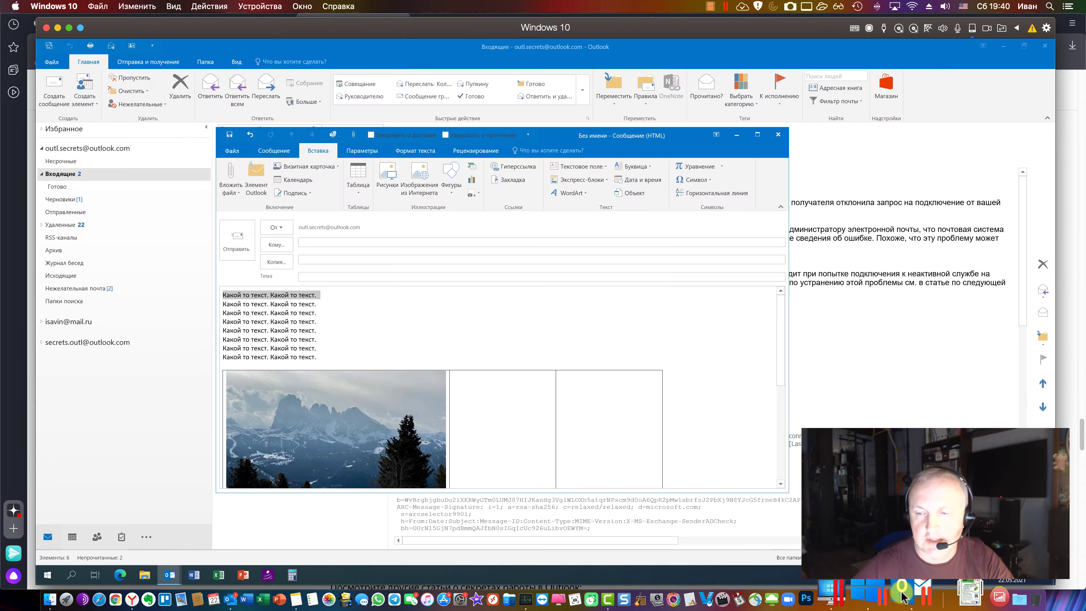
pyautogui.click(232, 151)
pyautogui.click(251, 210)
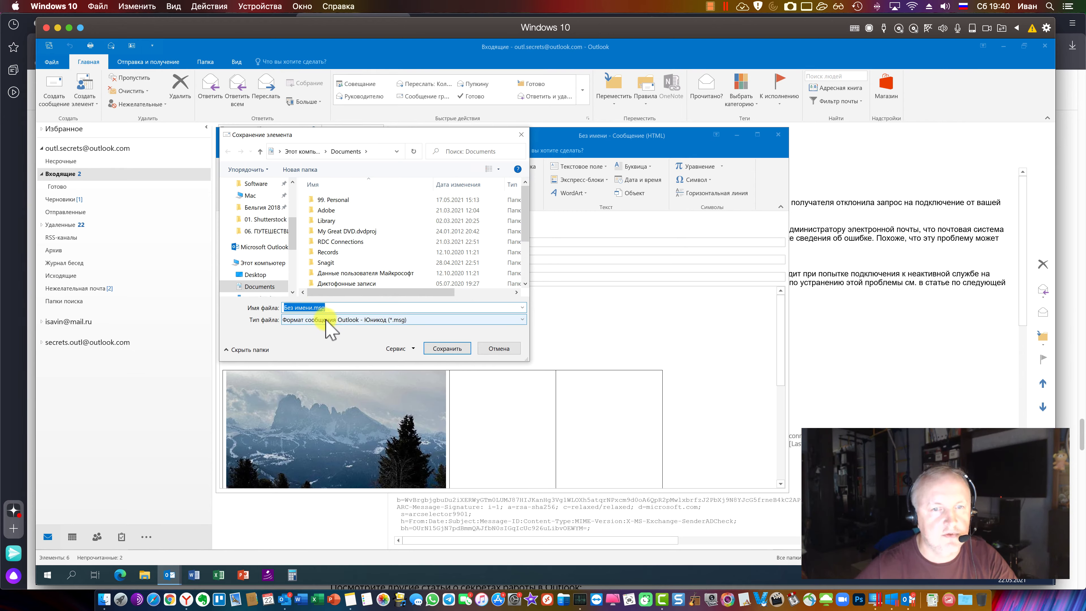
# Set the Windows save dialog's file type to Шаблон Outlook (*.oft), then dismiss the dialog
pyautogui.click(326, 320)
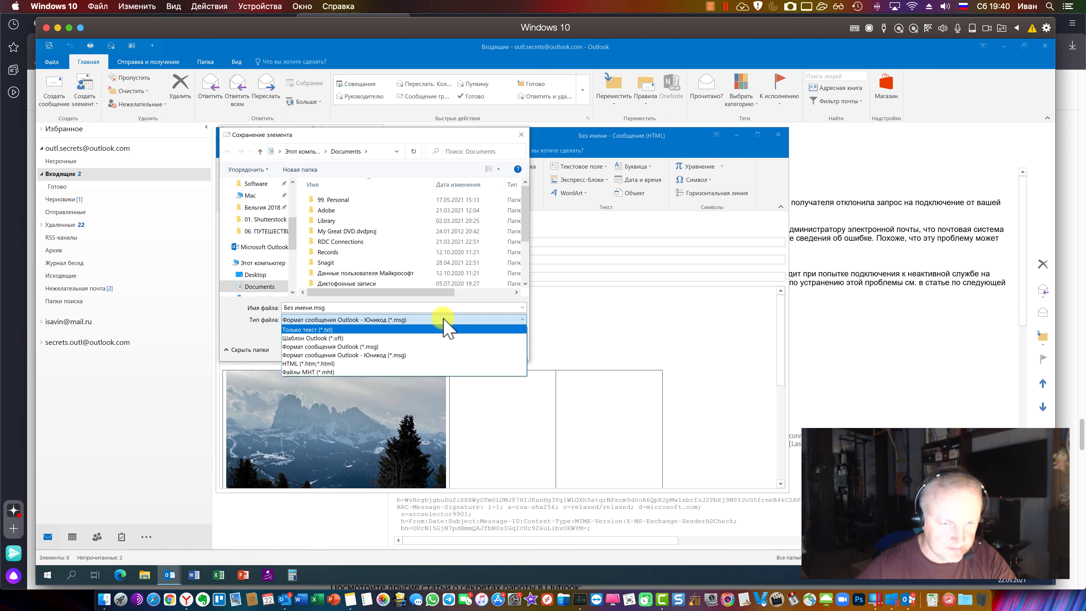
pyautogui.click(408, 338)
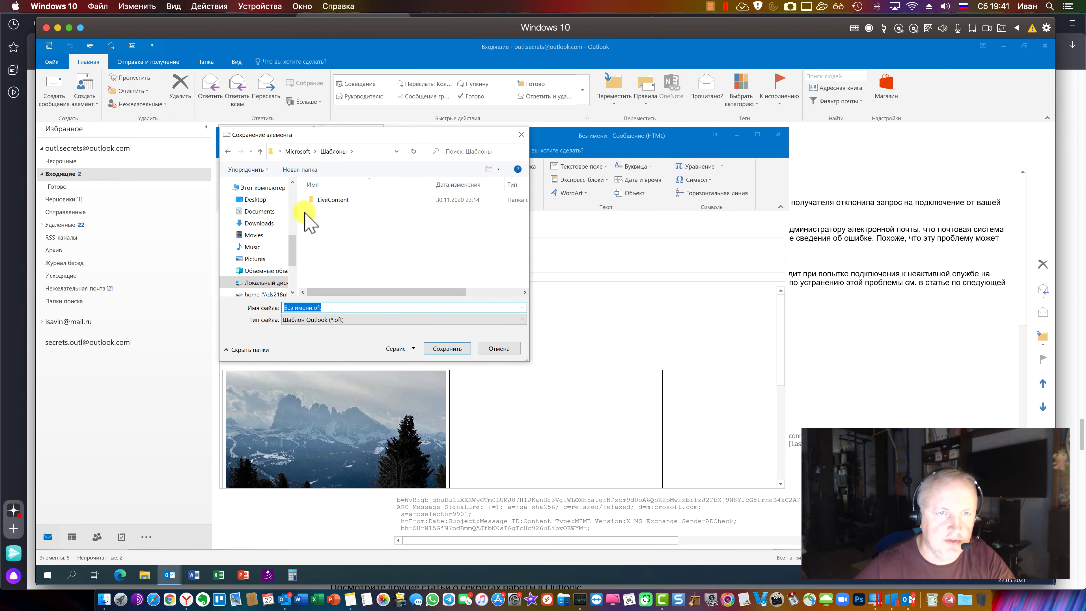
pyautogui.scroll(5, 289, 242)
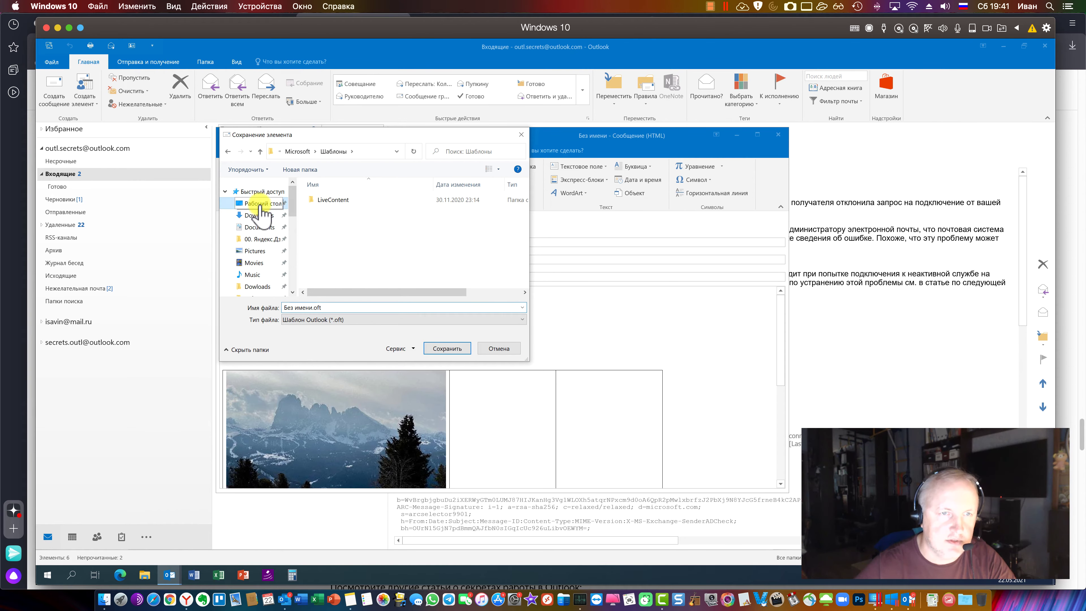
pyautogui.press('Return')
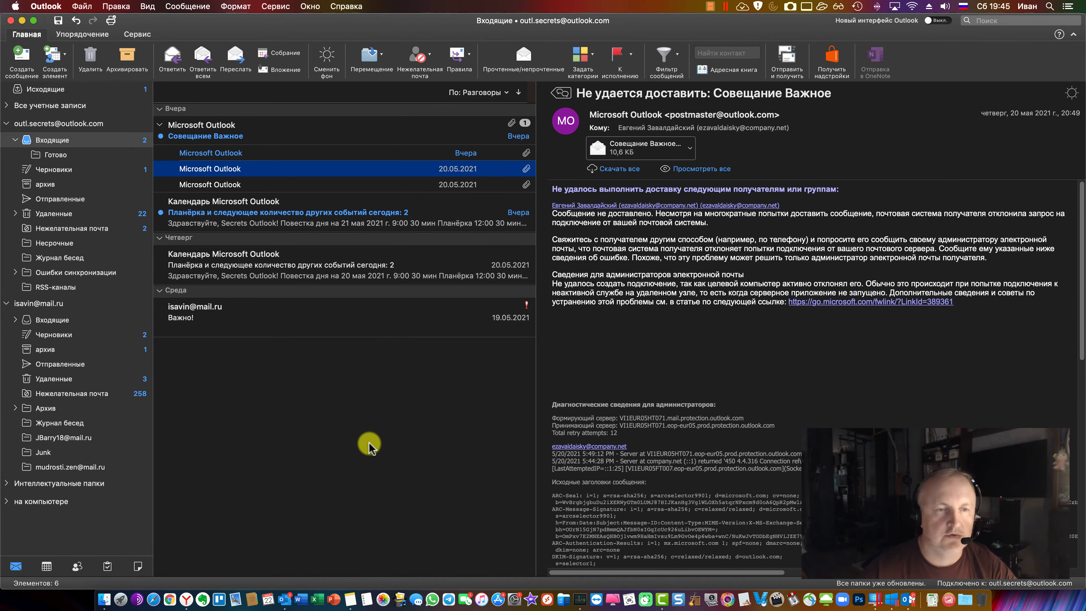
# Show the Outlook.com account's inbox and start a new blank message with Cmd+N
pyautogui.click(378, 425)
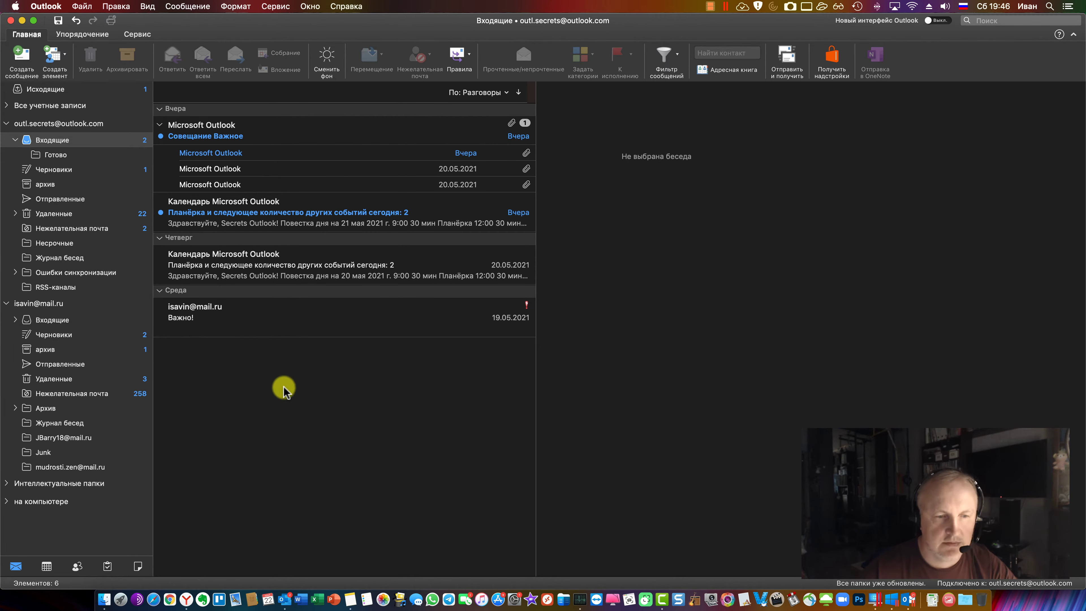
pyautogui.click(189, 599)
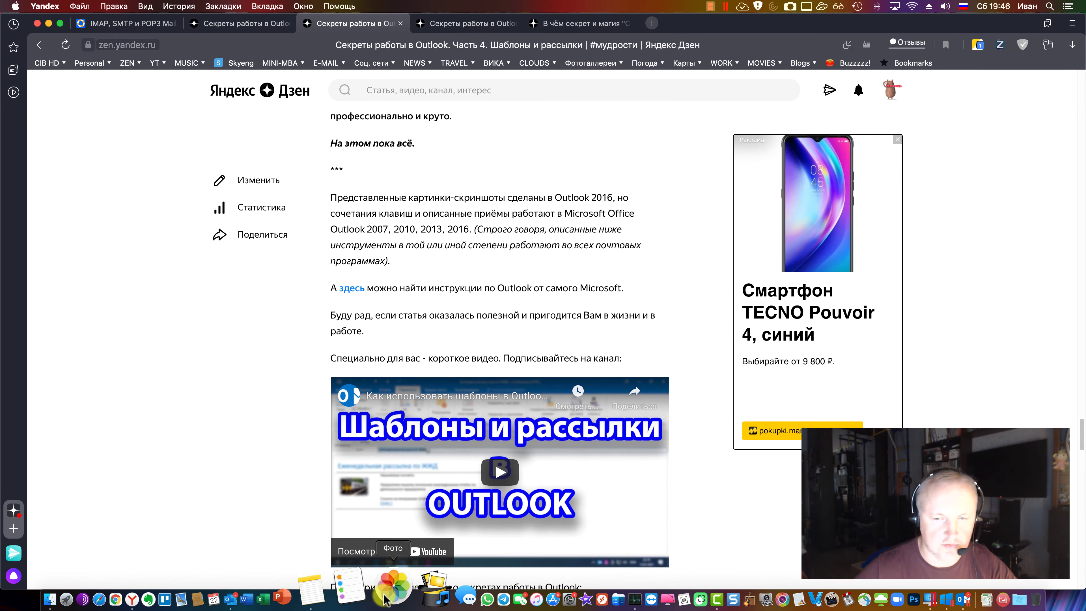
pyautogui.click(300, 591)
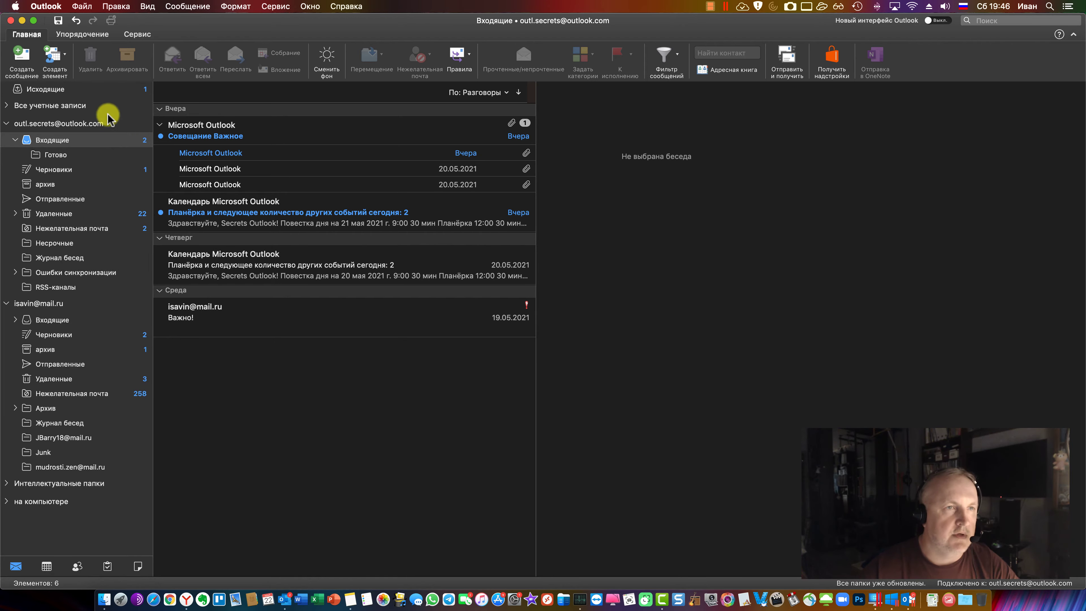
pyautogui.press('super+n')
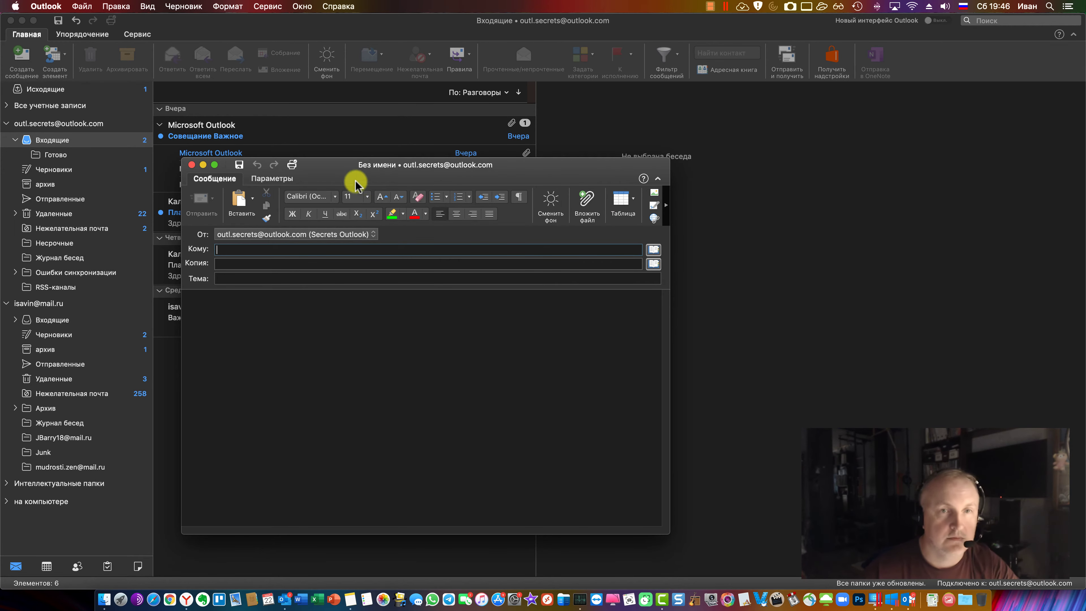
# Save the Шаблон message as the template 'Шаблон для Мака' in Downloads and close its window
pyautogui.moveTo(344, 167); pyautogui.dragTo(500, 187)
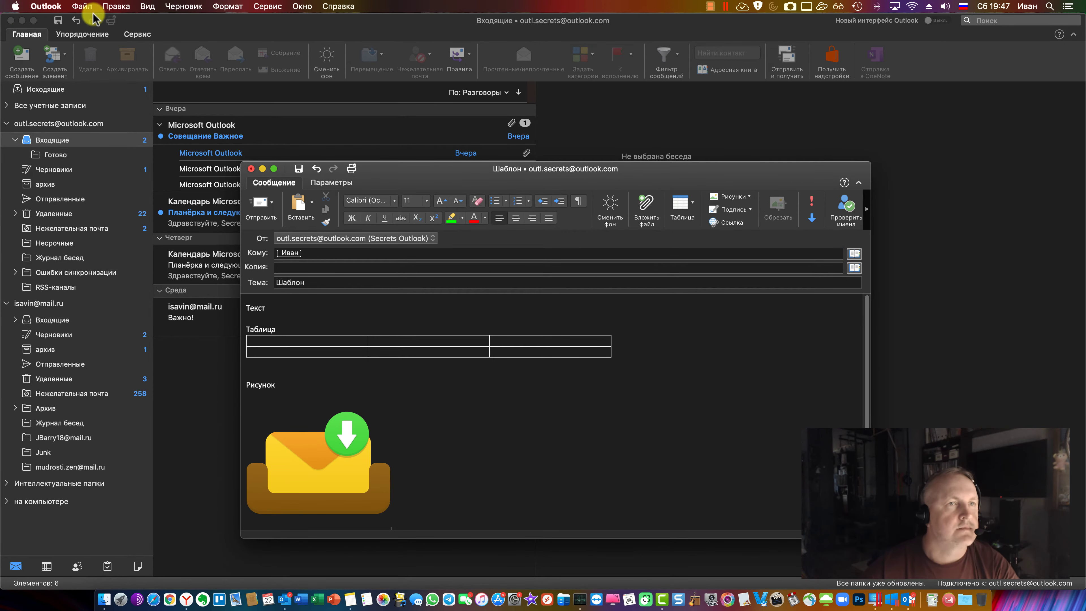
pyautogui.click(83, 7)
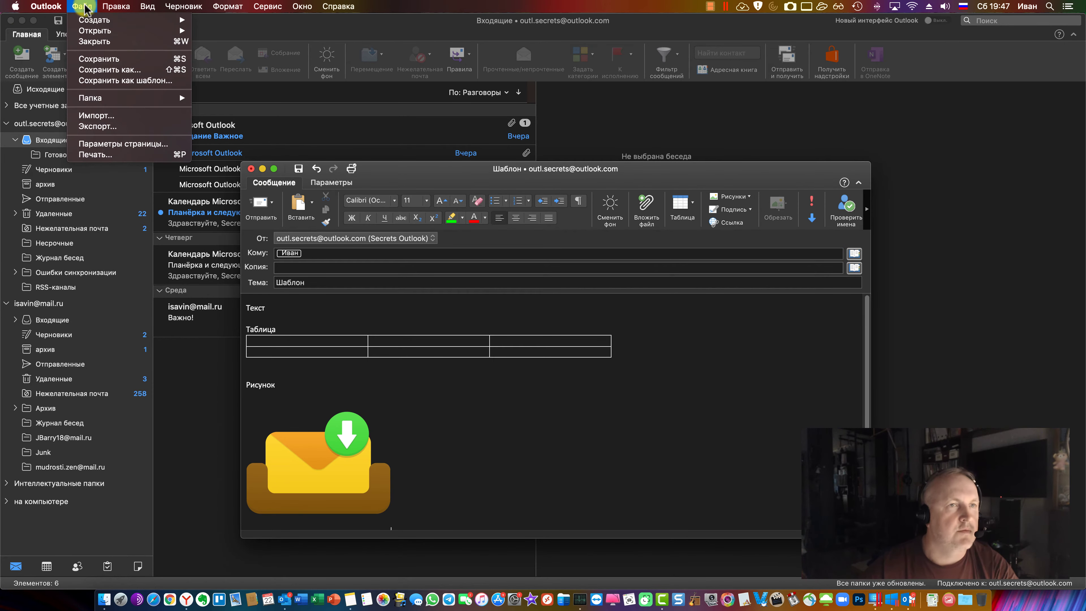
pyautogui.click(148, 81)
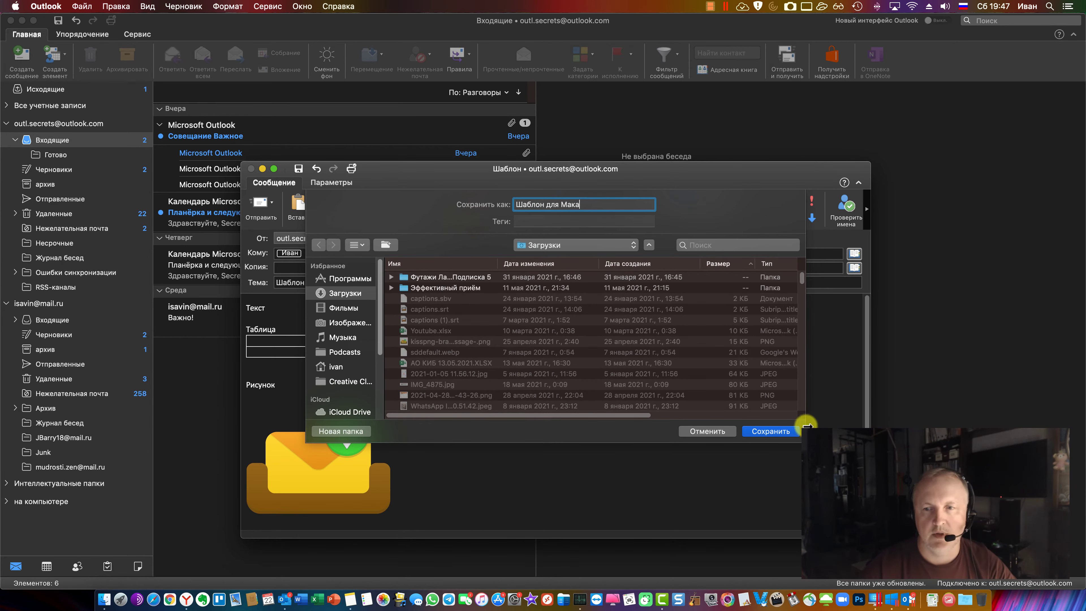
pyautogui.click(792, 431)
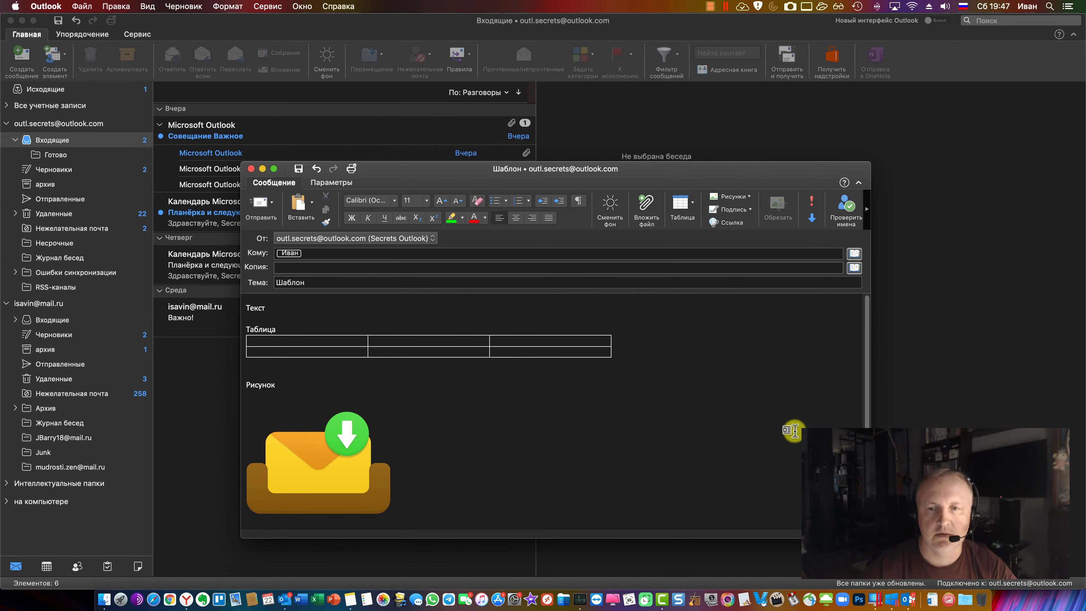
pyautogui.click(251, 169)
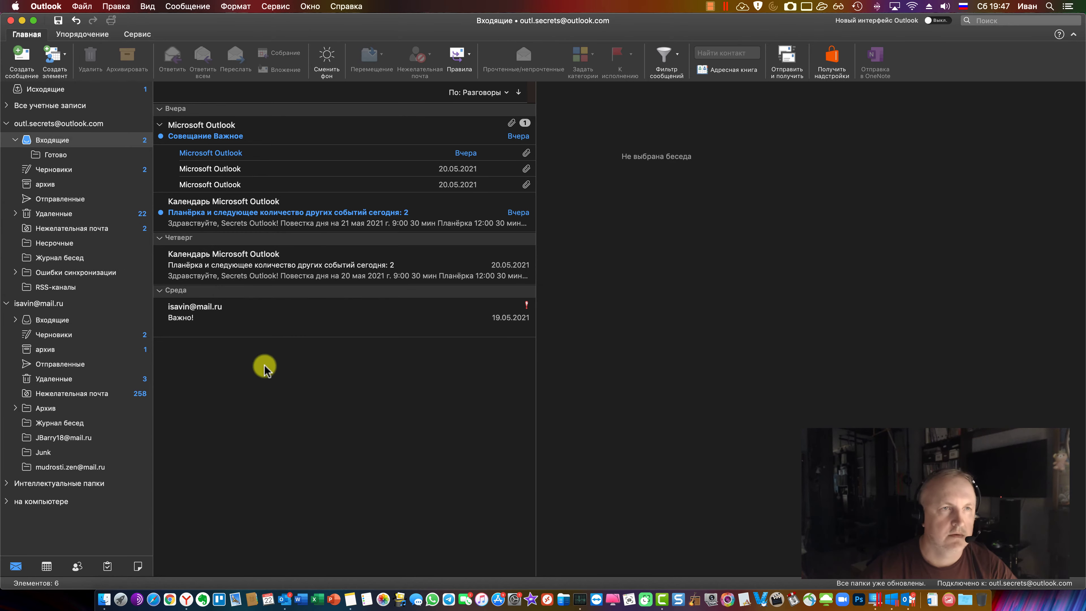
# Open Шаблон для Мака.emltpl from Finder's Загрузки folder as a new Outlook message
pyautogui.click(104, 600)
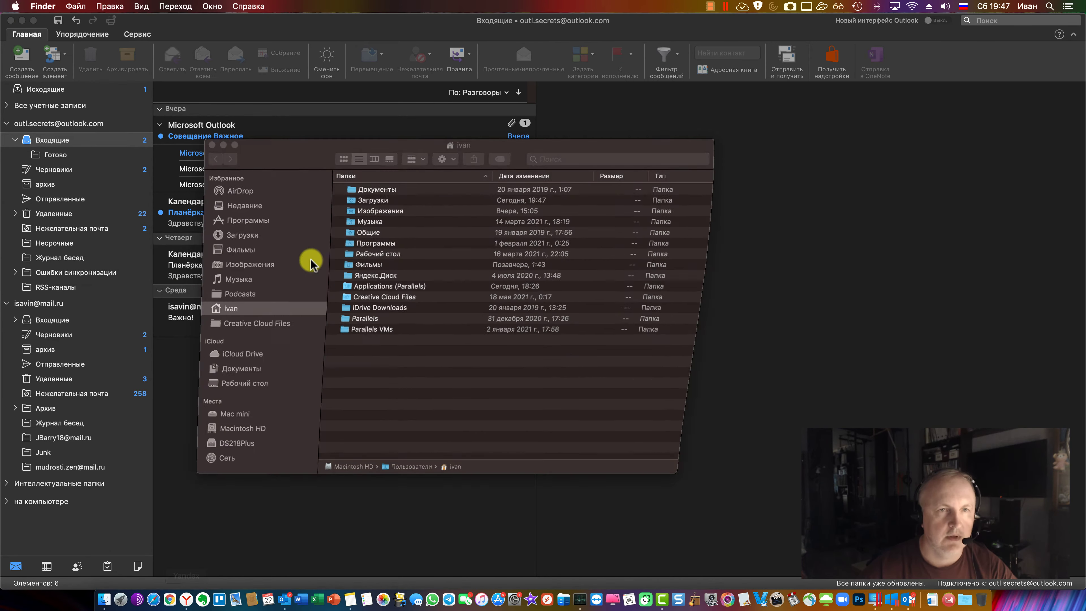
pyautogui.click(251, 236)
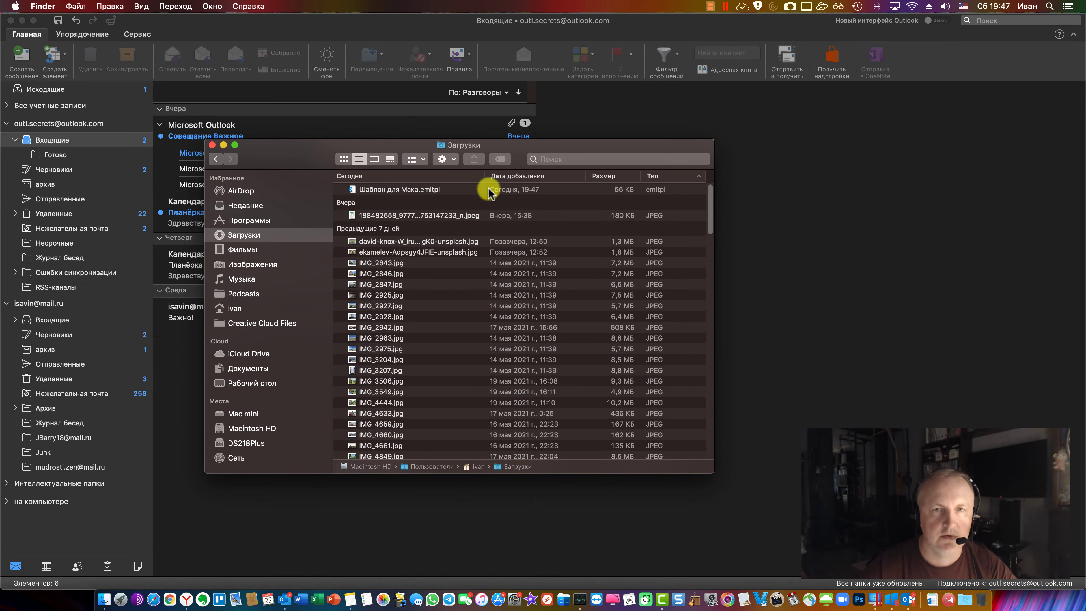
pyautogui.click(433, 191)
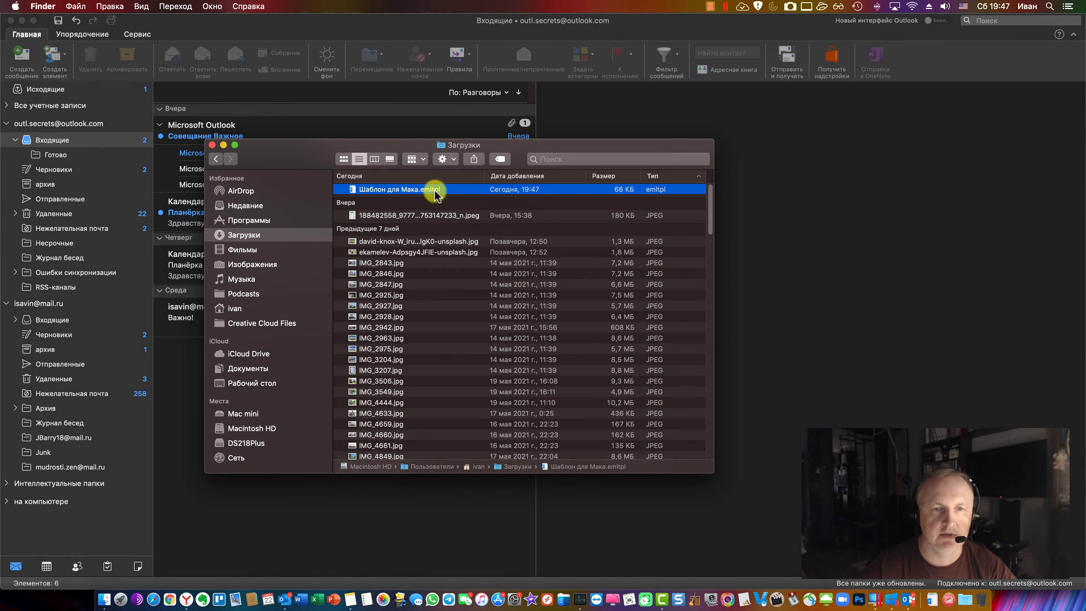
pyautogui.doubleClick(418, 190)
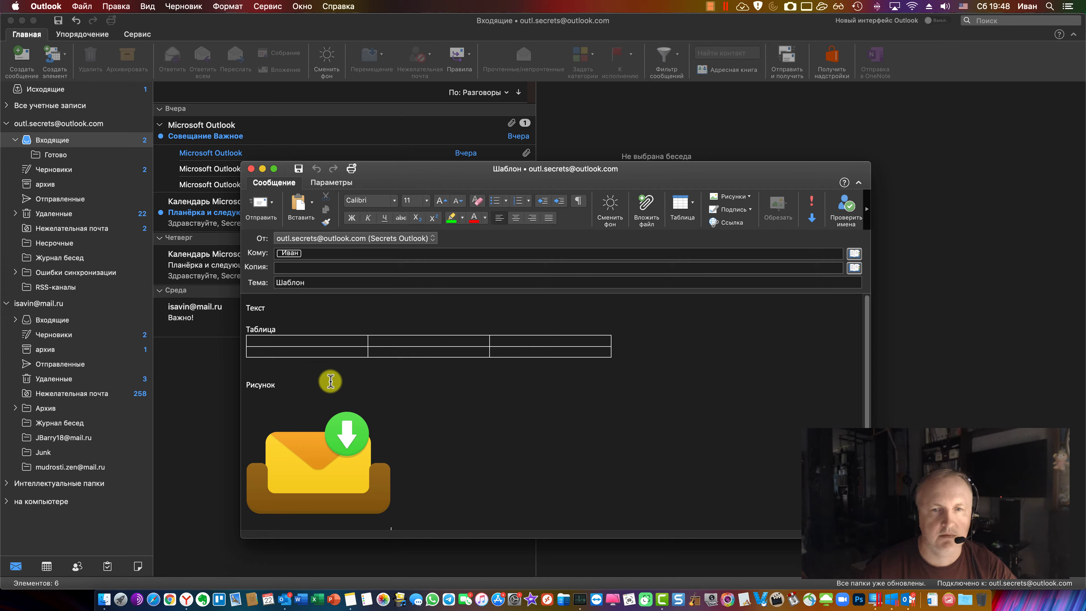
# Close the Шаблон message that was created from the template
pyautogui.click(320, 283)
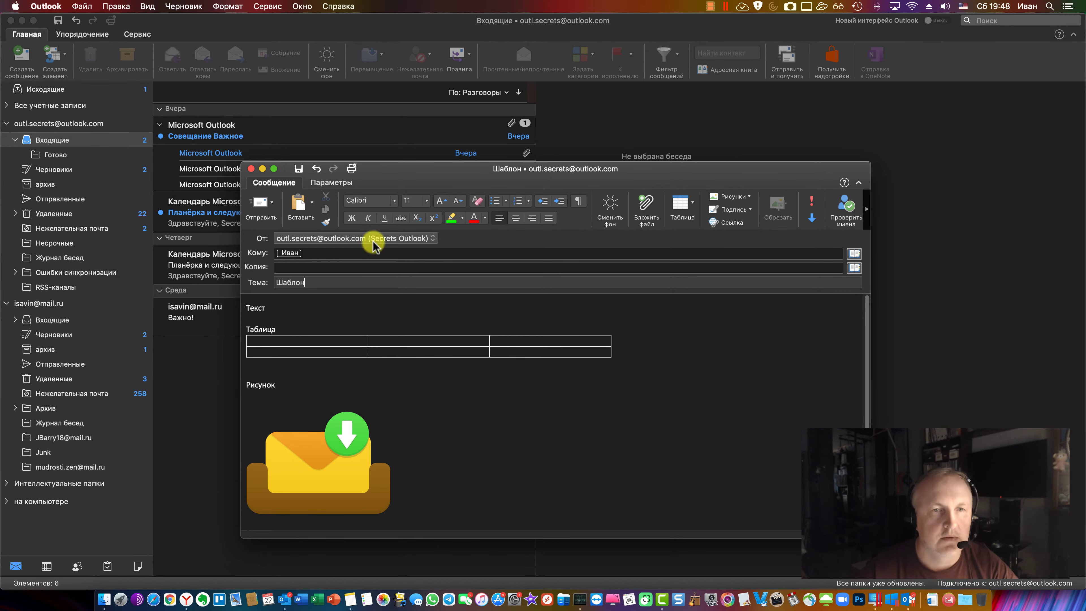
pyautogui.click(251, 168)
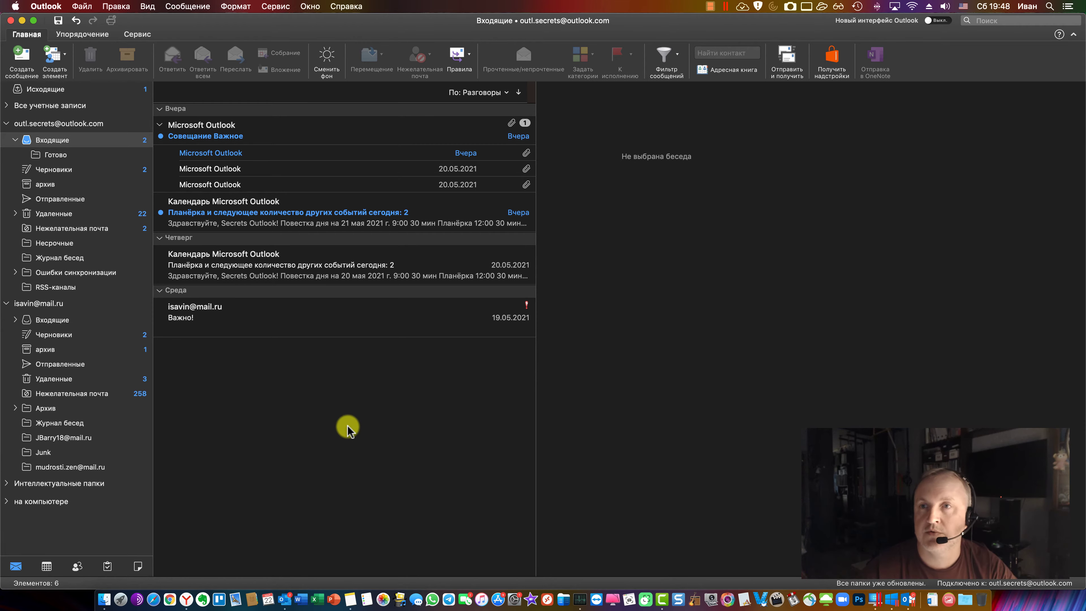
pyautogui.click(186, 600)
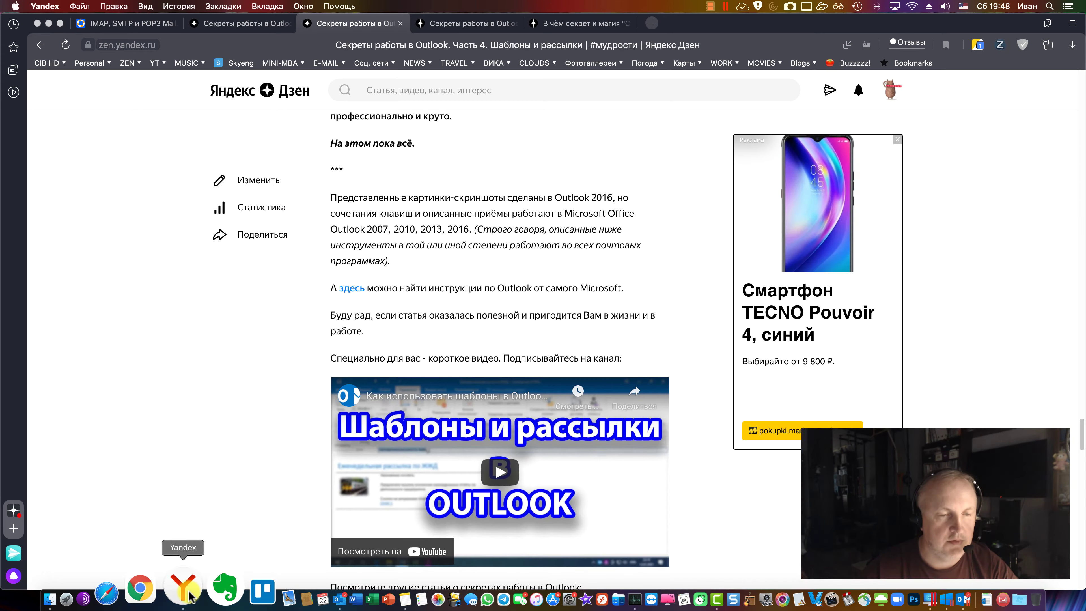
pyautogui.click(41, 44)
pyautogui.scroll(-5, 485, 398)
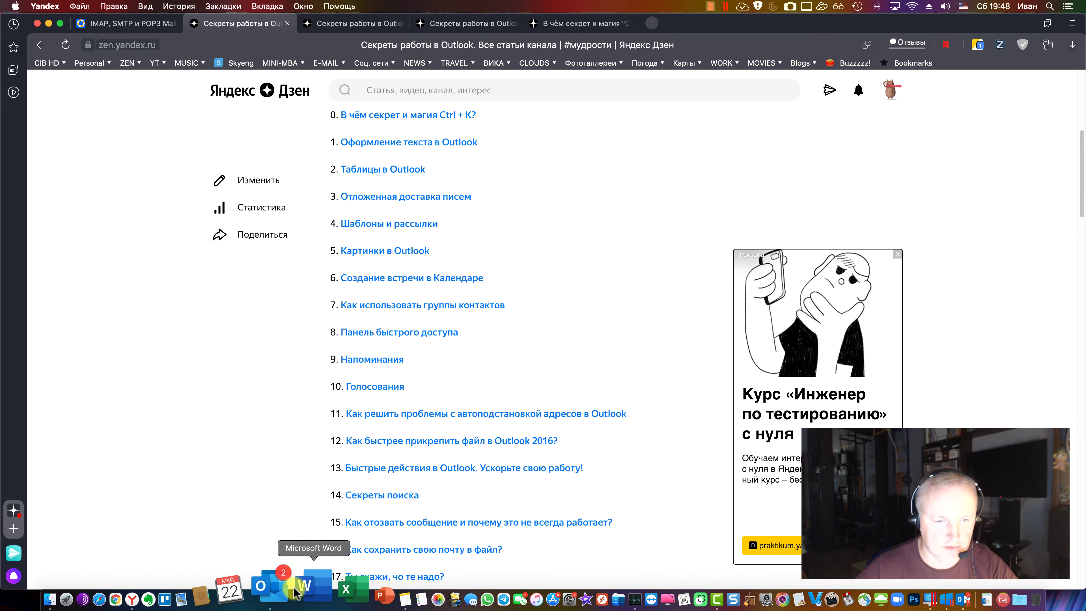
pyautogui.click(282, 593)
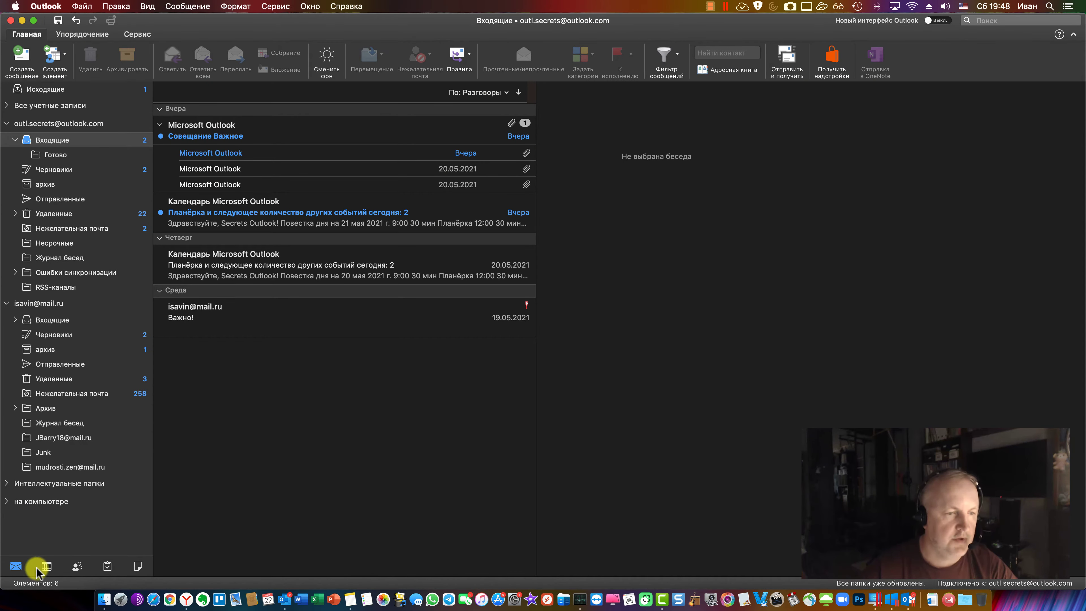
# Turn off the dark colours mode in Outlook's General preferences so the inbox shows light
pyautogui.click(46, 566)
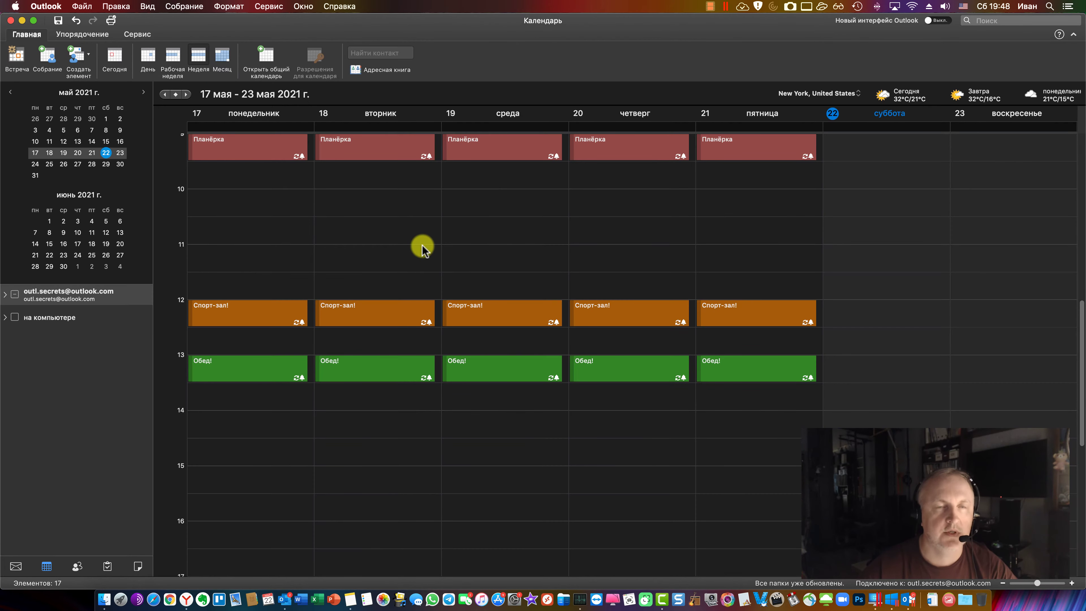
pyautogui.click(16, 567)
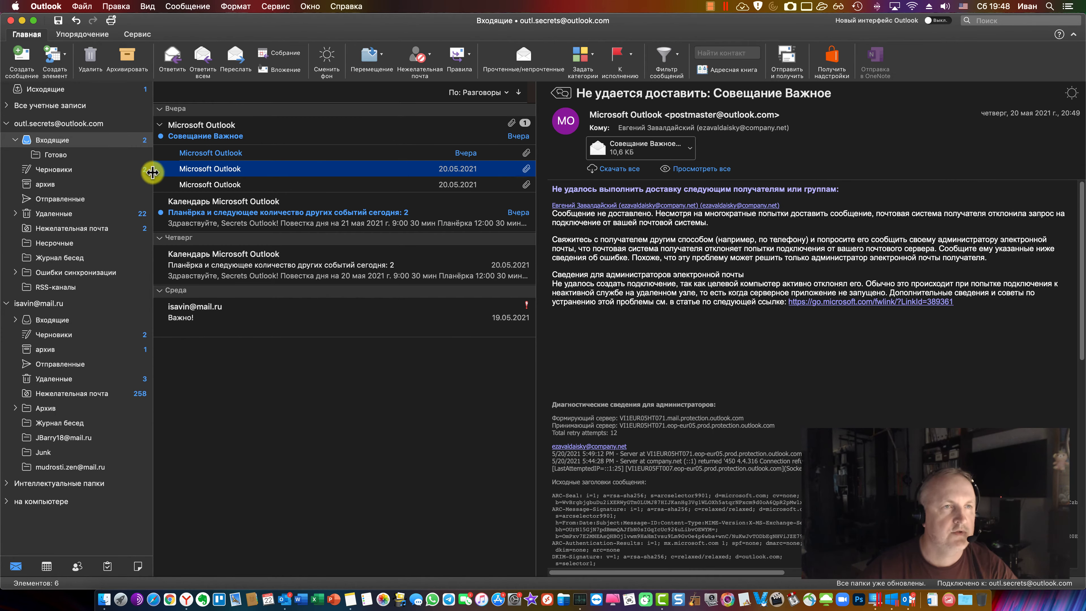
pyautogui.click(55, 6)
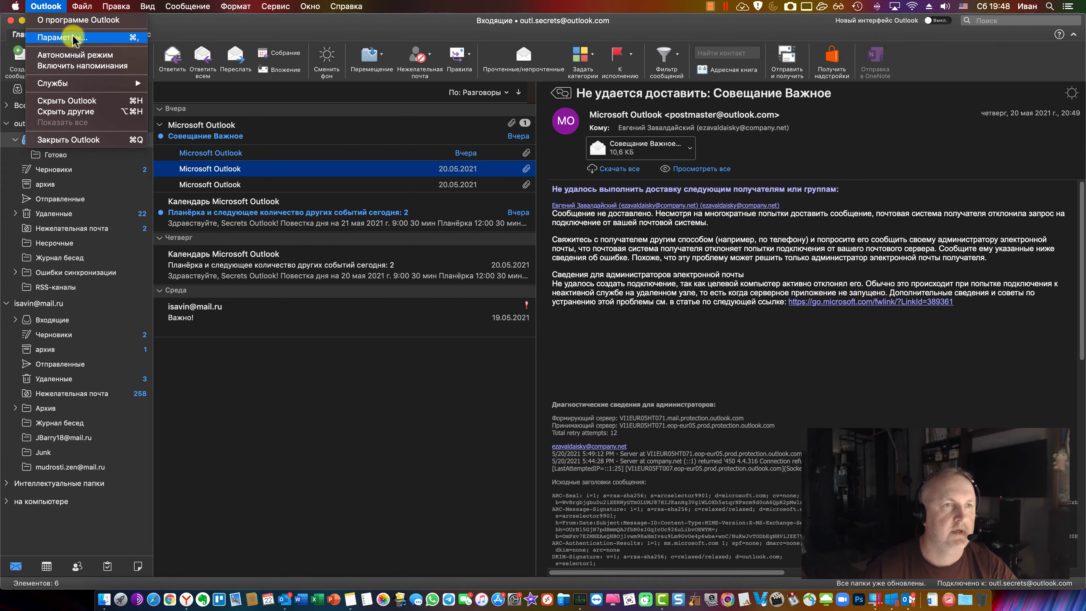
pyautogui.click(73, 37)
pyautogui.click(324, 121)
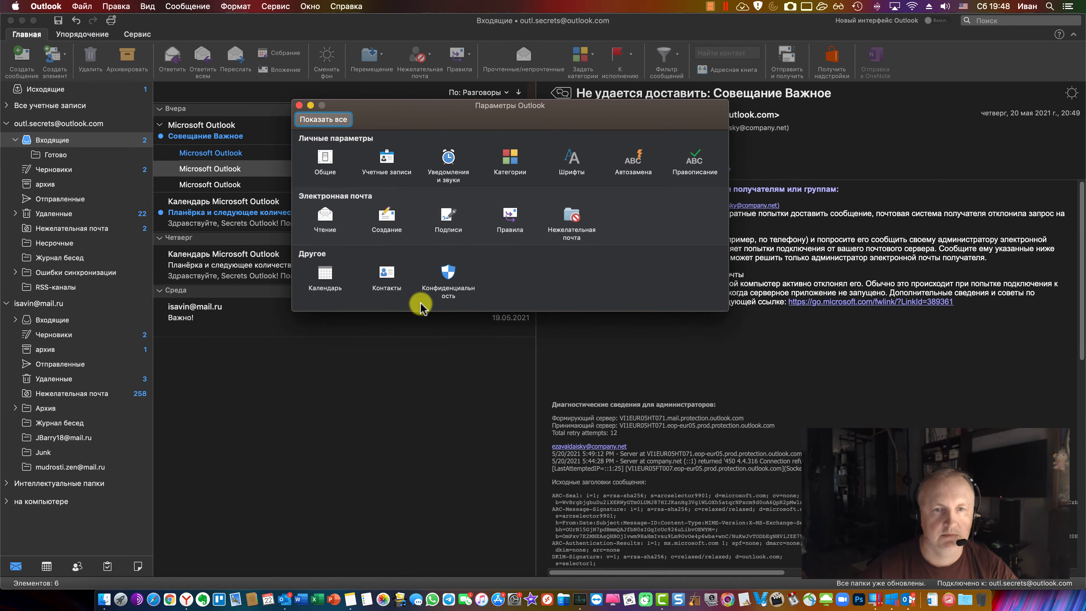
pyautogui.click(325, 157)
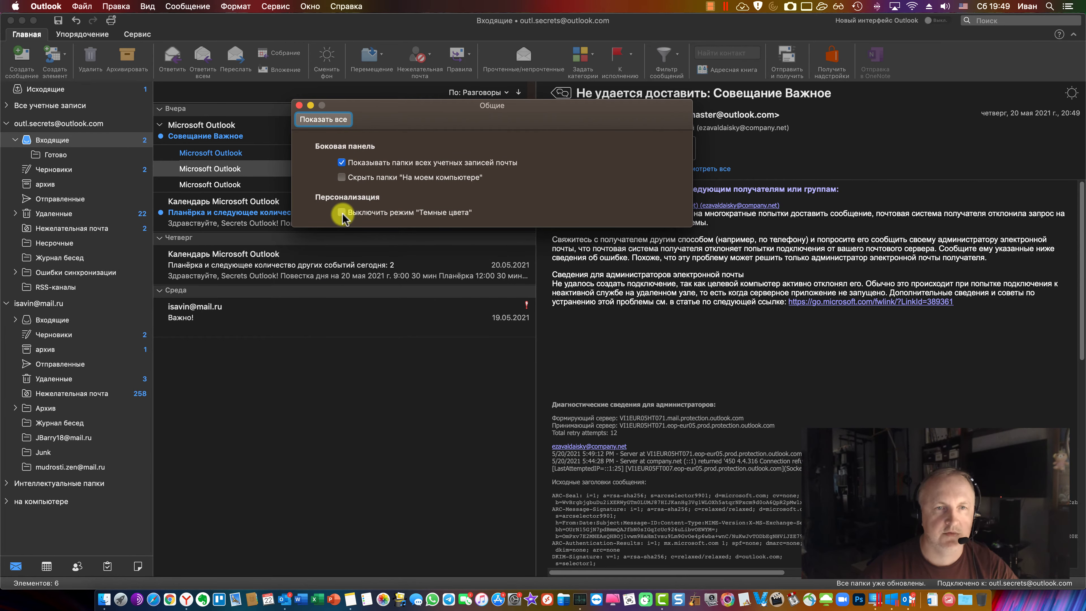
pyautogui.click(342, 213)
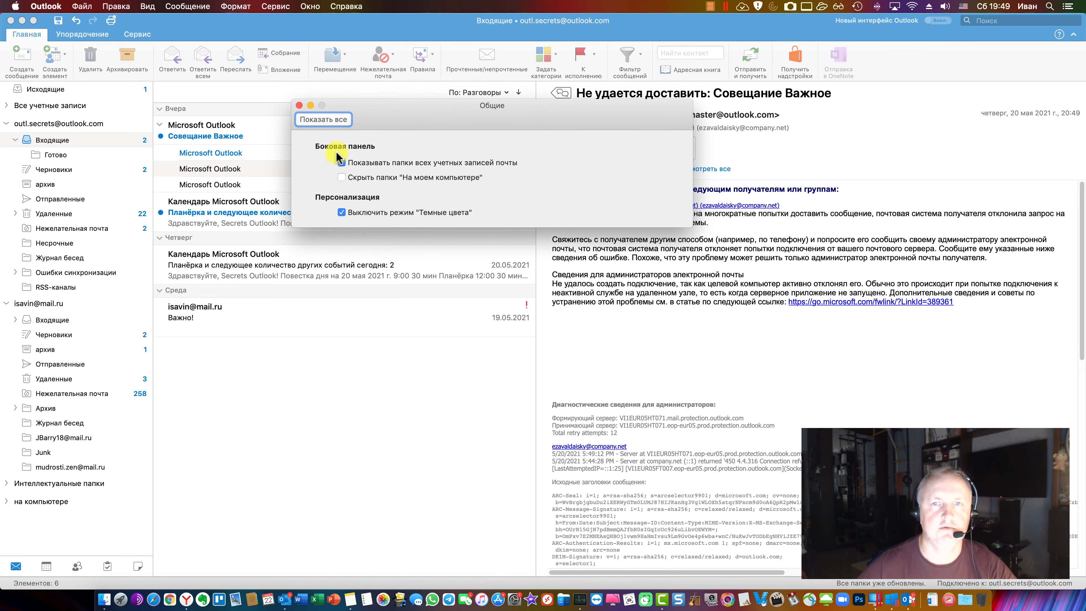
pyautogui.click(299, 105)
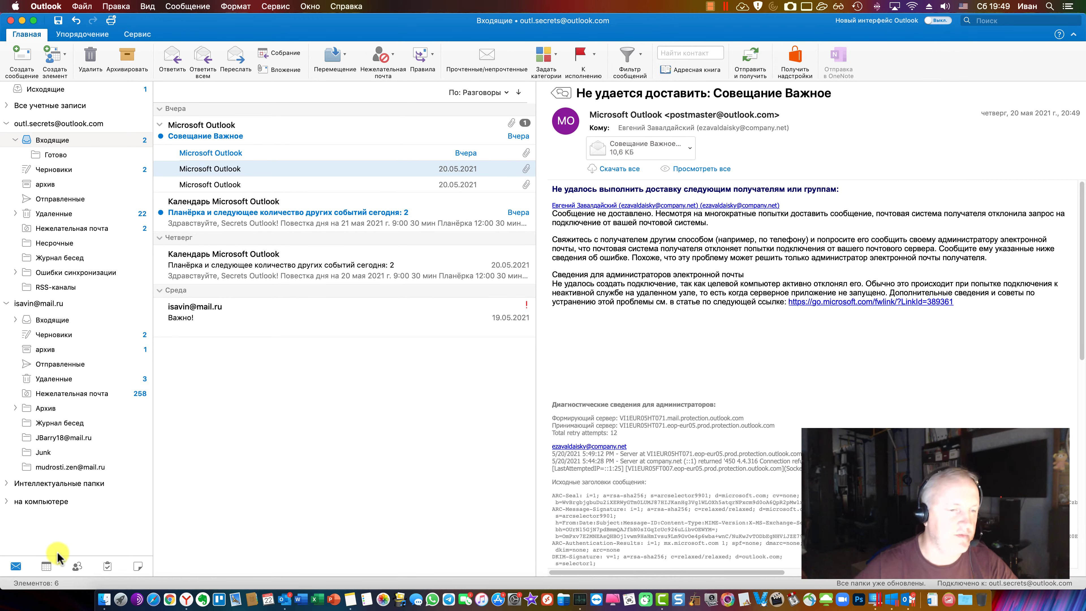
# Create a new calendar appointment with the subject Встреча
pyautogui.click(47, 566)
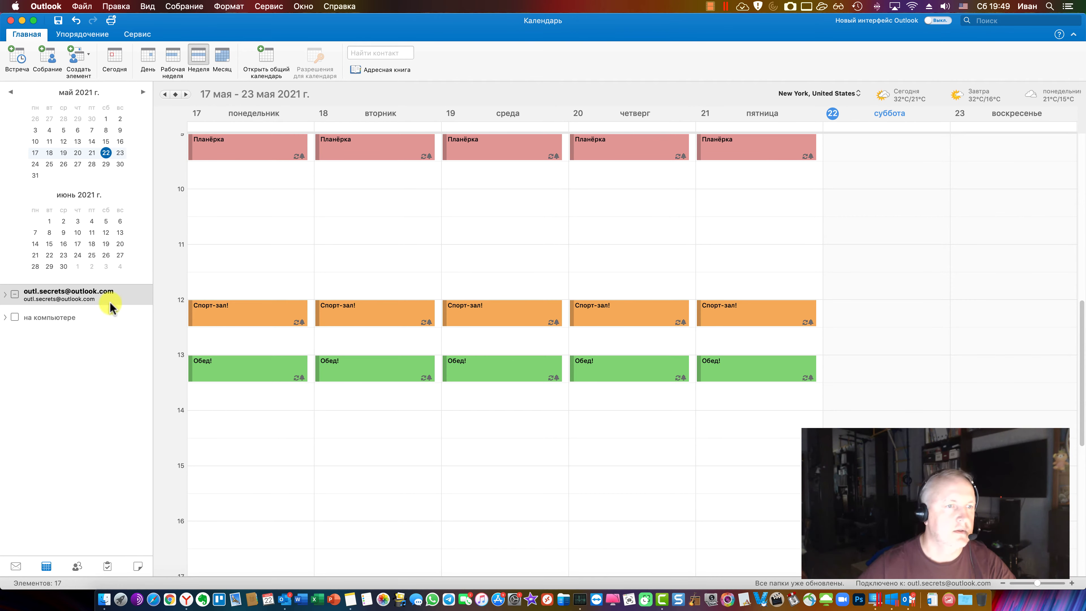
pyautogui.click(5, 296)
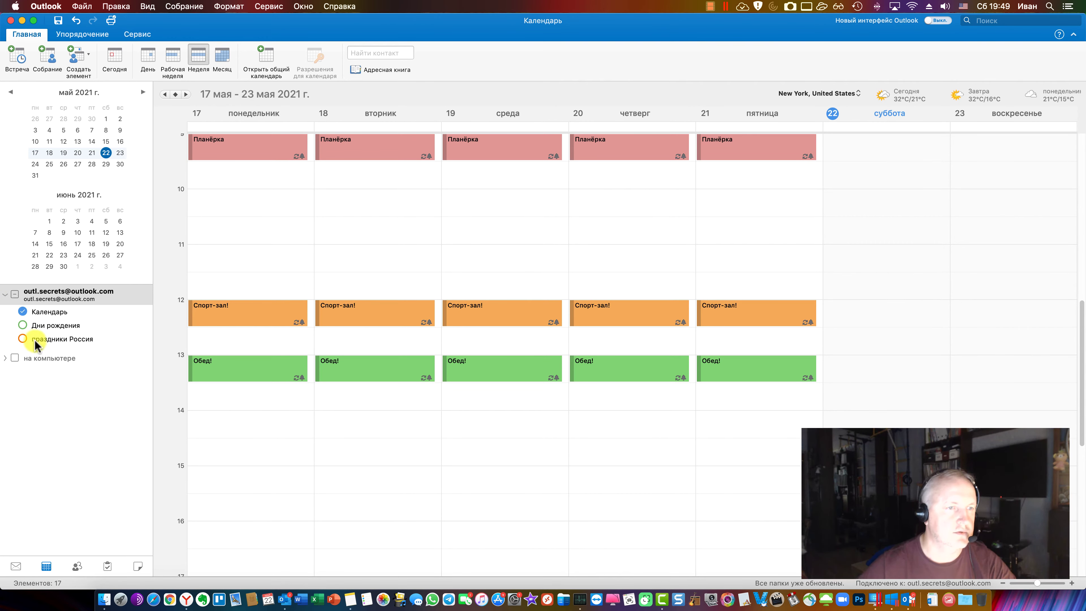
pyautogui.click(17, 58)
pyautogui.write('dc')
pyautogui.press('BackSpace')
pyautogui.press('BackSpace')
pyautogui.hotkey('ctrl', 'space')
pyautogui.write('Встреча')
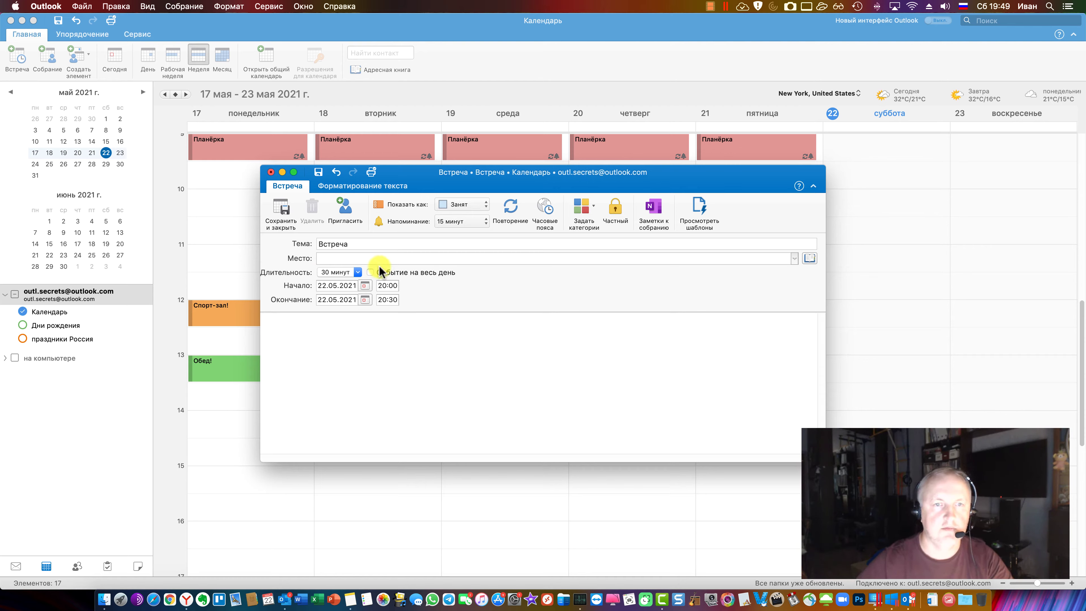
# Browse the Контакты folder in the contacts search, then narrow the appointment window
pyautogui.click(808, 259)
pyautogui.click(841, 152)
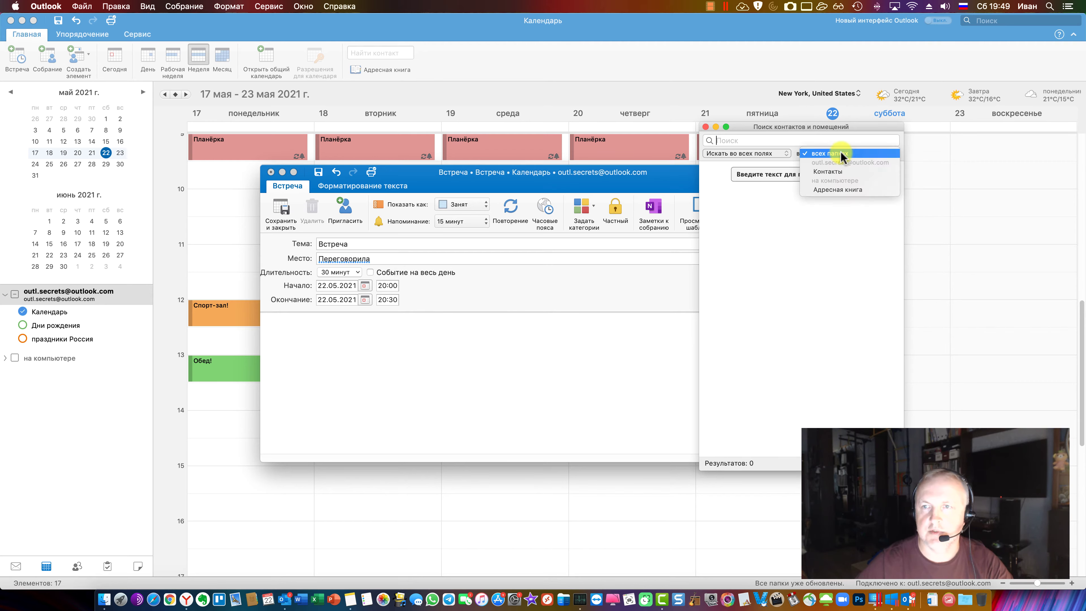
pyautogui.click(841, 168)
pyautogui.click(841, 152)
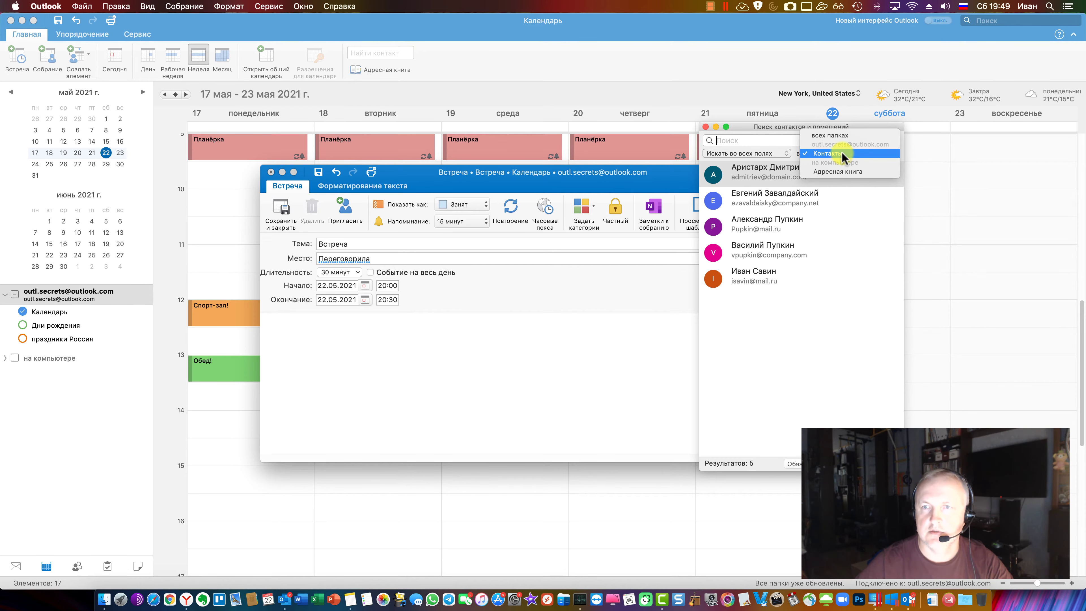
pyautogui.click(842, 152)
pyautogui.click(841, 152)
pyautogui.click(842, 152)
pyautogui.click(706, 127)
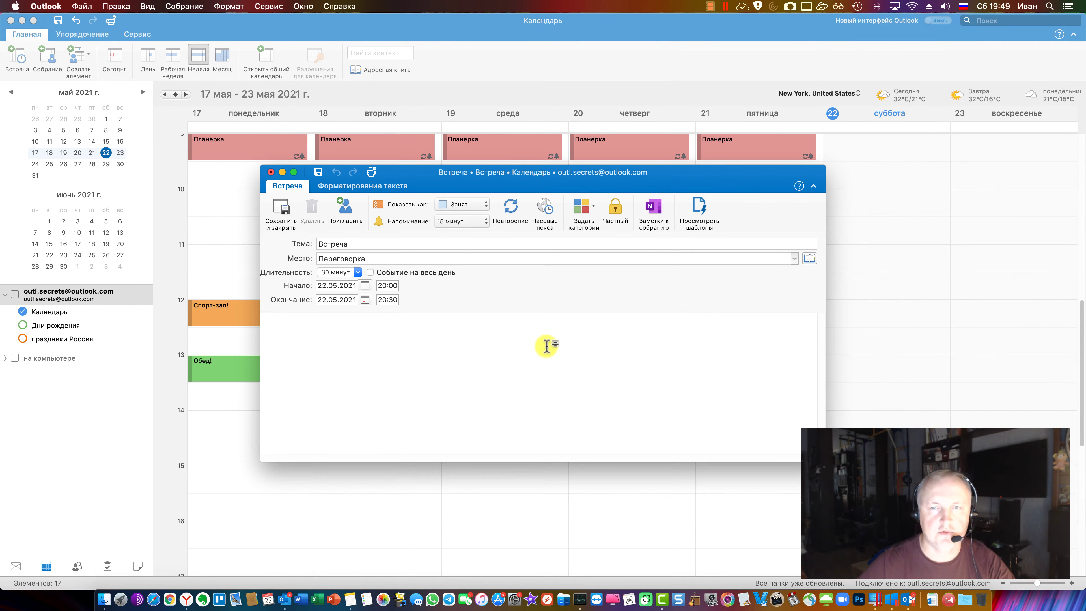
pyautogui.moveTo(826, 391); pyautogui.dragTo(742, 398)
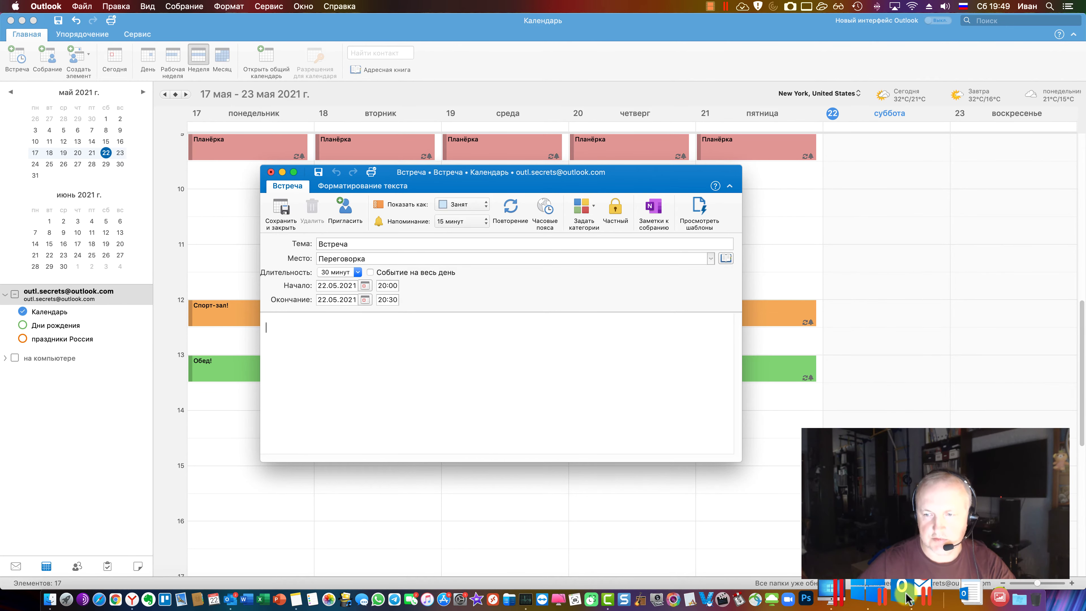
pyautogui.click(876, 598)
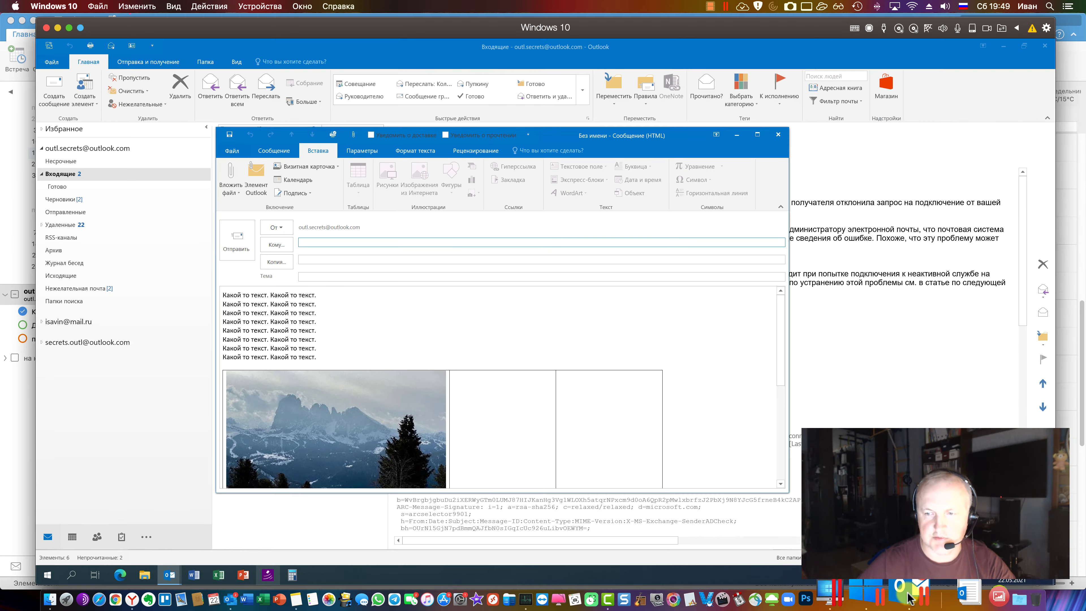
# Discard the unsent Windows message draft and start a new appointment from the calendar
pyautogui.click(779, 135)
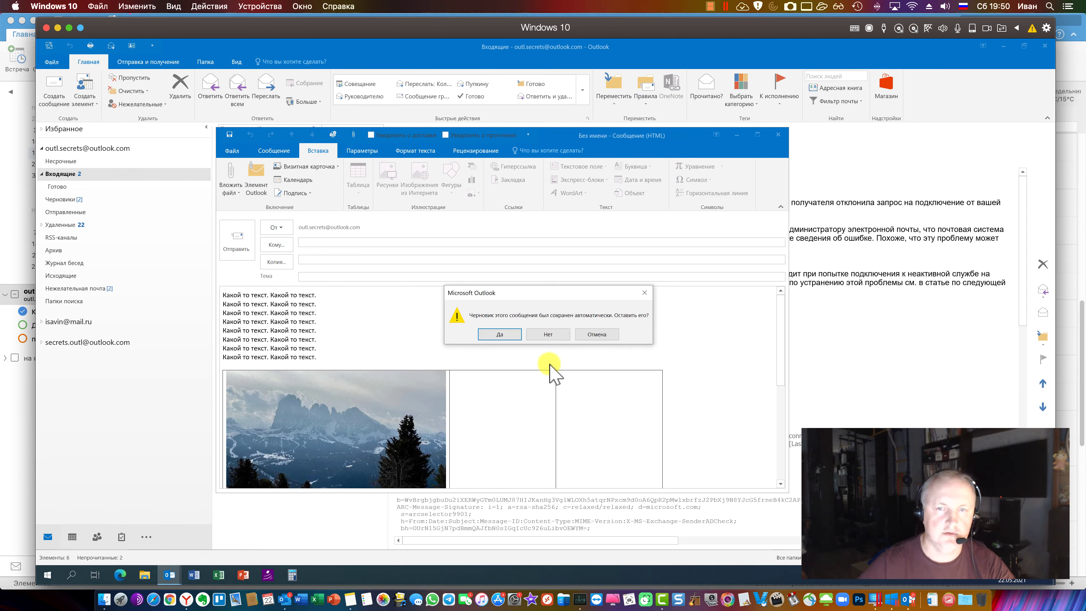
pyautogui.click(548, 334)
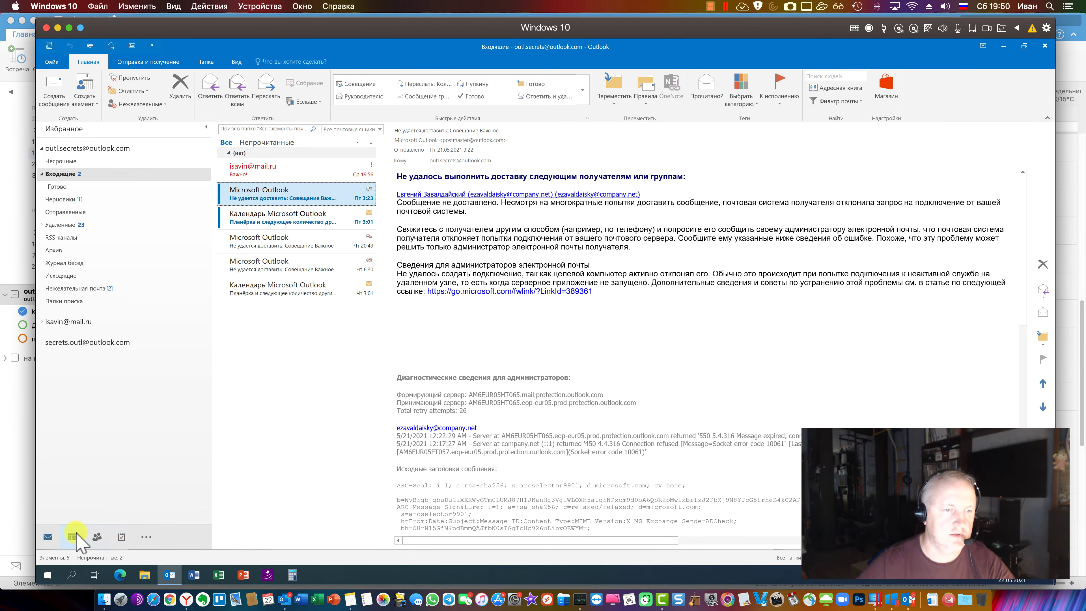
pyautogui.hotkey('ctrl', '2')
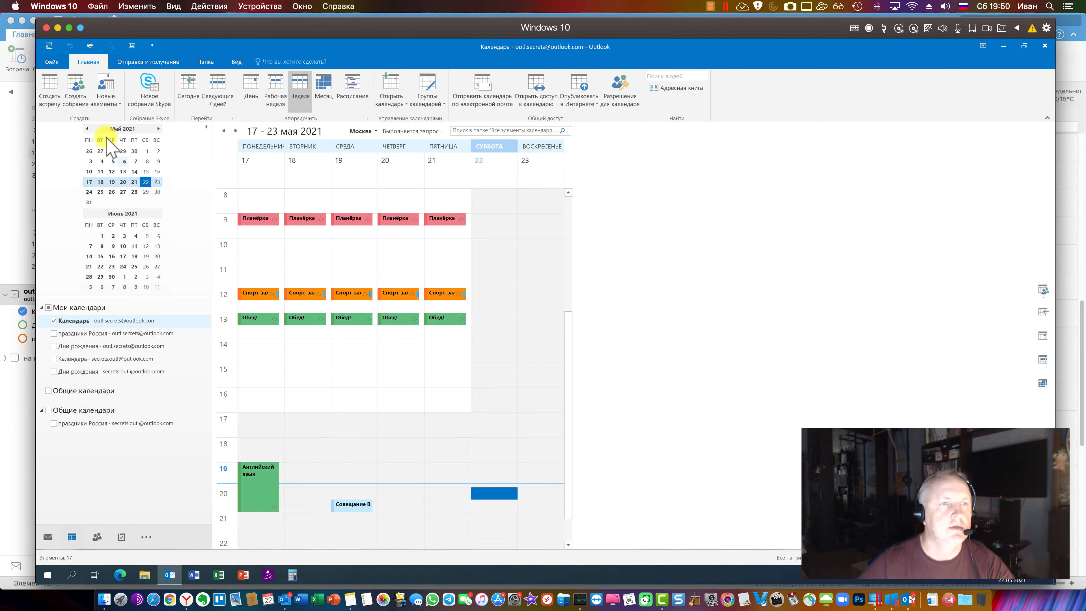
pyautogui.click(48, 87)
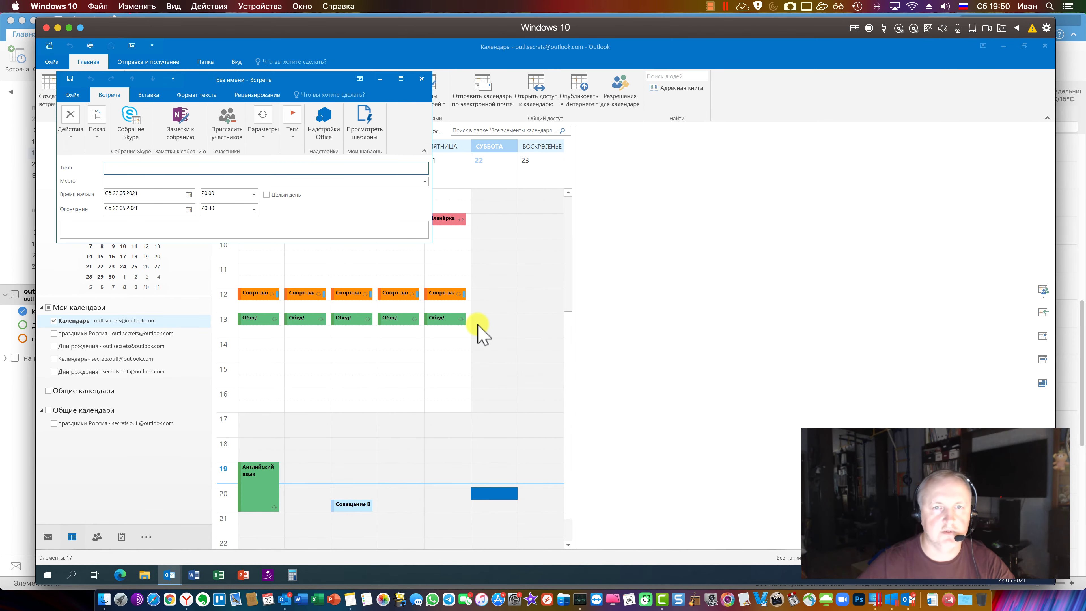
# Enlarge the new Windows appointment window and move it over the calendar
pyautogui.moveTo(430, 242); pyautogui.dragTo(462, 446)
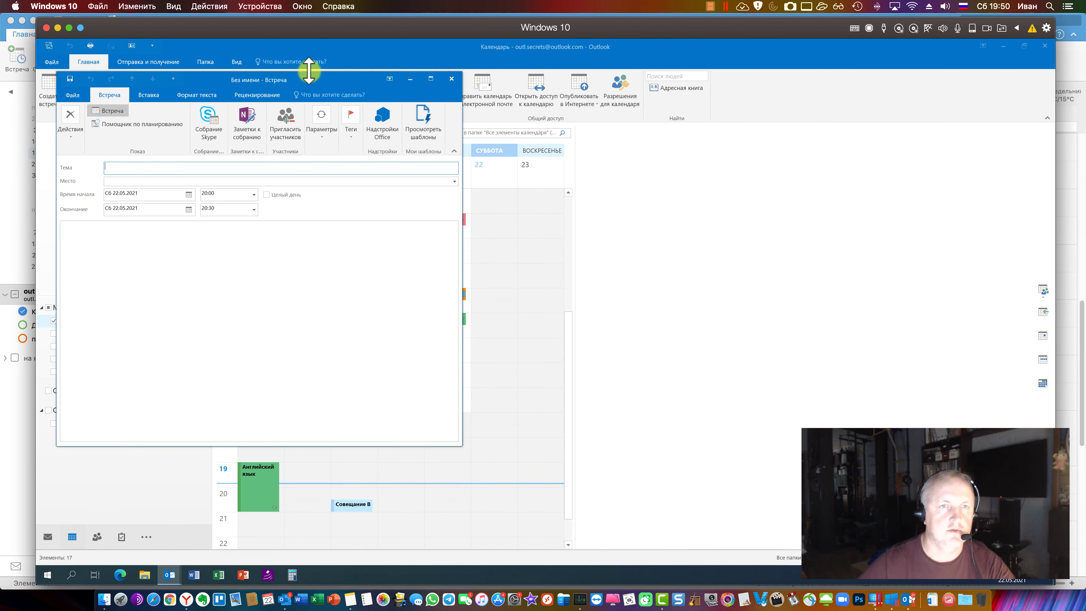
pyautogui.moveTo(318, 80); pyautogui.dragTo(642, 129)
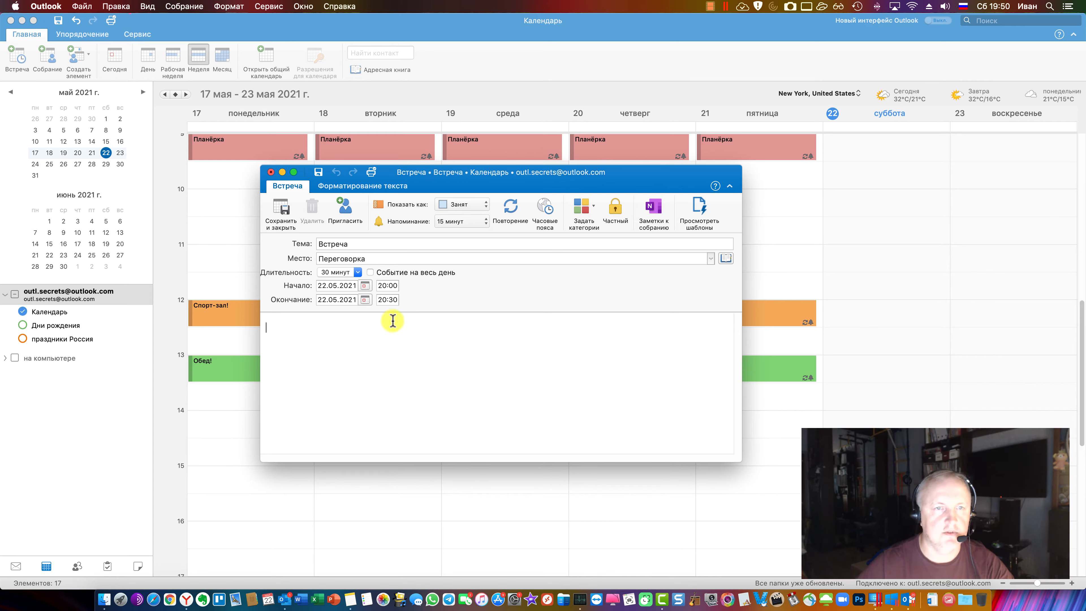
# Invite three contacts from Контакты to Встреча as required and optional attendees, then show scheduling
pyautogui.click(343, 210)
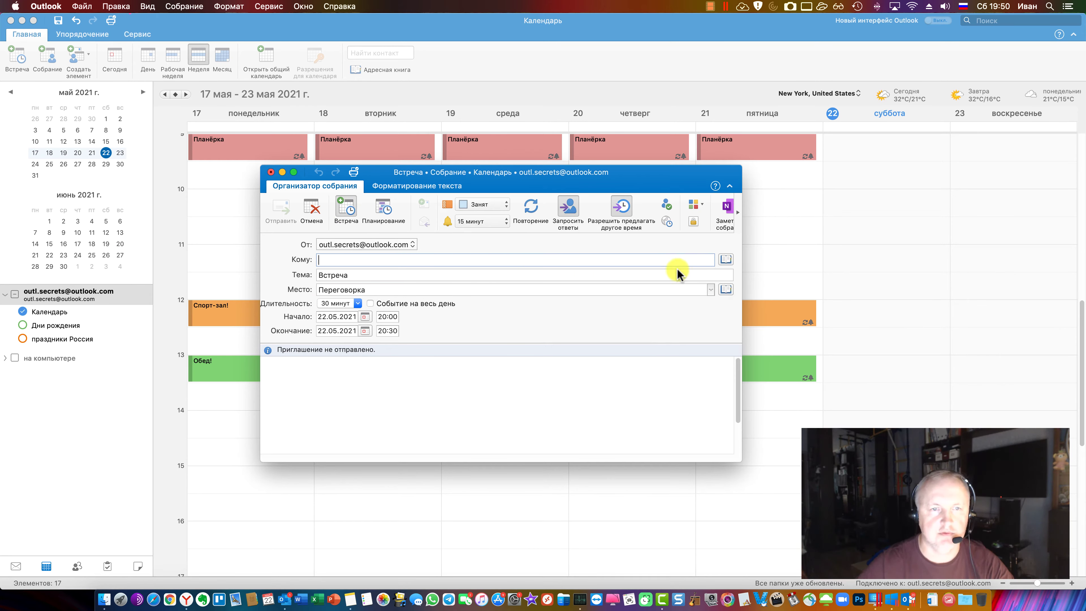
pyautogui.click(726, 259)
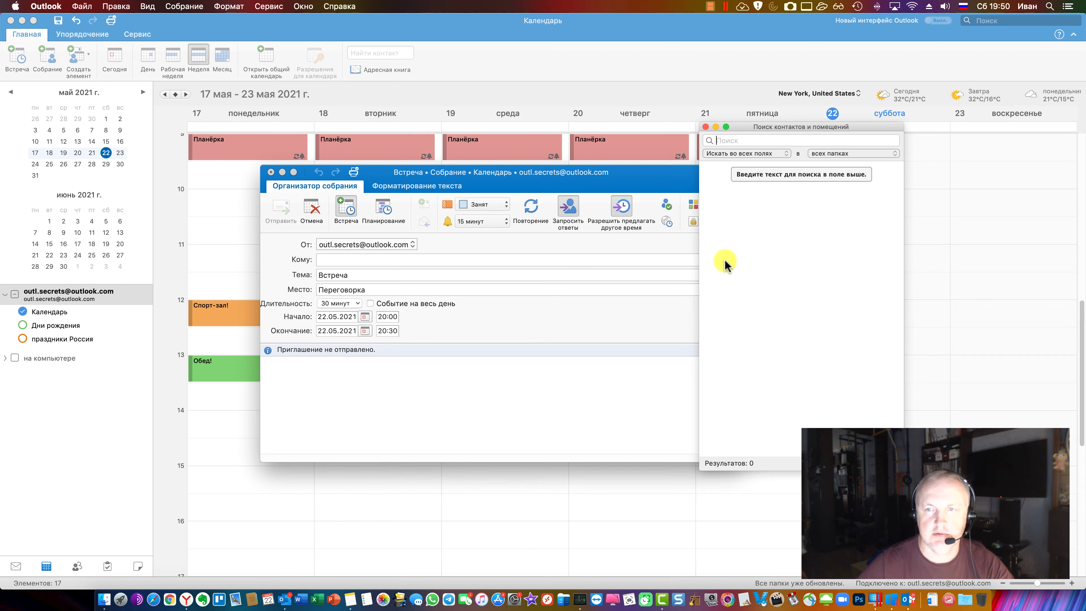
pyautogui.click(863, 151)
pyautogui.click(846, 170)
pyautogui.moveTo(846, 171); pyautogui.dragTo(409, 260)
pyautogui.click(762, 199)
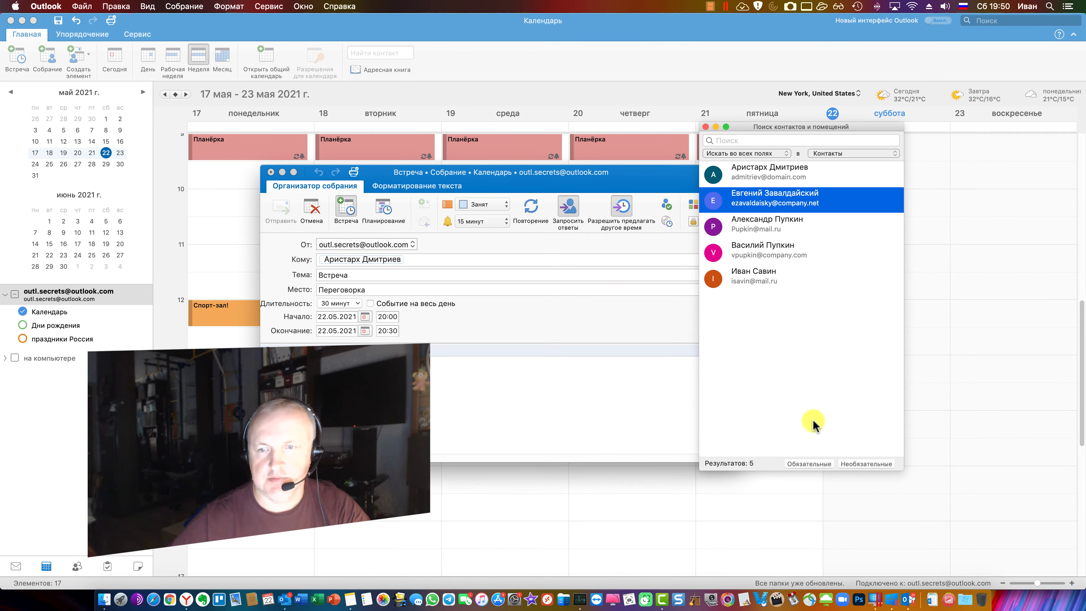
pyautogui.click(809, 464)
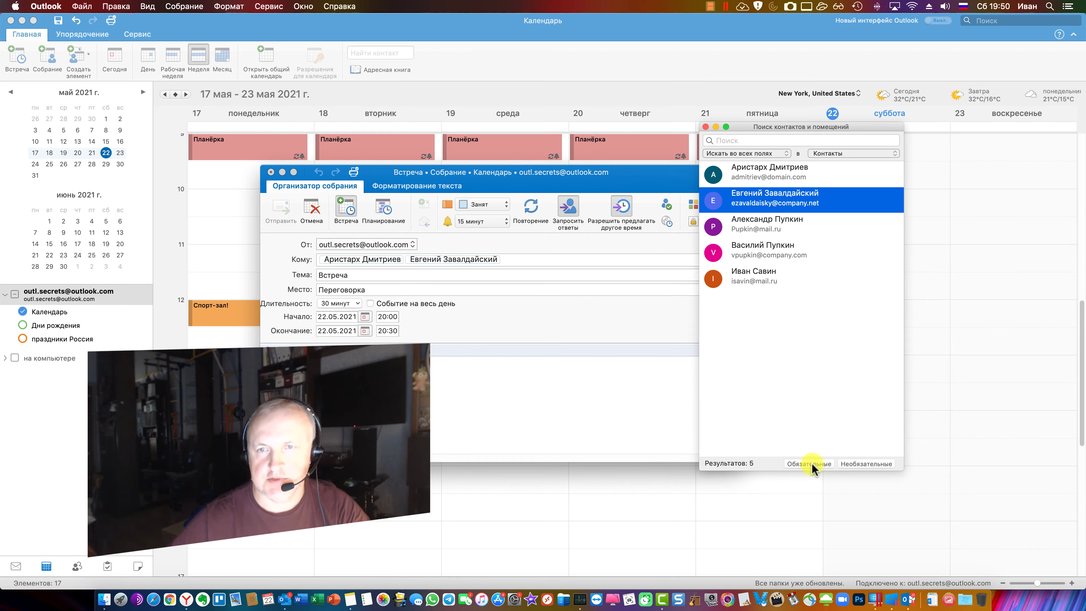
pyautogui.click(779, 251)
pyautogui.click(866, 464)
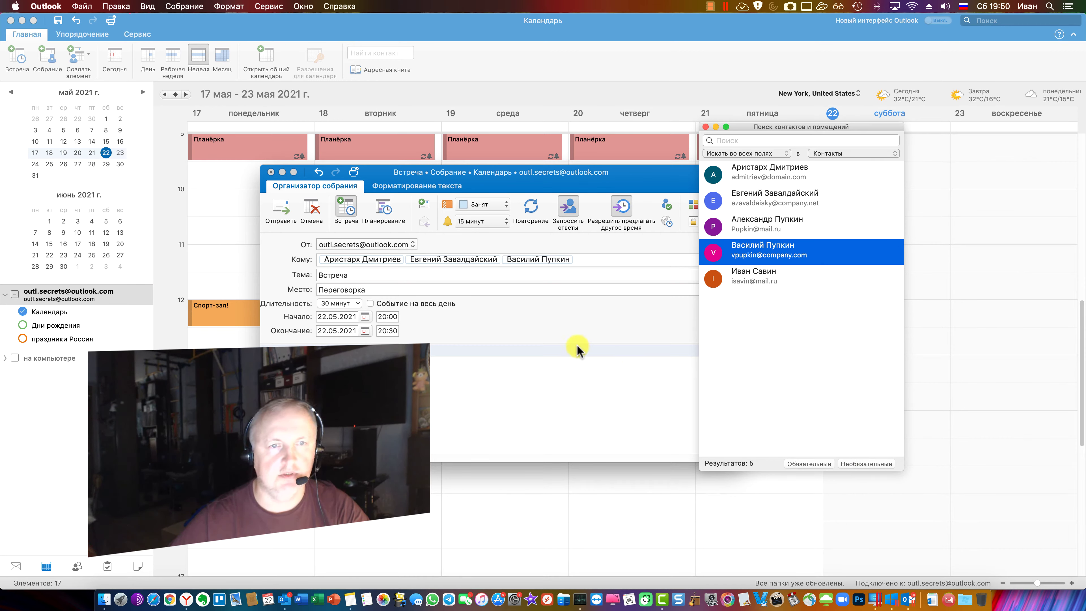
pyautogui.press('super+w')
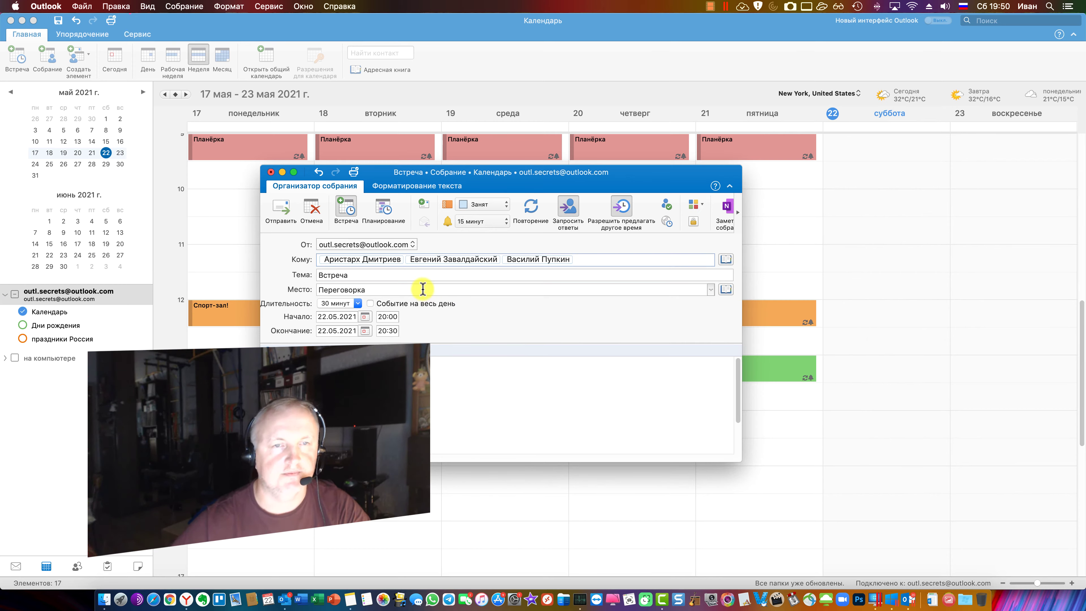
pyautogui.click(385, 206)
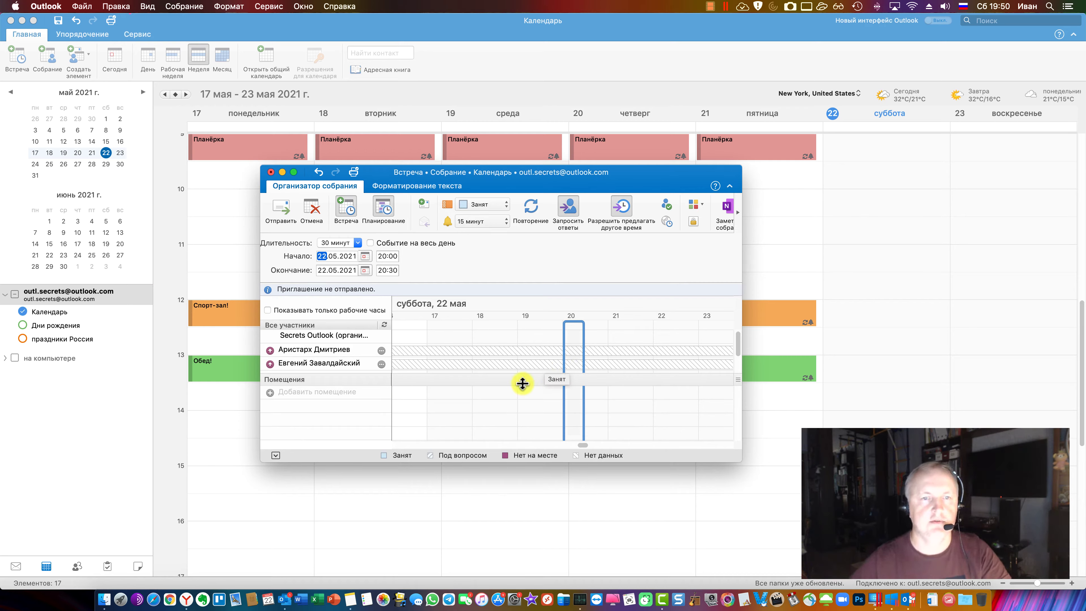
# Move the meeting to 21:00–21:30 on 22.05.2021 in the scheduling grid, keeping availability unchanged
pyautogui.moveTo(511, 465); pyautogui.dragTo(513, 535)
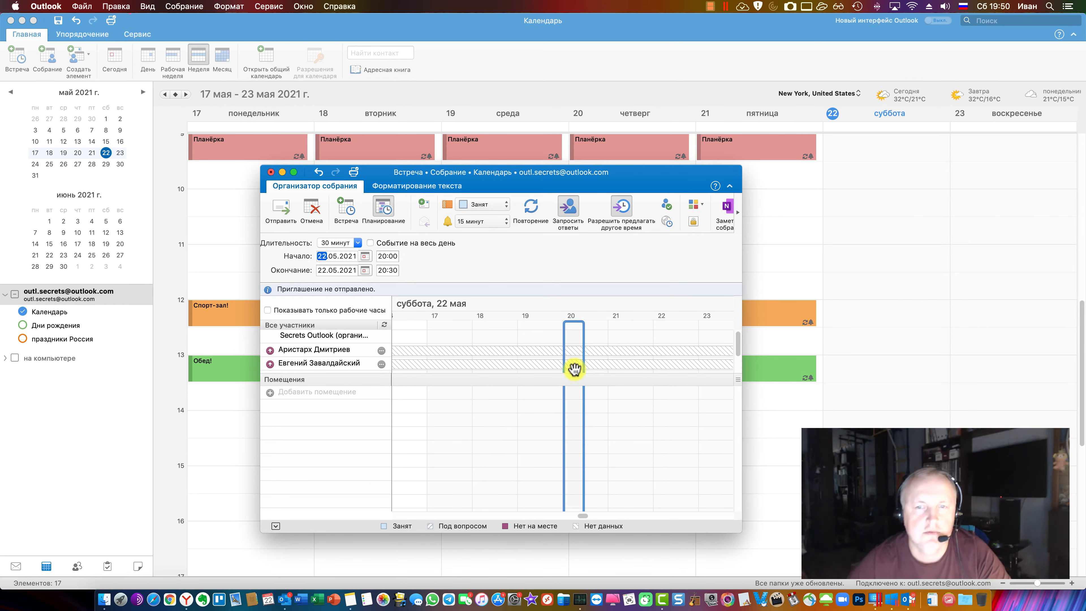
pyautogui.moveTo(584, 342); pyautogui.dragTo(620, 350)
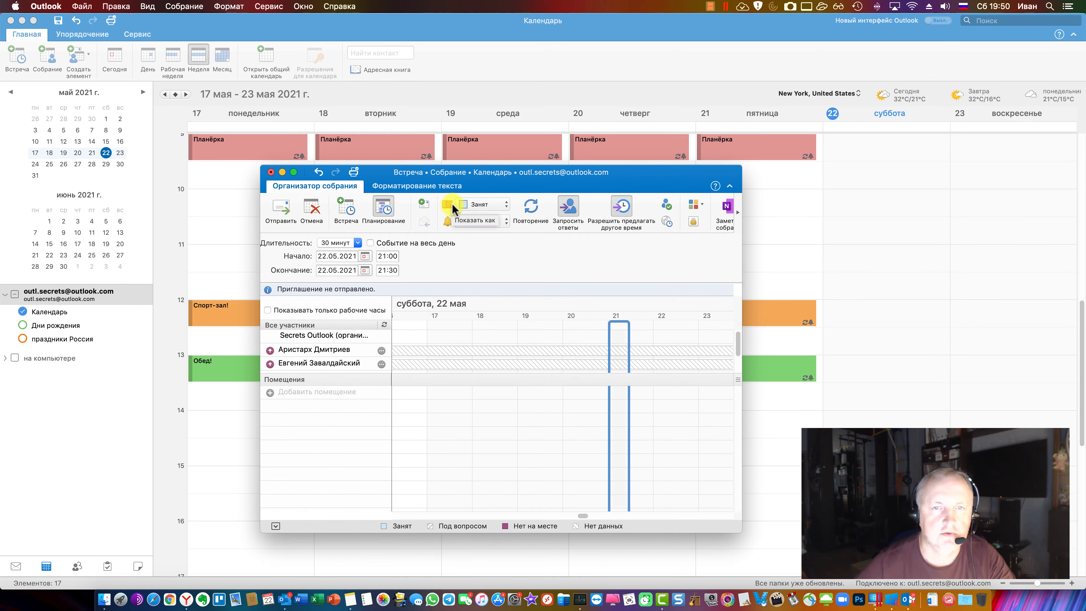
pyautogui.click(506, 205)
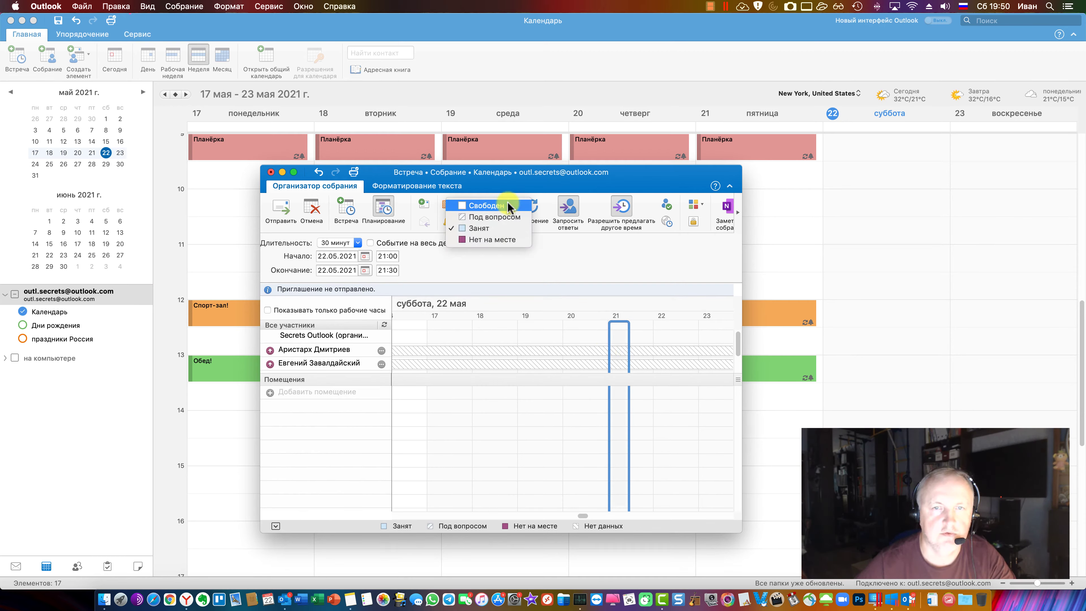
pyautogui.click(539, 272)
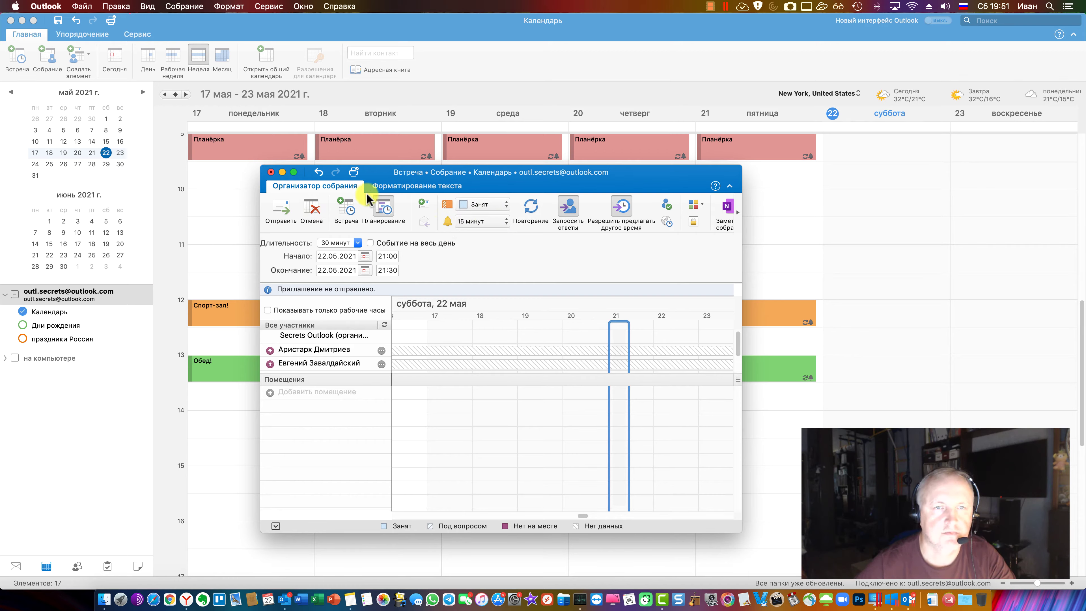
pyautogui.click(345, 210)
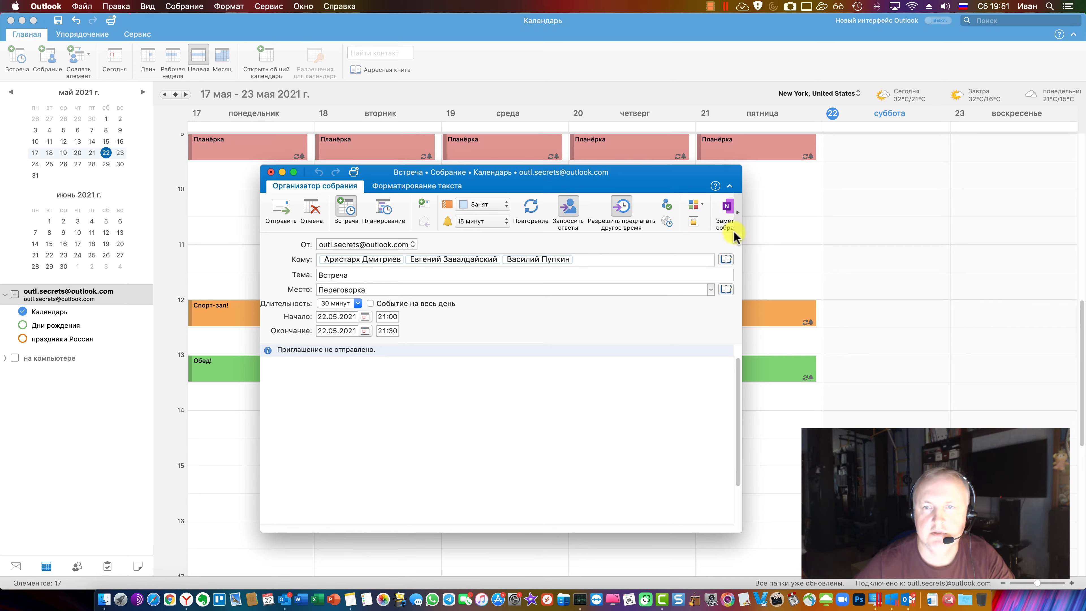
# Widen the meeting window and look through the categories list without choosing one
pyautogui.moveTo(741, 234); pyautogui.dragTo(864, 234)
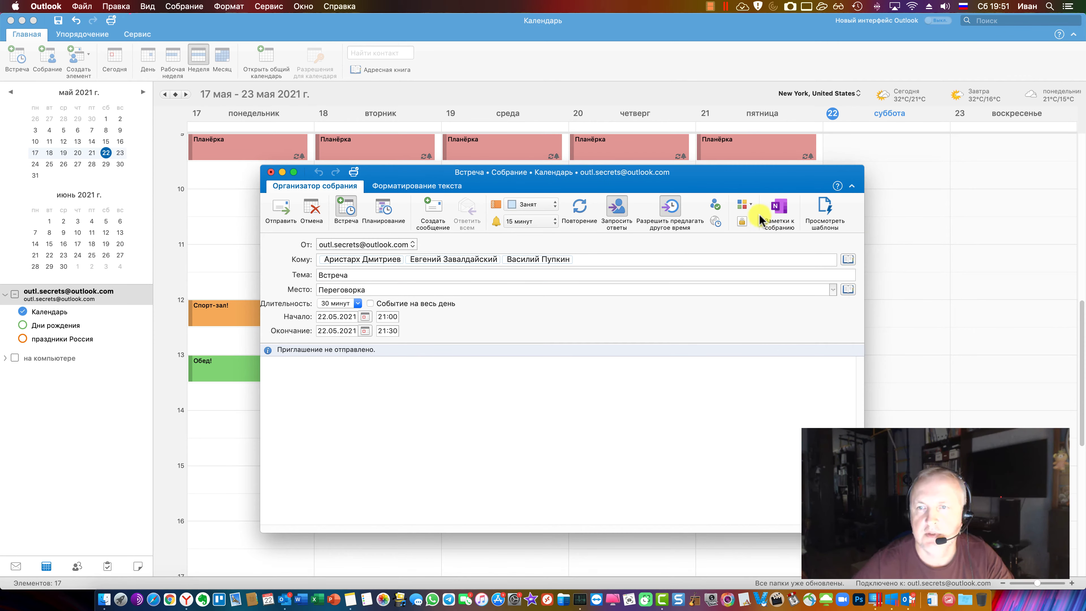
pyautogui.click(744, 206)
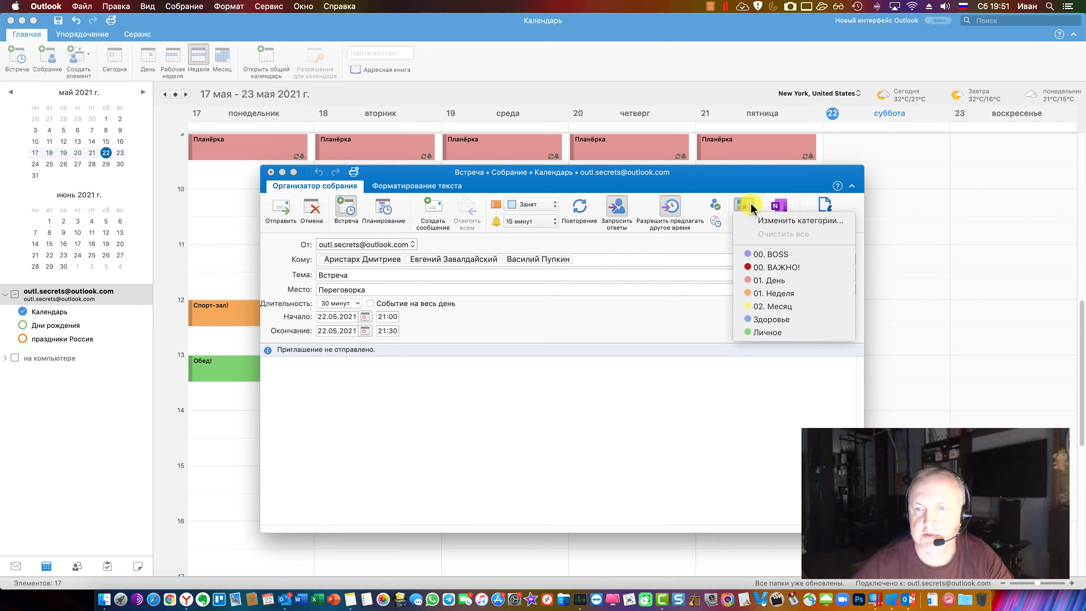
pyautogui.click(752, 209)
pyautogui.click(751, 208)
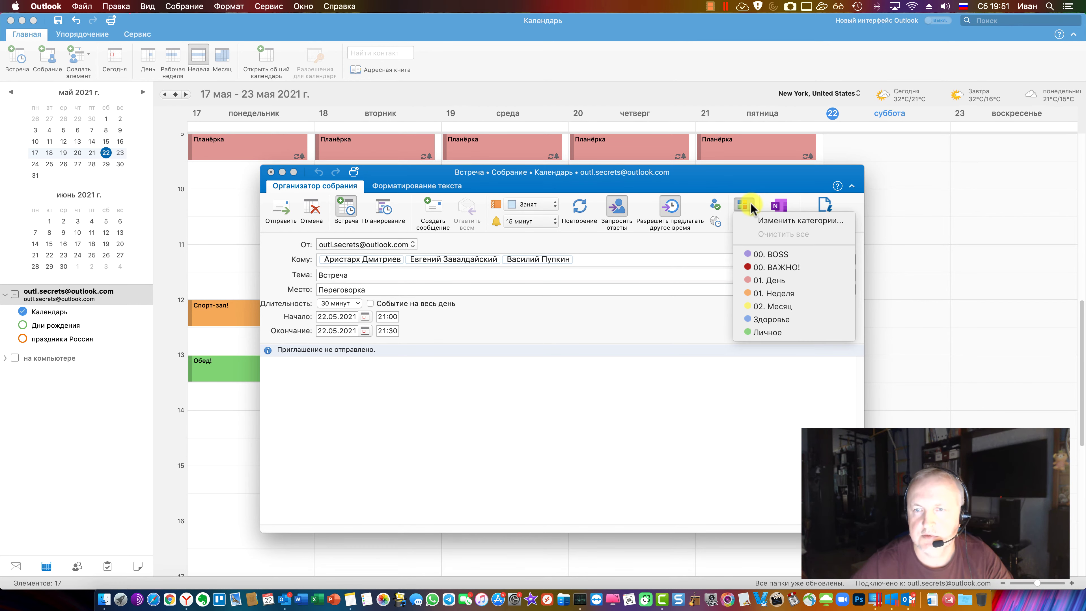
pyautogui.click(752, 209)
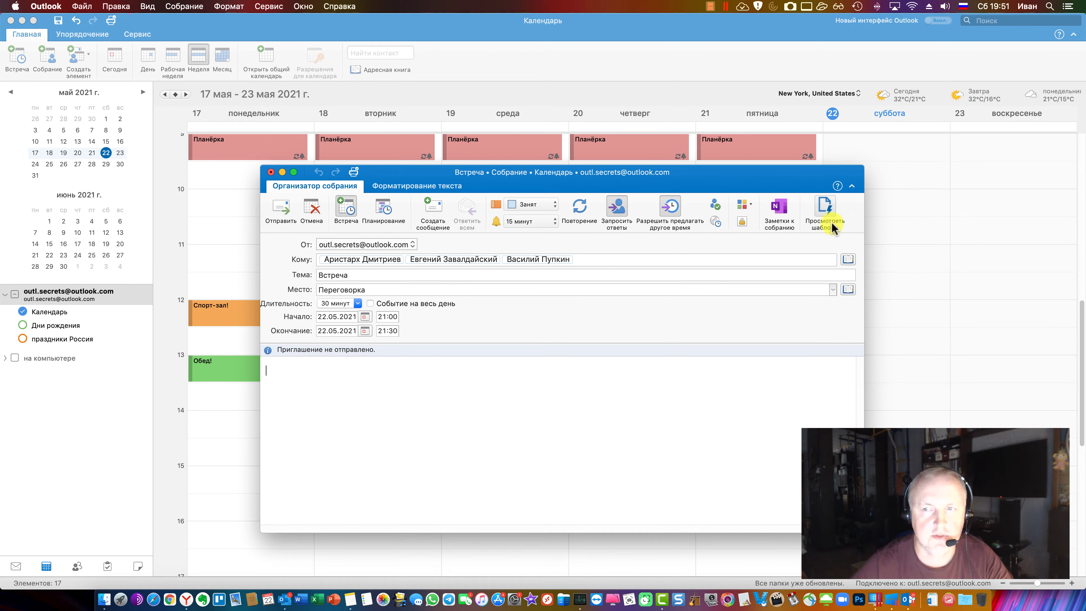
# Review the text formatting options, then send the Встреча invitation for Переговорка
pyautogui.click(417, 186)
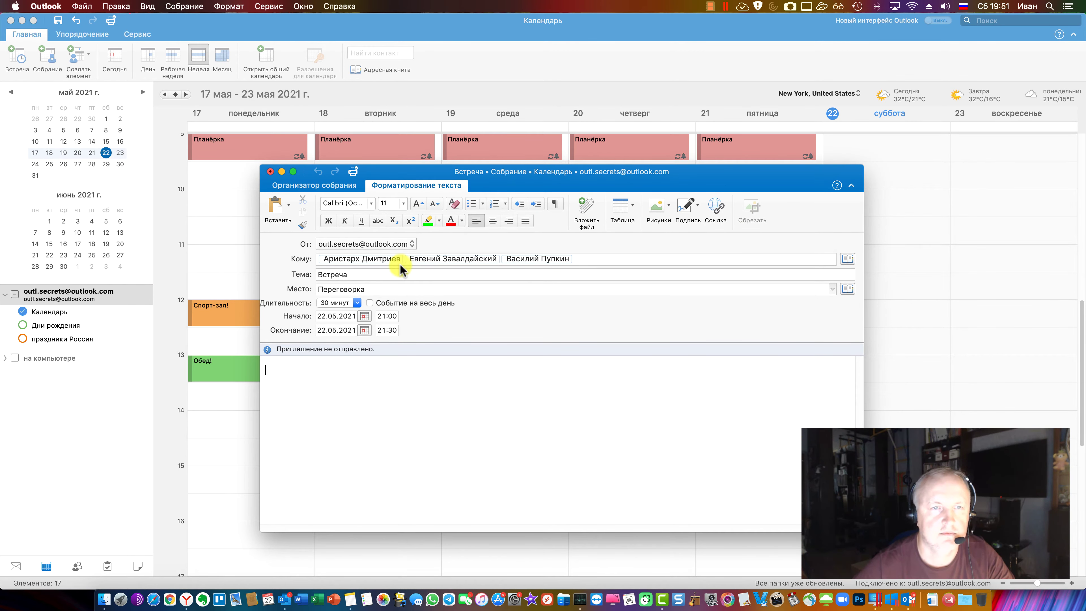
pyautogui.click(339, 184)
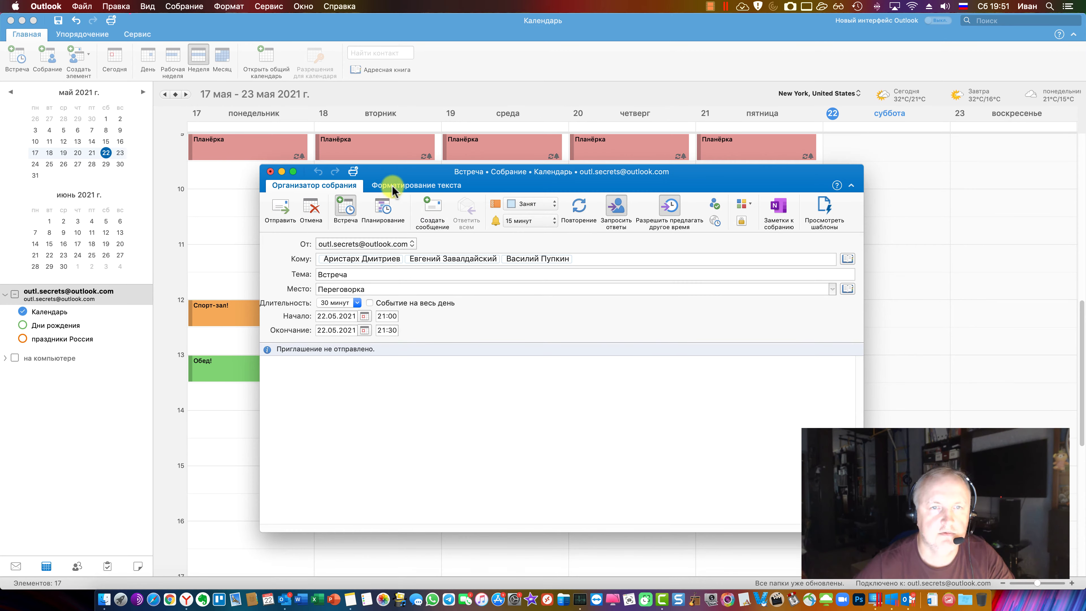
pyautogui.click(397, 185)
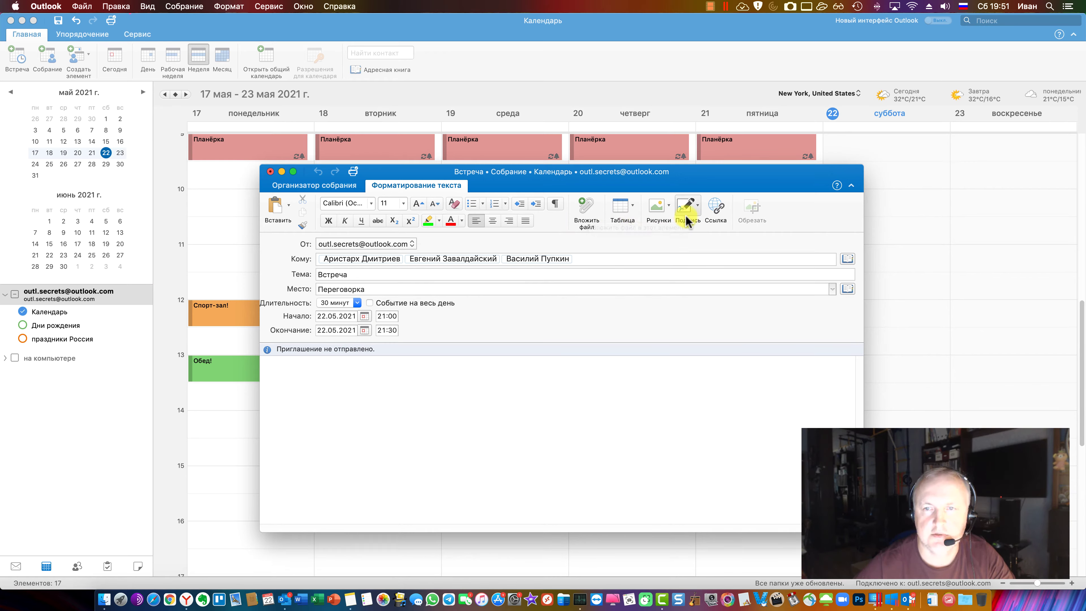
pyautogui.click(334, 187)
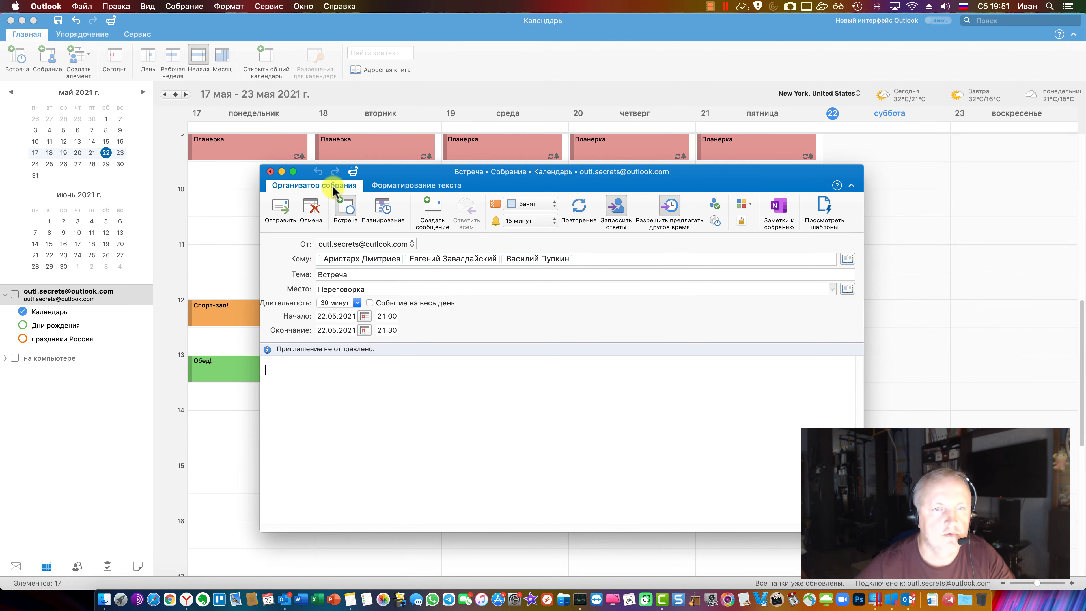
pyautogui.click(357, 218)
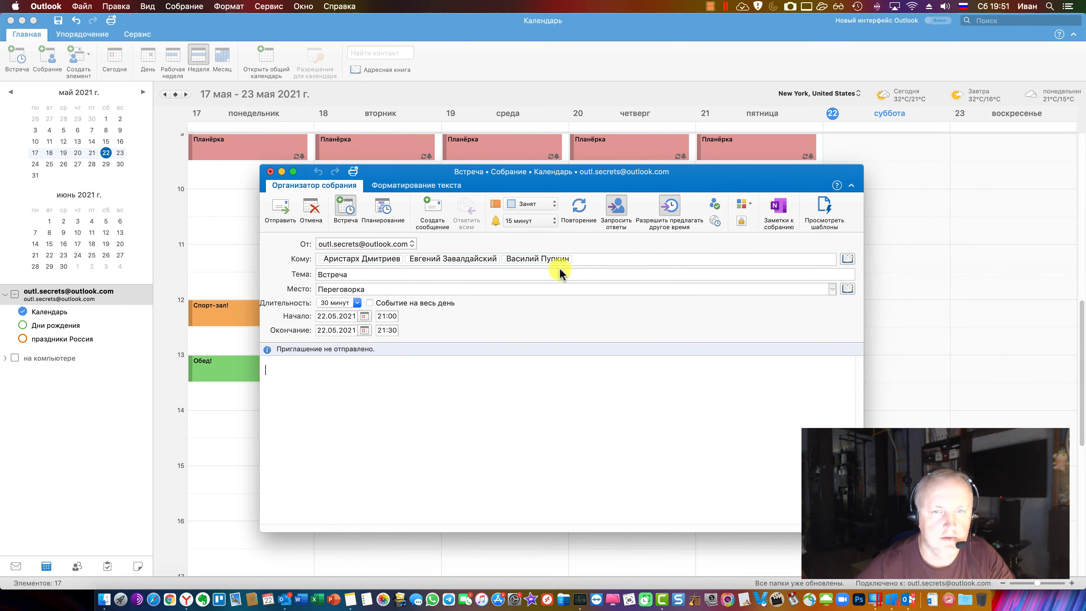
pyautogui.click(278, 209)
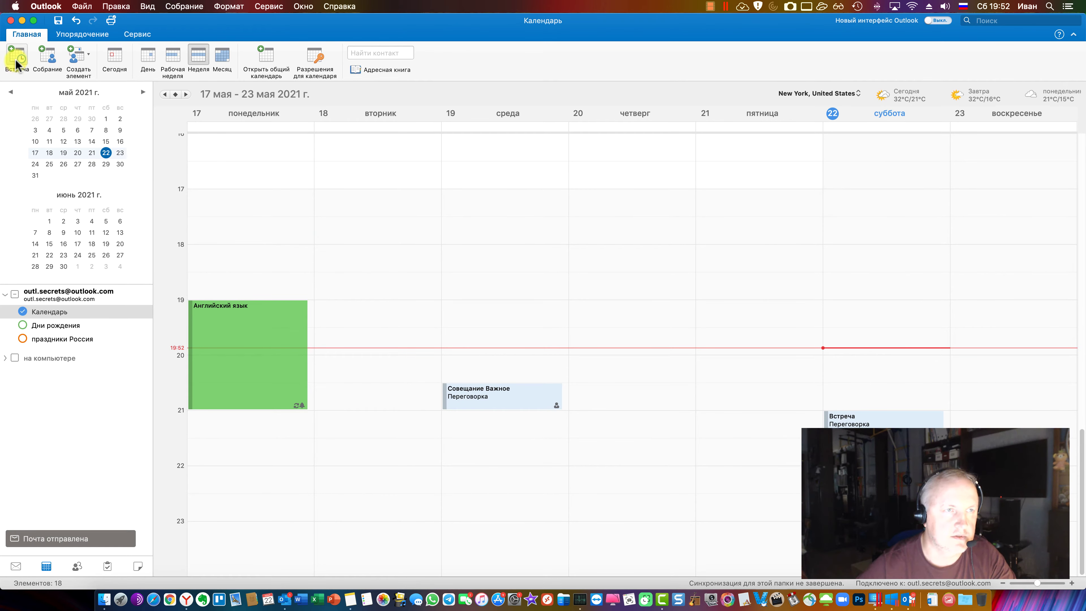
# Create a new appointment and look for the save option in the Файл menu before moving to Windows Outlook
pyautogui.click(29, 77)
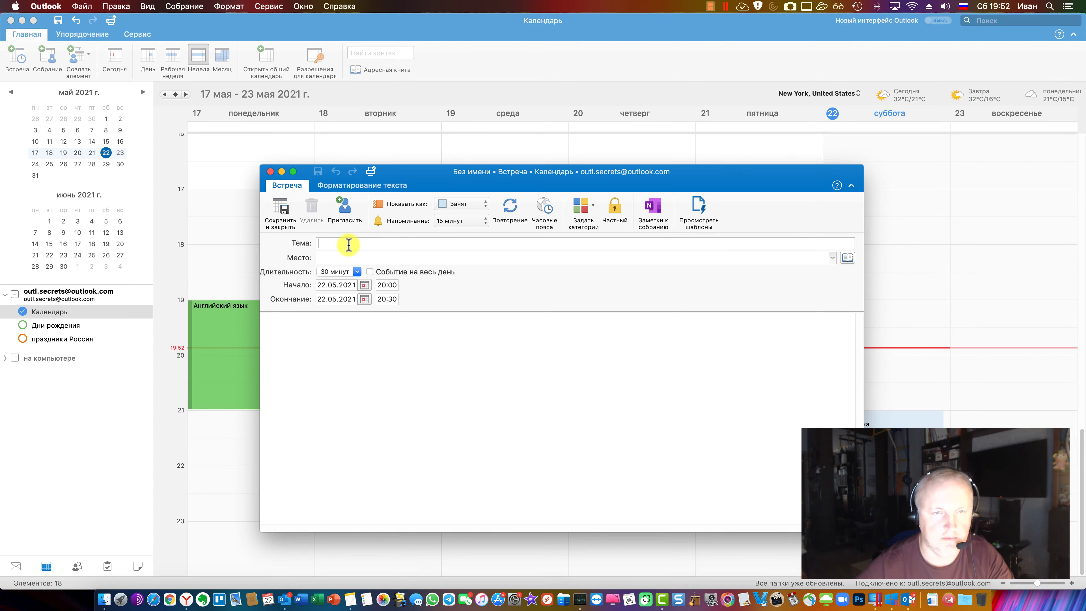
pyautogui.click(81, 6)
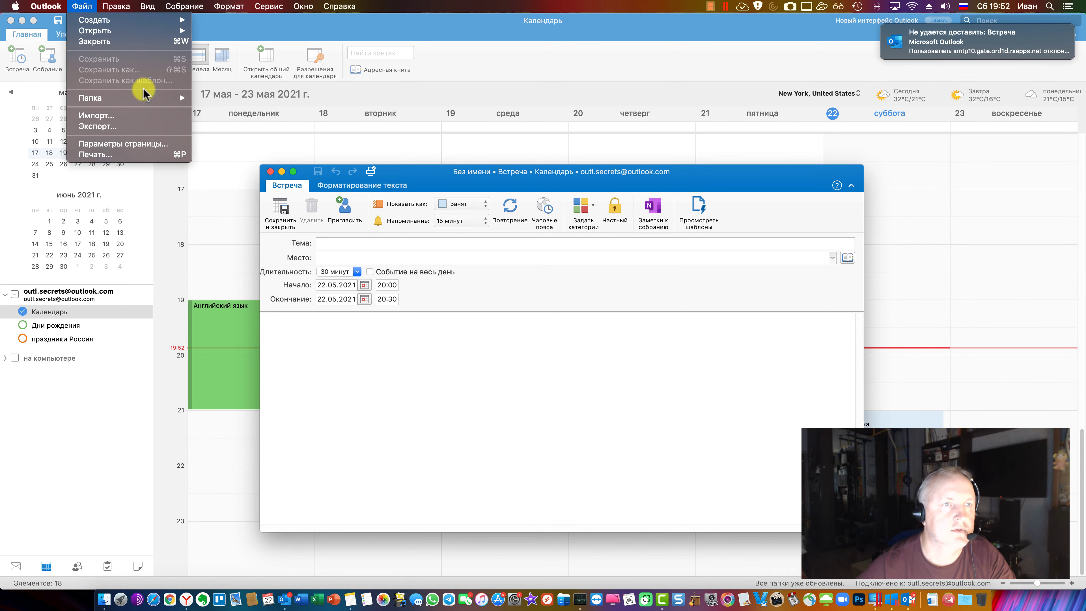
pyautogui.click(355, 386)
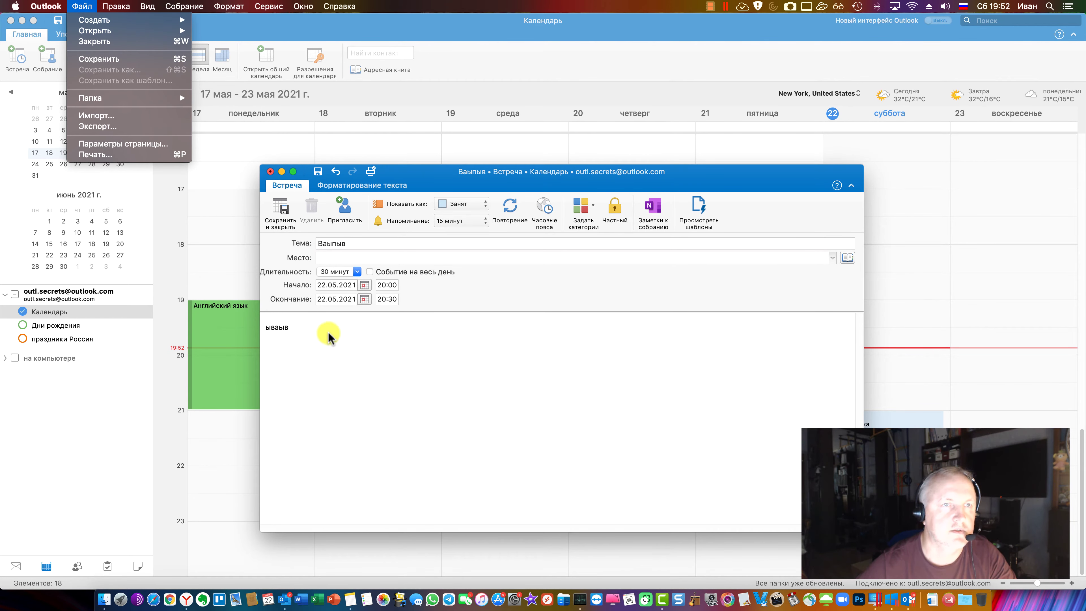
pyautogui.click(424, 343)
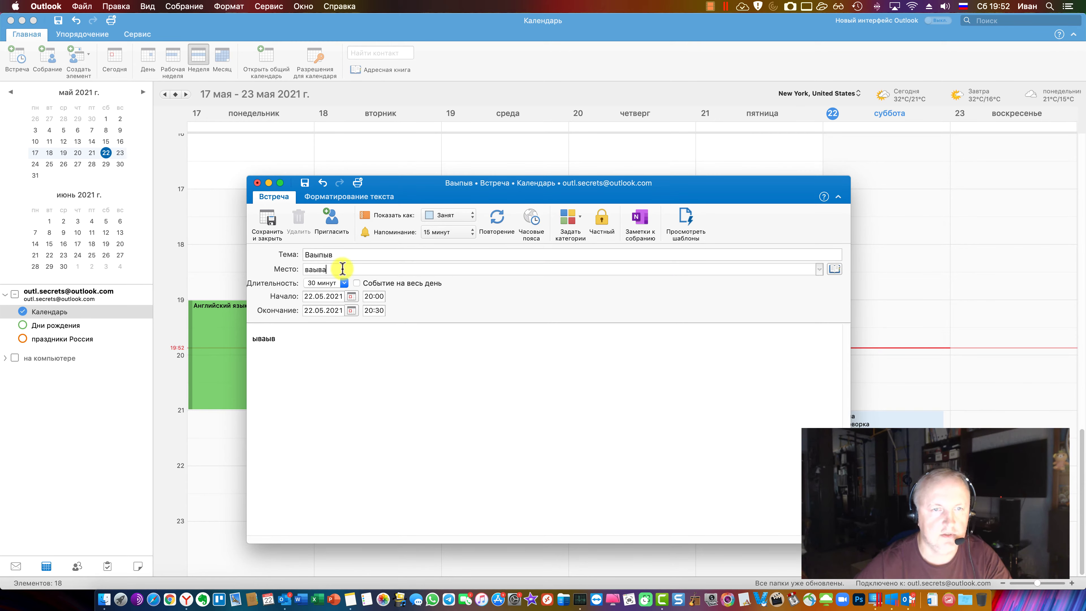
pyautogui.click(82, 7)
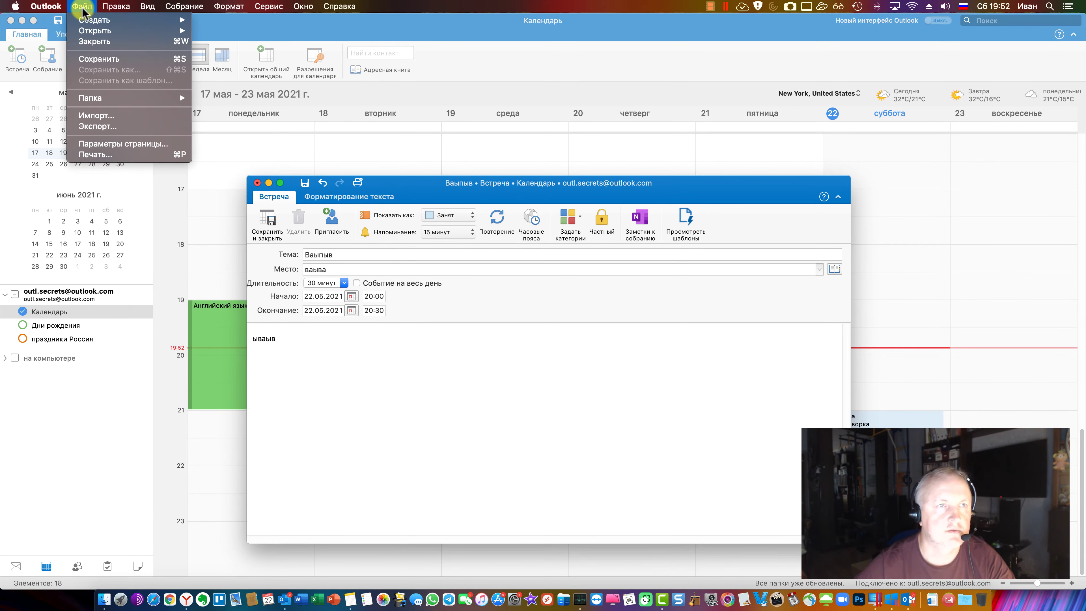
pyautogui.click(912, 601)
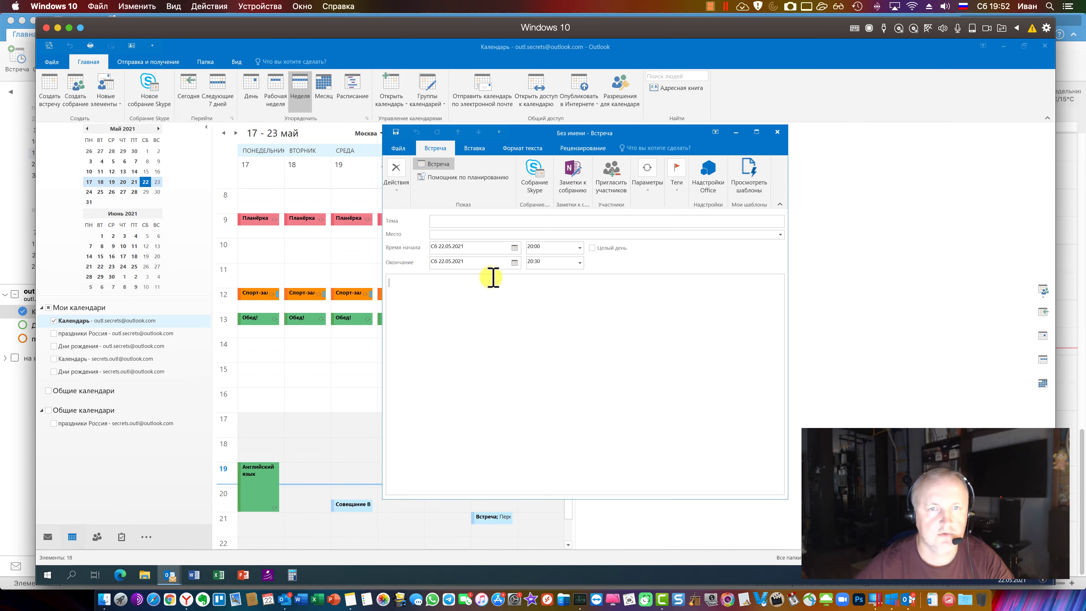
# Enter the placeholder text 'ываы' as the appointment's subject and location
pyautogui.click(530, 221)
pyautogui.write('ываы')
pyautogui.click(485, 234)
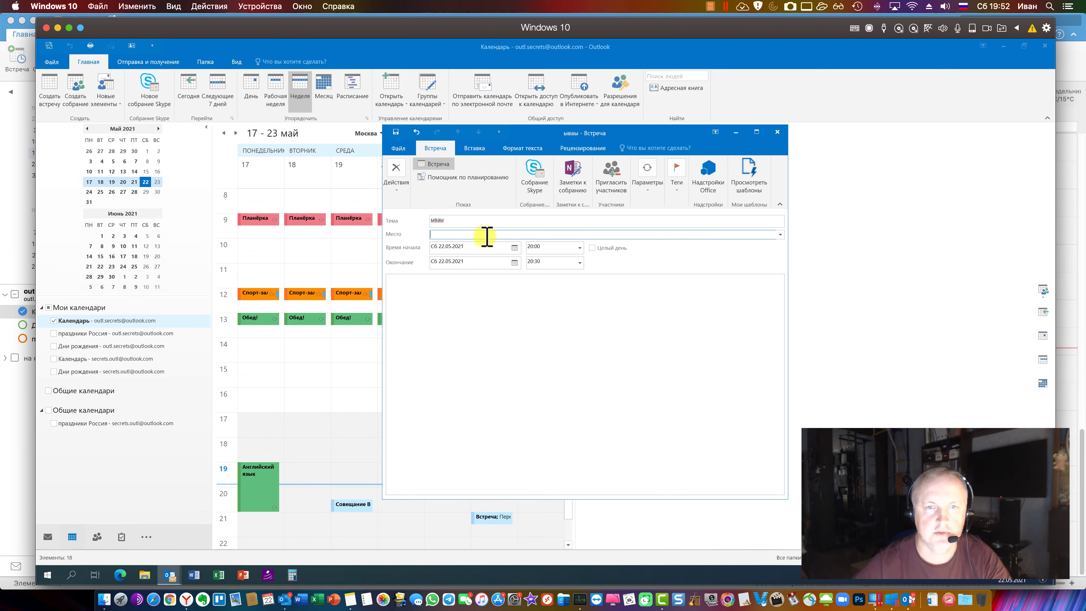
pyautogui.write('ываы')
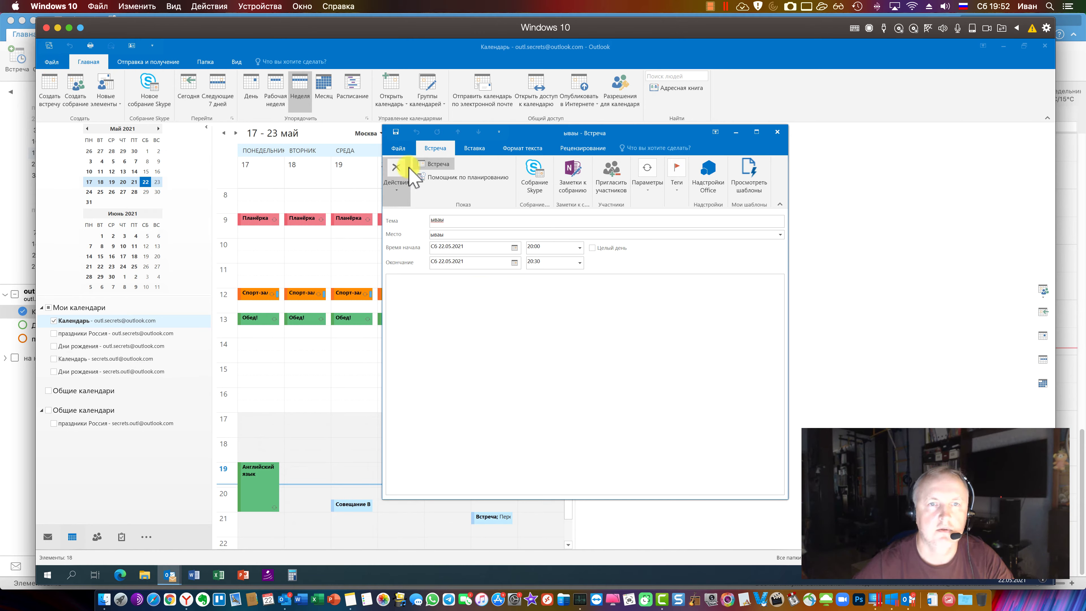
# Try saving the appointment as an Outlook Template (*.oft), cancel, and return to Mac Outlook
pyautogui.click(402, 148)
pyautogui.click(427, 210)
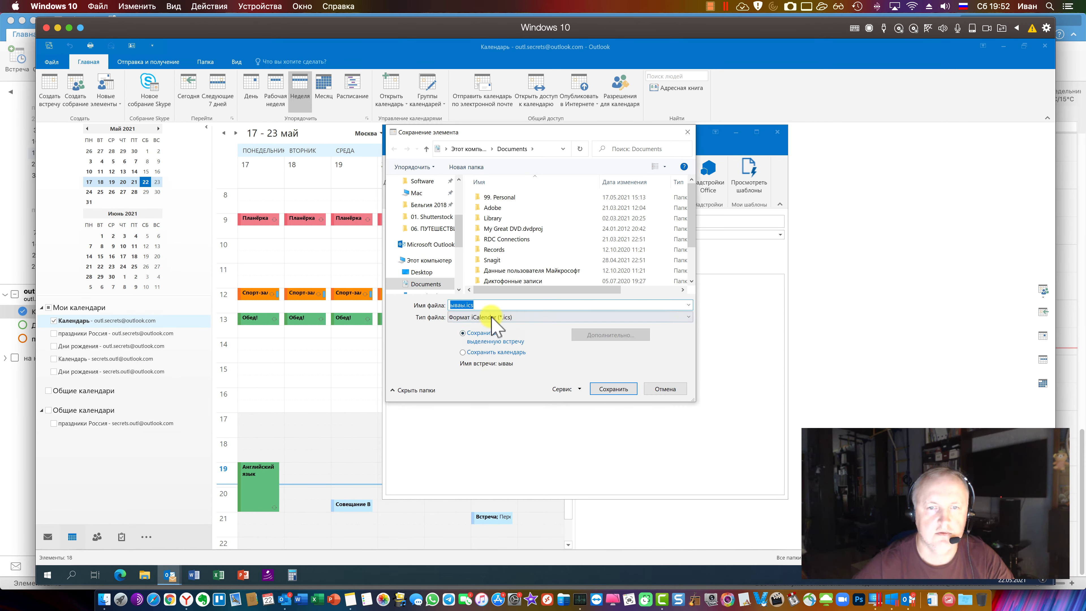
pyautogui.click(493, 316)
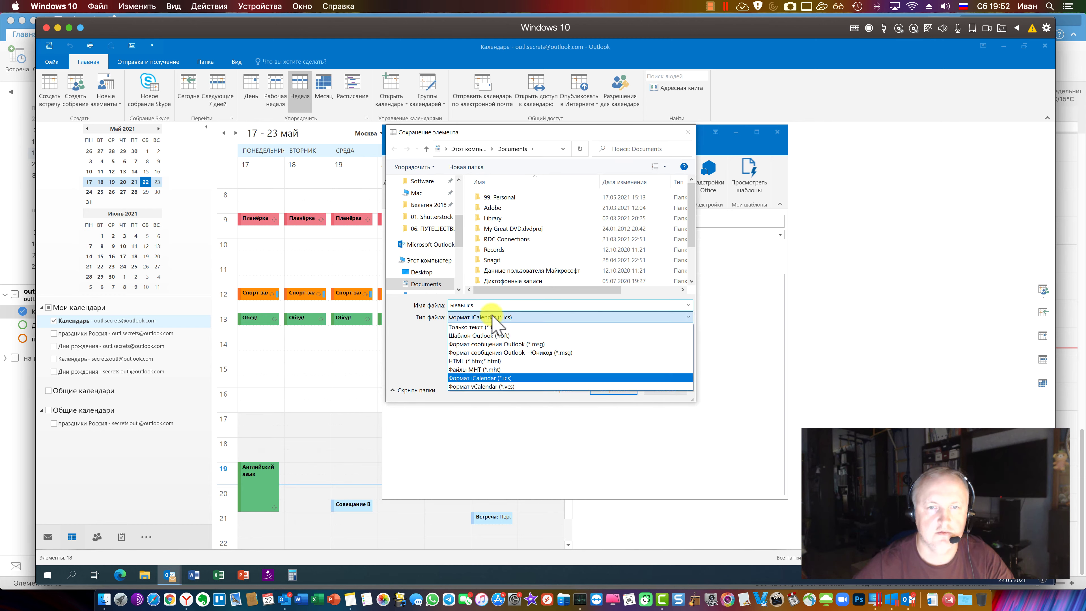
pyautogui.click(589, 335)
pyautogui.moveTo(456, 243); pyautogui.dragTo(455, 182)
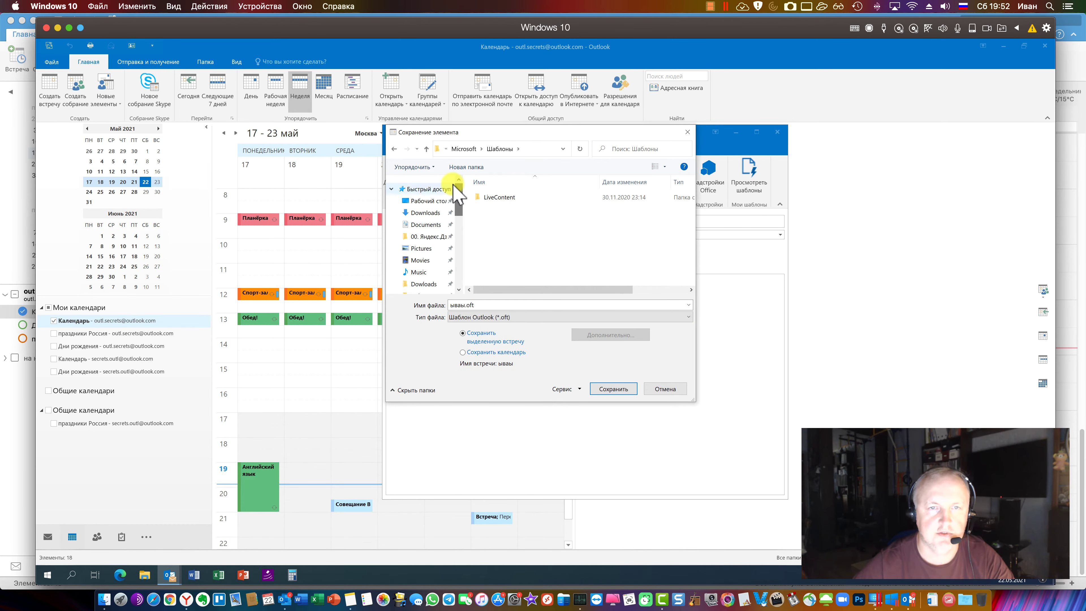
pyautogui.click(663, 390)
pyautogui.click(284, 599)
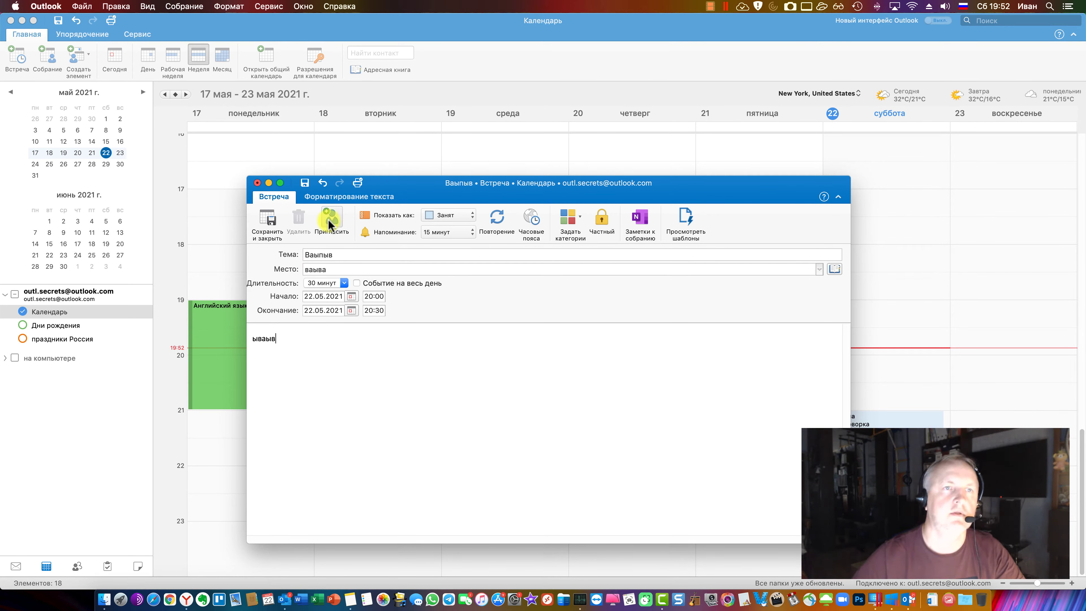
# Save and close the Выпыв meeting, then dismiss Windows Outlook's reminder and close its appointment
pyautogui.click(276, 7)
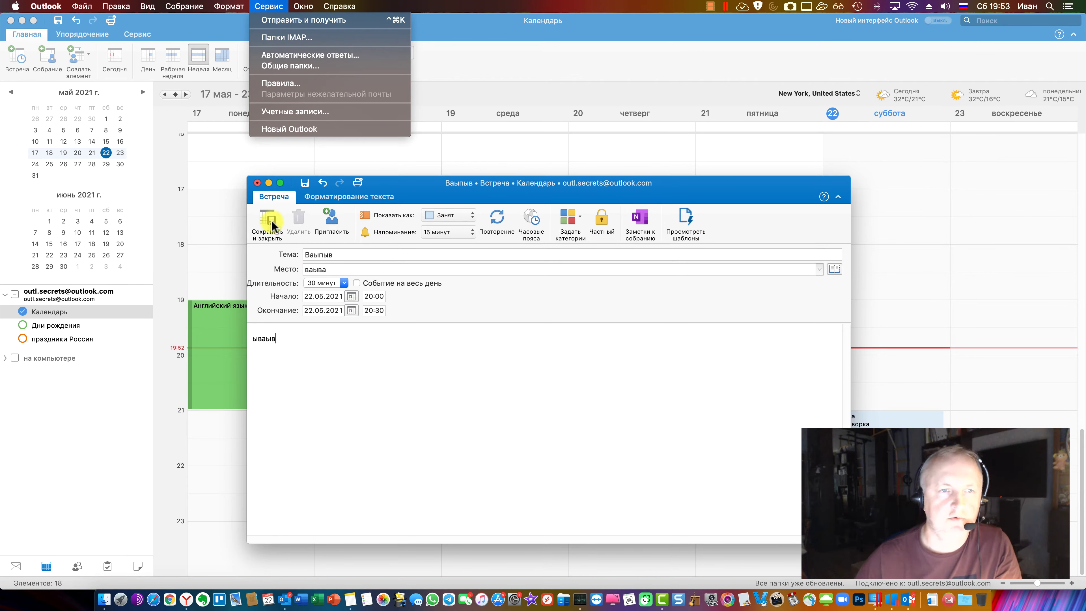
pyautogui.click(266, 231)
pyautogui.click(266, 232)
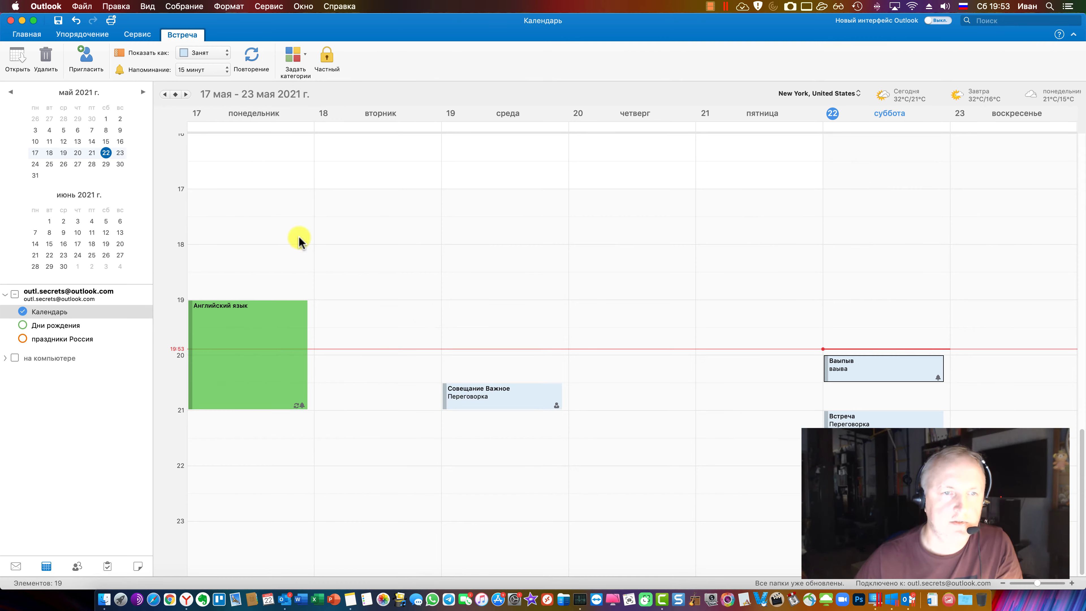
pyautogui.click(903, 597)
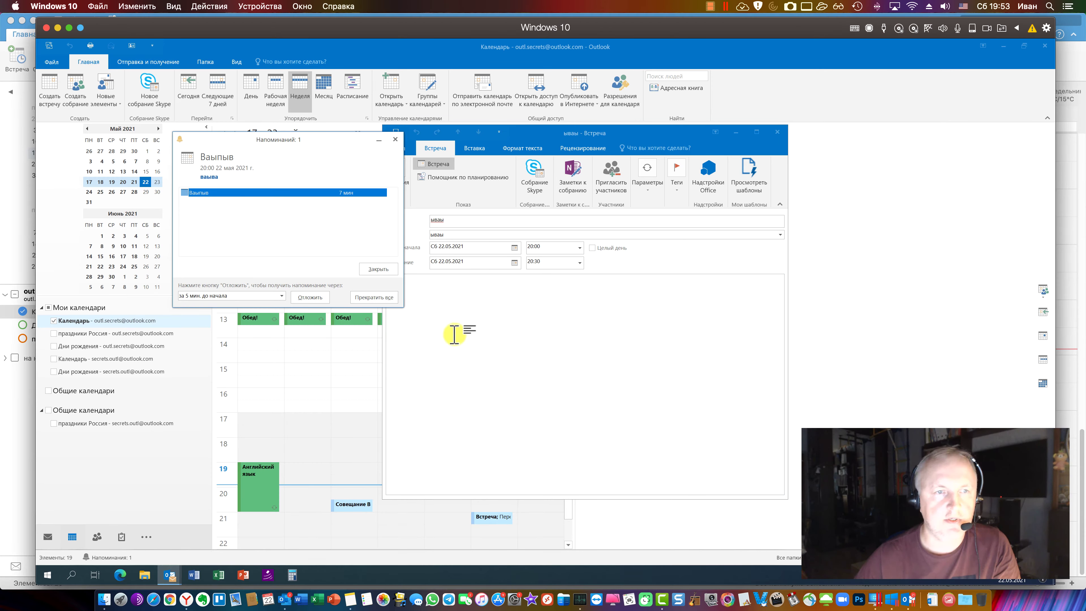
pyautogui.click(375, 299)
pyautogui.press('Escape')
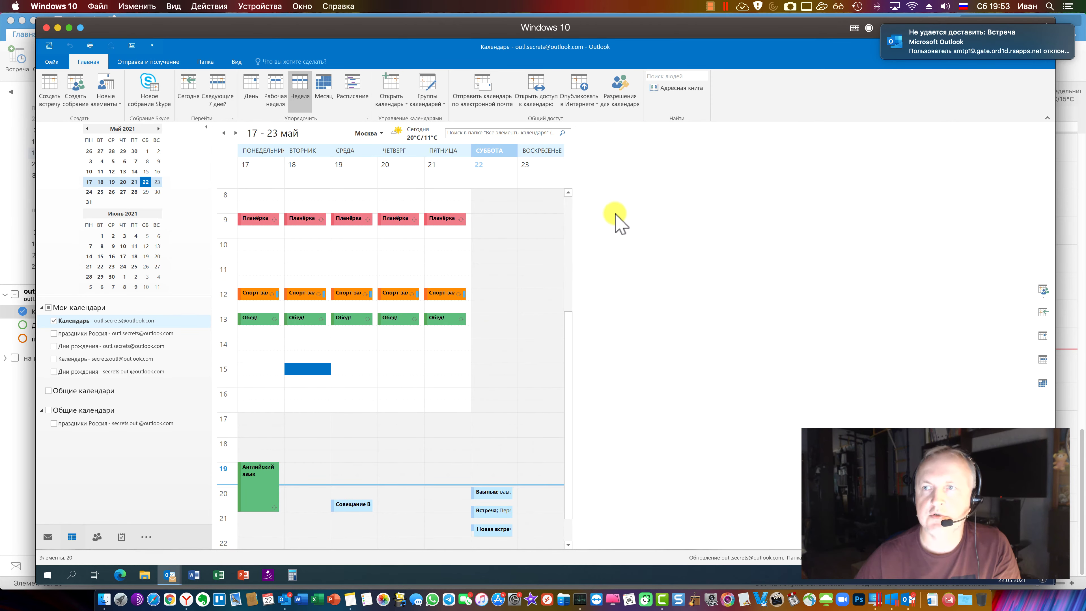
pyautogui.moveTo(355, 370); pyautogui.dragTo(355, 356)
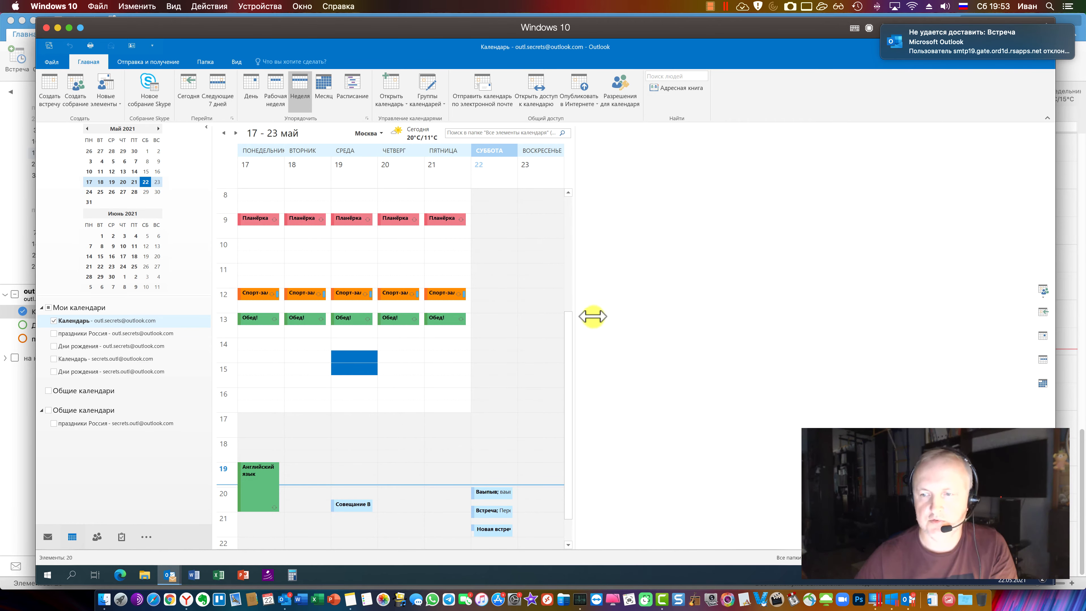
pyautogui.click(395, 219)
pyautogui.click(390, 295)
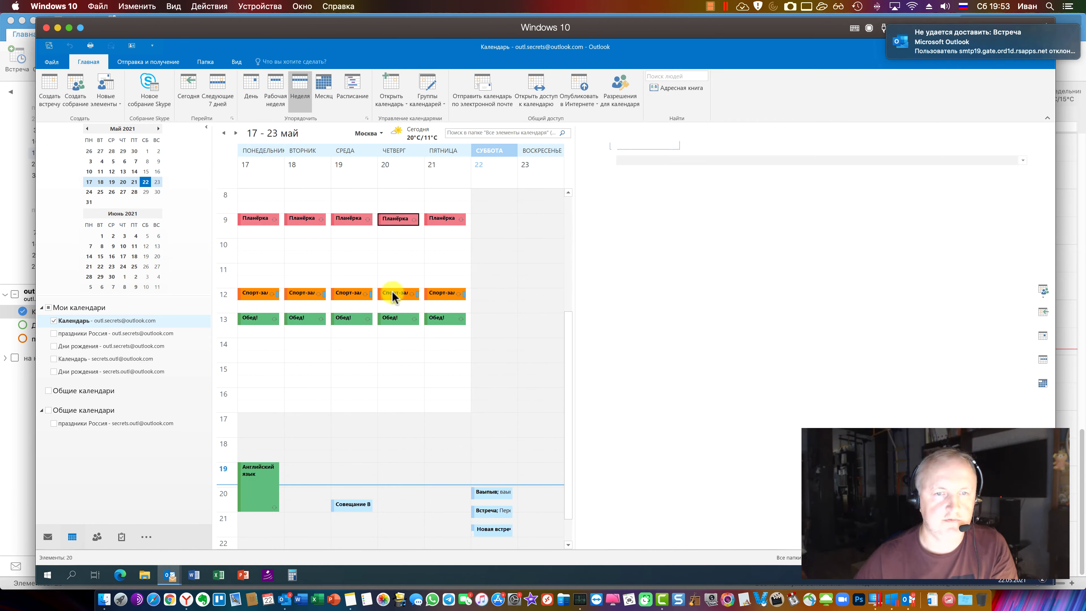
pyautogui.rightClick(395, 294)
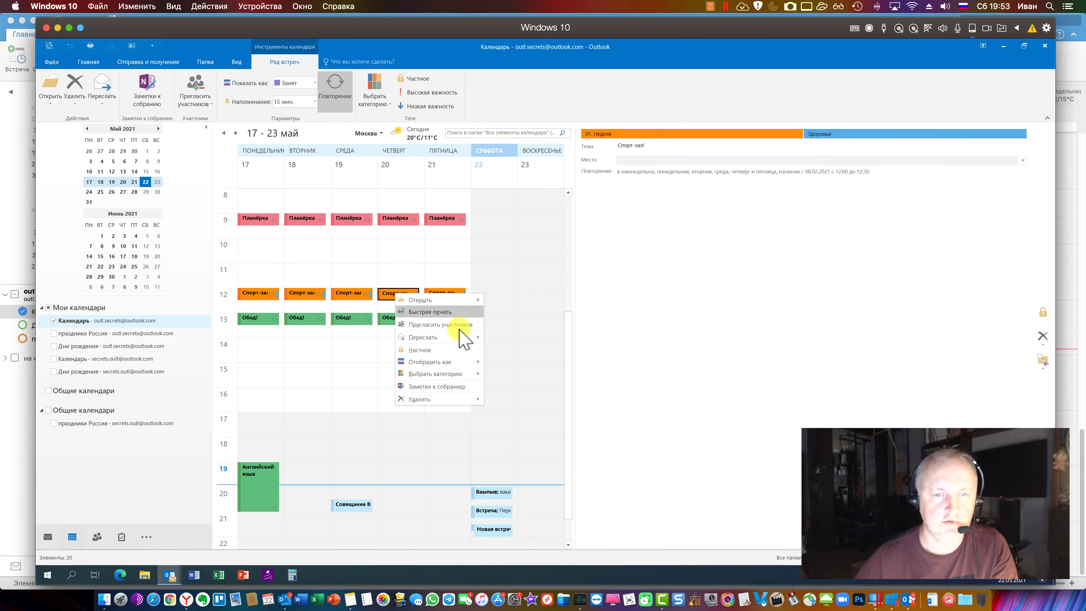
pyautogui.moveTo(459, 369)
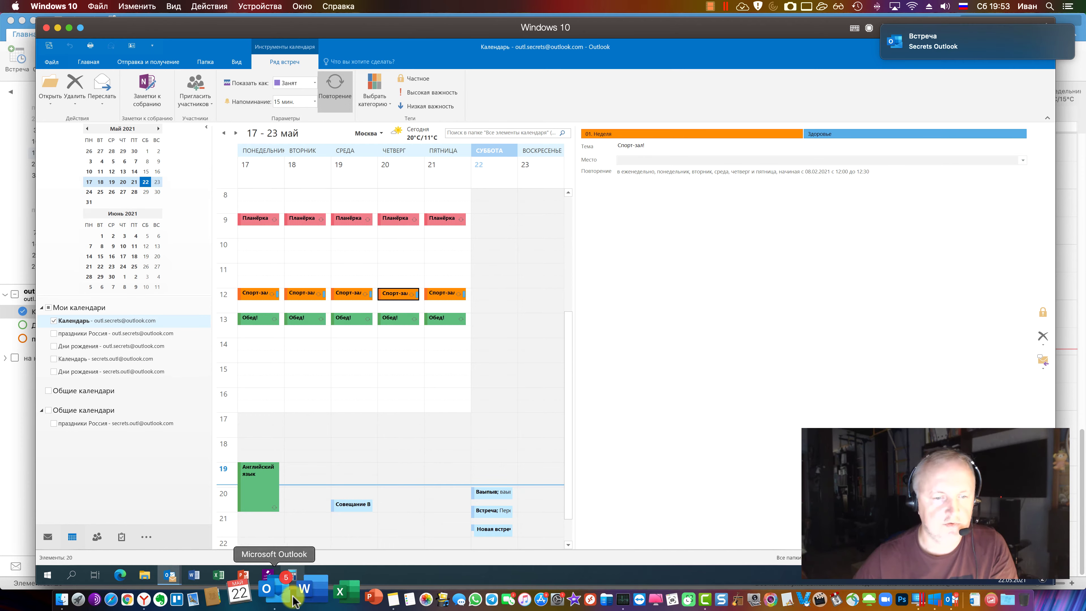
pyautogui.click(284, 599)
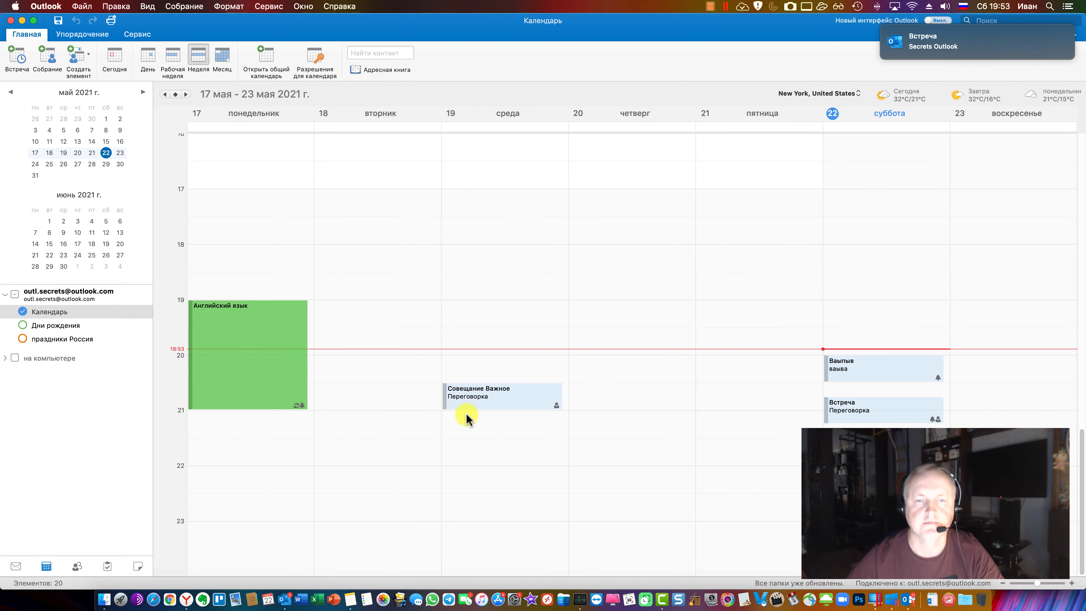
# Tag Совещание Важное with a red category, Выпыв with orange, and Встреча with Здоровье
pyautogui.click(488, 394)
pyautogui.rightClick(488, 394)
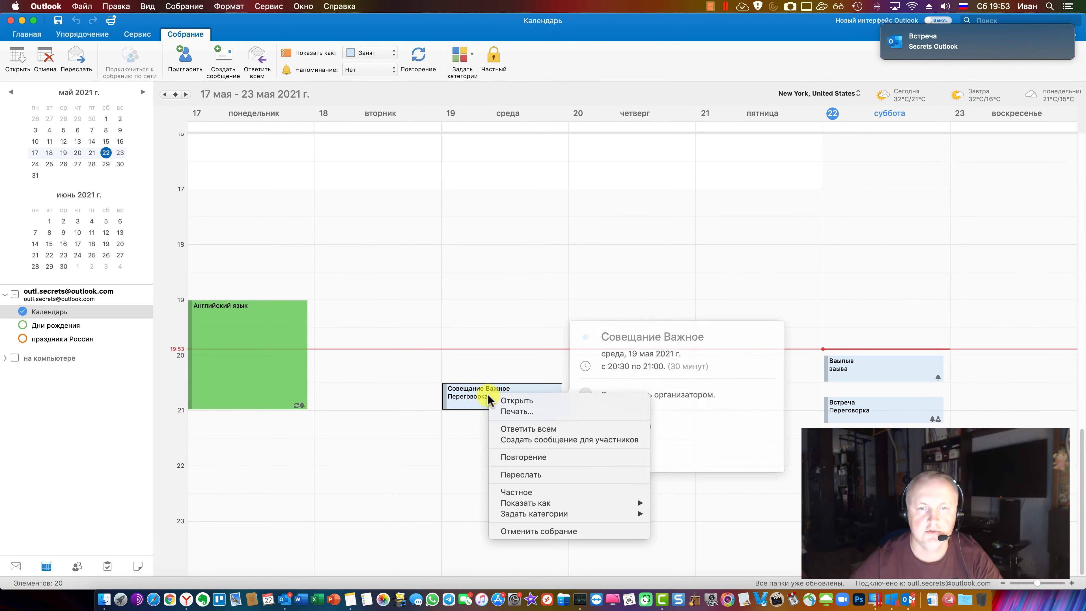
pyautogui.moveTo(617, 516)
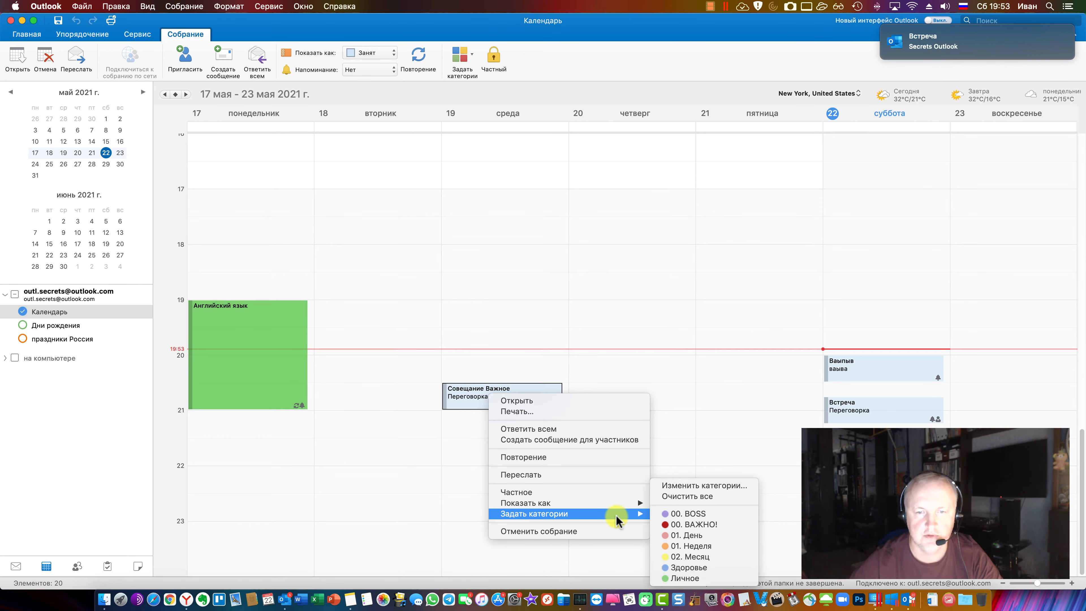
pyautogui.click(707, 513)
pyautogui.click(845, 362)
pyautogui.rightClick(849, 363)
pyautogui.moveTo(898, 454)
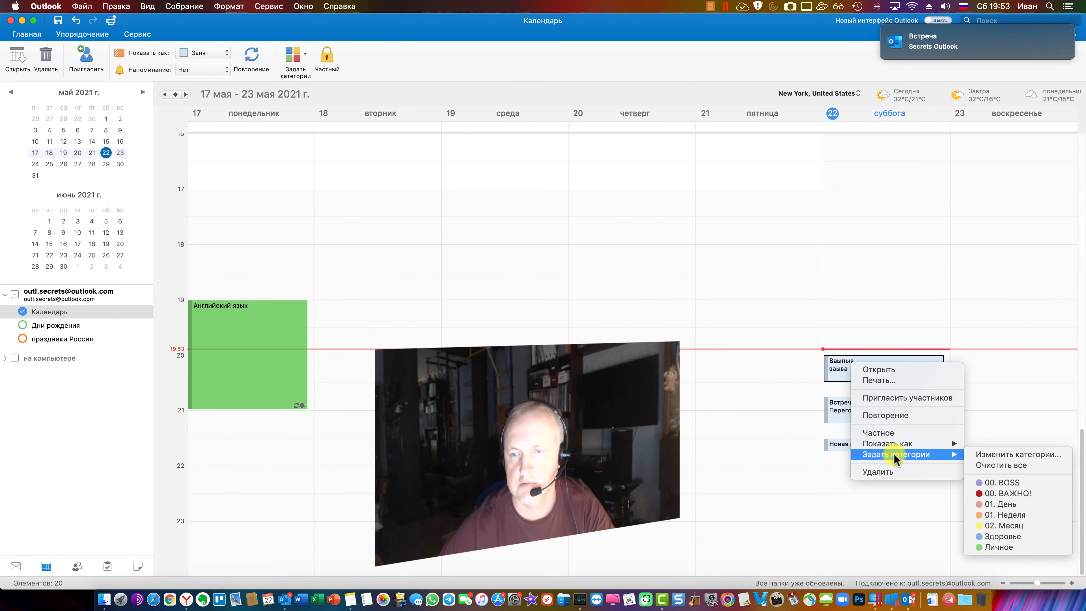
pyautogui.click(983, 517)
pyautogui.click(837, 444)
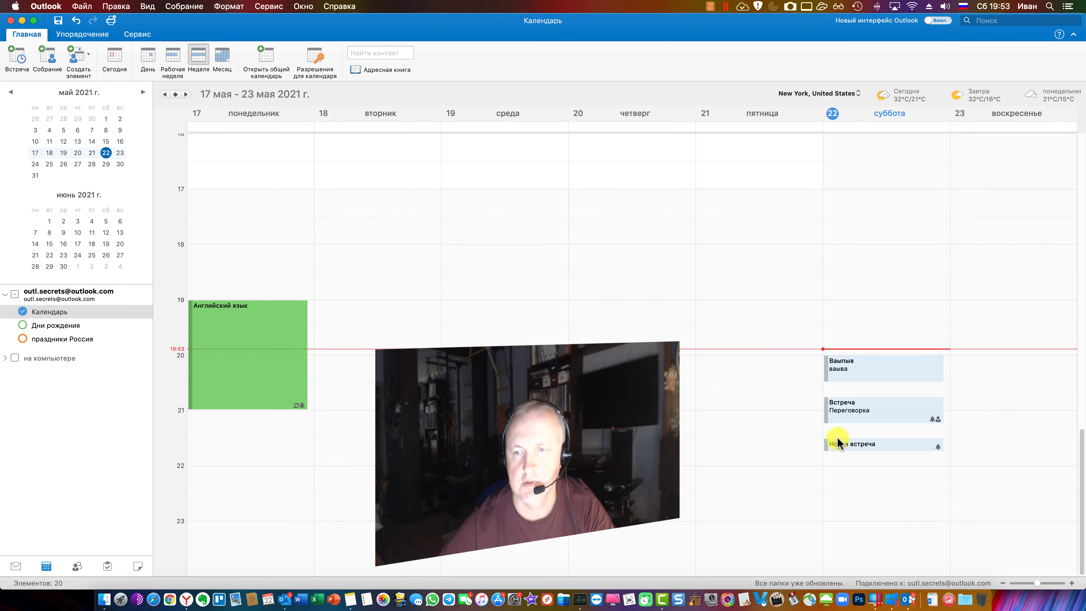
pyautogui.rightClick(853, 422)
pyautogui.moveTo(911, 532)
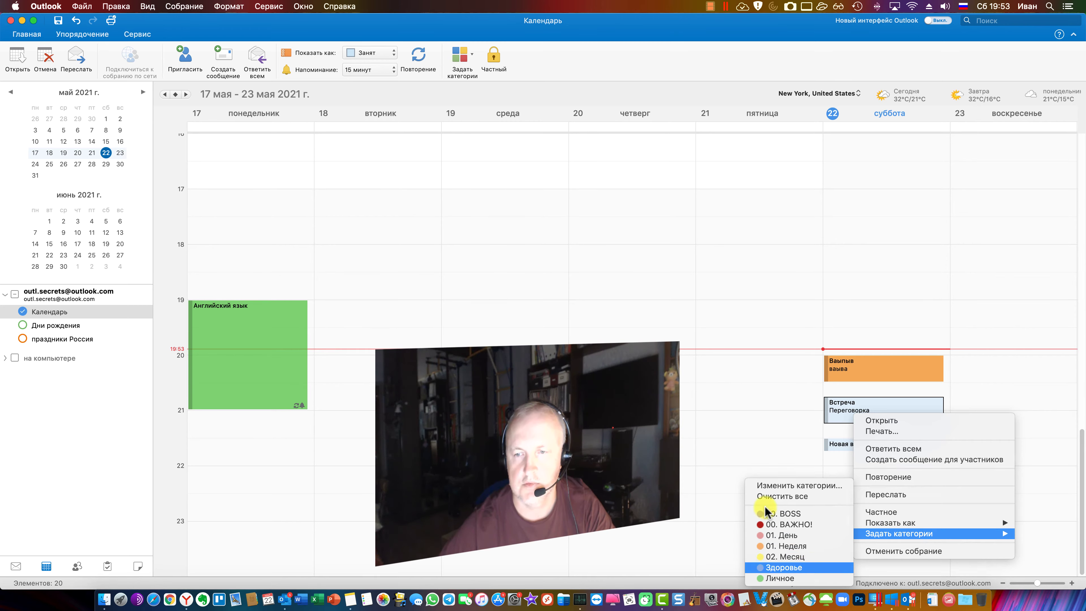
pyautogui.click(804, 568)
pyautogui.click(745, 478)
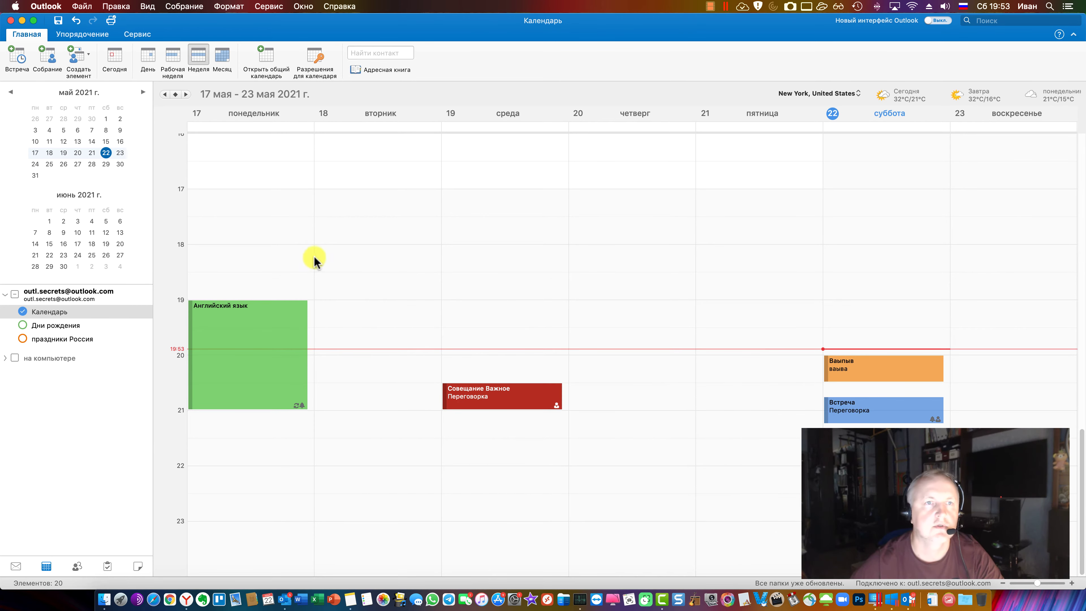
# Compare both accounts' categories in the category management window, then switch to Windows Outlook
pyautogui.click(211, 382)
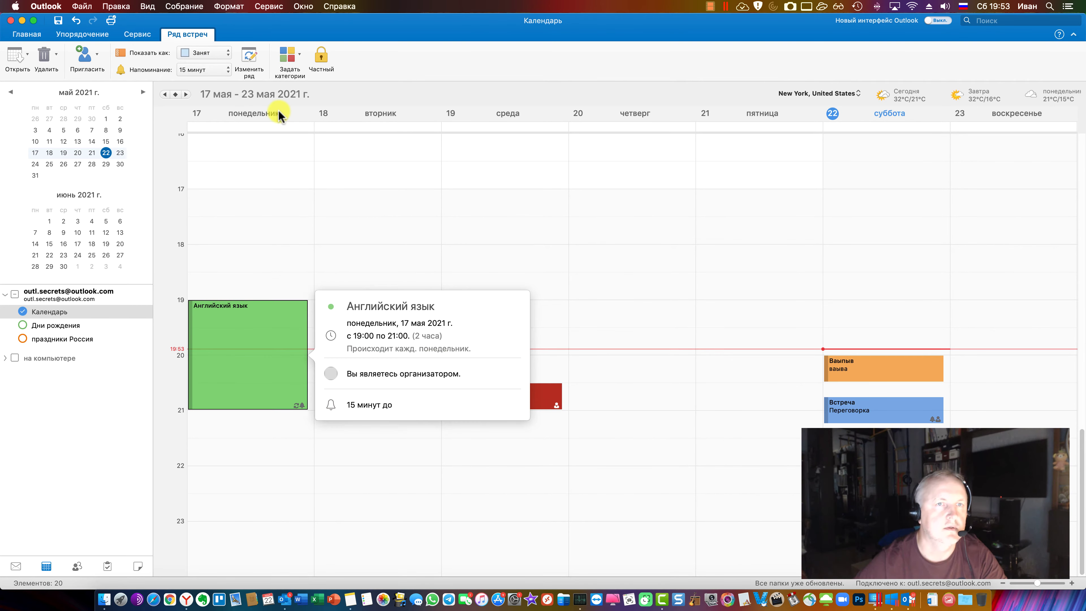
pyautogui.click(298, 58)
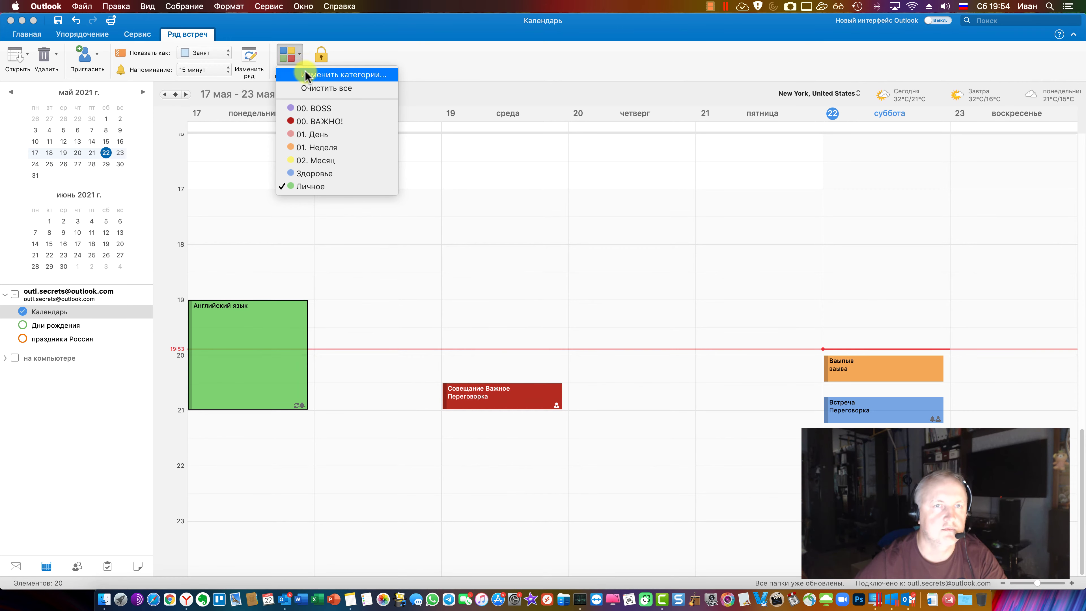
pyautogui.click(308, 74)
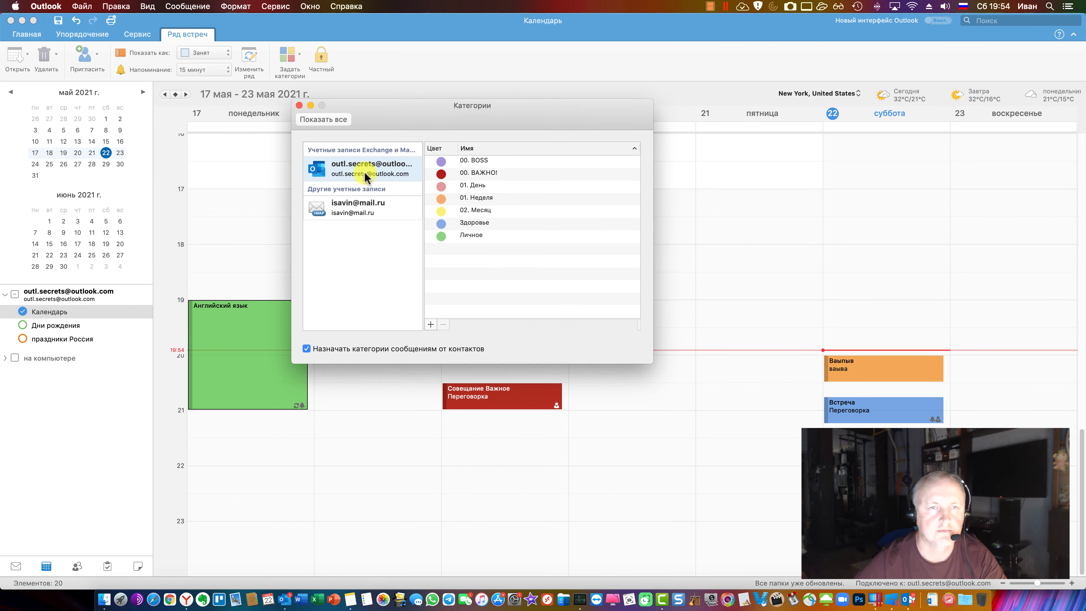
pyautogui.click(364, 205)
pyautogui.click(373, 178)
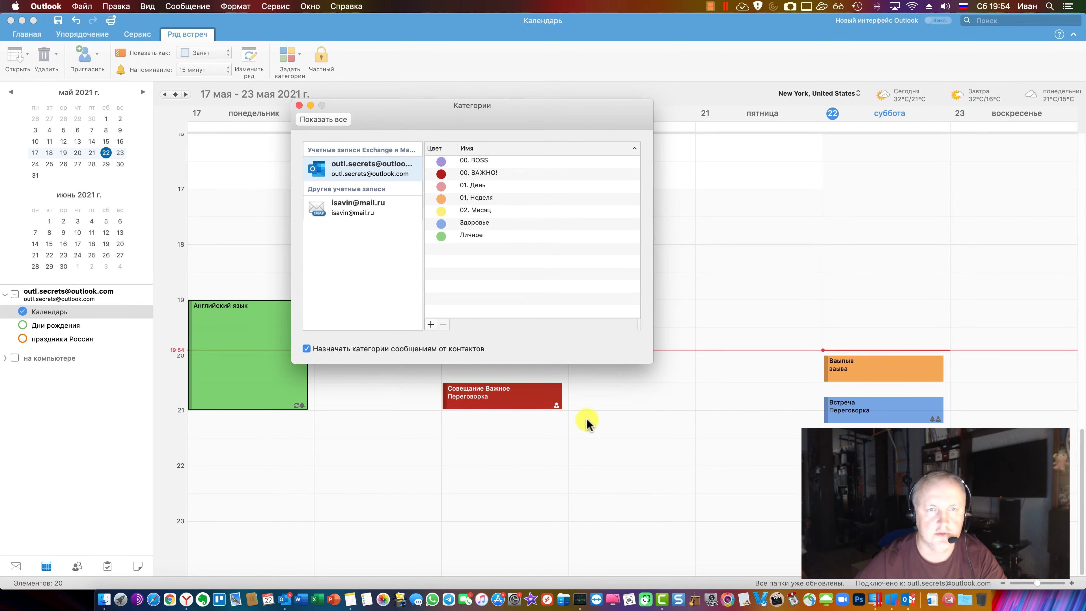
pyautogui.moveTo(448, 112); pyautogui.dragTo(485, 162)
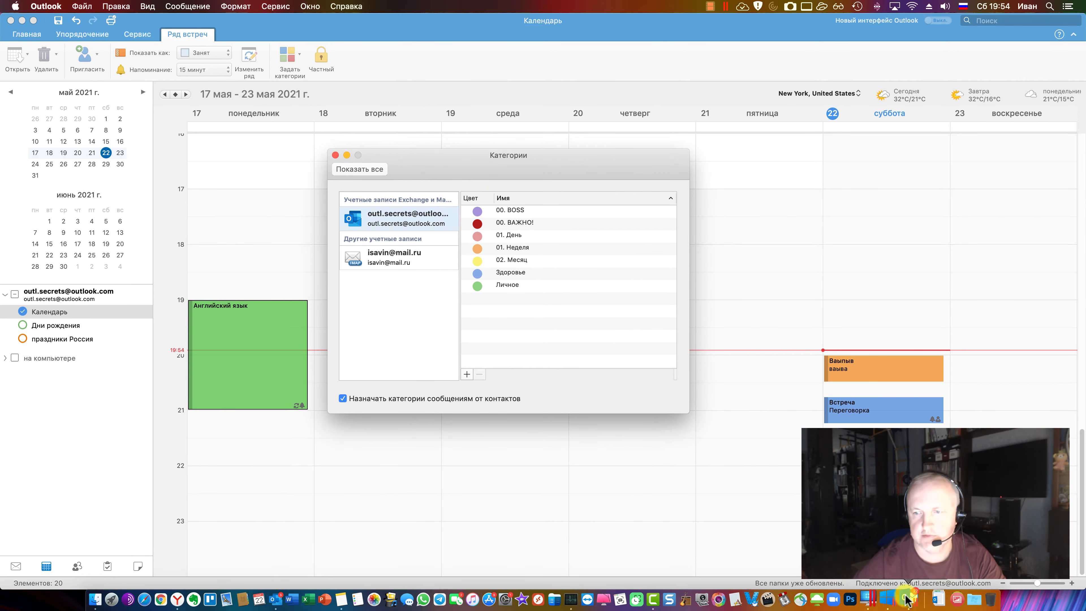
pyautogui.press('super+Tab')
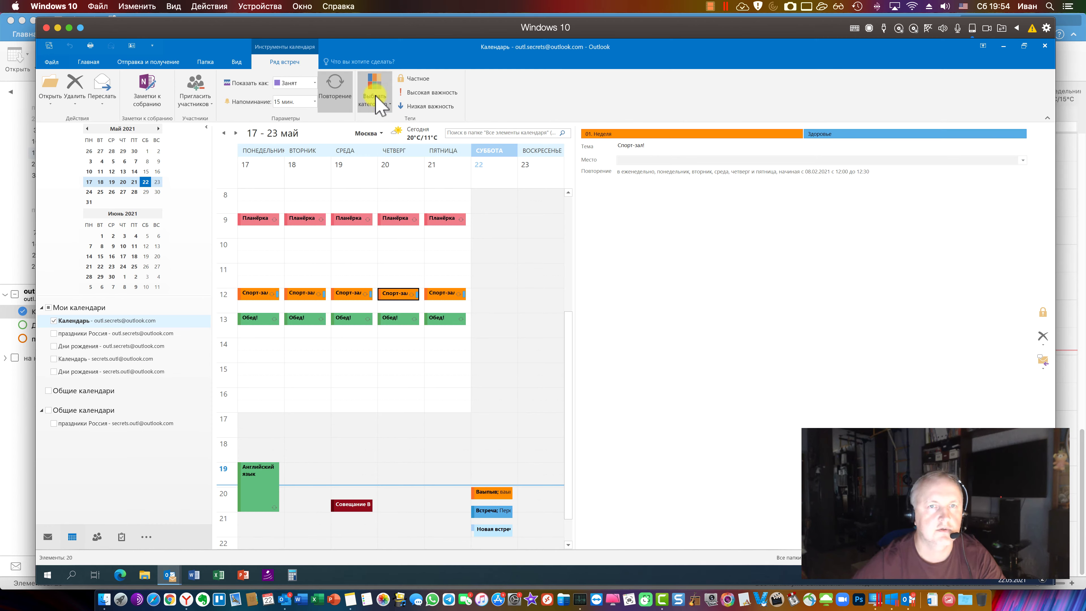
# Review Windows Outlook's colour categories for Спорт-зал and close the window unchanged
pyautogui.click(378, 96)
pyautogui.click(421, 216)
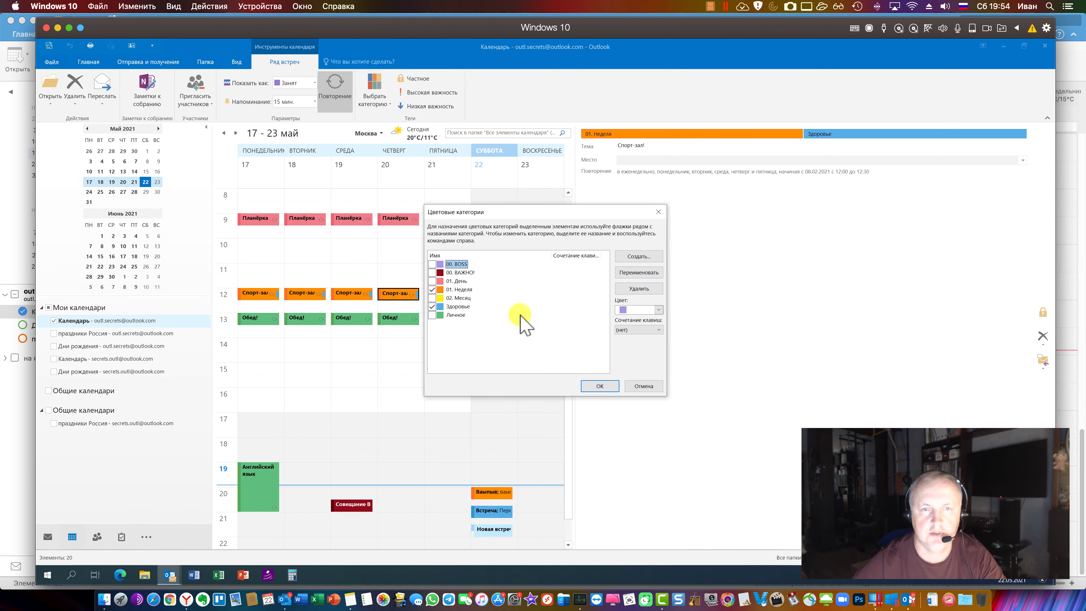
pyautogui.click(537, 361)
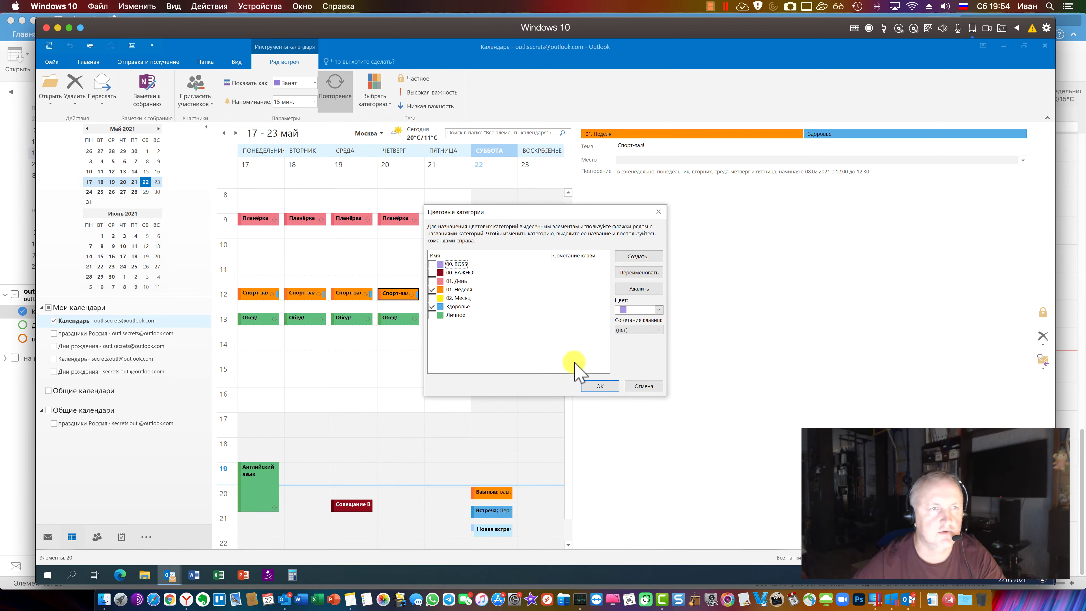
pyautogui.click(644, 387)
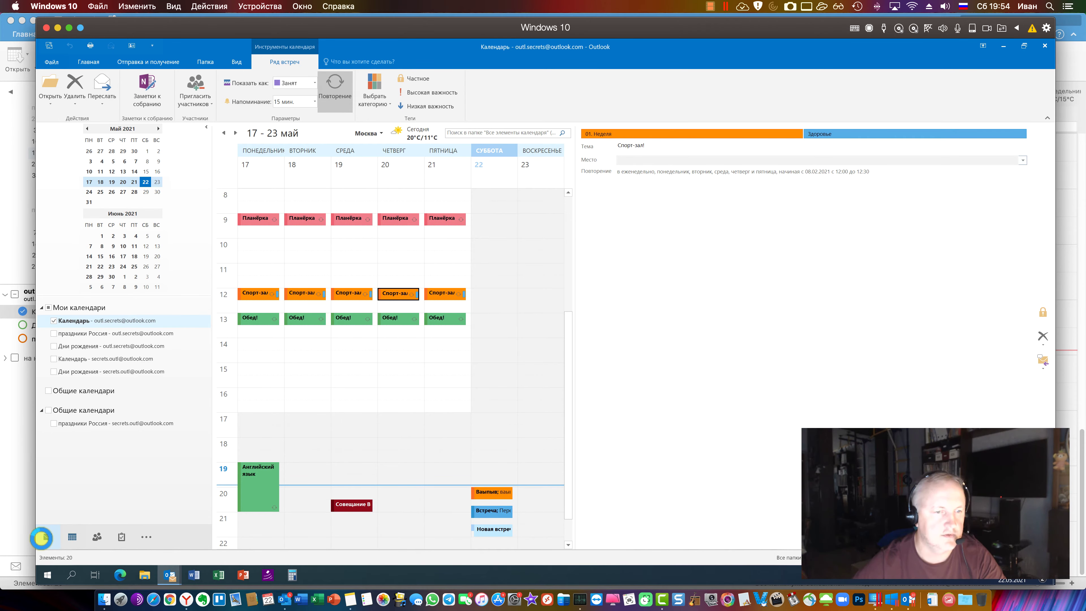
pyautogui.click(41, 538)
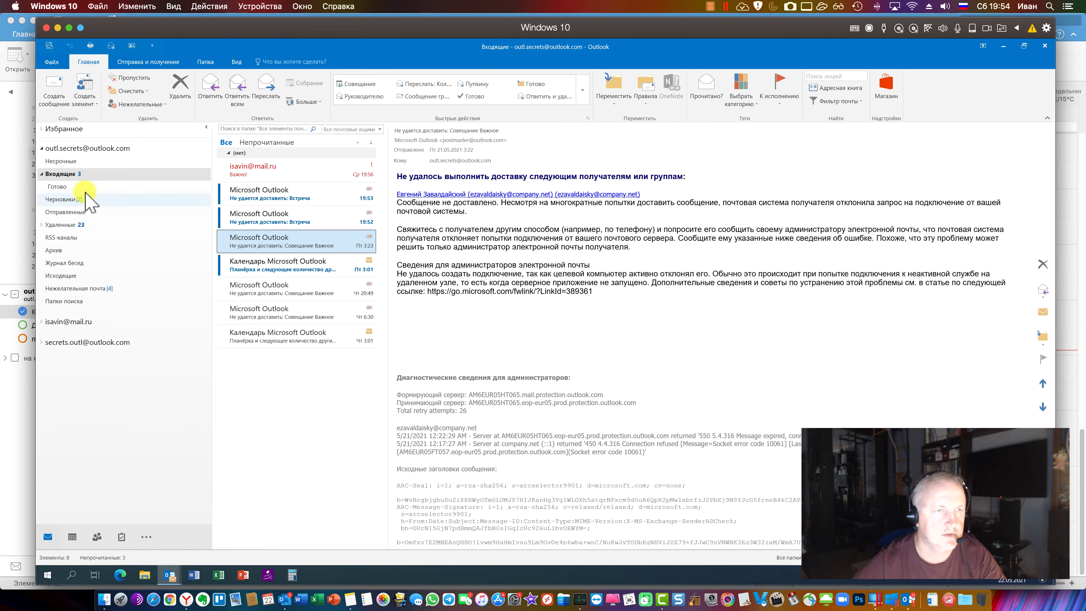
pyautogui.click(41, 322)
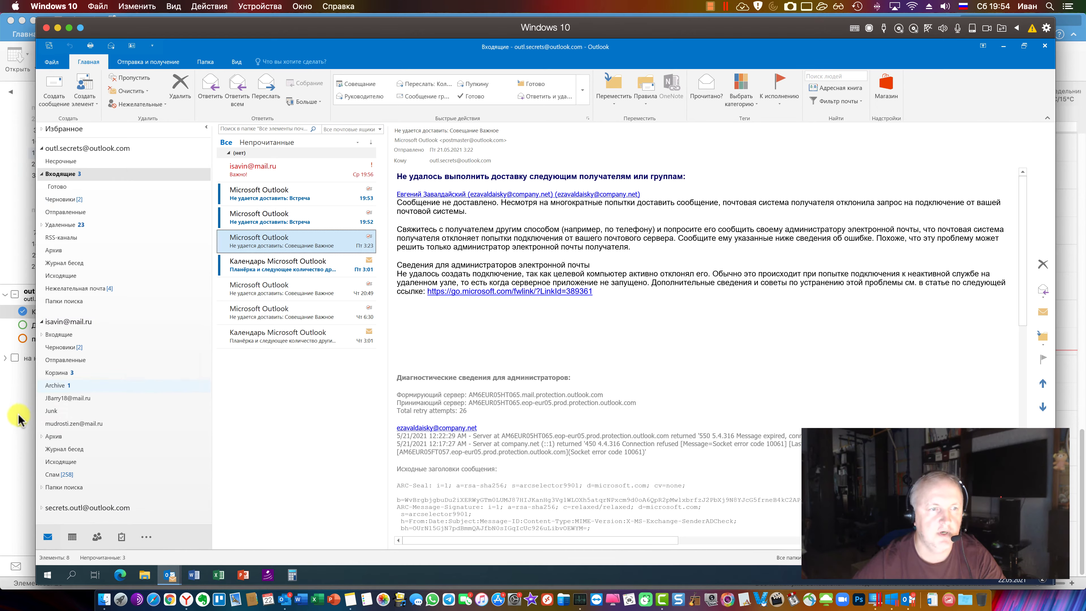
pyautogui.click(10, 410)
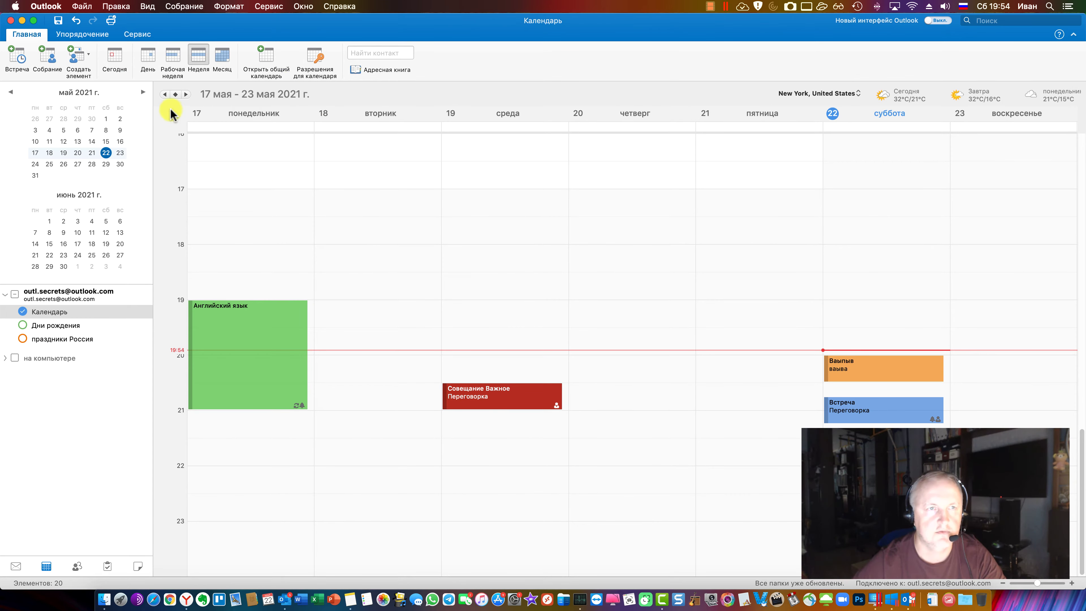
# Review the Outlook.com account's categories for the Английский язык event and close the window
pyautogui.click(267, 339)
pyautogui.click(290, 58)
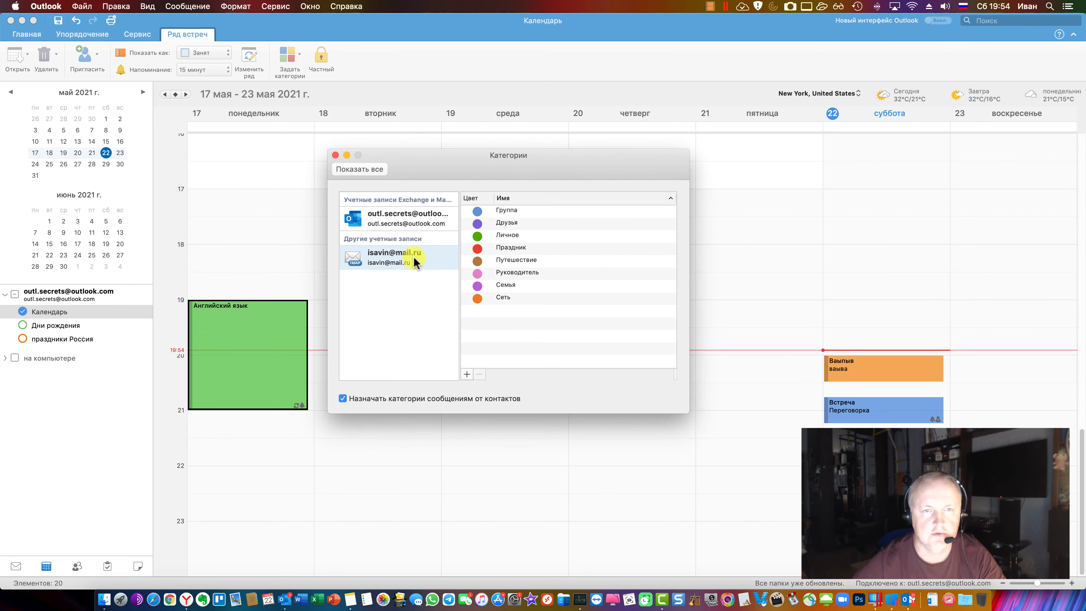
pyautogui.click(408, 224)
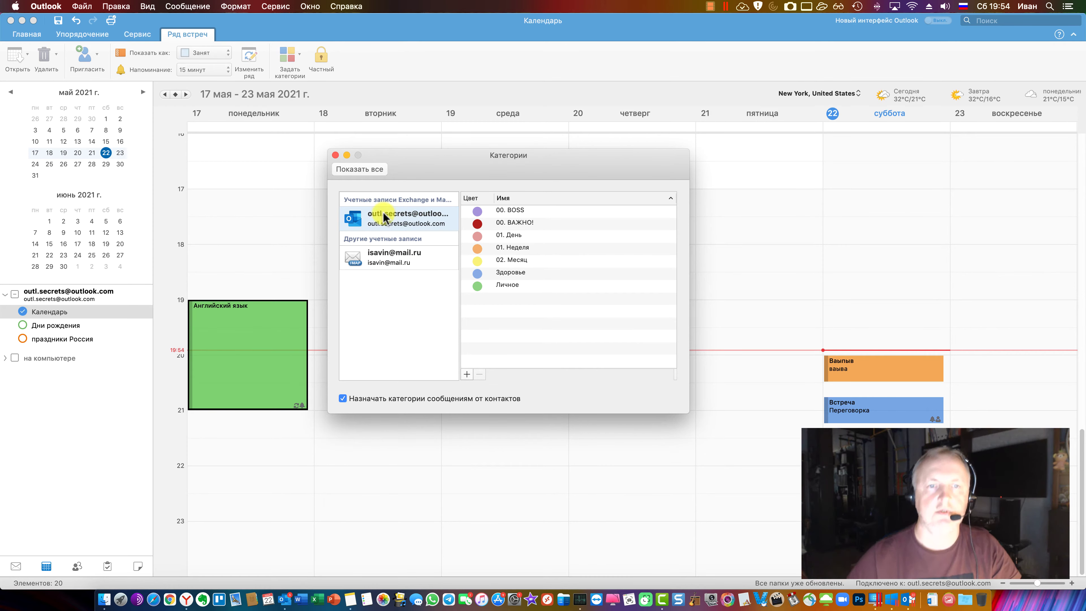
pyautogui.click(335, 155)
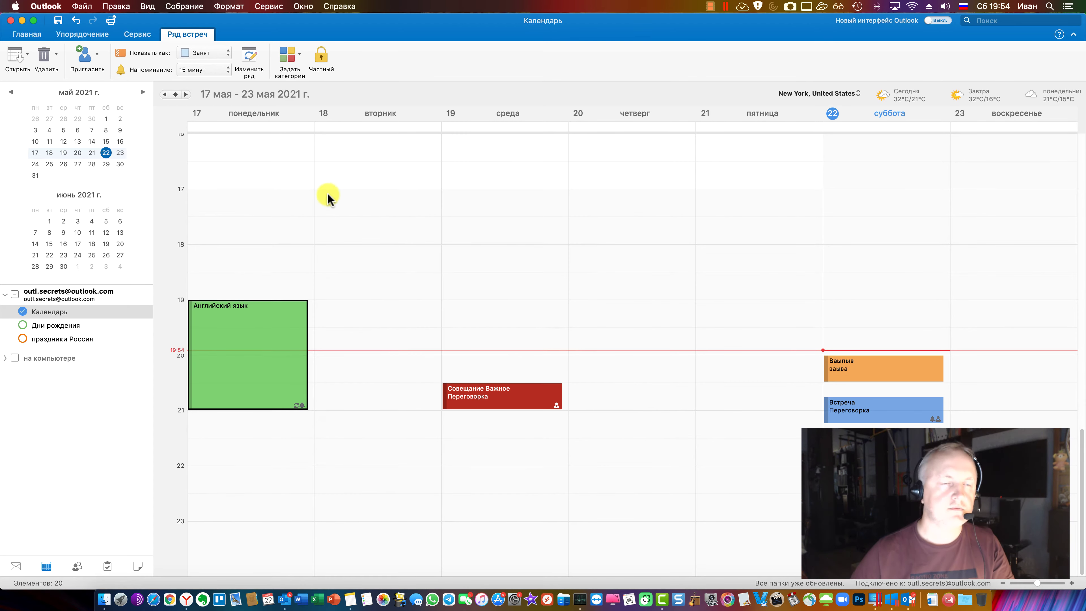
# Switch to Mail, collapse the mail.ru account's folders and re-expand Outlook.com
pyautogui.click(16, 566)
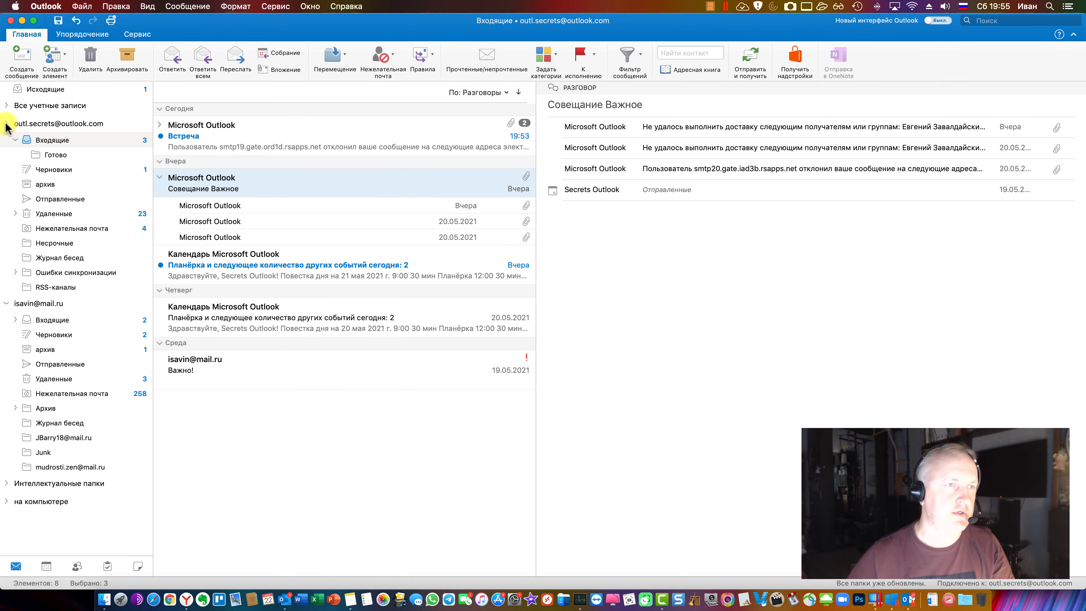
pyautogui.click(7, 125)
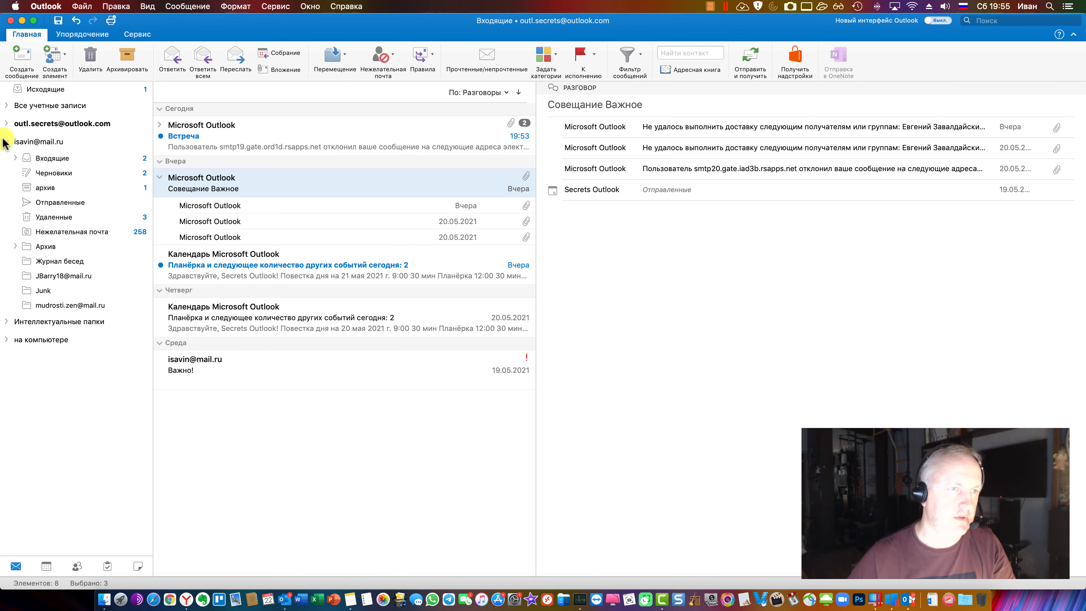
pyautogui.click(7, 142)
pyautogui.click(5, 124)
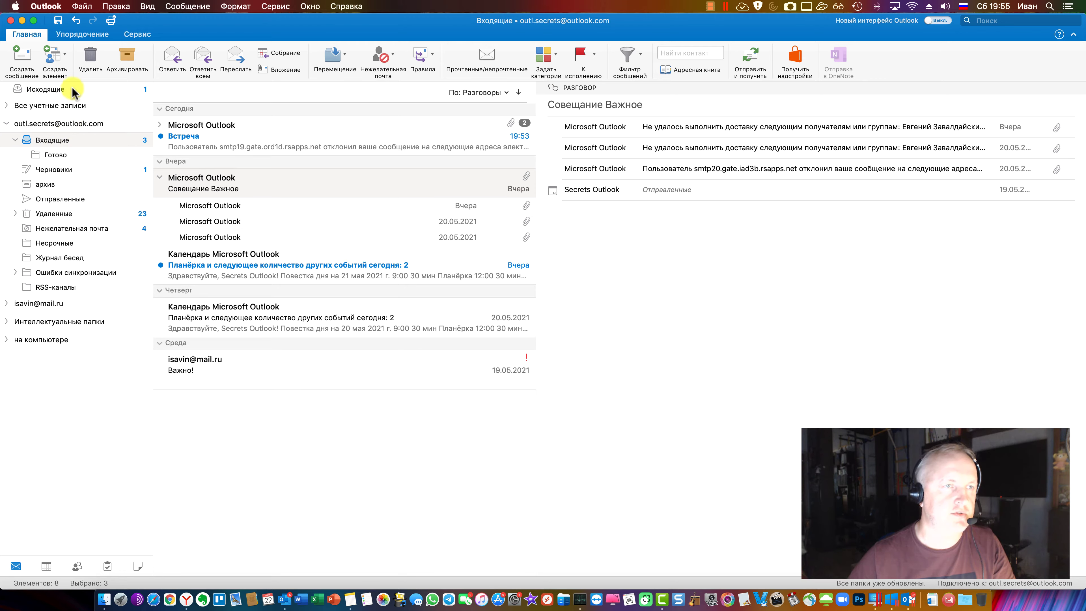
# In People, open the account's Контакты folder with five contacts and start a new contact list
pyautogui.click(78, 567)
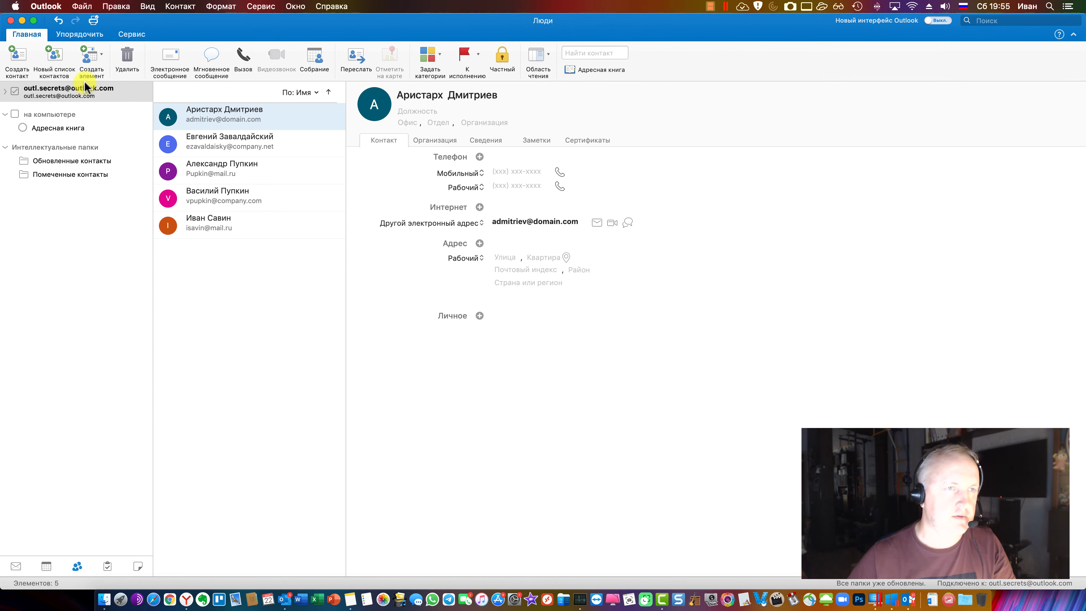
pyautogui.click(59, 65)
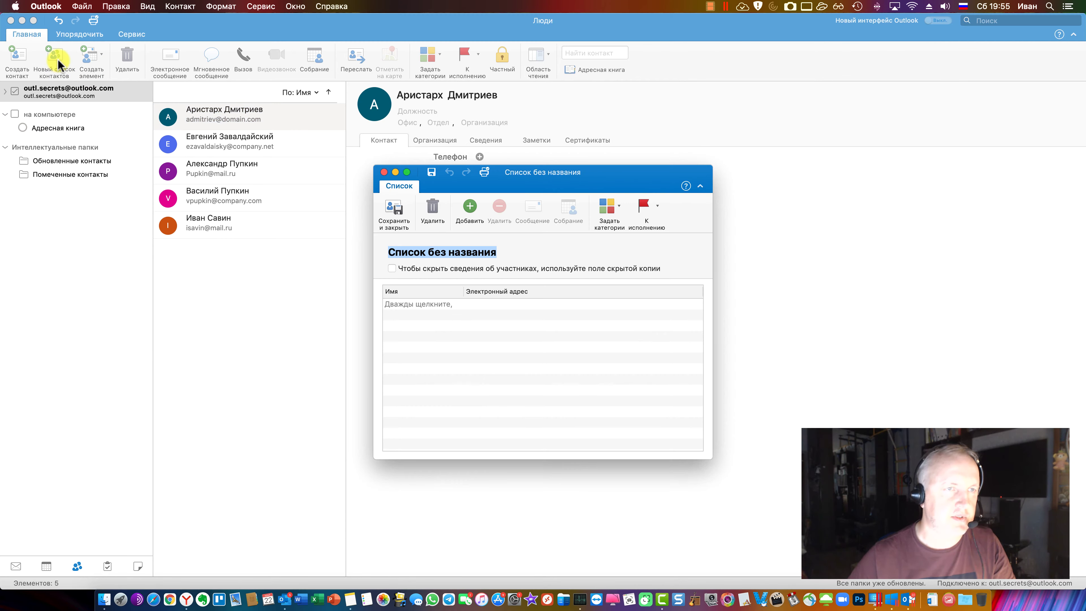
pyautogui.click(384, 172)
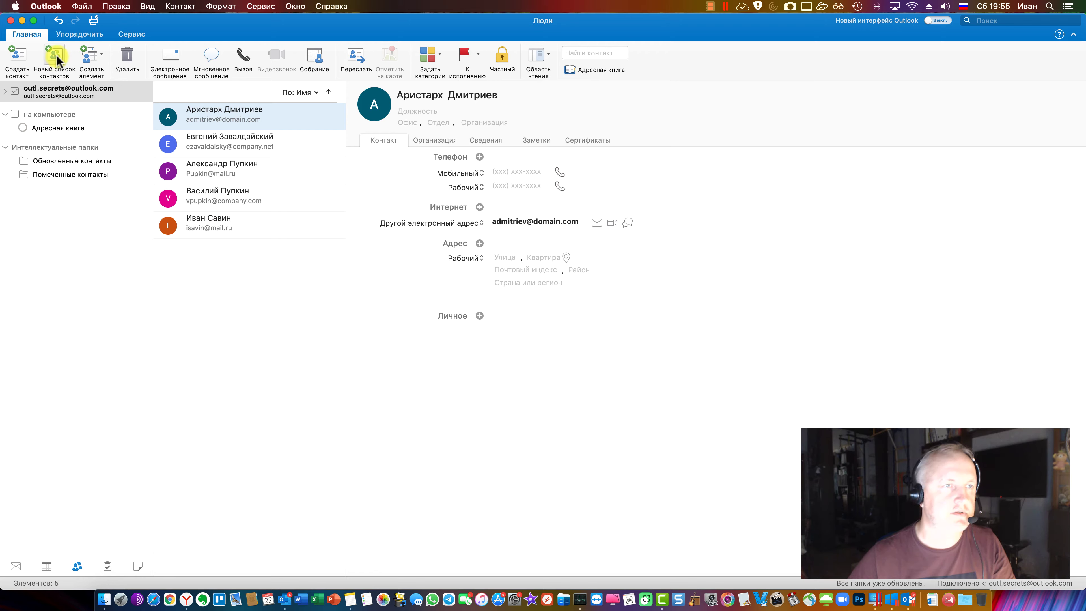
pyautogui.click(5, 91)
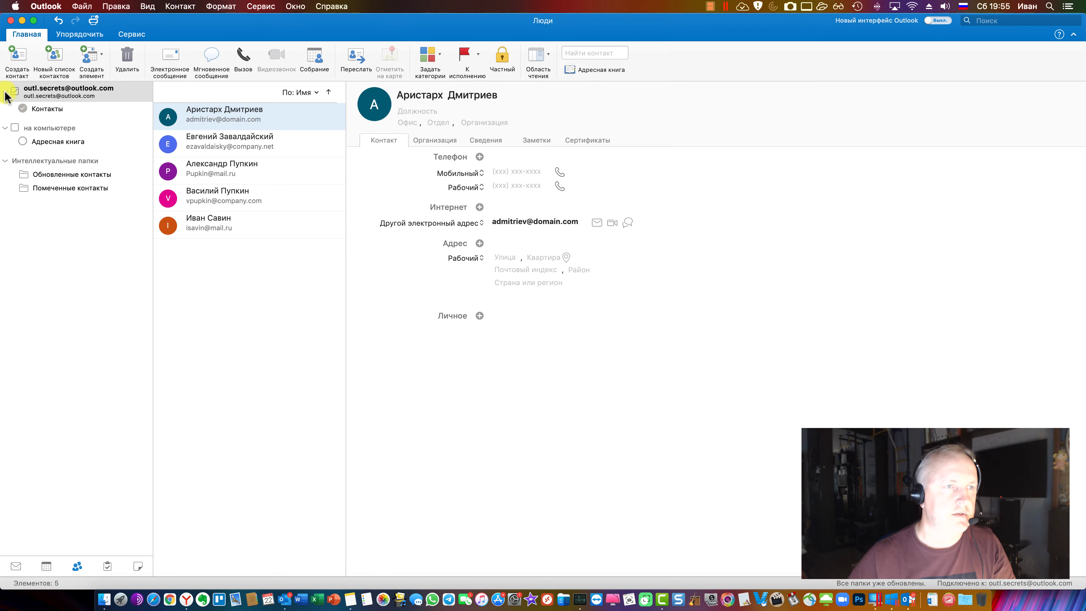
pyautogui.click(47, 111)
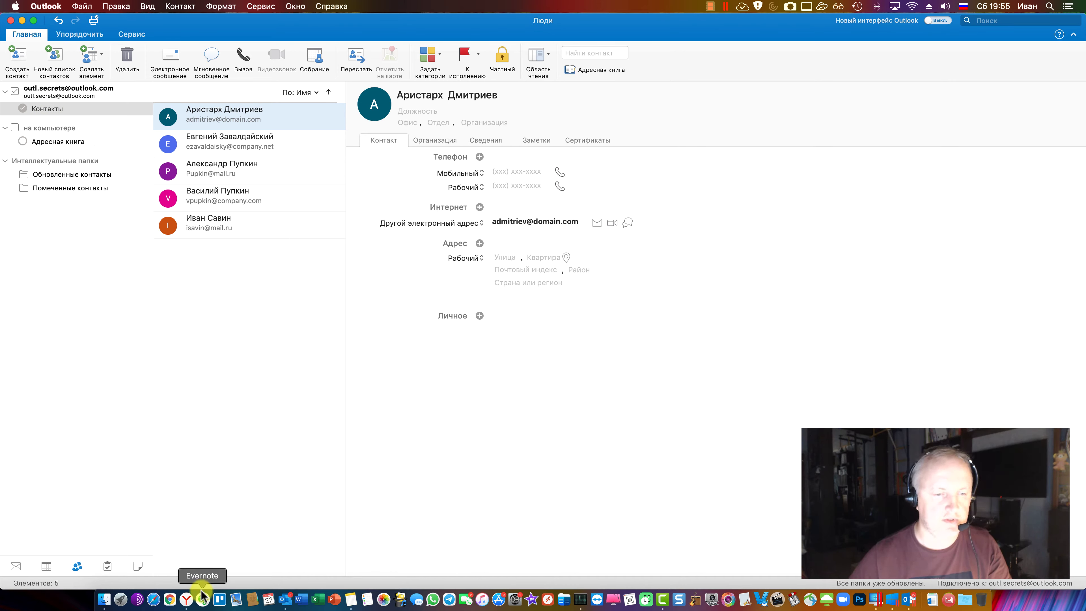
pyautogui.click(53, 58)
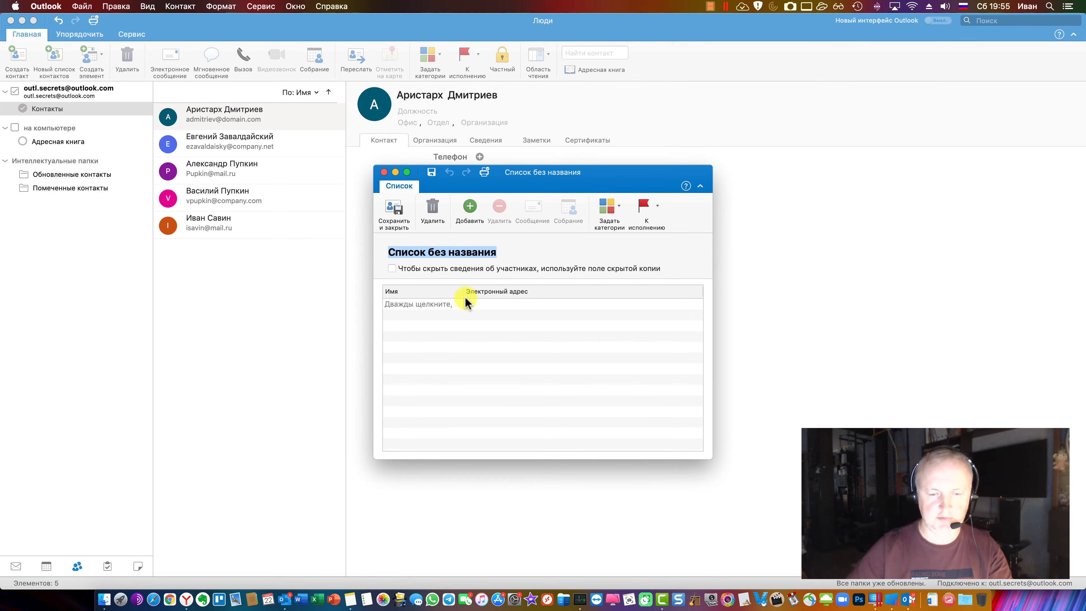
# Name the list 'Коллеги по работе на Мак', try adding and removing member rows, then close it
pyautogui.write('Коллеги по работе на Мак')
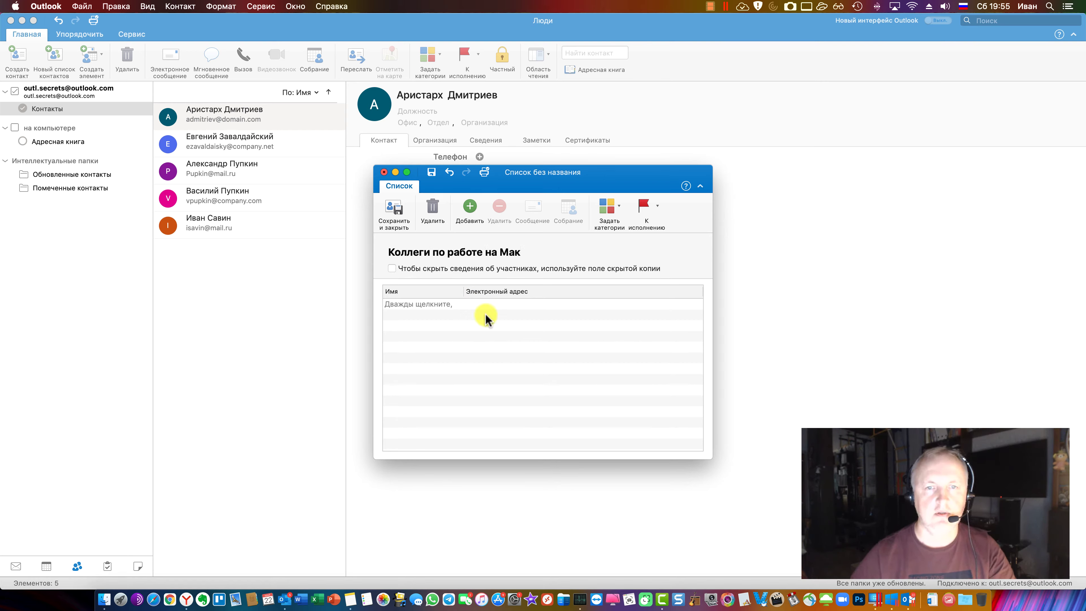
pyautogui.click(470, 208)
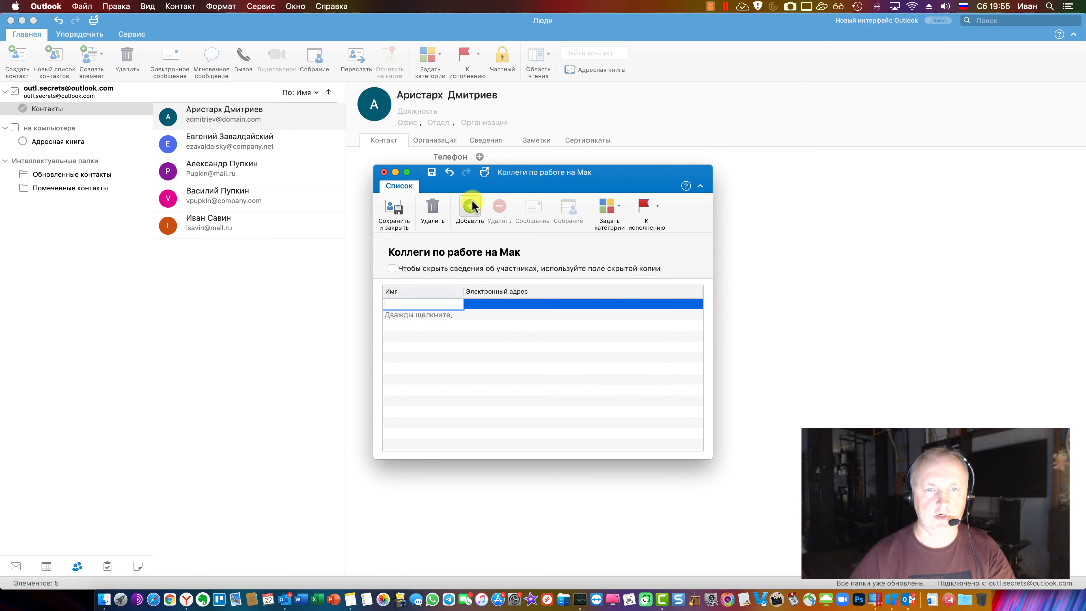
pyautogui.click(502, 324)
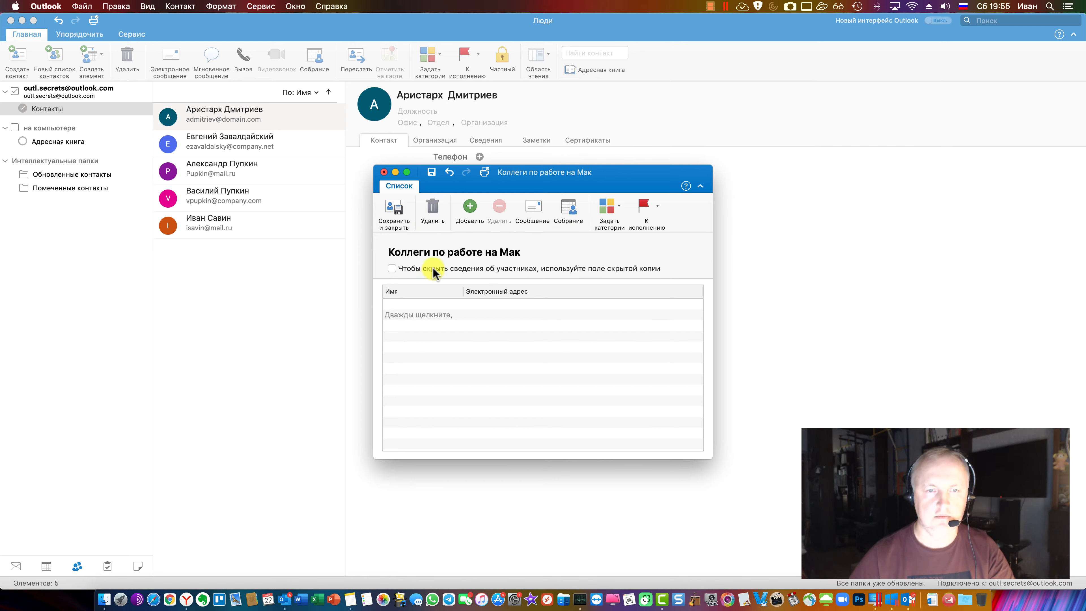
pyautogui.doubleClick(431, 316)
pyautogui.click(549, 325)
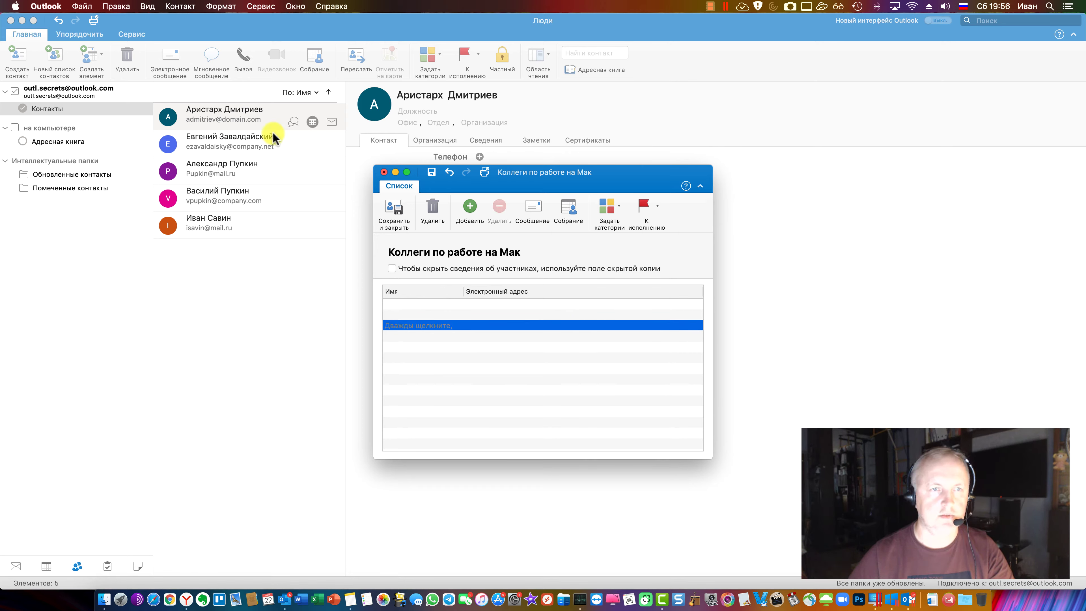
pyautogui.click(472, 210)
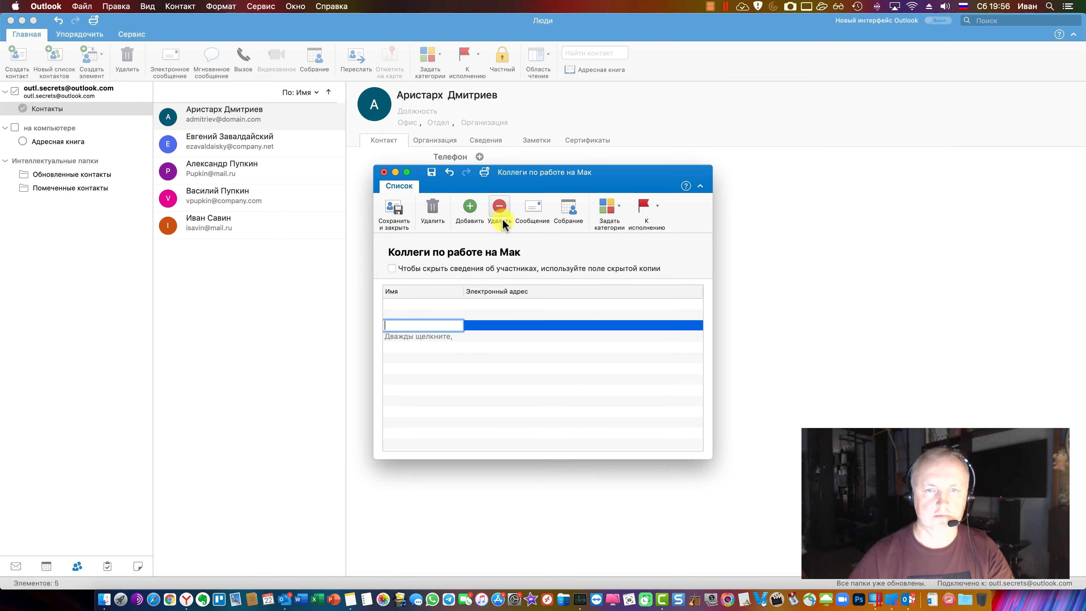
pyautogui.click(500, 209)
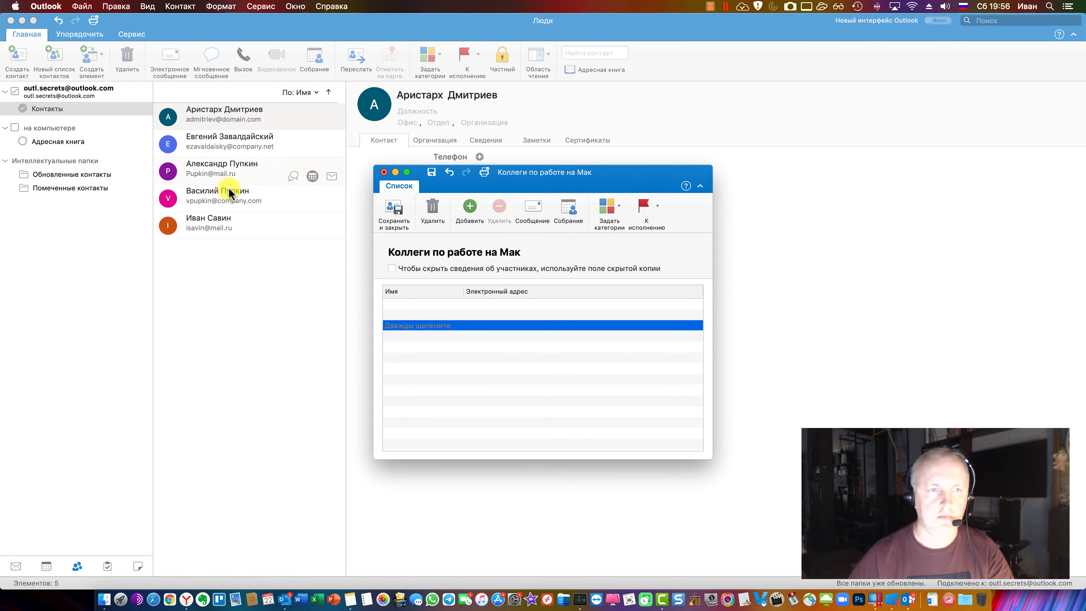
pyautogui.moveTo(509, 173); pyautogui.dragTo(496, 168)
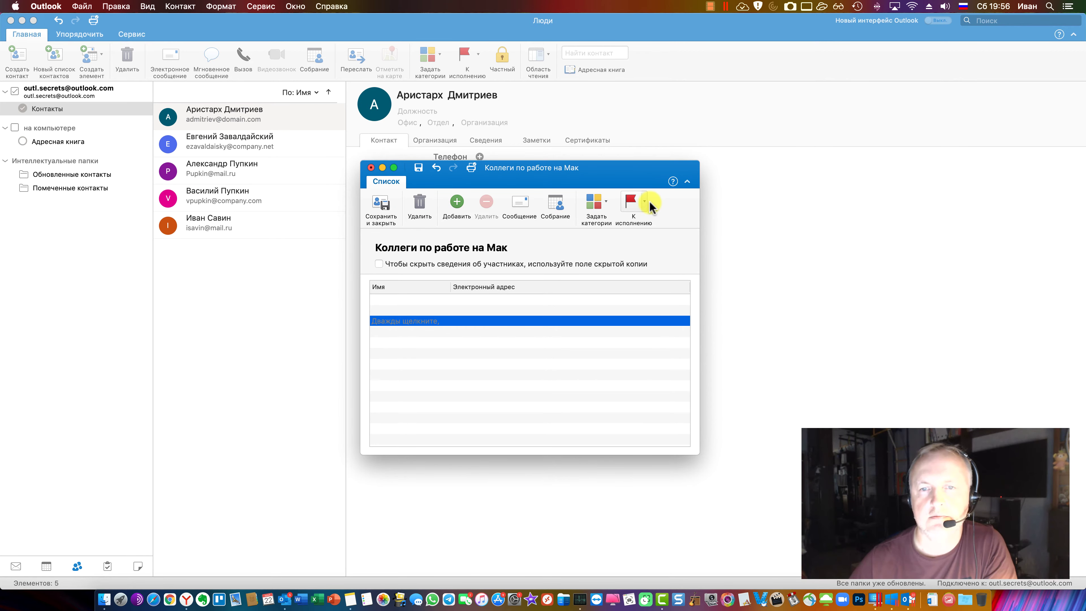
pyautogui.click(381, 205)
# Check the actions menu for one and all five contacts, then start a fresh contact list
pyautogui.rightClick(243, 114)
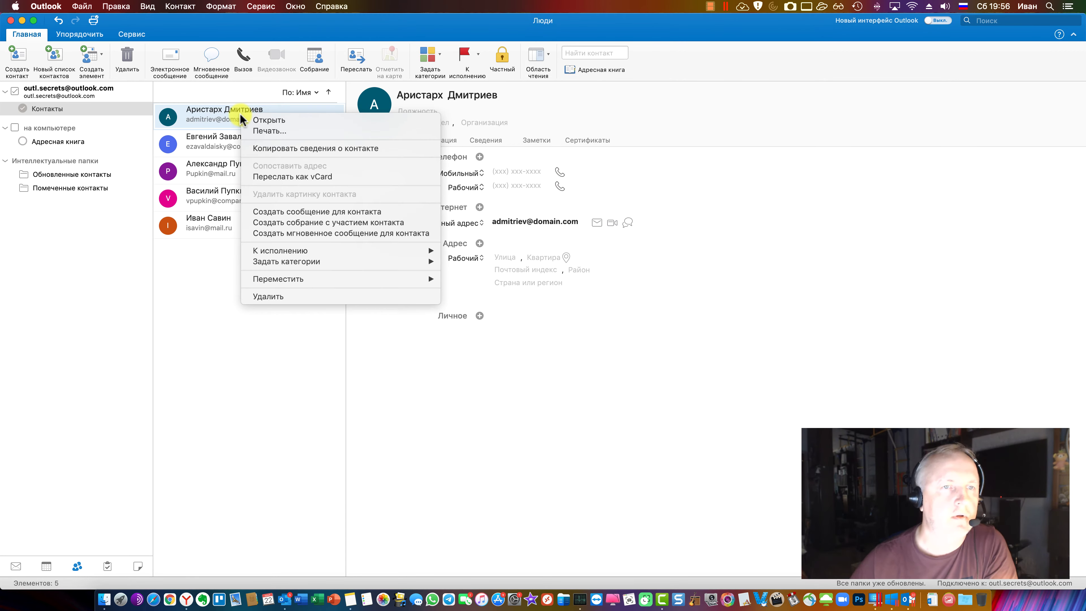
pyautogui.click(215, 120)
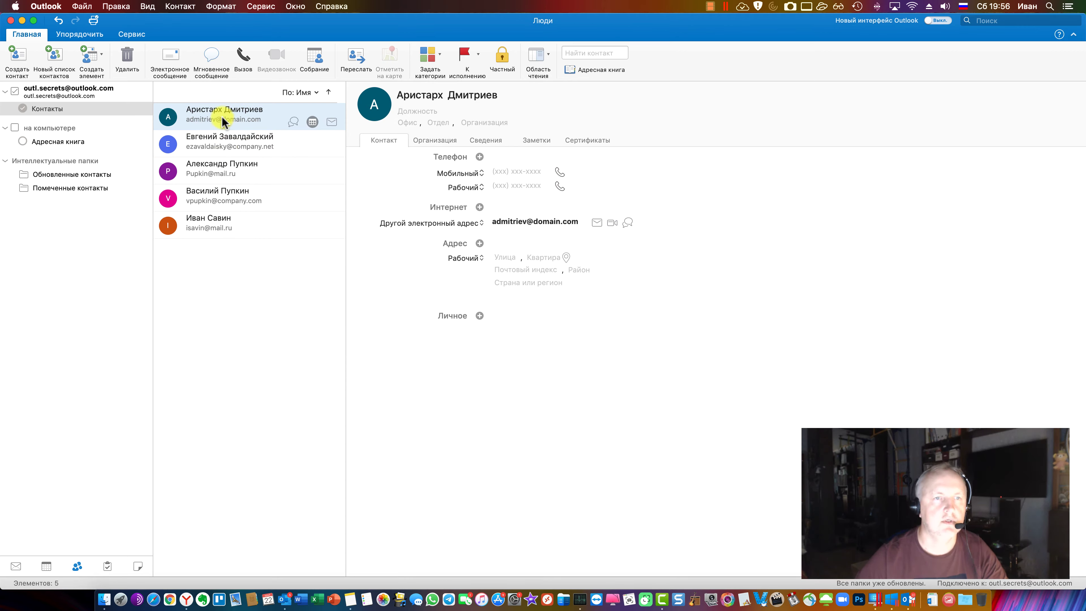
pyautogui.keyDown('shift'); pyautogui.click(219, 223); pyautogui.keyUp('shift')
pyautogui.rightClick(220, 226)
pyautogui.moveTo(393, 387)
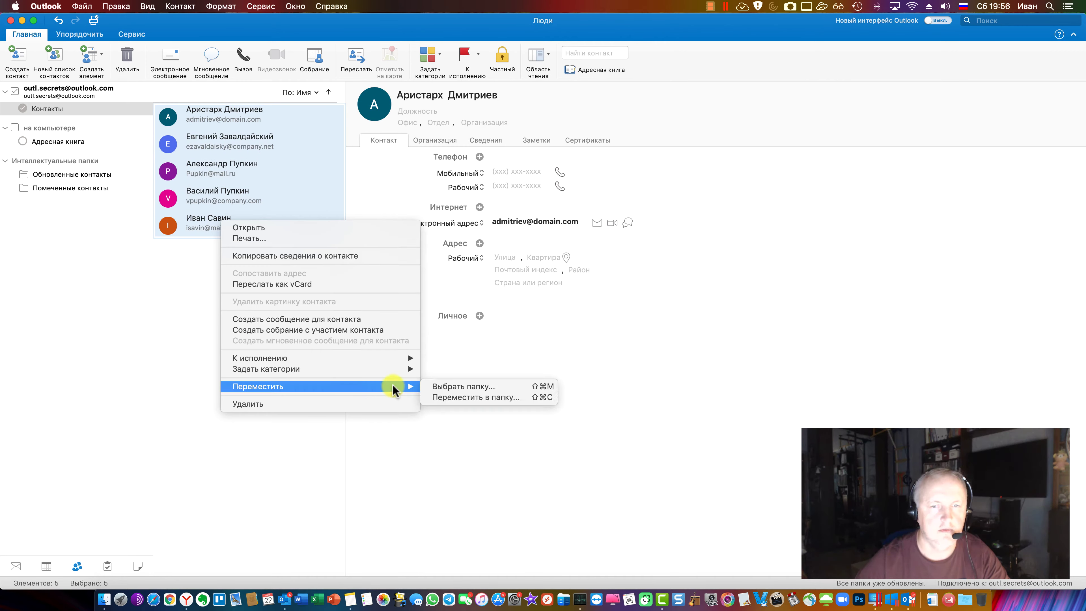
pyautogui.press('Escape')
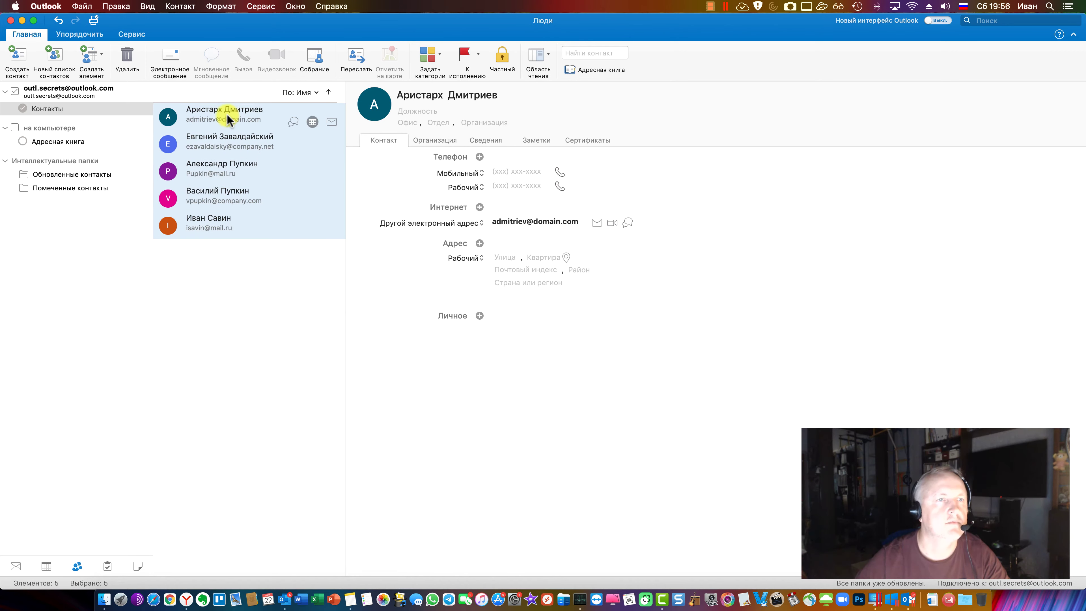
pyautogui.click(225, 115)
pyautogui.click(57, 54)
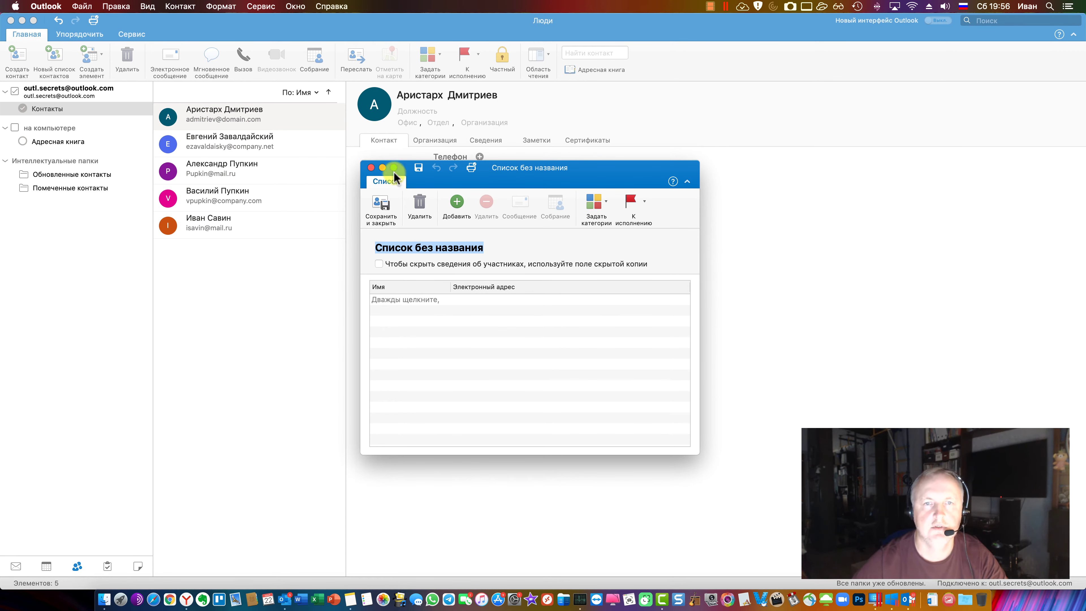
# Review the first contact's details and copy that contact from the Контакты folder
pyautogui.click(371, 167)
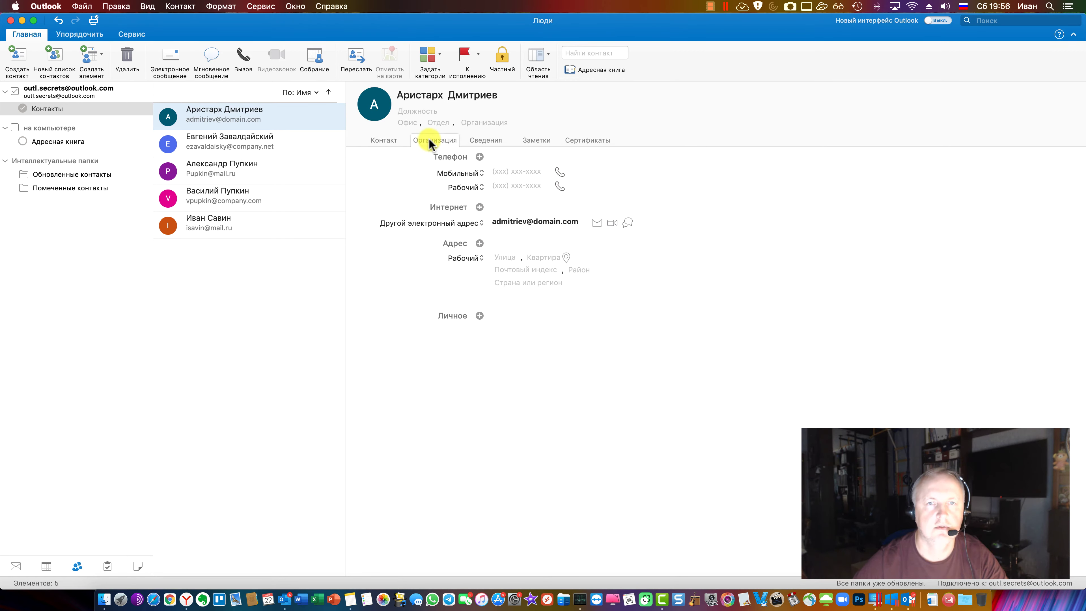
pyautogui.click(476, 140)
pyautogui.click(397, 139)
pyautogui.rightClick(238, 112)
pyautogui.click(300, 148)
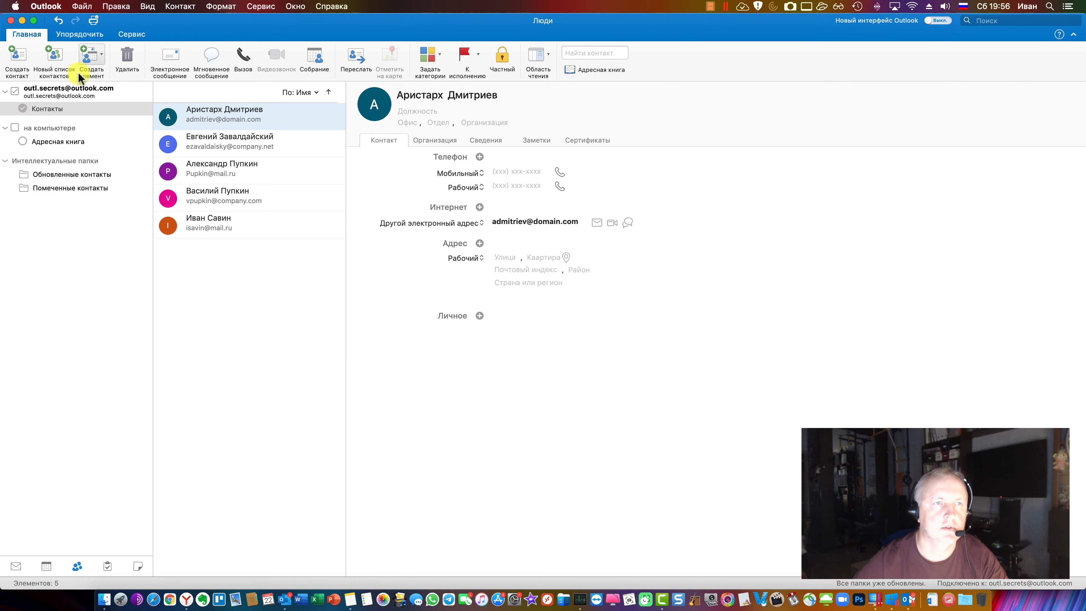
# Start a new untitled contact list and paste the first contact in as a member
pyautogui.click(54, 58)
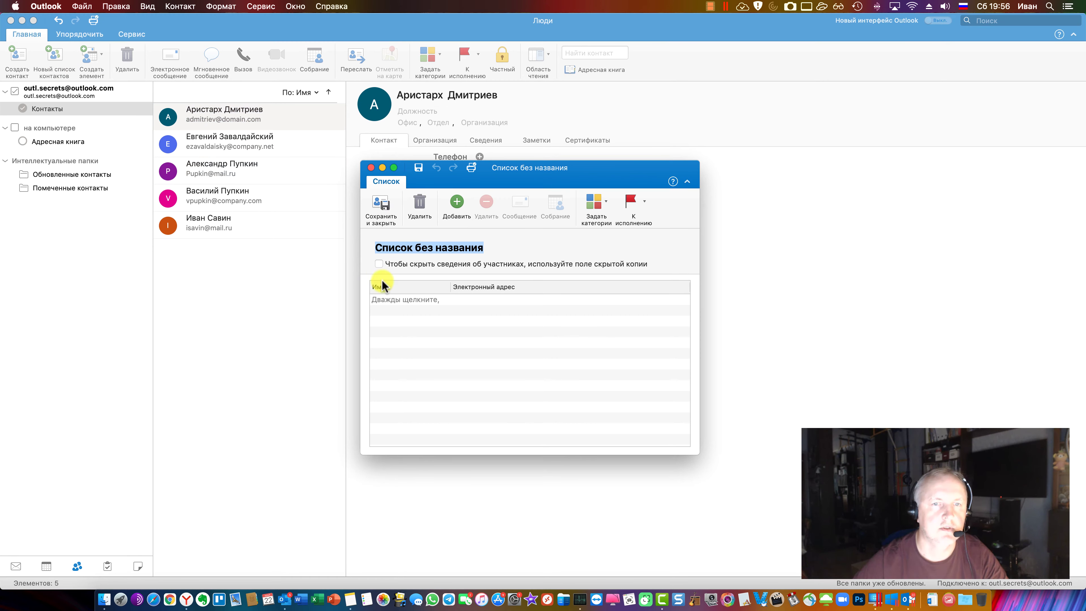
pyautogui.click(454, 204)
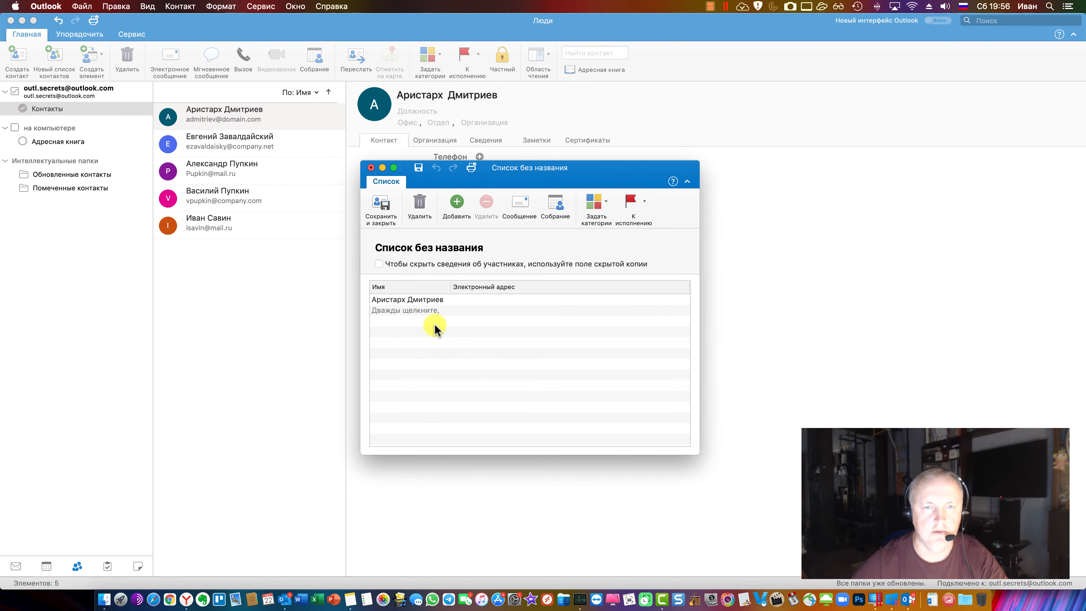
pyautogui.click(426, 313)
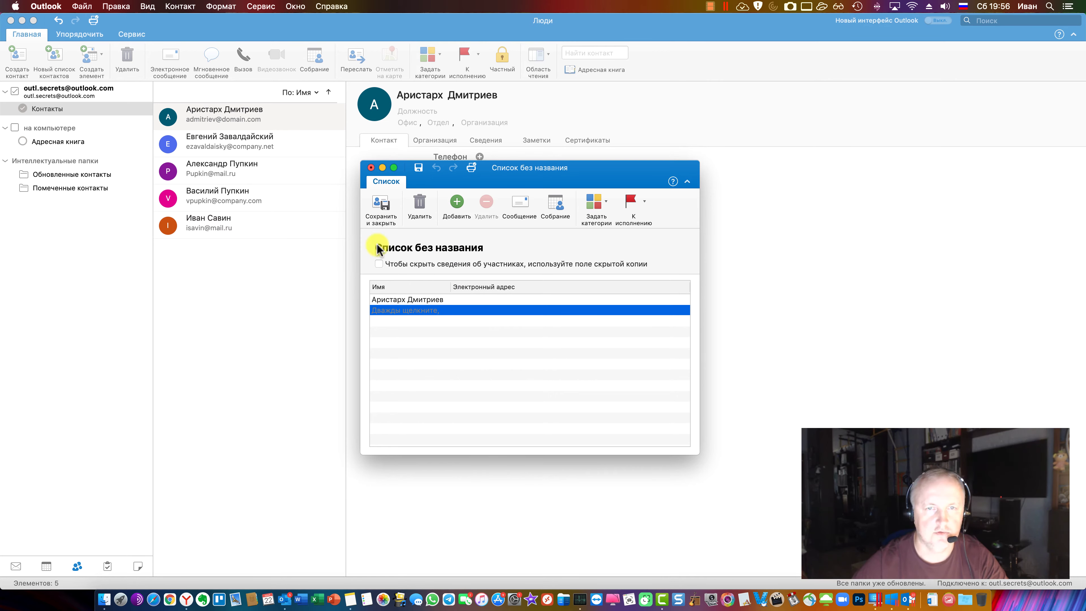
# Add the second and third contacts to the untitled list, then save and close it
pyautogui.click(257, 152)
pyautogui.rightClick(241, 142)
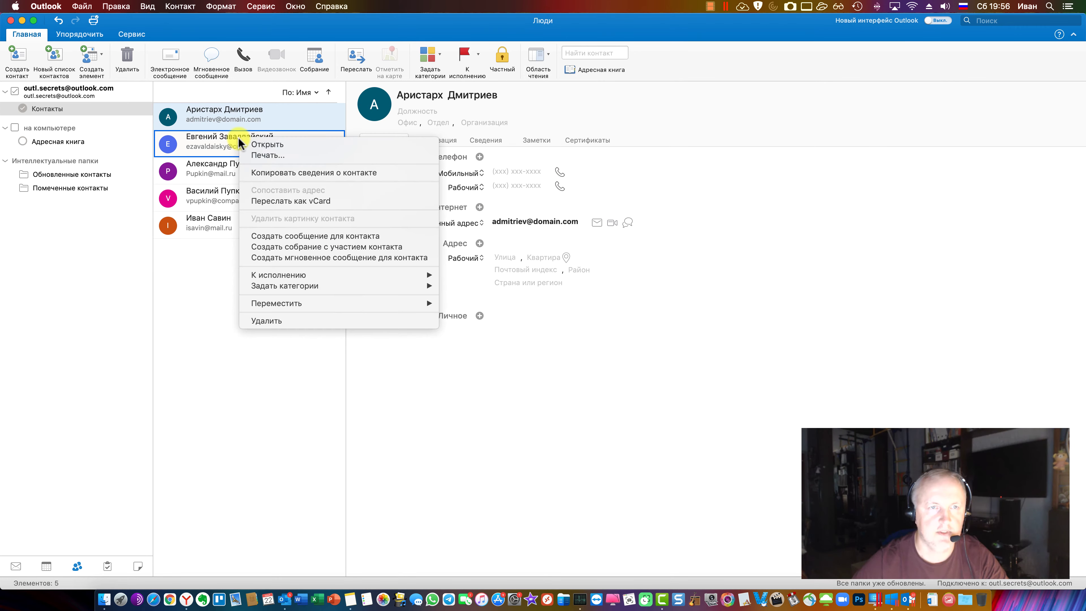
pyautogui.click(311, 173)
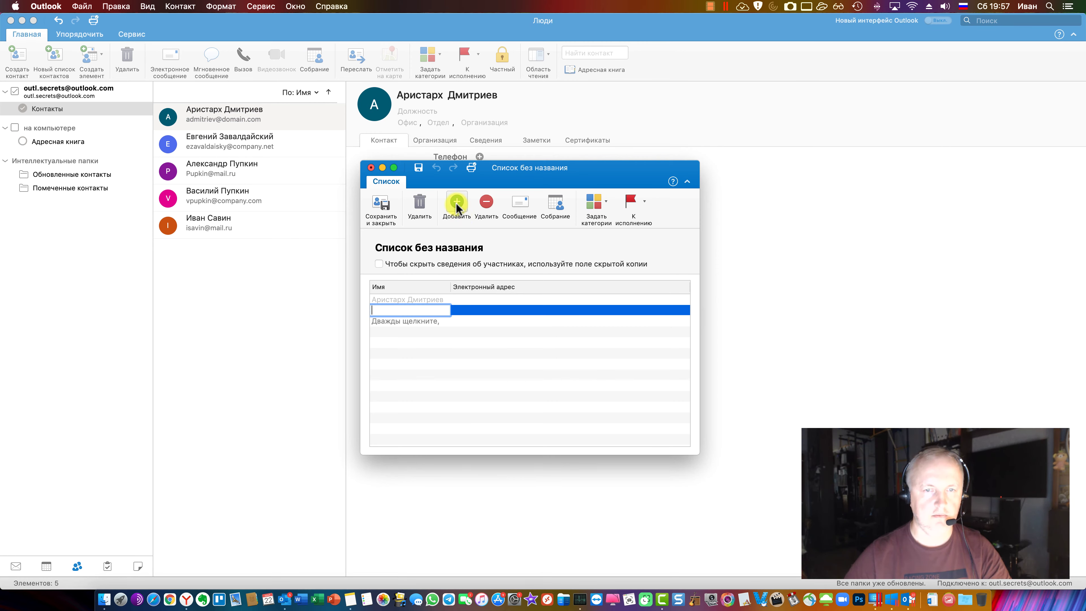
pyautogui.click(419, 332)
pyautogui.click(420, 321)
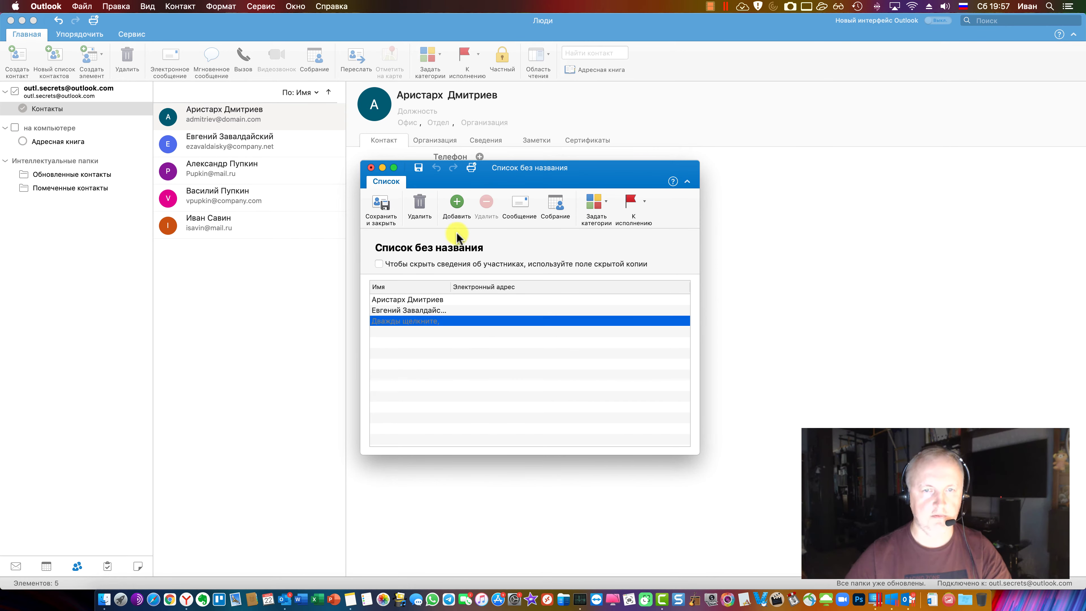
pyautogui.click(460, 348)
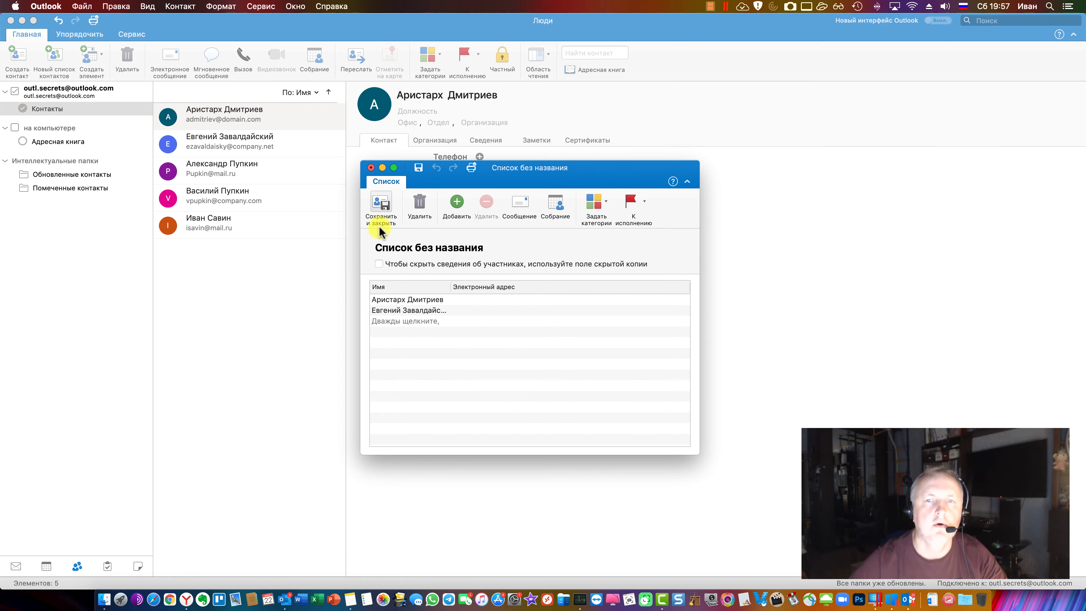
pyautogui.click(237, 169)
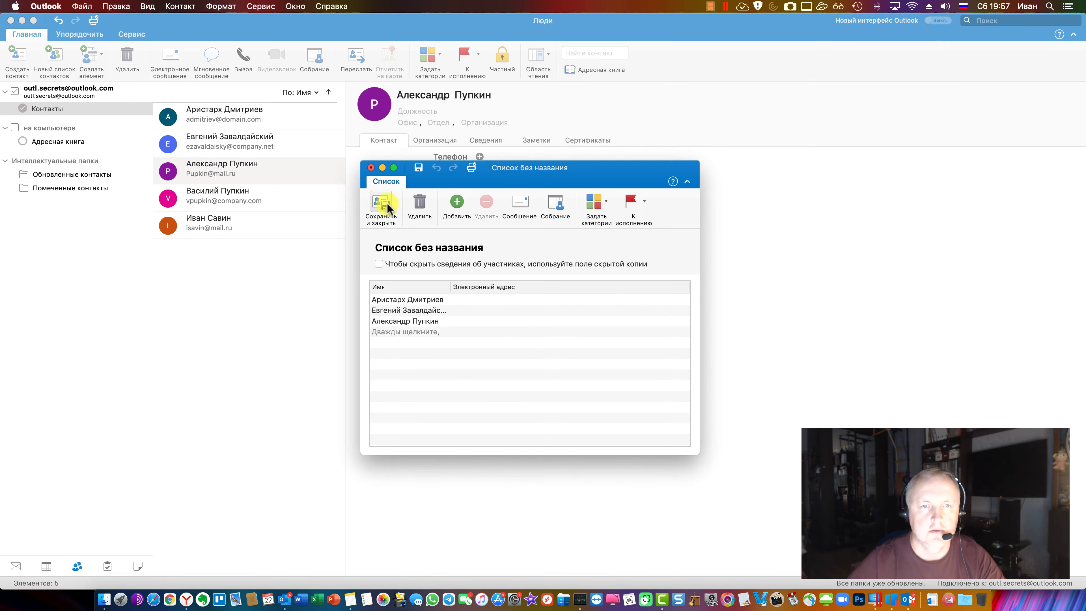
pyautogui.click(387, 208)
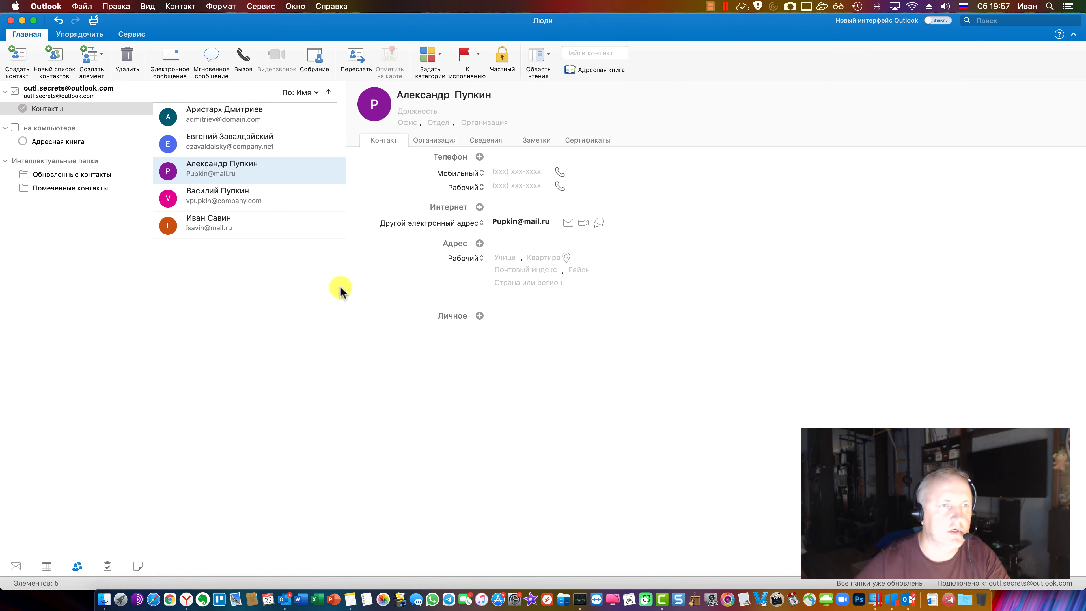
# Open the Обновленные контакты smart folder and compare the empty list with the three-member list
pyautogui.moveTo(346, 285); pyautogui.dragTo(390, 300)
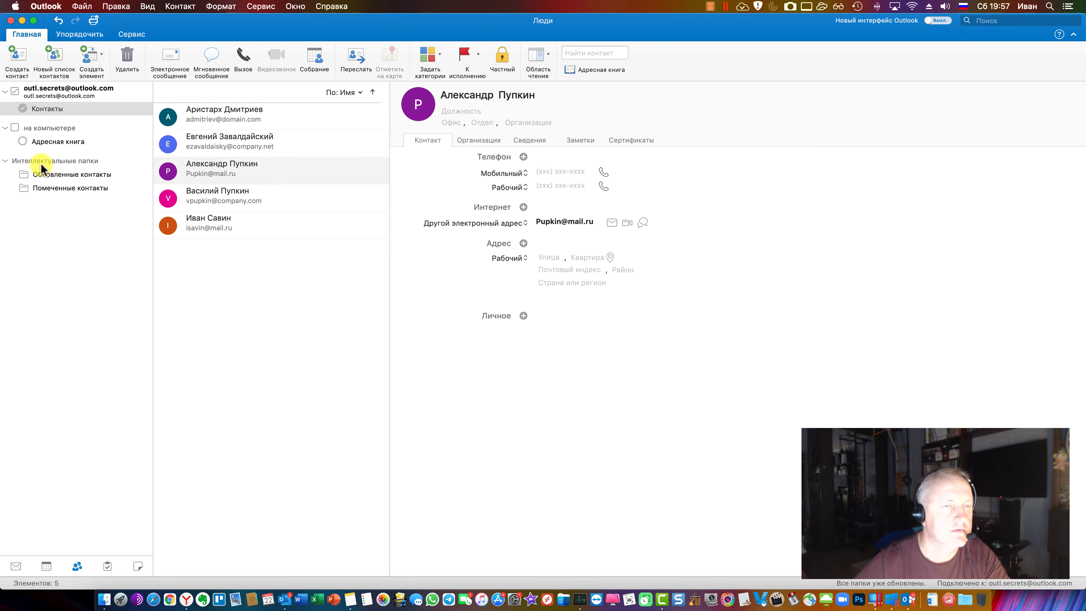
pyautogui.click(53, 174)
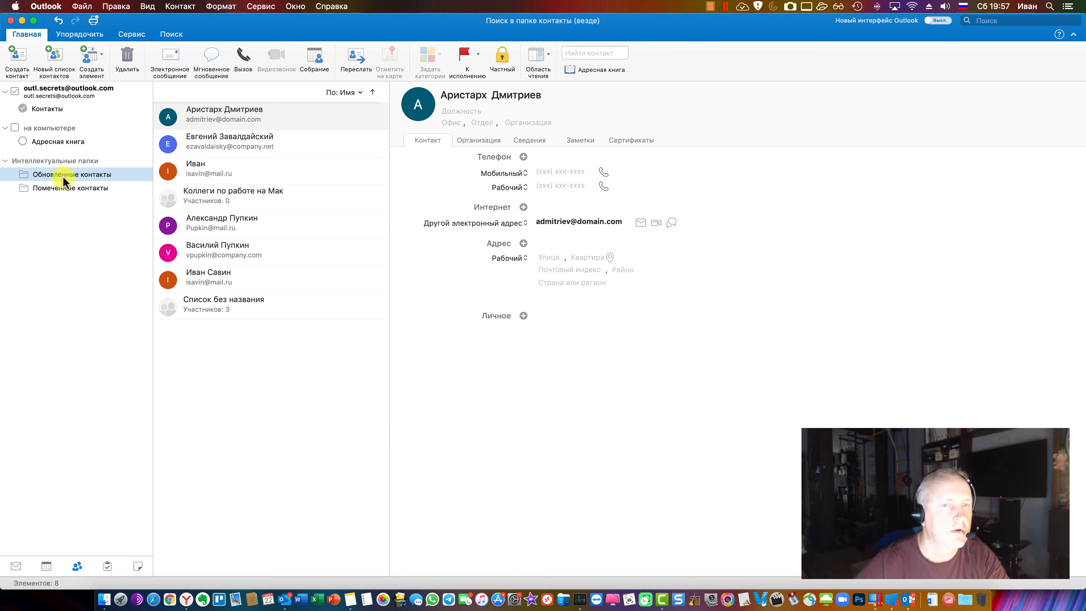
pyautogui.click(216, 199)
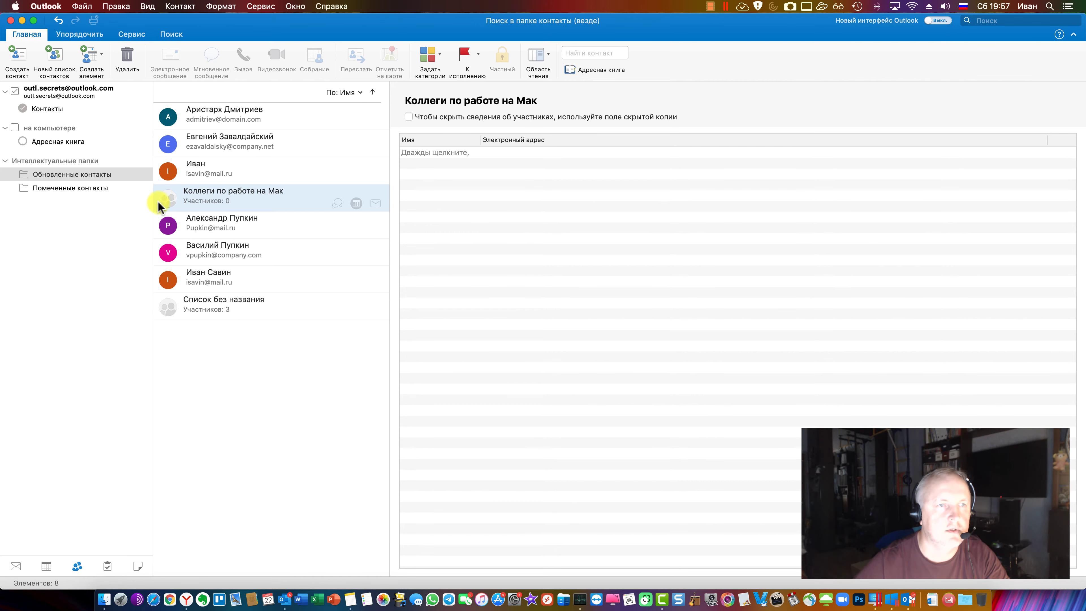
pyautogui.click(222, 310)
pyautogui.click(225, 191)
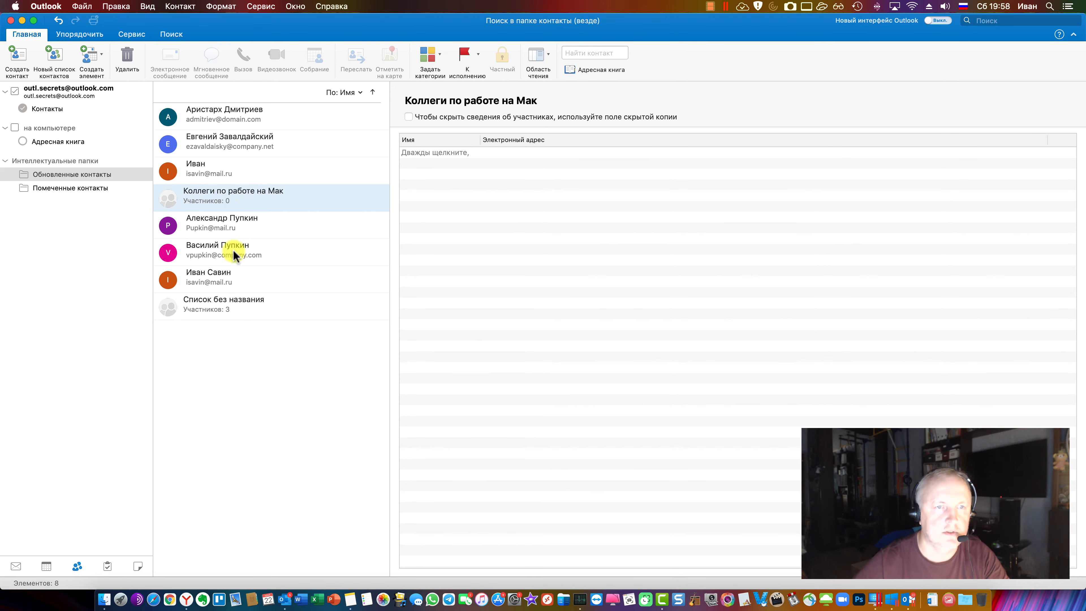
# Delete the empty Коллеги по работе на Мак list and confirm the deletion
pyautogui.moveTo(217, 275); pyautogui.dragTo(251, 306)
pyautogui.click(233, 200)
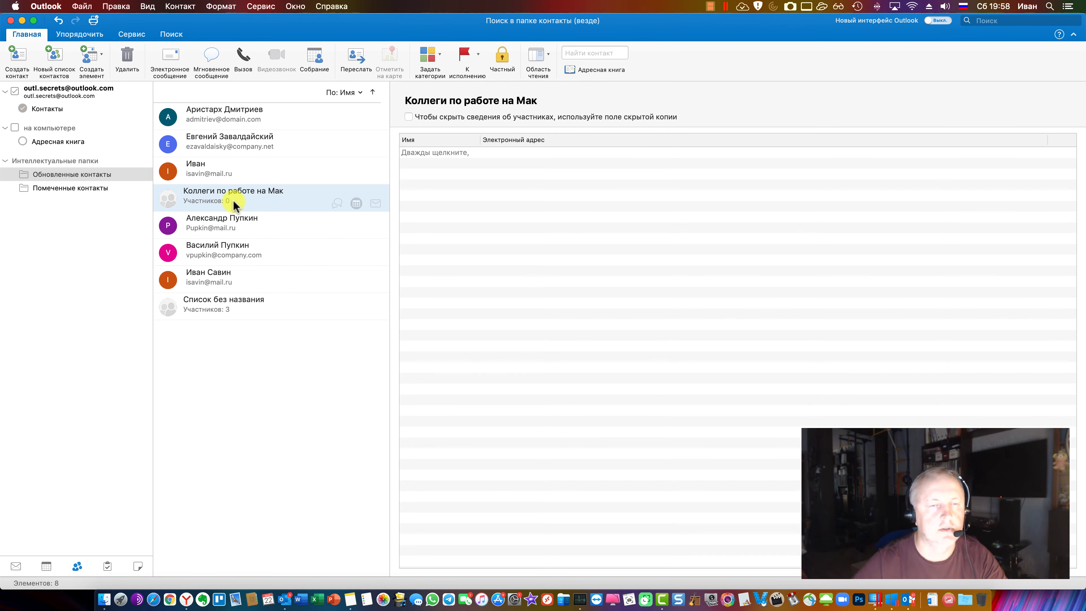
pyautogui.rightClick(242, 194)
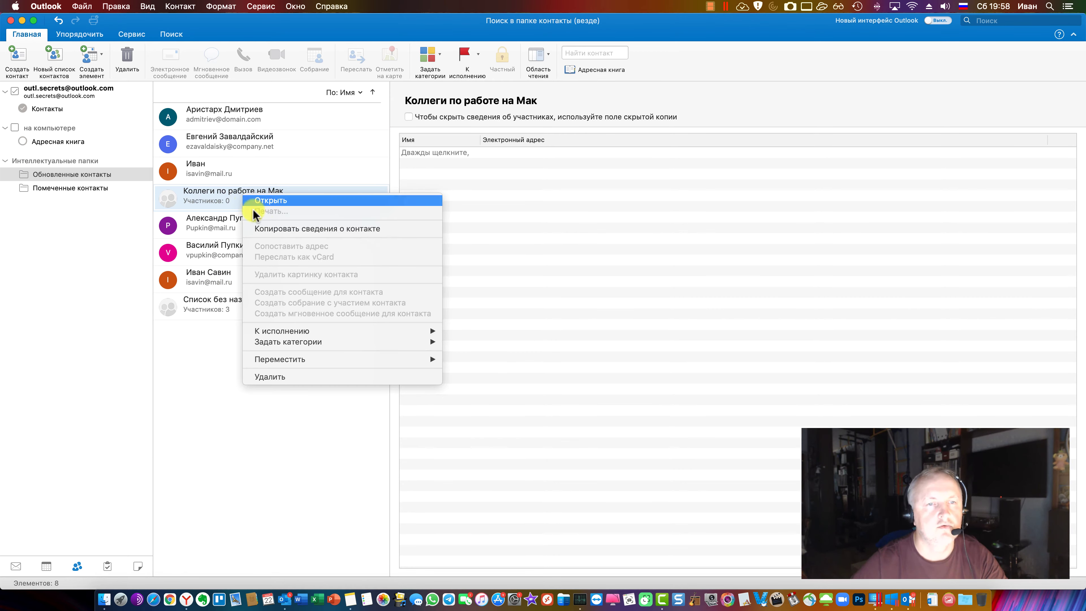
pyautogui.click(304, 375)
pyautogui.click(674, 98)
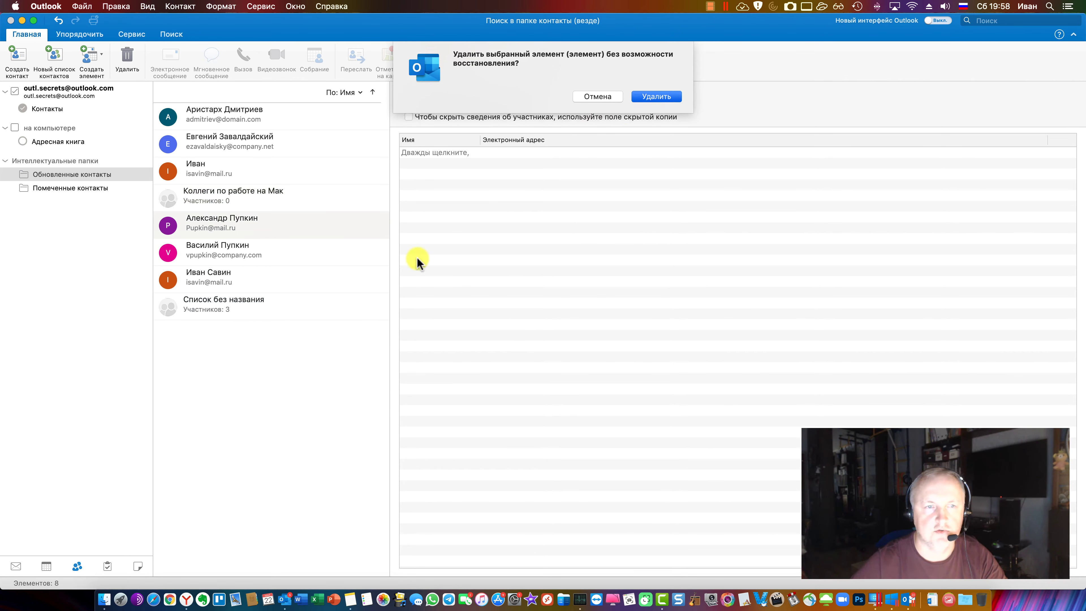
# Check the remaining untitled list's members, then return to Mail
pyautogui.click(220, 278)
pyautogui.click(92, 278)
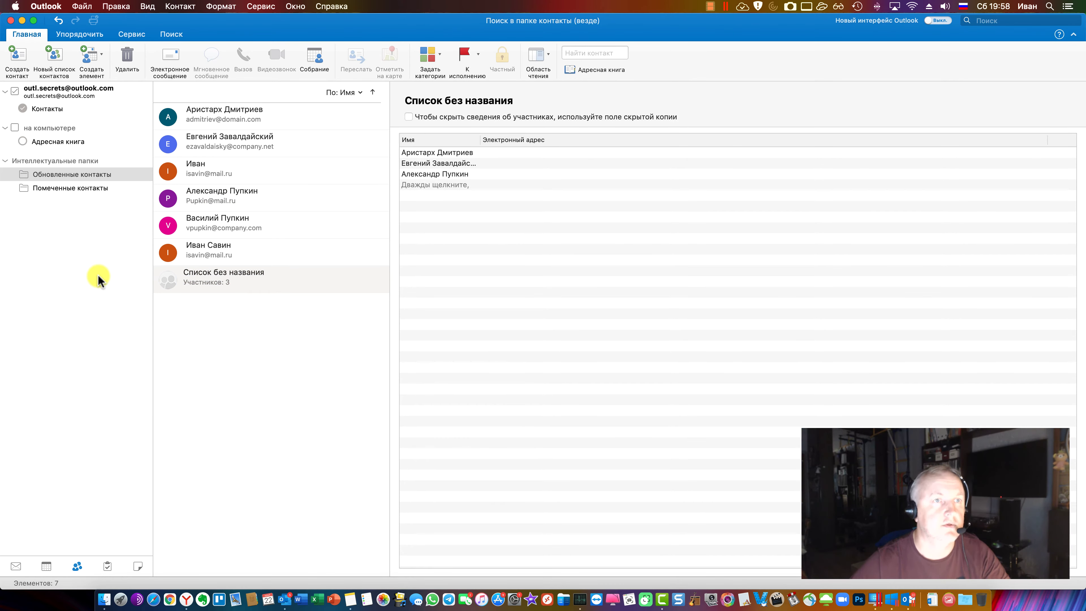
pyautogui.press('super+1')
# Open the IMAP account's inbox, then briefly browse the outlook account's contact folders
pyautogui.click(6, 304)
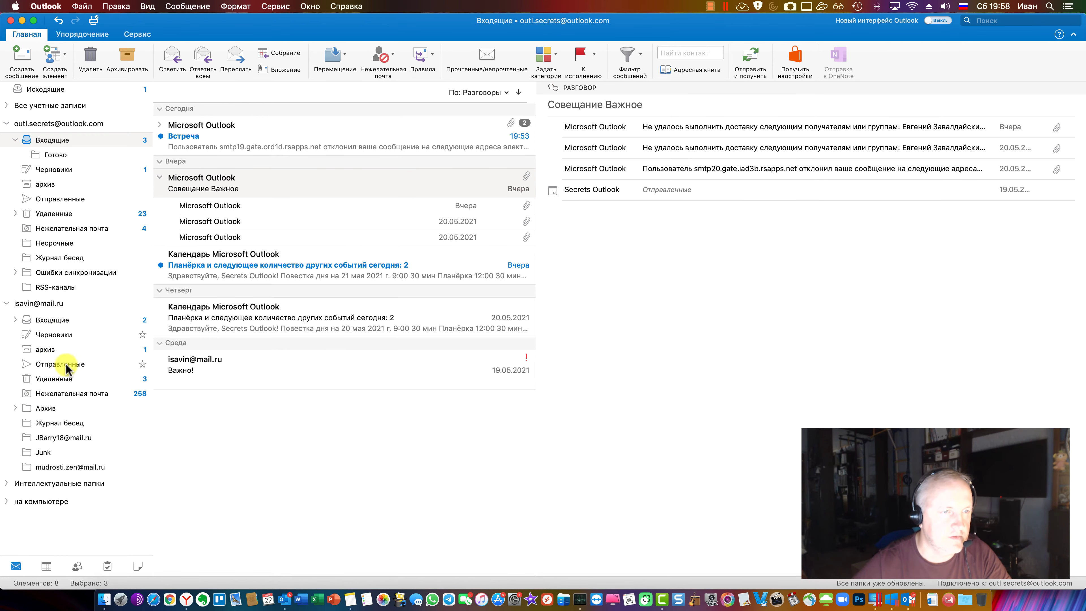
pyautogui.click(57, 324)
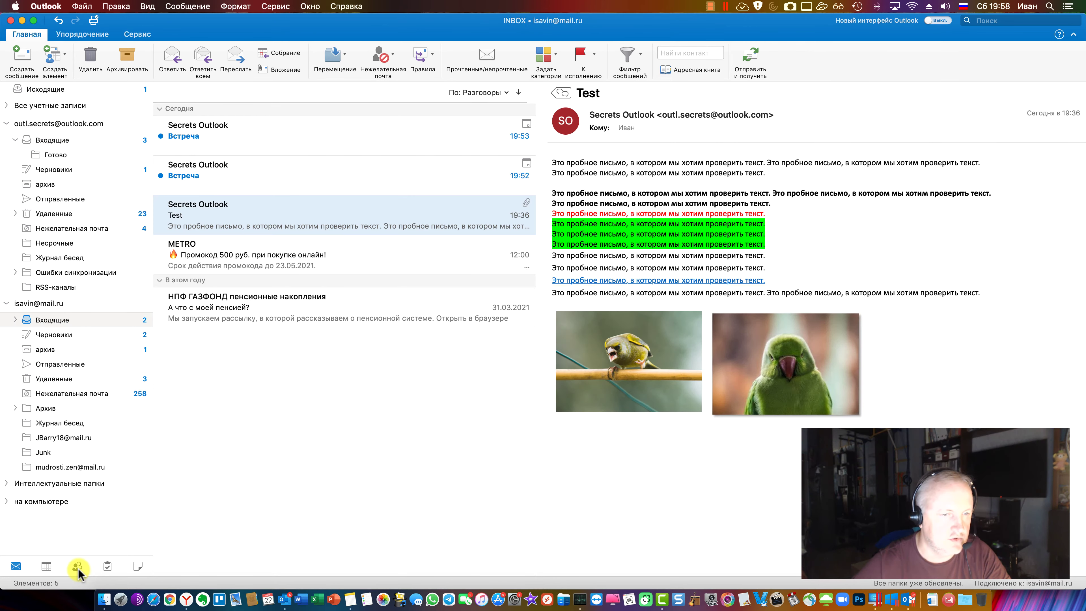
pyautogui.click(78, 567)
pyautogui.click(4, 92)
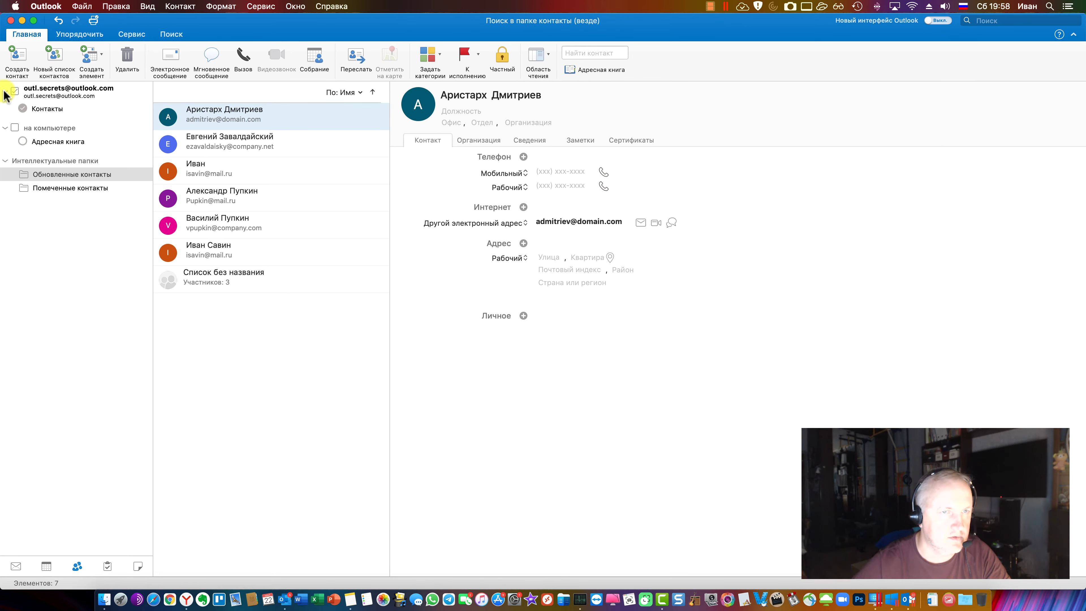
pyautogui.click(5, 92)
# Make the mail.ru IMAP account the default in Параметры > Учетные записи and return to Mail
pyautogui.click(50, 7)
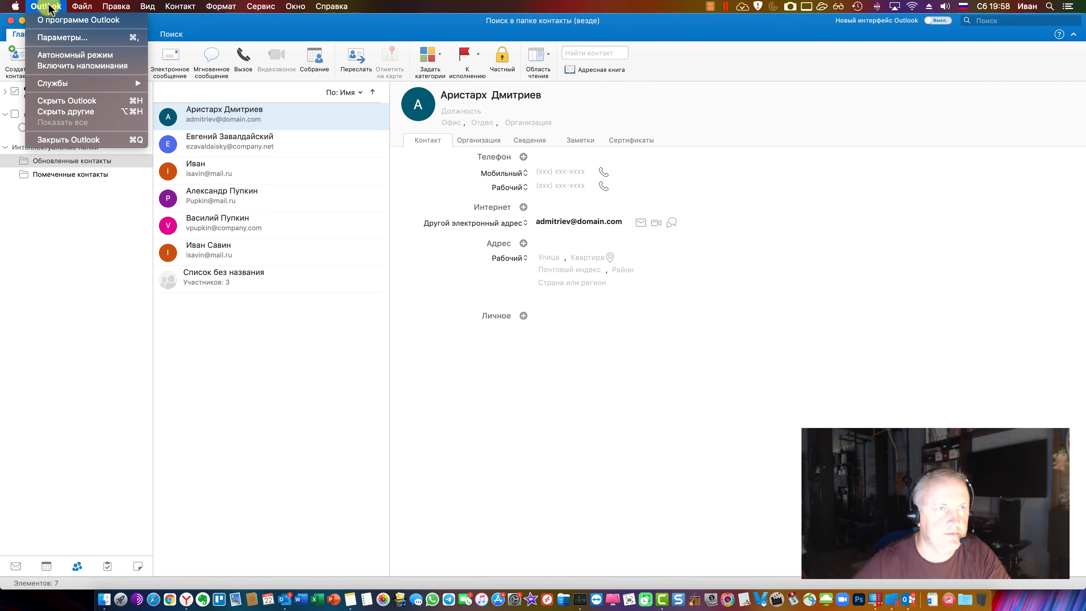
pyautogui.click(83, 37)
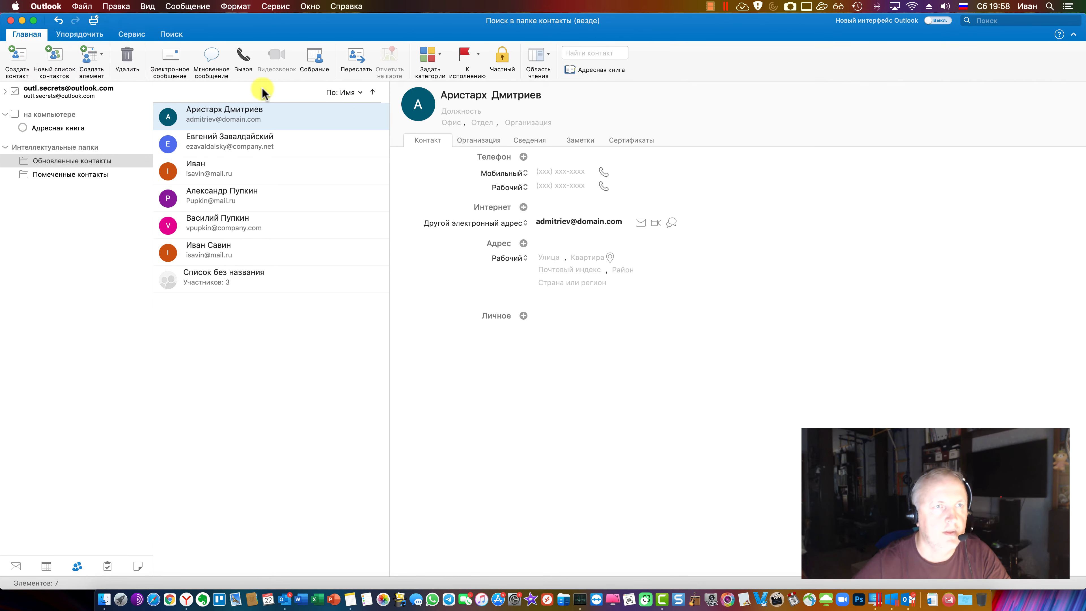
pyautogui.click(423, 209)
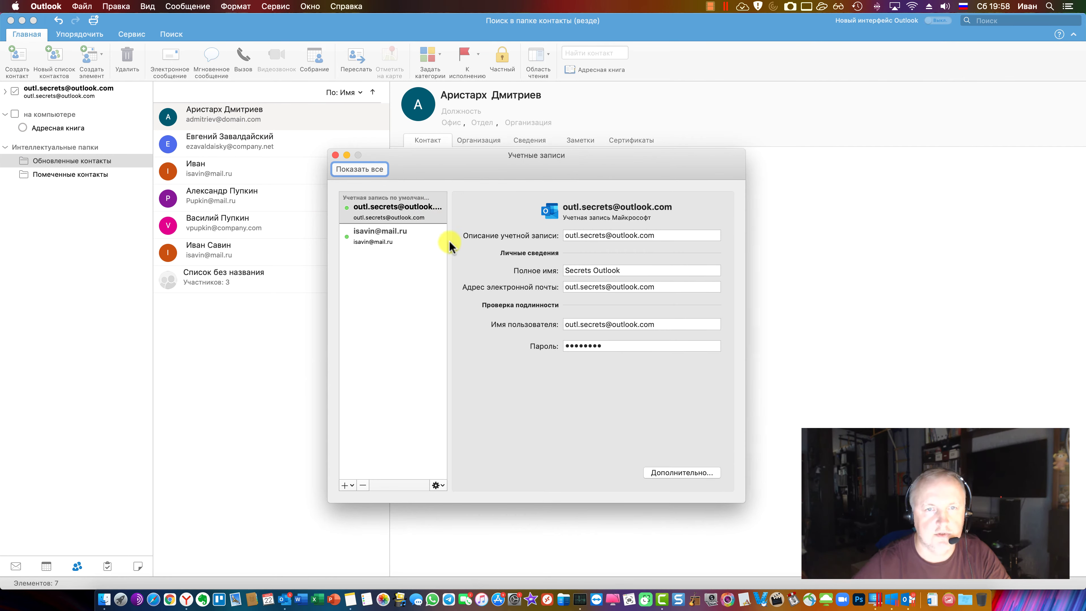
pyautogui.click(394, 238)
pyautogui.click(441, 487)
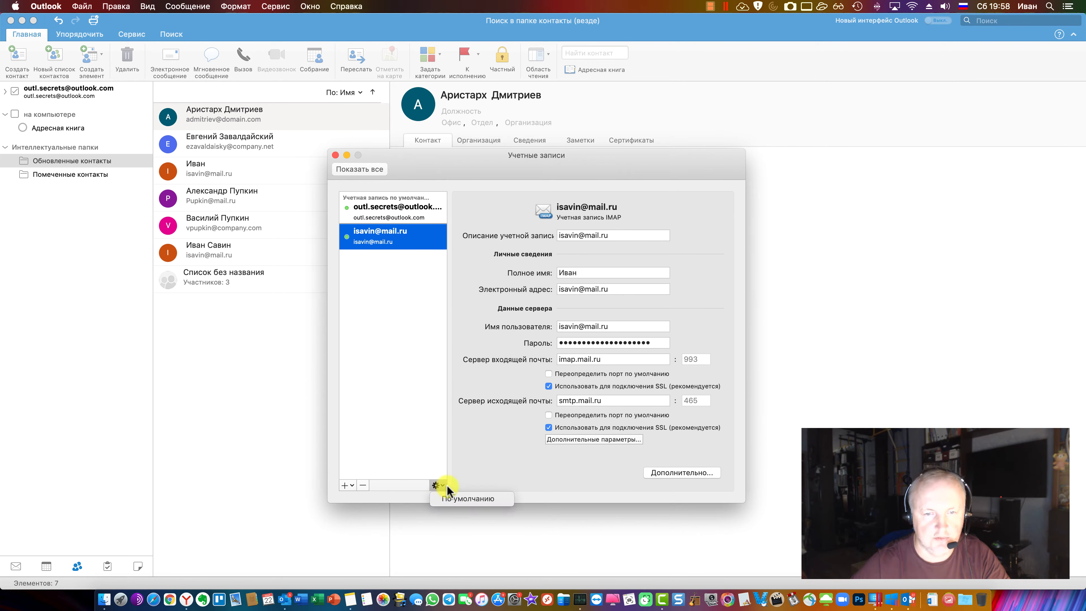
pyautogui.click(470, 502)
pyautogui.press('super+w')
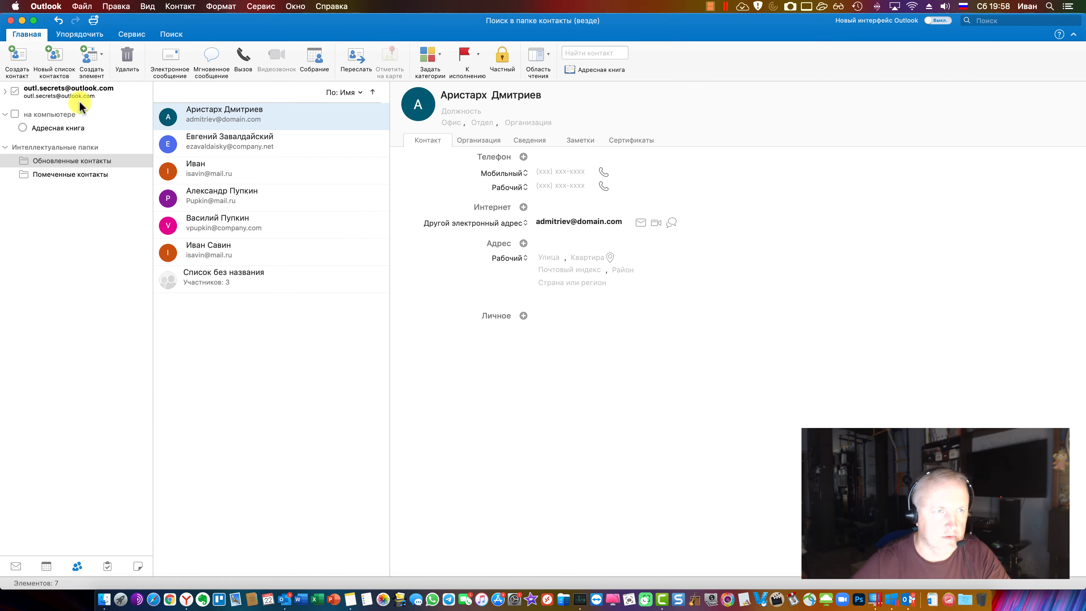
pyautogui.press('super+1')
# Collapse the outlook, local and smart-folder trees in the Mail sidebar
pyautogui.click(7, 124)
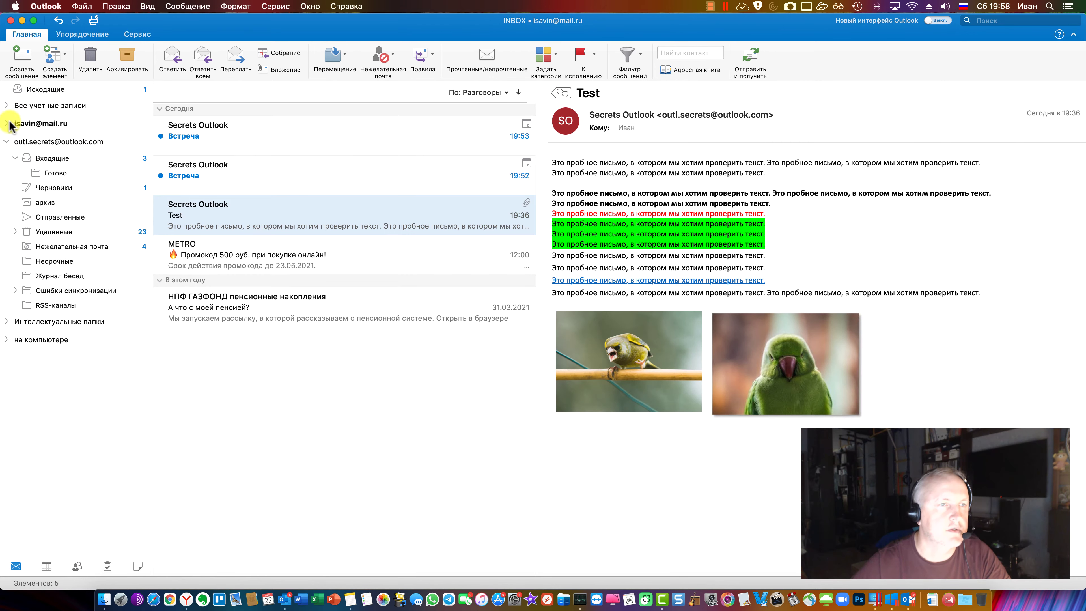
pyautogui.click(80, 570)
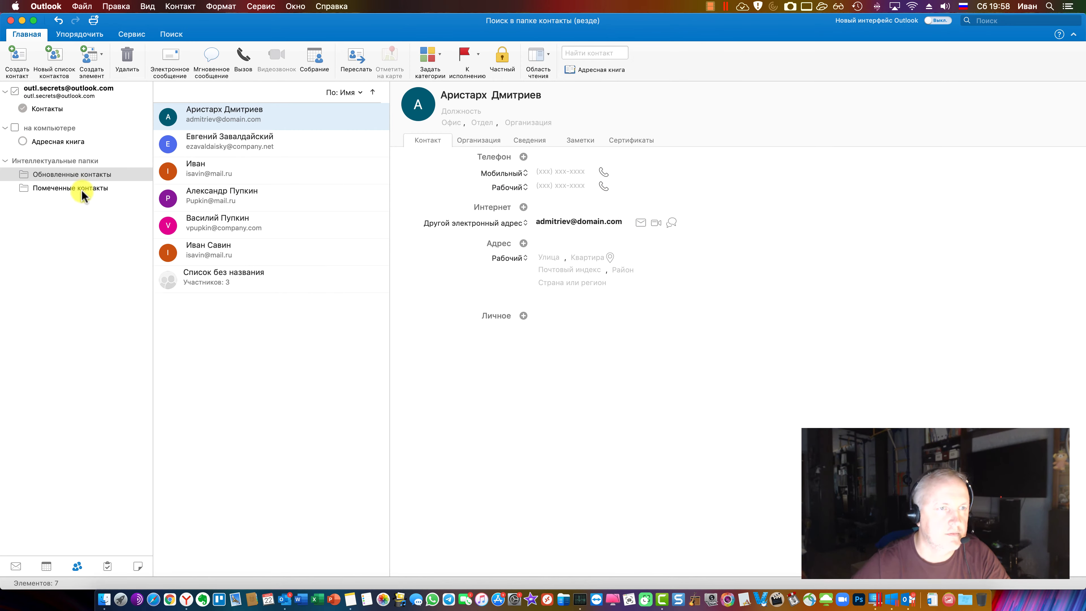
pyautogui.click(16, 566)
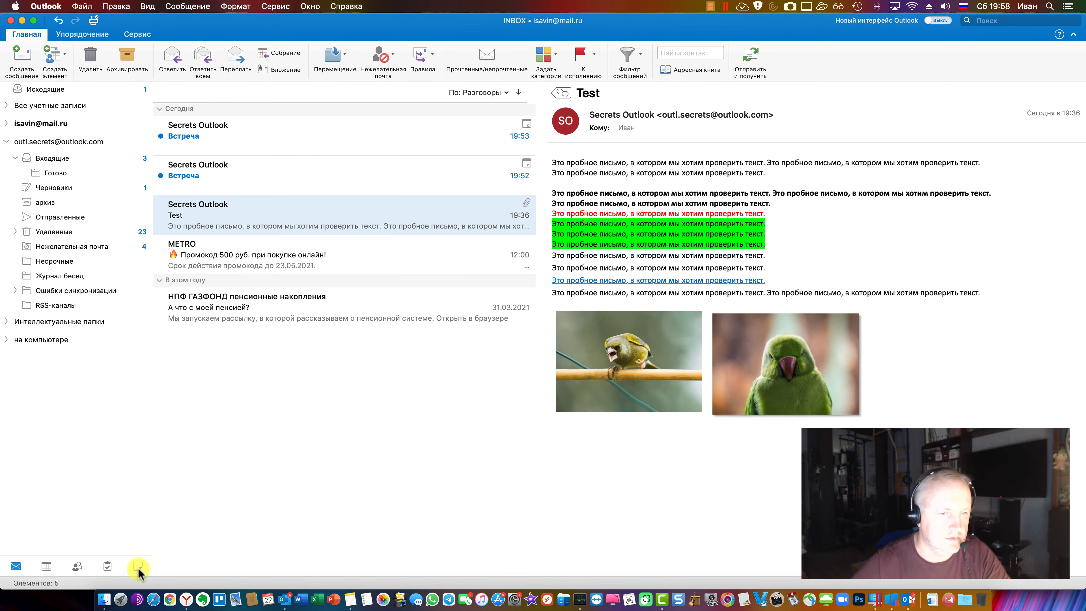
pyautogui.click(6, 142)
pyautogui.click(5, 124)
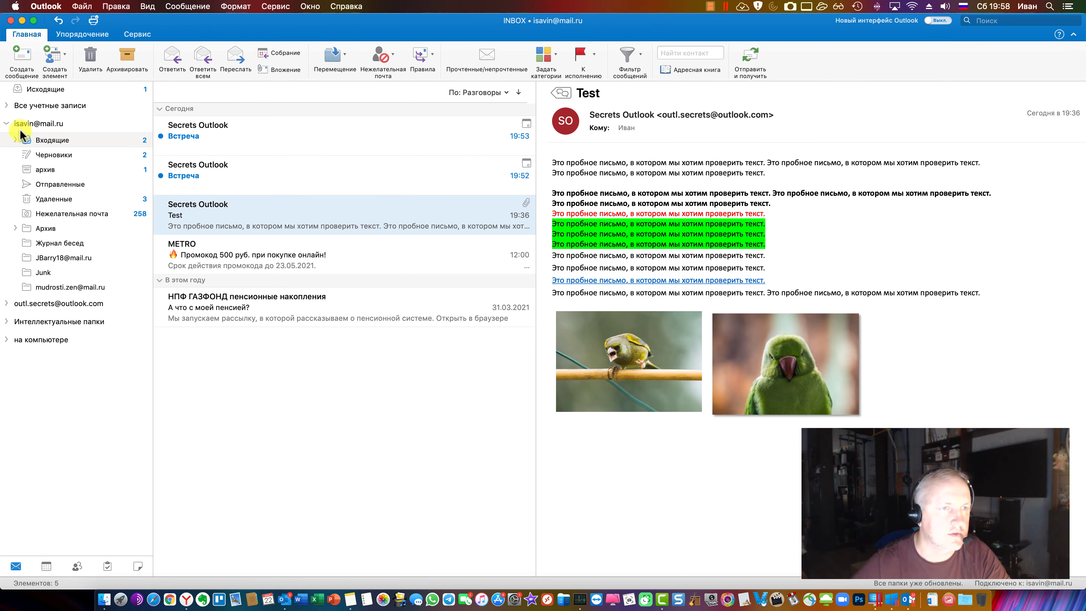
pyautogui.click(7, 341)
pyautogui.click(6, 321)
pyautogui.click(5, 321)
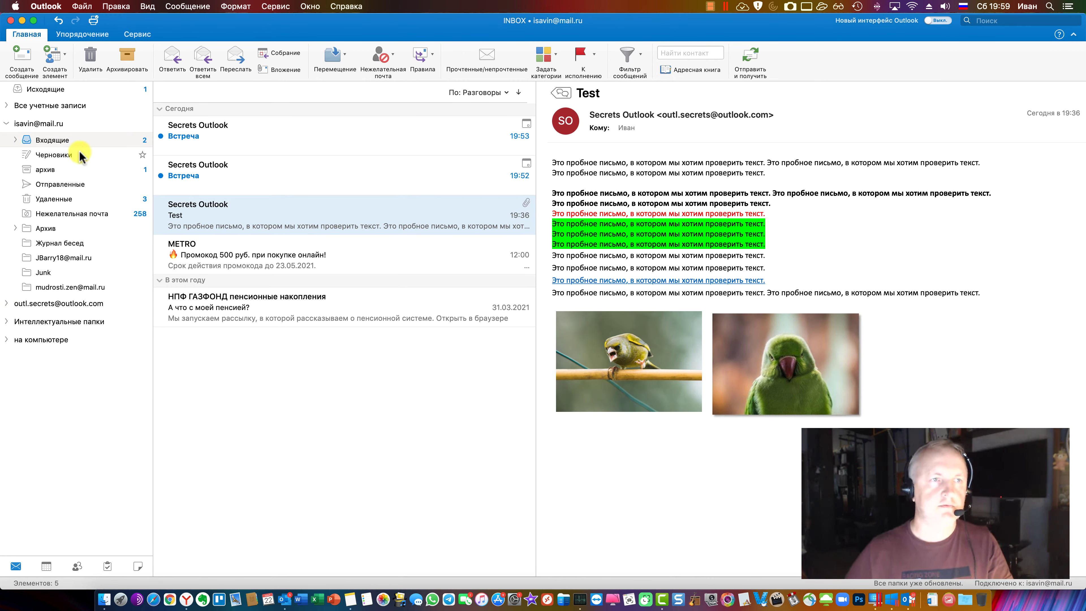
# Read both Встреча meeting invitations in the mail.ru inbox
pyautogui.click(364, 425)
pyautogui.click(178, 137)
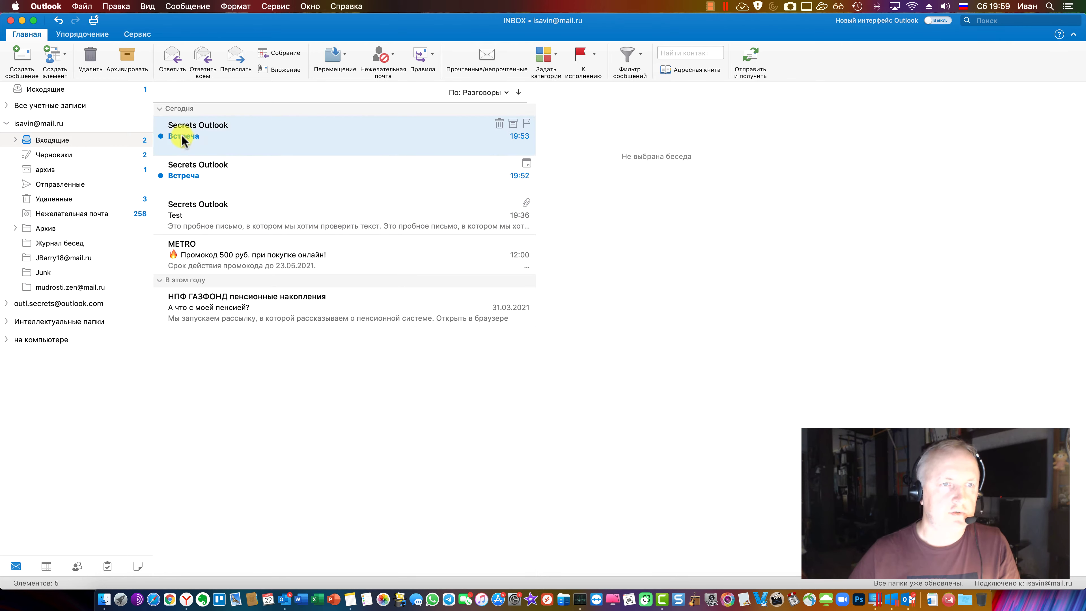
pyautogui.click(197, 174)
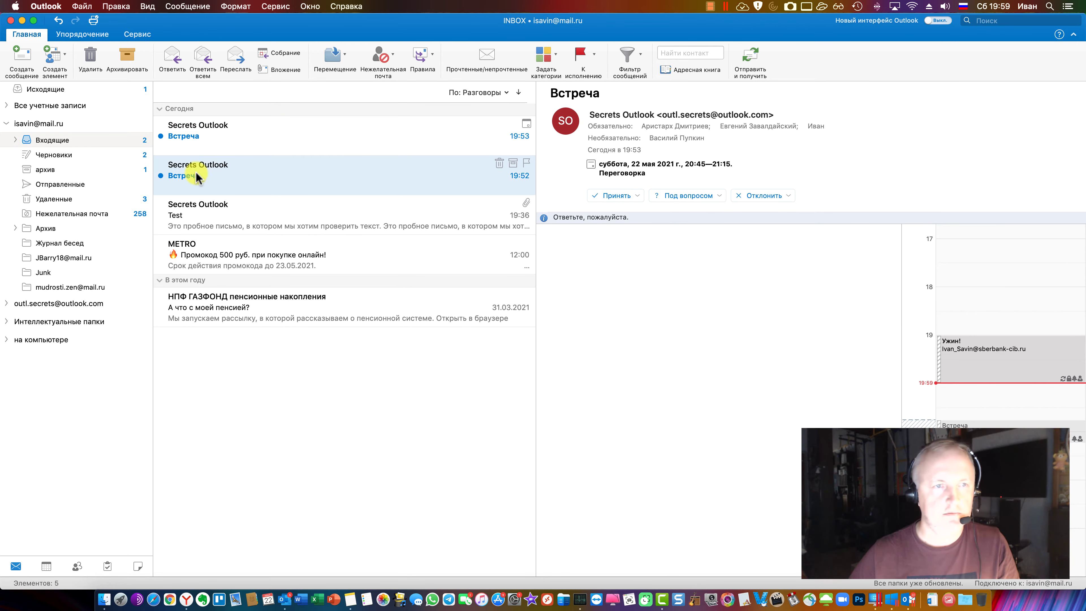
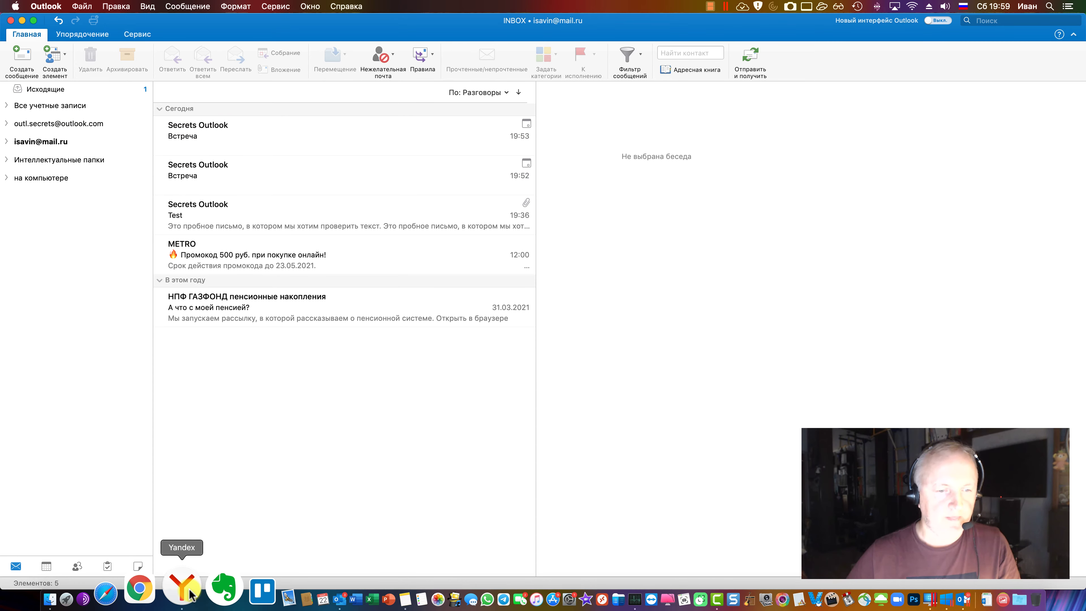
# Come back from the browser and open the first Встреча meeting message
pyautogui.click(187, 599)
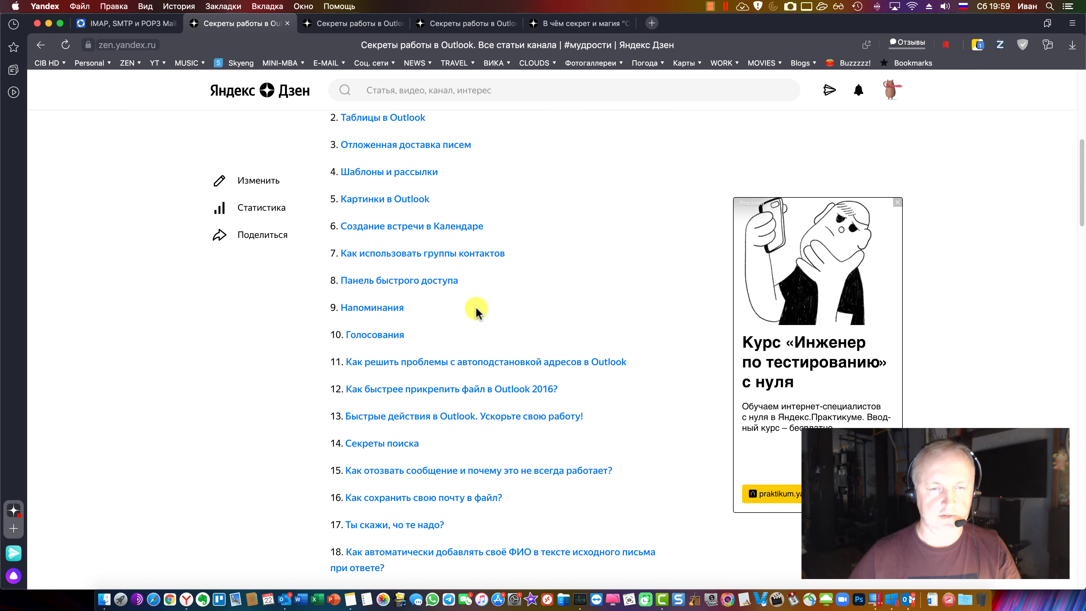
pyautogui.scroll(-5, 466, 300)
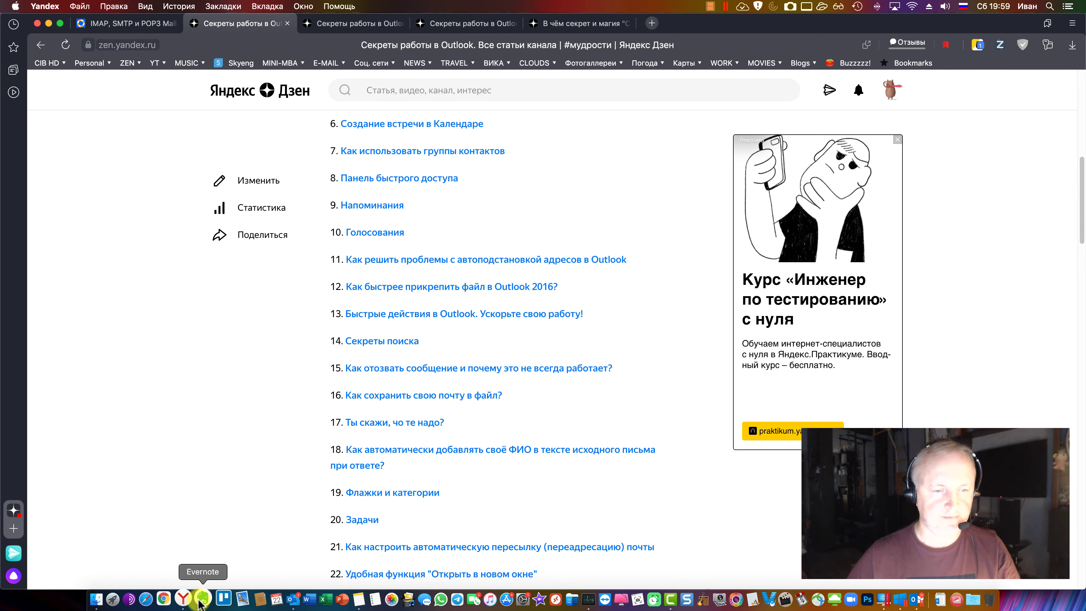
pyautogui.click(290, 595)
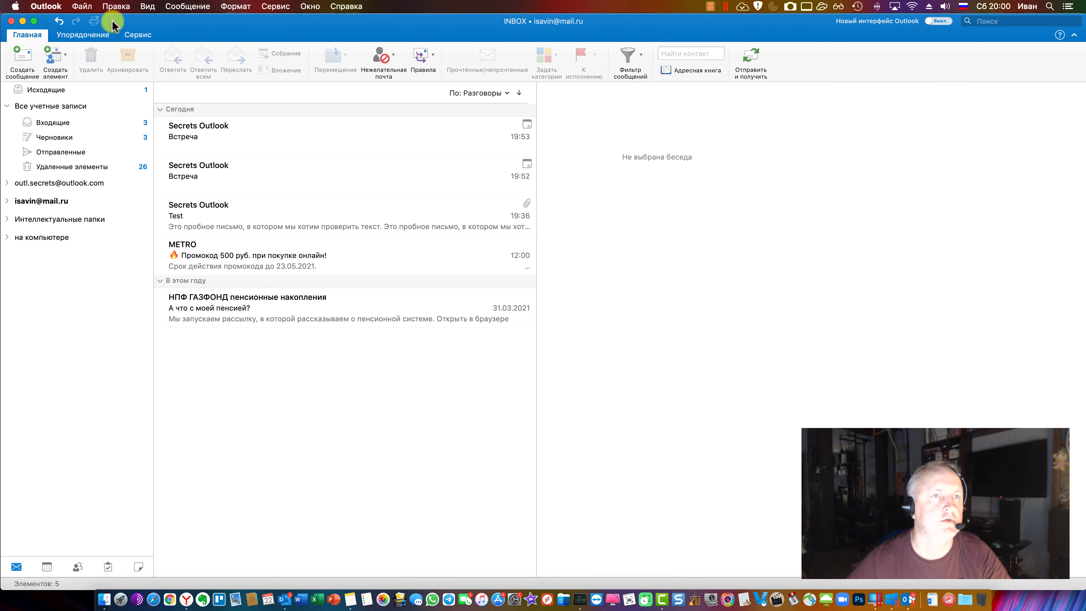
pyautogui.click(182, 136)
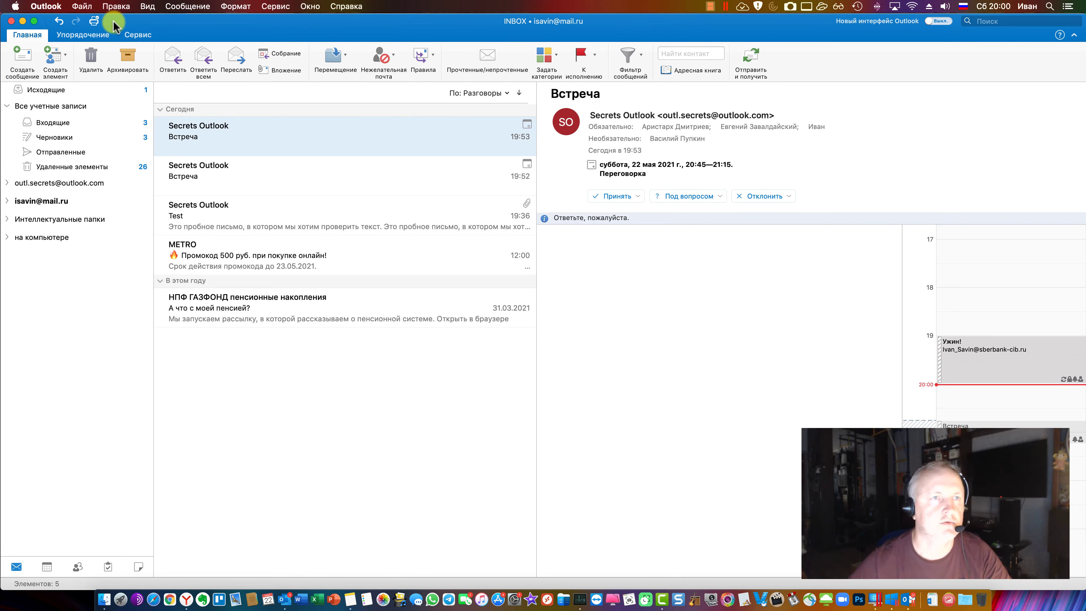
# Hide the ribbon from the View menu, then show it again
pyautogui.click(97, 6)
pyautogui.moveTo(187, 6)
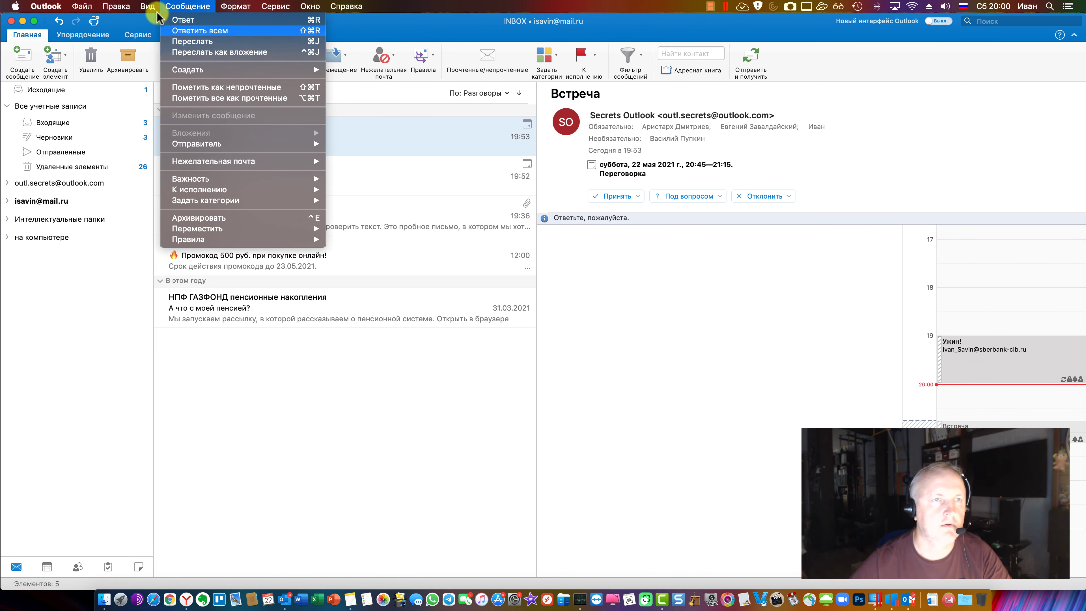
pyautogui.moveTo(147, 6)
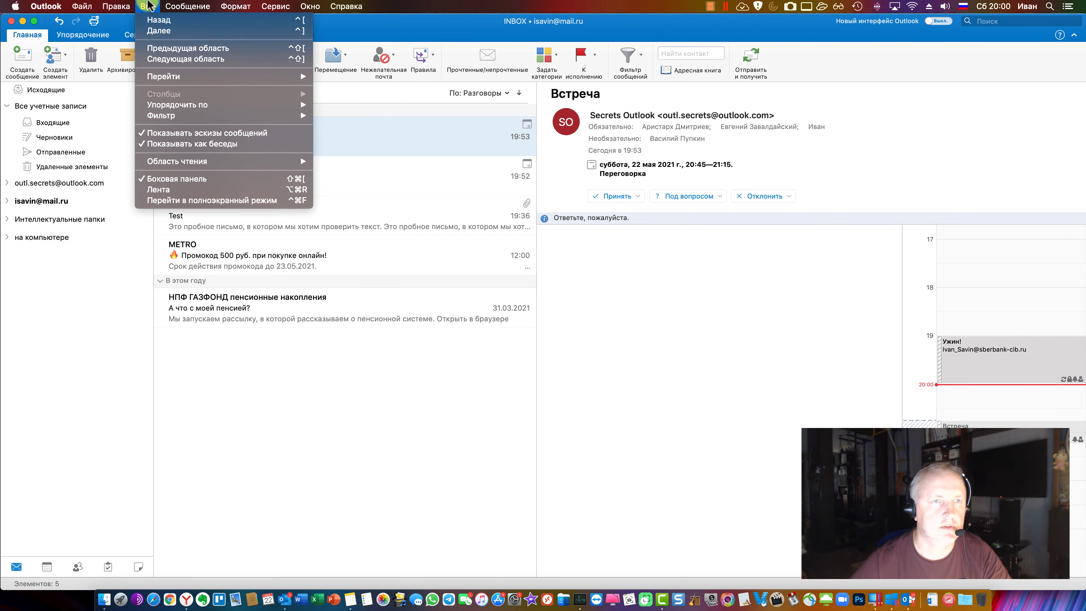
pyautogui.click(183, 196)
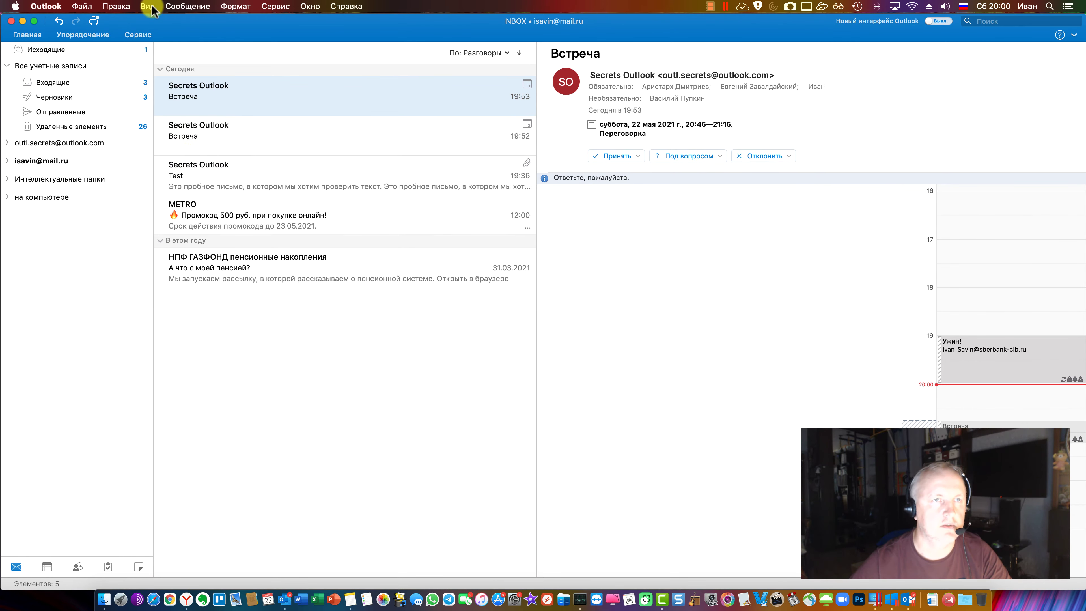
pyautogui.click(148, 6)
pyautogui.click(193, 190)
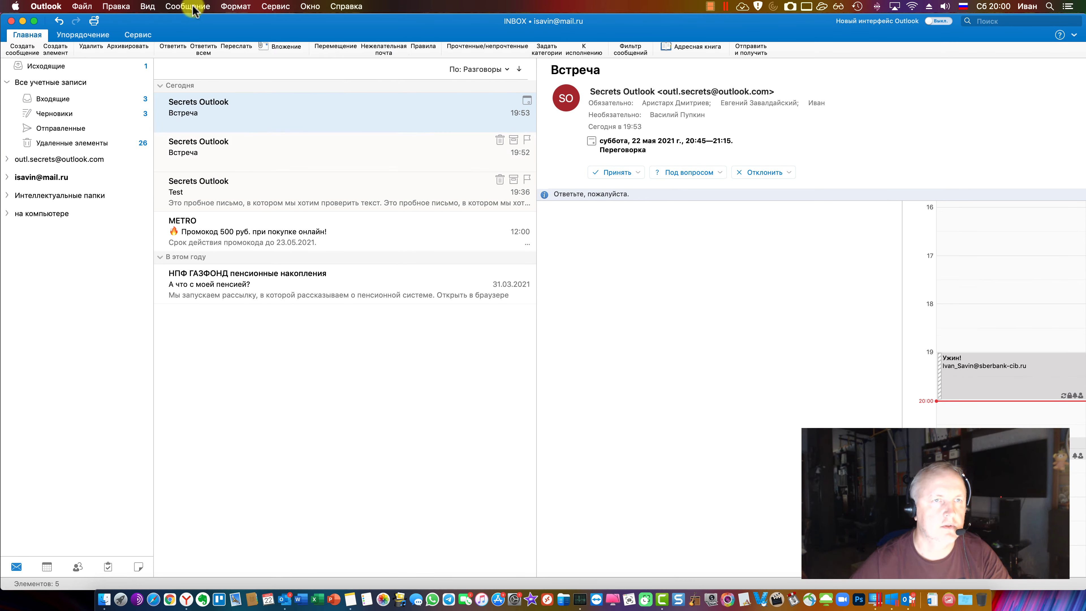
# Open and close Outlook Preferences, then switch to the Outlook.com Inbox via the Window menu
pyautogui.click(262, 7)
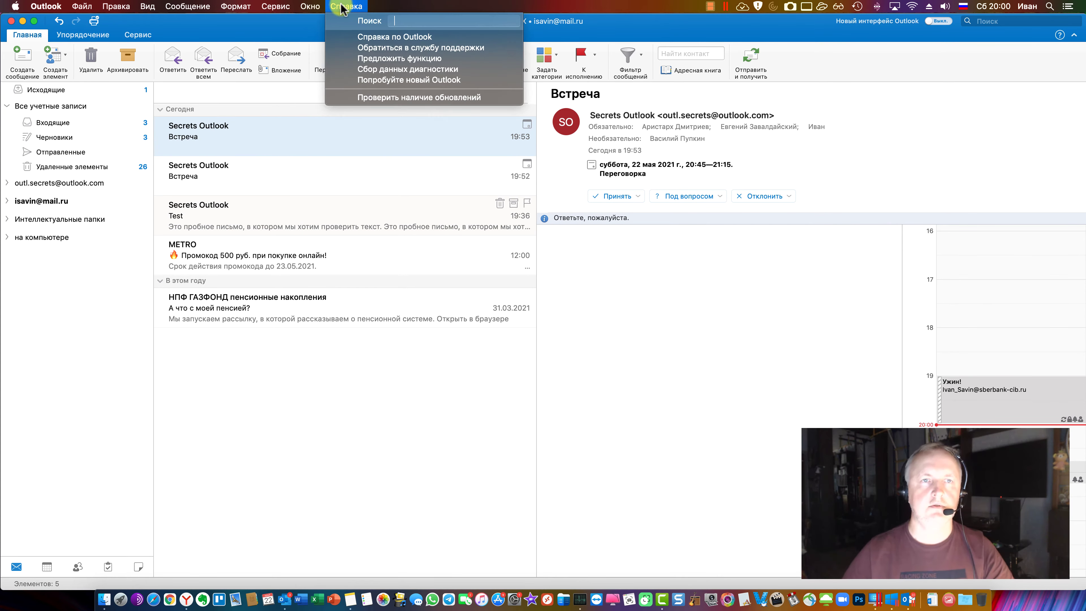
pyautogui.moveTo(46, 5)
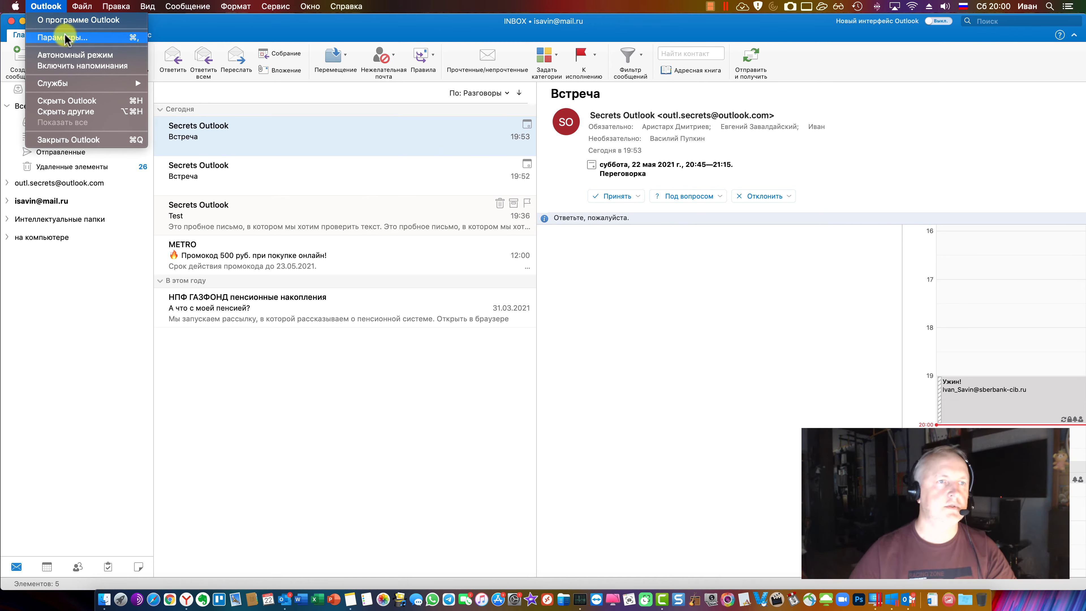
pyautogui.click(67, 40)
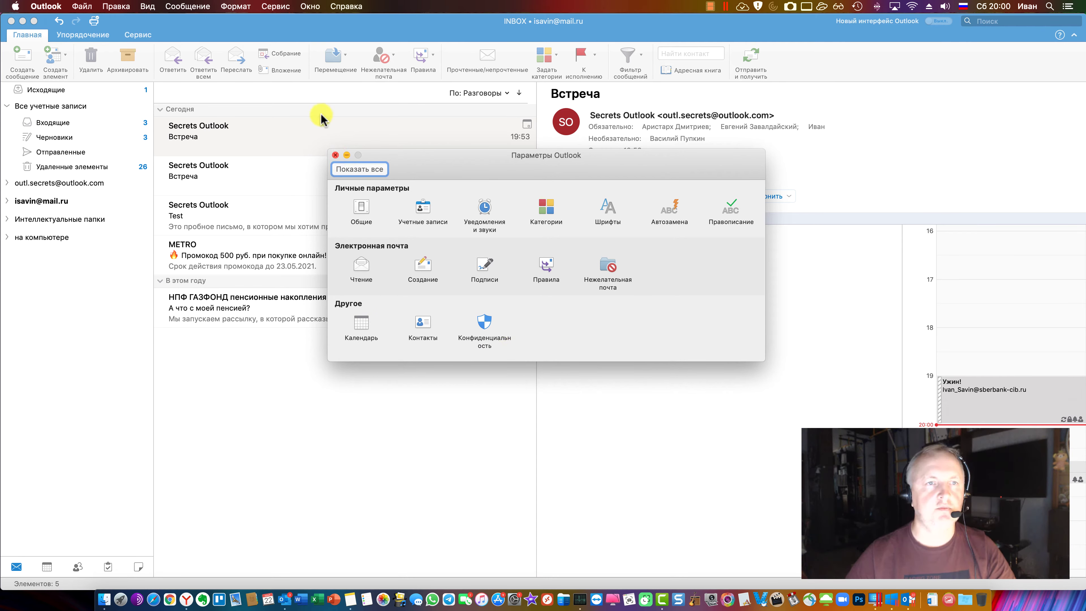
pyautogui.click(336, 154)
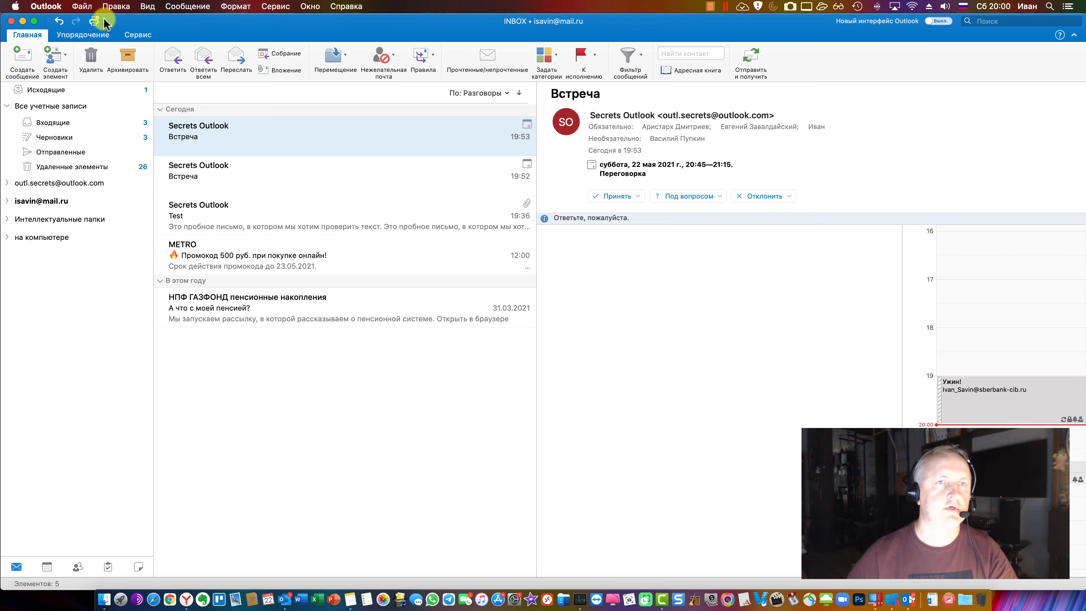
pyautogui.click(306, 7)
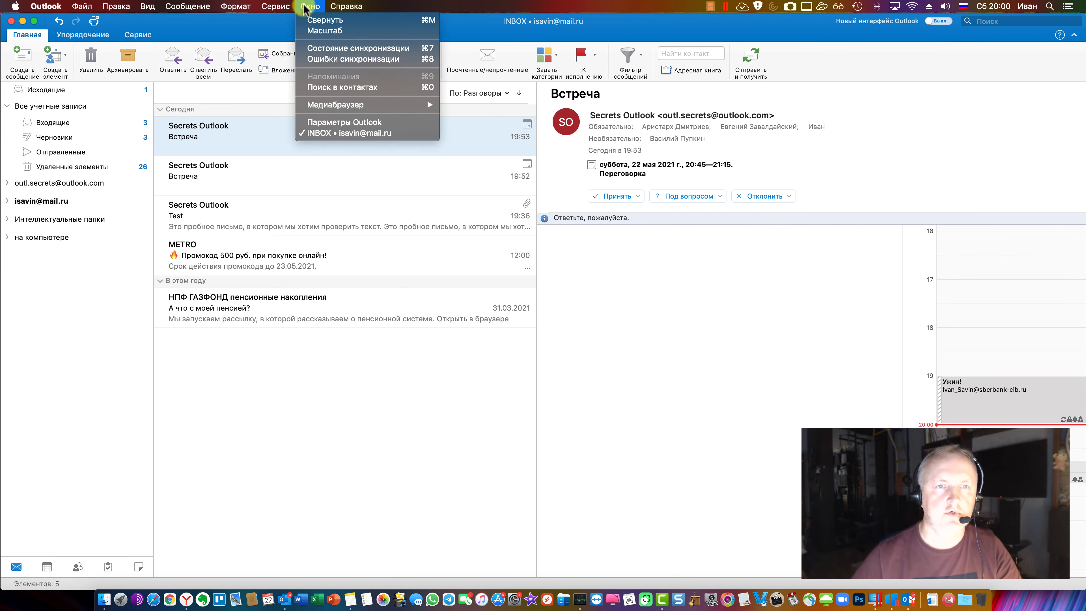
pyautogui.click(333, 127)
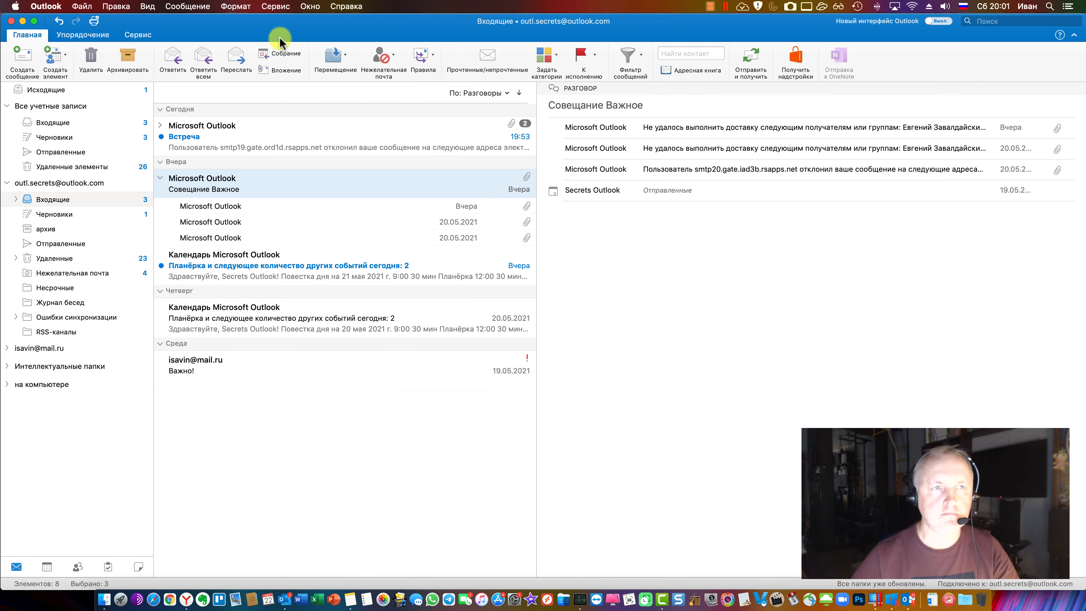
# Start a new email in an enlarged compose window
pyautogui.click(186, 599)
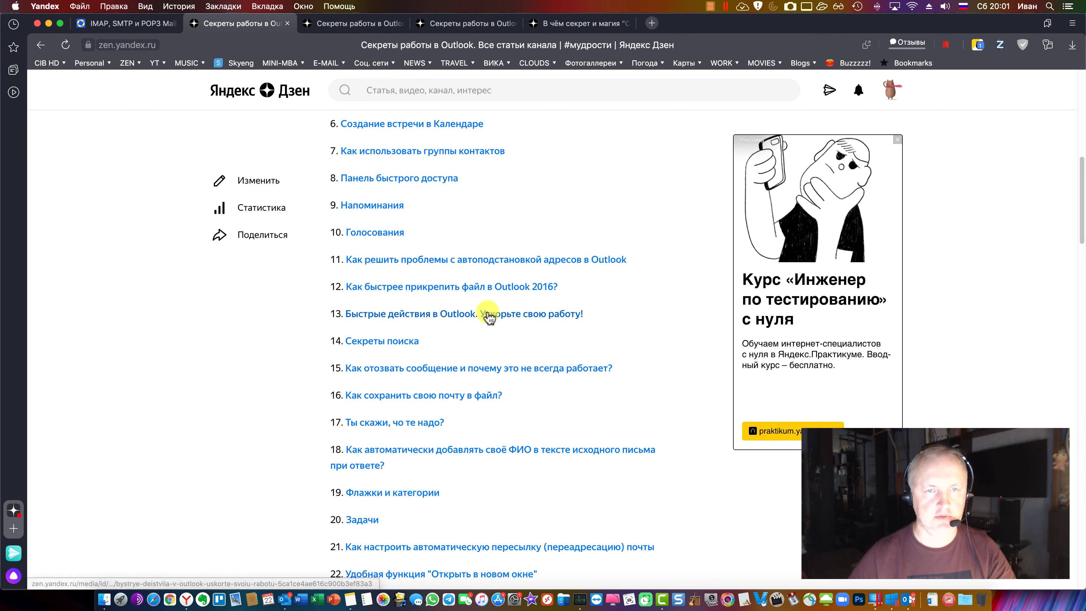
pyautogui.press('super+Tab')
pyautogui.click(23, 60)
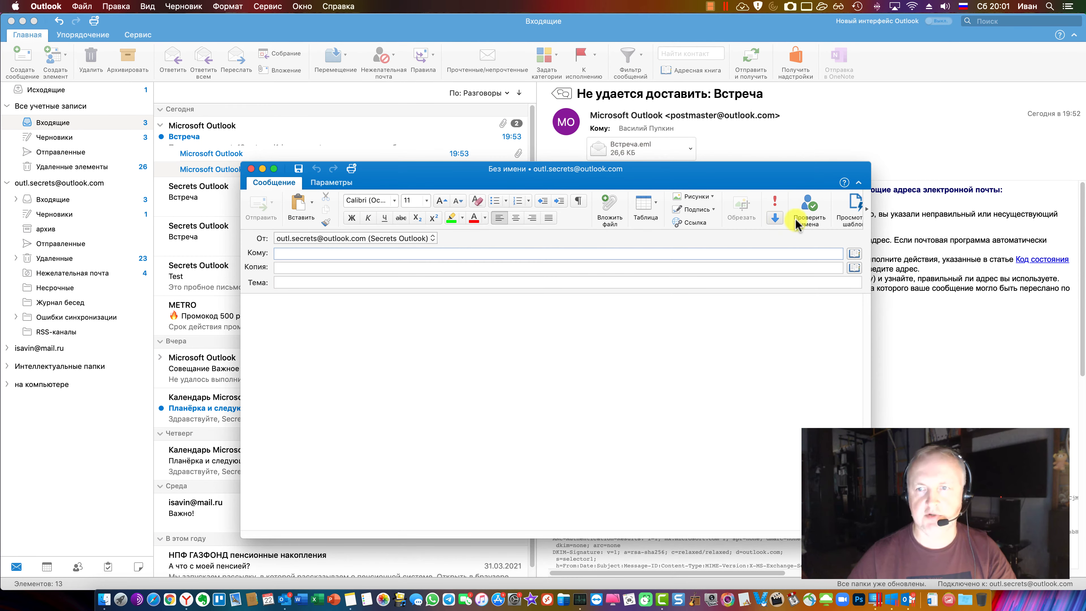
pyautogui.doubleClick(698, 168)
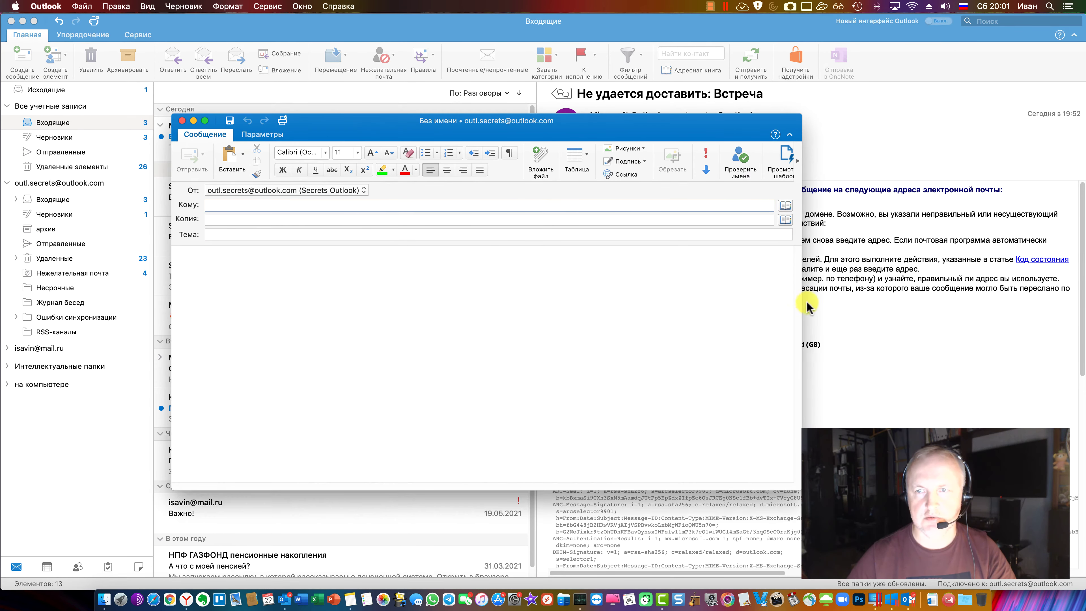
pyautogui.click(380, 274)
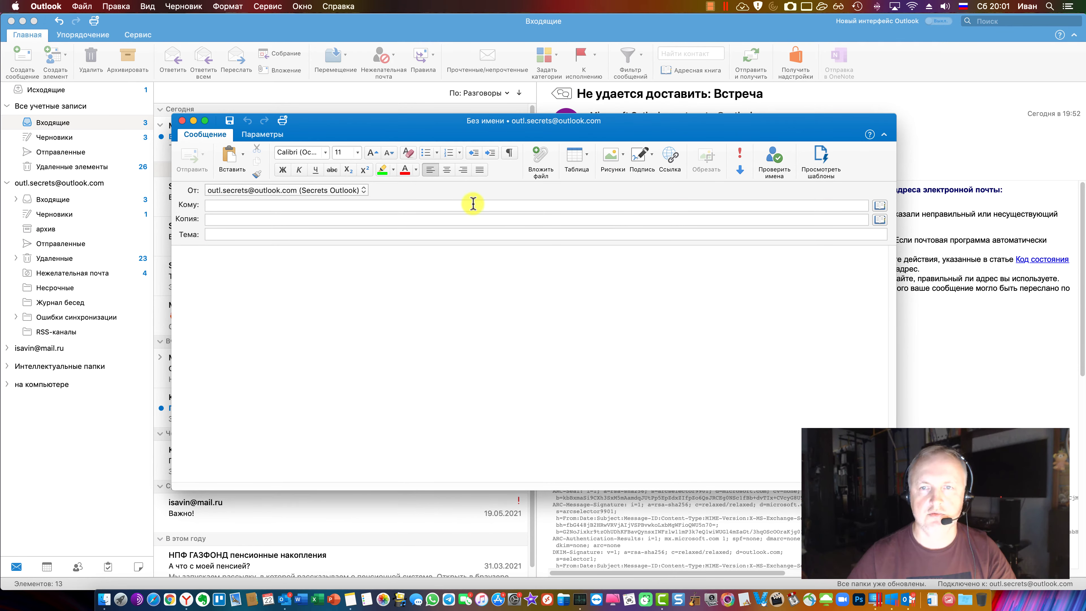
# View the Options tab, discard the unsent Reminder message, and expand the mail.ru folders
pyautogui.click(273, 134)
pyautogui.click(209, 135)
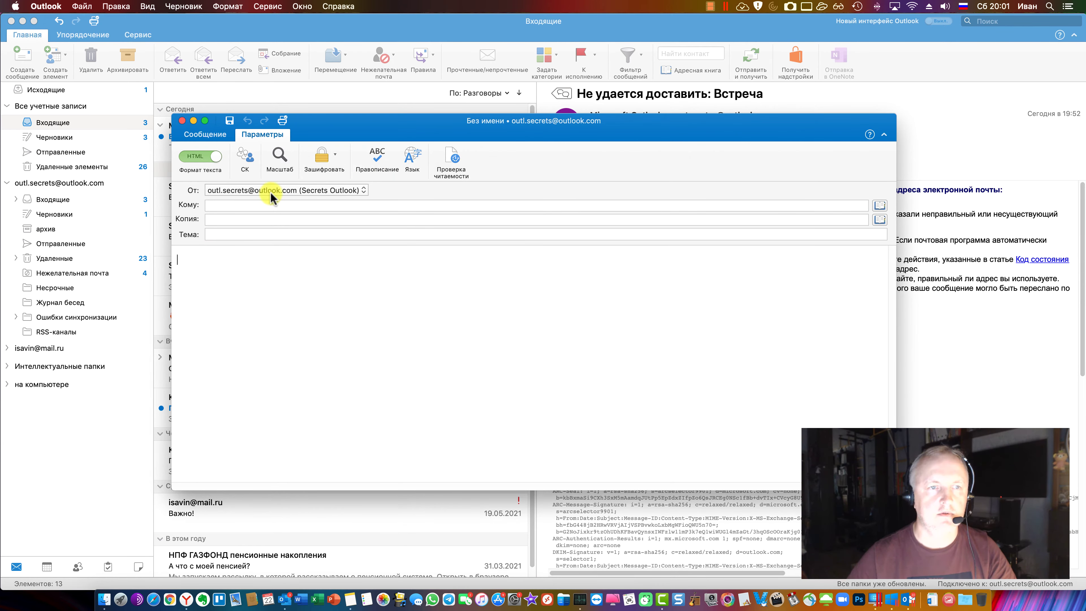
pyautogui.click(651, 283)
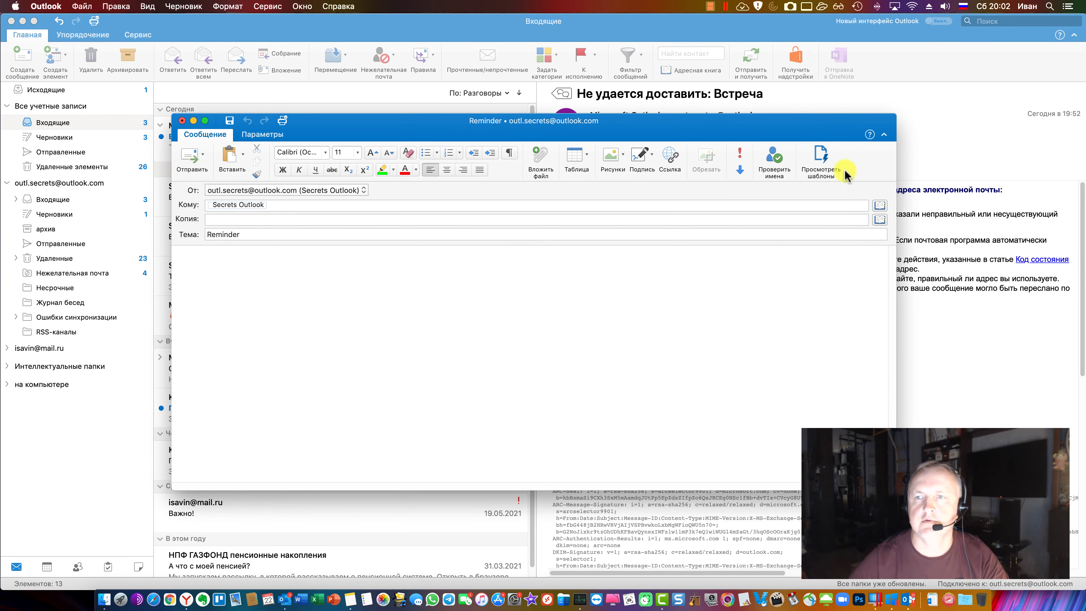
pyautogui.click(267, 136)
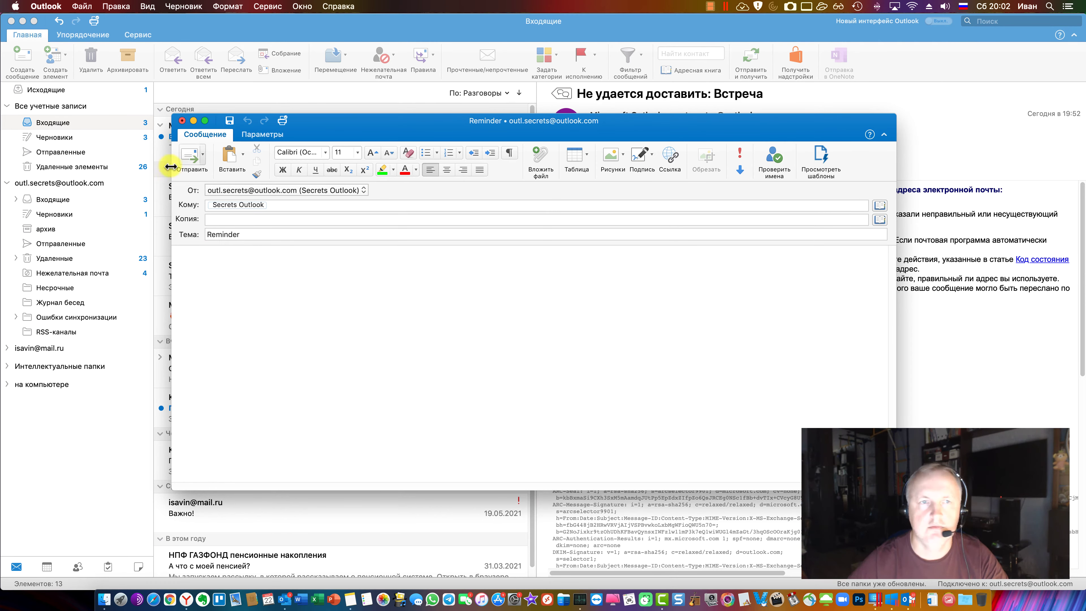
pyautogui.click(182, 121)
pyautogui.click(635, 202)
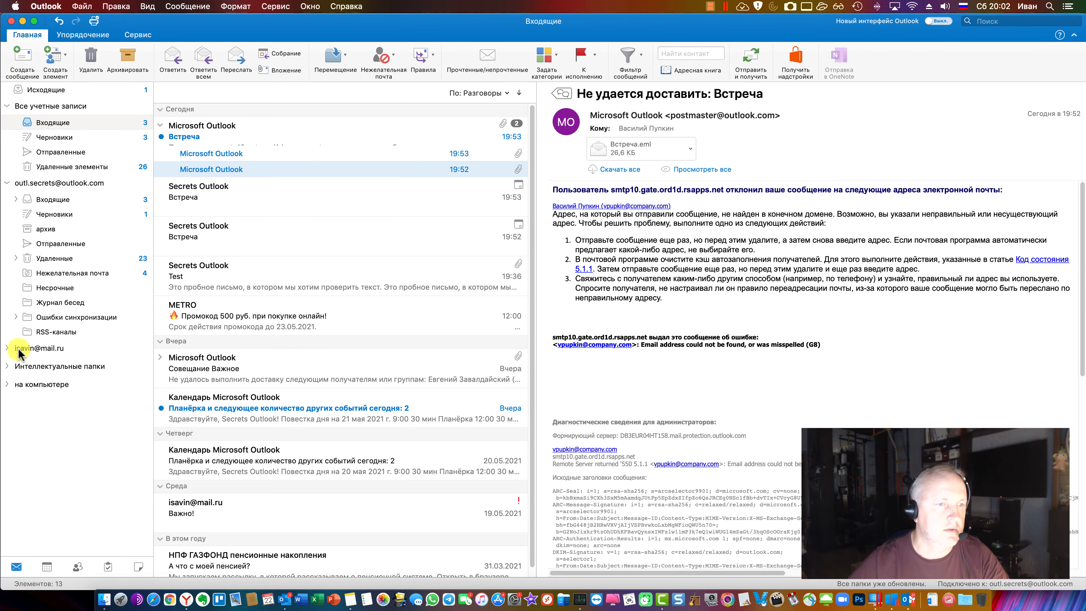
pyautogui.click(5, 348)
# In the mail.ru Inbox, start a blank email, view its Options tab, and close it
pyautogui.click(60, 364)
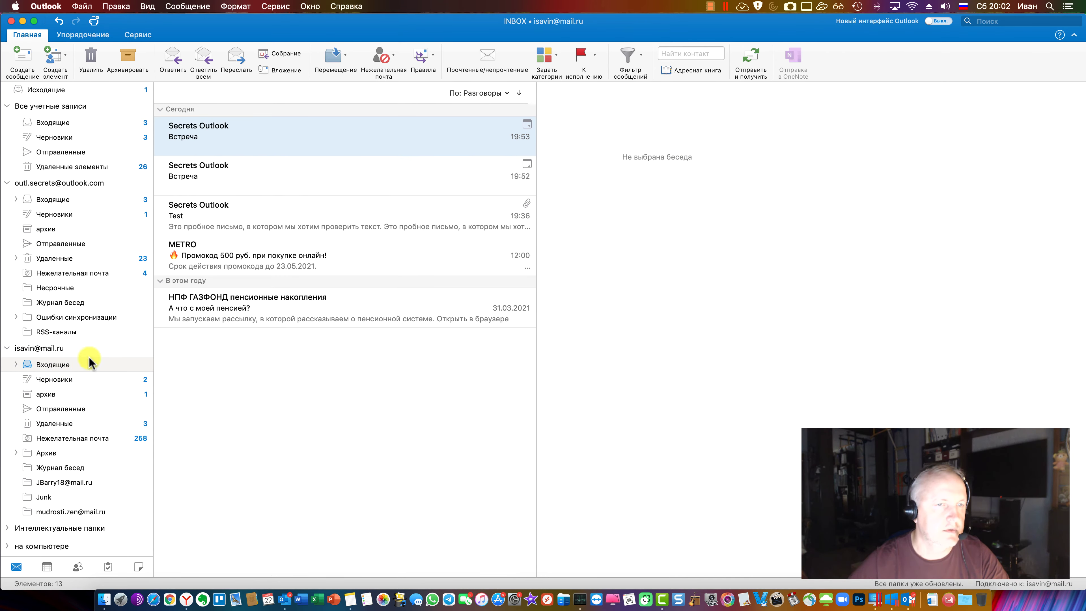
pyautogui.press('super+n')
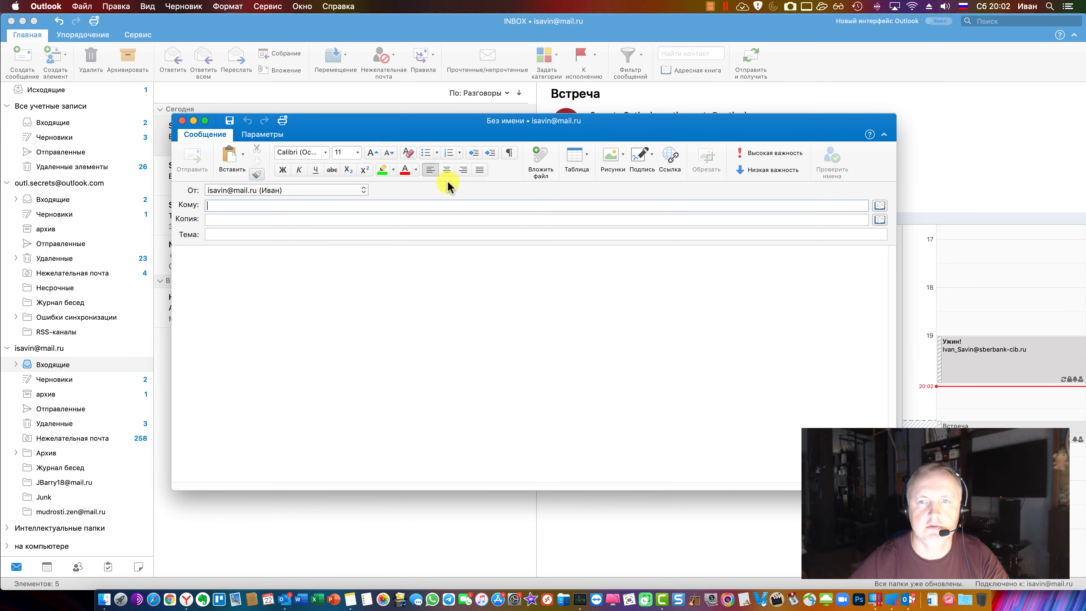
pyautogui.click(261, 134)
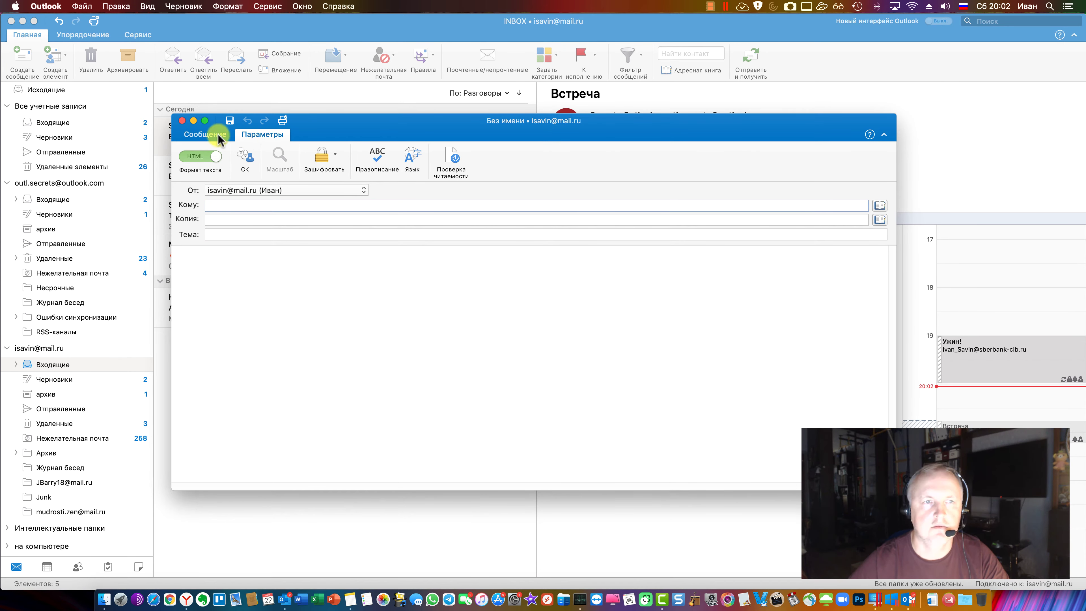
pyautogui.click(182, 121)
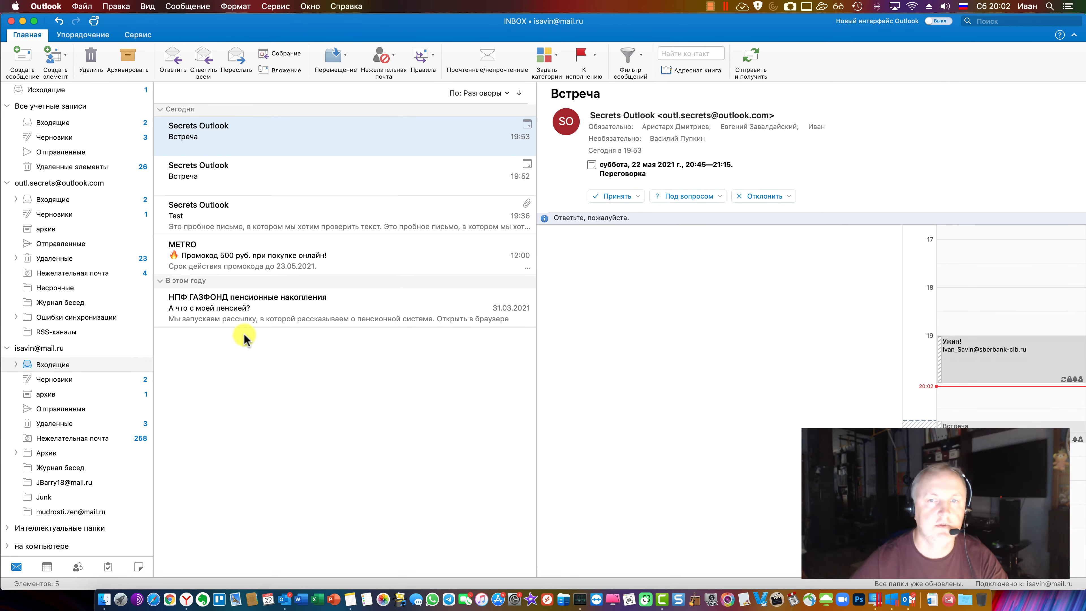
# Reply to the Test message, view the reply's Параметры tab, close it unsent, and return to the Outlook.com Inbox
pyautogui.doubleClick(291, 206)
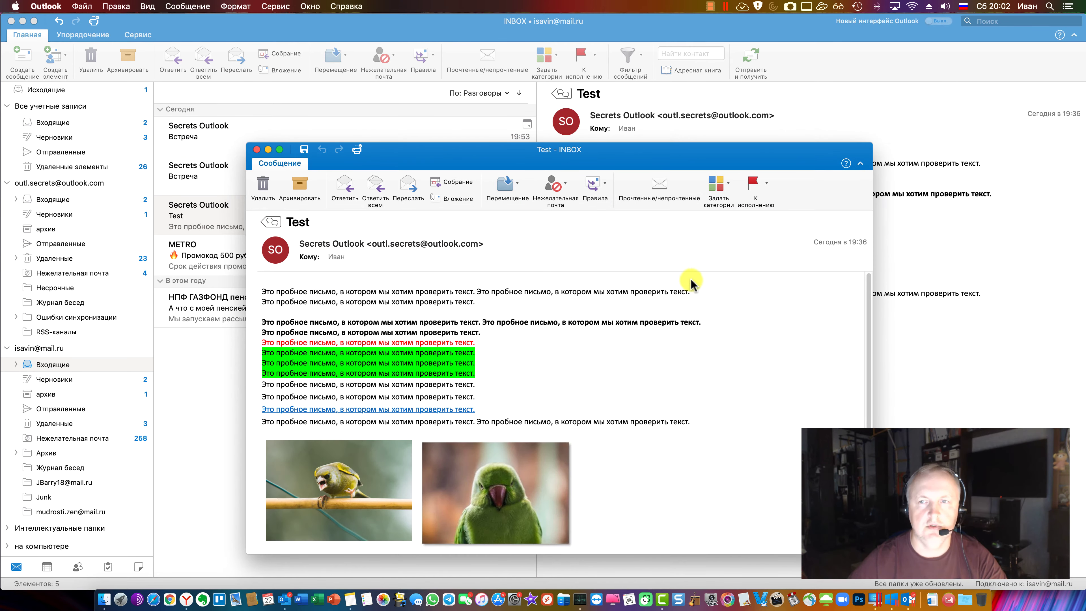
pyautogui.click(766, 183)
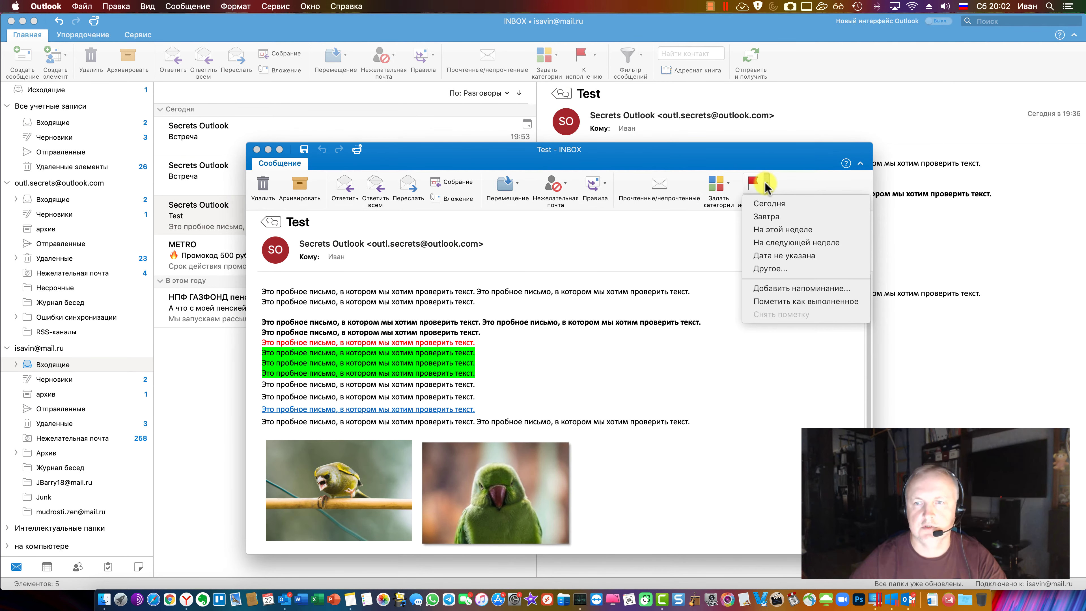
pyautogui.click(344, 199)
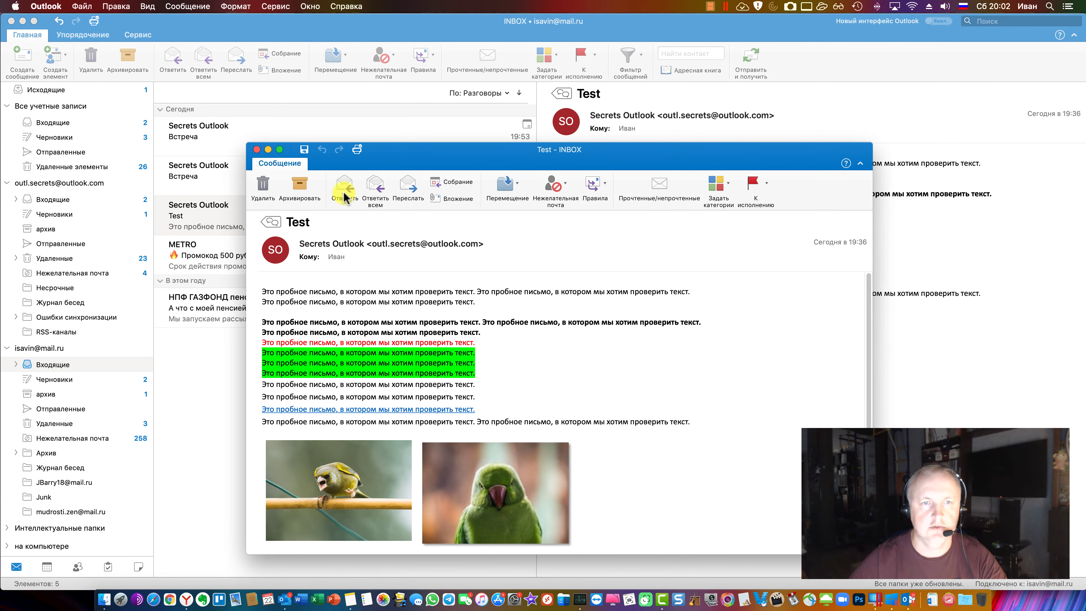
pyautogui.click(344, 188)
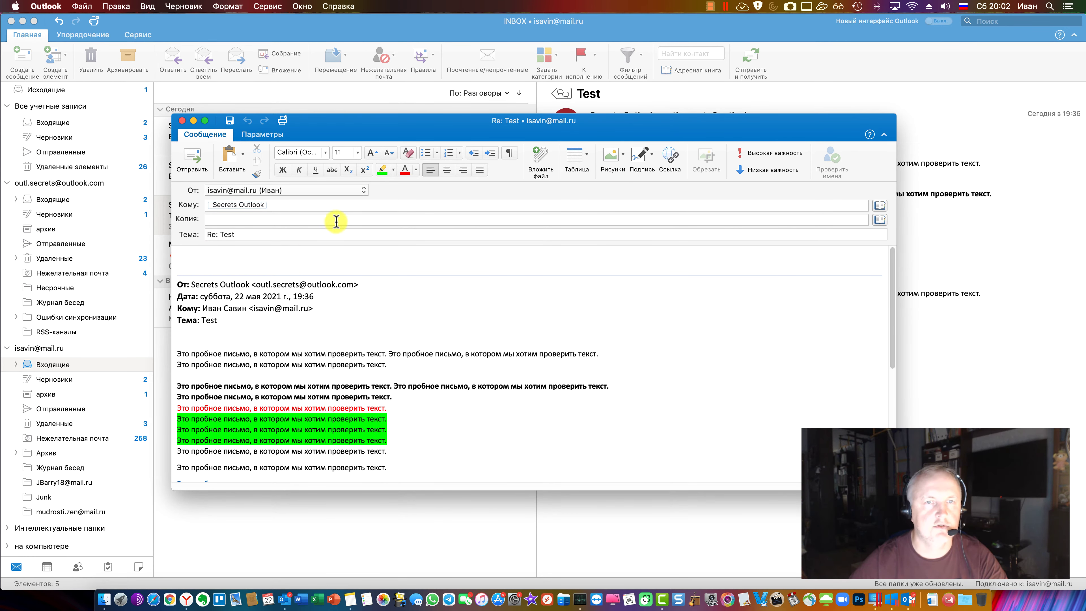
pyautogui.click(261, 136)
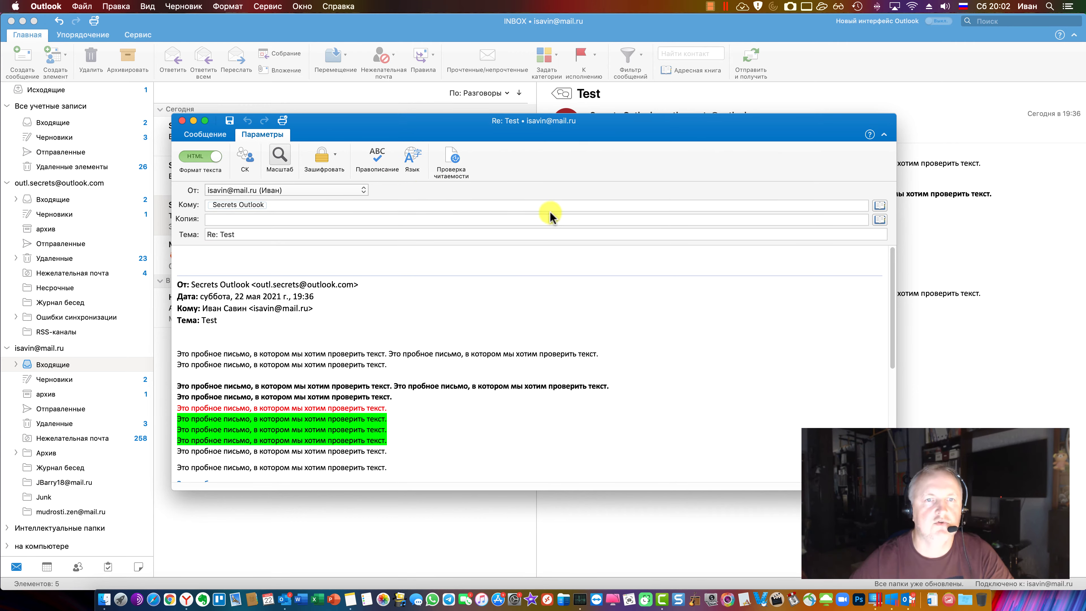
pyautogui.click(182, 120)
pyautogui.click(52, 200)
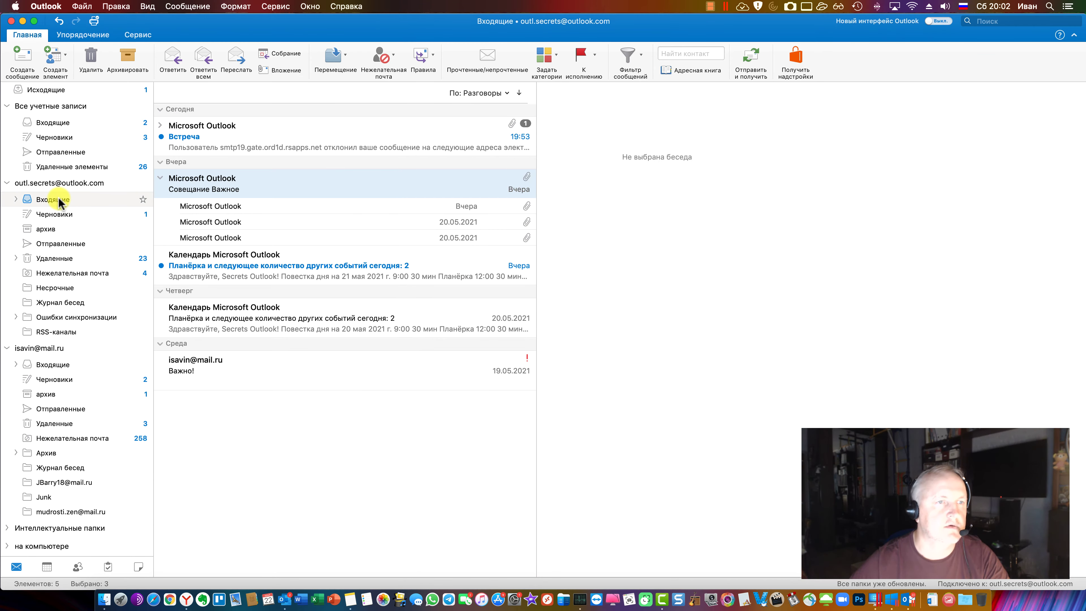
# Close a blank email, then try the К исполнению flag menu on the Thursday calendar digest without flagging
pyautogui.click(23, 57)
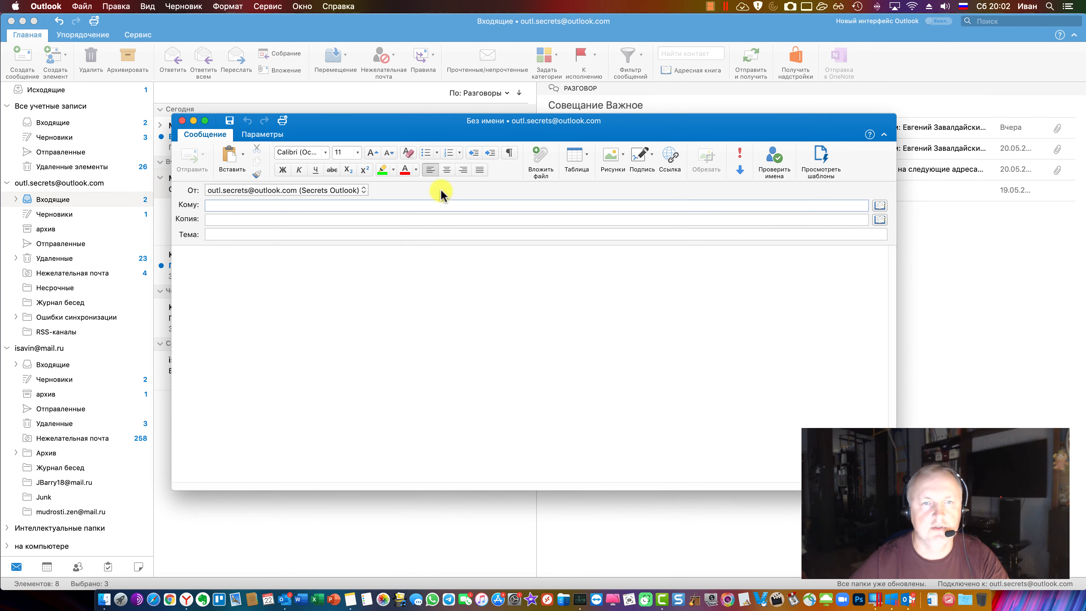
pyautogui.click(182, 121)
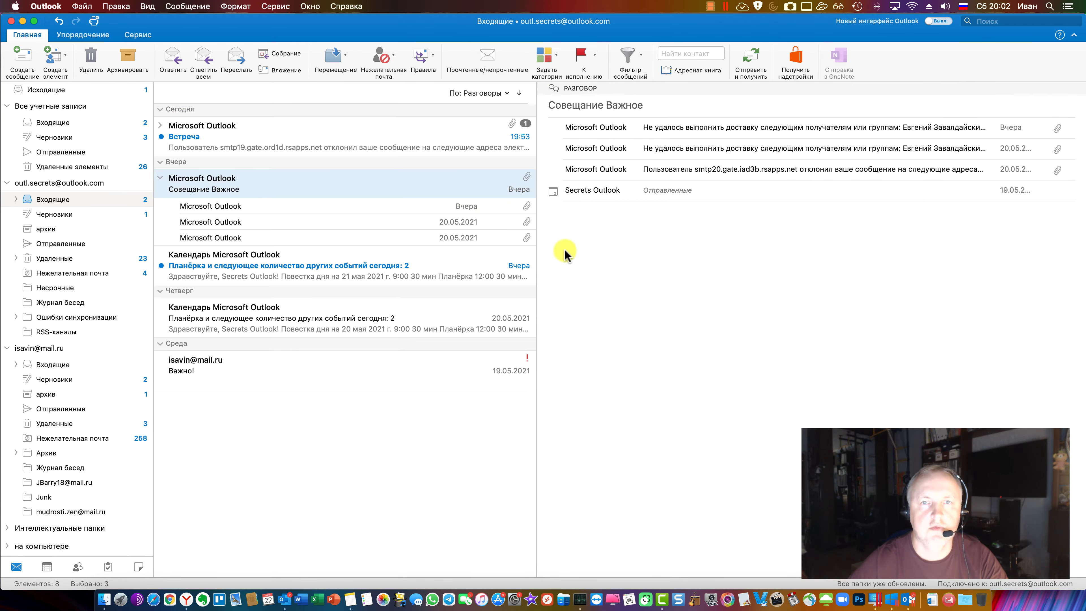
pyautogui.click(596, 56)
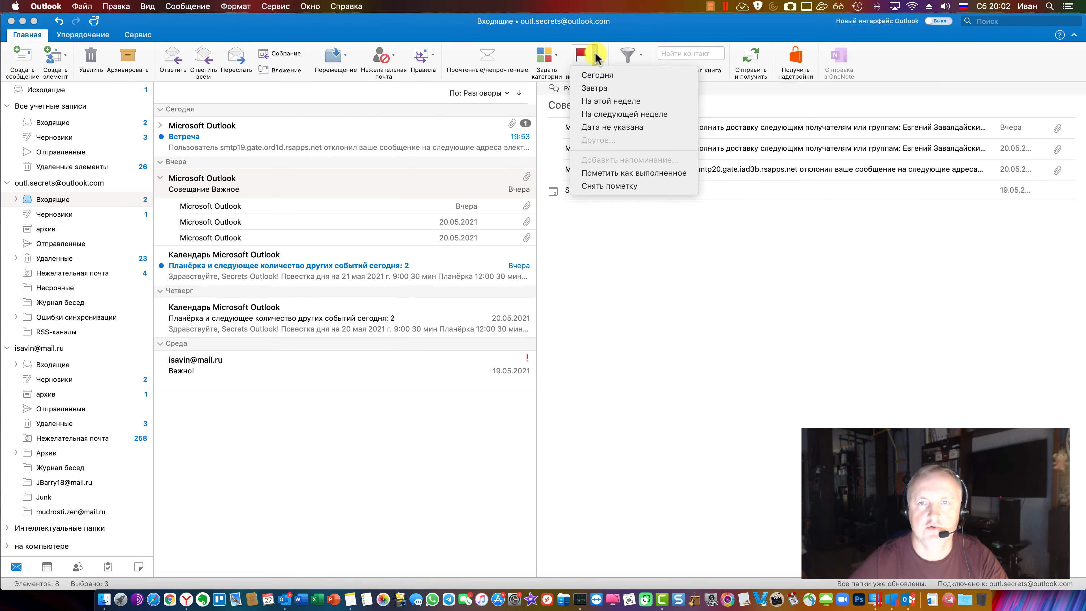
pyautogui.click(596, 55)
pyautogui.click(368, 314)
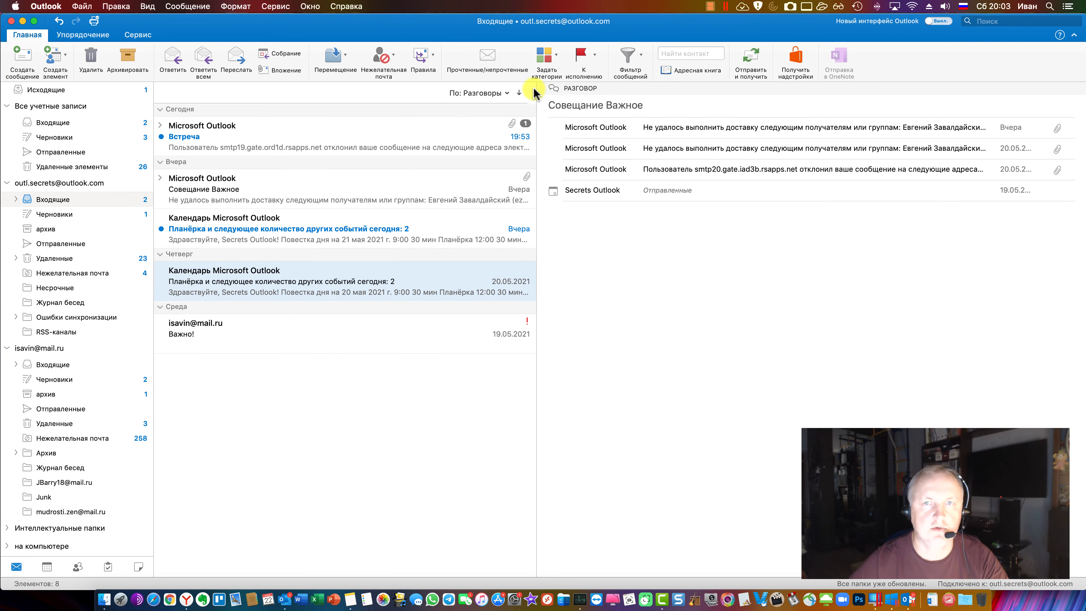
pyautogui.click(596, 55)
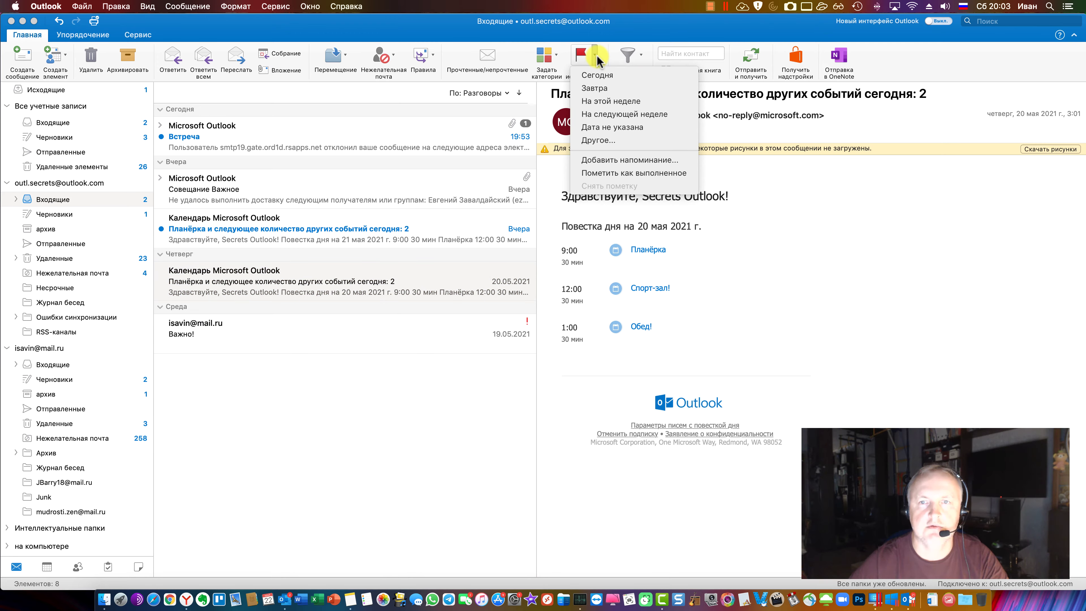
pyautogui.click(675, 260)
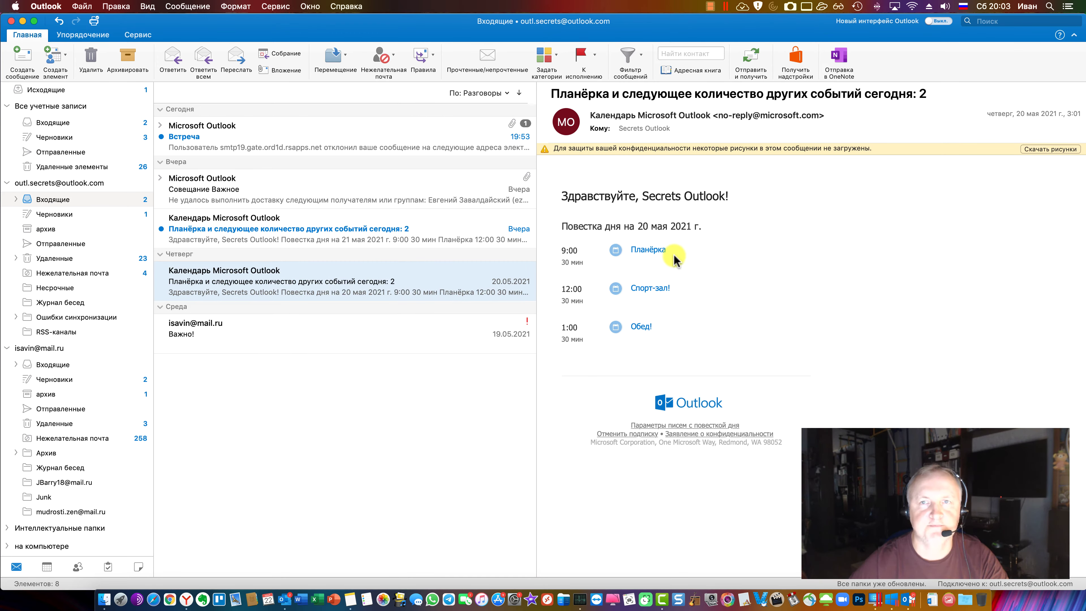
# Scroll through the article list in the browser, then return to Outlook
pyautogui.click(187, 599)
pyautogui.scroll(-2, 499, 422)
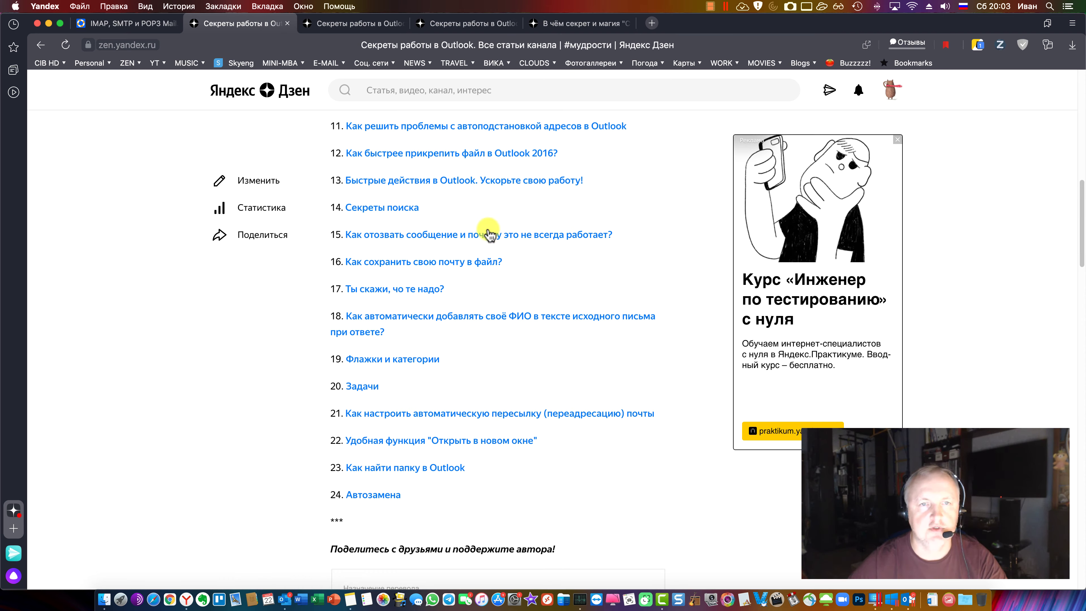
pyautogui.scroll(-2, 488, 235)
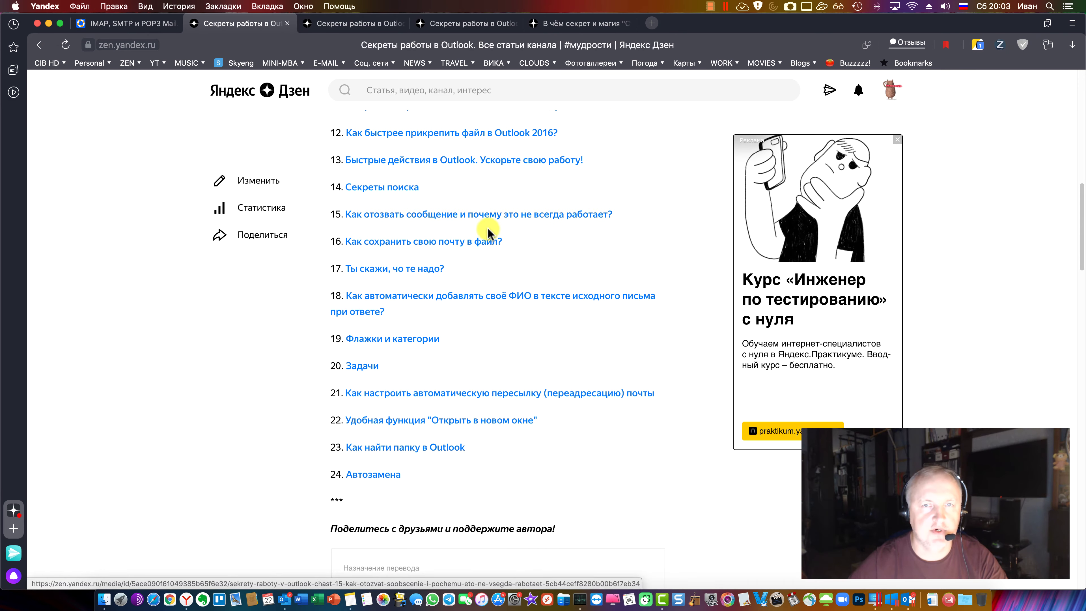
pyautogui.scroll(-1, 488, 235)
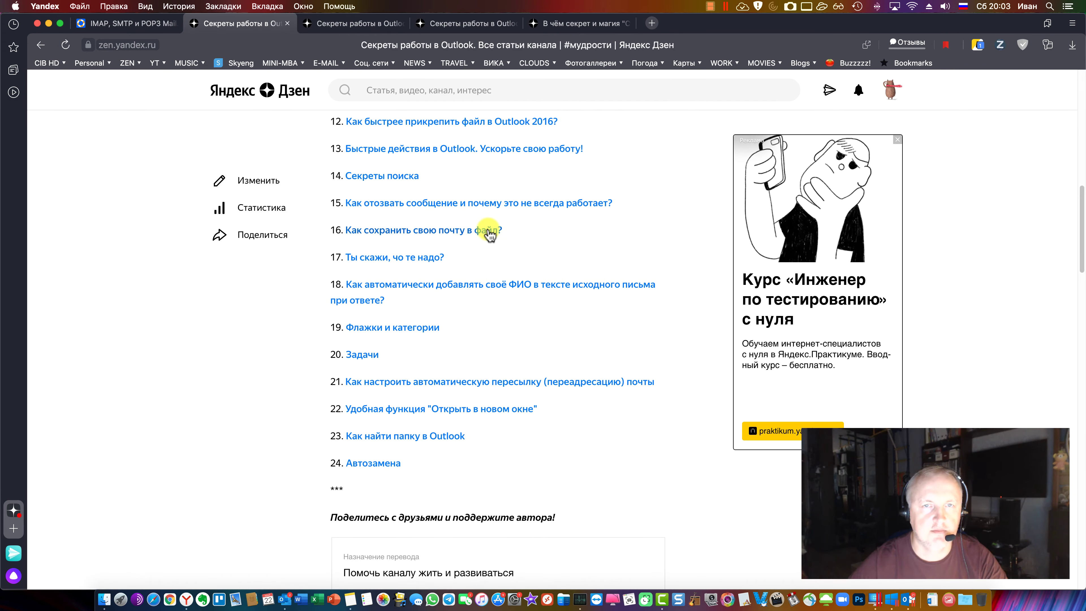
pyautogui.click(278, 590)
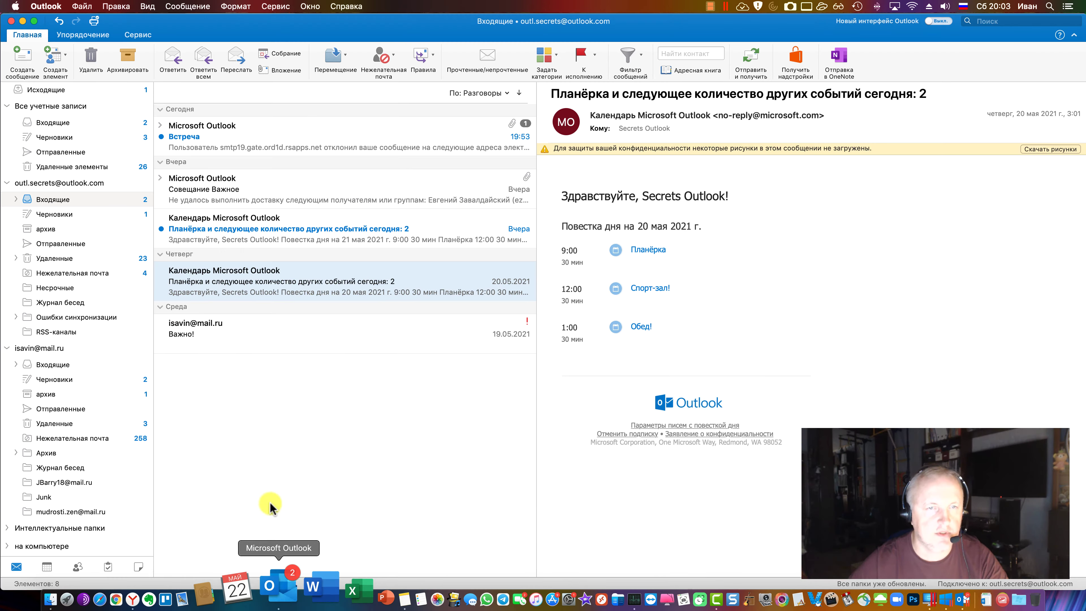
# Start a new email and open Вложить файл, closing the chooser without attaching
pyautogui.click(22, 60)
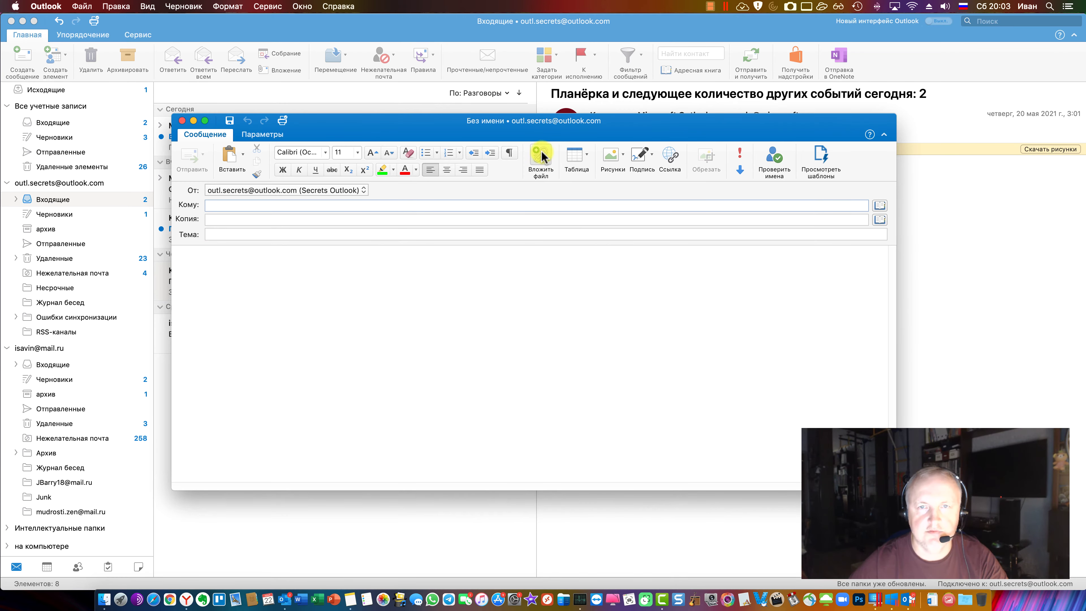
pyautogui.click(541, 157)
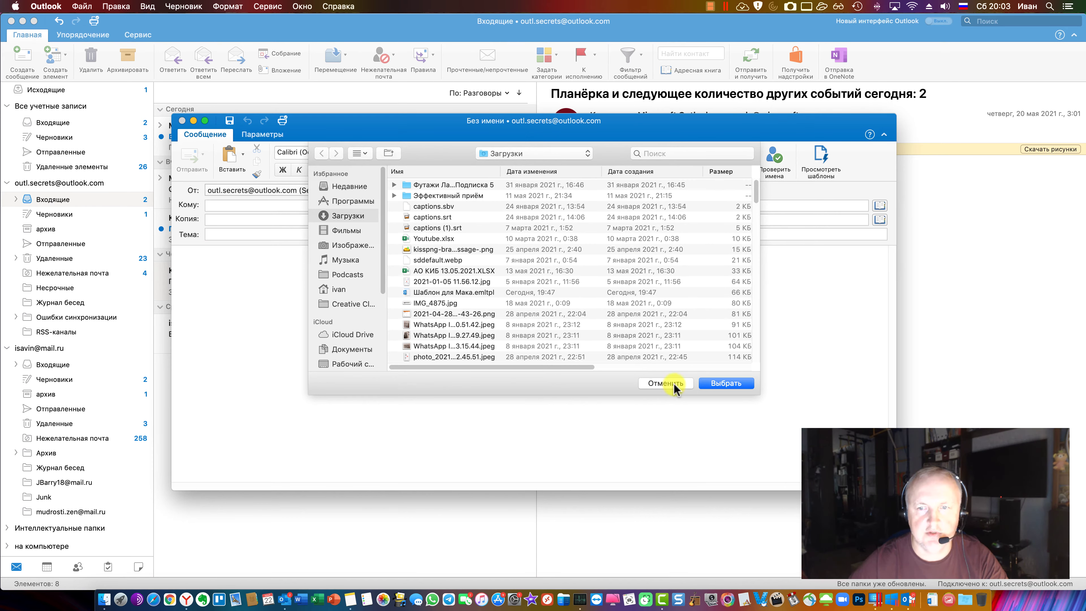
pyautogui.click(666, 383)
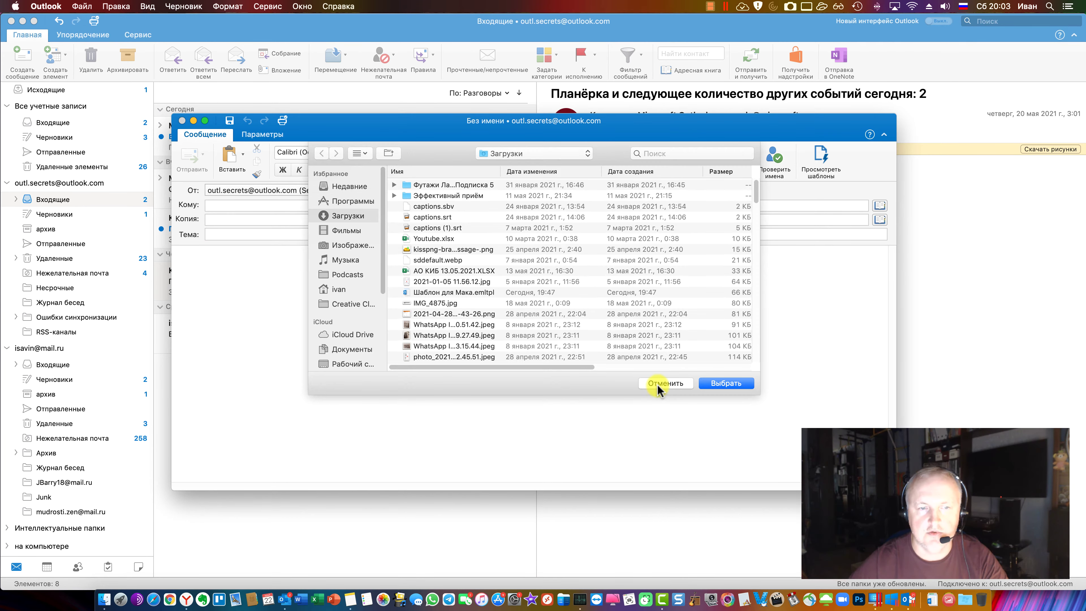
pyautogui.click(657, 383)
# Drag an image from Finder's Downloads into the message body, delete it, and minimize Downloads
pyautogui.click(104, 599)
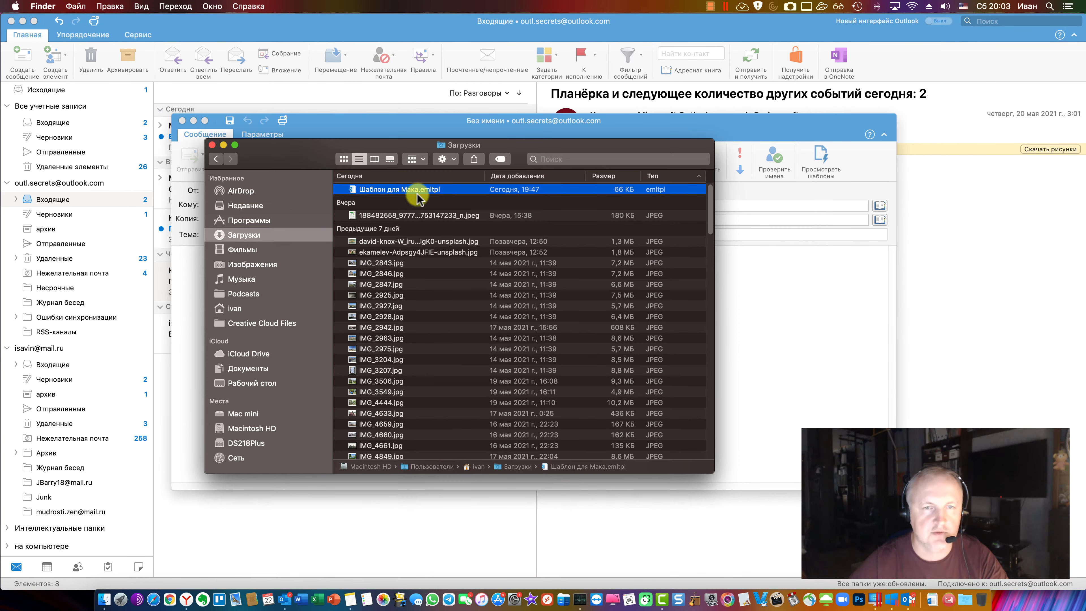
pyautogui.moveTo(303, 151); pyautogui.dragTo(763, 169)
pyautogui.moveTo(658, 293); pyautogui.dragTo(501, 291)
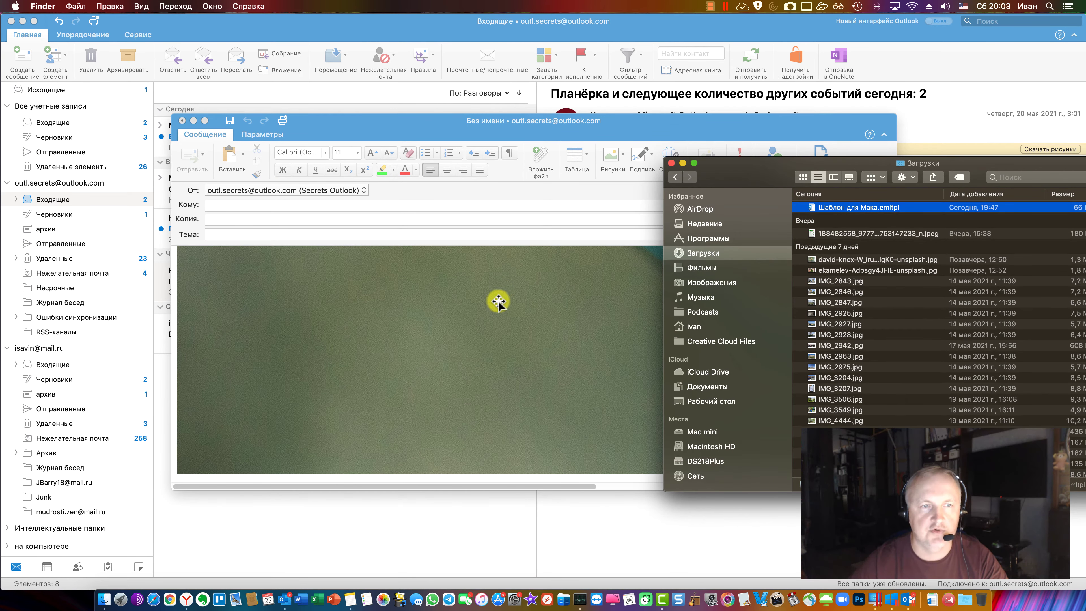
pyautogui.click(586, 346)
pyautogui.press('Delete')
pyautogui.moveTo(946, 163); pyautogui.dragTo(555, 163)
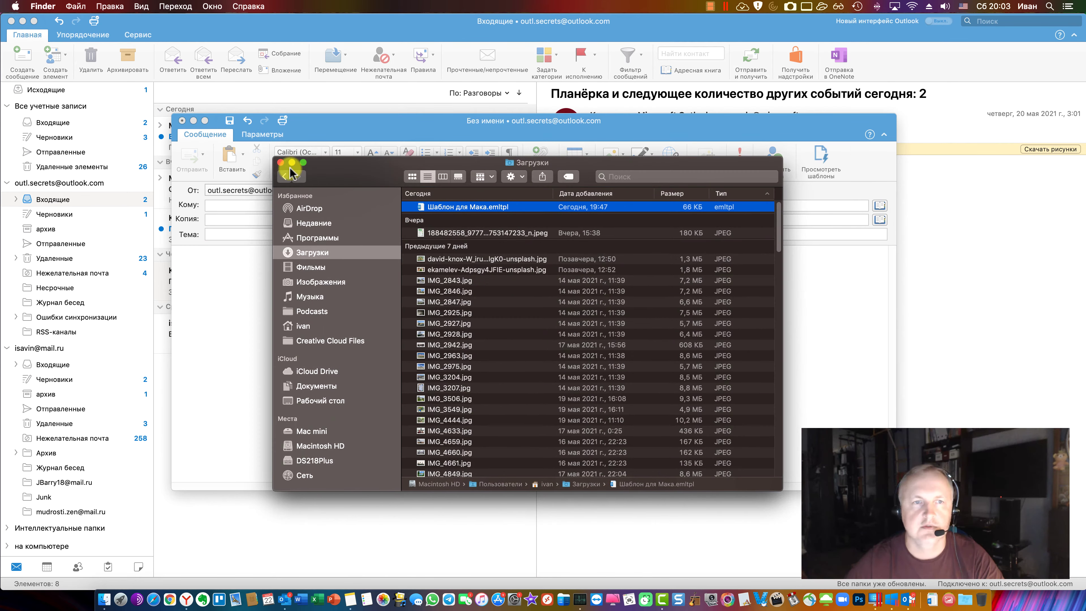
pyautogui.click(291, 163)
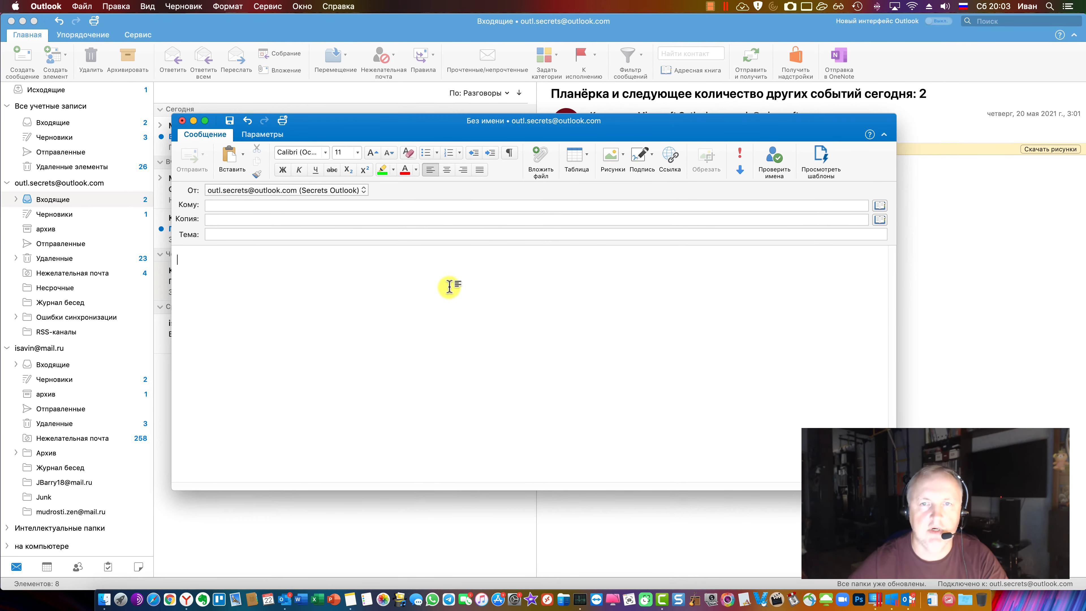
# Attach Youtube.xlsx, then remove it with Удалить
pyautogui.click(542, 162)
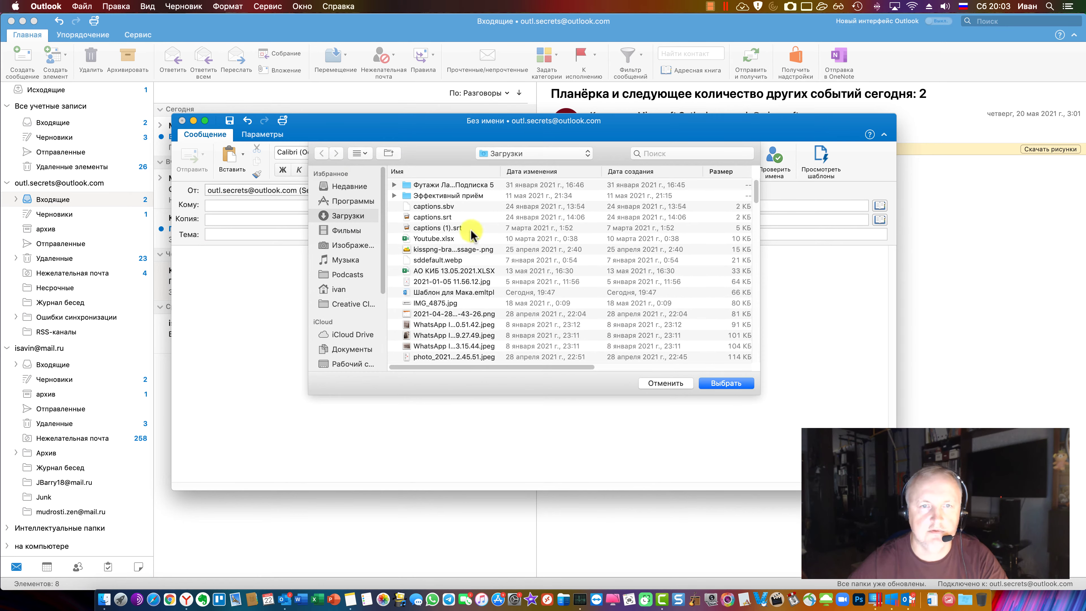
pyautogui.doubleClick(445, 239)
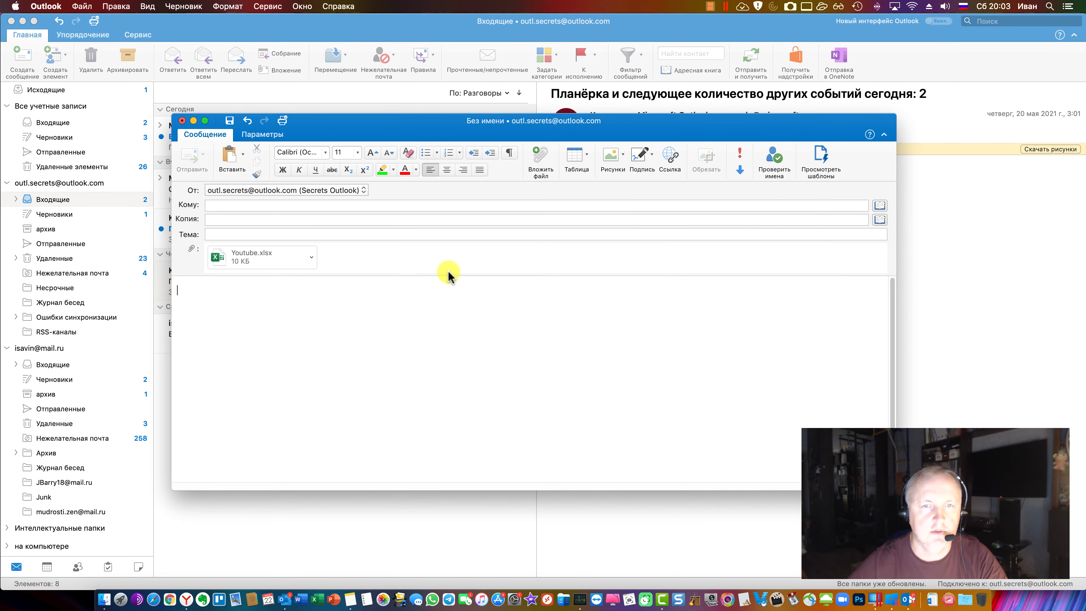
pyautogui.click(316, 258)
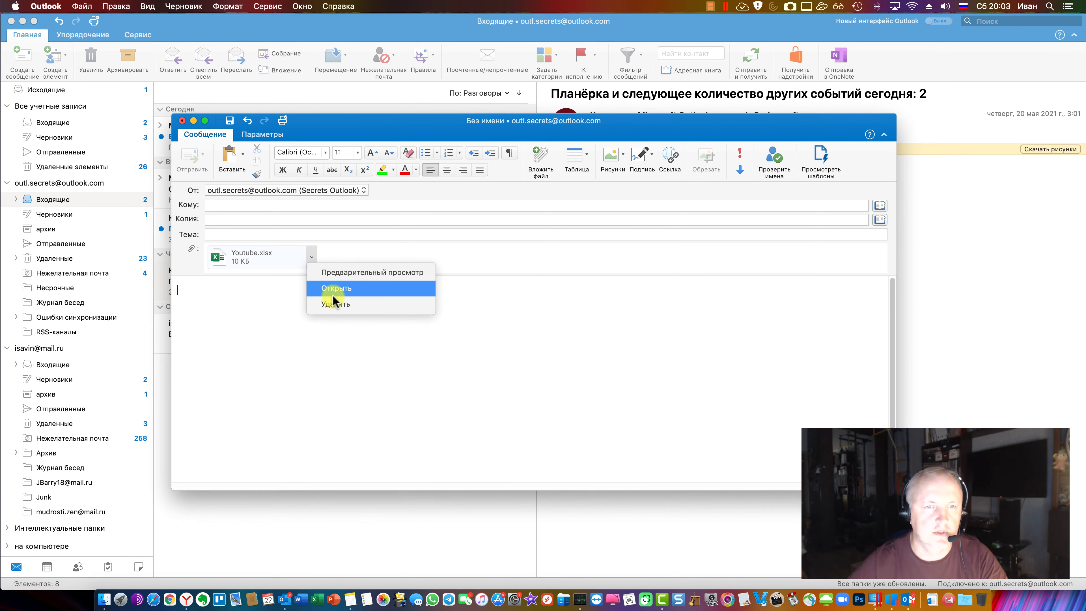
pyautogui.click(336, 306)
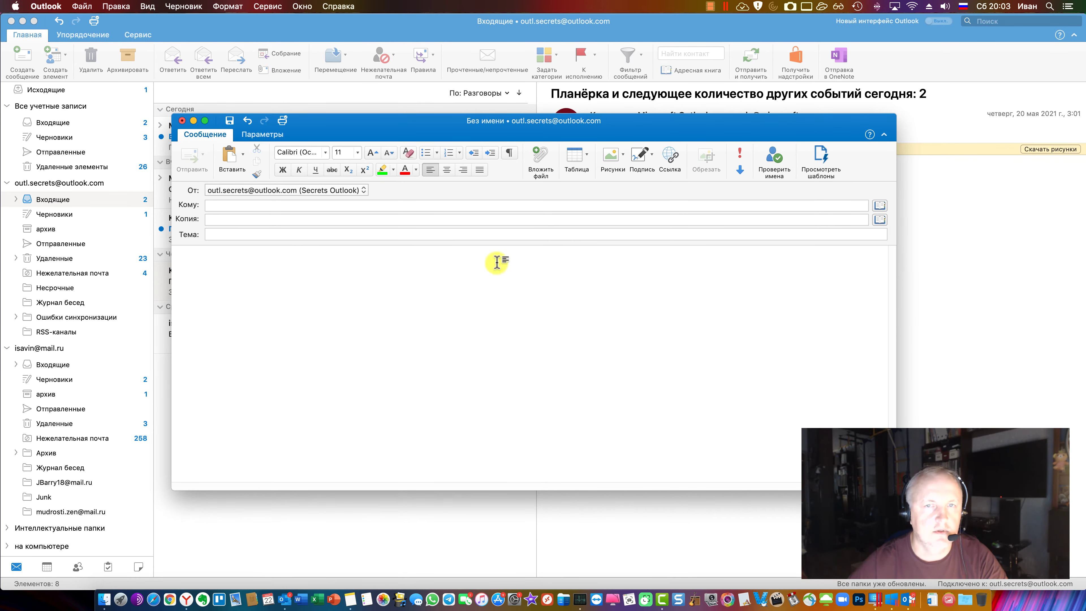
# In Windows Outlook, start a new message with IMG_0561.jpg attached from recent files, then return to the Mac
pyautogui.click(909, 600)
pyautogui.click(50, 88)
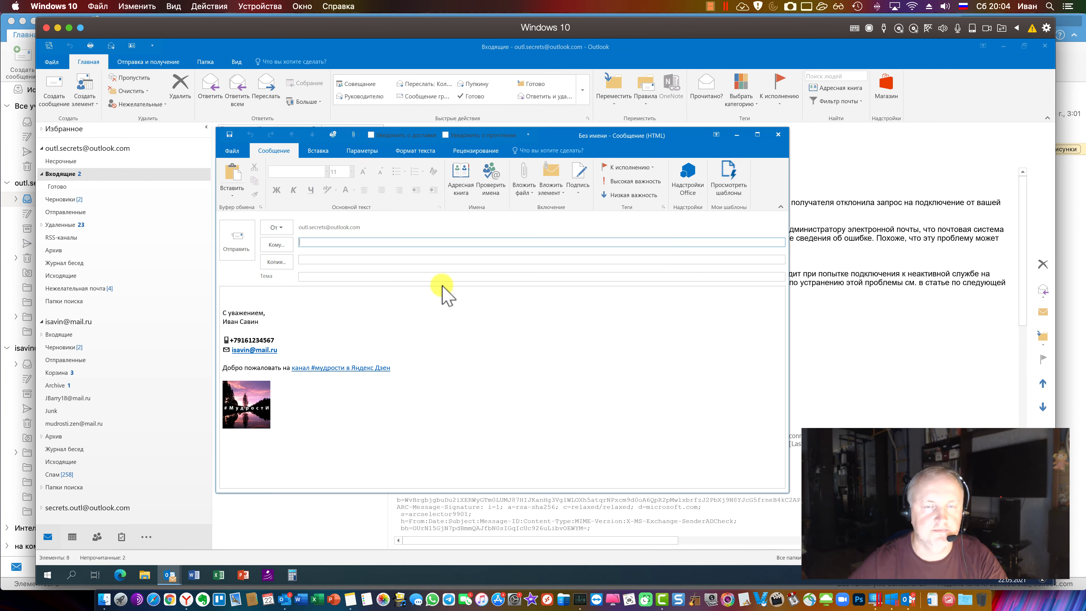
pyautogui.click(322, 305)
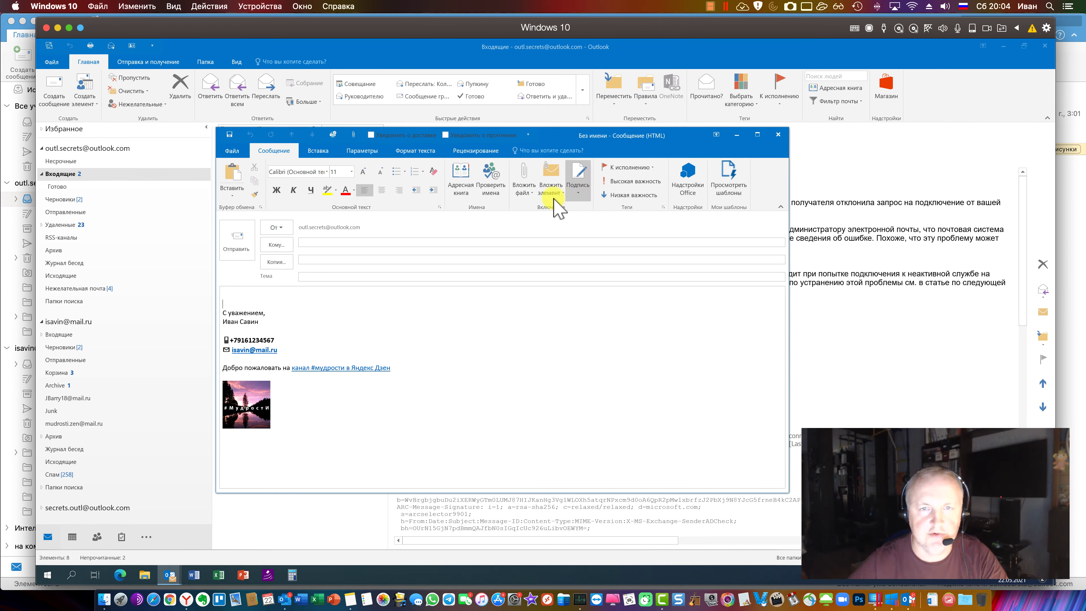
pyautogui.click(530, 192)
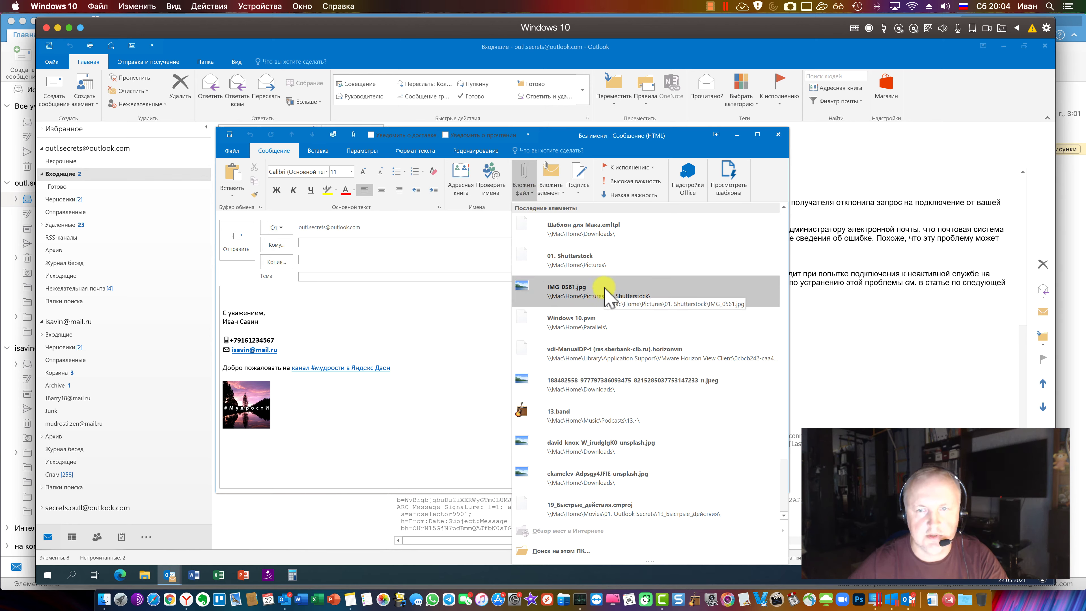
pyautogui.click(605, 298)
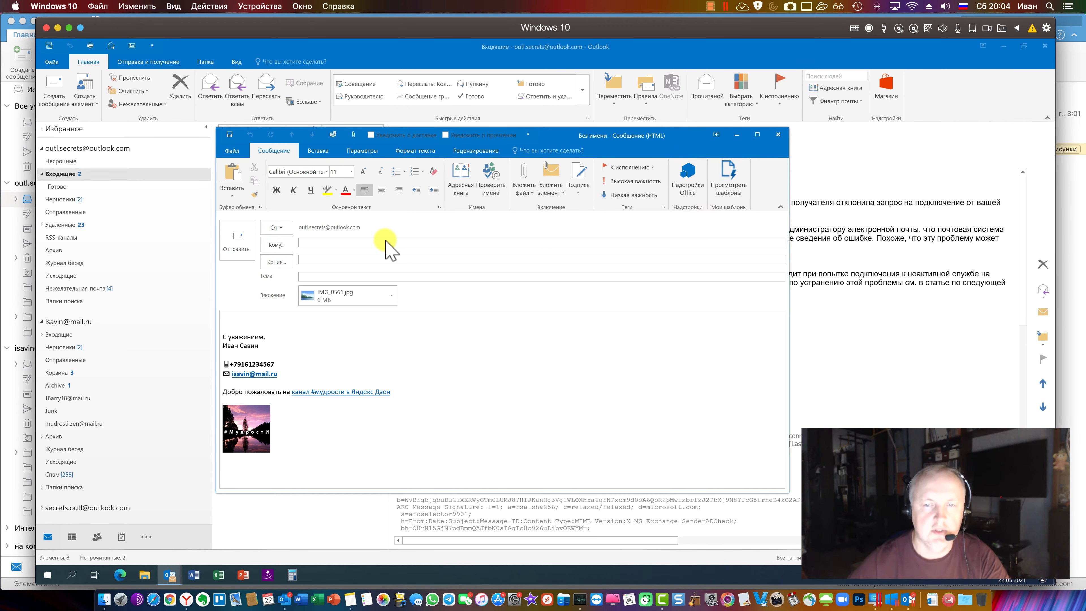
pyautogui.click(285, 599)
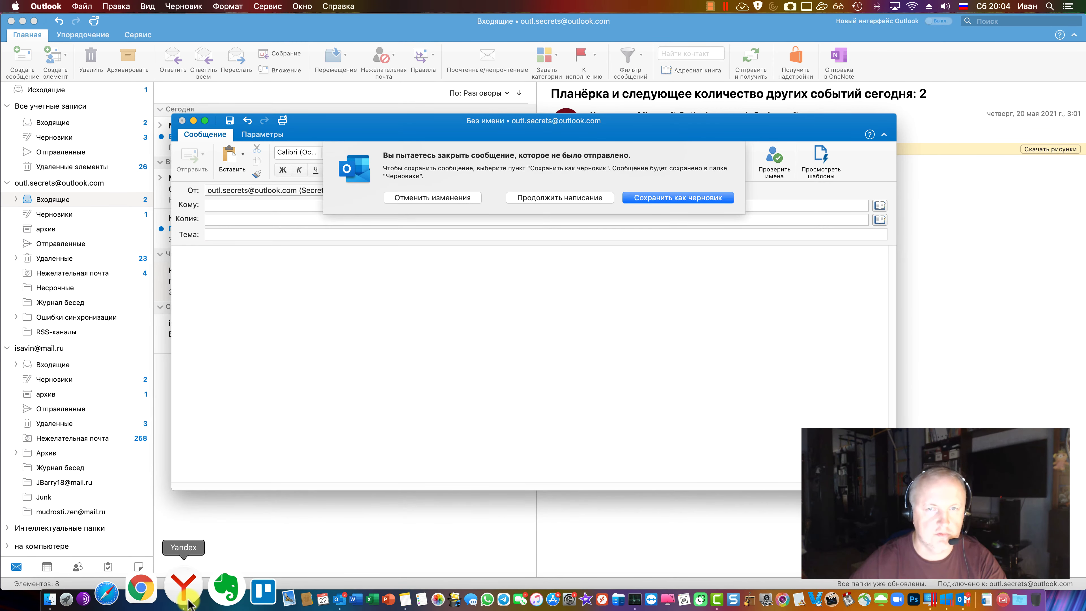
# Answer the unsent-message prompt and return to the Outlook.com Inbox
pyautogui.click(455, 196)
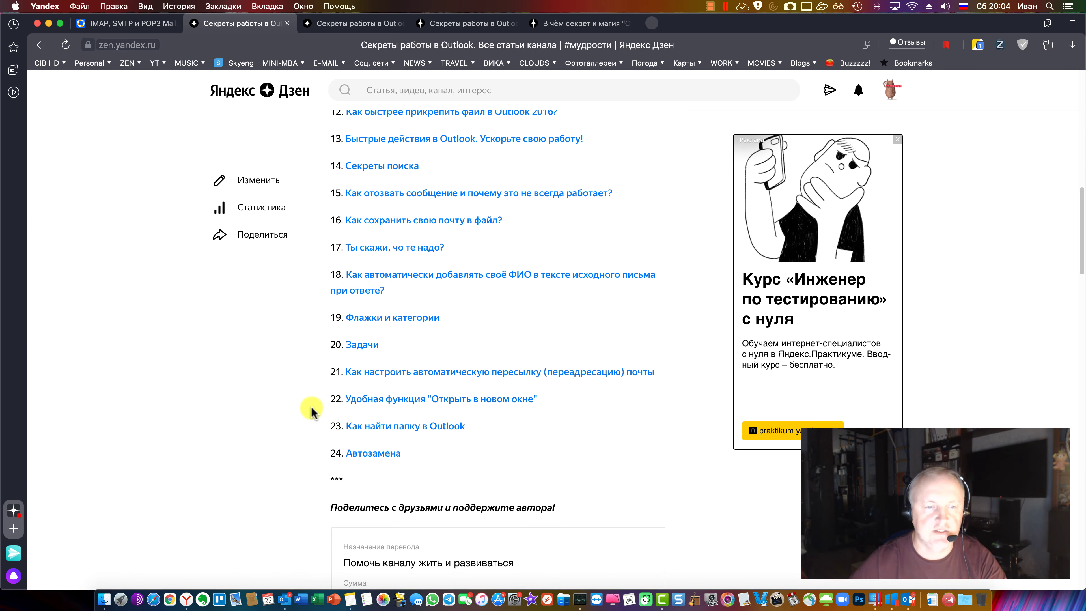
pyautogui.click(282, 601)
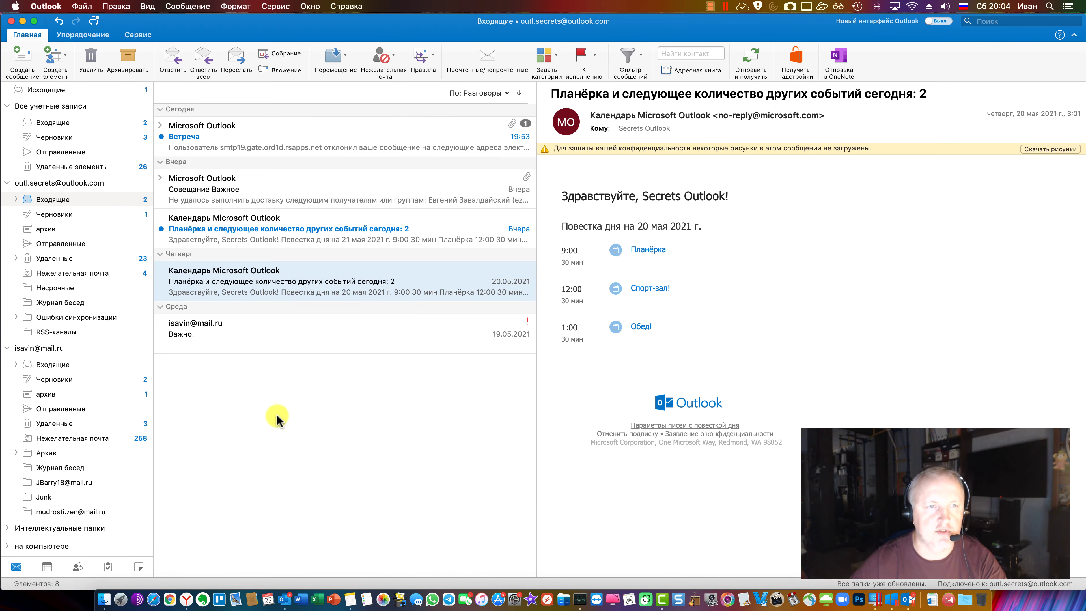
pyautogui.click(53, 201)
# Search for the Yandex Zen sender, clear it, then open the Attachments filter options in a new search
pyautogui.click(984, 21)
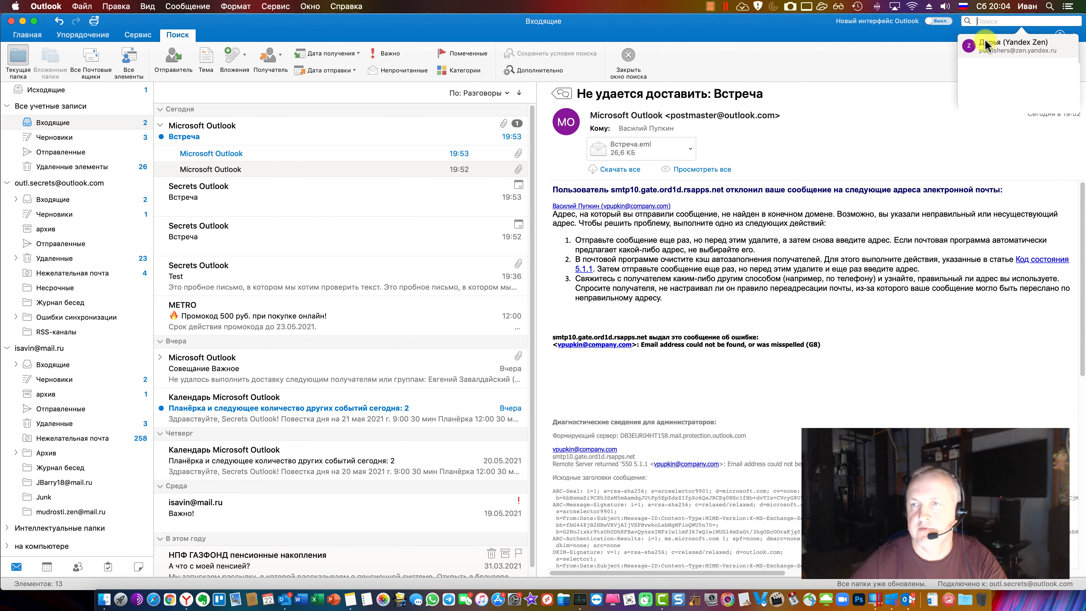
pyautogui.click(985, 42)
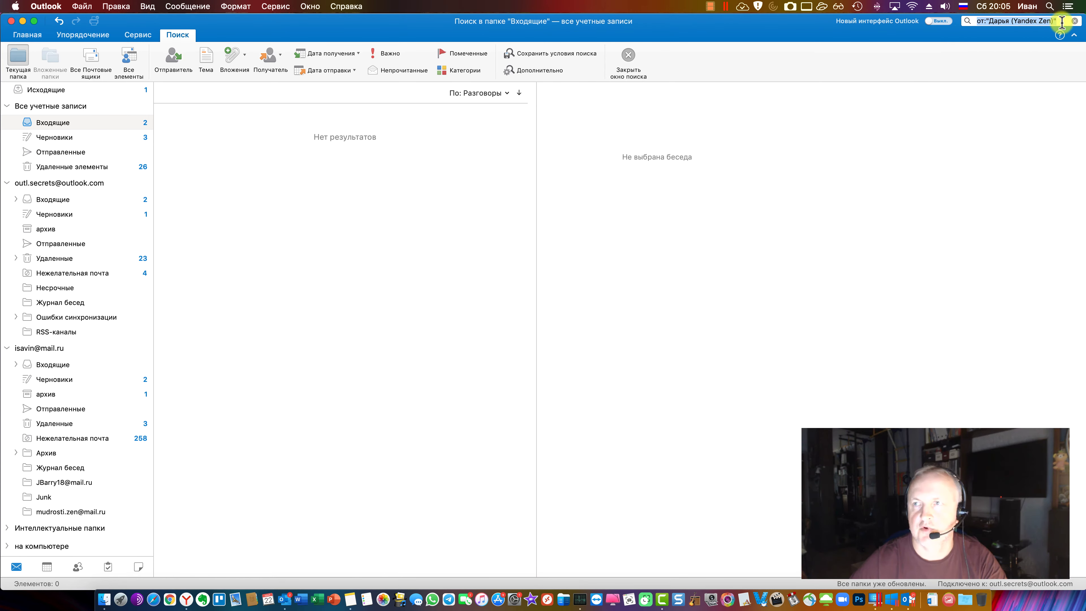
pyautogui.press('BackSpace')
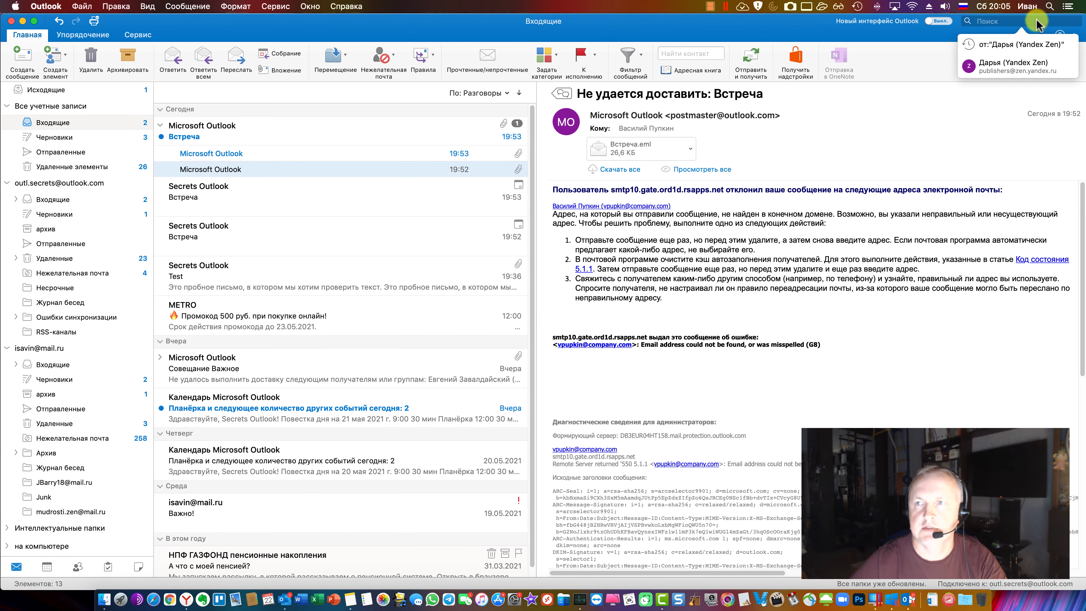
pyautogui.click(997, 22)
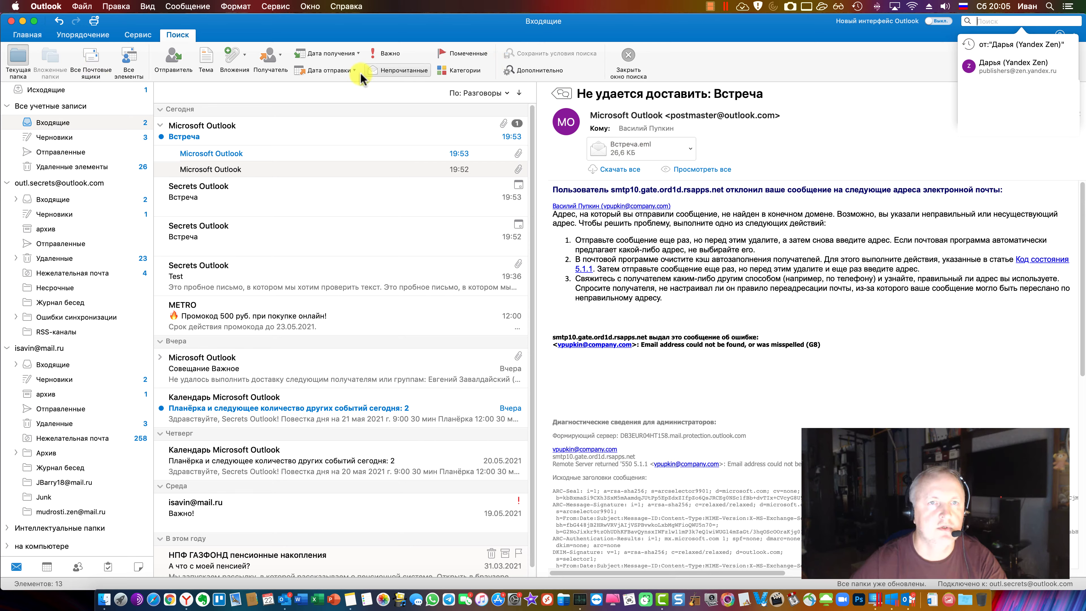
pyautogui.click(235, 57)
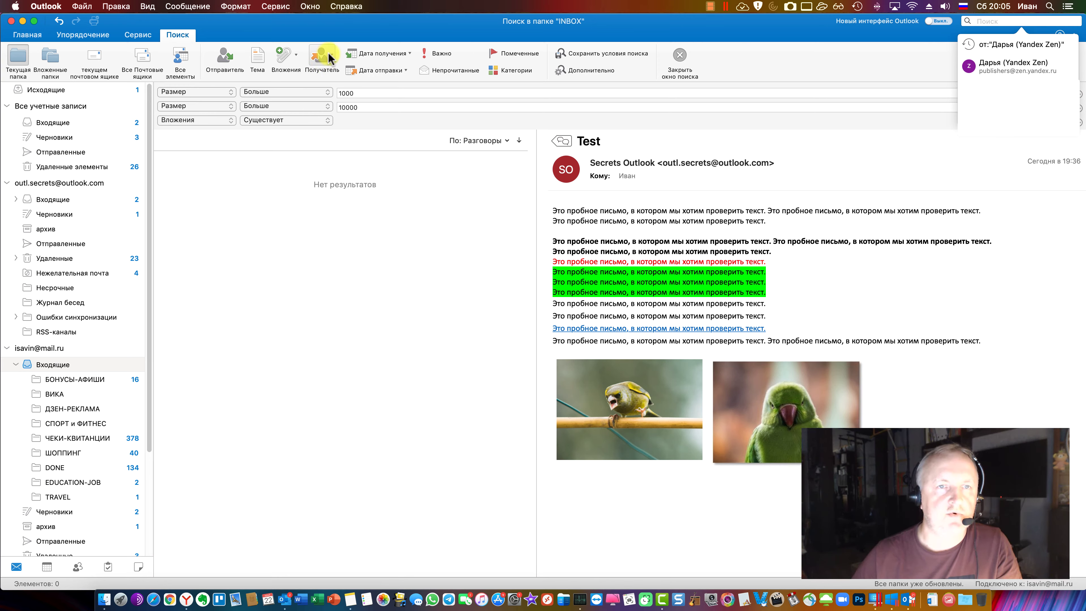
# Check the recipient filter, then toggle Advanced criteria and add and remove criterion rows
pyautogui.click(329, 57)
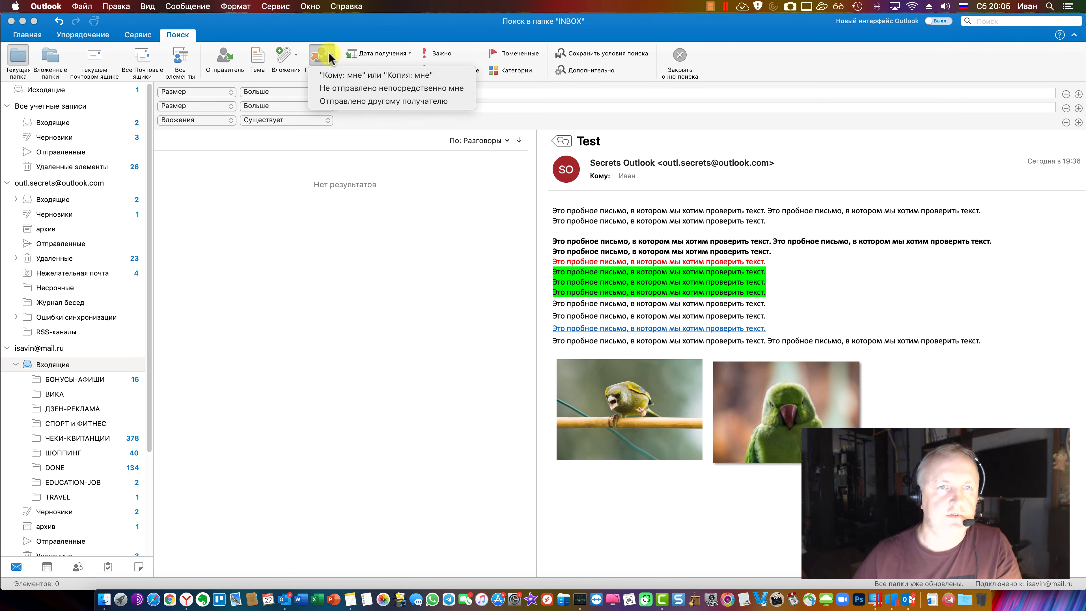
pyautogui.click(322, 57)
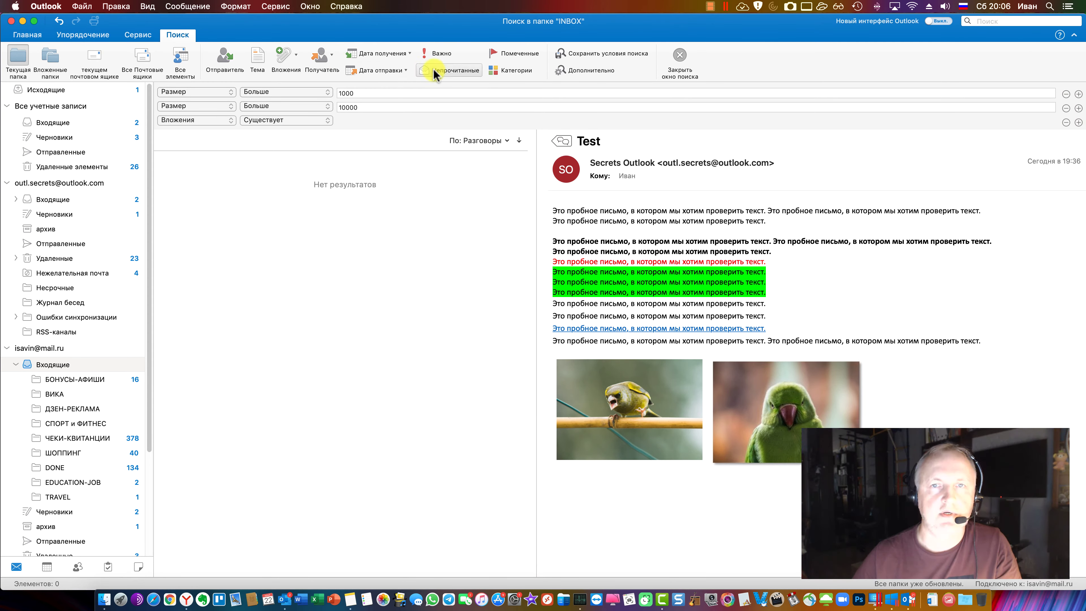
pyautogui.click(609, 72)
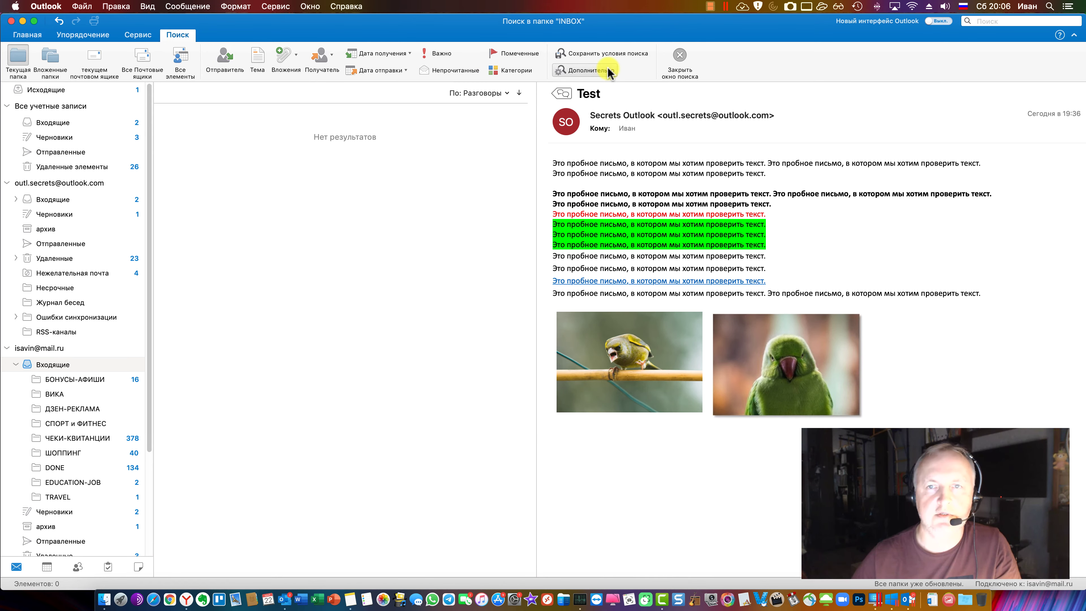
pyautogui.click(609, 72)
pyautogui.click(1078, 94)
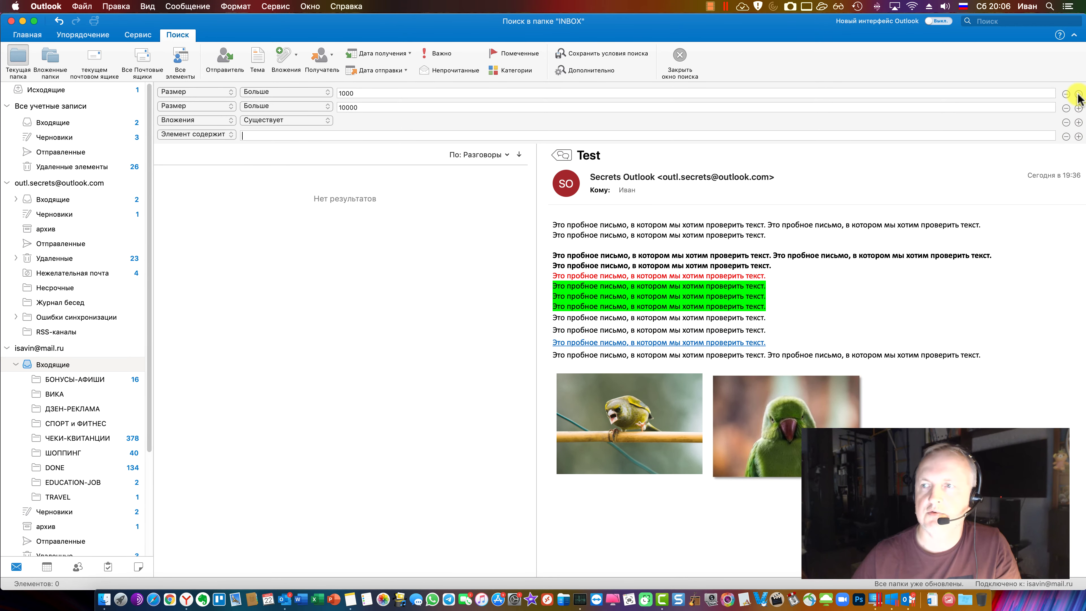
pyautogui.click(1078, 95)
pyautogui.click(1067, 94)
pyautogui.click(1066, 95)
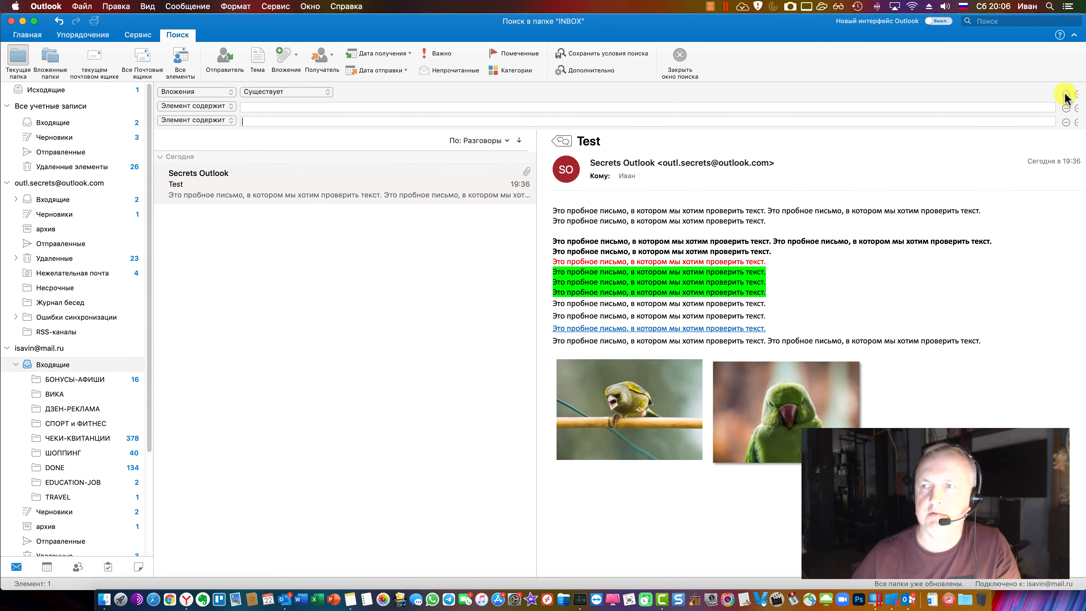
pyautogui.click(1066, 94)
pyautogui.click(1066, 94)
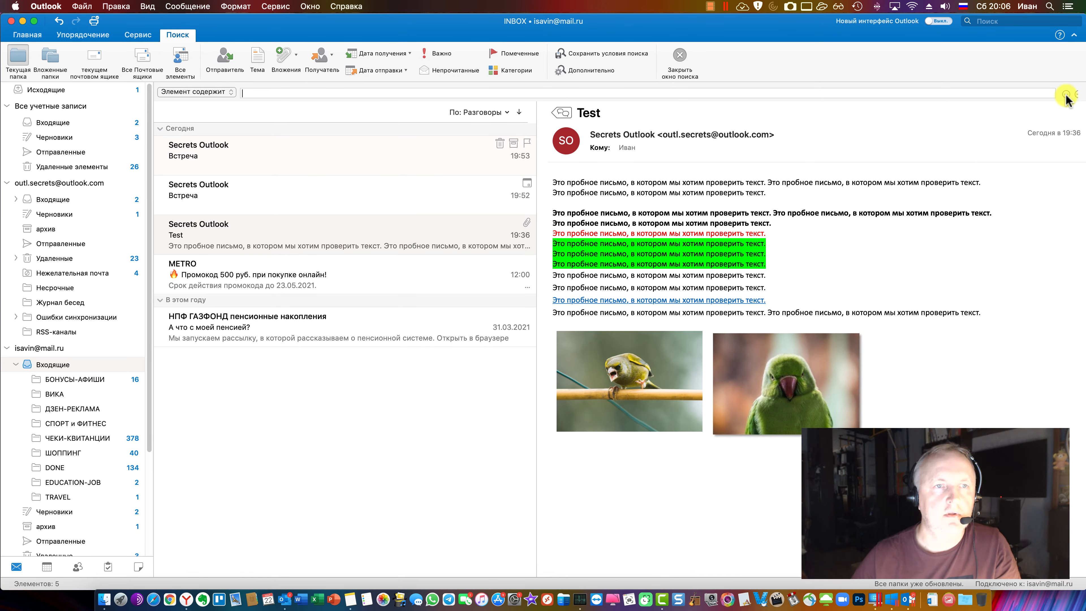
pyautogui.click(587, 71)
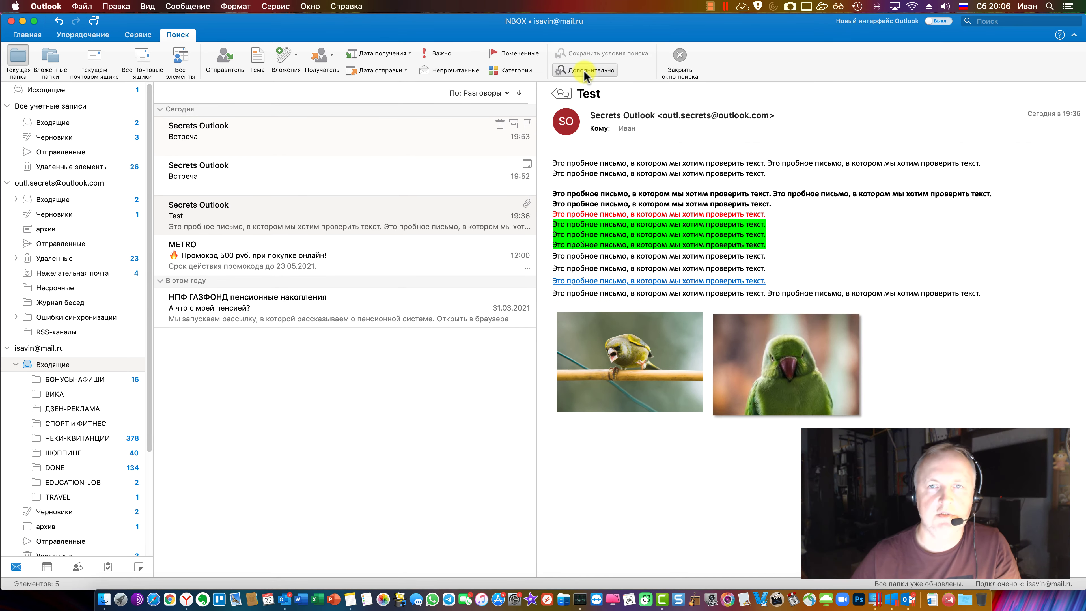
# Set the first search criterion to filter by sender
pyautogui.click(227, 92)
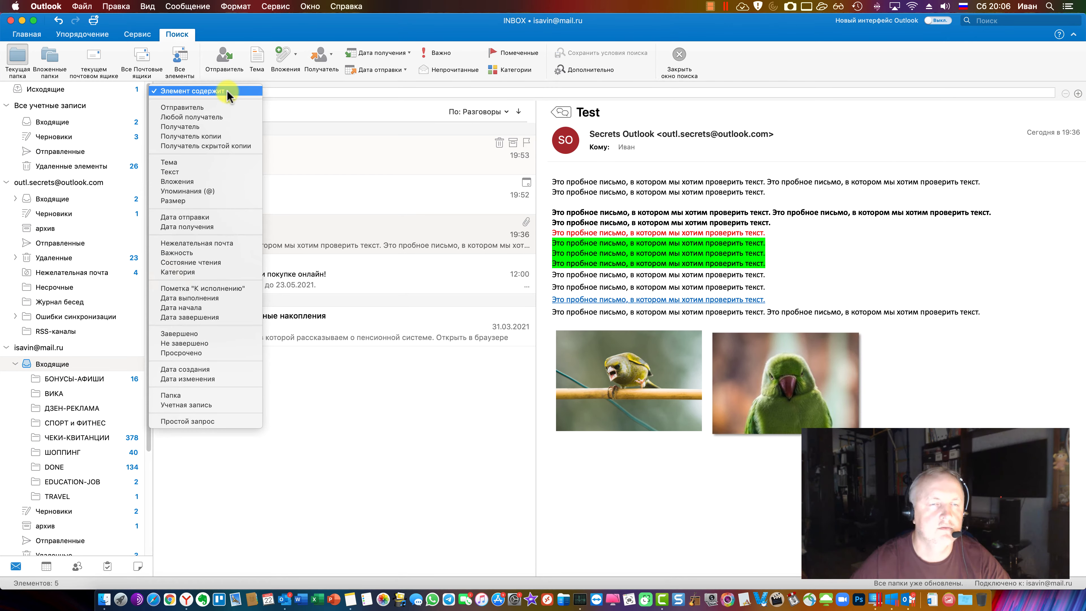
pyautogui.click(306, 92)
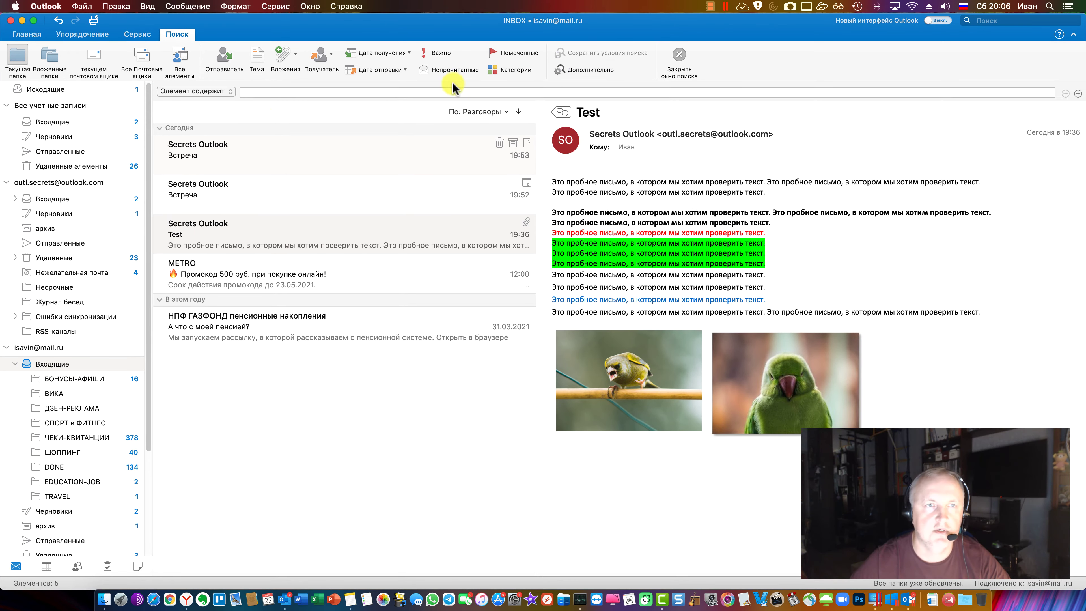
pyautogui.click(220, 91)
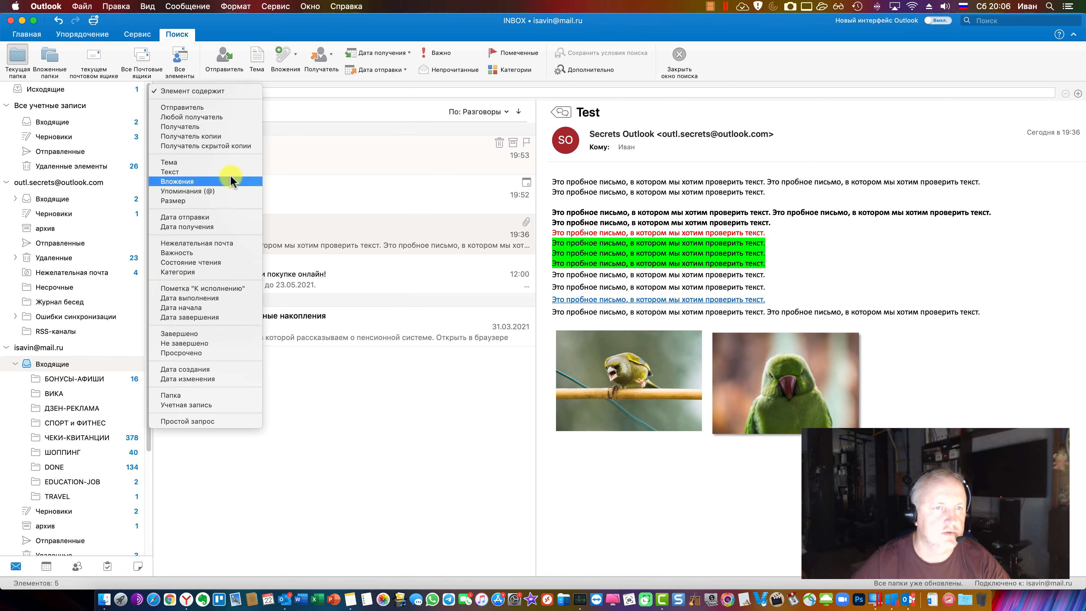
pyautogui.click(226, 217)
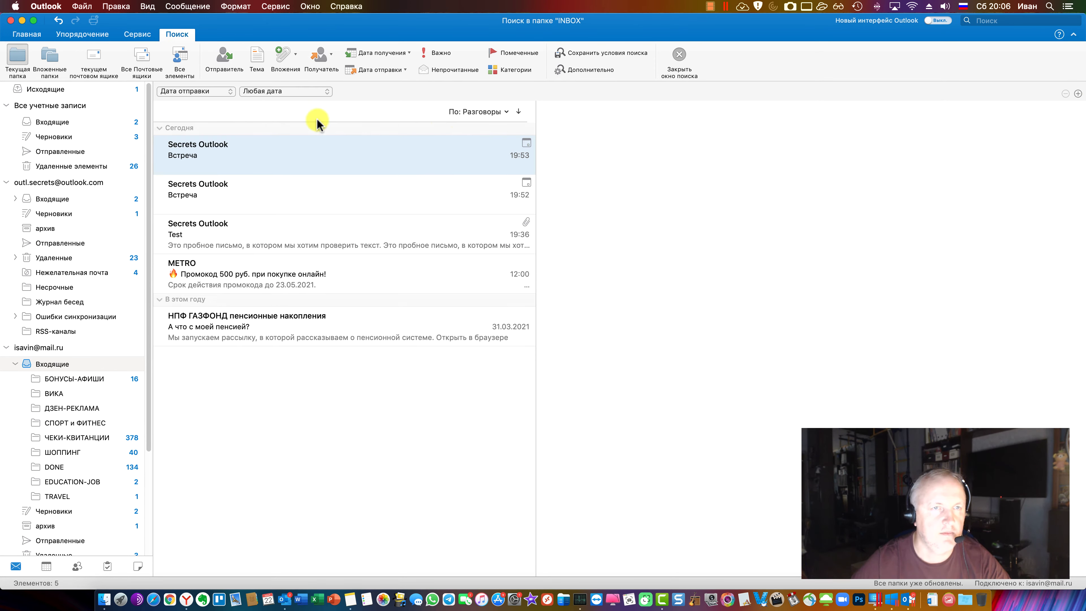
pyautogui.click(560, 69)
pyautogui.click(560, 70)
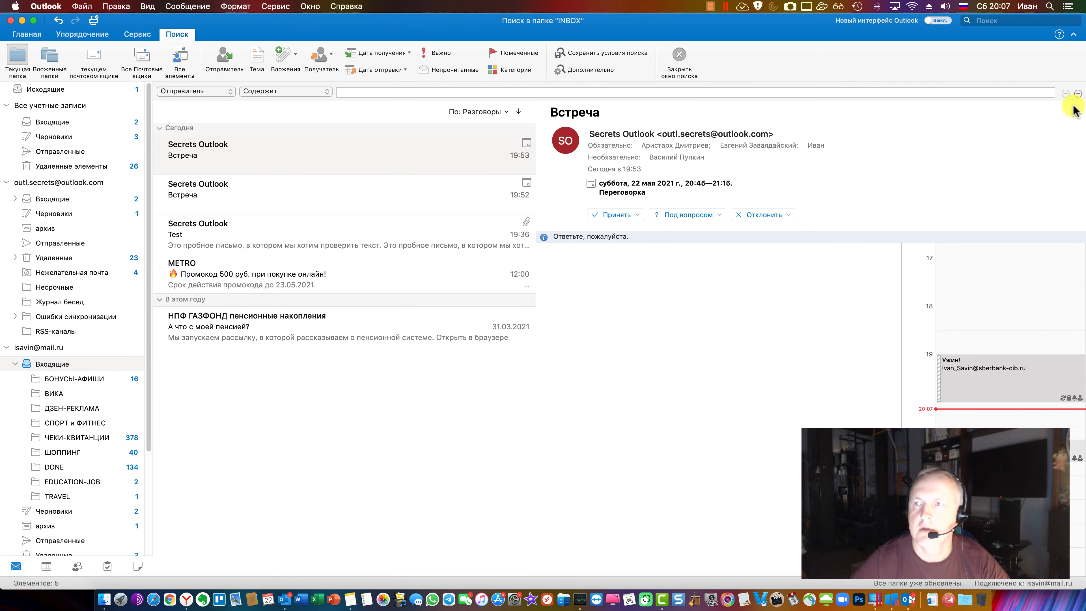
# Add a Subject criterion and an Importance equals High criterion
pyautogui.click(1078, 94)
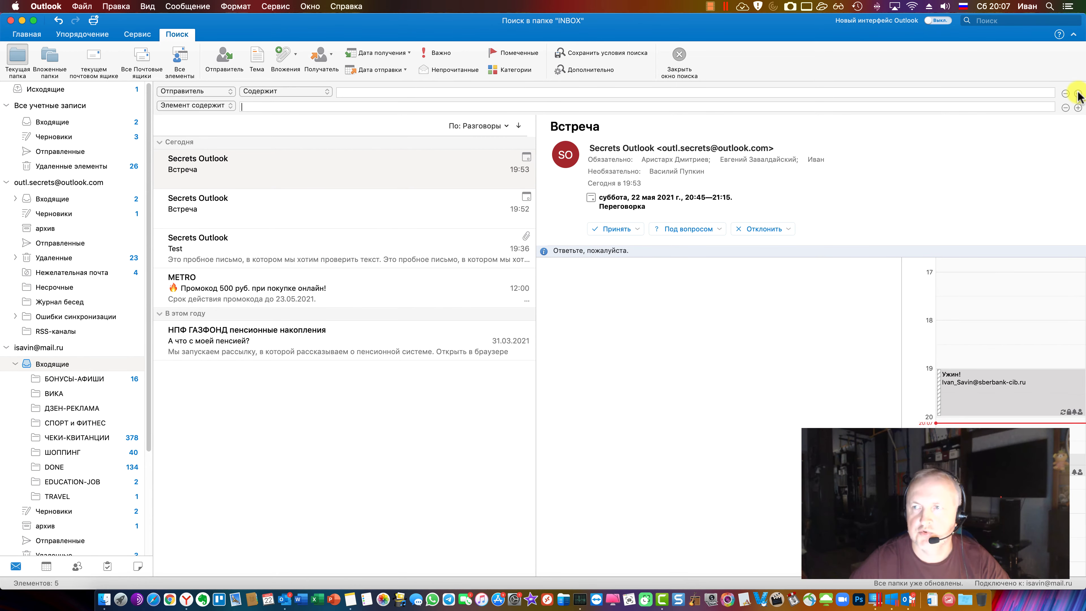
pyautogui.click(224, 103)
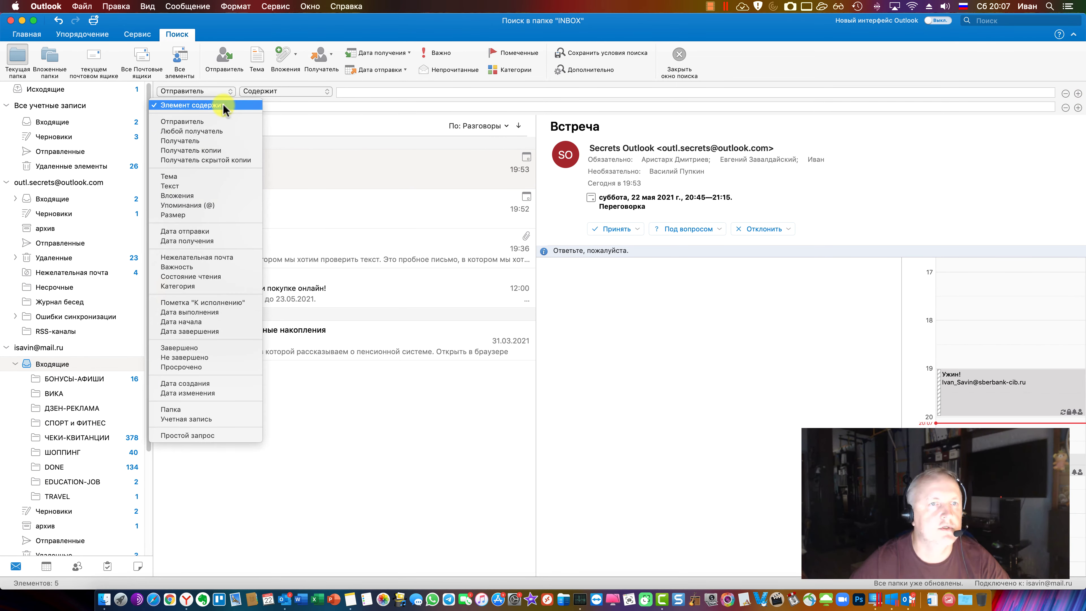
pyautogui.click(224, 159)
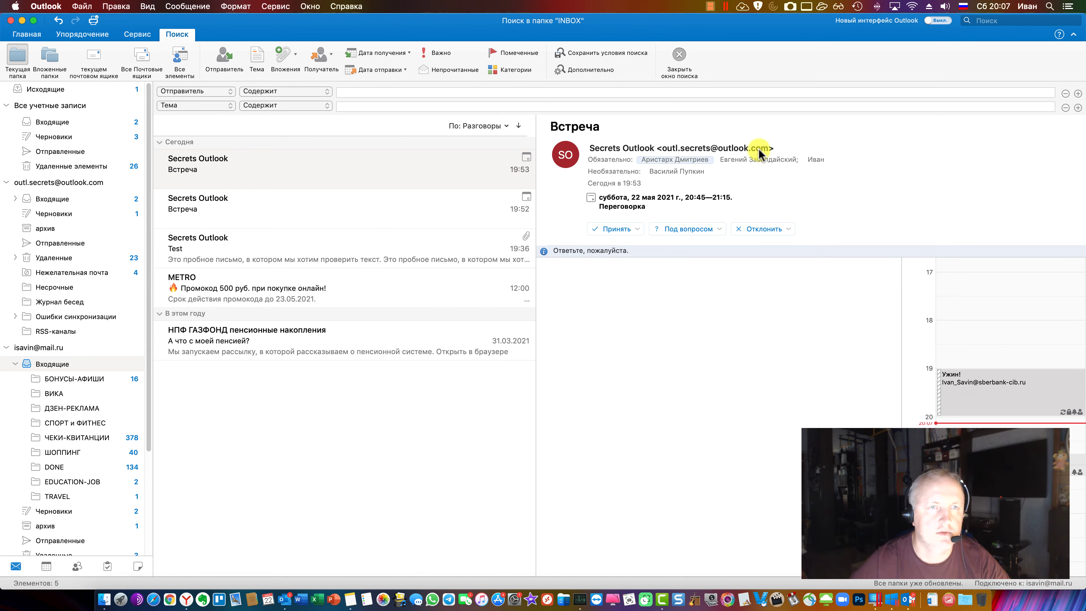
pyautogui.click(1078, 108)
pyautogui.click(198, 119)
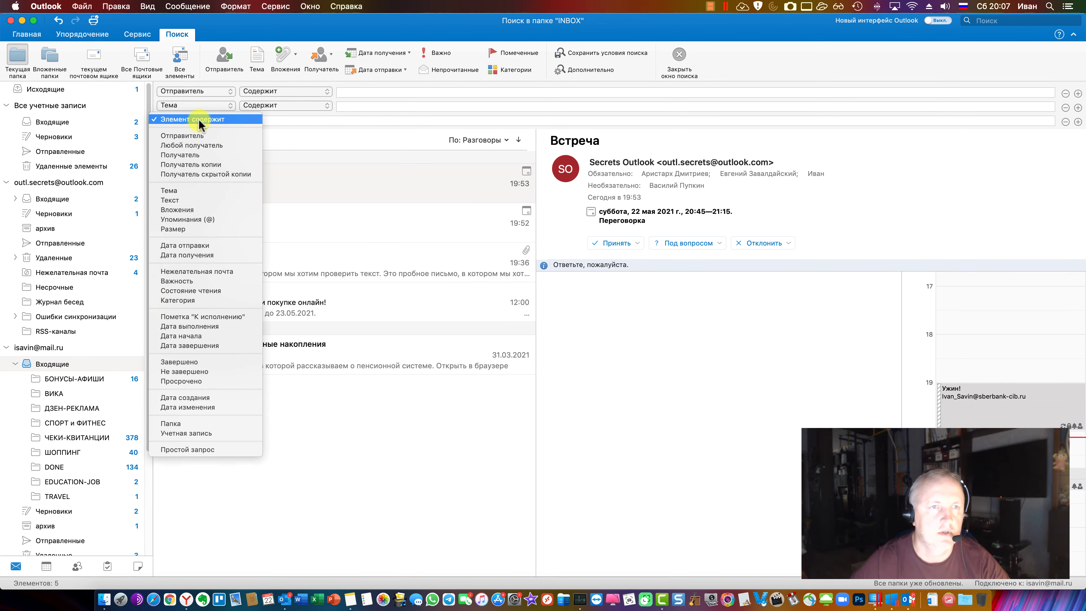
pyautogui.click(229, 281)
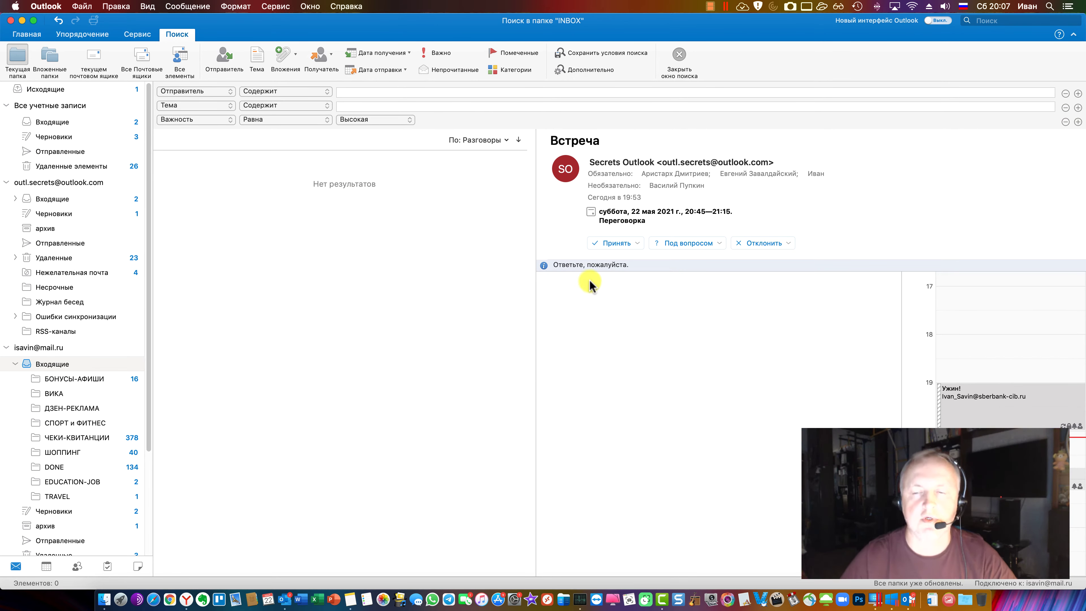
# In Windows Outlook, close the unfinished new message without saving it
pyautogui.click(910, 601)
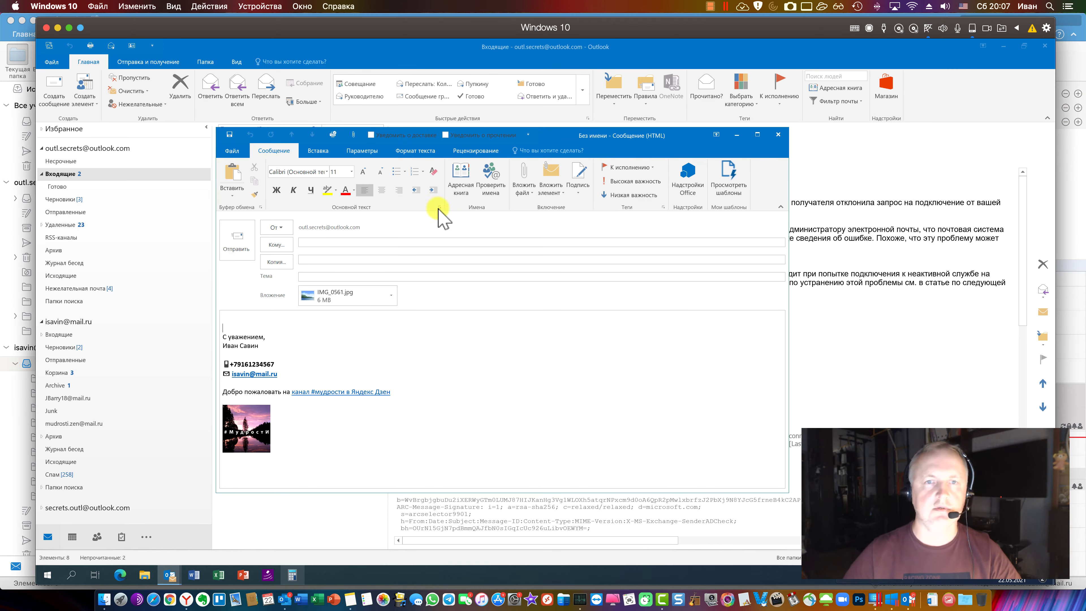
pyautogui.click(778, 134)
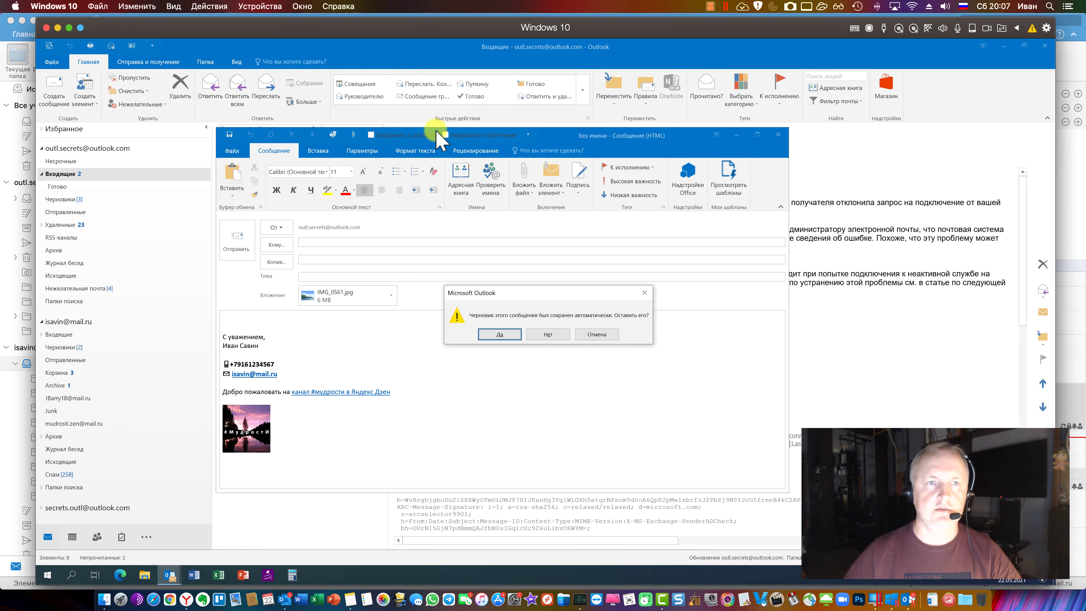
pyautogui.click(553, 336)
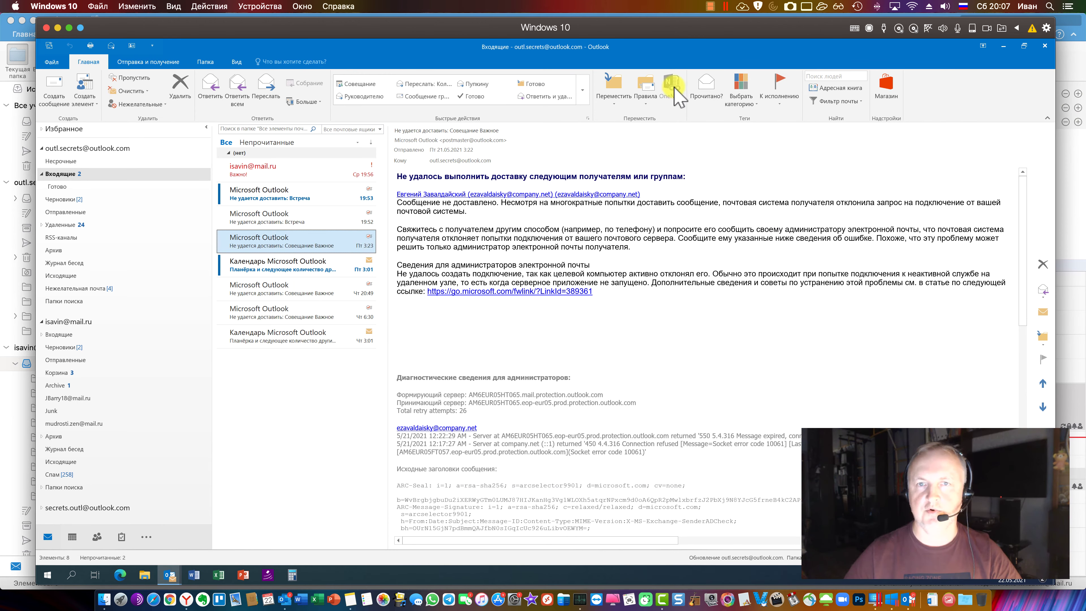
# Add Sent and From filters to the Windows Inbox search, remove both, then return to the Mac
pyautogui.click(308, 129)
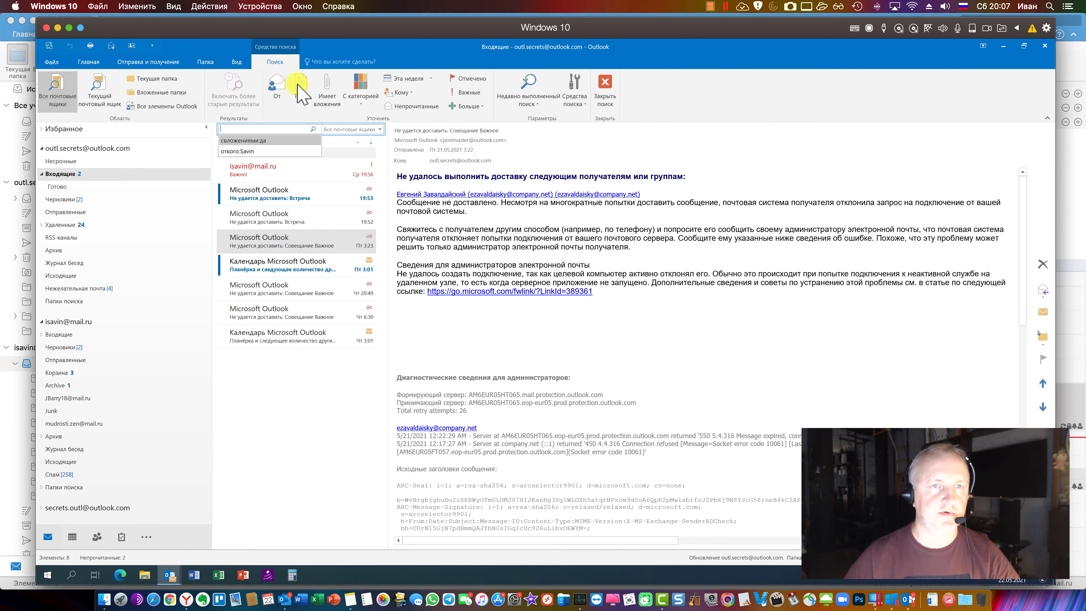
pyautogui.click(466, 107)
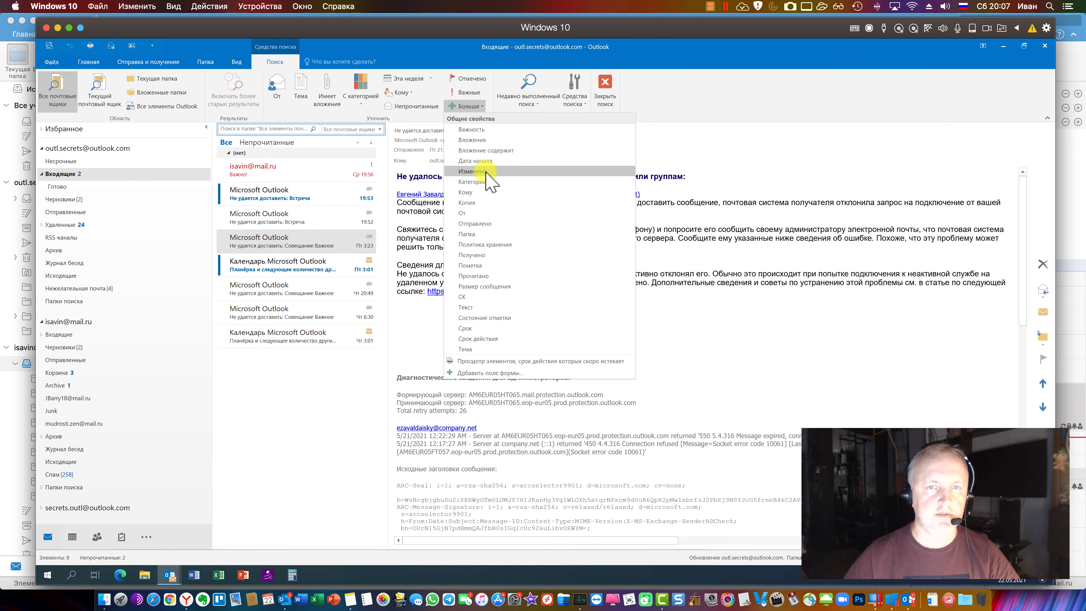
pyautogui.click(485, 223)
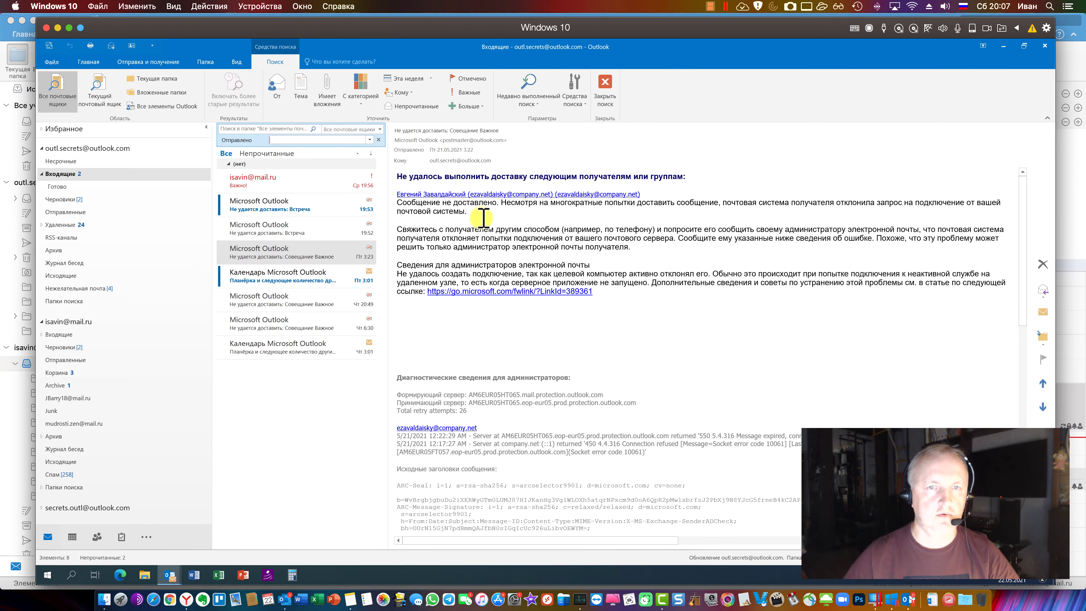
pyautogui.click(467, 106)
pyautogui.click(472, 213)
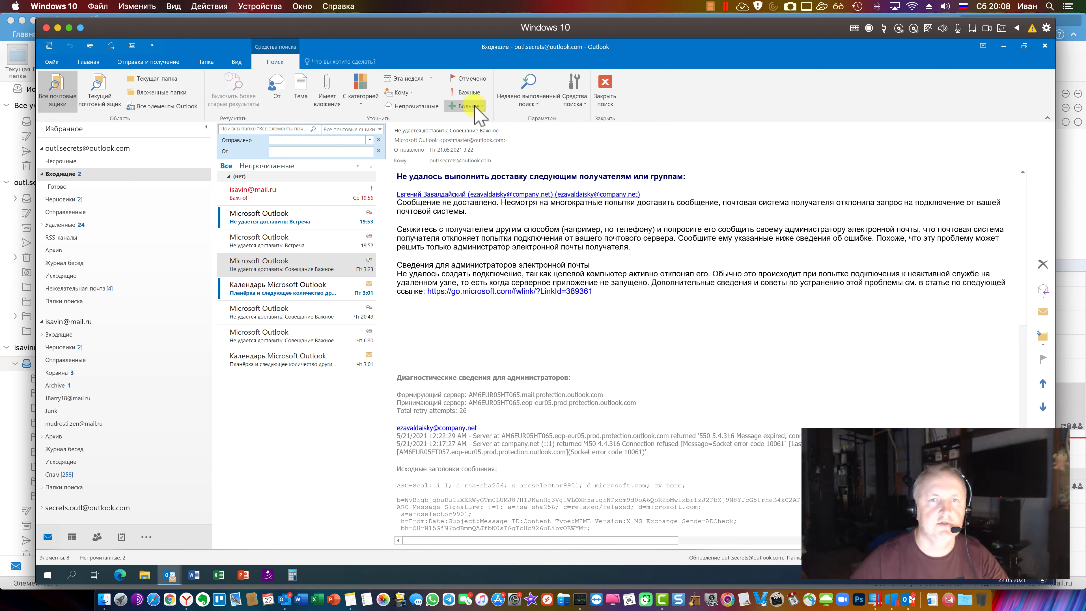
pyautogui.click(379, 140)
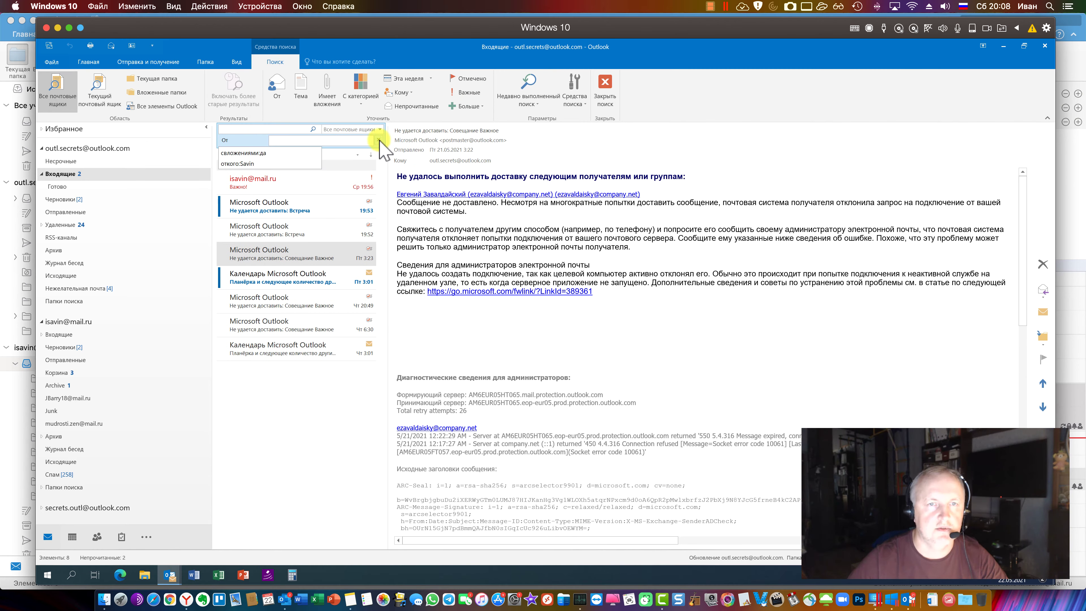
pyautogui.click(379, 140)
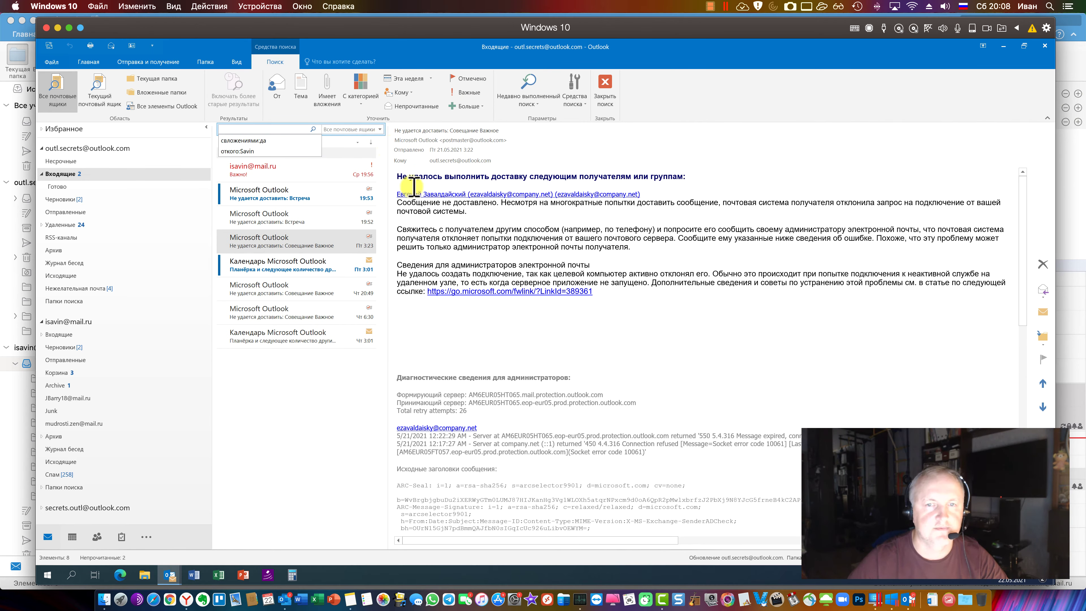
pyautogui.click(284, 599)
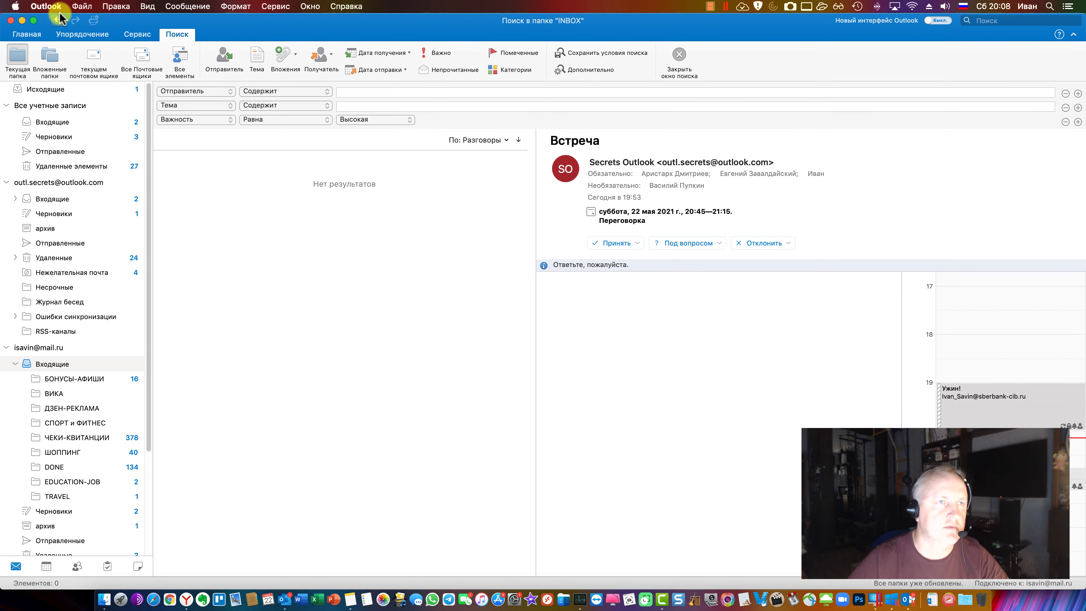
# Look through the General and Accounts panes of Outlook Preferences, then close it
pyautogui.click(46, 6)
pyautogui.click(65, 39)
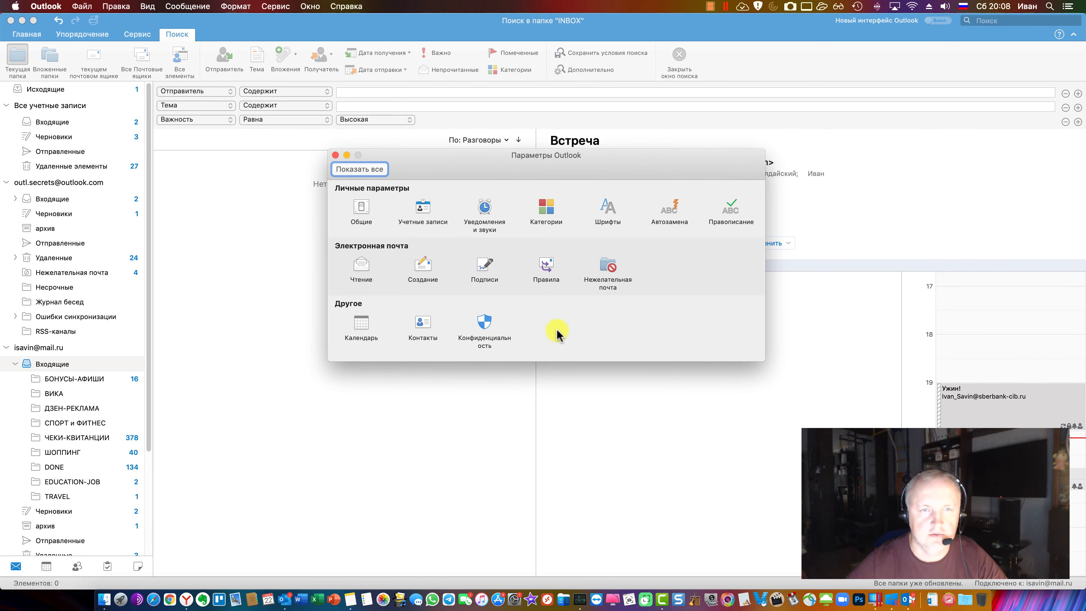
pyautogui.click(360, 211)
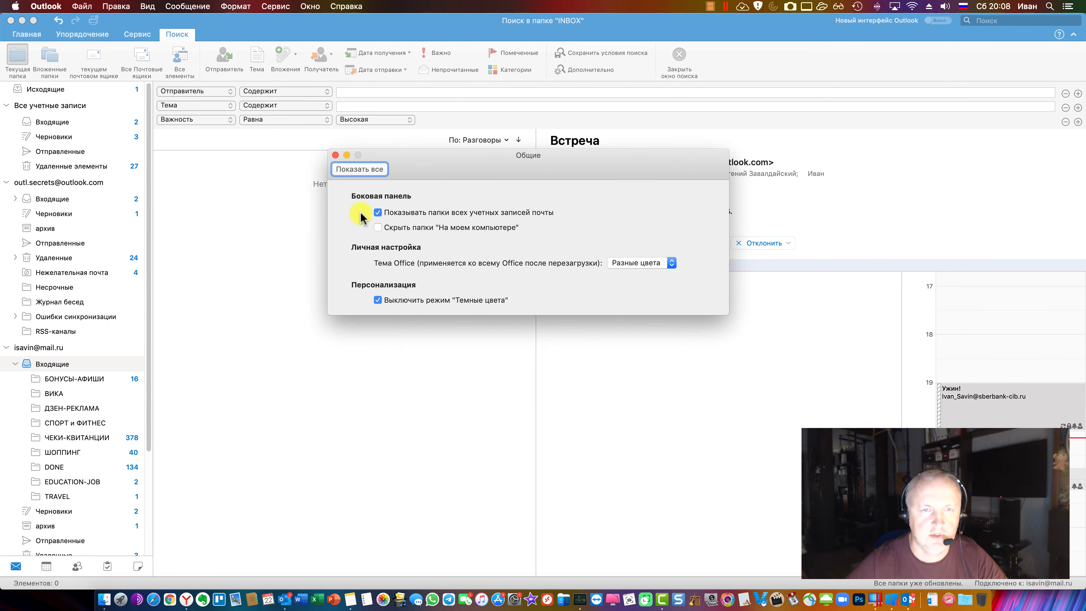
pyautogui.click(366, 174)
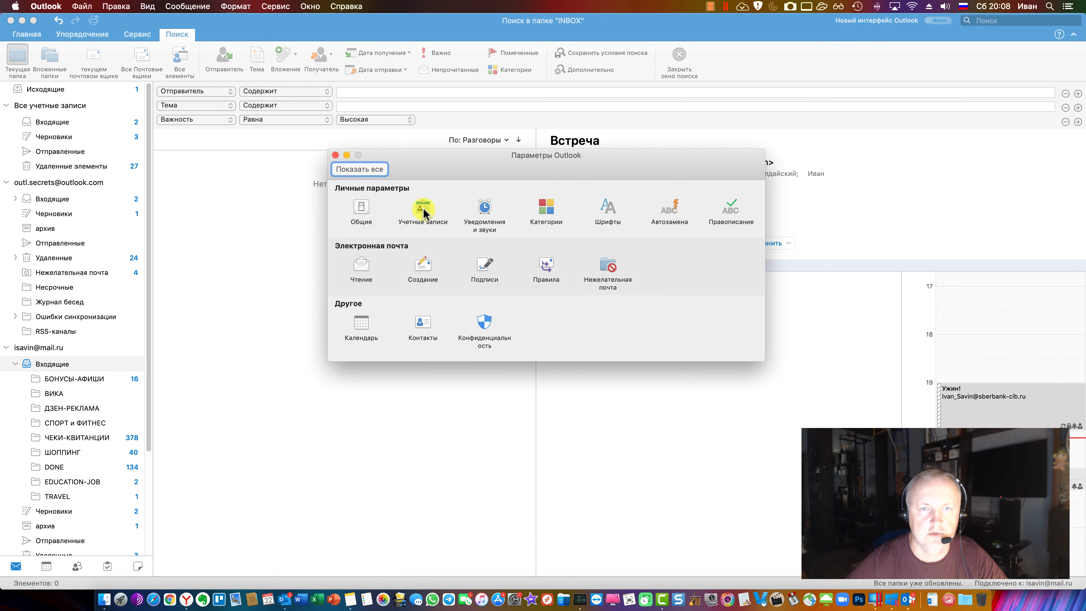
pyautogui.click(424, 208)
pyautogui.press('super+l')
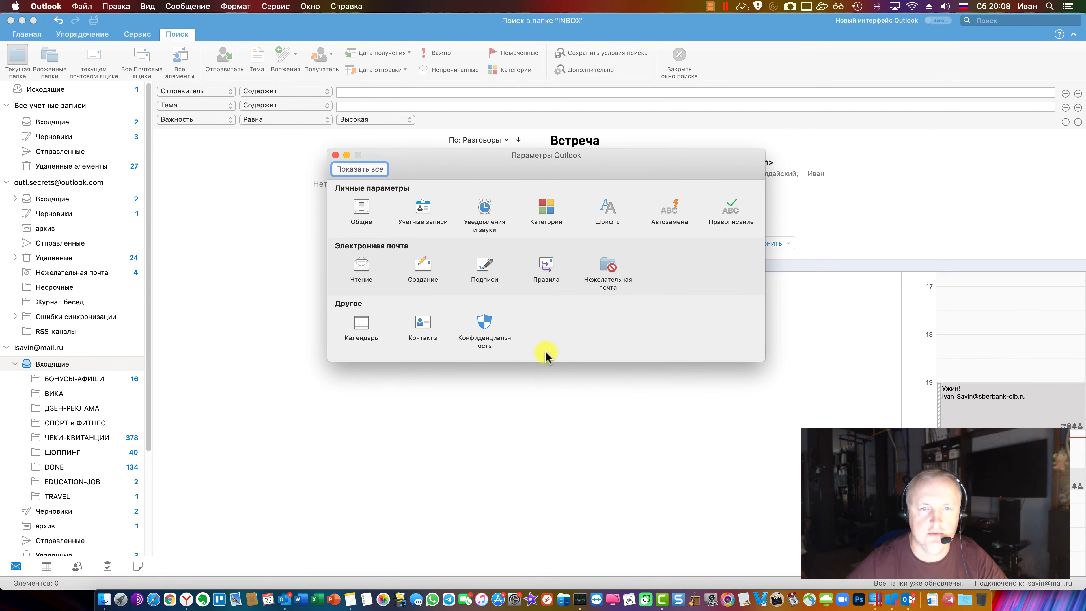
pyautogui.click(336, 156)
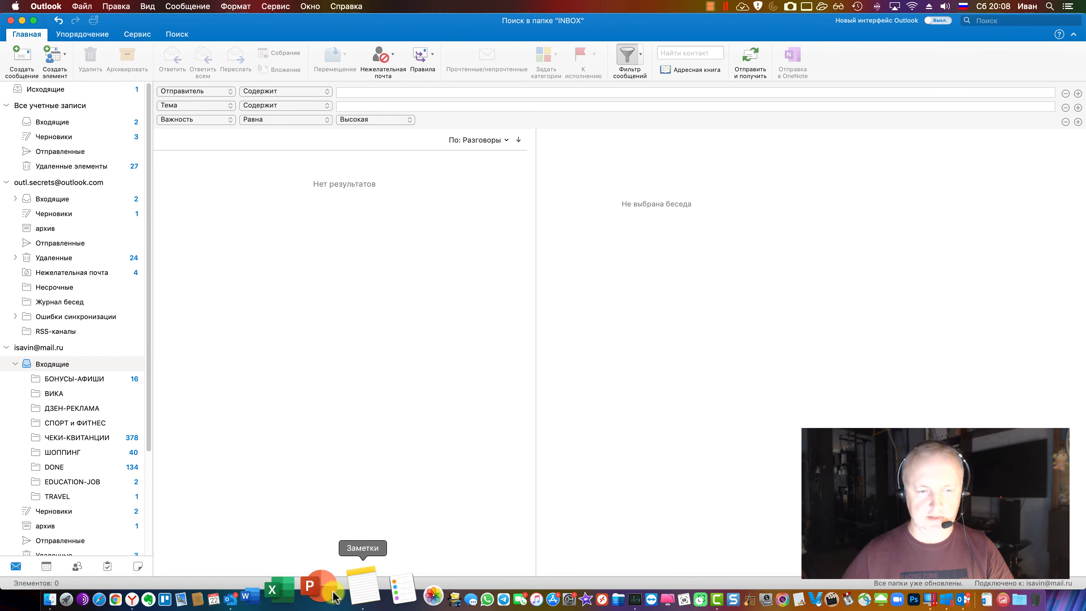
pyautogui.click(343, 599)
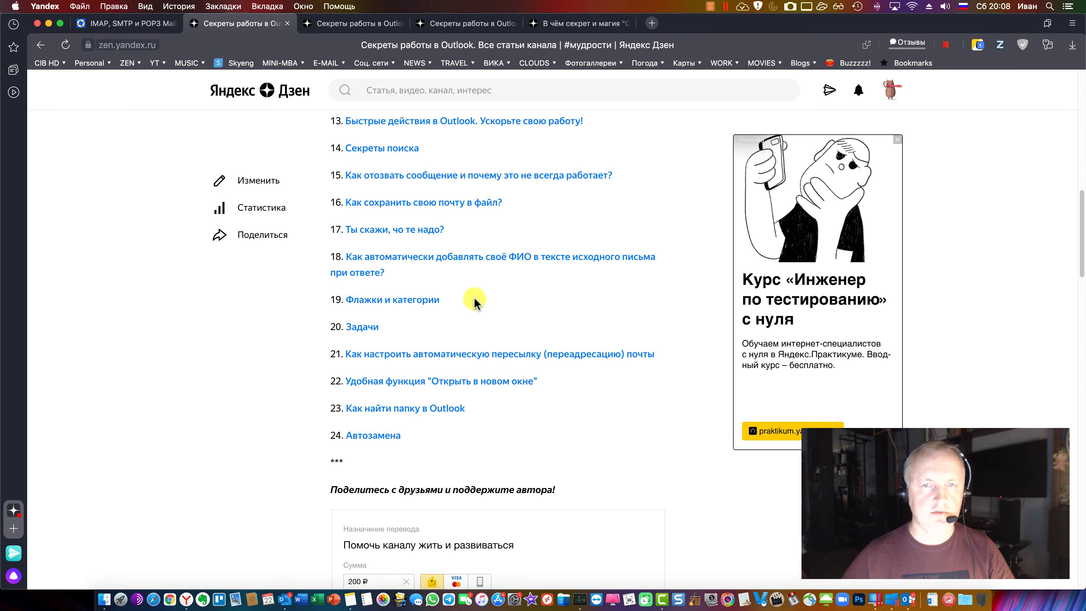
pyautogui.scroll(-2, 474, 302)
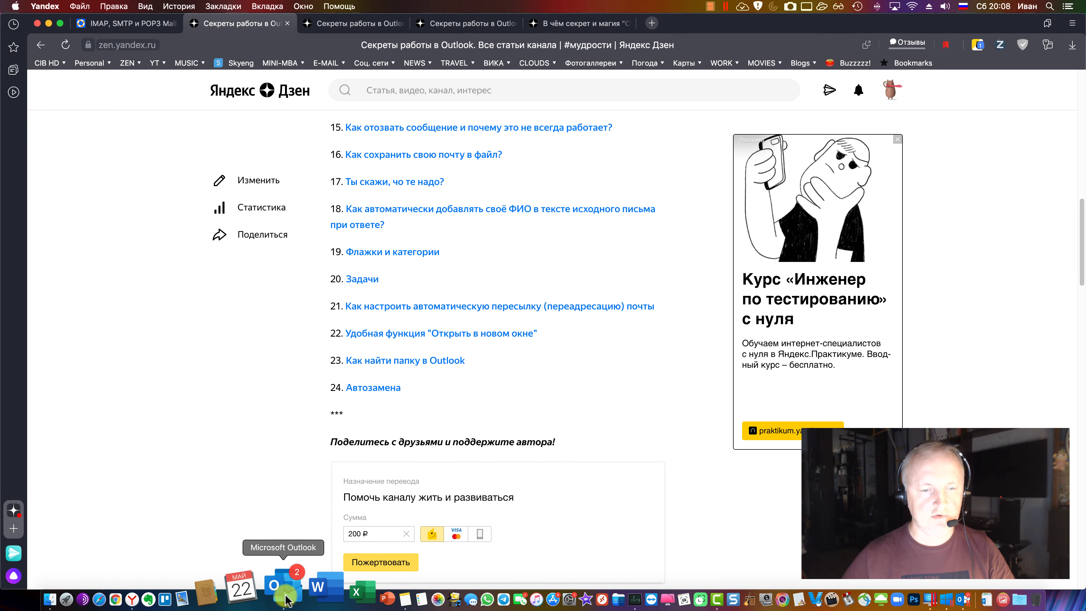
pyautogui.click(285, 599)
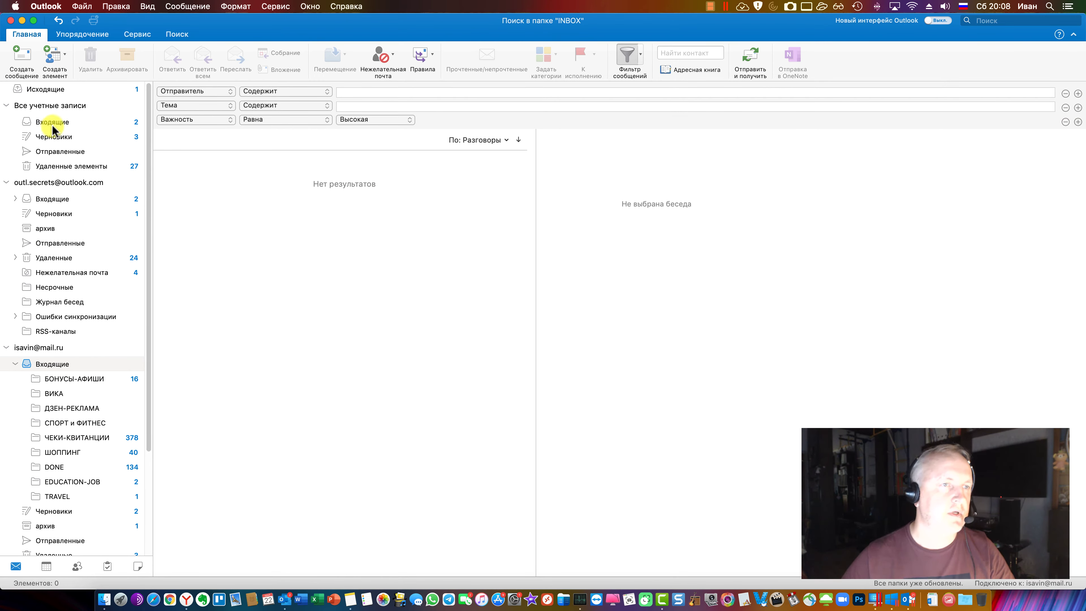
# Open this account's Входящие, then its Отправленные folder to list sent items
pyautogui.click(72, 200)
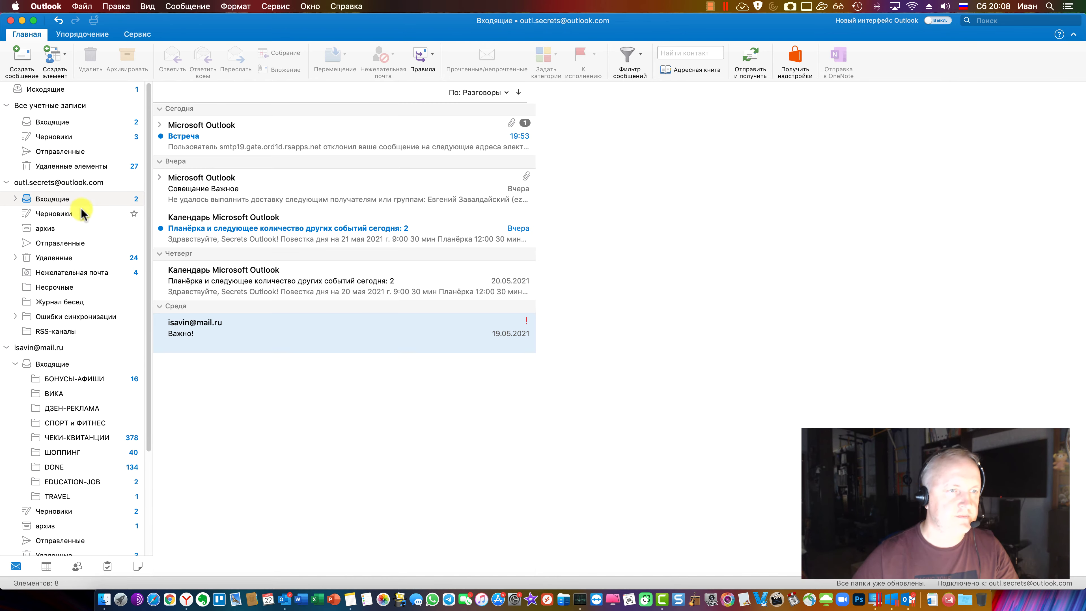
pyautogui.click(73, 242)
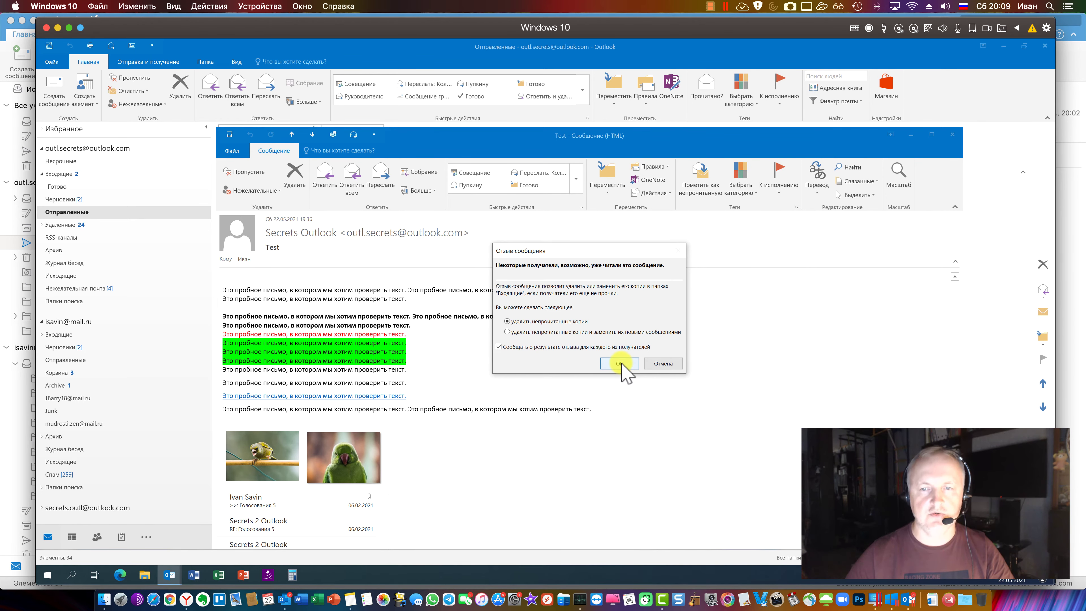
# Confirm the recall of the Test message, close it, and return to Outlook for Mac
pyautogui.click(620, 364)
pyautogui.press('Escape')
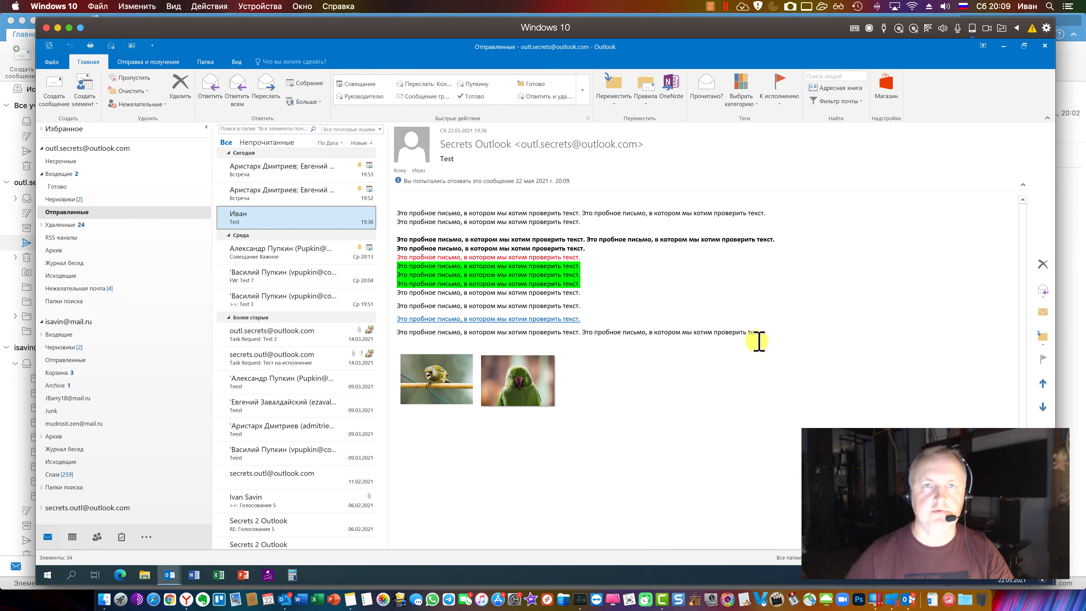
pyautogui.click(284, 599)
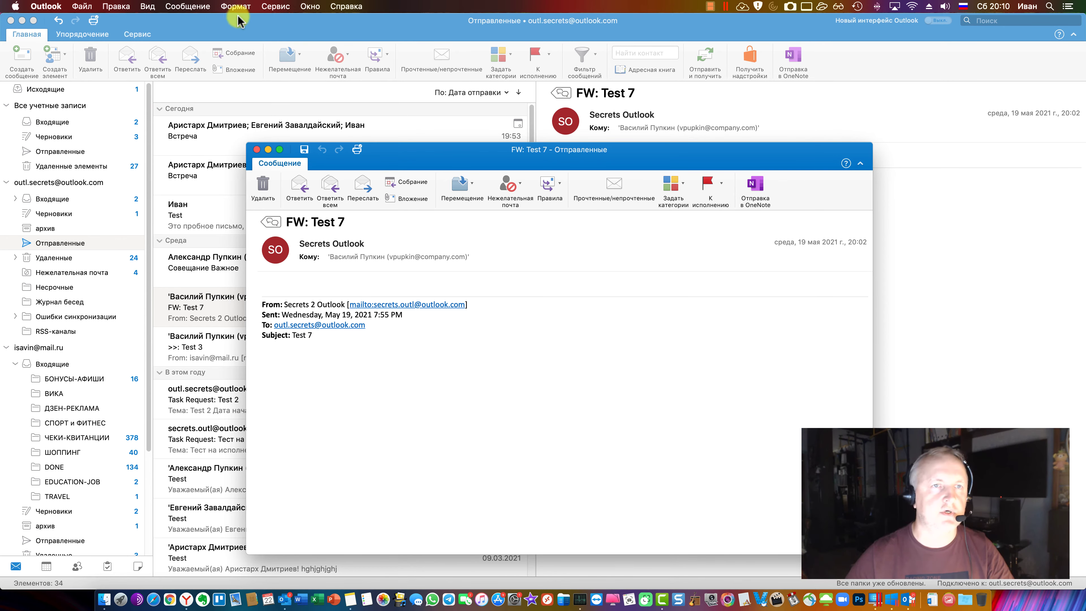
# Browse the Сервис, Формат and Сообщение menus, then close the FW: Test 7 window
pyautogui.click(275, 7)
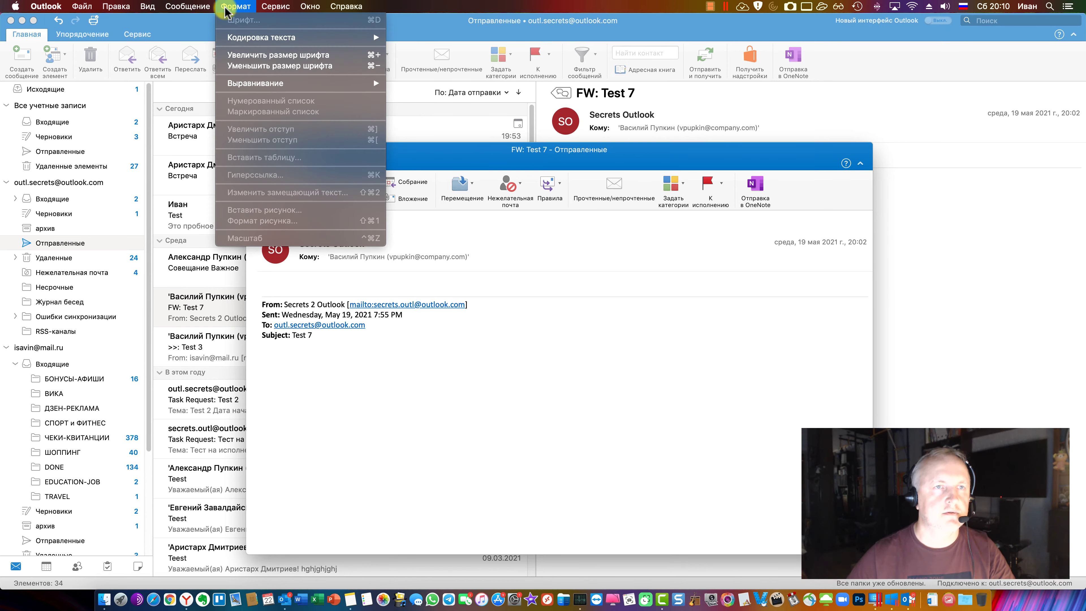
pyautogui.moveTo(187, 6)
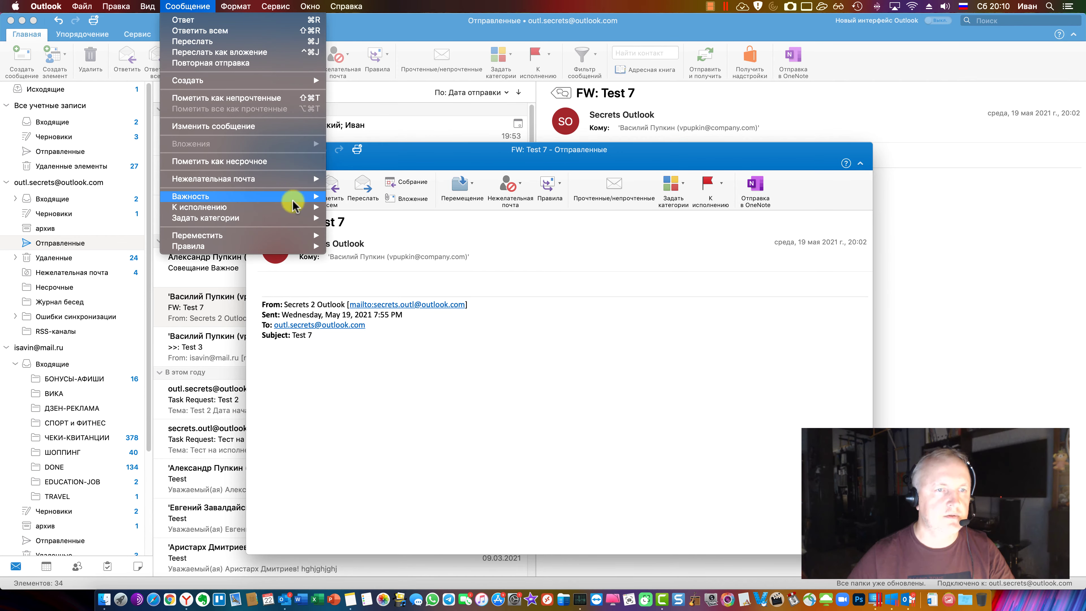
pyautogui.moveTo(294, 247)
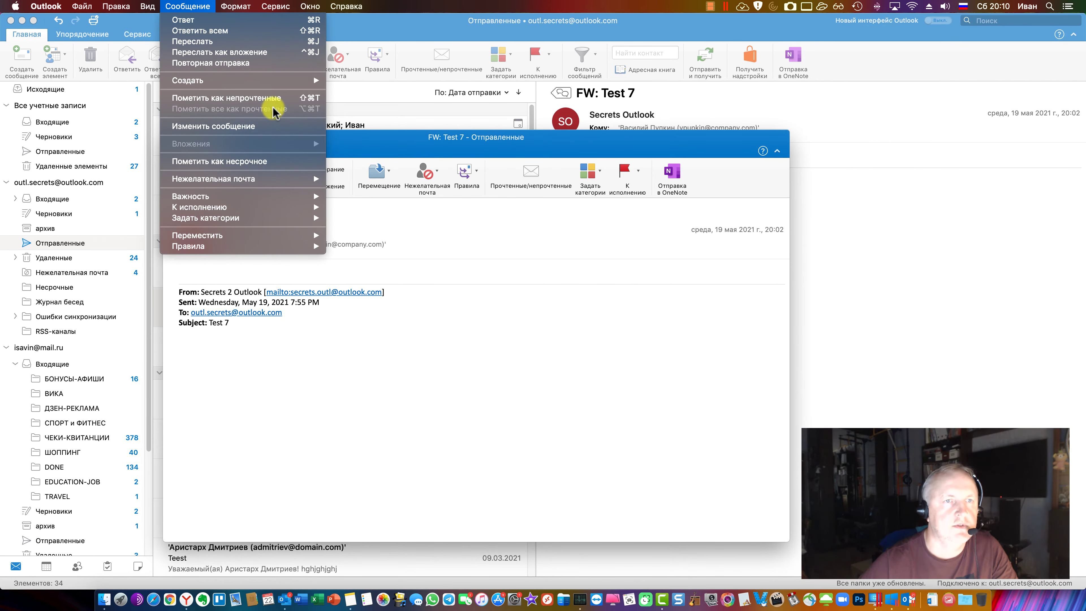
pyautogui.moveTo(308, 210)
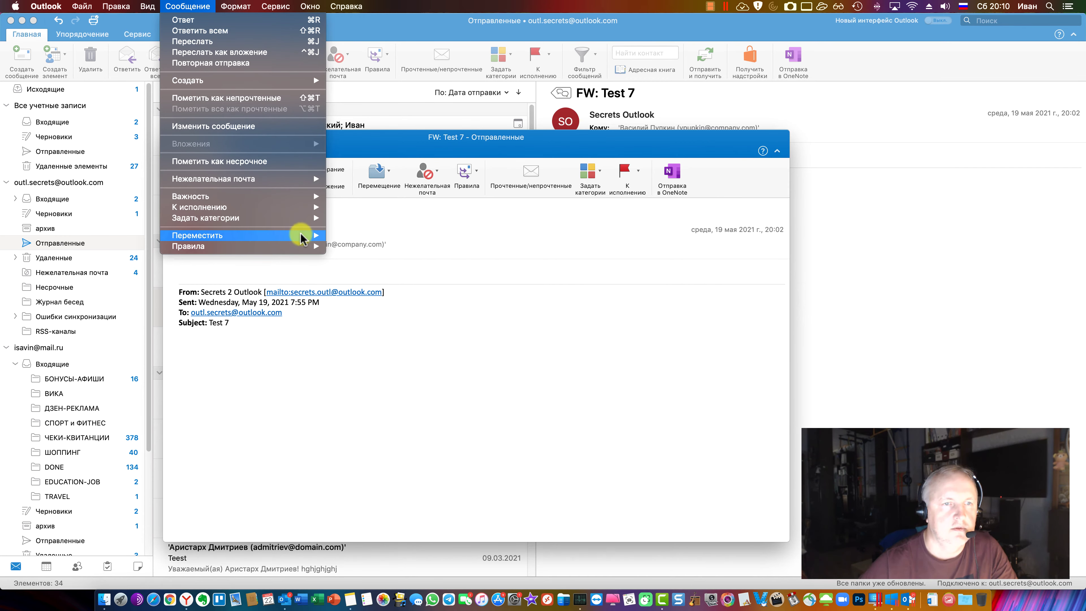
pyautogui.press('Escape')
pyautogui.press('Escape')
pyautogui.click(44, 199)
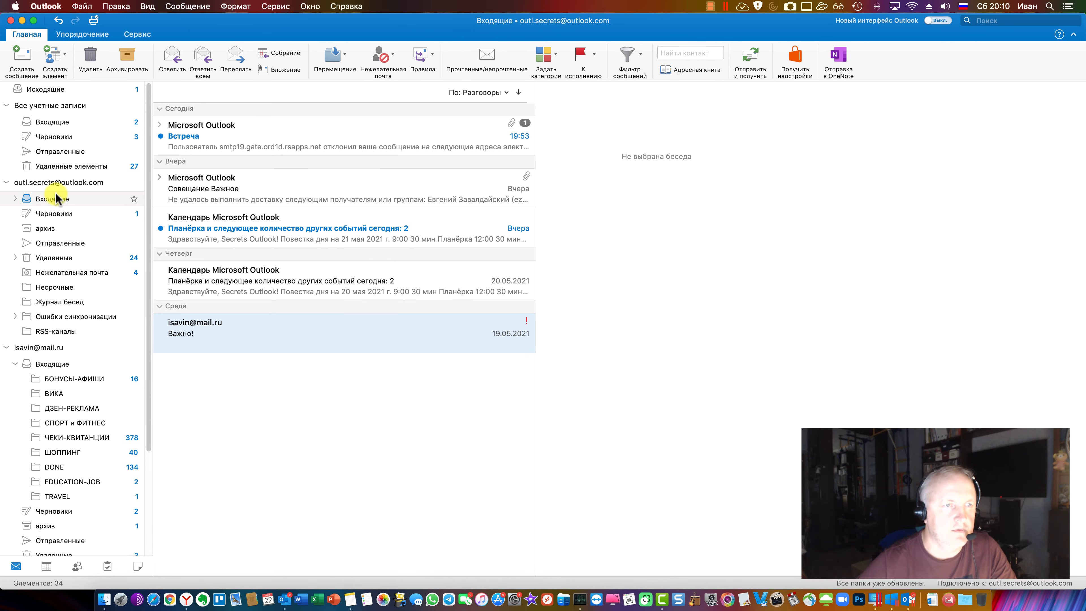
pyautogui.click(22, 57)
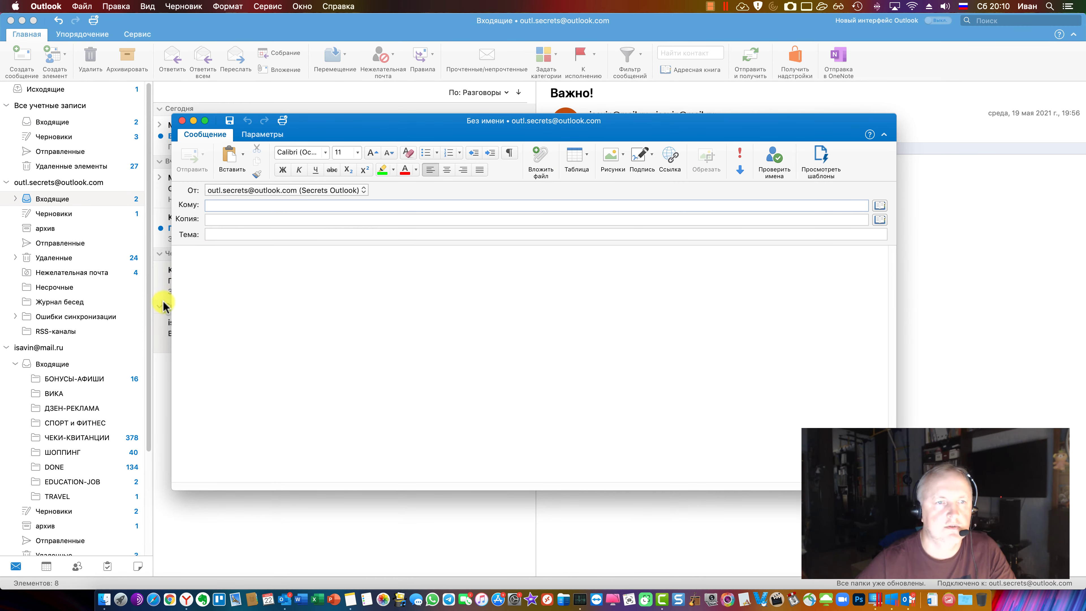
pyautogui.moveTo(173, 305); pyautogui.dragTo(507, 310)
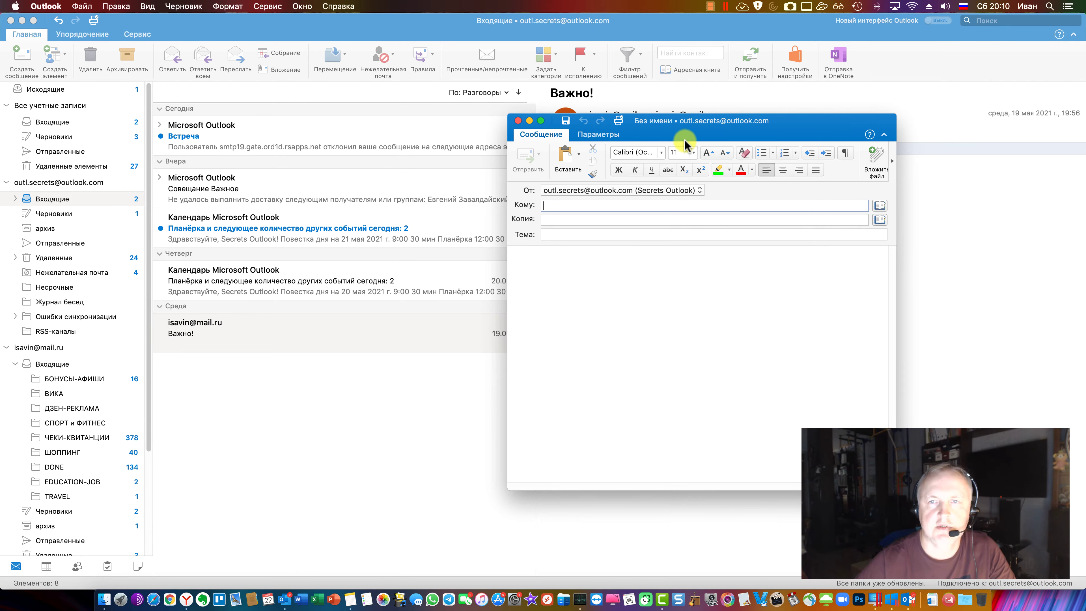
pyautogui.moveTo(686, 133); pyautogui.dragTo(359, 128)
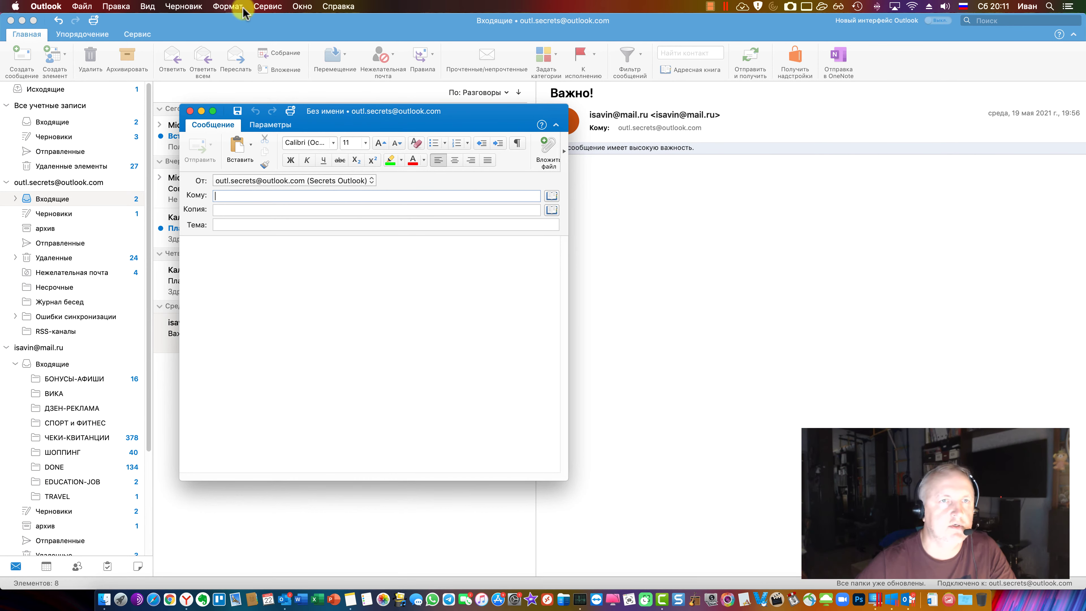
# Explore Черновик > К исполнению, opening then cancelling the draft's dates and reminder settings
pyautogui.click(263, 6)
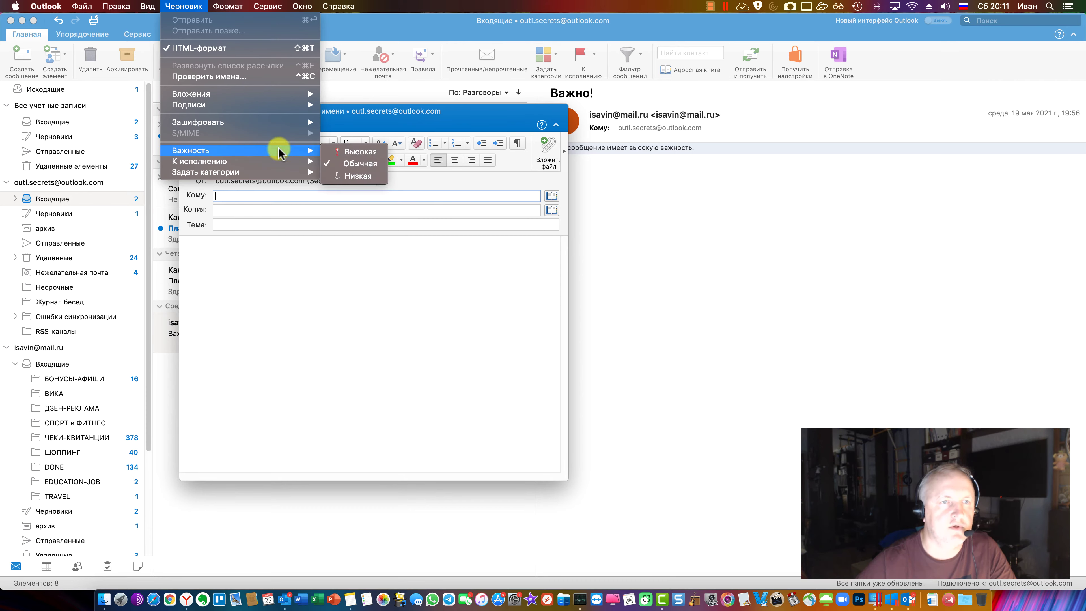
pyautogui.moveTo(280, 172)
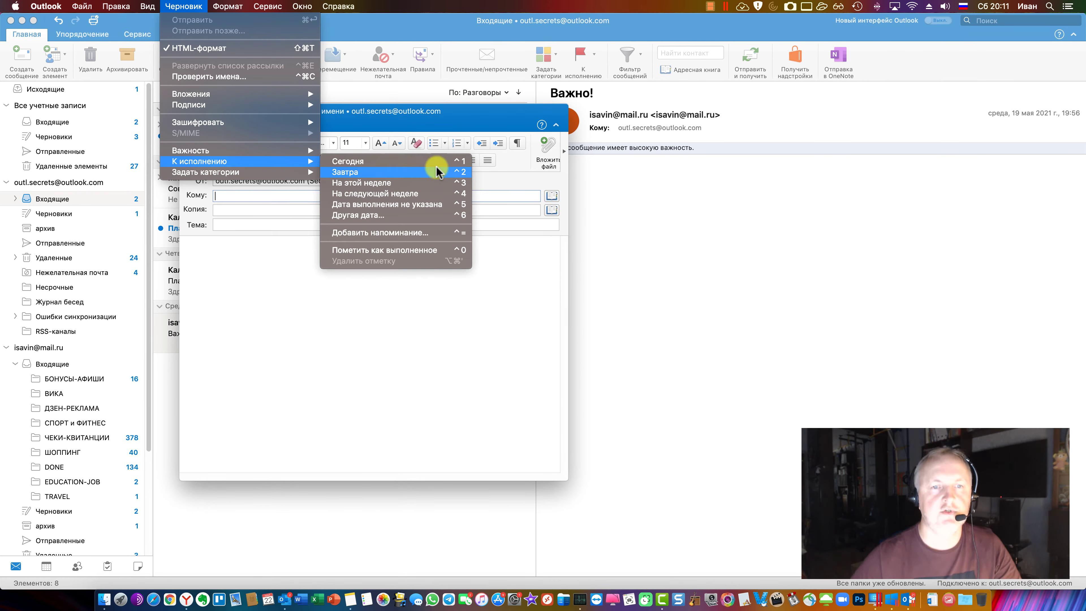
pyautogui.click(436, 233)
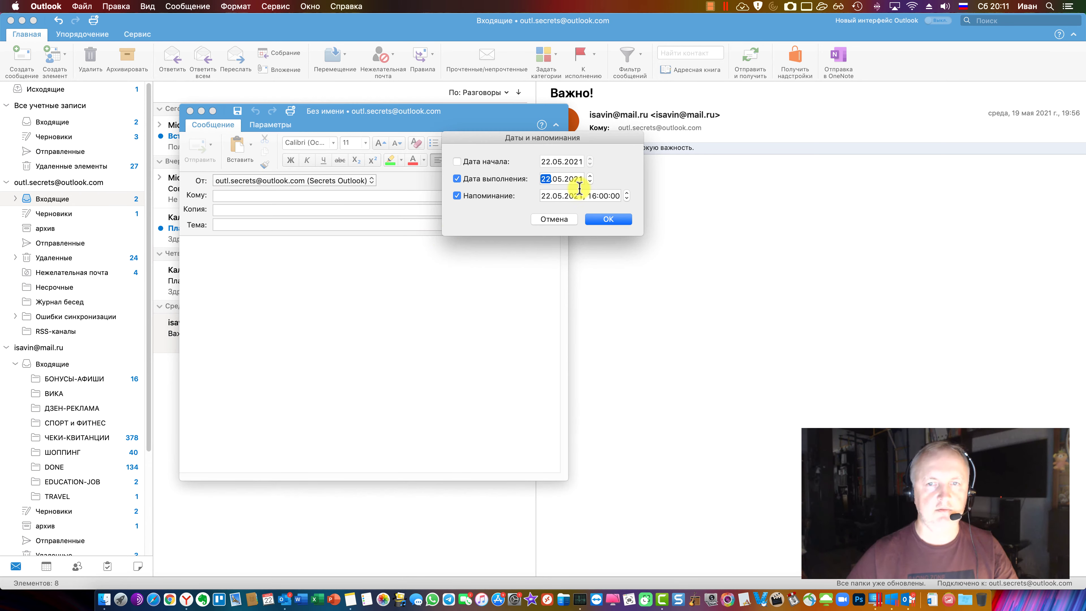
pyautogui.click(557, 220)
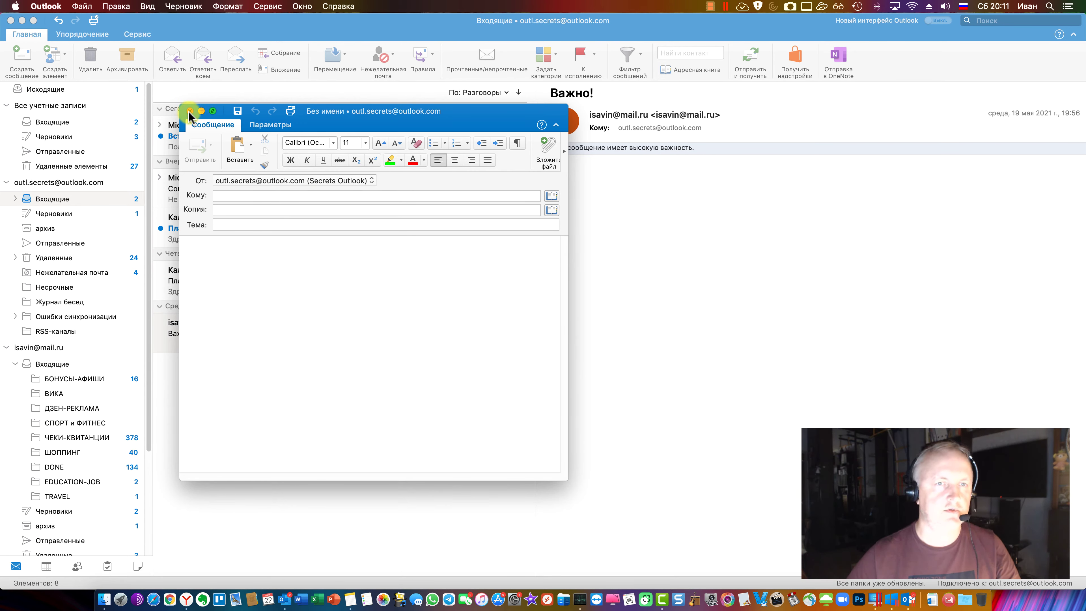
# Flag Важно! with К исполнению, then choose Снять пометку to clear the flag
pyautogui.click(580, 64)
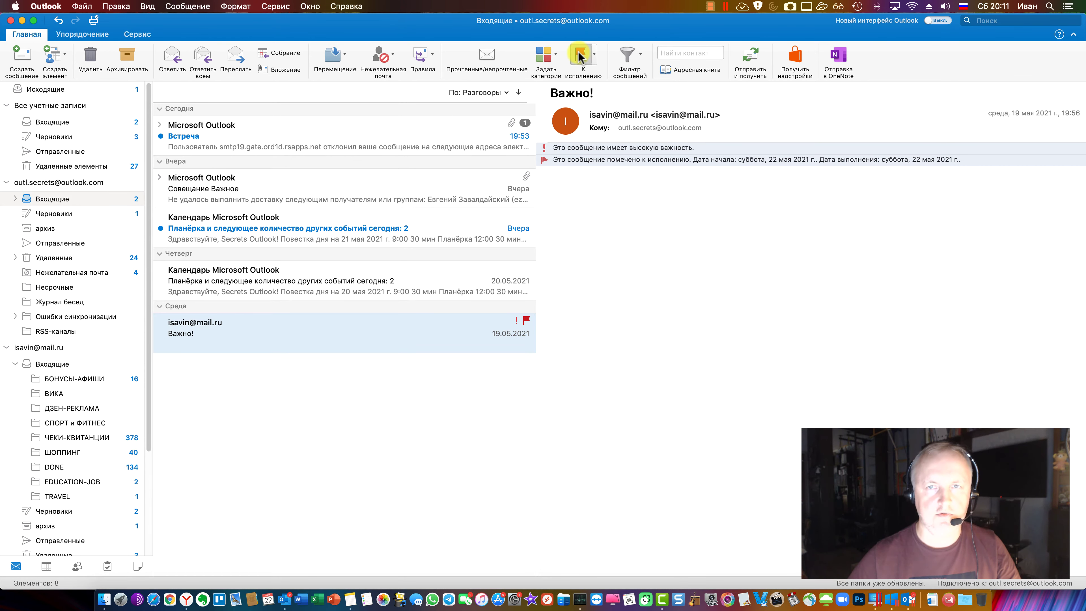
pyautogui.click(593, 54)
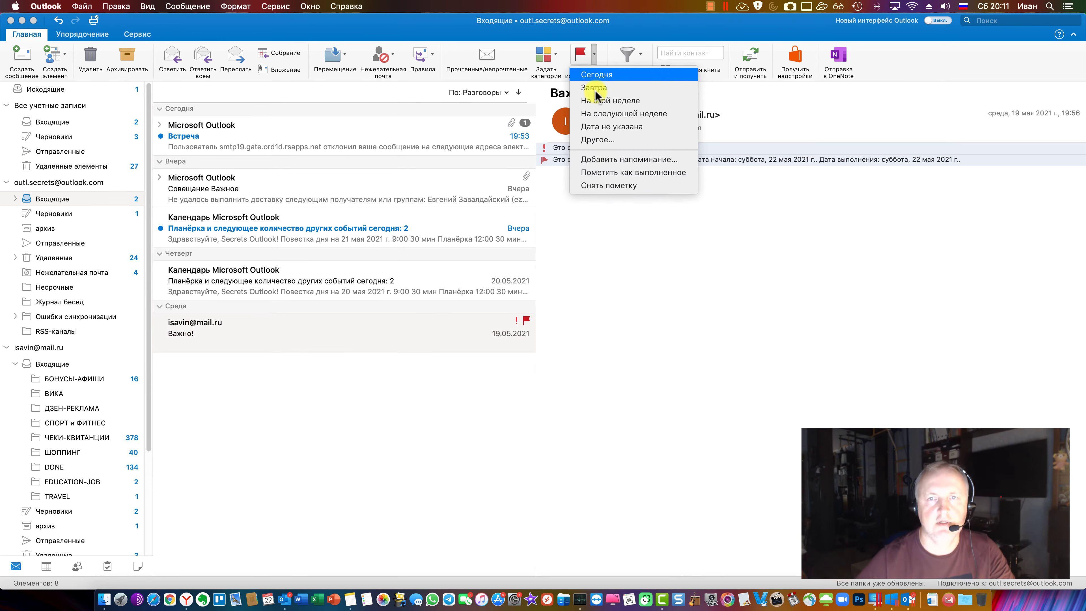
pyautogui.click(607, 186)
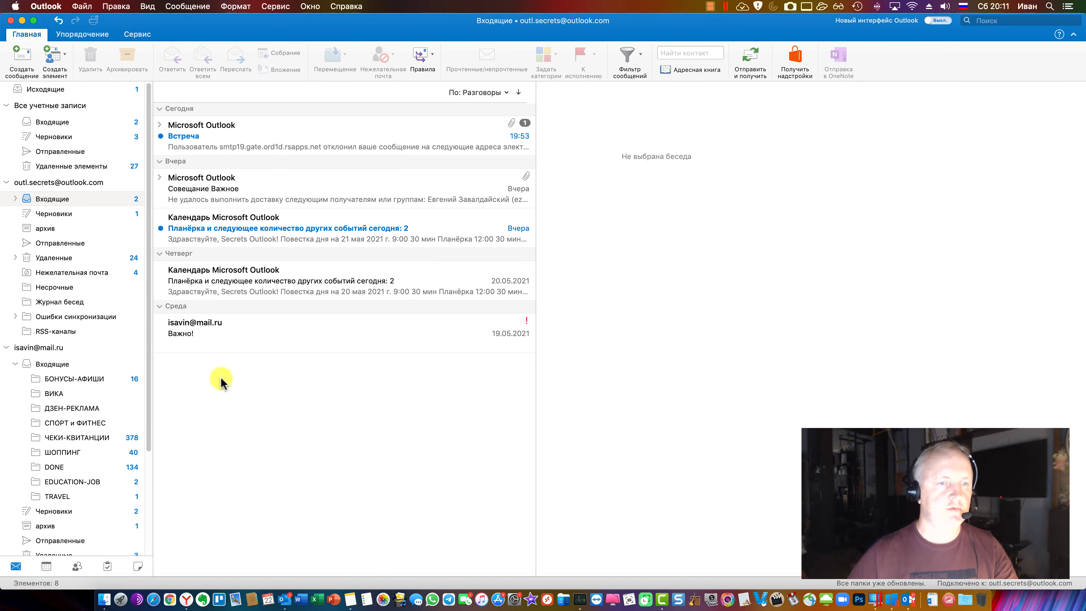
pyautogui.click(187, 600)
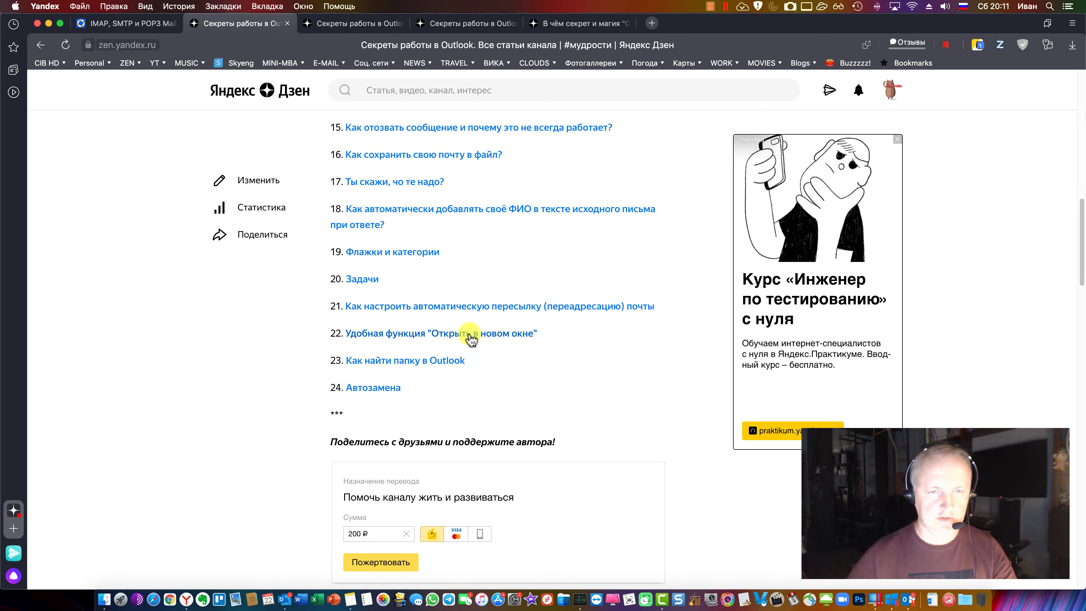
pyautogui.scroll(-3, 479, 255)
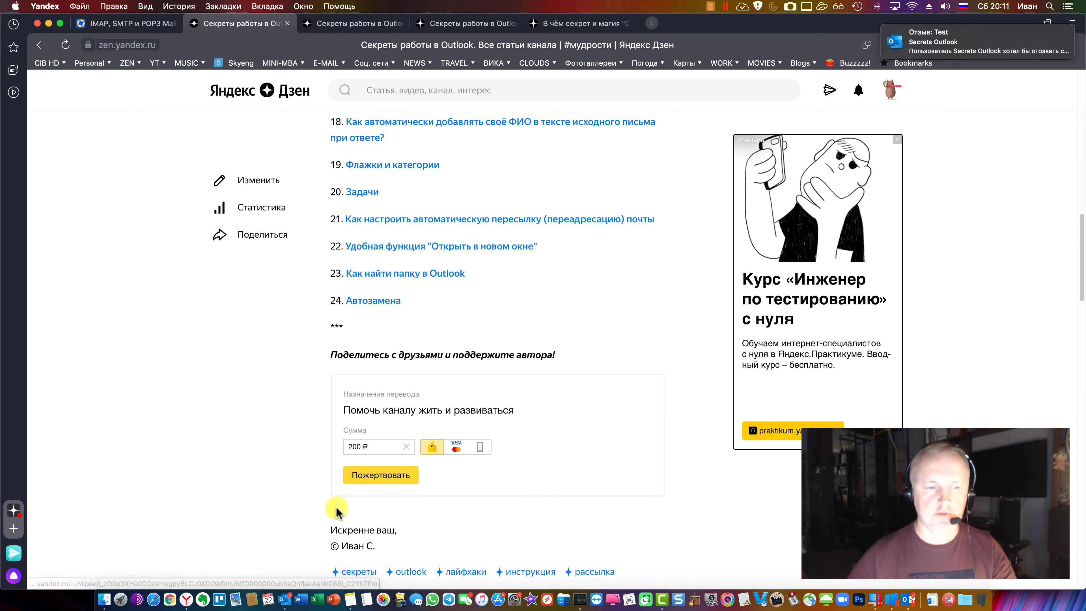
pyautogui.click(331, 597)
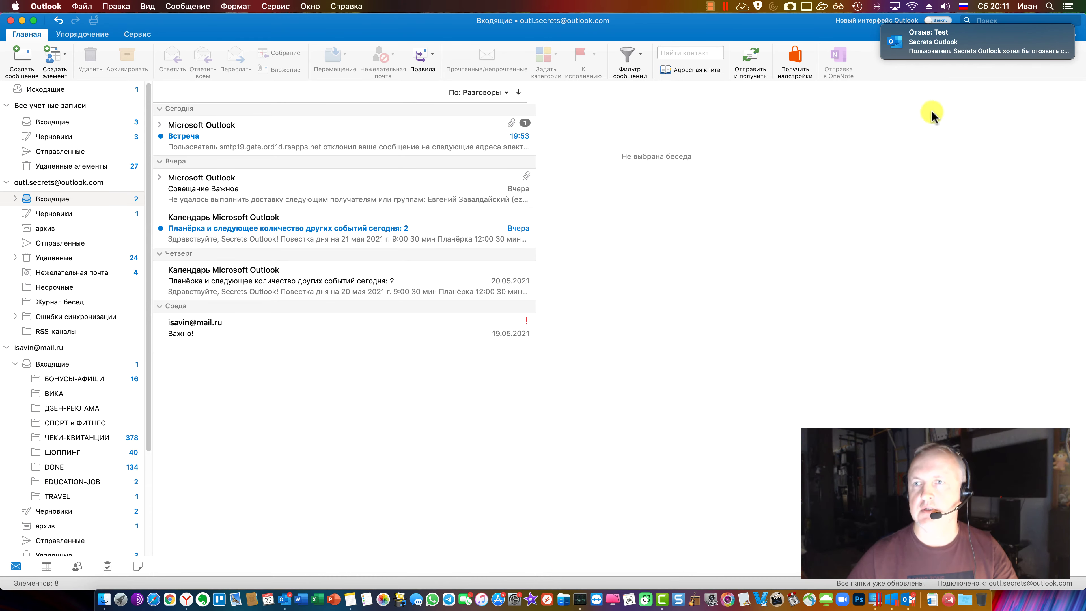
# Type 'как за' in the Help menu search box, then clear it
pyautogui.click(342, 6)
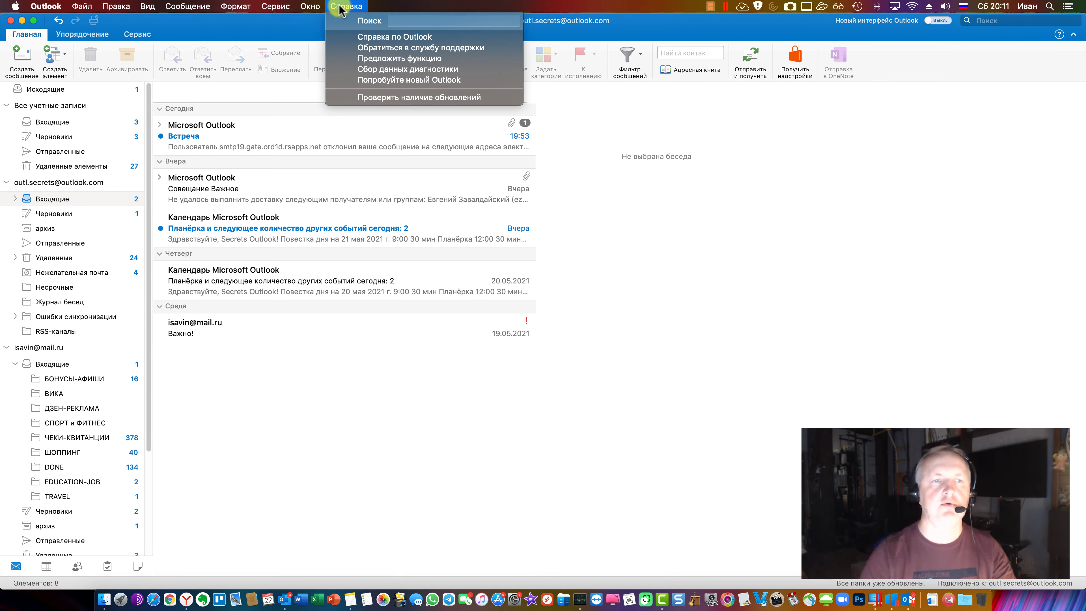
pyautogui.write('как заде')
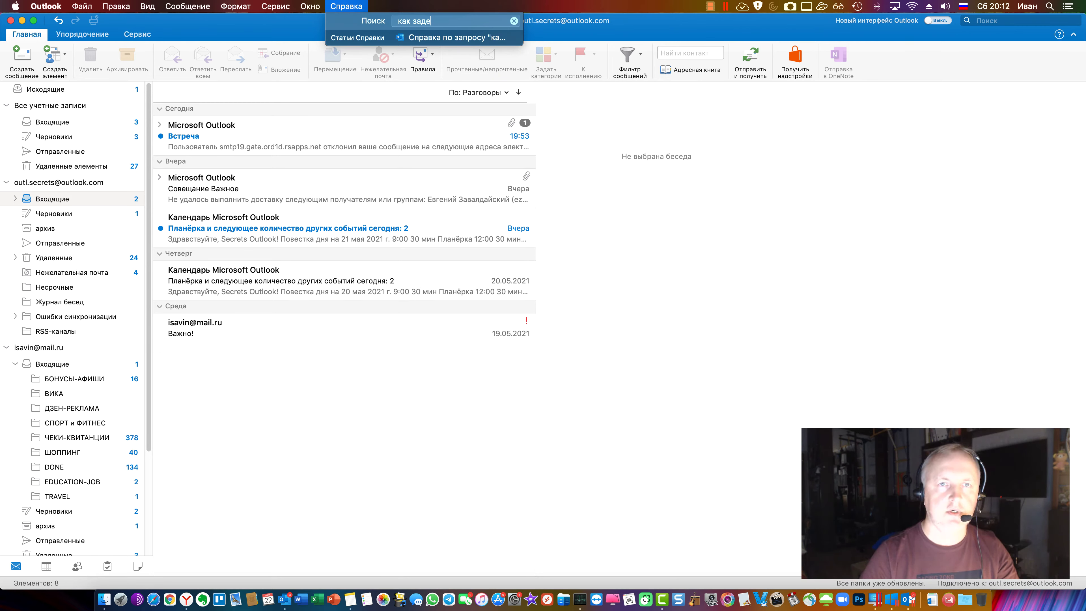
pyautogui.press('BackSpace')
pyautogui.press('BackSpace')
pyautogui.press('BackSpace')
pyautogui.press('BackSpace')
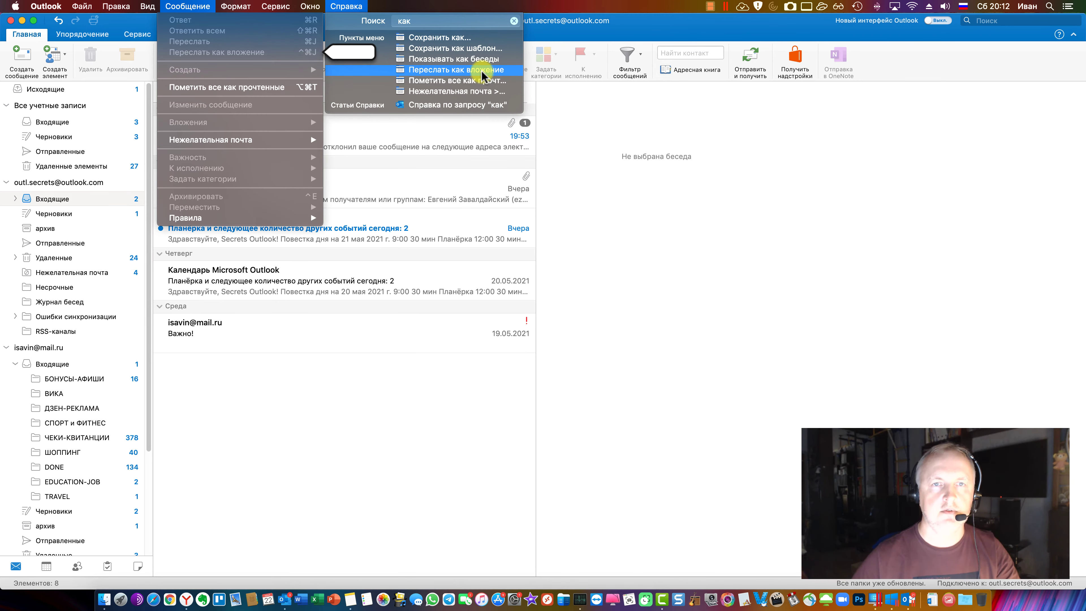
pyautogui.moveTo(473, 82)
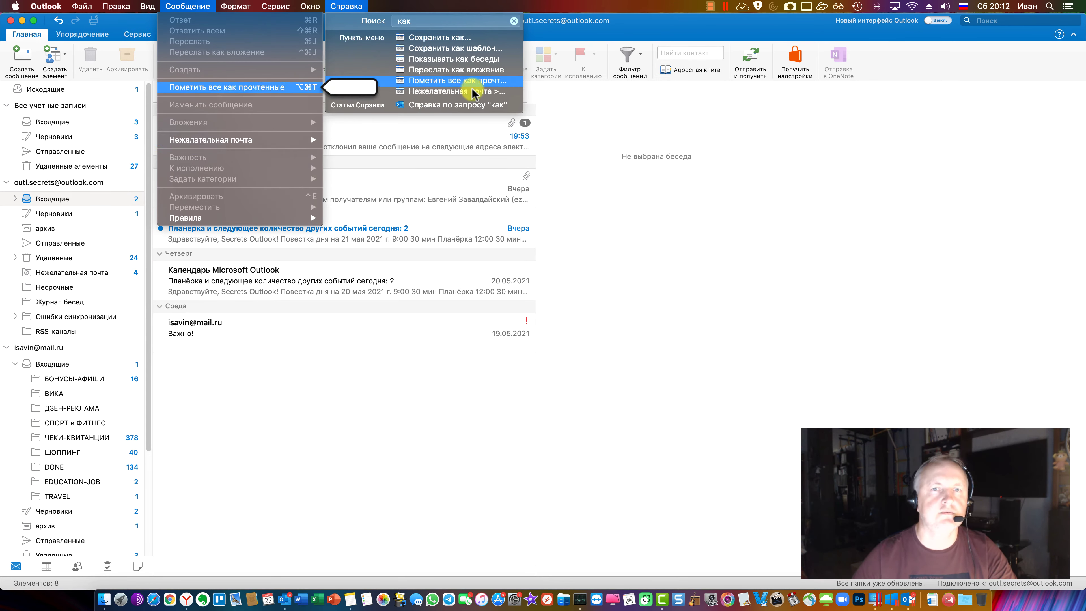
pyautogui.moveTo(469, 40)
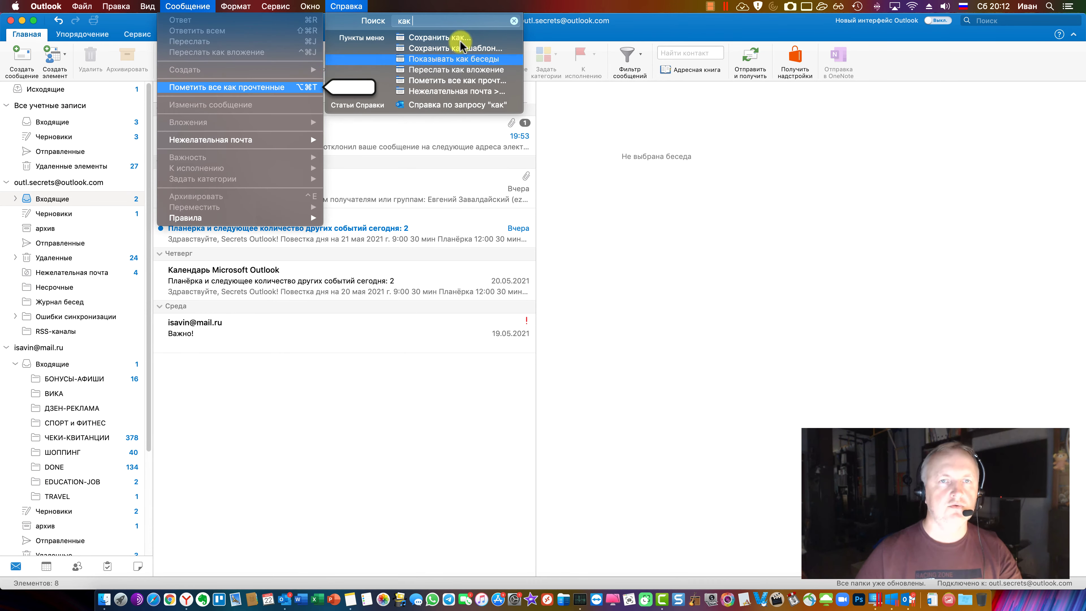
pyautogui.press('BackSpace')
pyautogui.press('BackSpace')
pyautogui.press('BackSpace')
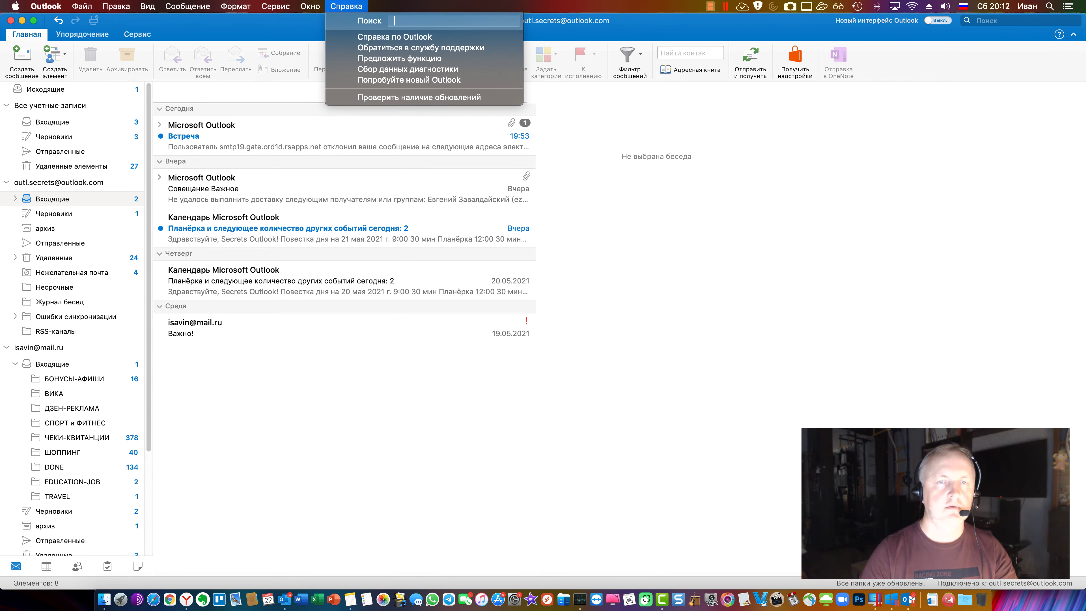
# Search Help for 'категории', view Справка по запросу, close it, and bring the Windows VM forward
pyautogui.write('категории')
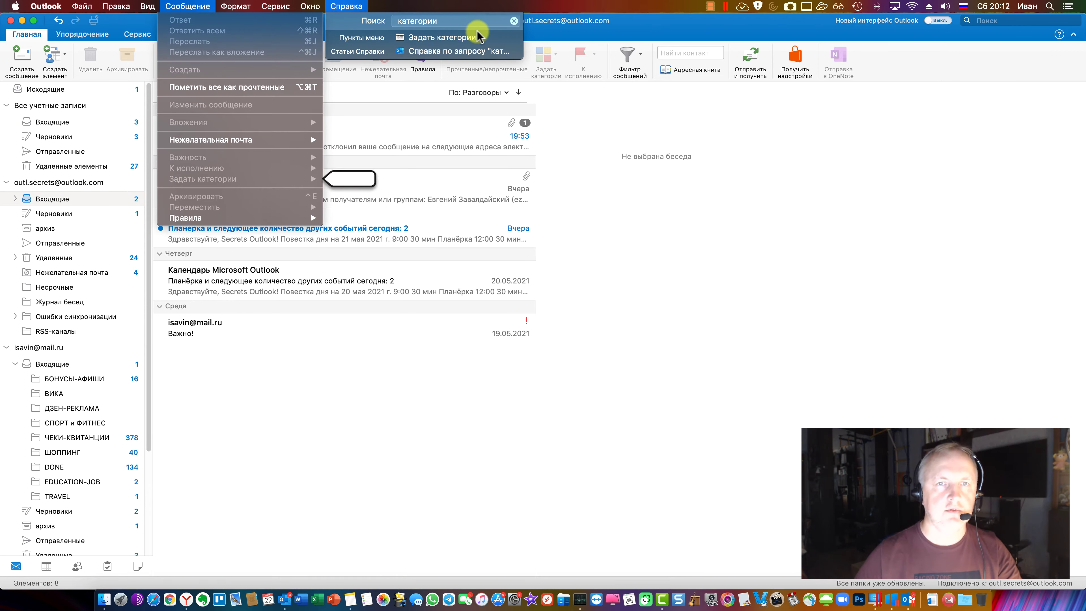
pyautogui.click(470, 51)
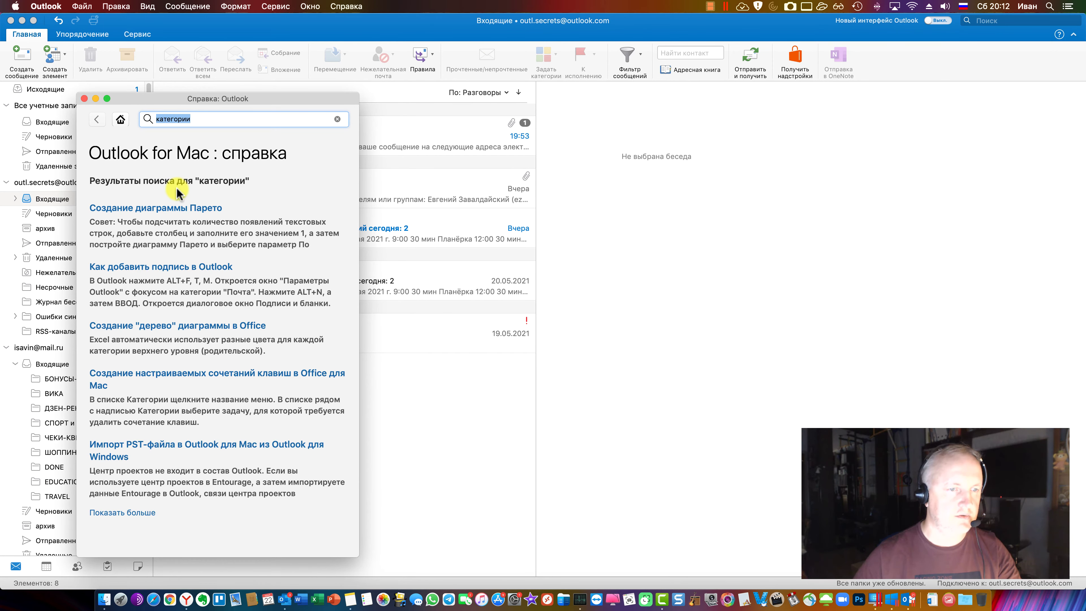
pyautogui.press('cmd+w')
pyautogui.click(346, 6)
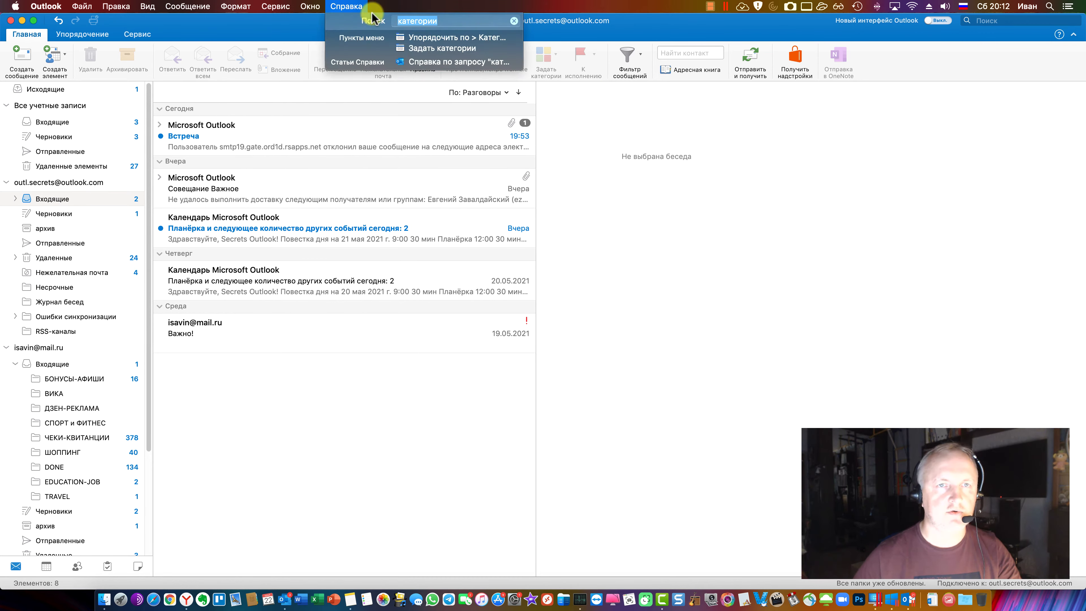
pyautogui.press('Down')
pyautogui.click(901, 601)
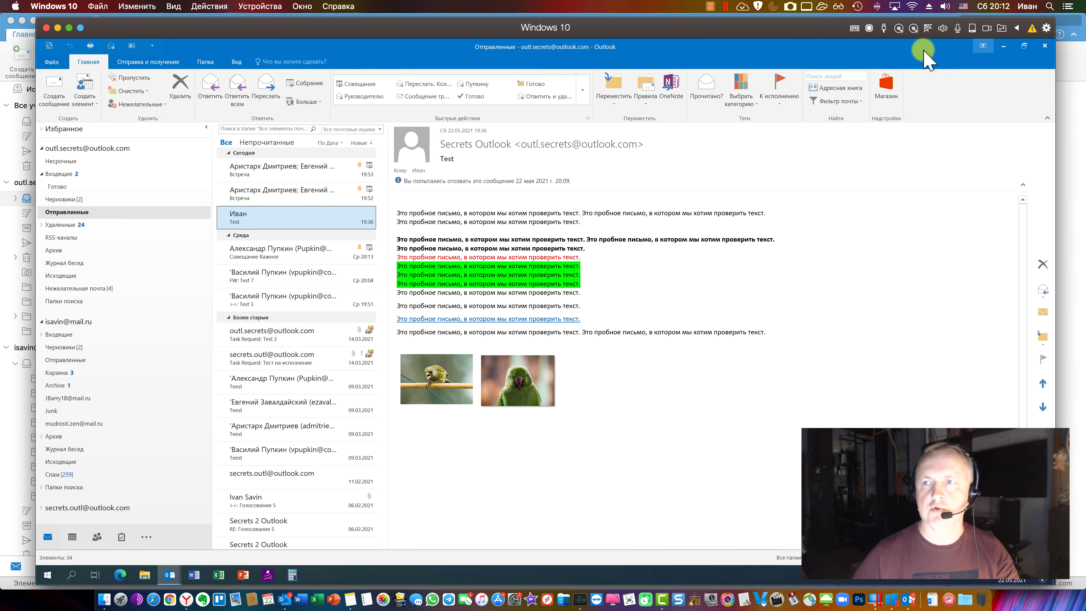
# Search Windows Outlook's Tell Me box for 'отозвать письмо', enlarge the help window, then switch apps
pyautogui.click(291, 62)
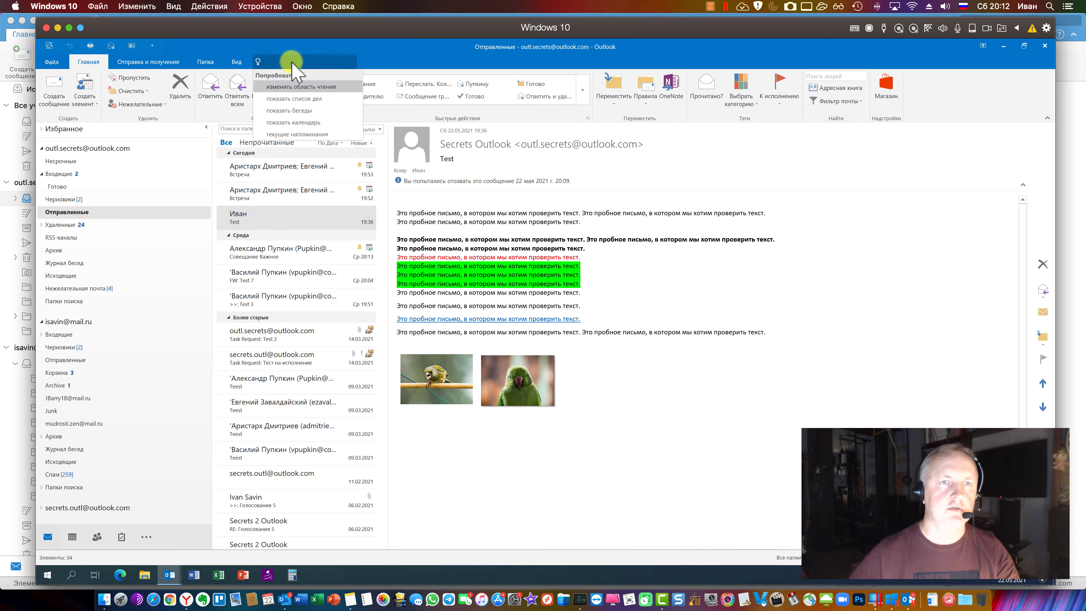
pyautogui.write('от')
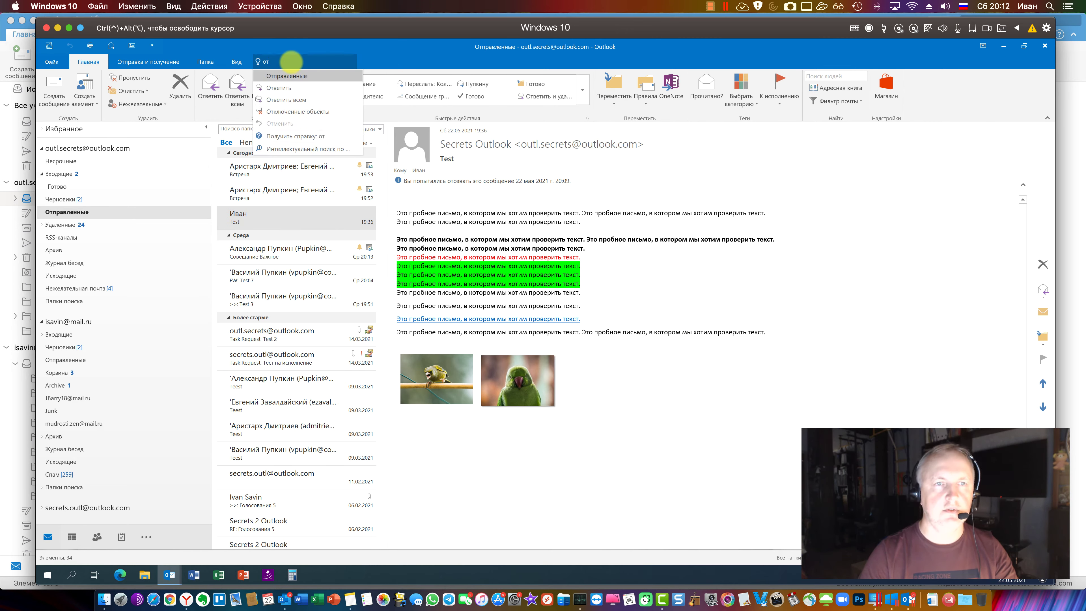
pyautogui.write('озвать письмо')
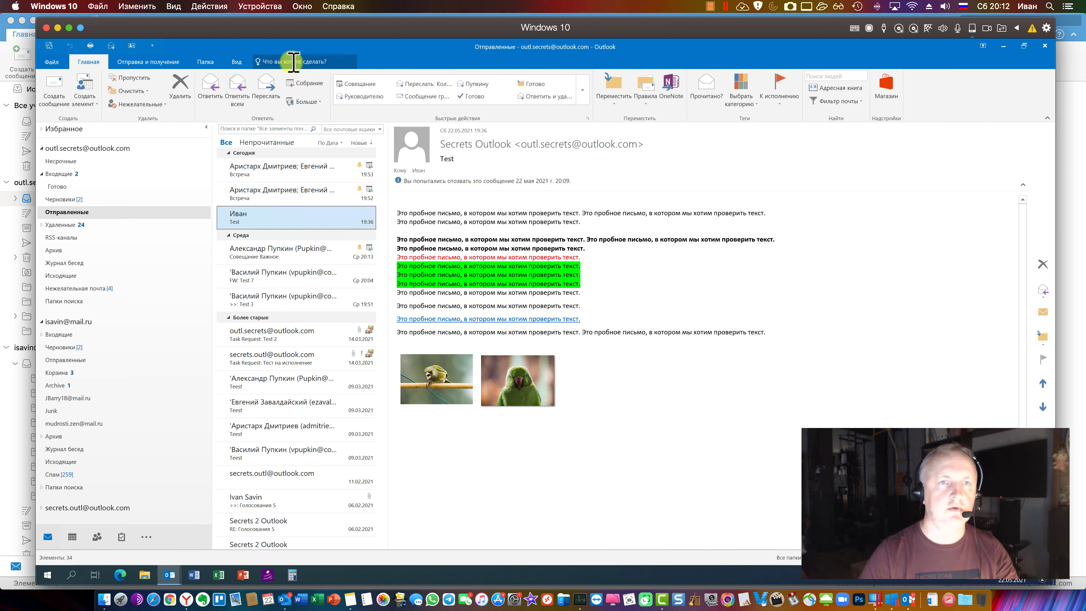
pyautogui.press('Return')
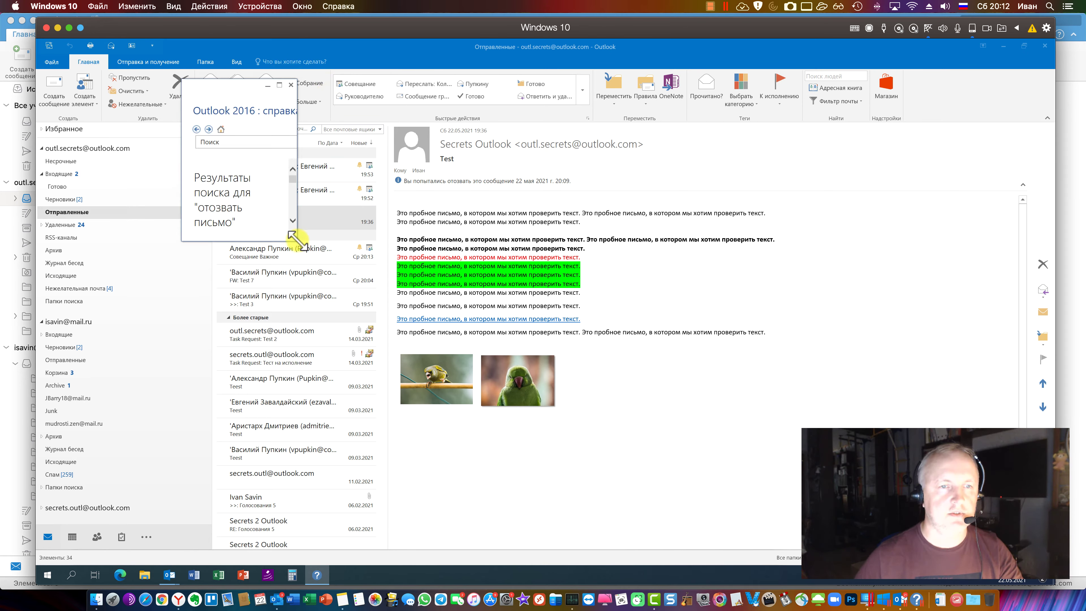
pyautogui.moveTo(292, 235); pyautogui.dragTo(520, 353)
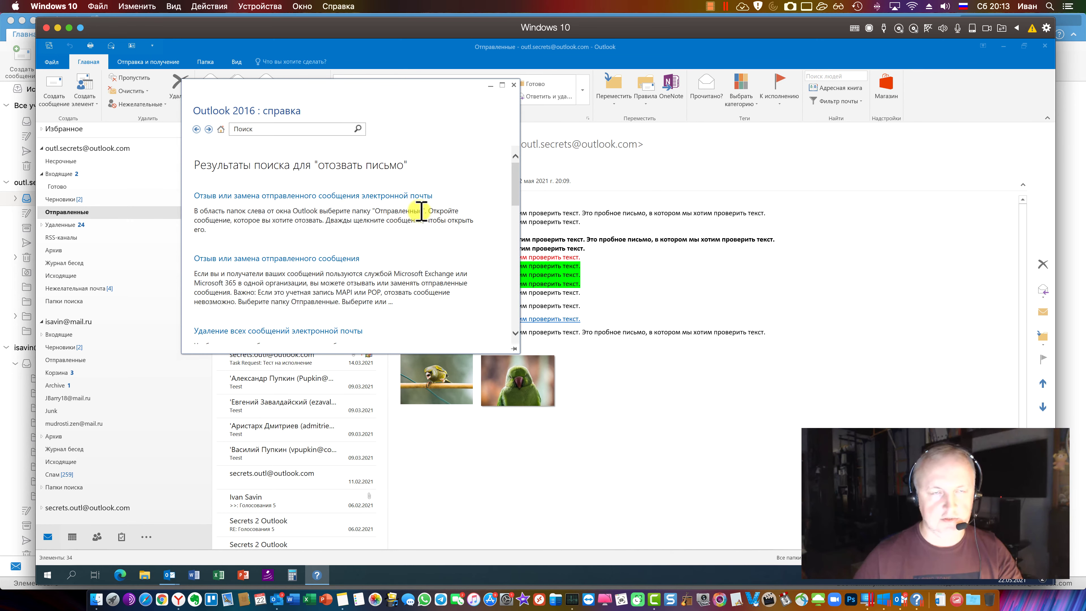
pyautogui.click(277, 599)
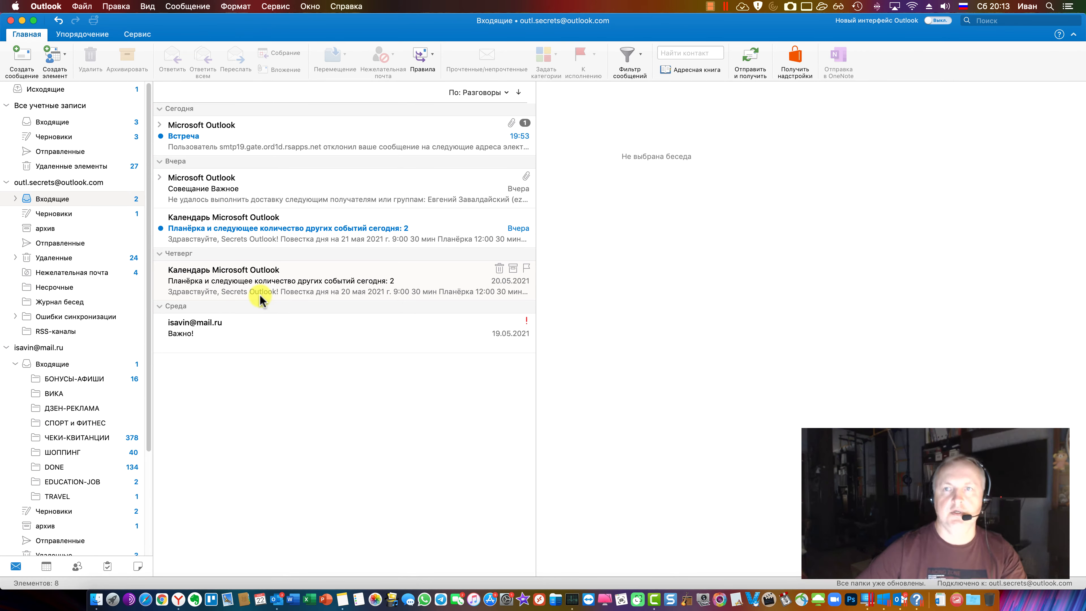
pyautogui.press('super+Tab')
pyautogui.scroll(-1, 441, 175)
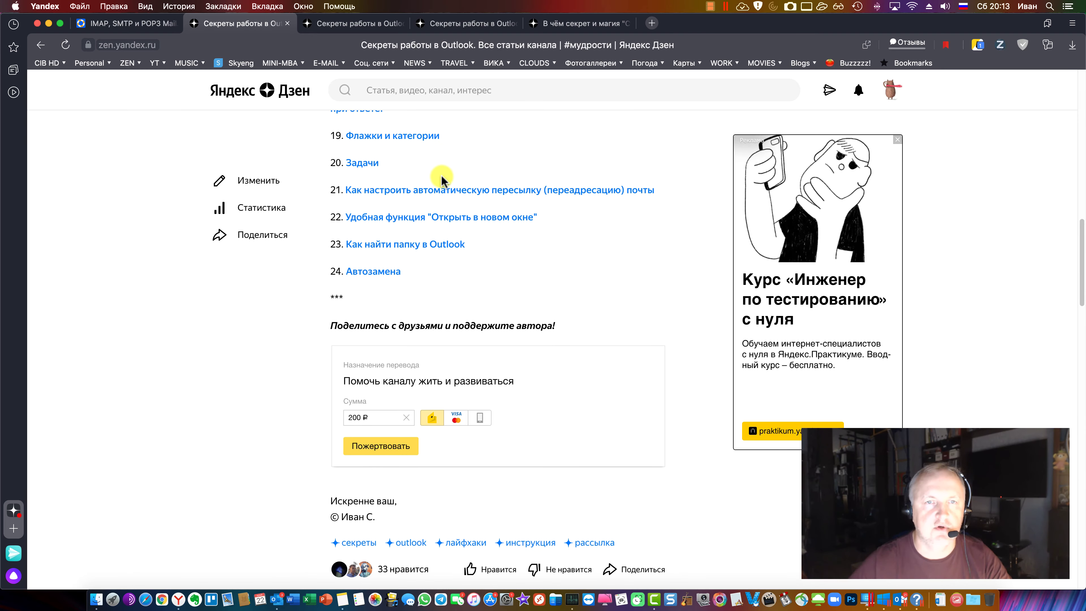
pyautogui.scroll(5, 441, 175)
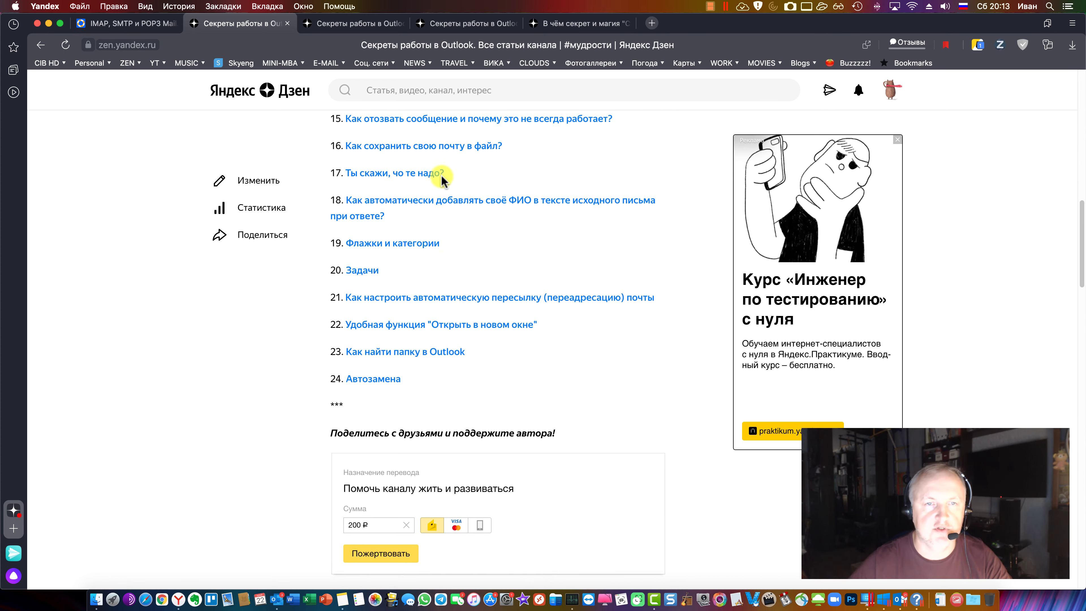
pyautogui.scroll(-3, 442, 175)
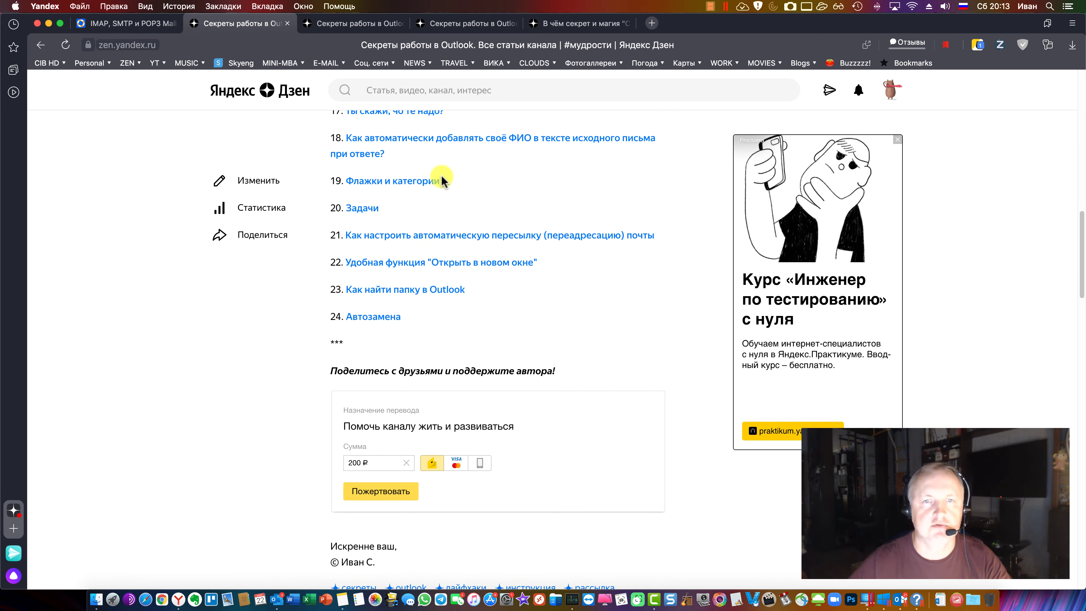
pyautogui.scroll(2, 442, 175)
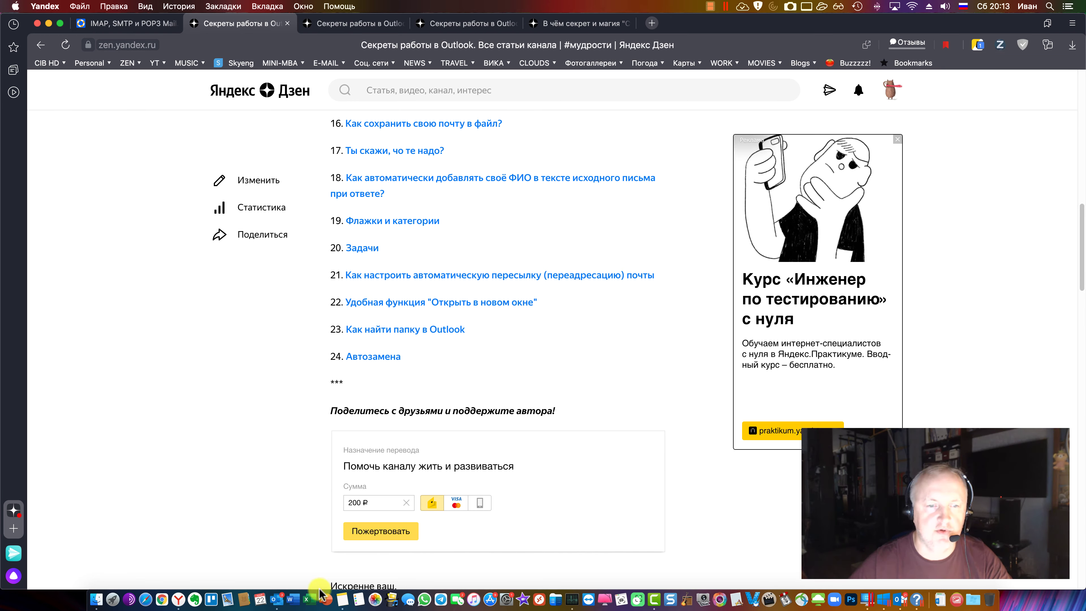
# Expand the Встреча conversation and reply to the bounced message, typing 'Отвечат' above the quote
pyautogui.click(277, 600)
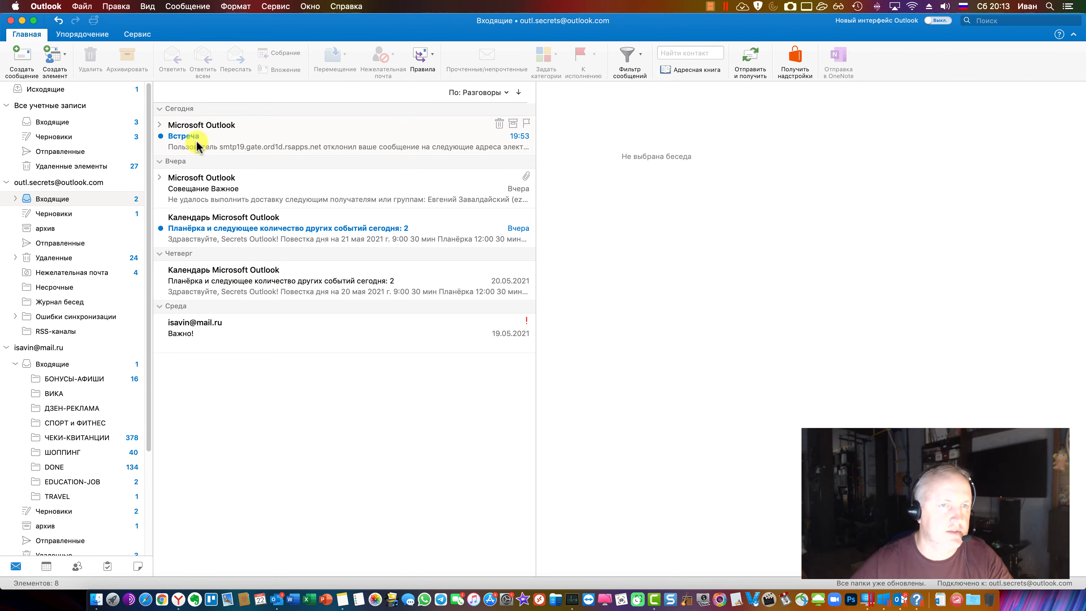
pyautogui.click(229, 146)
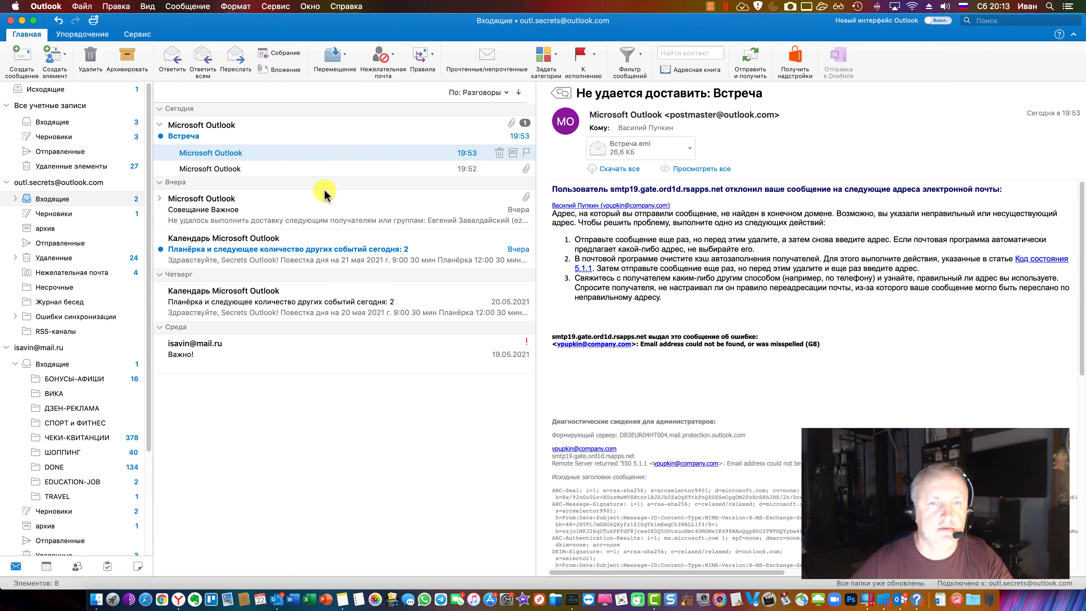
pyautogui.press('super+r')
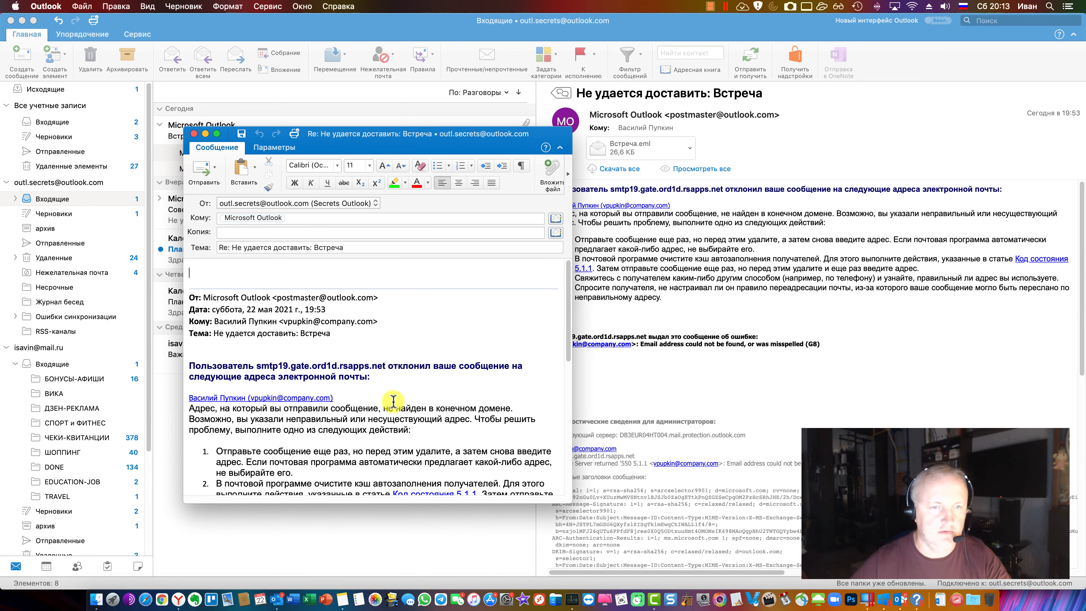
pyautogui.click(391, 382)
pyautogui.press('Return')
pyautogui.press('Return')
pyautogui.write('Отвечат')
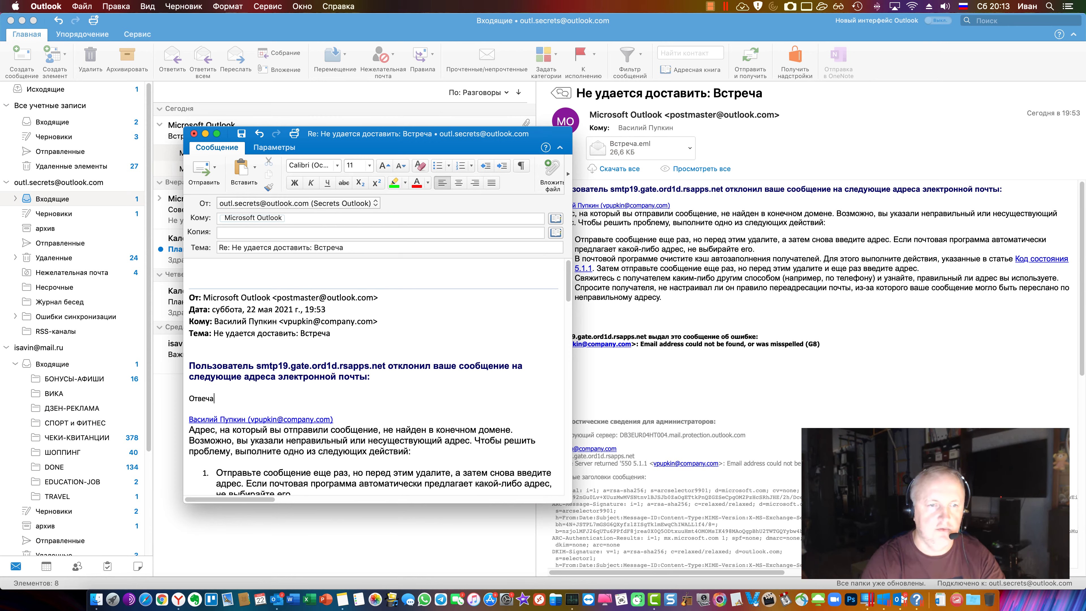
# Browse the reply's tabs and menu-bar menus, then close the reply with Don't Save
pyautogui.click(284, 147)
pyautogui.click(217, 147)
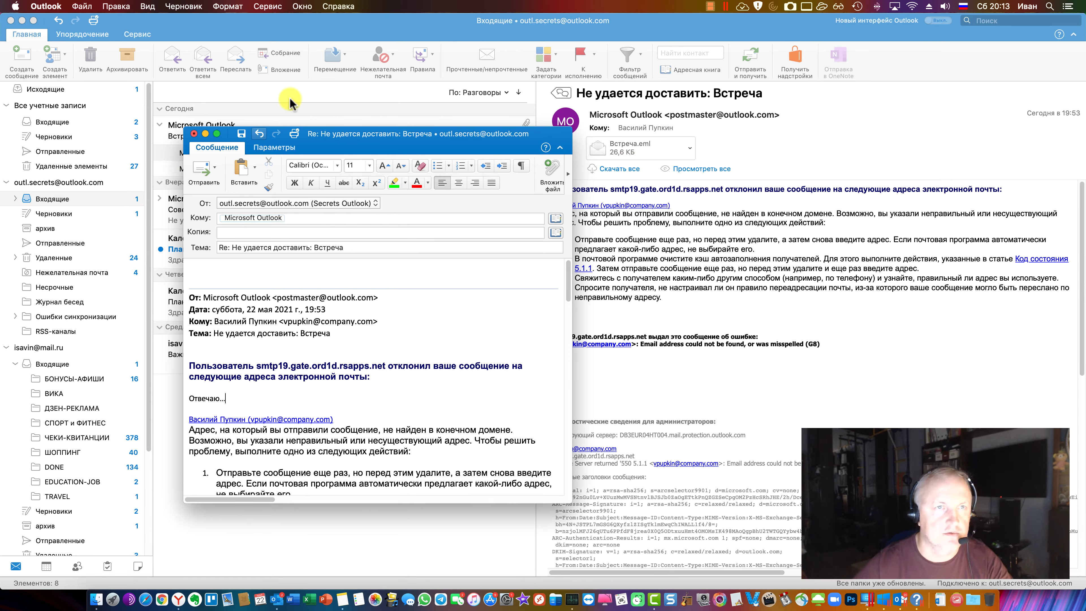
pyautogui.click(227, 6)
pyautogui.moveTo(120, 10)
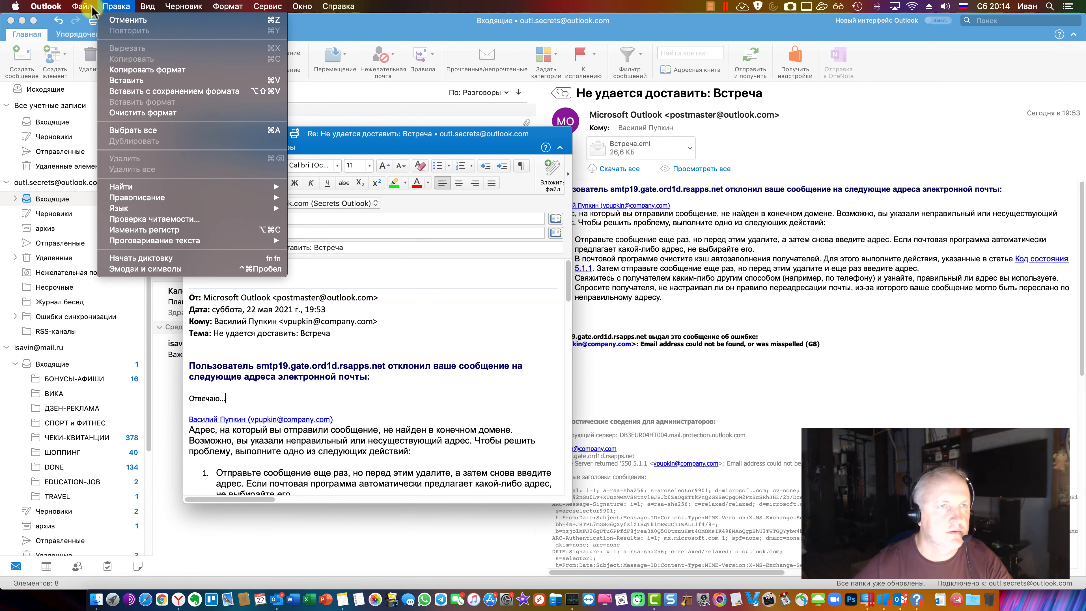
pyautogui.moveTo(48, 9)
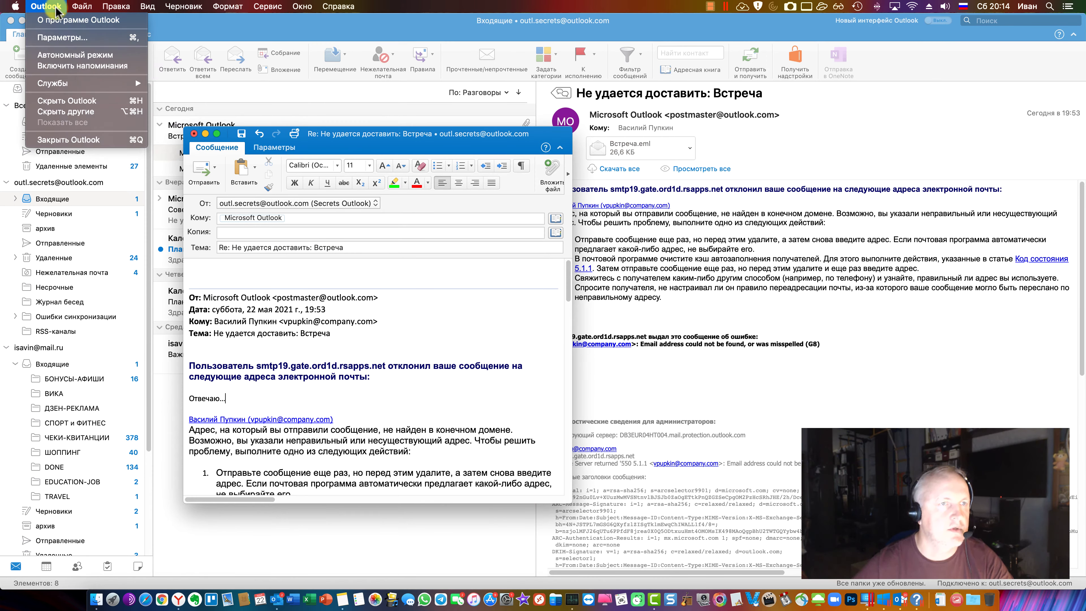
pyautogui.click(371, 303)
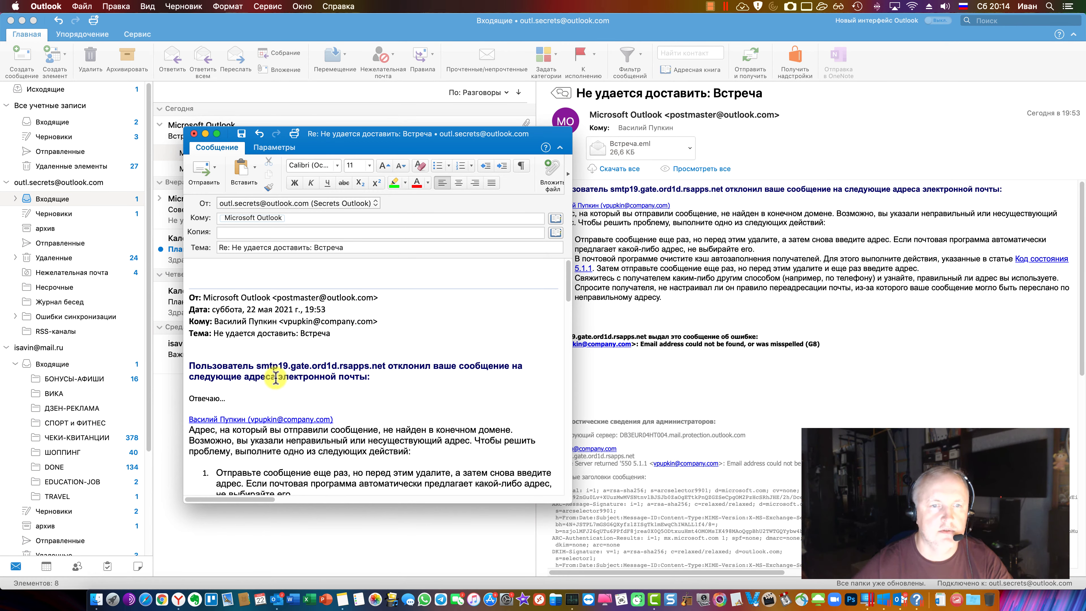
pyautogui.click(277, 7)
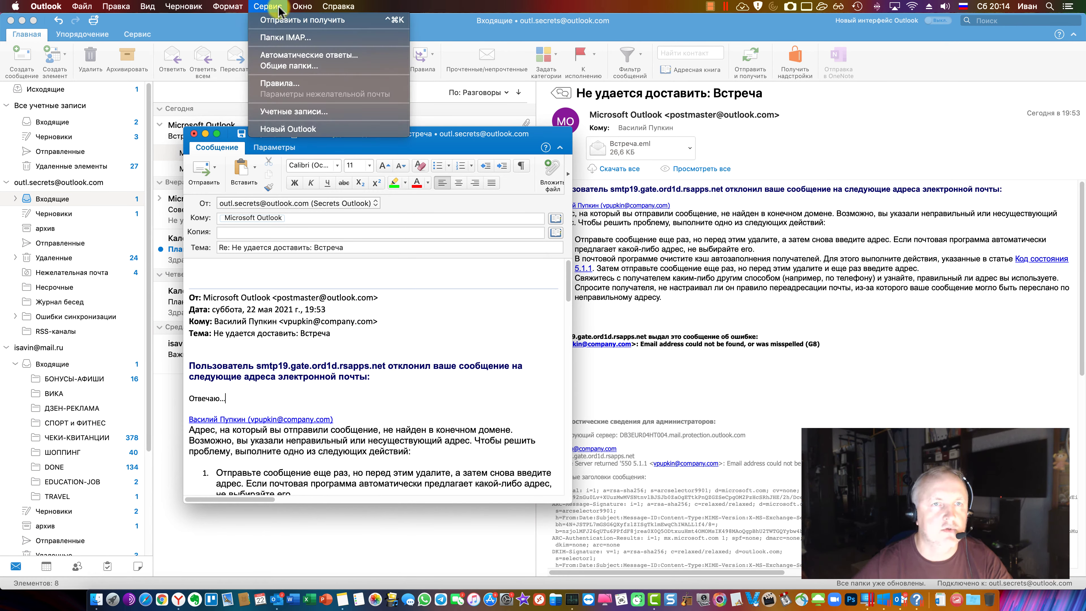
pyautogui.press('super+w')
pyautogui.click(306, 211)
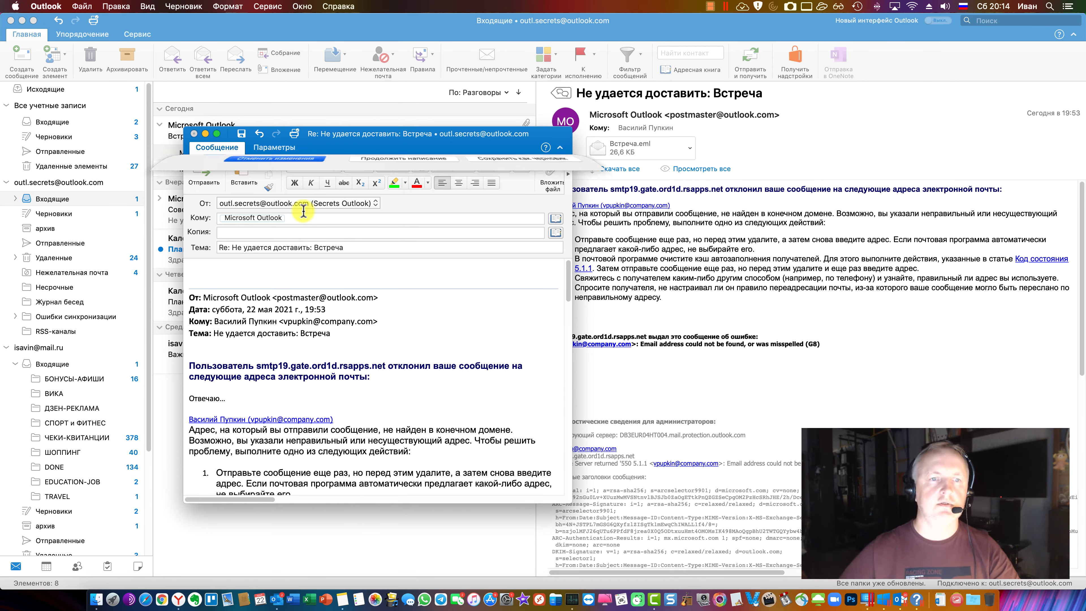
pyautogui.click(903, 597)
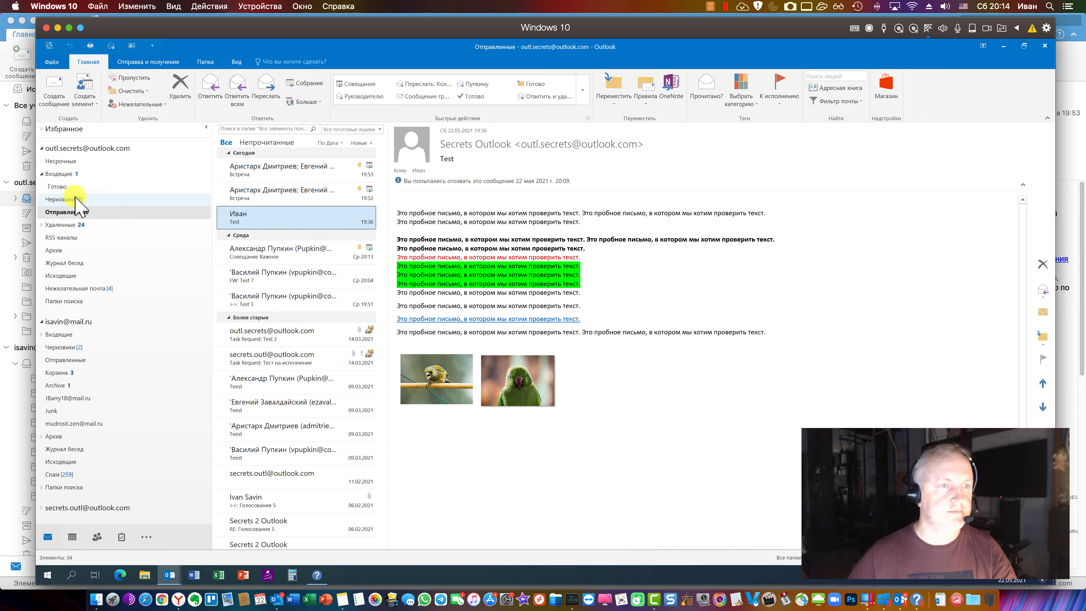
# Reply to the Совещание Важное report, add and remove a blank line, then discard the reply with Нет
pyautogui.click(69, 174)
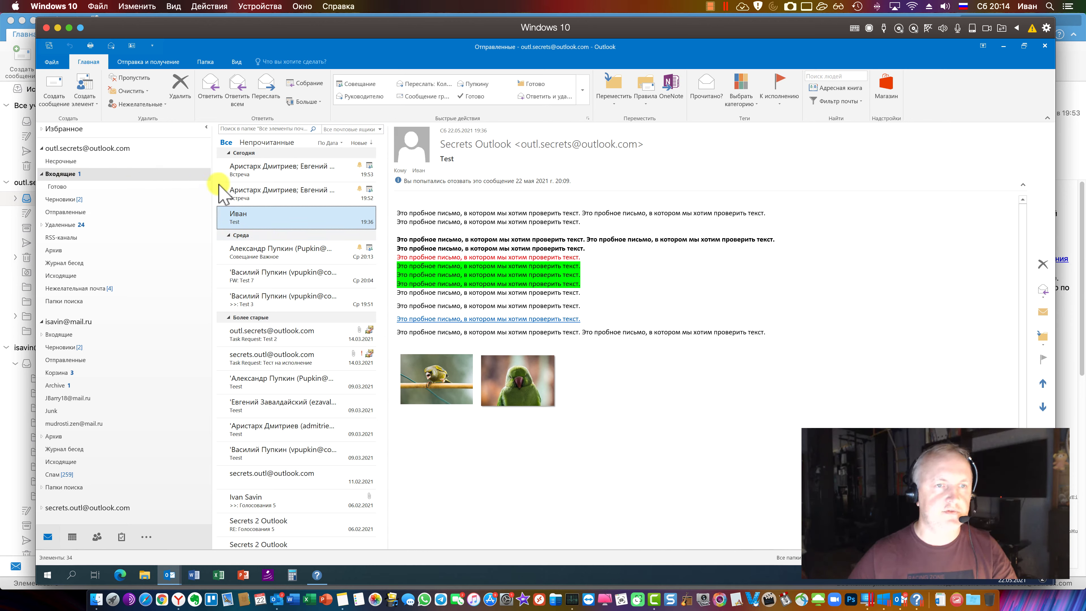
pyautogui.click(210, 88)
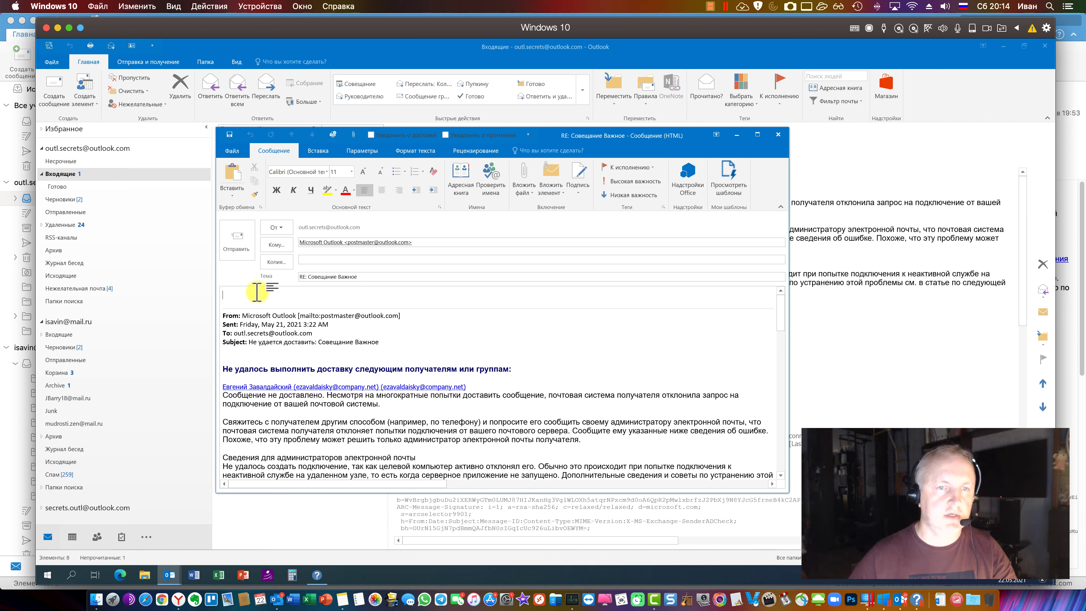
pyautogui.click(405, 347)
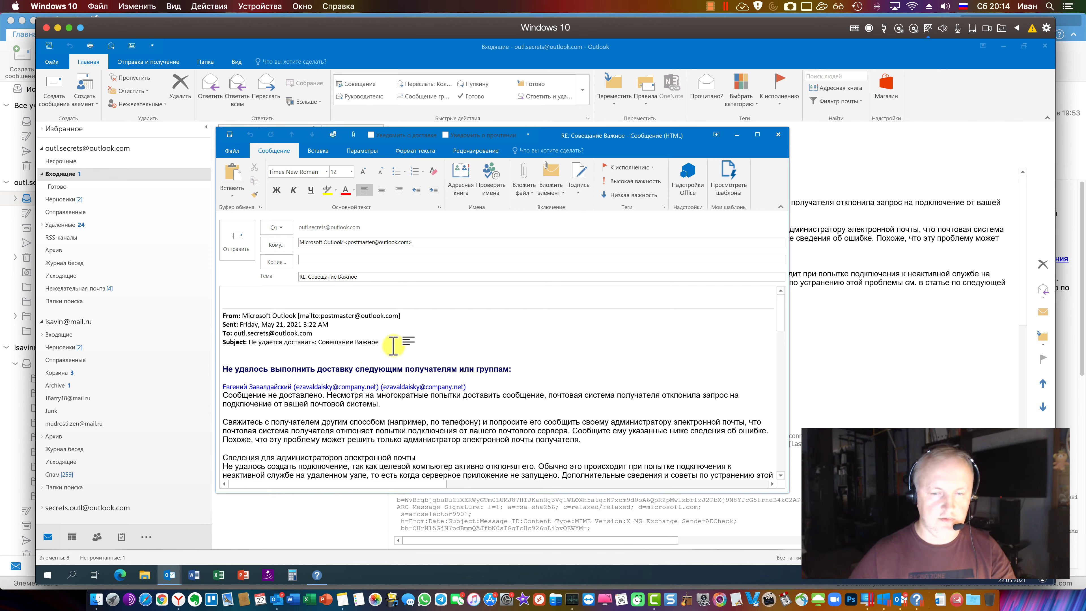
pyautogui.doubleClick(395, 346)
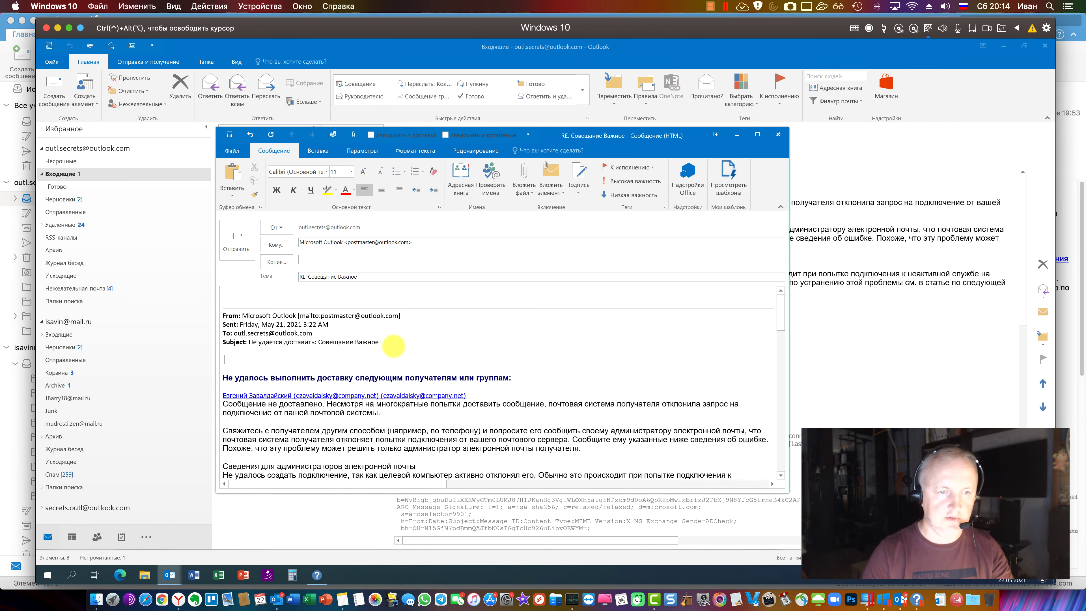
pyautogui.press('BackSpace')
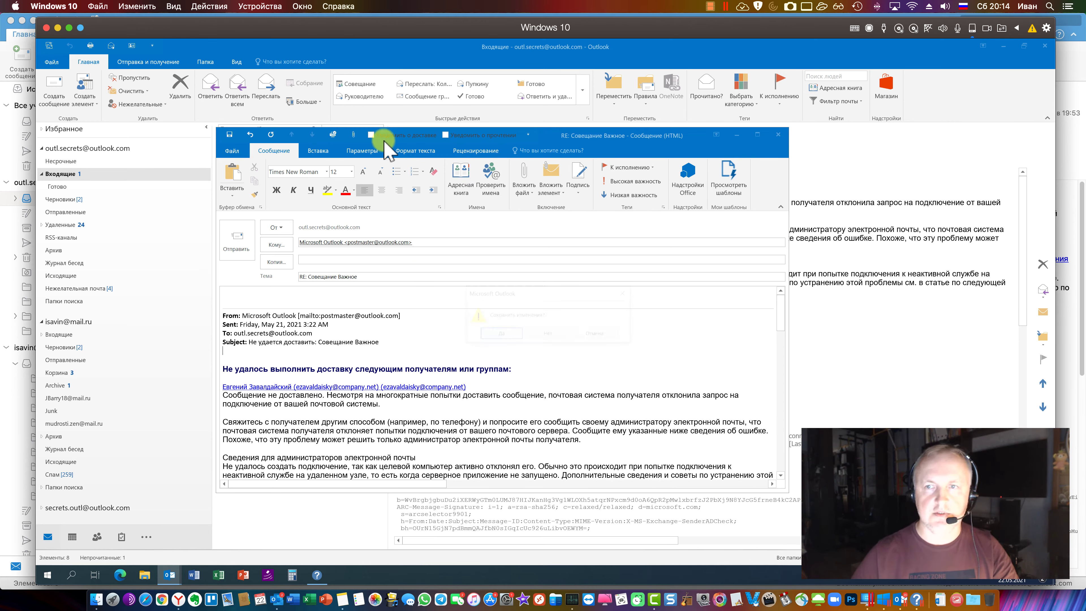
pyautogui.press('Escape')
pyautogui.click(540, 339)
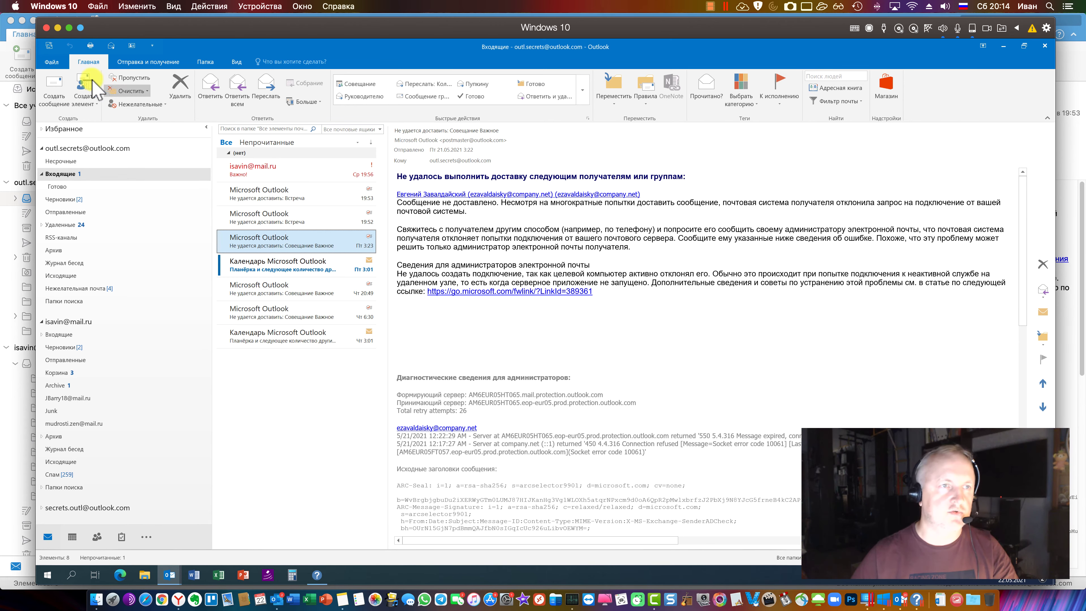
# In Параметры > Почта, tick Добавлять в начало примечаний so reply comments get the user's name
pyautogui.click(51, 61)
pyautogui.click(70, 236)
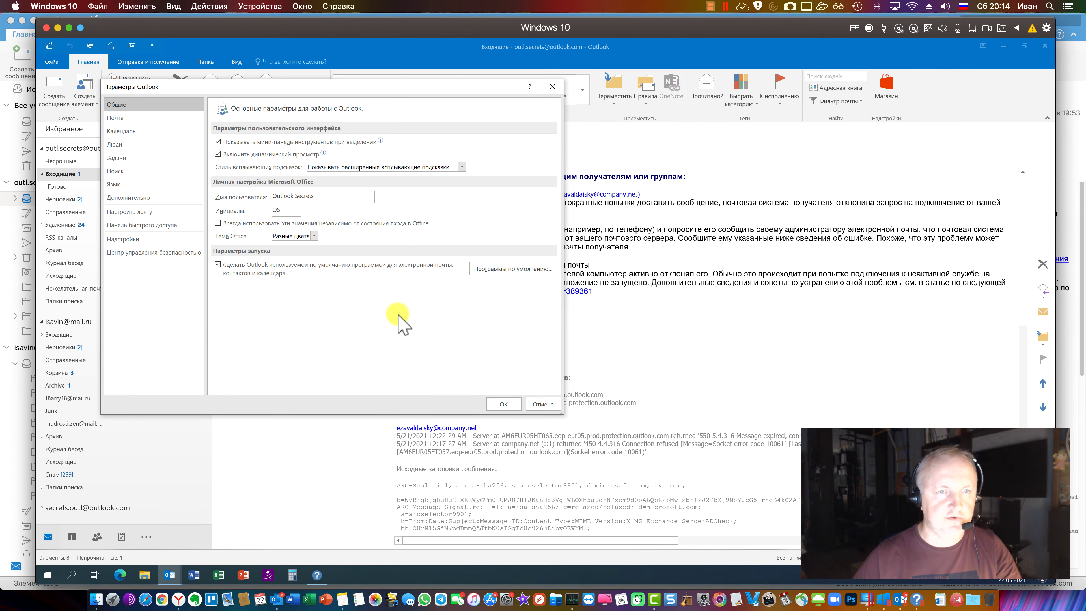
pyautogui.click(163, 119)
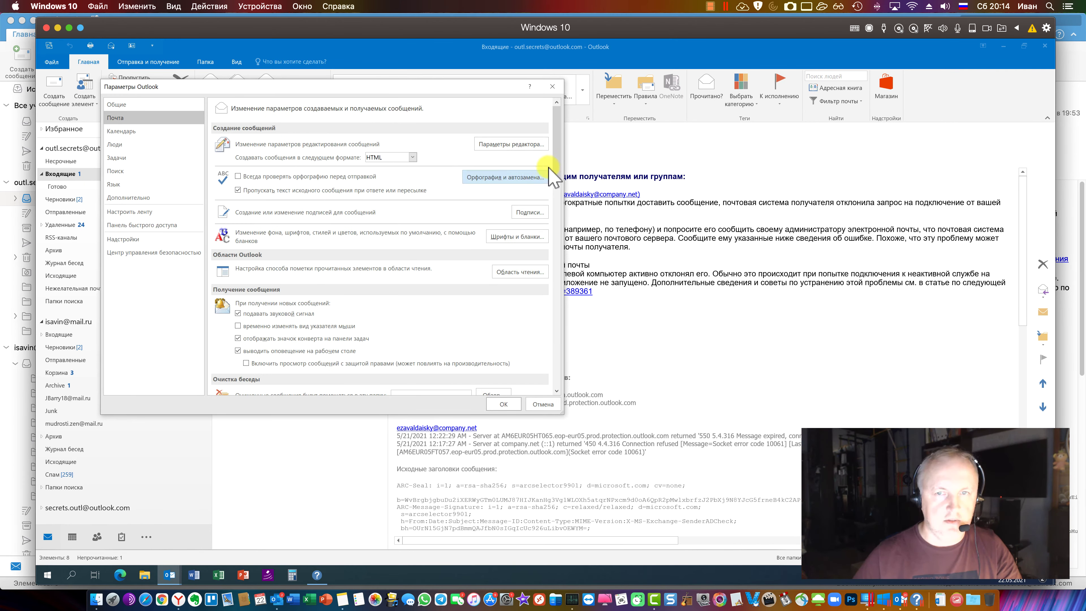
pyautogui.scroll(-1, 556, 184)
pyautogui.moveTo(556, 186); pyautogui.dragTo(557, 255)
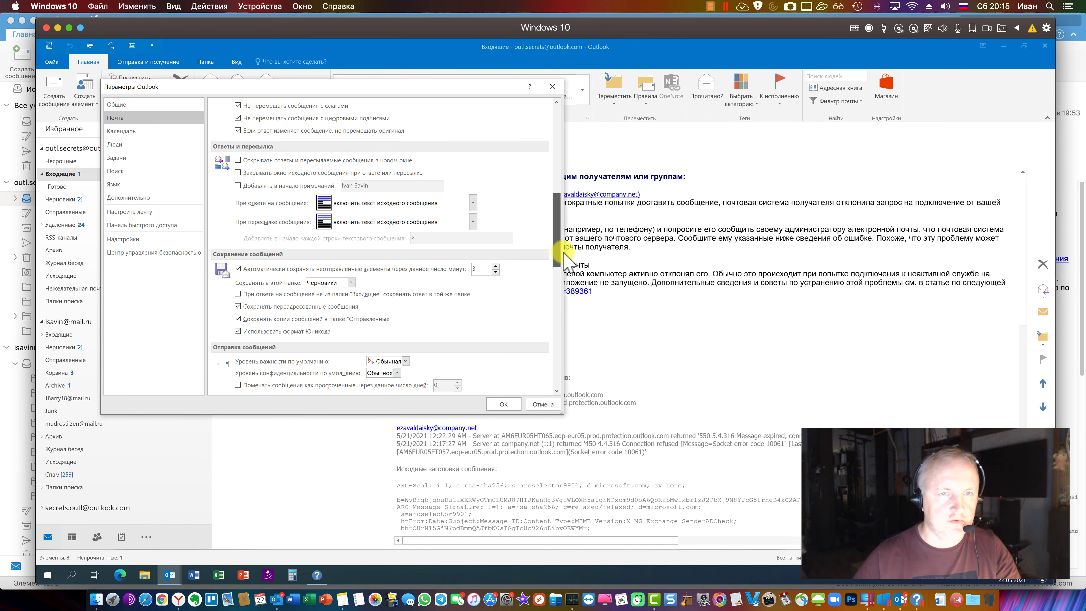
pyautogui.click(239, 186)
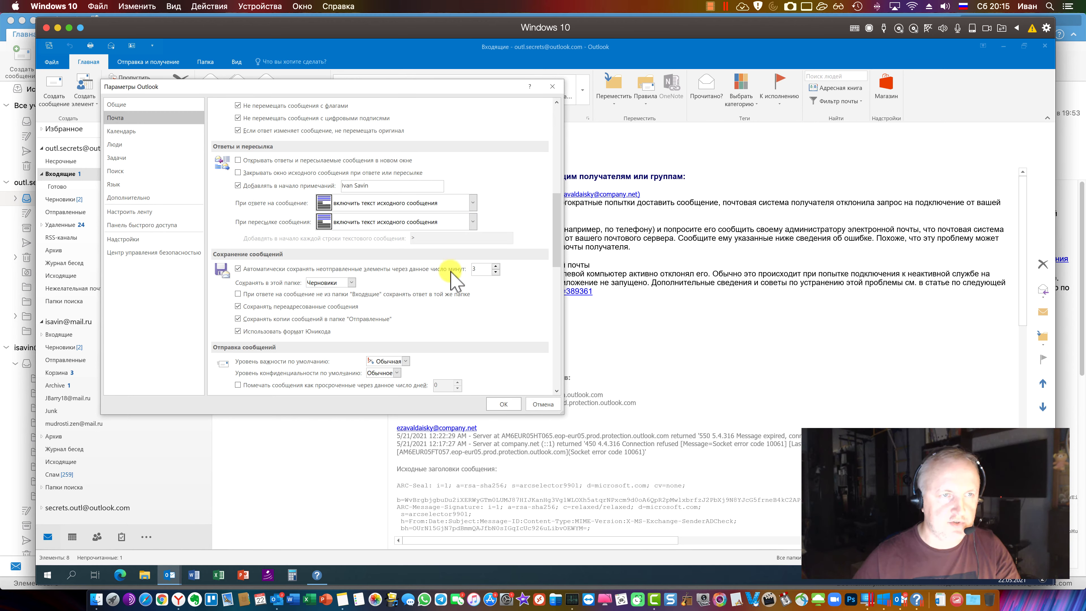
pyautogui.click(503, 403)
# Open Важно!, reply, and type the comment 'ответы' inside the quoted text
pyautogui.doubleClick(286, 244)
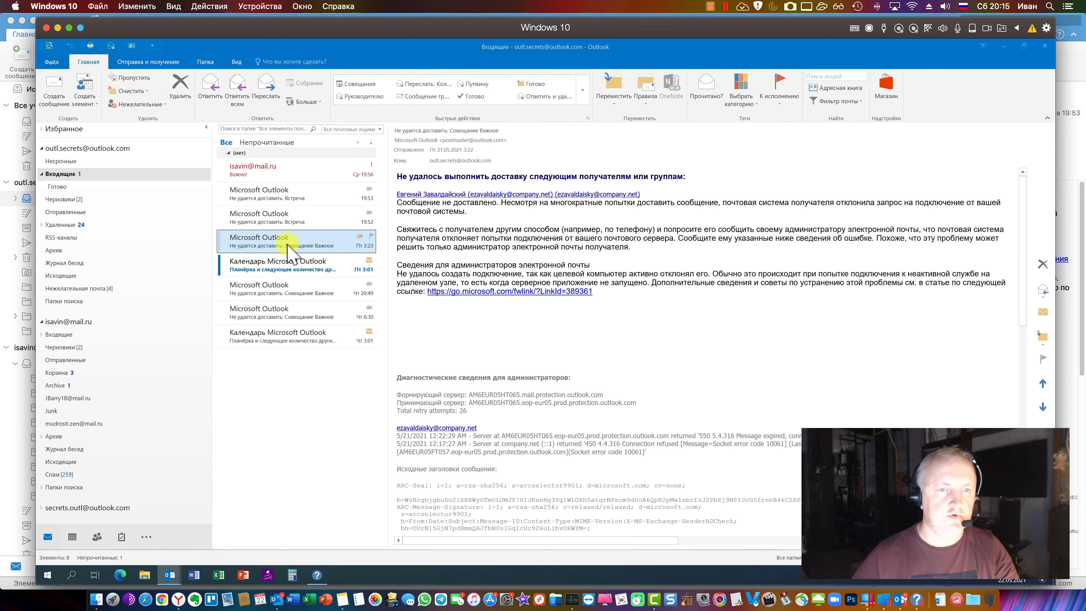
pyautogui.doubleClick(276, 345)
pyautogui.click(282, 179)
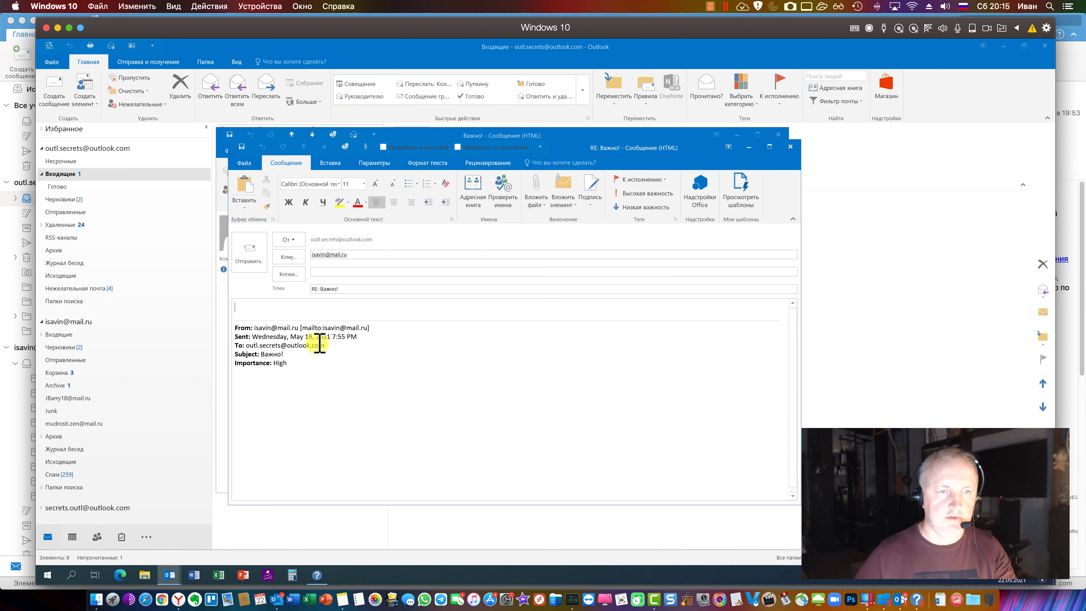
pyautogui.click(320, 368)
pyautogui.write('п')
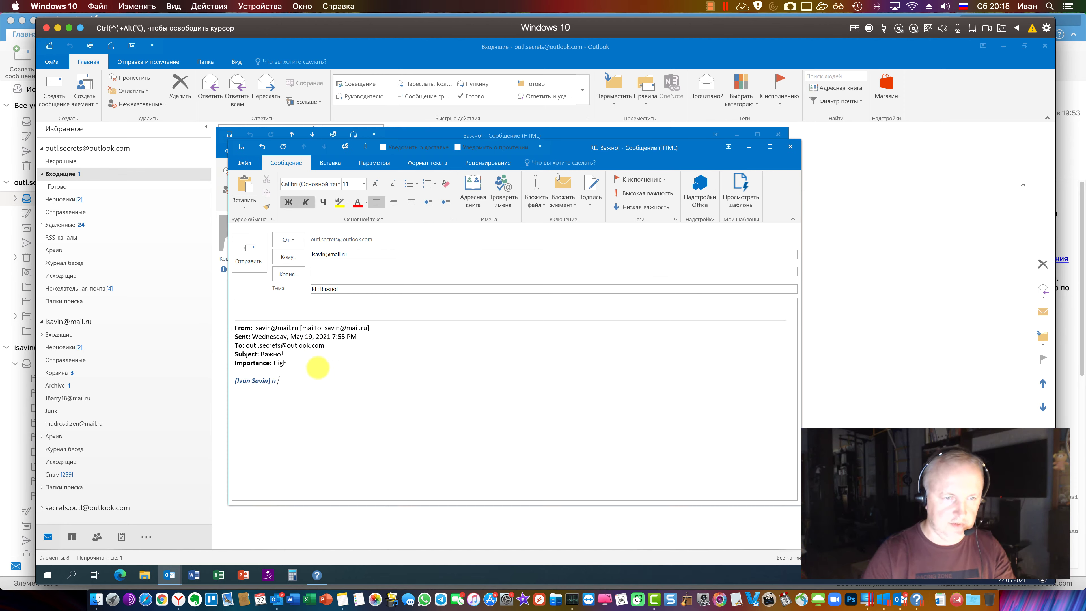
pyautogui.write('р')
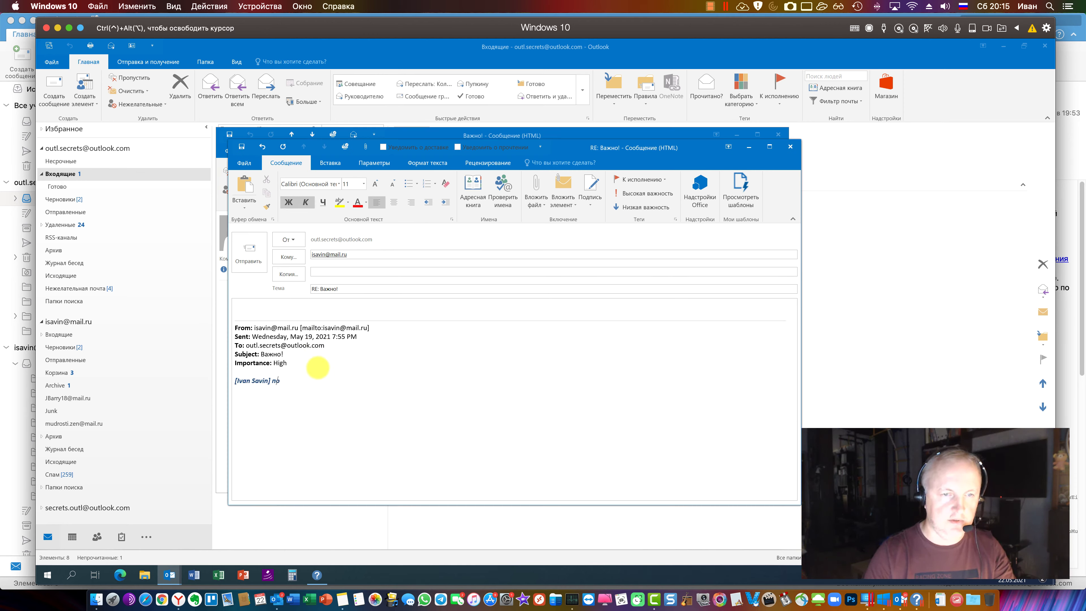
pyautogui.press('BackSpace')
pyautogui.press('BackSpace')
pyautogui.write('ответы')
pyautogui.hotkey('ctrl', 'alt')
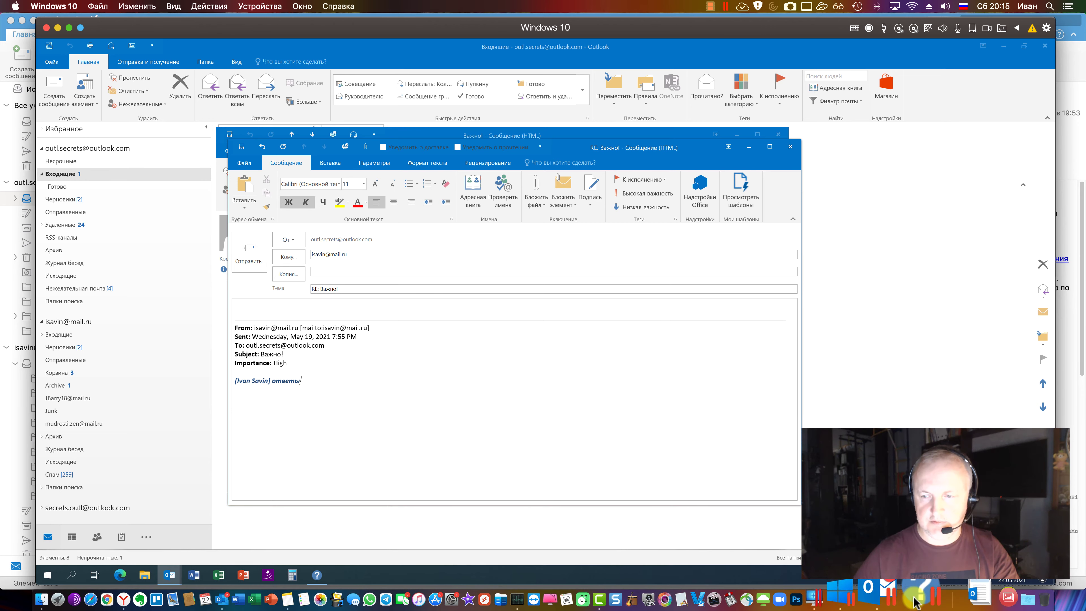
# Open the Важно! message in its own window and start a reply
pyautogui.click(278, 599)
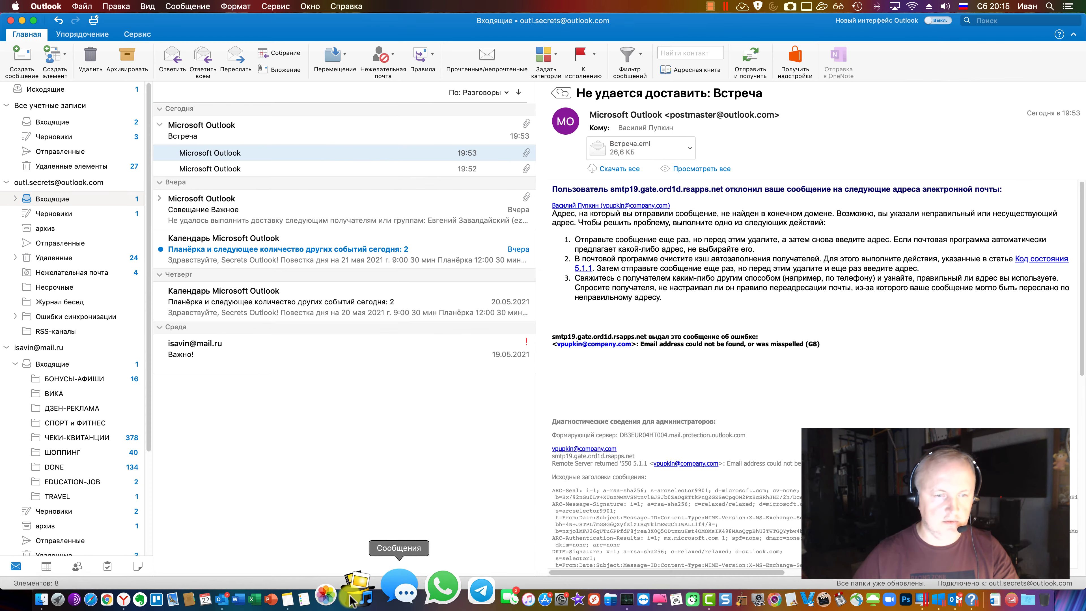
pyautogui.click(252, 353)
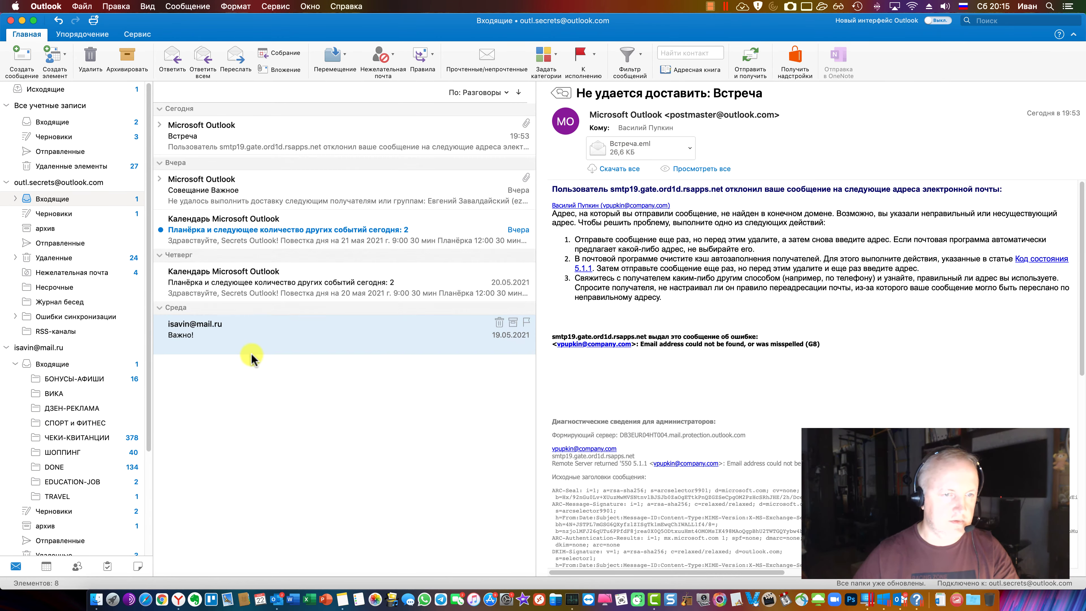
pyautogui.doubleClick(242, 338)
pyautogui.click(261, 180)
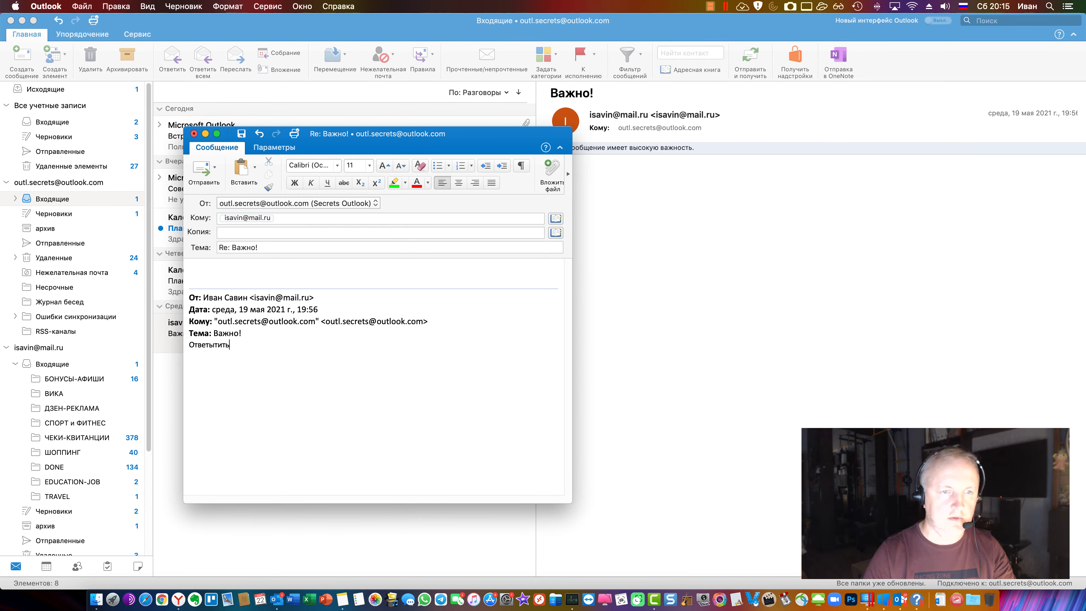
# Browse the Сервис and Правка menus, then discard the reply with Отменить изменения
pyautogui.click(266, 6)
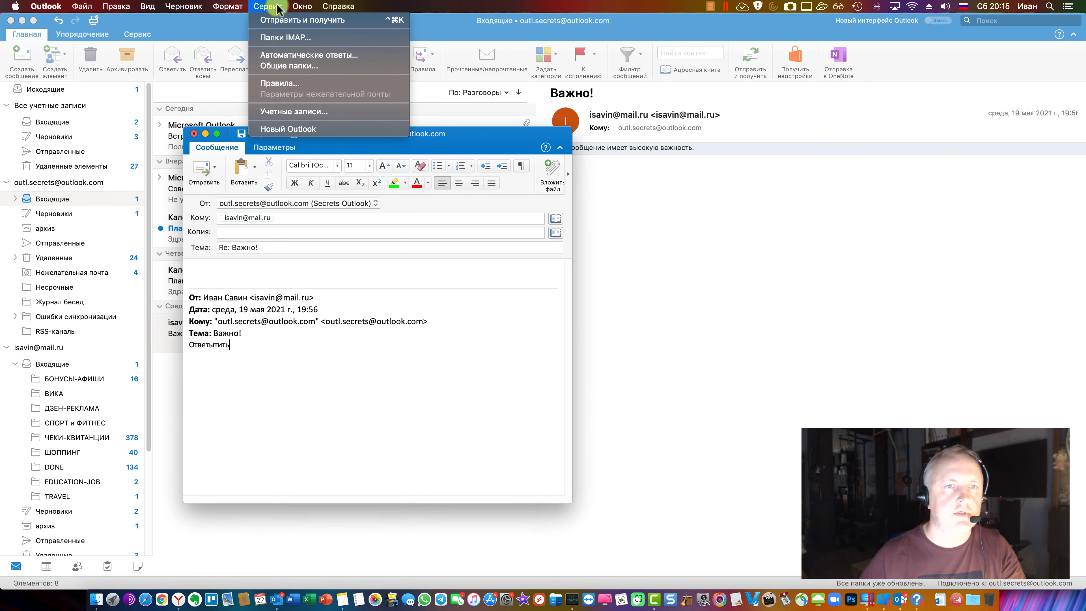
pyautogui.moveTo(229, 7)
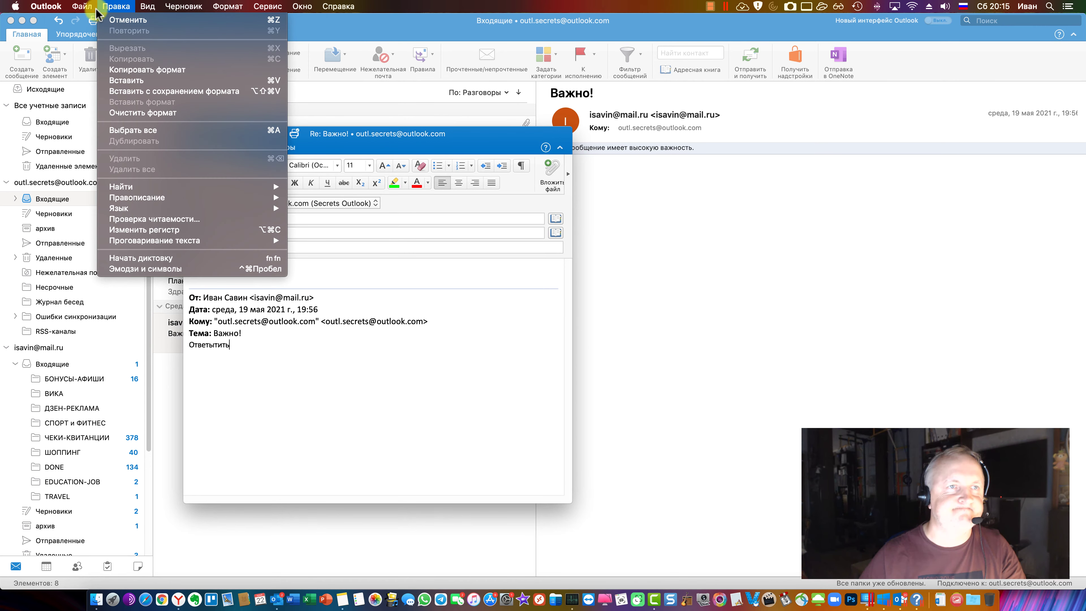
pyautogui.moveTo(112, 7)
pyautogui.press('super+w')
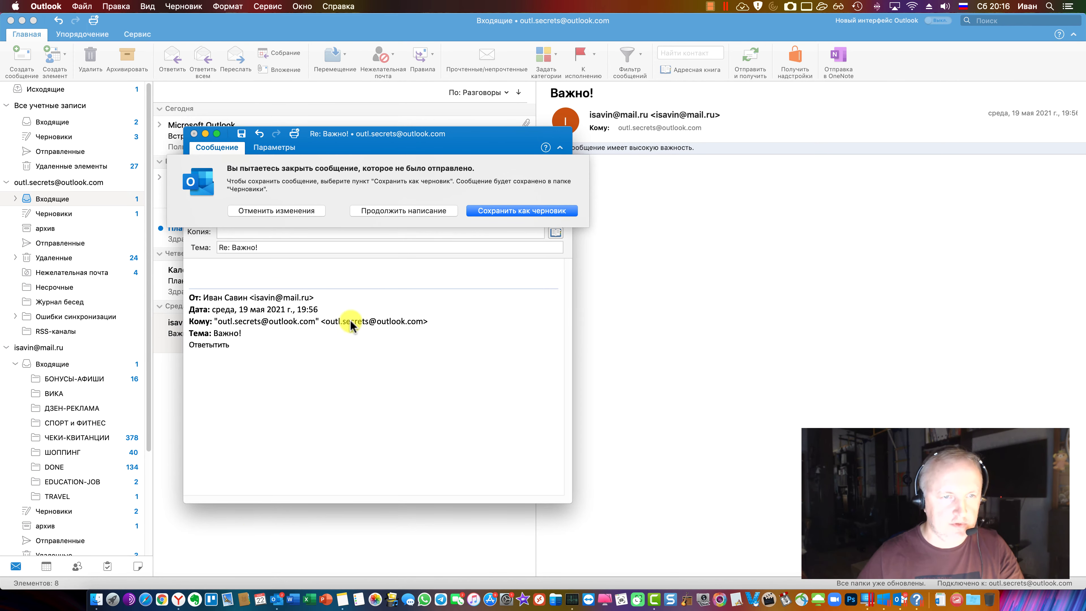
pyautogui.click(283, 211)
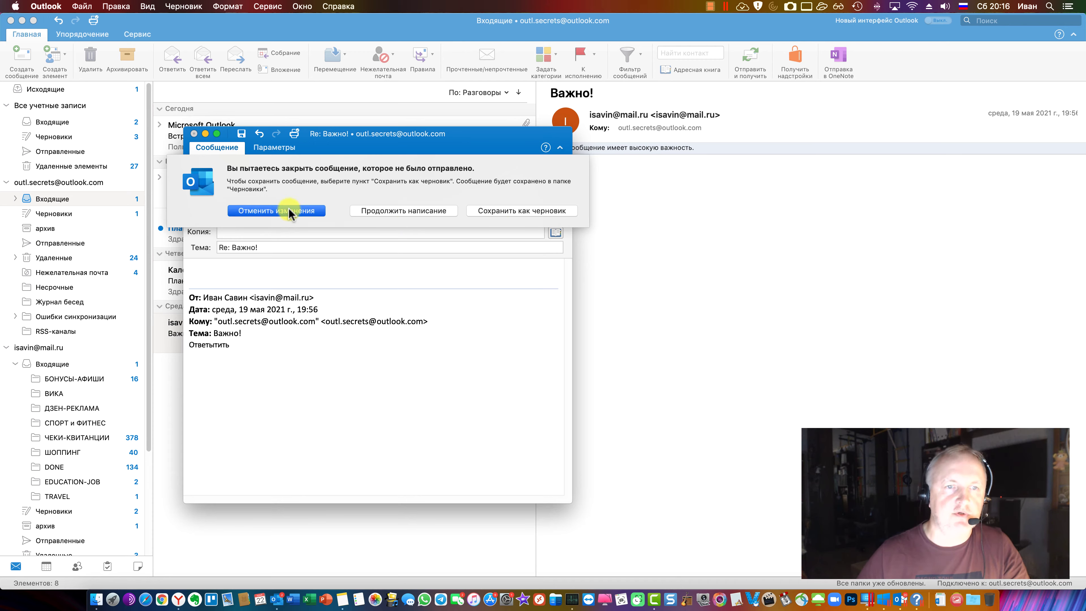
pyautogui.click(178, 599)
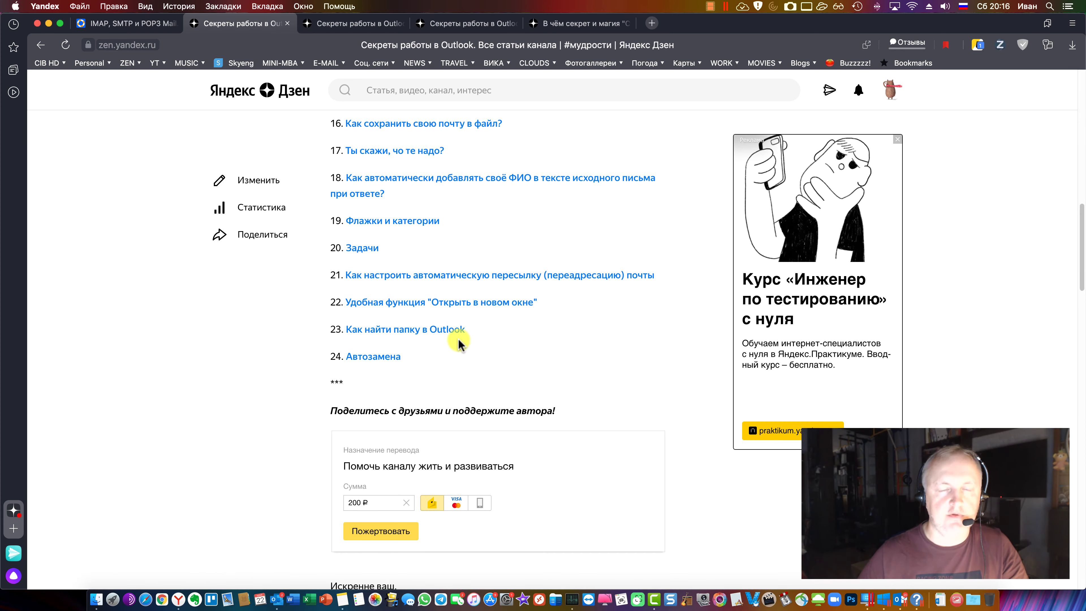
pyautogui.scroll(-2, 325, 514)
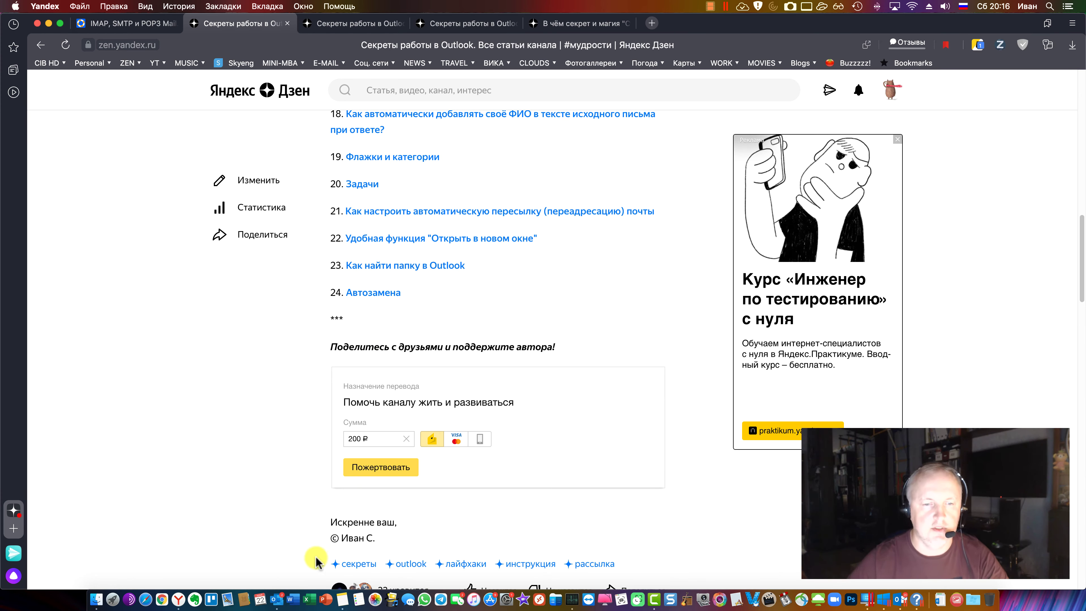
pyautogui.click(279, 598)
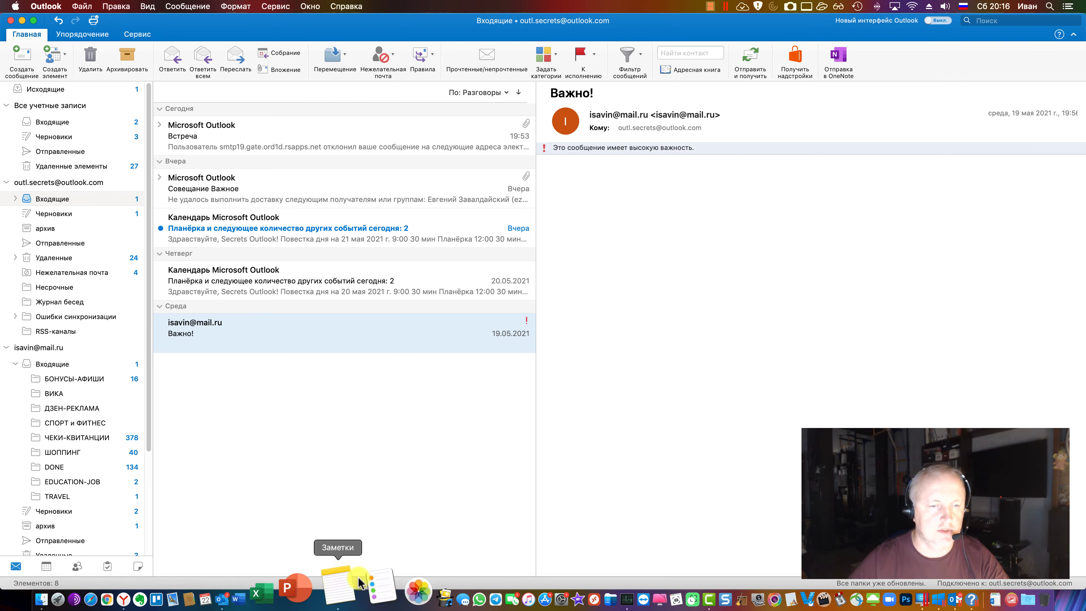
# In Mac Outlook Tasks, create a new task, resize it, view its formatting tab, then discard it
pyautogui.click(108, 567)
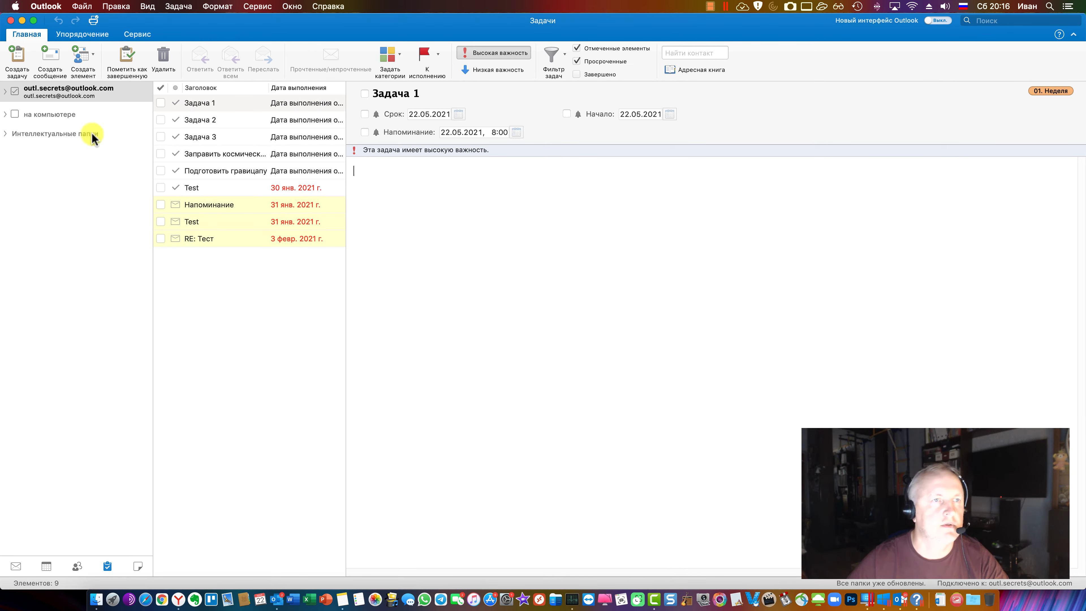
pyautogui.click(18, 58)
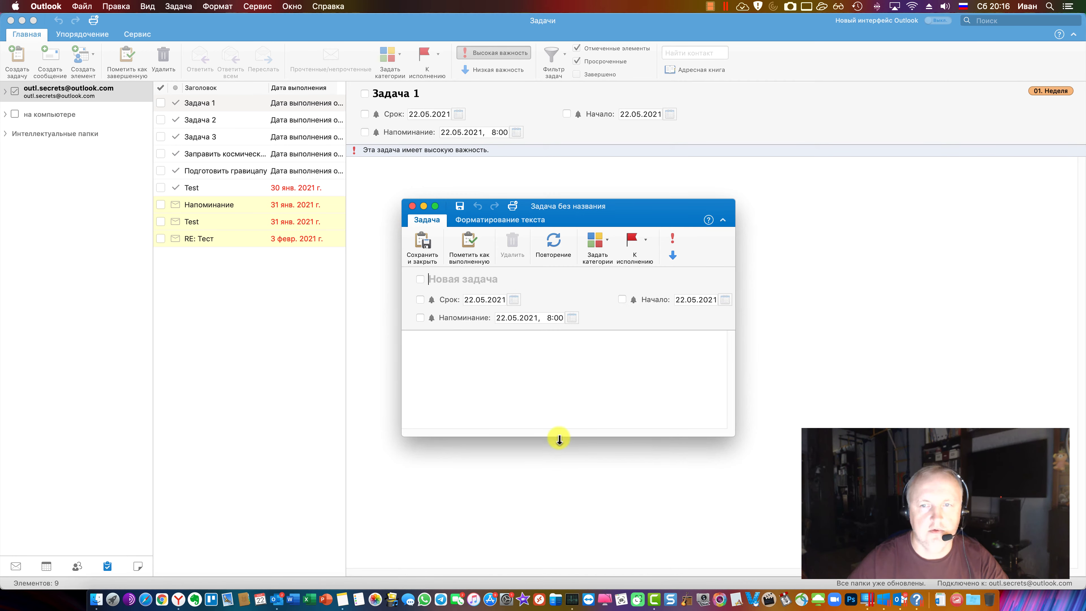
pyautogui.moveTo(608, 439); pyautogui.dragTo(611, 522)
pyautogui.click(517, 221)
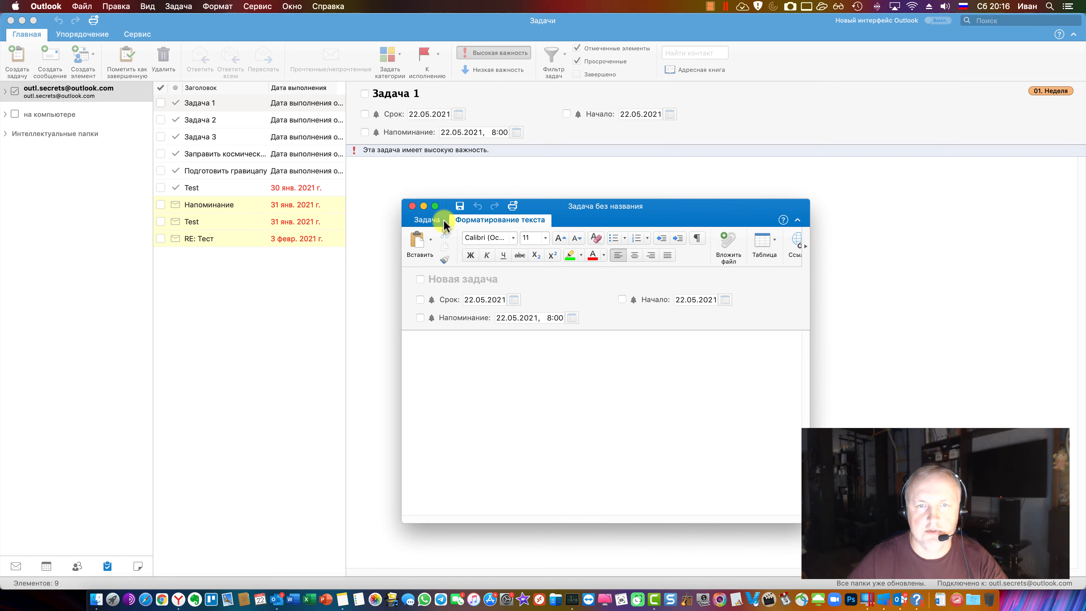
pyautogui.click(428, 219)
pyautogui.moveTo(839, 329); pyautogui.dragTo(924, 329)
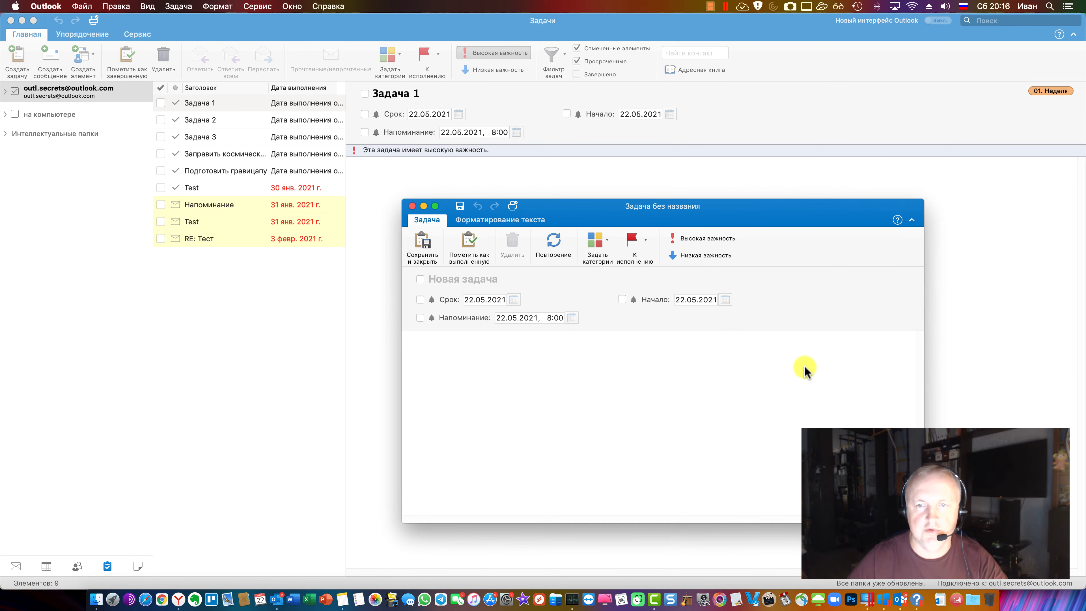
pyautogui.click(472, 273)
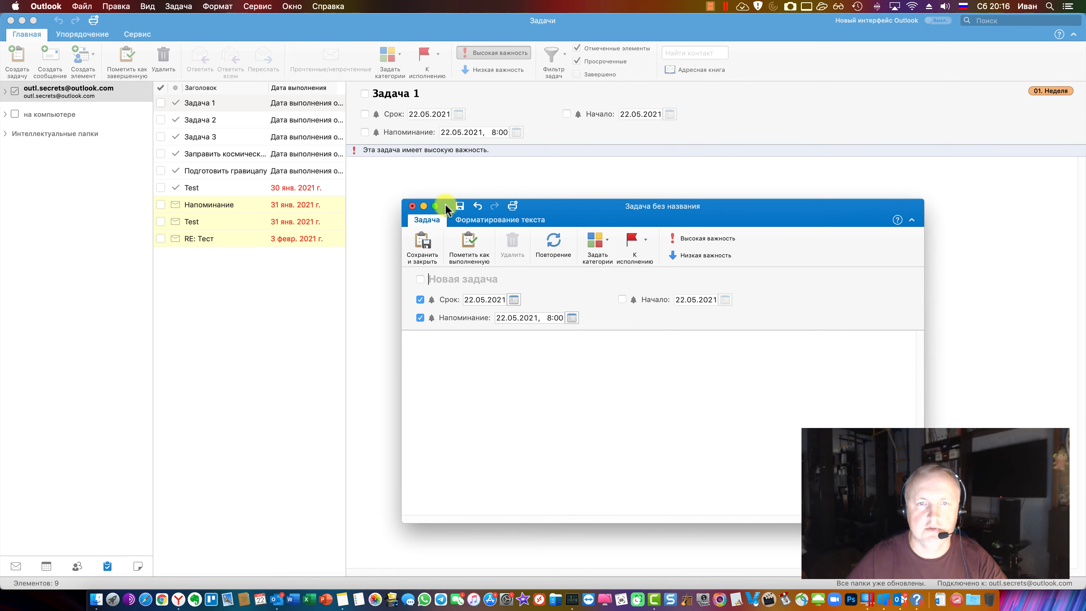
pyautogui.click(412, 206)
pyautogui.click(616, 282)
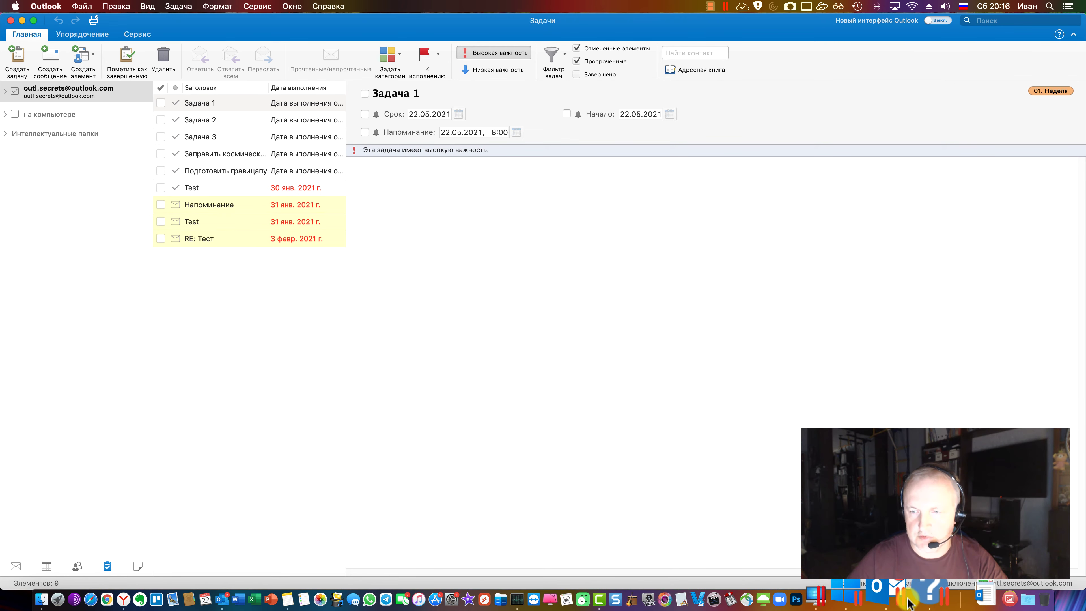
# Close the Windows Outlook reply to Важно! without saving
pyautogui.click(909, 604)
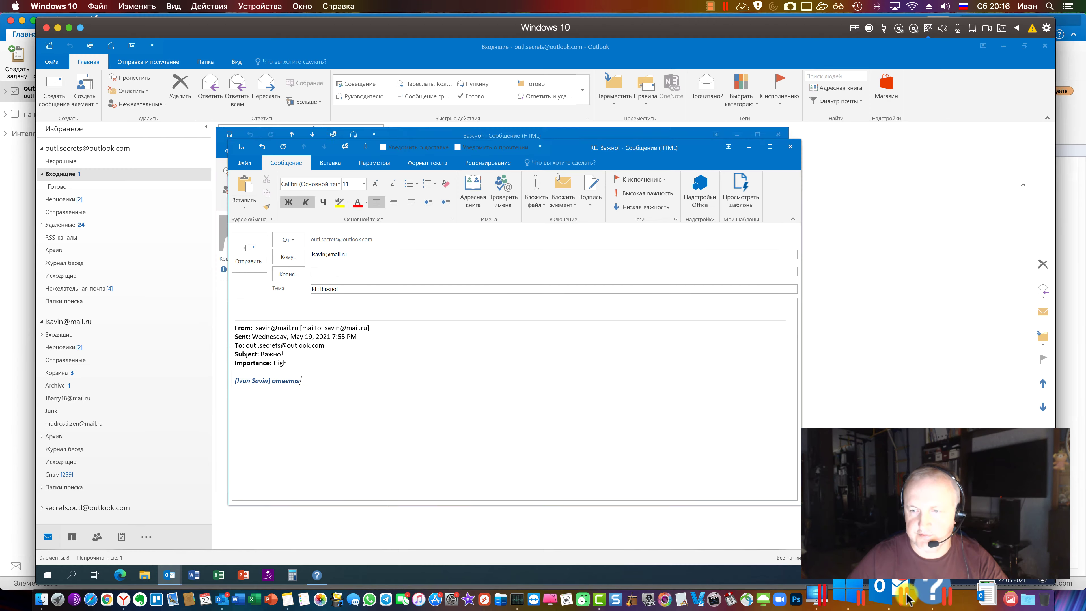
pyautogui.click(790, 147)
pyautogui.press('n')
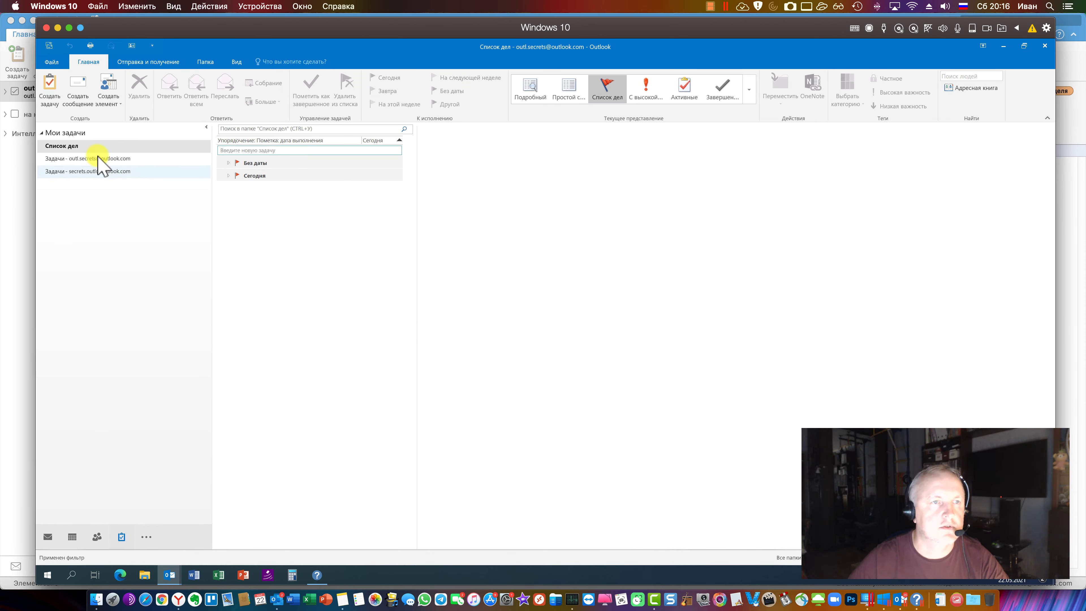
# Create a Windows Outlook task, explore its Details fields and Assign Task, then discard it unsaved
pyautogui.click(50, 87)
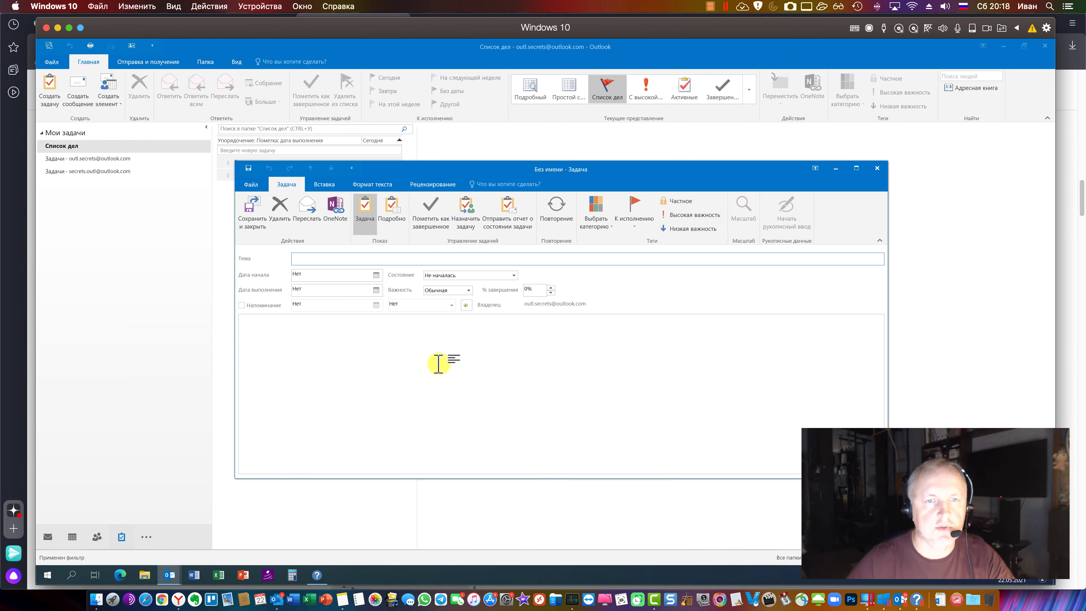
pyautogui.click(391, 214)
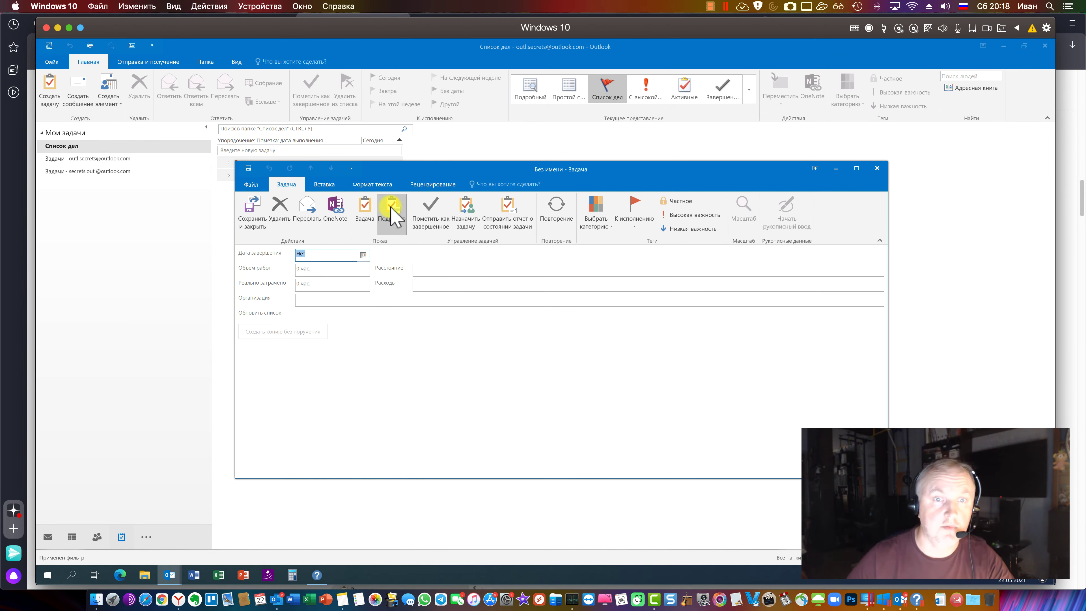
pyautogui.click(435, 285)
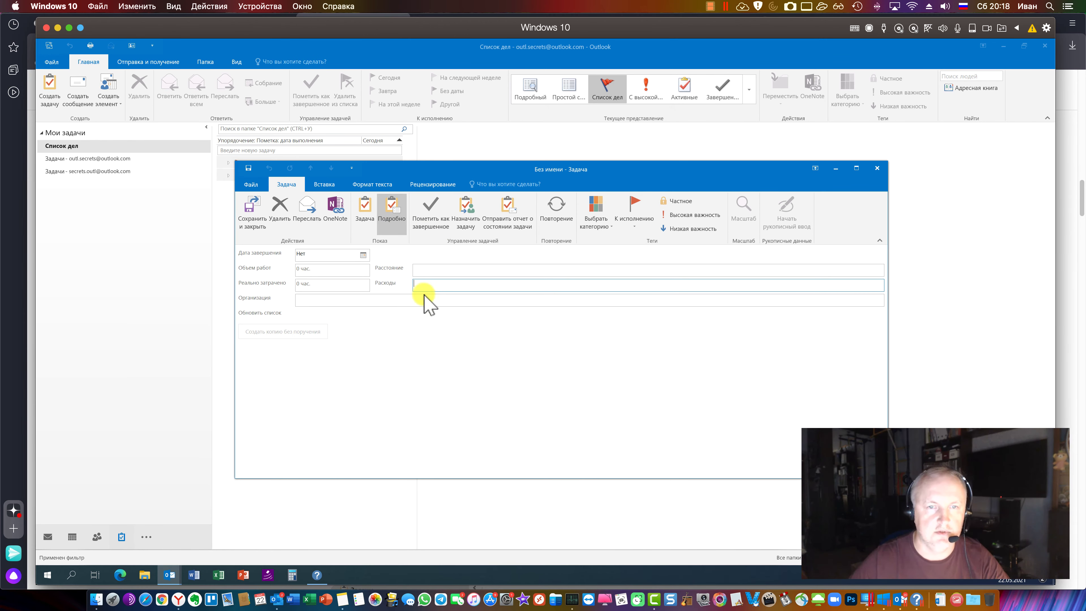
pyautogui.click(416, 301)
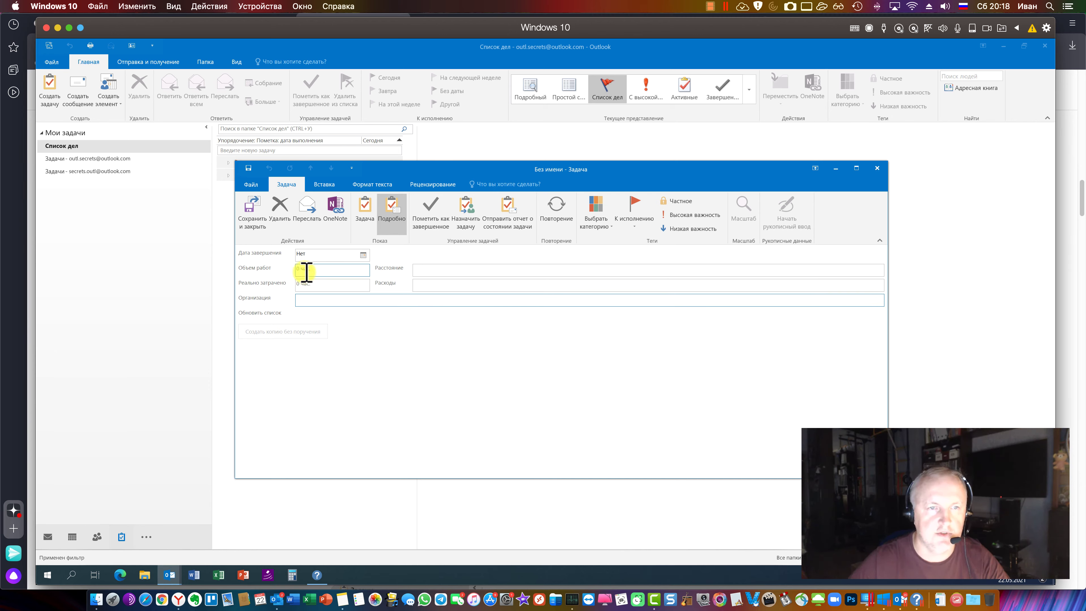
pyautogui.click(309, 283)
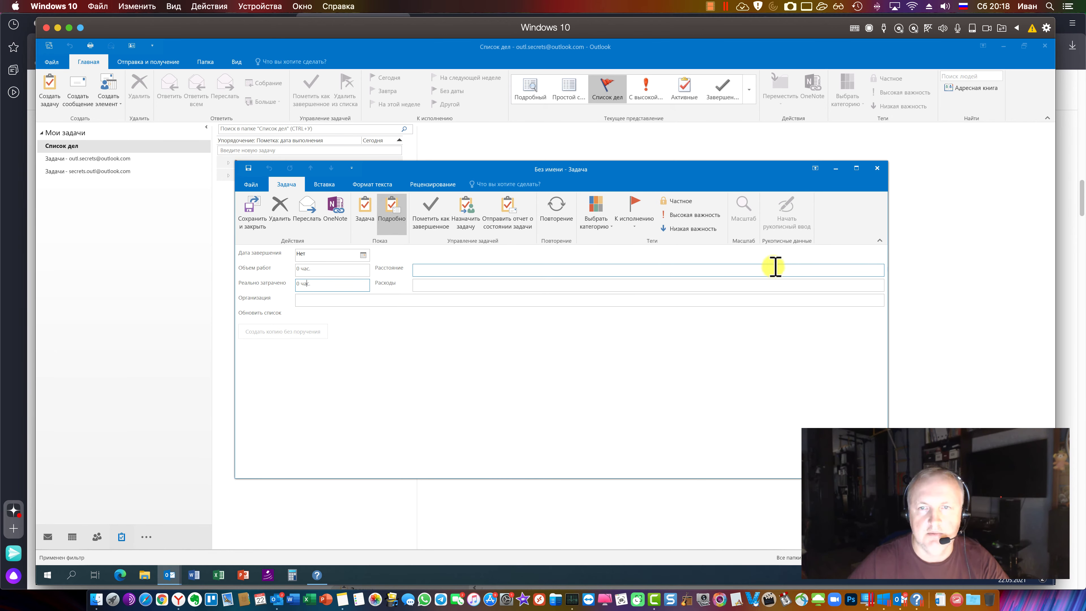
pyautogui.click(642, 232)
pyautogui.click(624, 231)
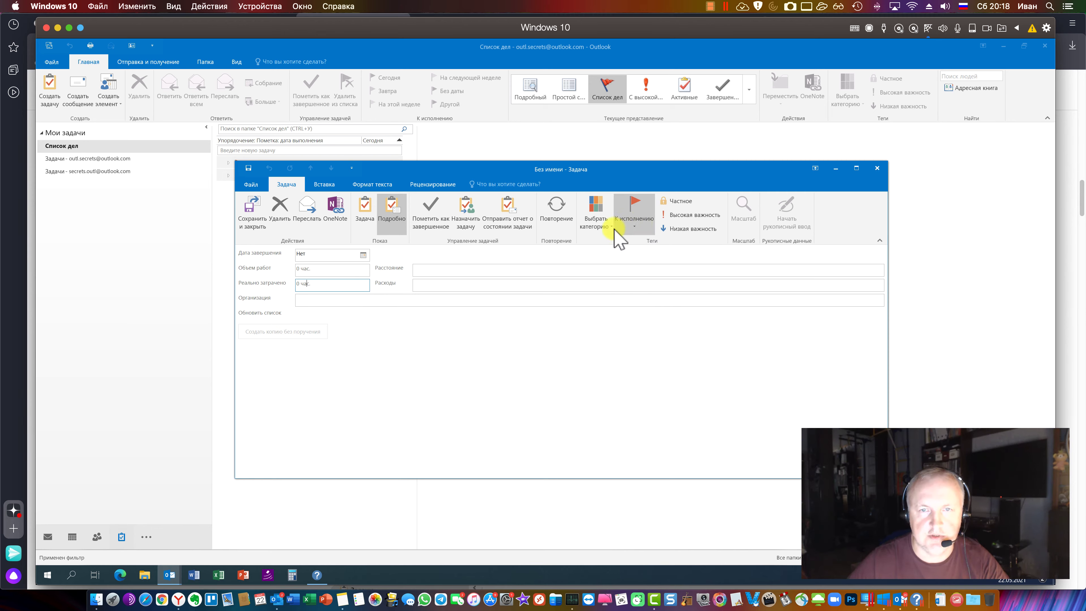
pyautogui.click(475, 221)
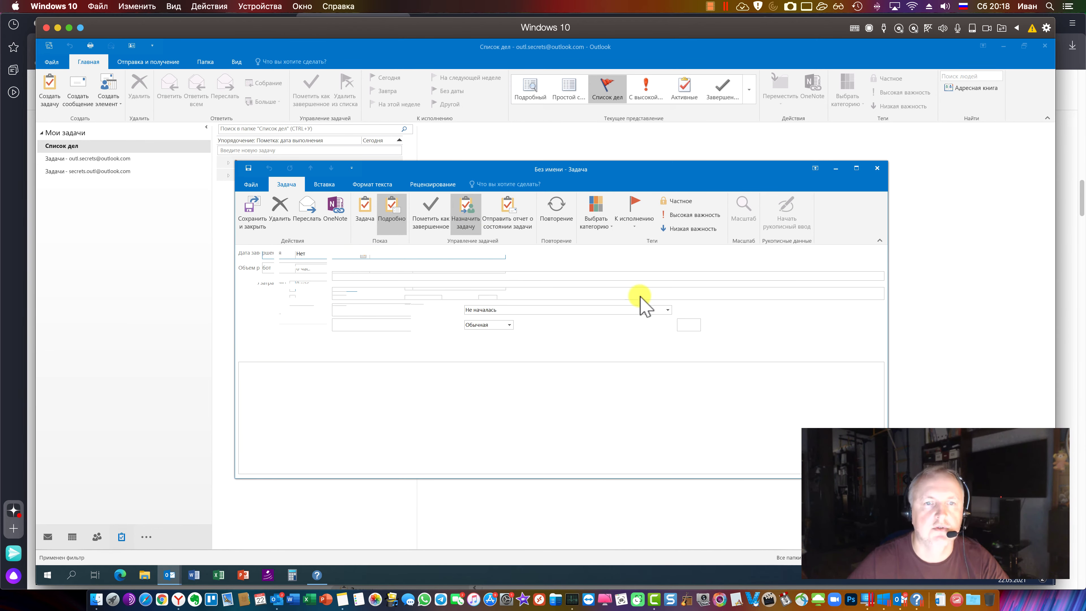
pyautogui.press('Escape')
pyautogui.click(548, 333)
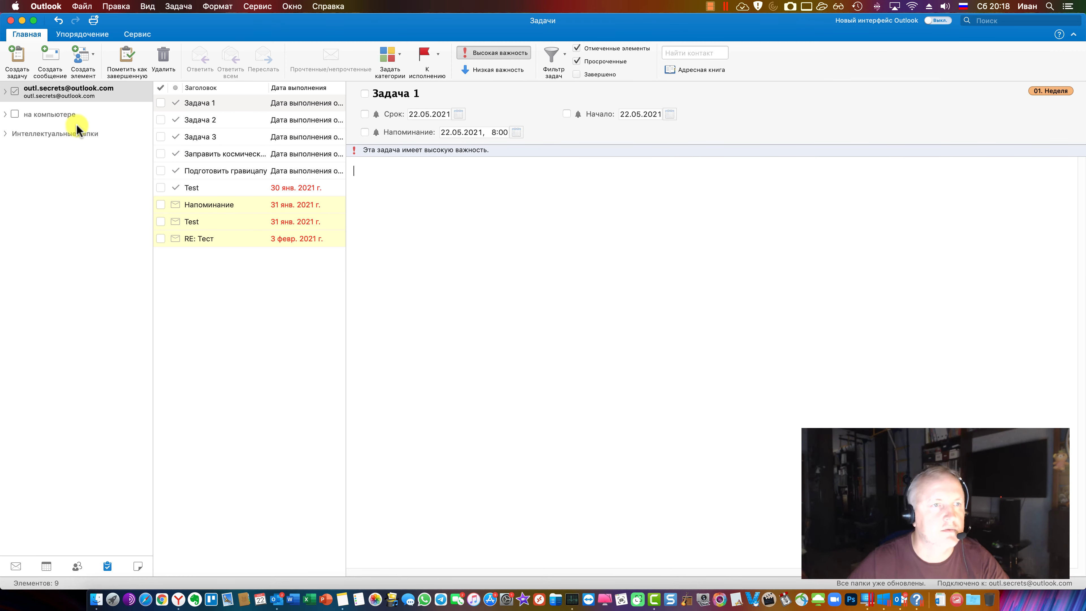
# Draft a trial task titled 'апавп' with body text, cancelling its Recurrence settings
pyautogui.click(17, 60)
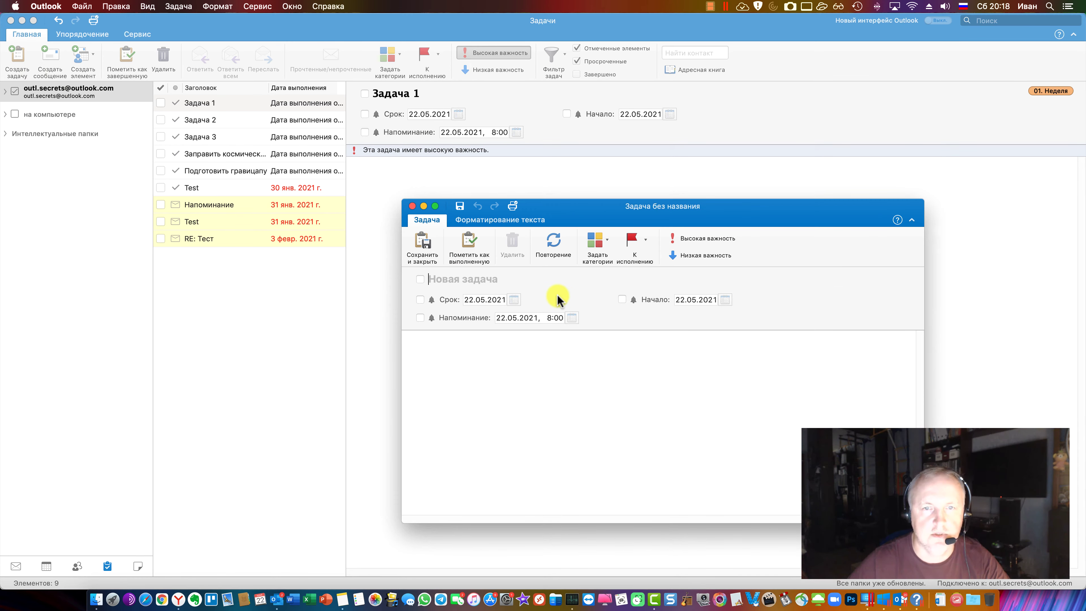
pyautogui.write('сачса')
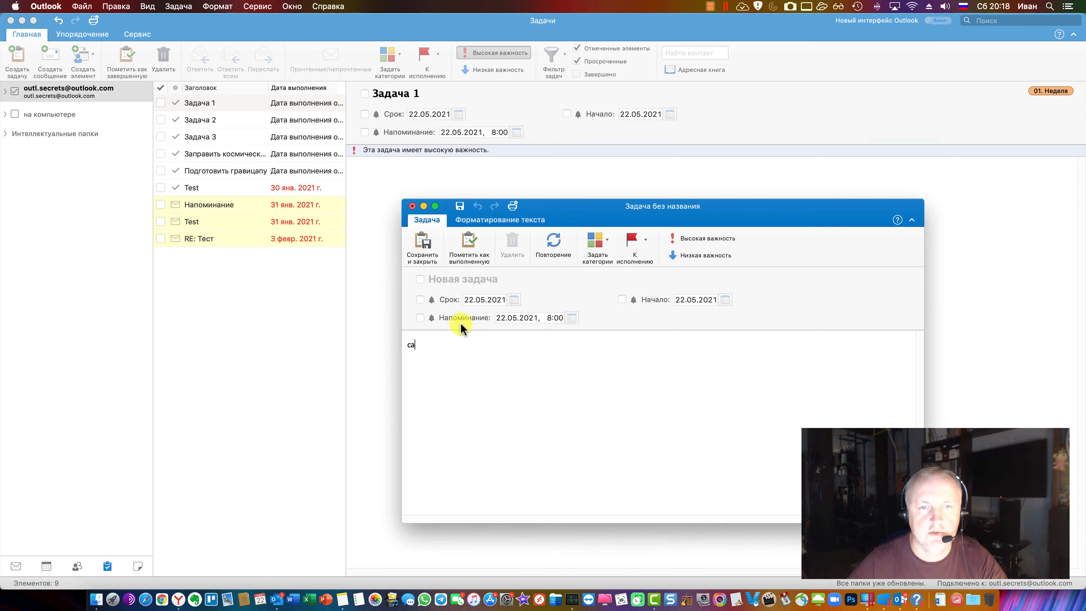
pyautogui.click(449, 281)
pyautogui.write('апавп')
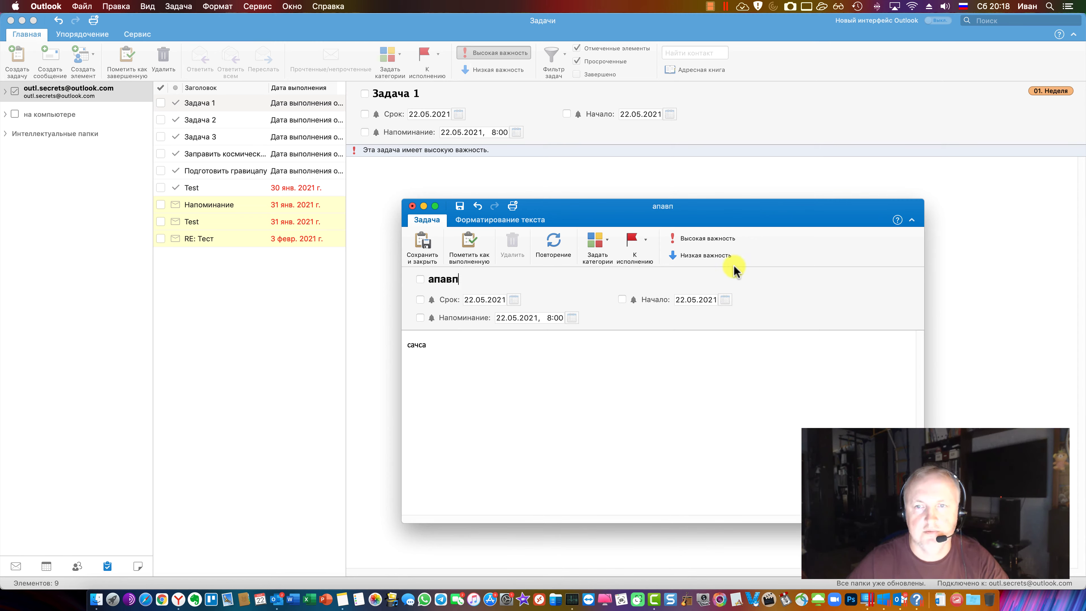
pyautogui.click(556, 243)
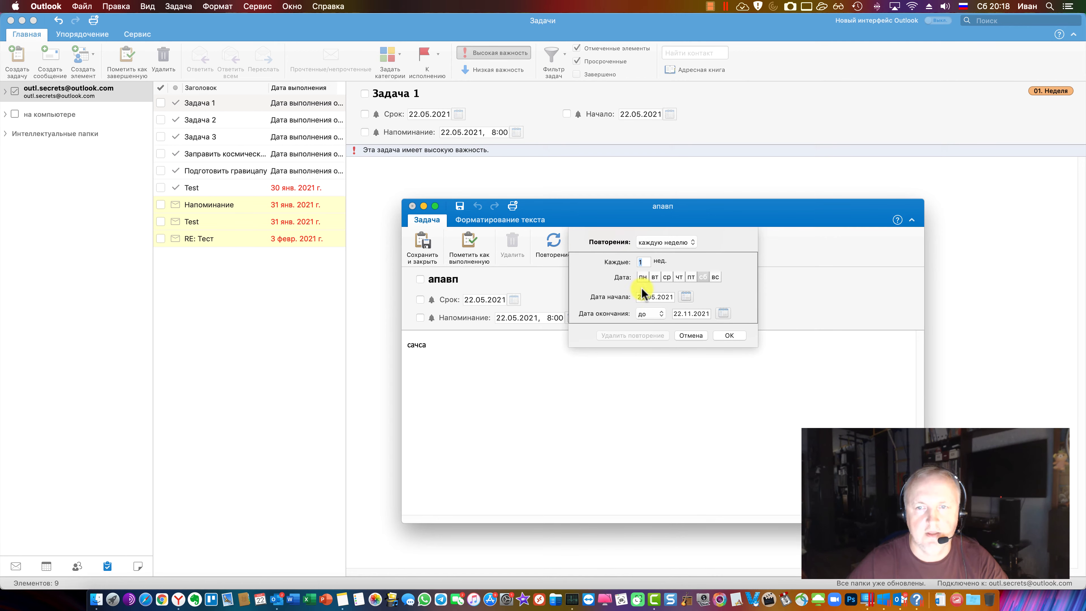
pyautogui.click(690, 335)
# Discard the unsaved trial task, toggle the Organize tab, and return to Mail
pyautogui.click(412, 206)
pyautogui.press('Return')
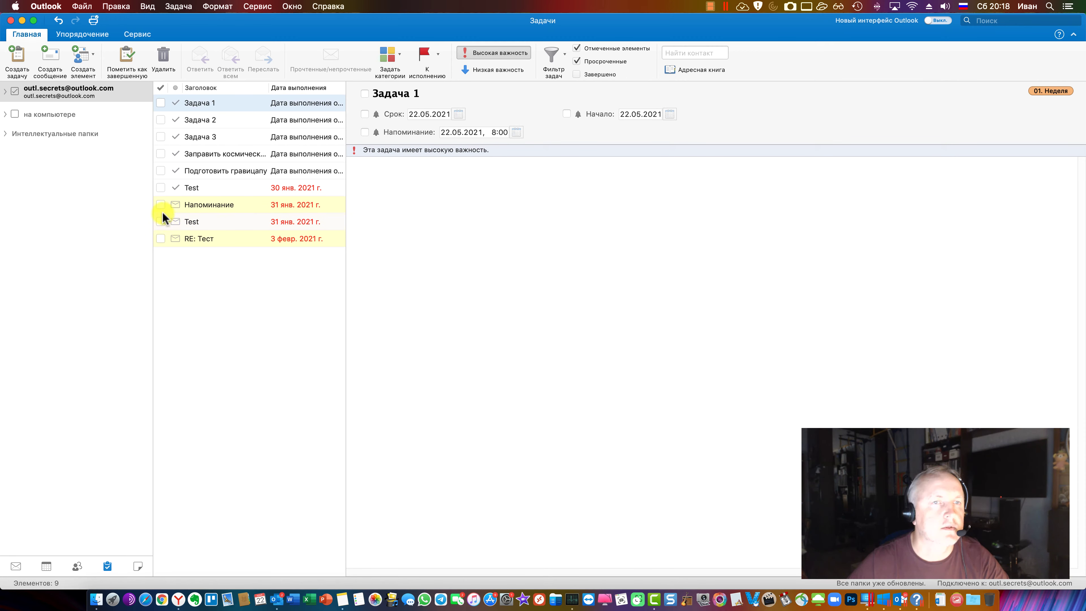
pyautogui.click(502, 225)
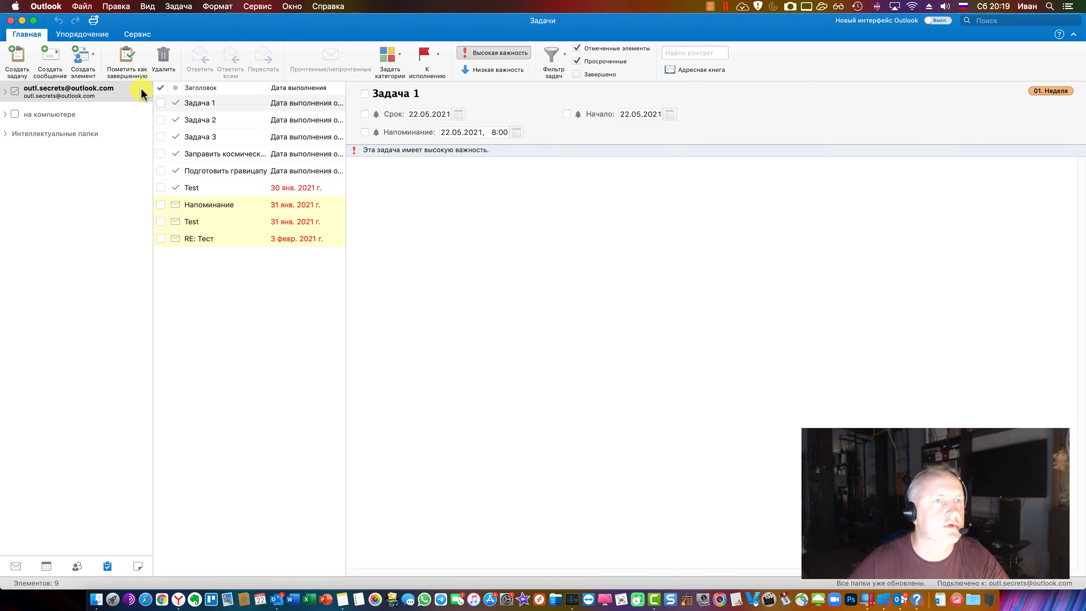
pyautogui.click(84, 35)
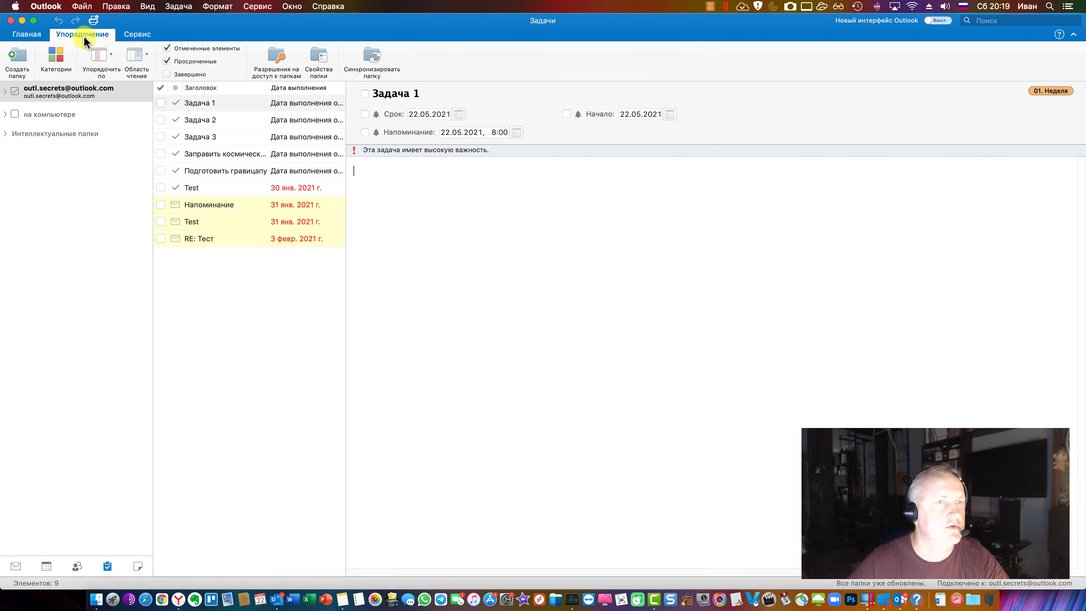
pyautogui.click(34, 36)
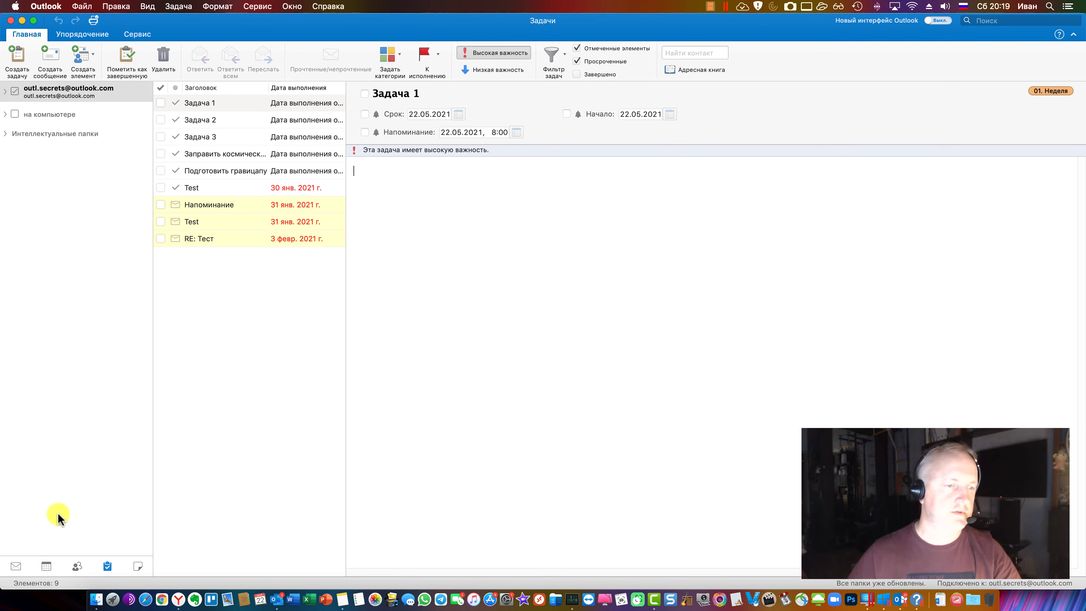
pyautogui.click(16, 568)
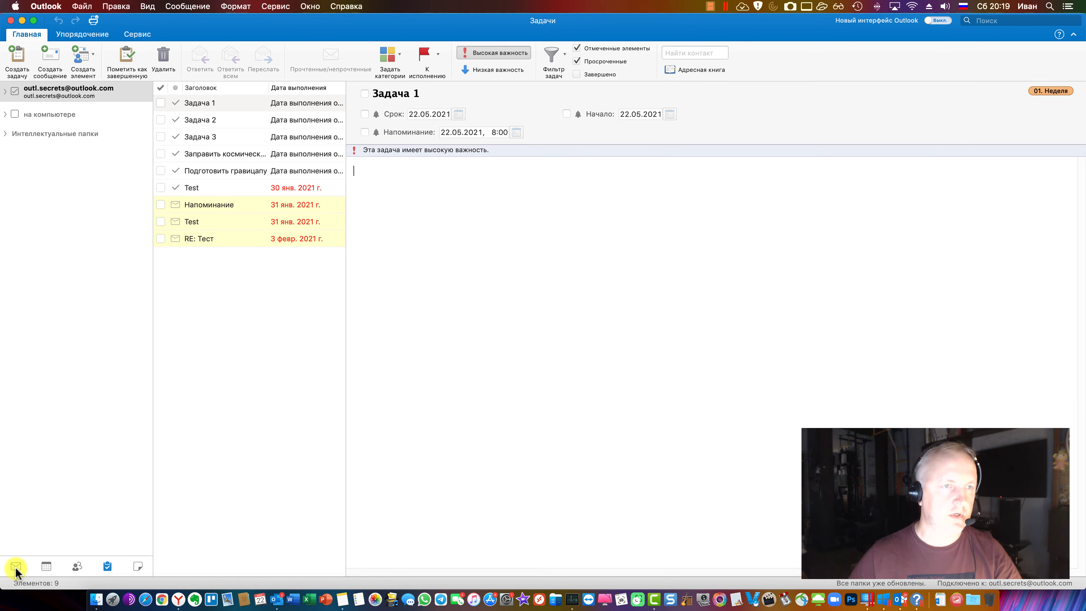
# Scroll the Zen article in Yandex Browser to the assign-task section, then return to Outlook
pyautogui.click(178, 601)
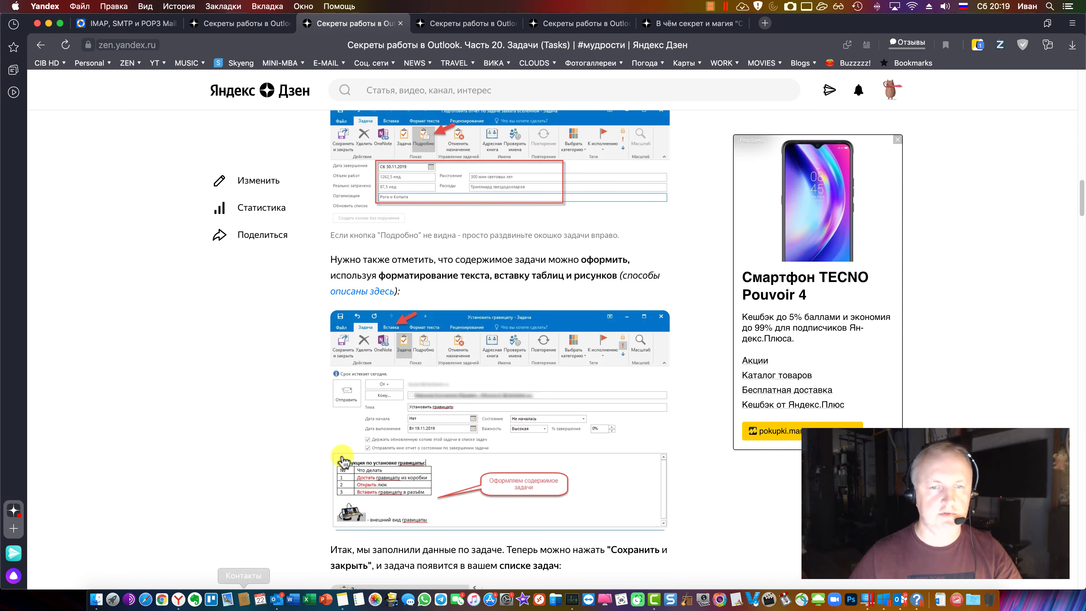
pyautogui.scroll(-6, 363, 428)
pyautogui.scroll(-12, 565, 361)
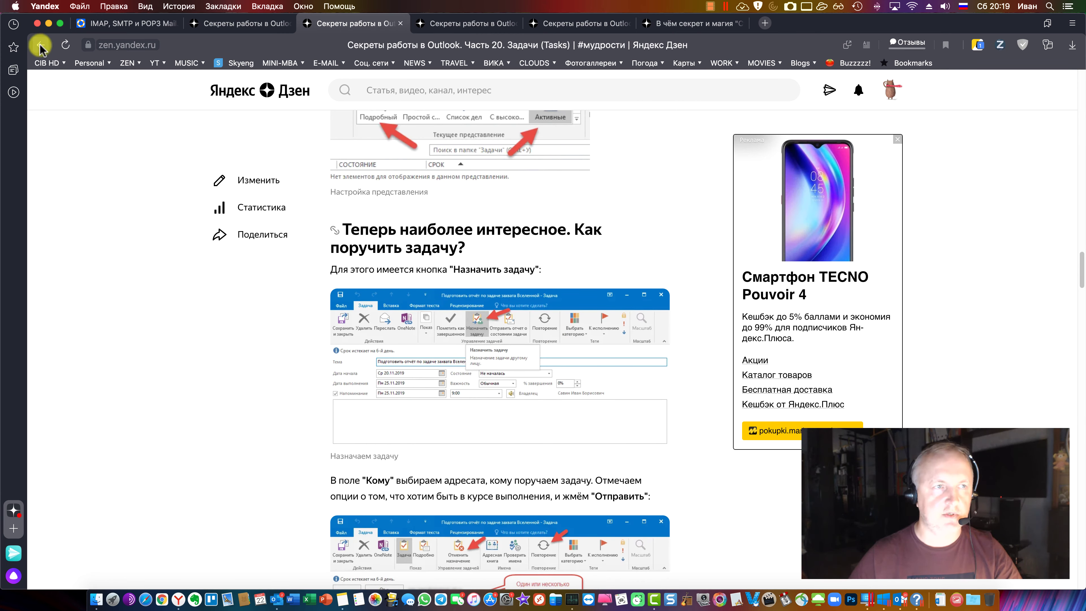
pyautogui.hotkey('ctrl', 'shift', 'Tab')
pyautogui.press('super+Tab')
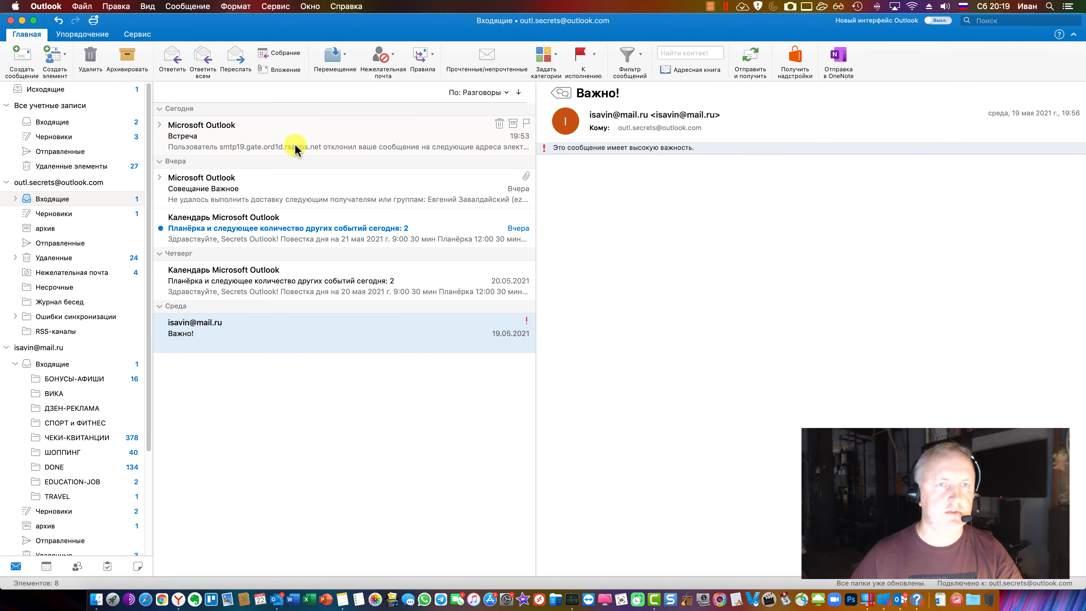
# Open the Rules manager and browse the Exchange client and server-side rules, dismissing the error
pyautogui.click(194, 7)
pyautogui.moveTo(276, 7)
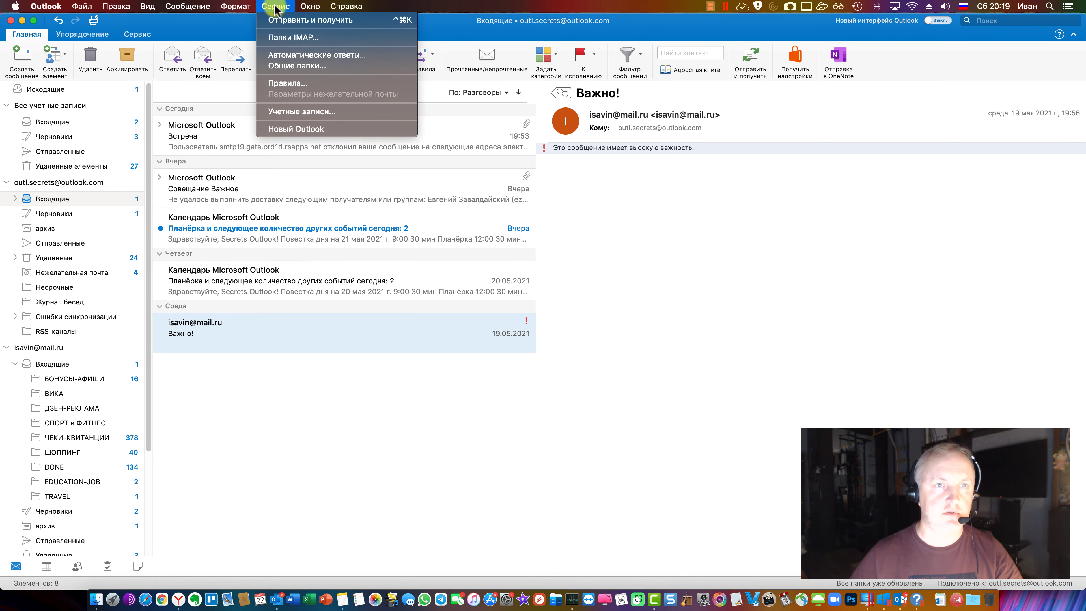
pyautogui.click(307, 87)
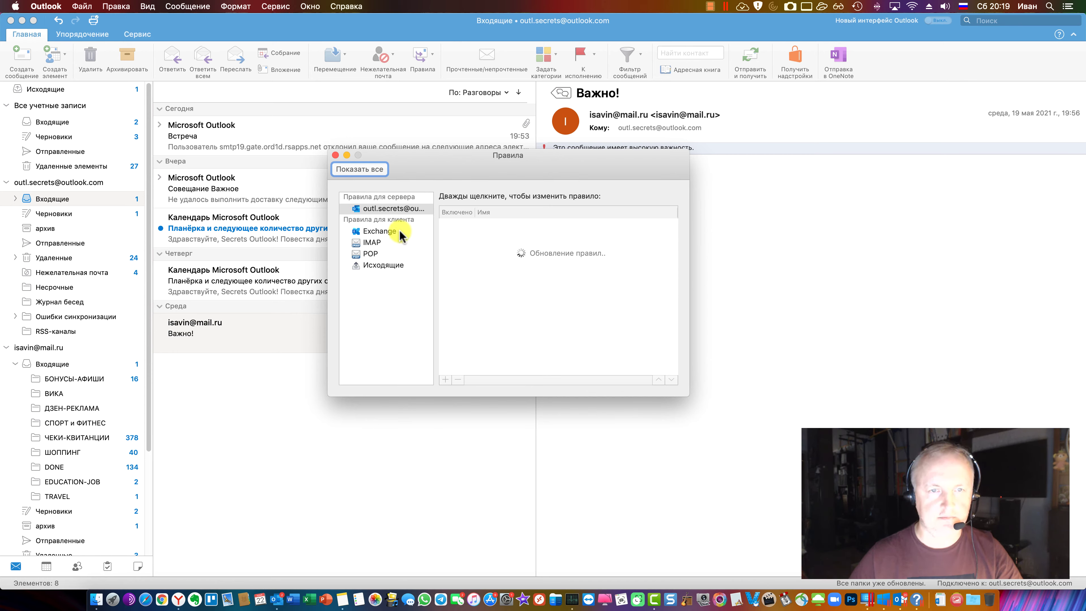
pyautogui.click(380, 231)
pyautogui.click(388, 209)
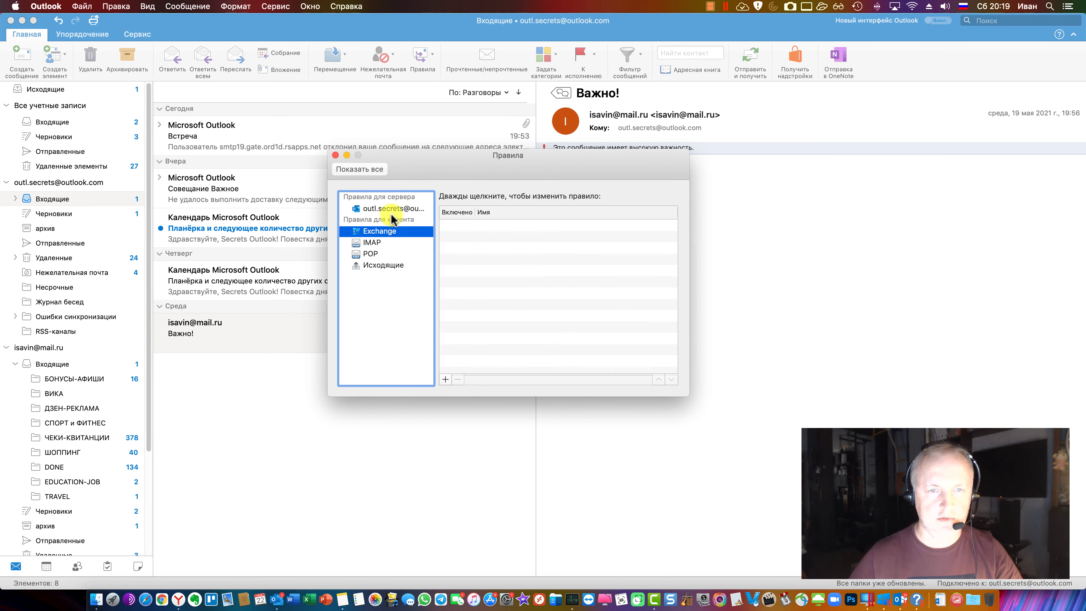
pyautogui.press('Return')
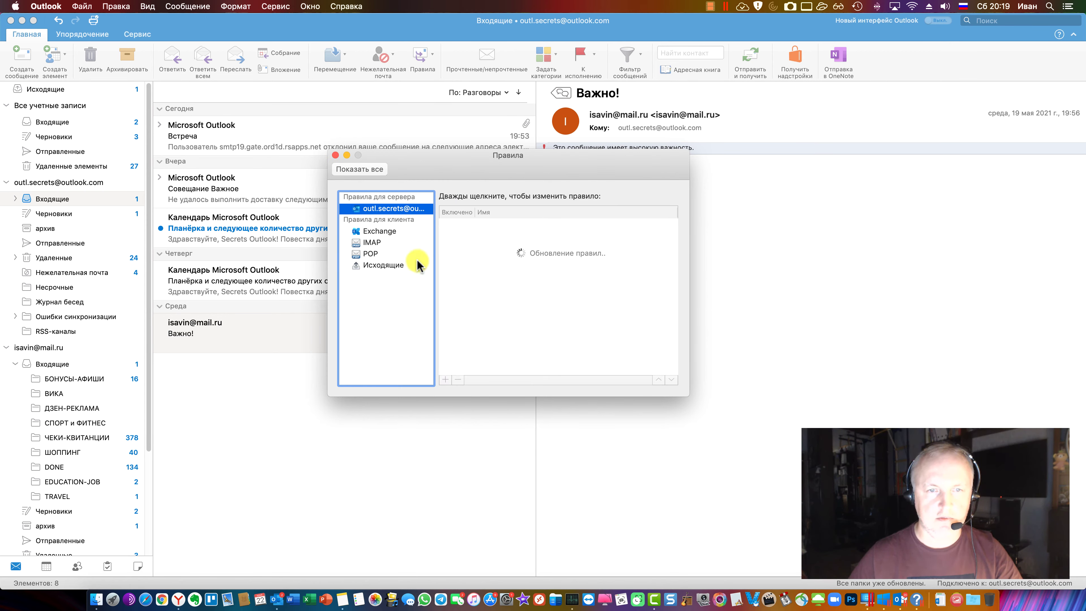
pyautogui.click(389, 233)
# Start a new Exchange rule named 'Пересылка', keep all-conditions matching, then cancel it and close Rules
pyautogui.click(445, 379)
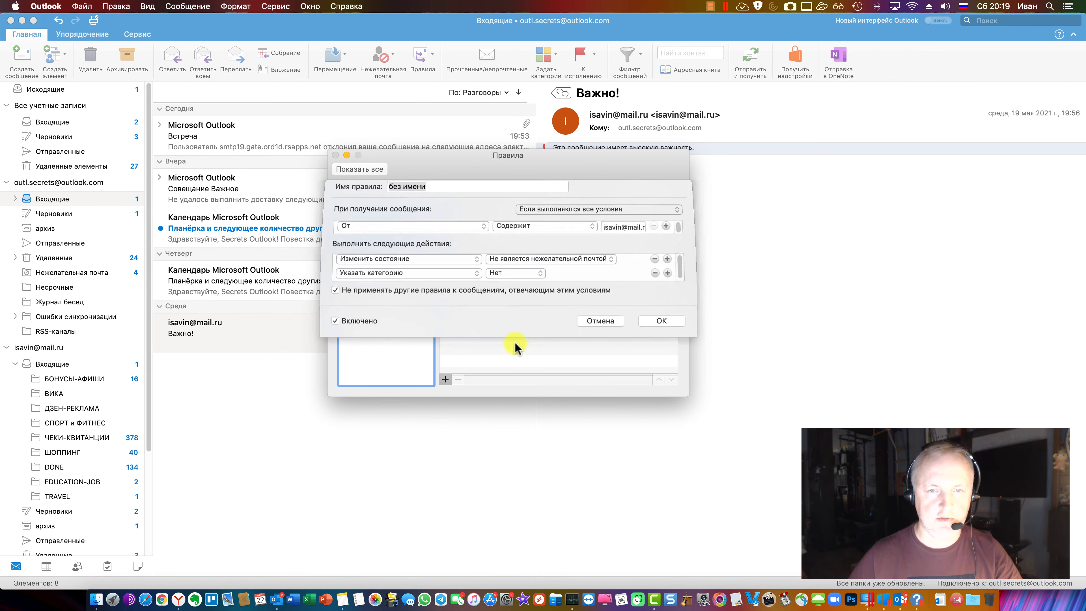
pyautogui.write('Пересылка')
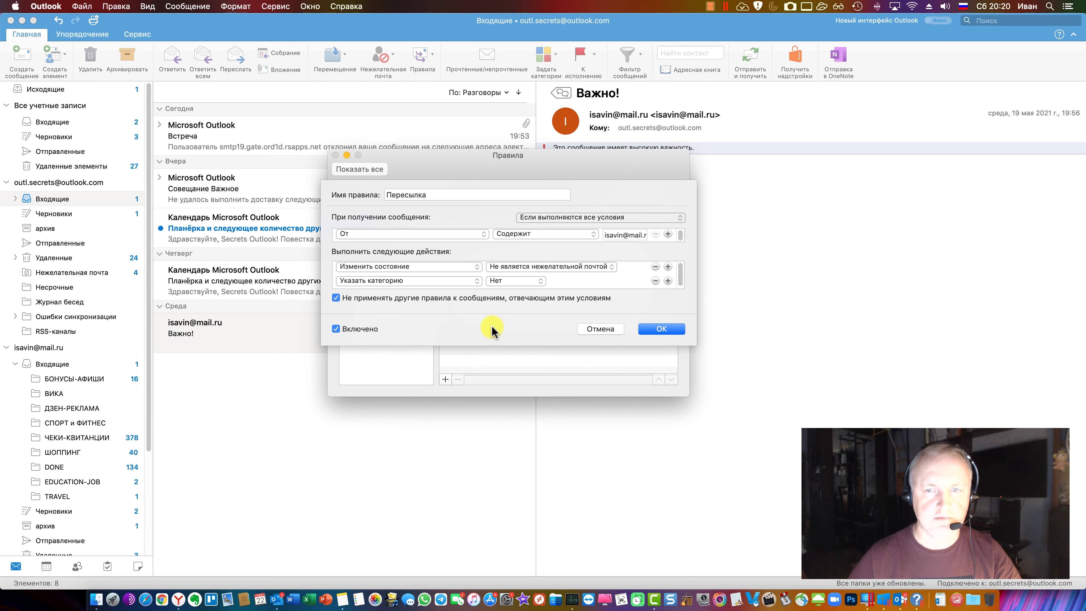
pyautogui.click(618, 217)
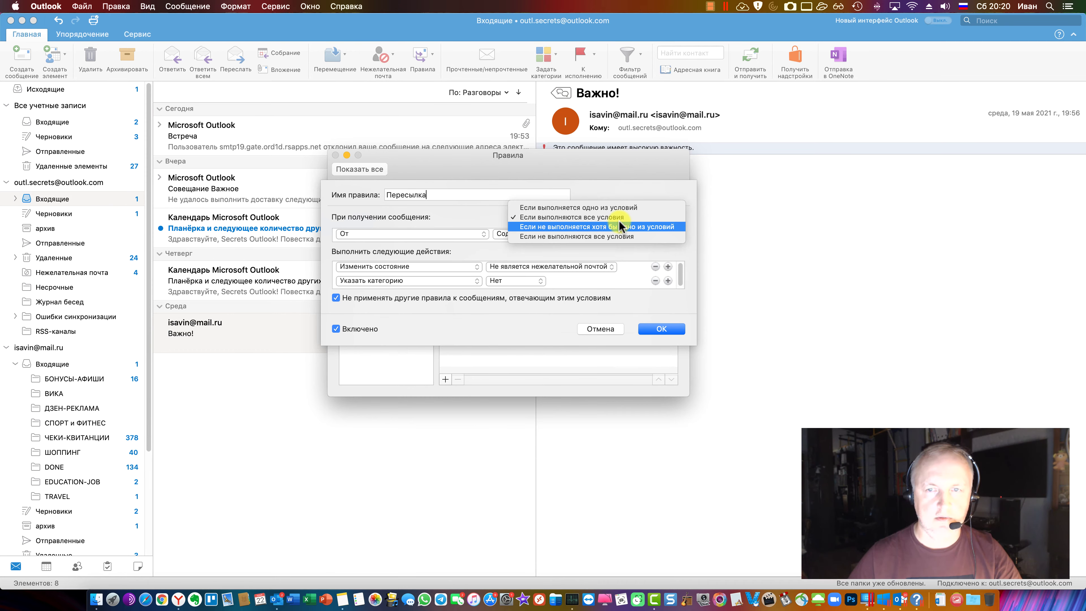
pyautogui.click(632, 185)
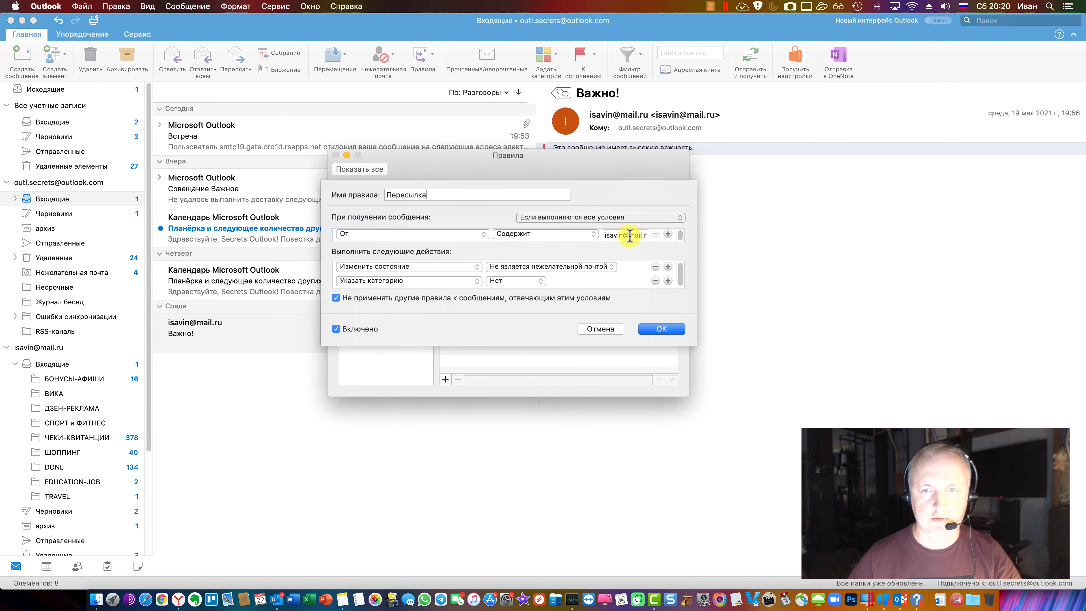
pyautogui.click(607, 332)
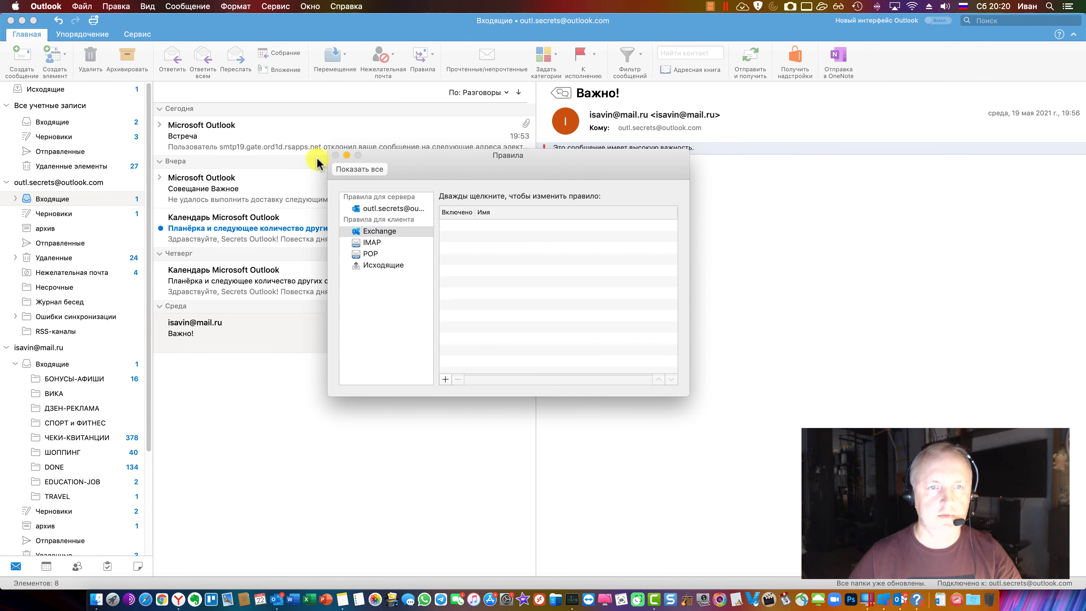
pyautogui.click(335, 155)
pyautogui.click(235, 6)
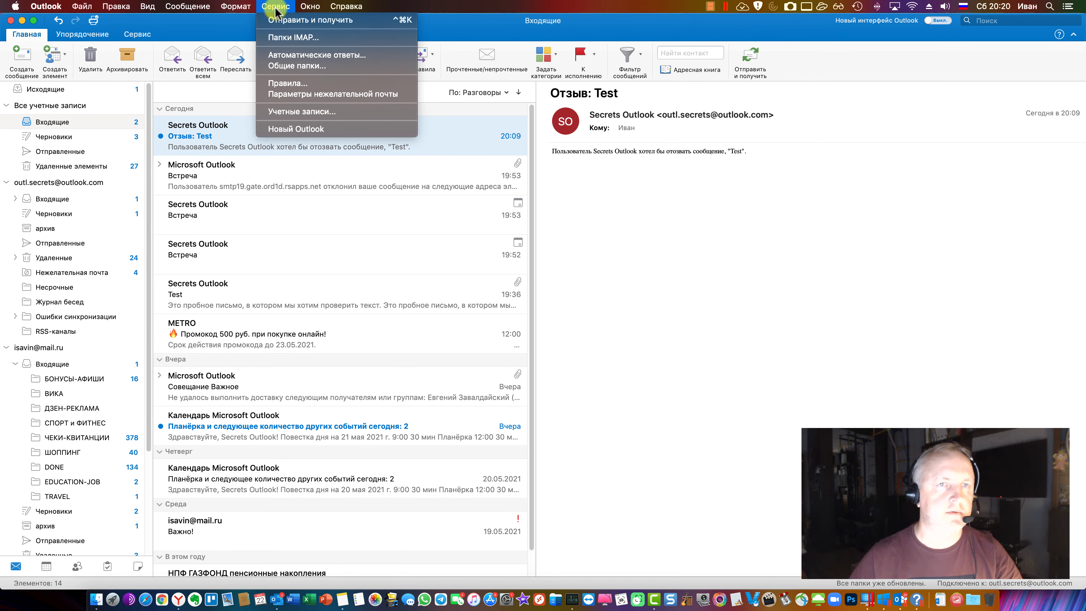
# Reopen the Rules manager and start a new Exchange client rule
pyautogui.click(276, 6)
pyautogui.click(425, 53)
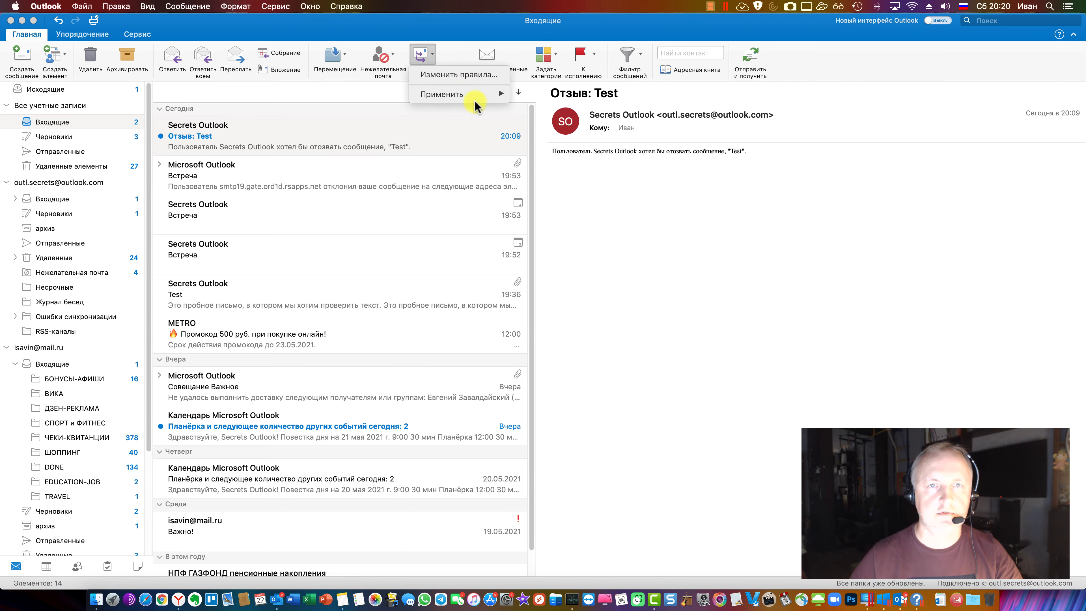
pyautogui.click(459, 75)
pyautogui.click(378, 231)
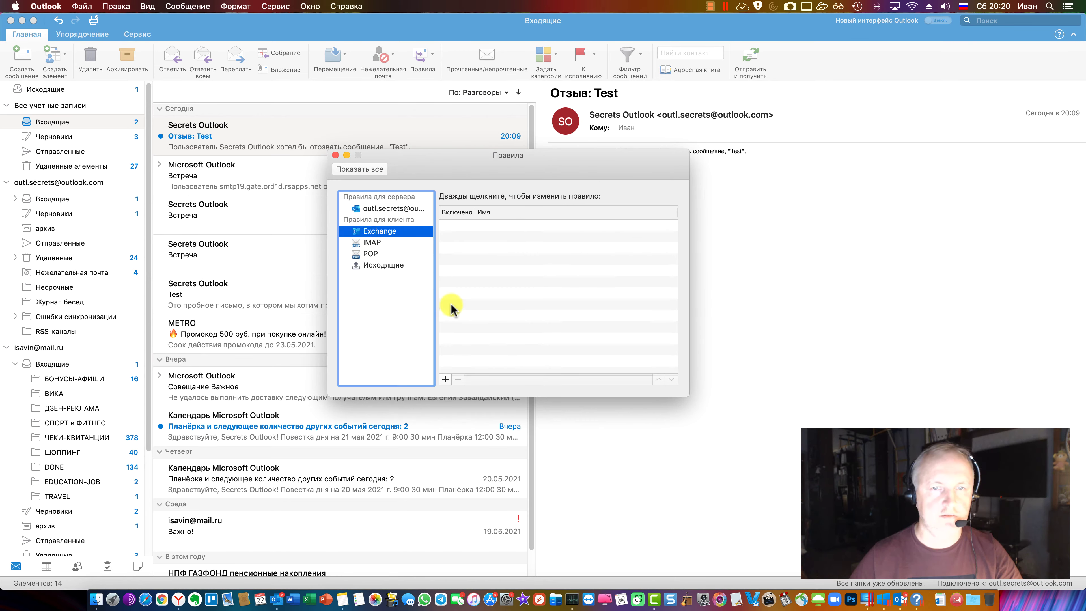
pyautogui.click(445, 379)
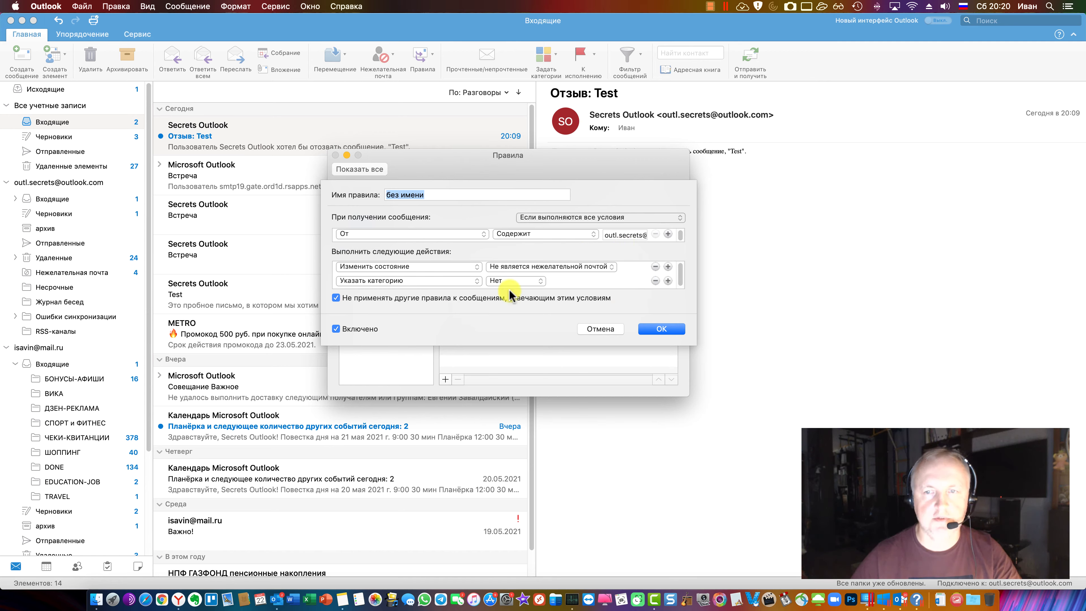
# Replace the rule's Указать категорию action with a single Переслать (forward) action
pyautogui.click(655, 281)
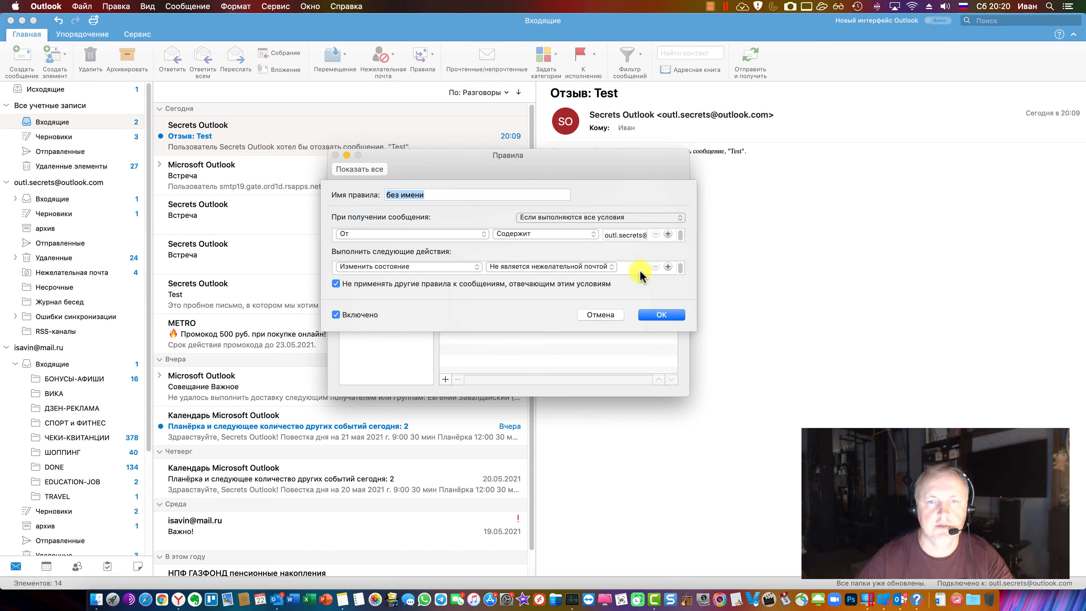
pyautogui.click(449, 266)
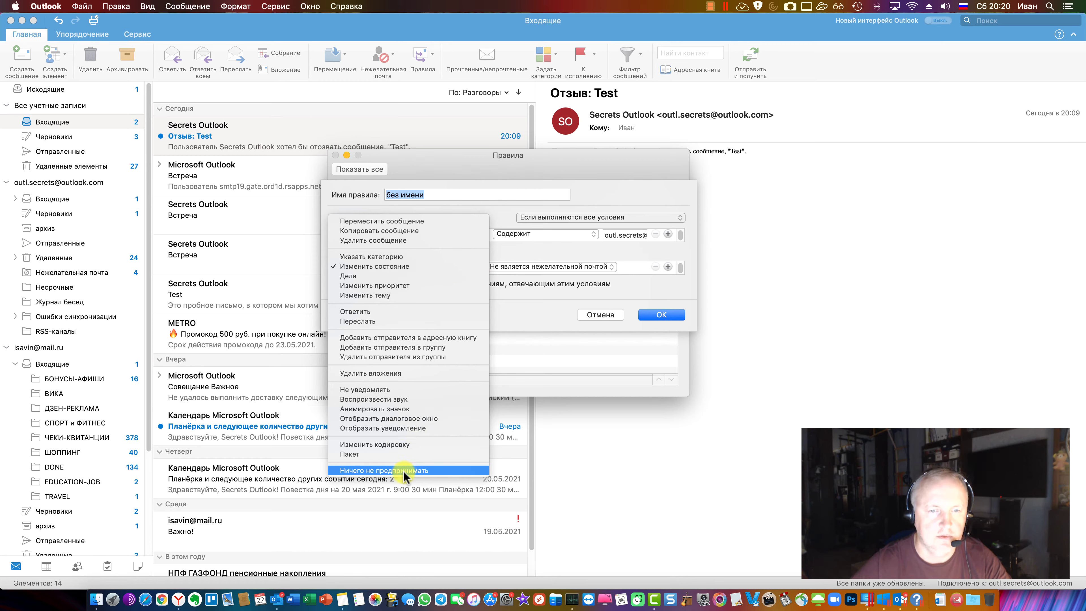
pyautogui.click(546, 322)
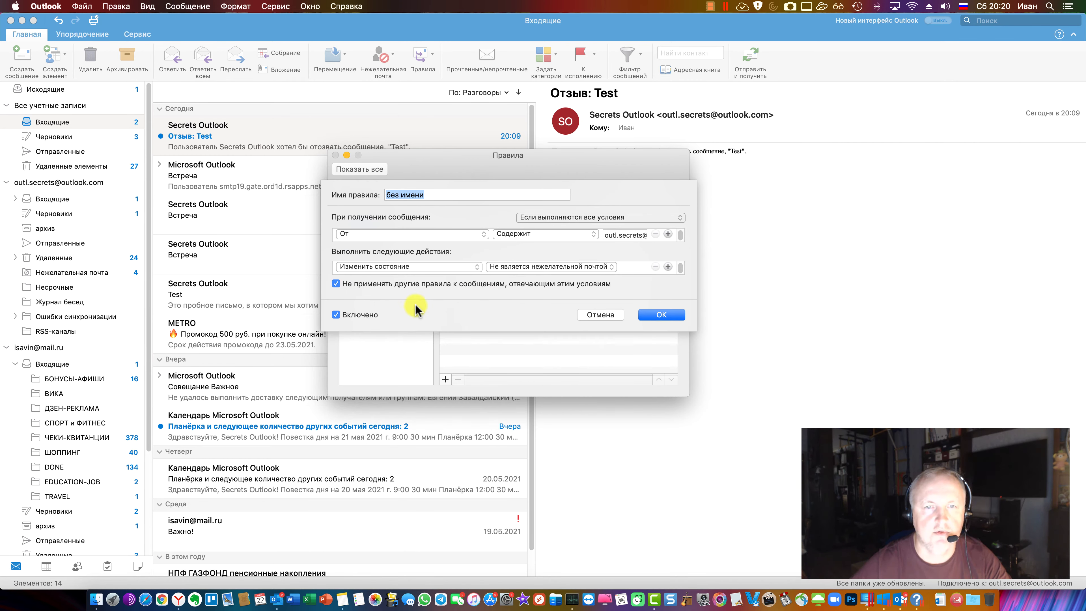
pyautogui.click(423, 267)
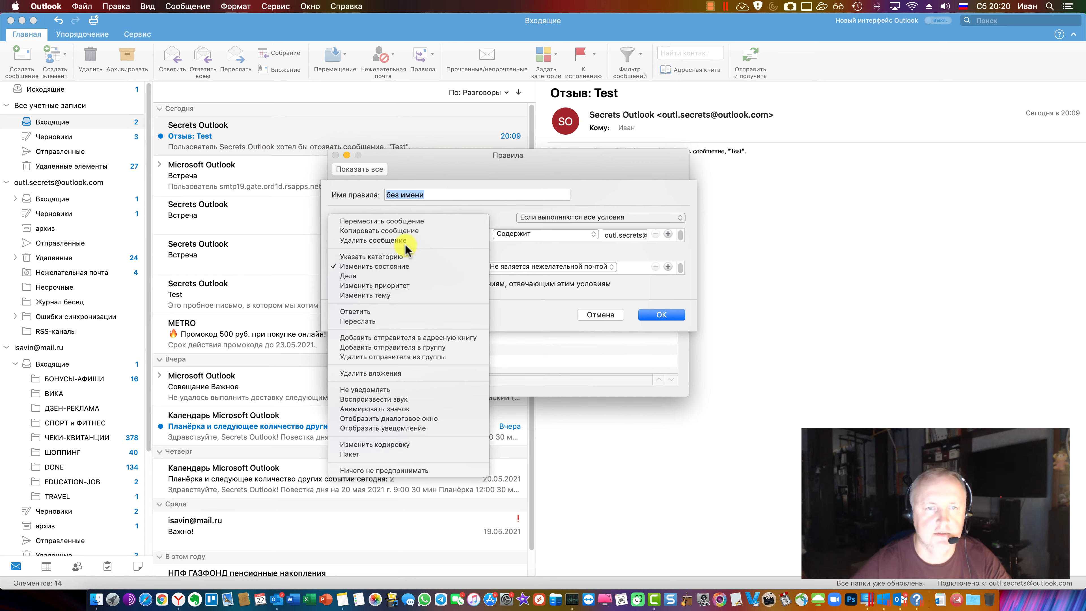
pyautogui.click(407, 320)
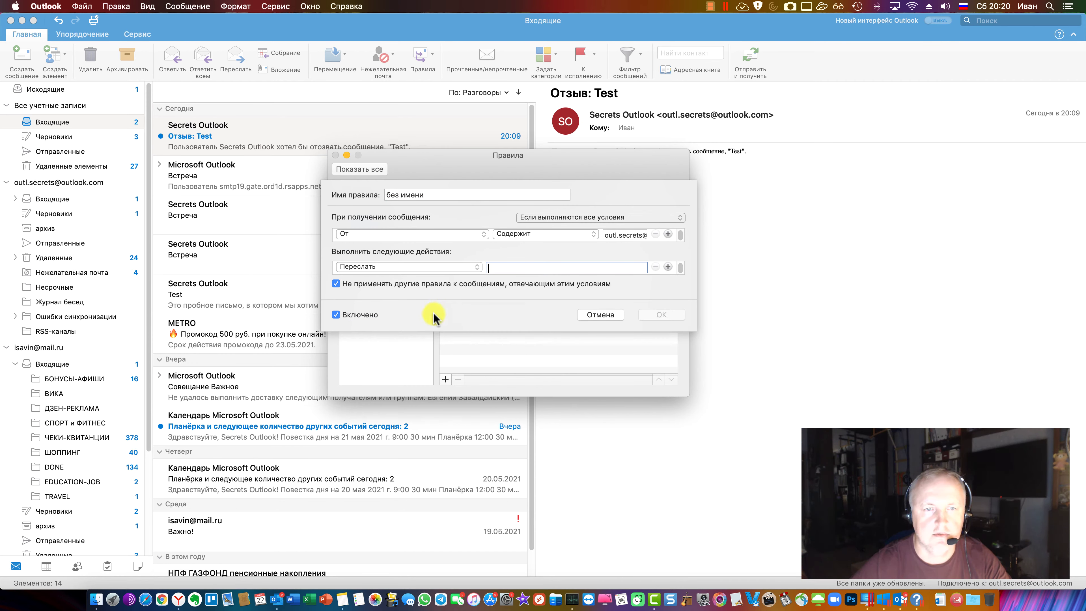
pyautogui.click(901, 600)
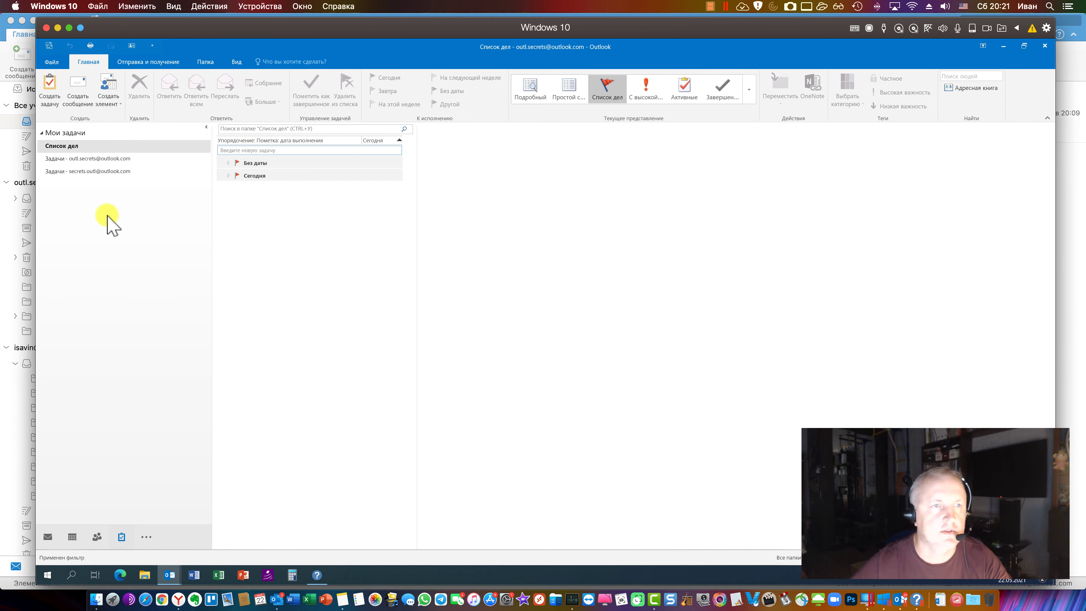
# In Windows Outlook, build a Rules Wizard rule for every incoming message that redirects to recipients
pyautogui.click(48, 537)
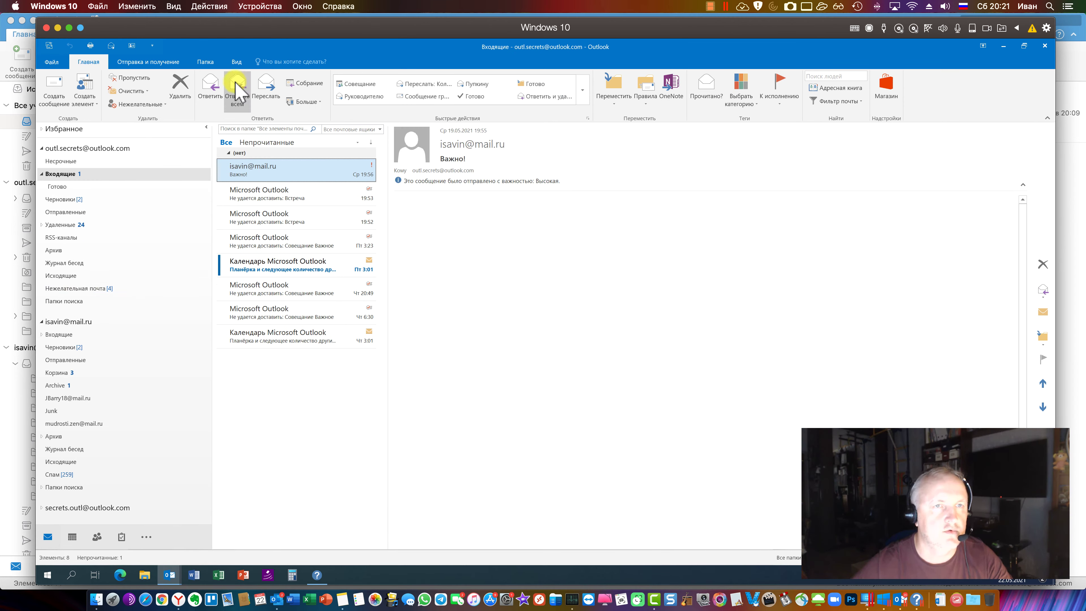
pyautogui.click(646, 92)
pyautogui.click(672, 142)
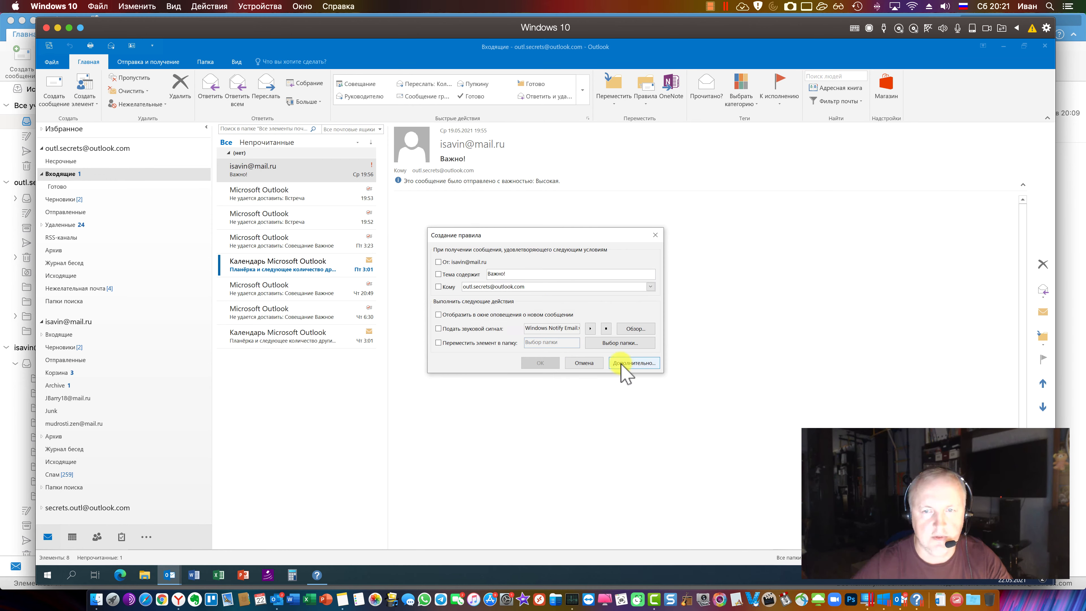
pyautogui.click(634, 363)
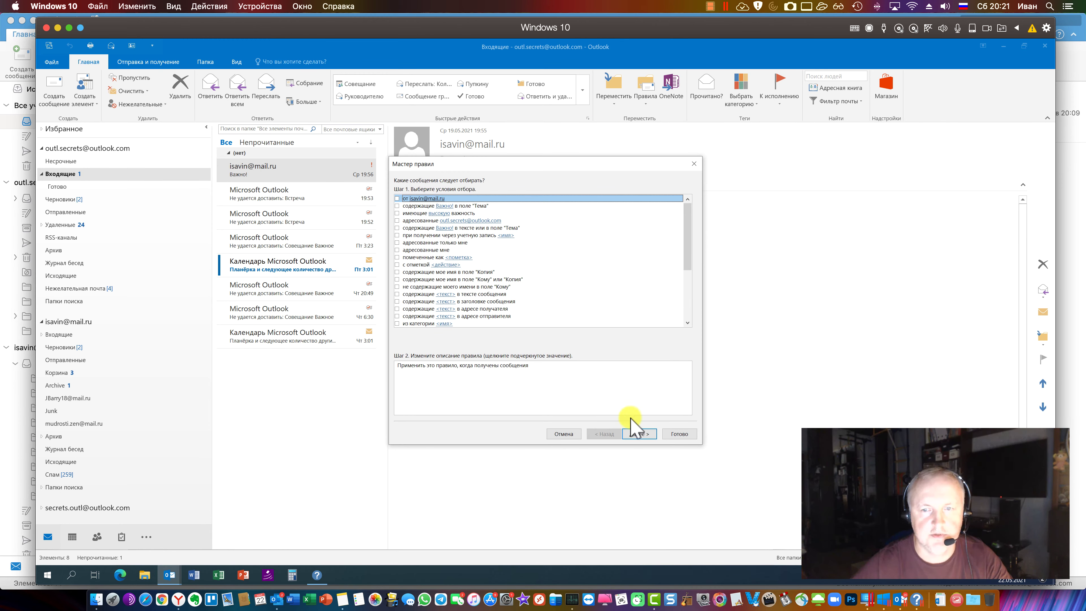
pyautogui.click(639, 435)
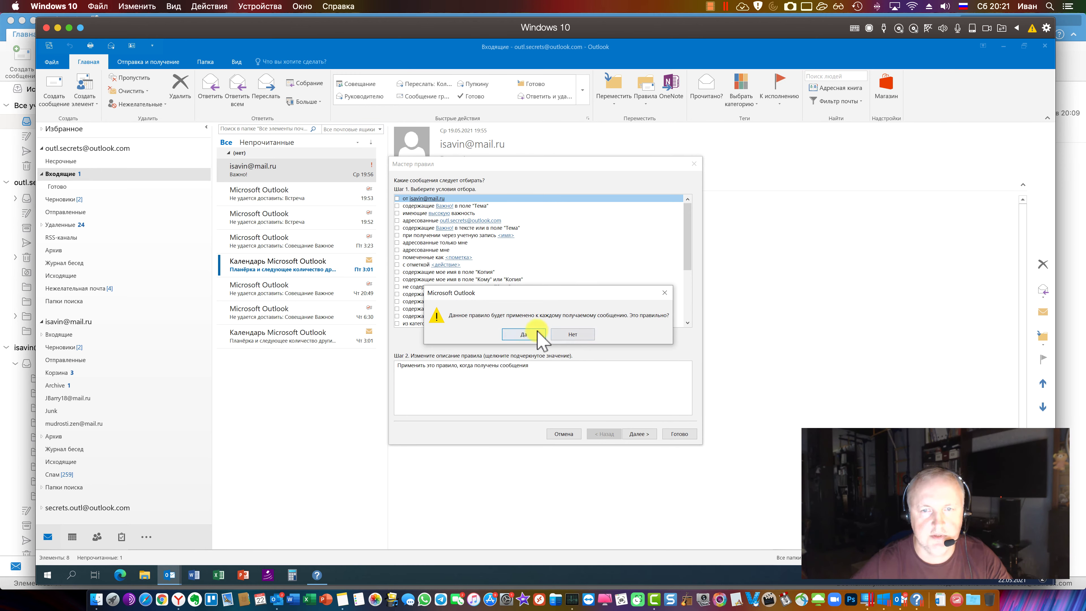
pyautogui.click(538, 335)
pyautogui.click(398, 251)
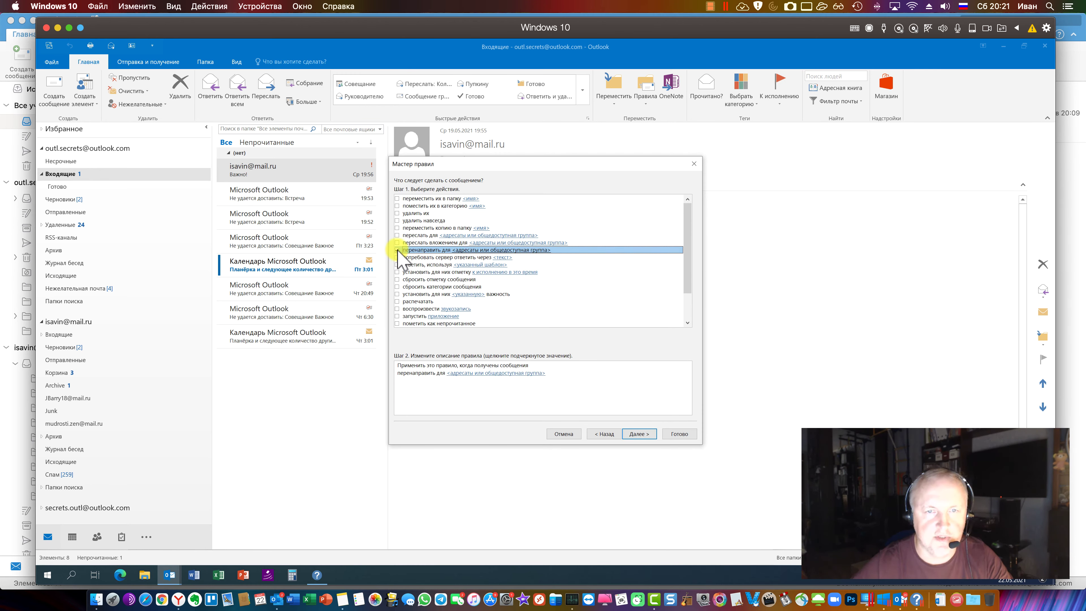
pyautogui.click(487, 374)
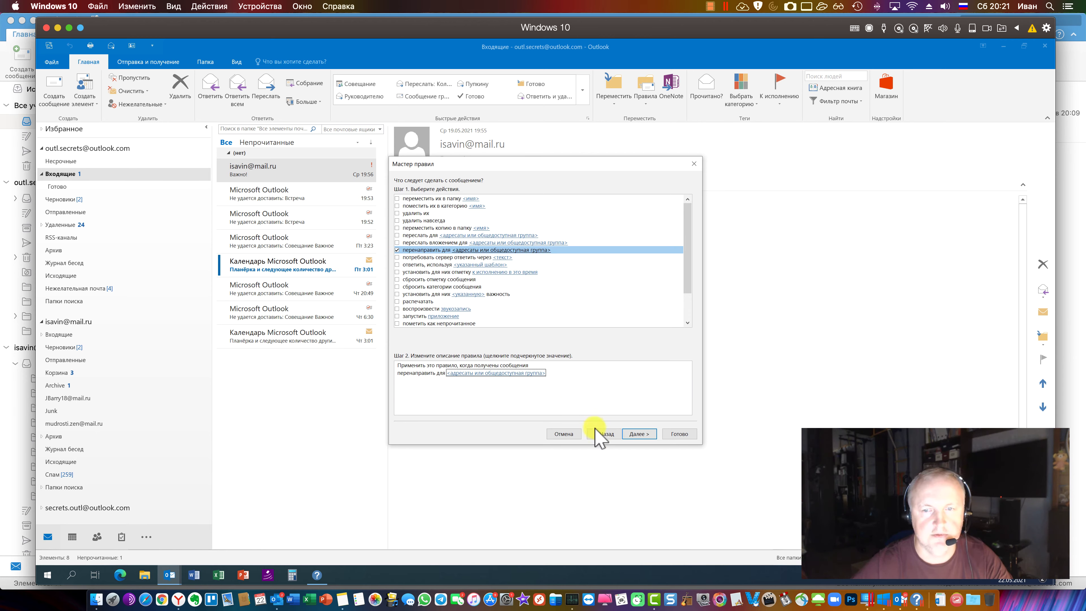
pyautogui.click(278, 593)
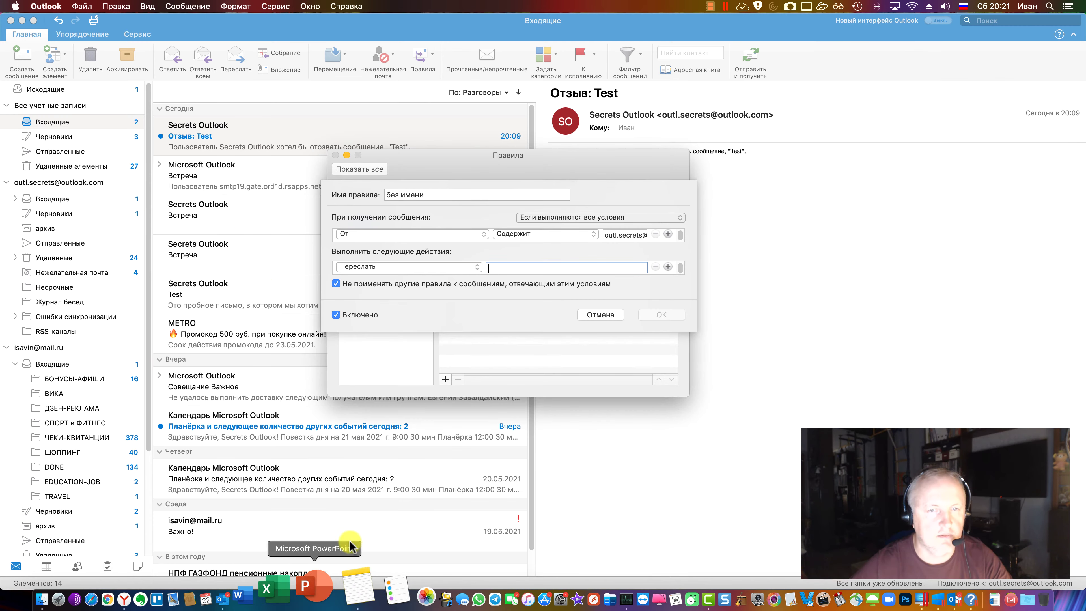
# Review the Exchange rule's action list, then cancel the unfinished rule
pyautogui.click(427, 268)
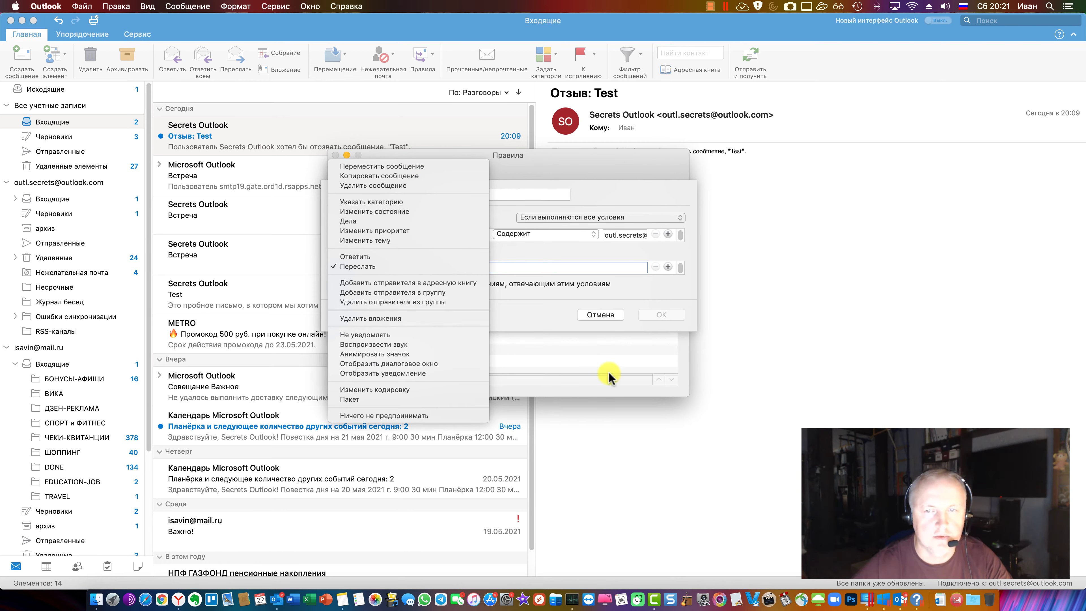
pyautogui.click(600, 315)
pyautogui.click(601, 316)
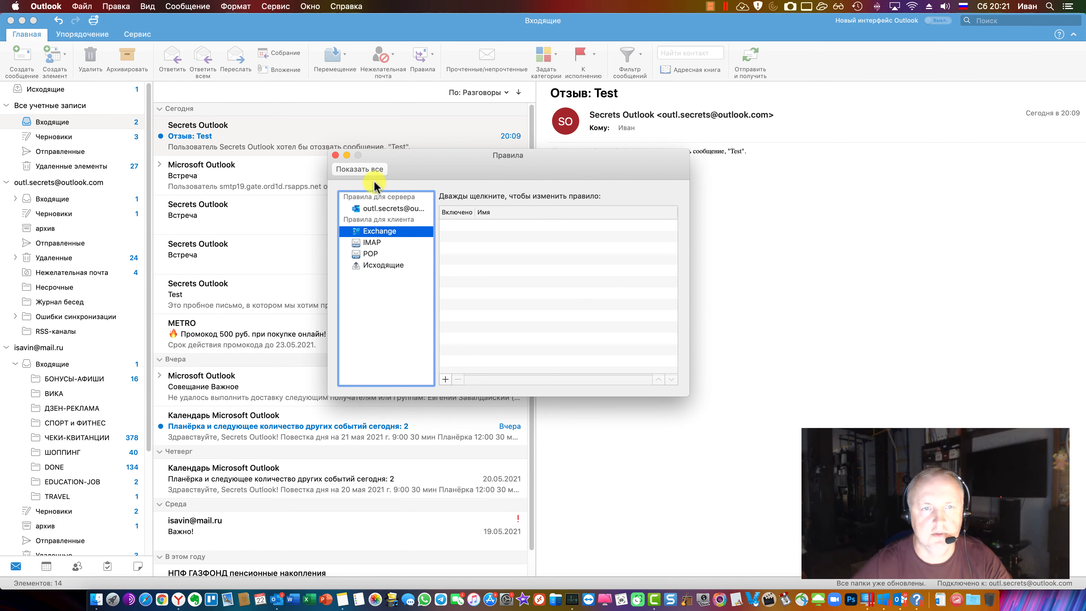
# Start a new IMAP rule to see its available actions, then cancel it and close Rules
pyautogui.click(385, 244)
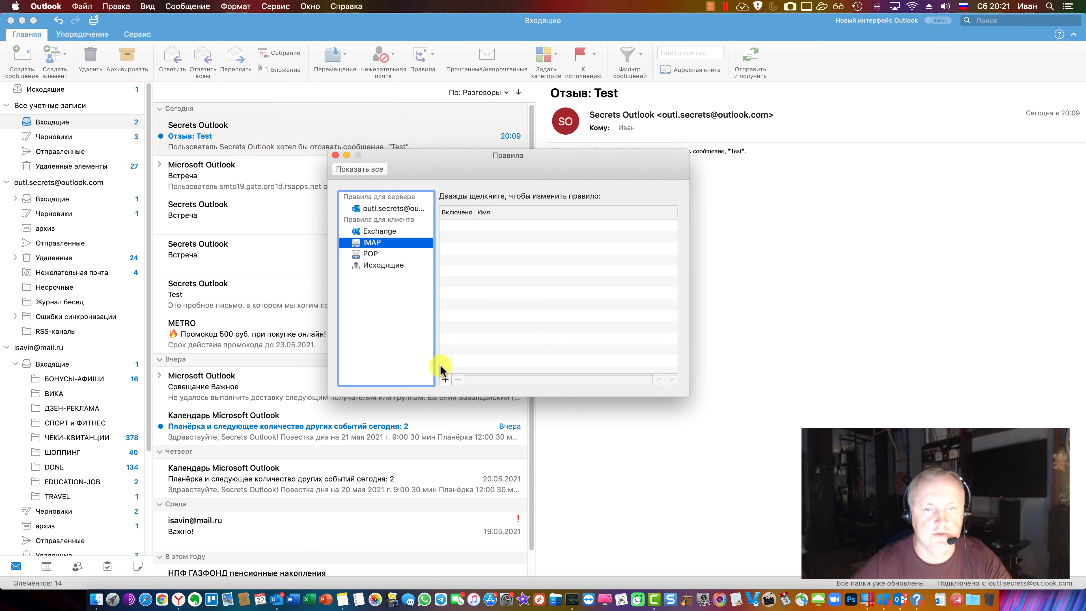
pyautogui.click(445, 380)
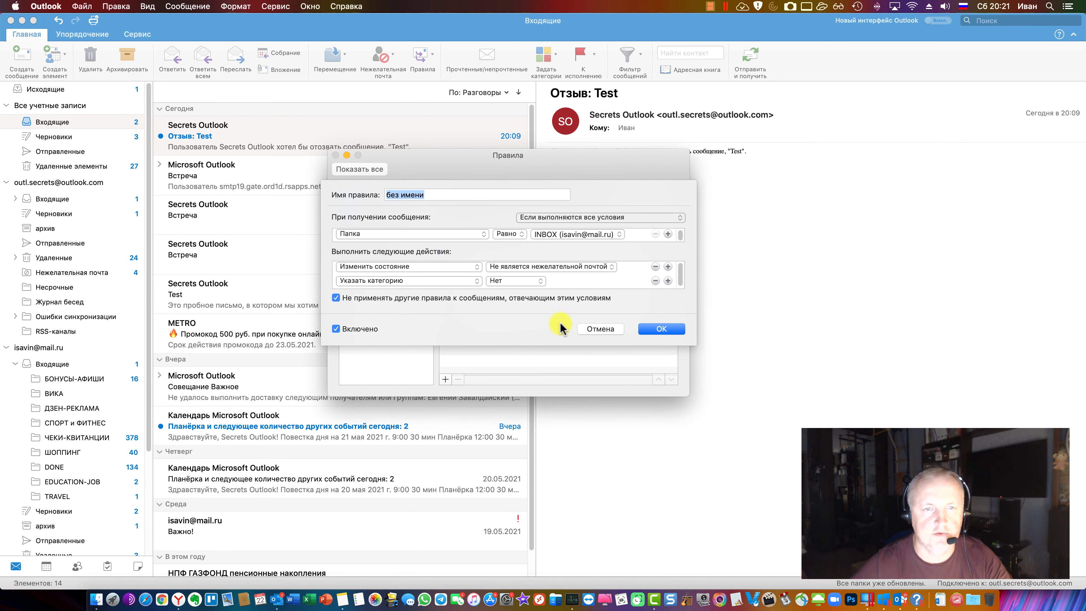
pyautogui.click(447, 274)
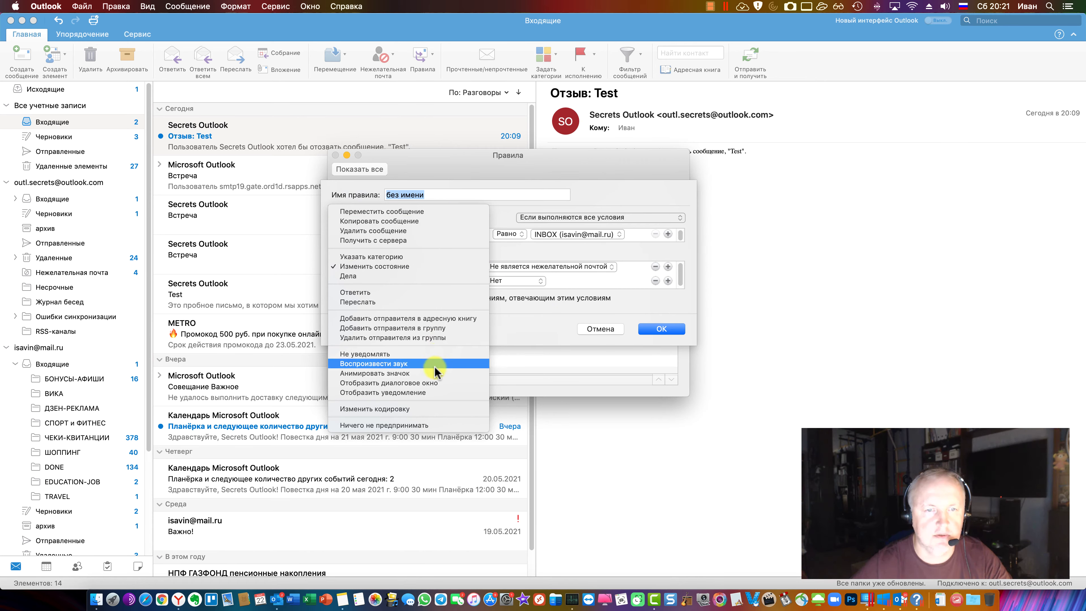
pyautogui.click(601, 329)
pyautogui.click(601, 330)
pyautogui.click(335, 155)
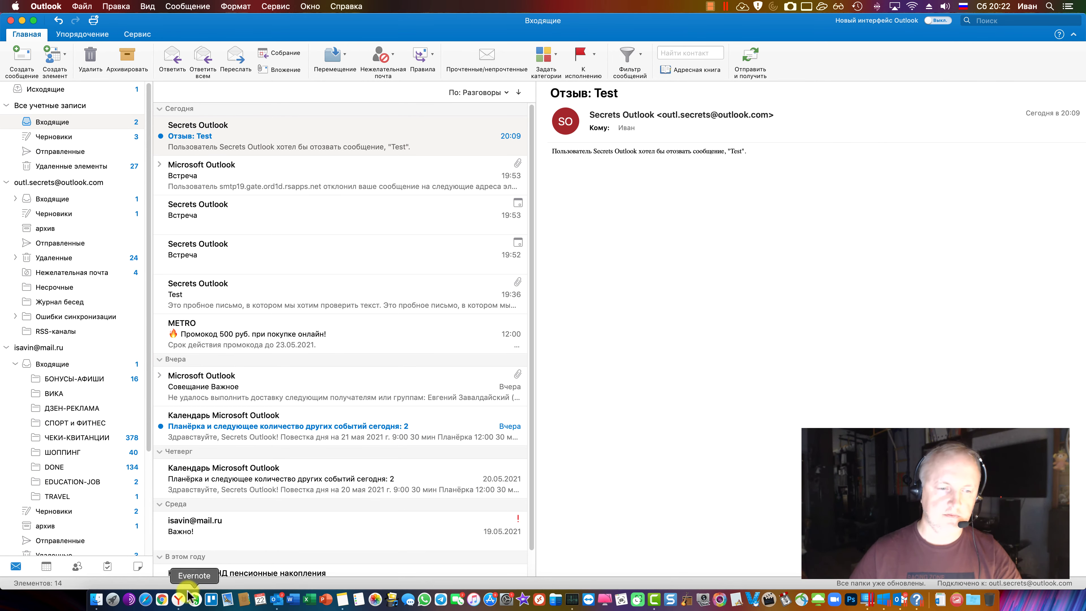
pyautogui.click(180, 596)
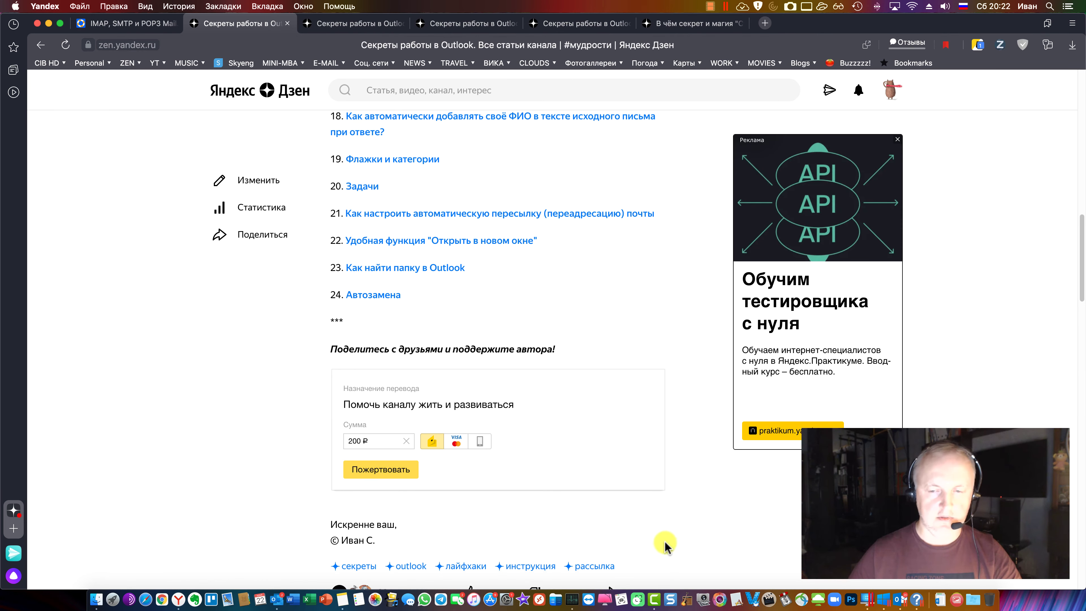
pyautogui.click(877, 593)
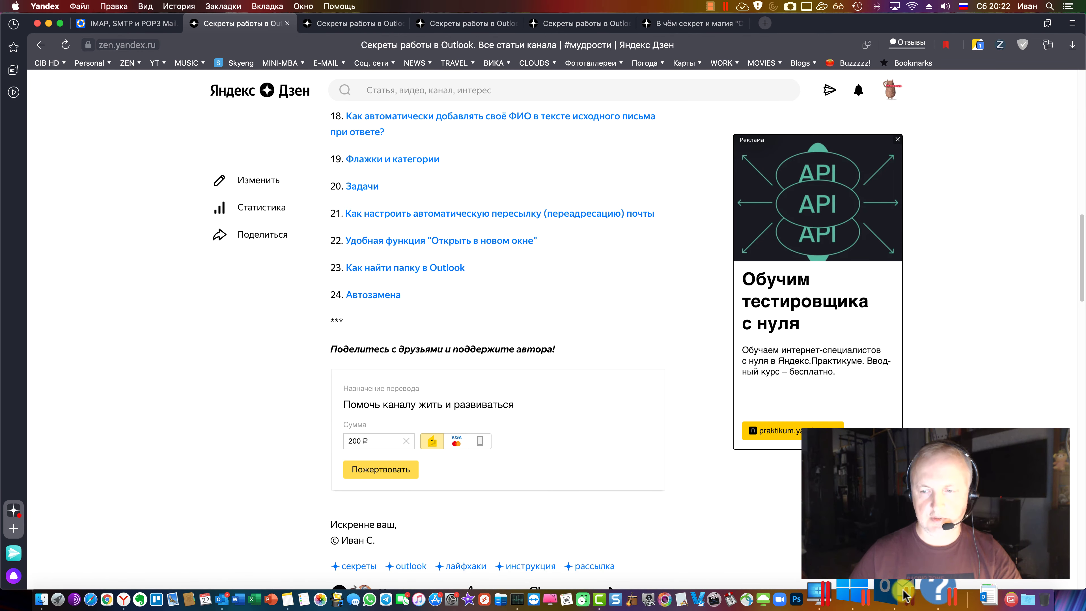
pyautogui.click(613, 433)
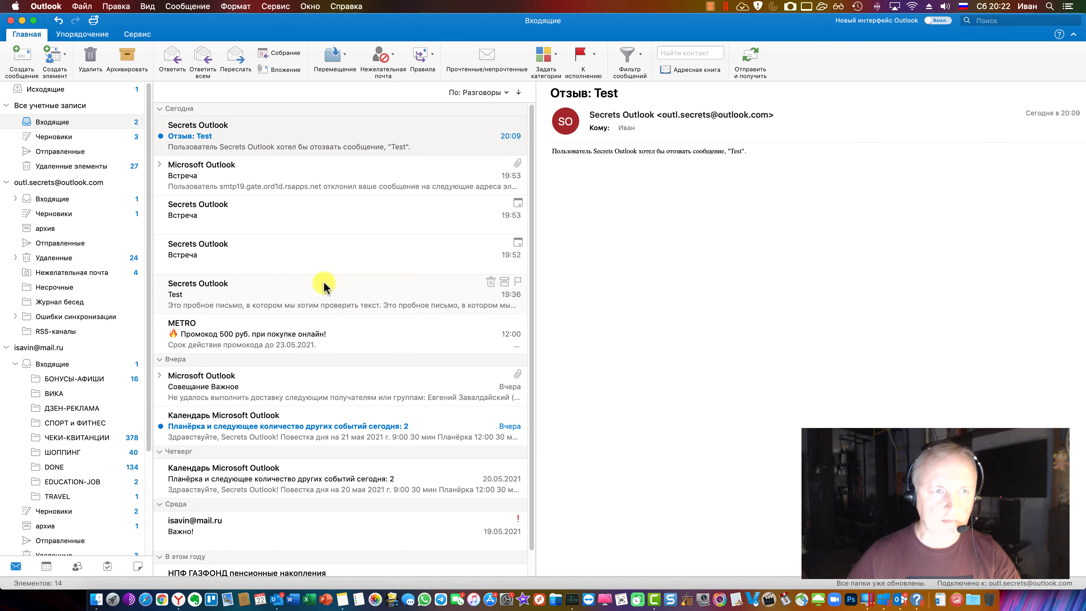
pyautogui.click(233, 142)
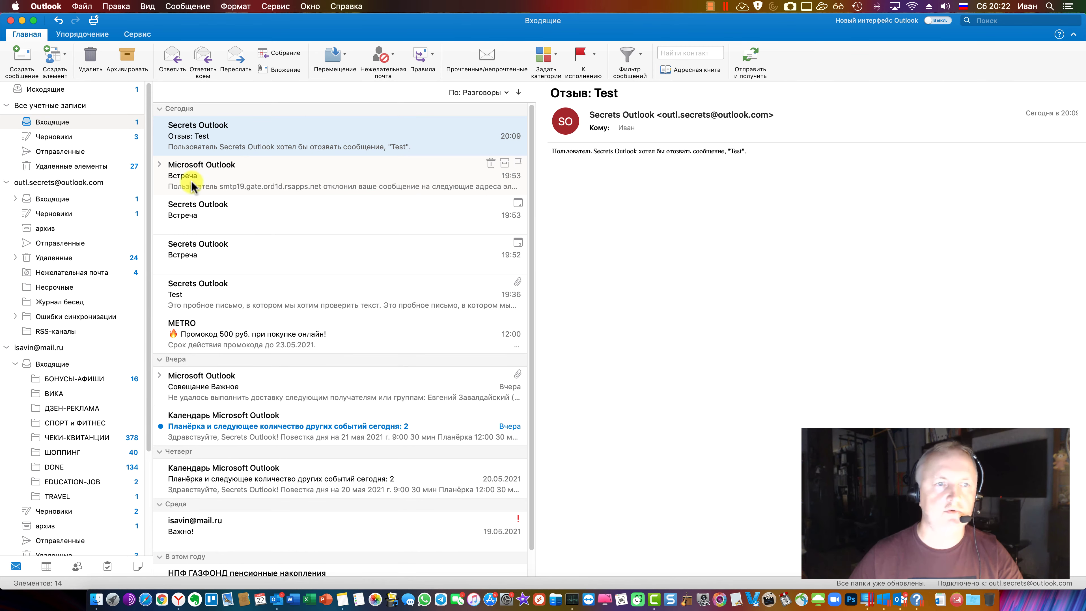
pyautogui.click(159, 165)
pyautogui.click(159, 167)
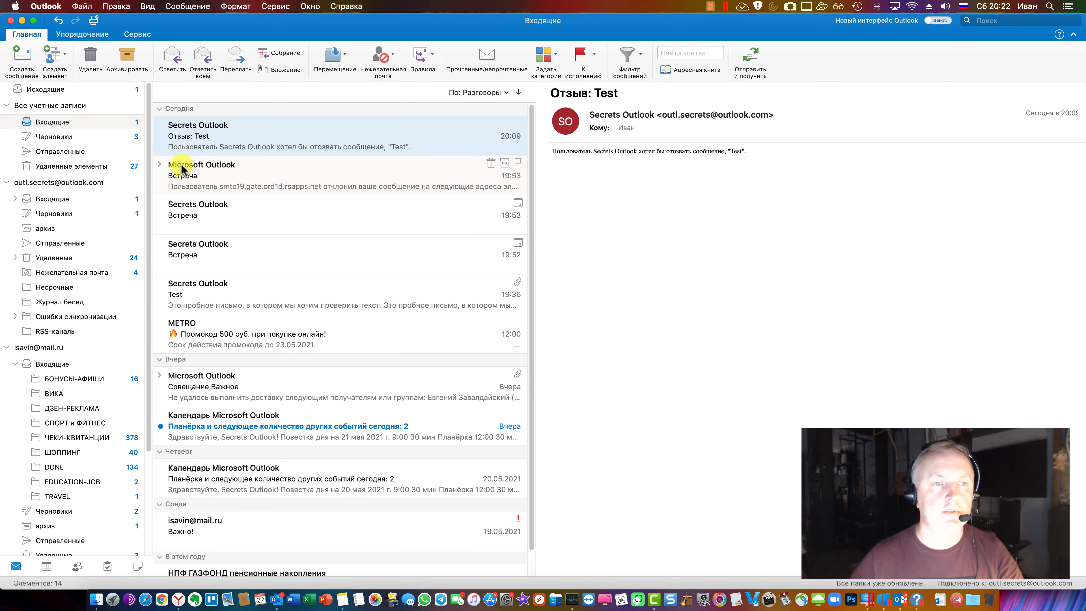
pyautogui.click(603, 202)
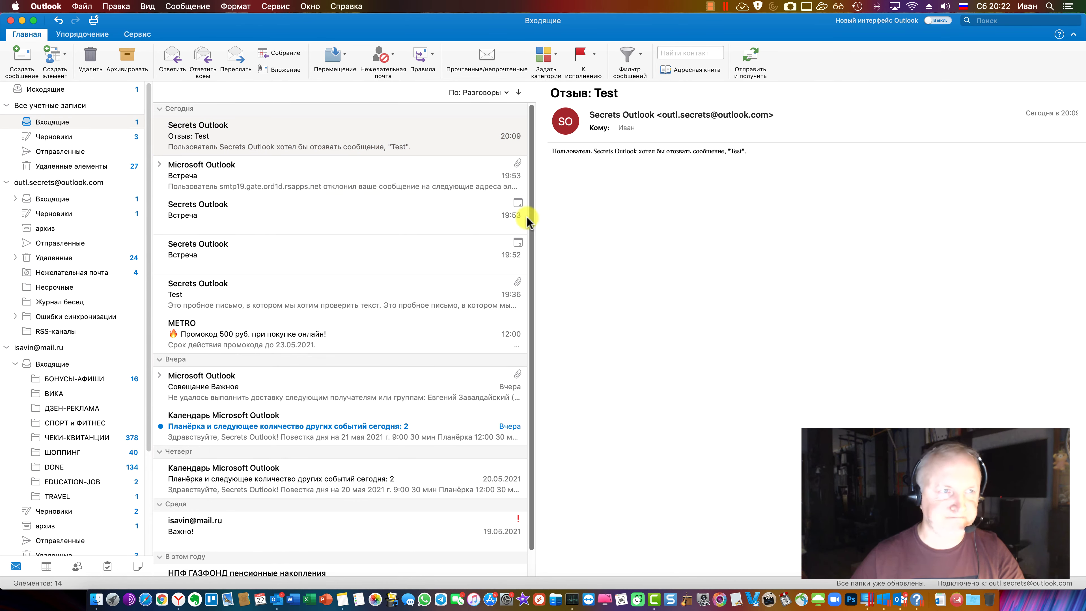
pyautogui.press('super+Tab')
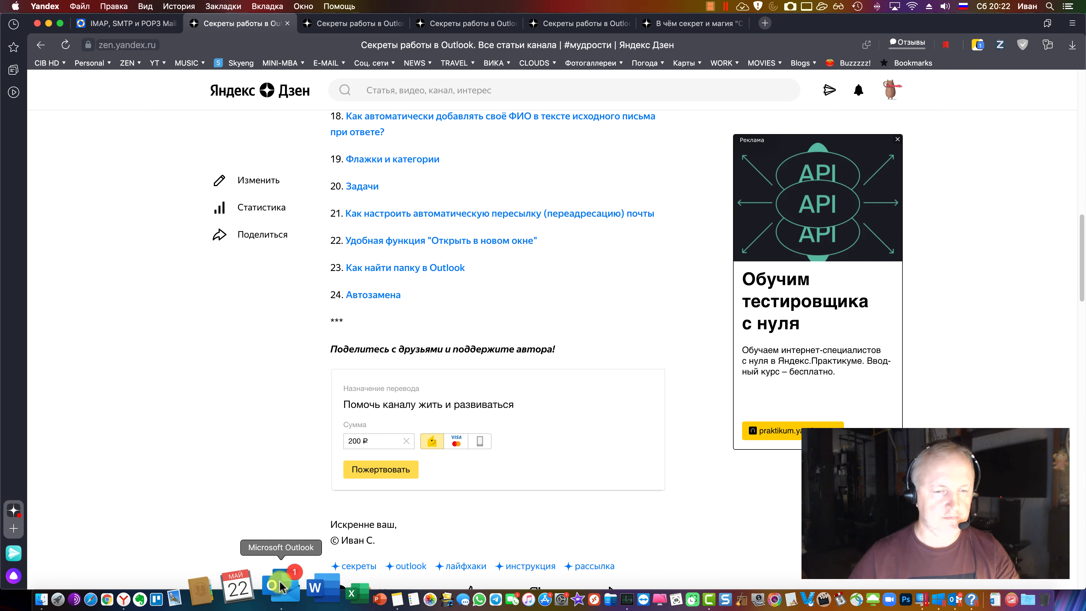
pyautogui.click(267, 595)
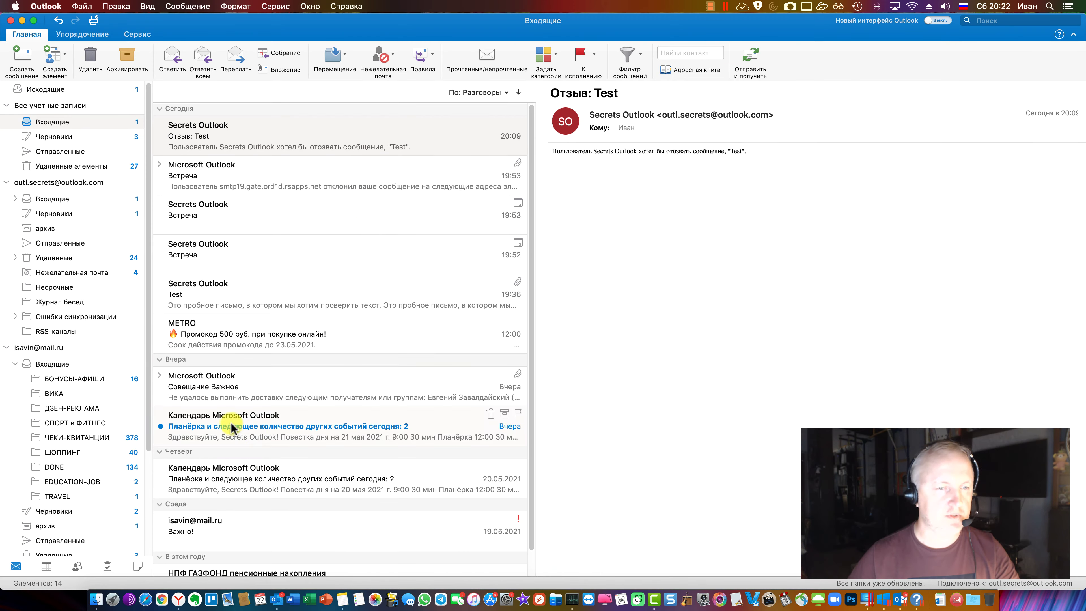
# Collapse the second account's folder tree and move the separate Inbox window aside
pyautogui.click(6, 348)
pyautogui.rightClick(75, 201)
pyautogui.press('Escape')
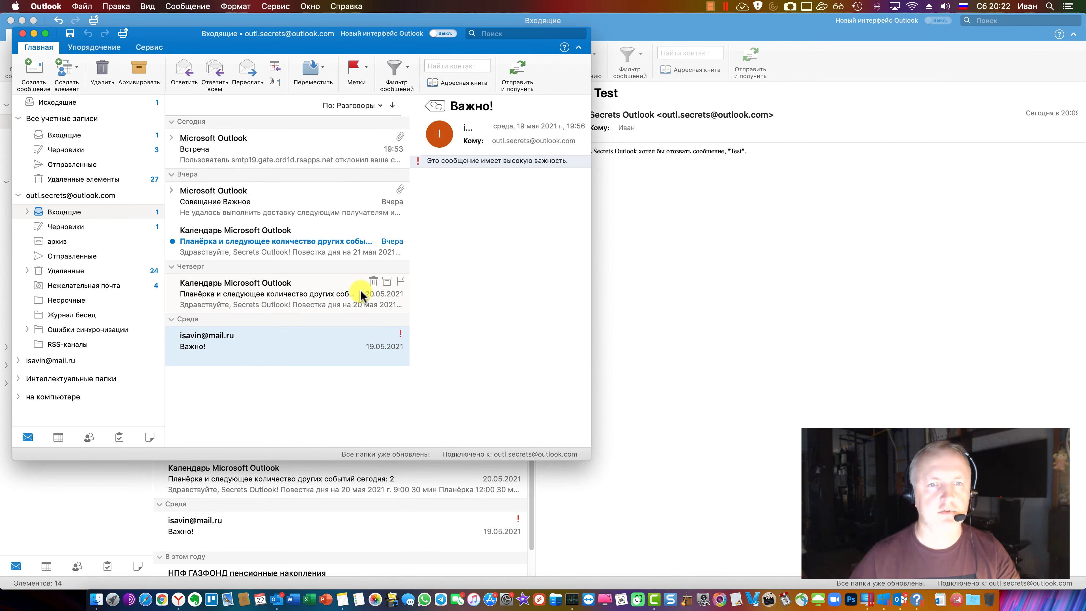
pyautogui.moveTo(233, 31); pyautogui.dragTo(453, 63)
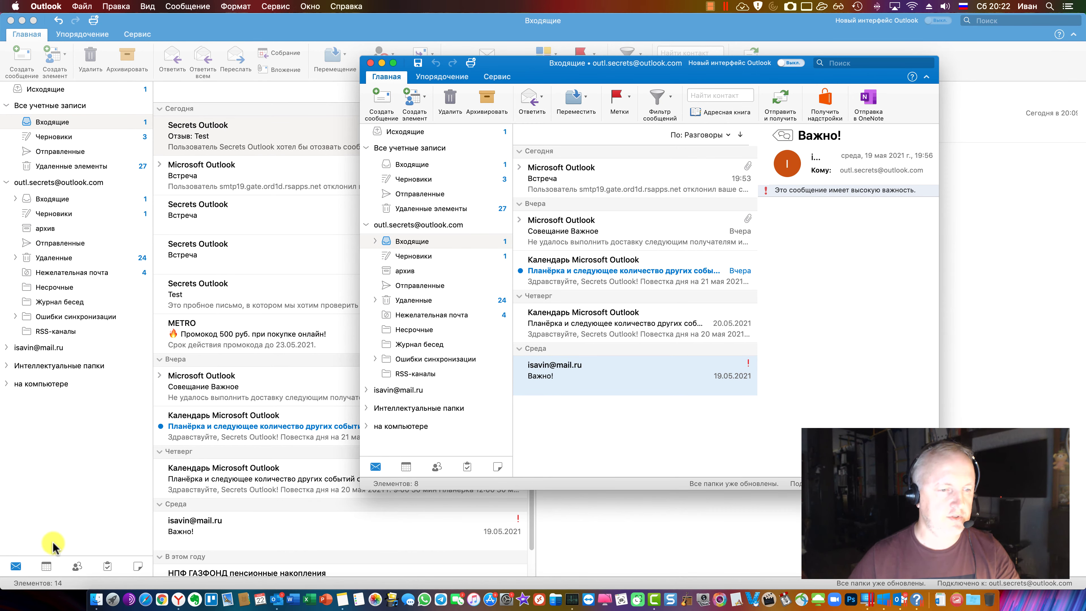
pyautogui.click(47, 569)
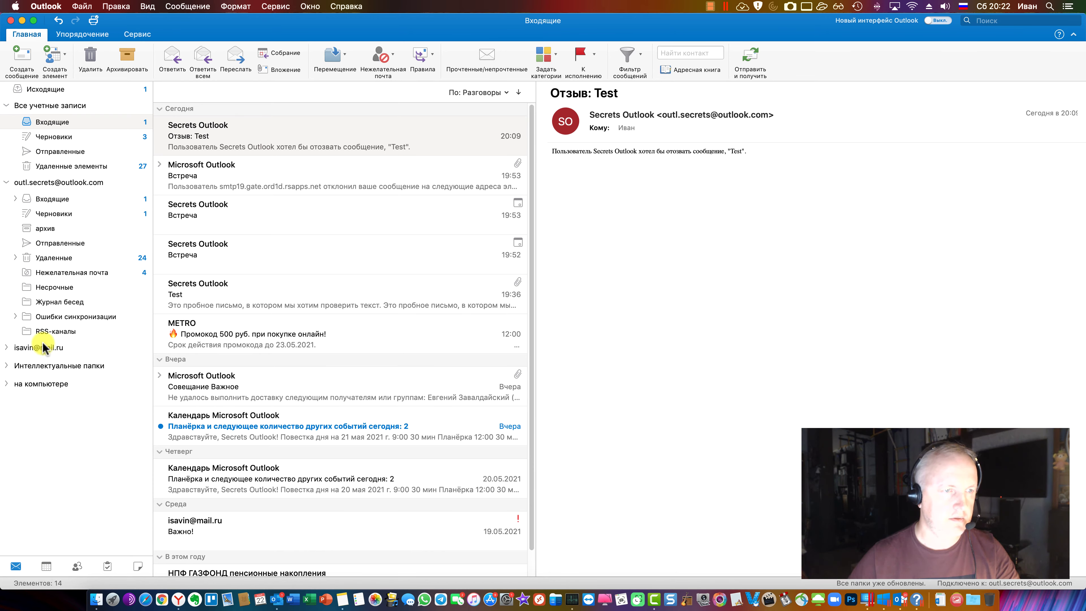
# Glance at the Calendar week view, then return to the mail Inbox
pyautogui.click(46, 566)
pyautogui.click(16, 566)
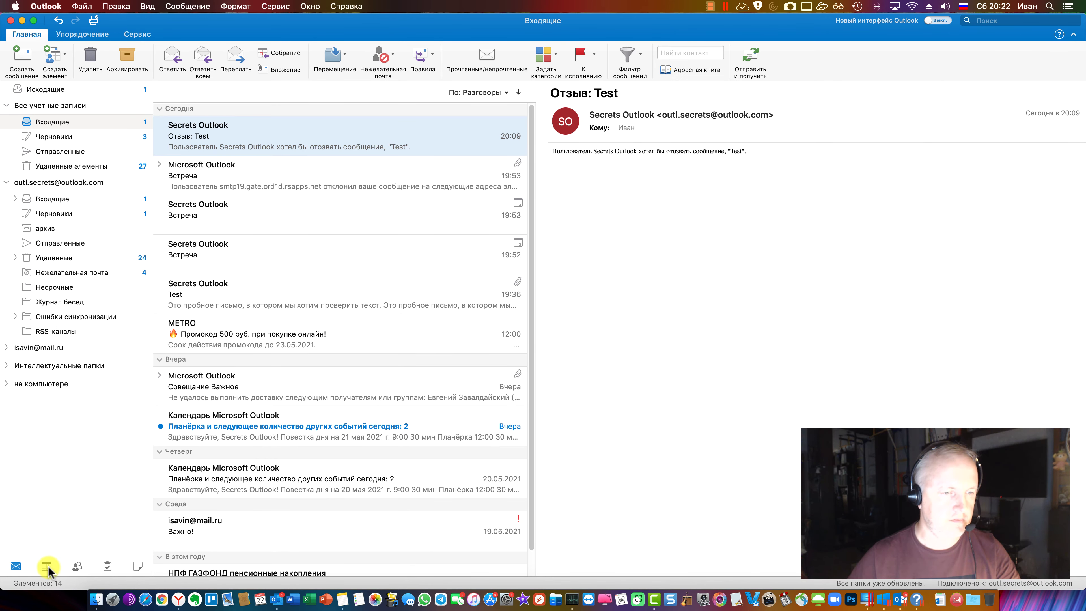
pyautogui.click(80, 533)
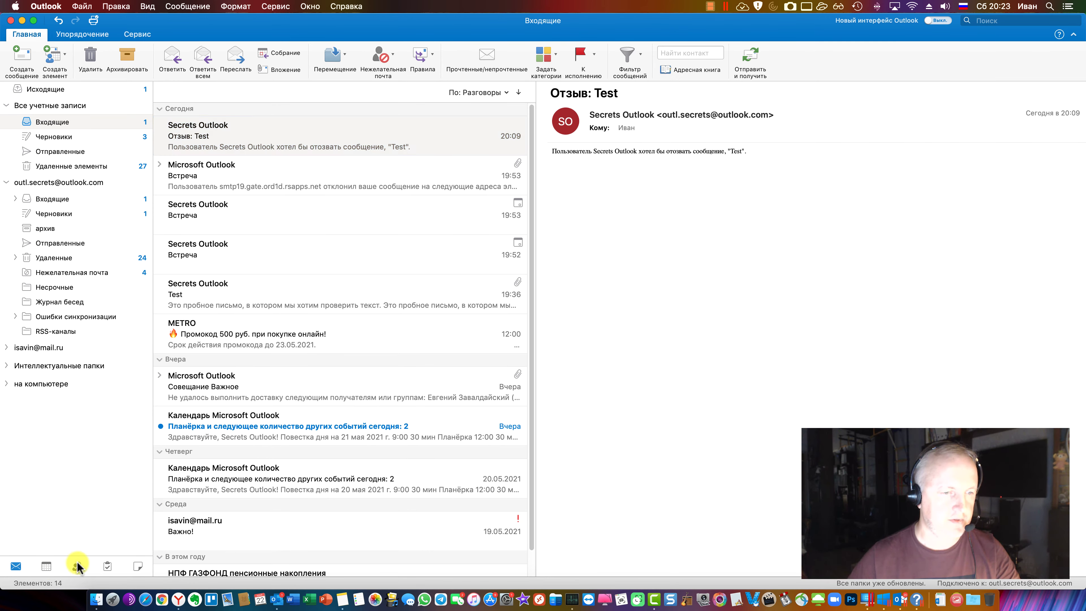
pyautogui.click(47, 567)
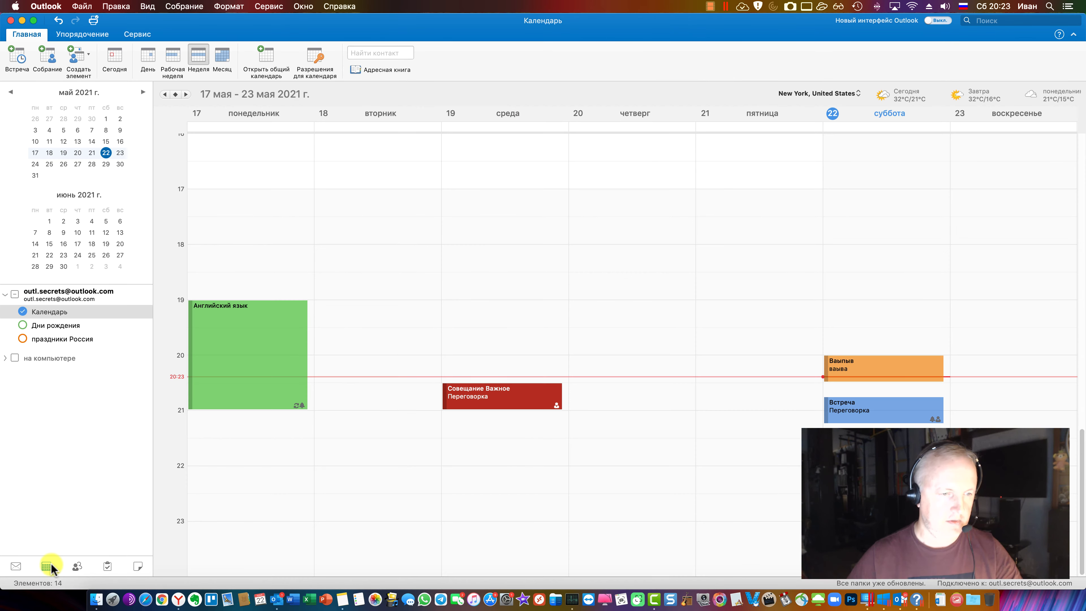
pyautogui.click(16, 568)
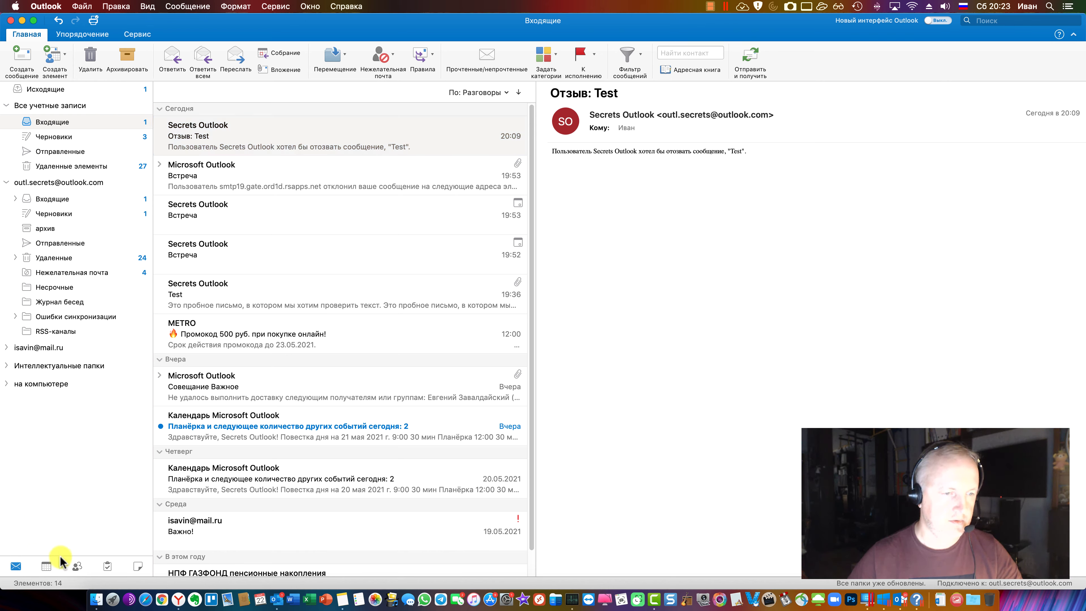
# Dismiss the архив folder menu, expand the Inbox to show Готово, and switch to Yandex Browser
pyautogui.rightClick(55, 231)
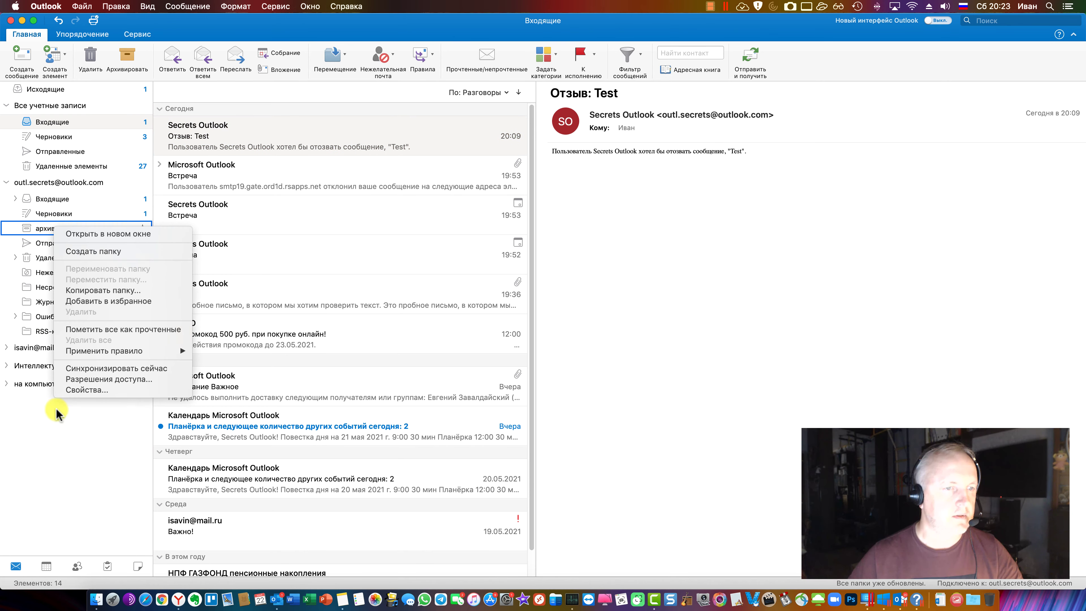
pyautogui.click(42, 317)
pyautogui.click(15, 199)
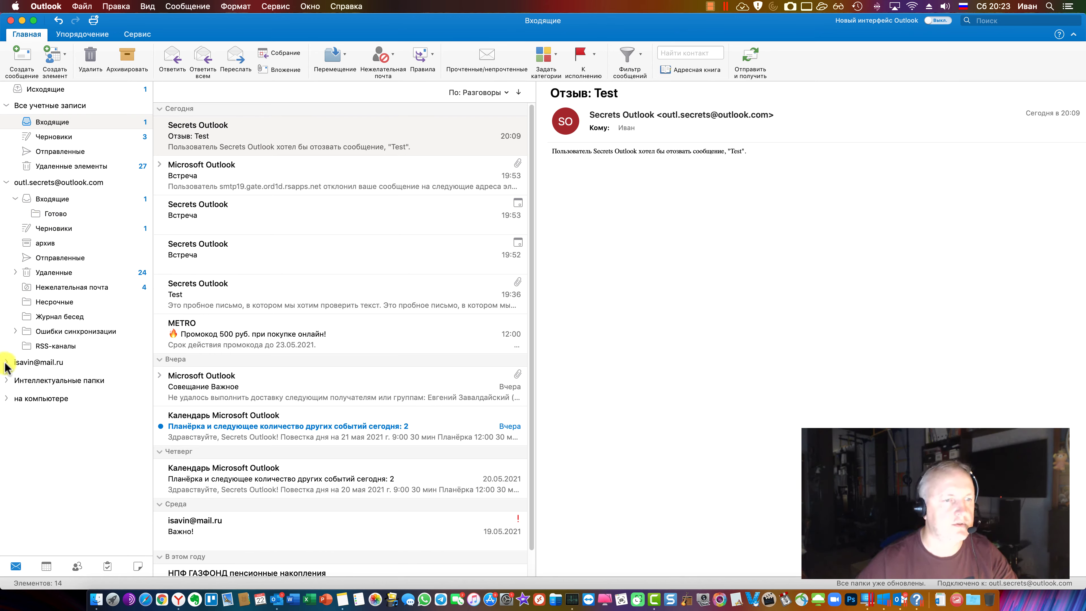
pyautogui.click(178, 599)
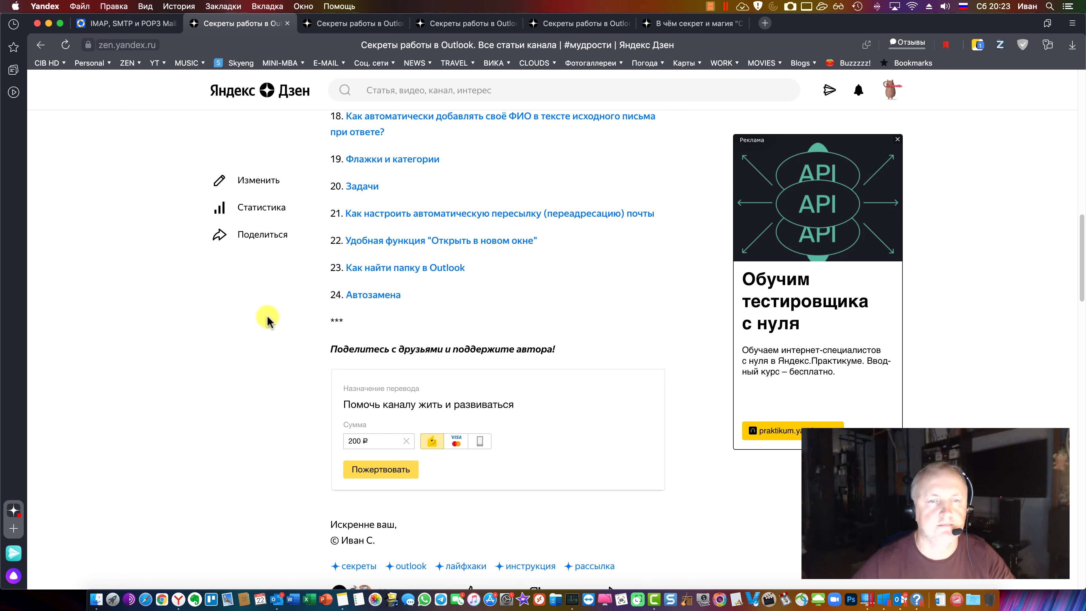
# Open Outlook preferences' Автозамена pane and add a new replacement row
pyautogui.click(276, 595)
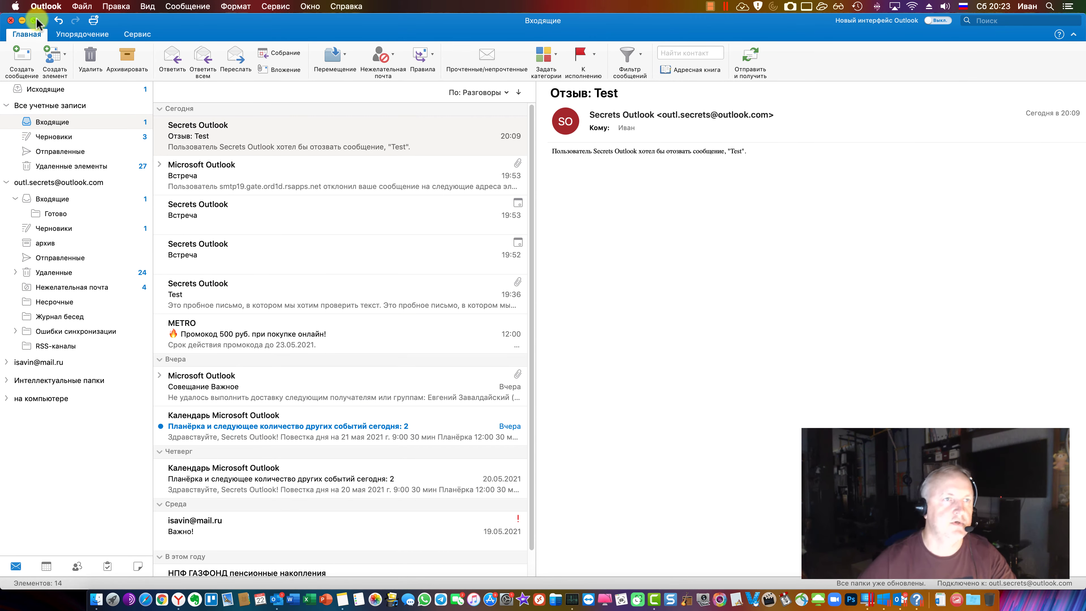
pyautogui.click(46, 6)
pyautogui.click(62, 38)
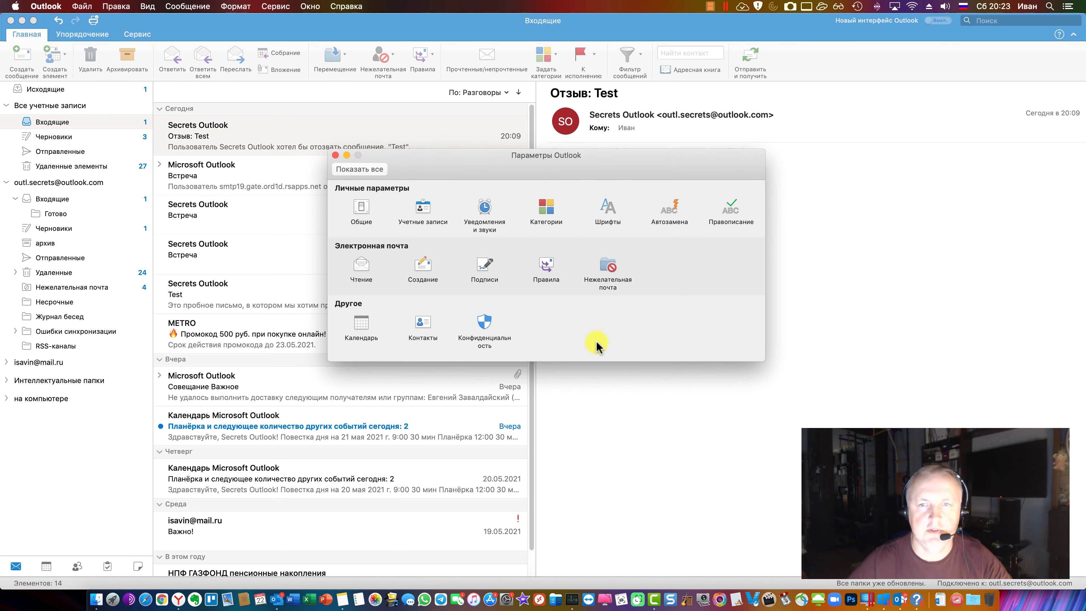
pyautogui.click(670, 211)
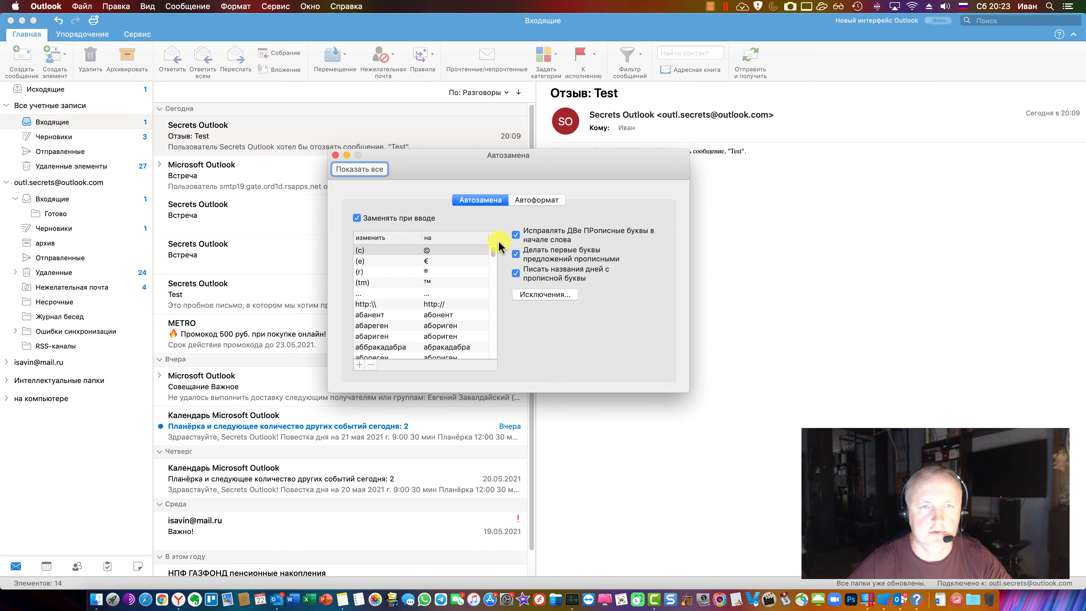
pyautogui.click(359, 365)
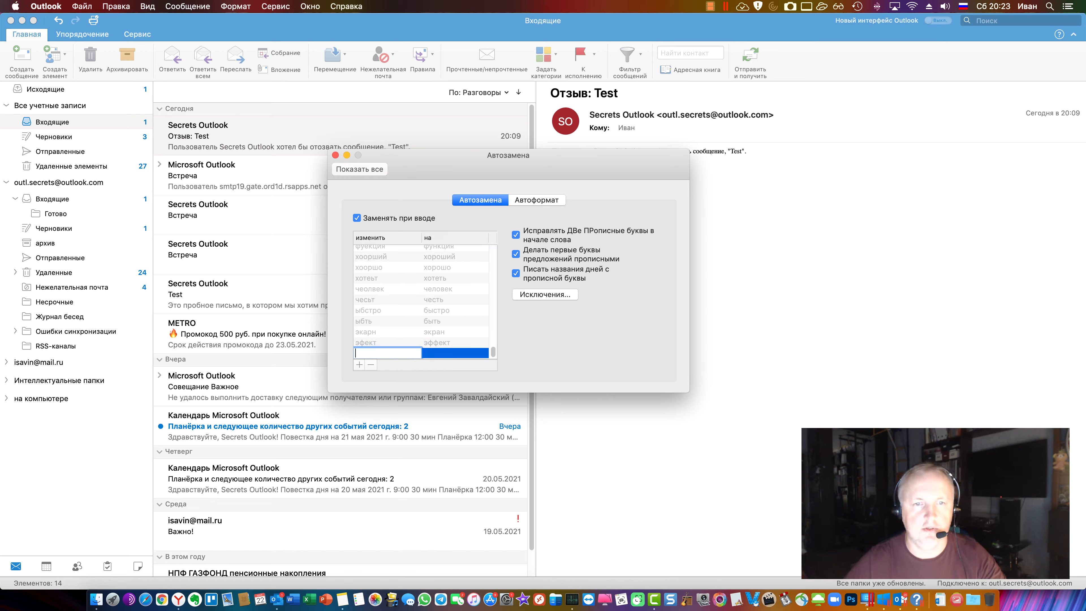
# View the Автоформат options, close preferences, and expand Интеллектуальные папки
pyautogui.click(535, 200)
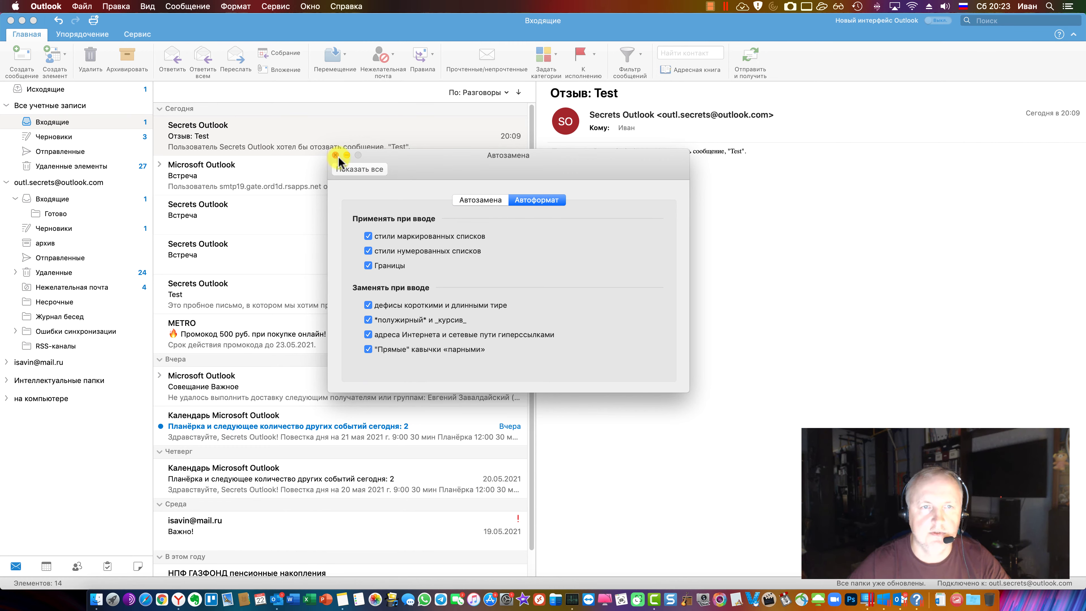
pyautogui.click(371, 170)
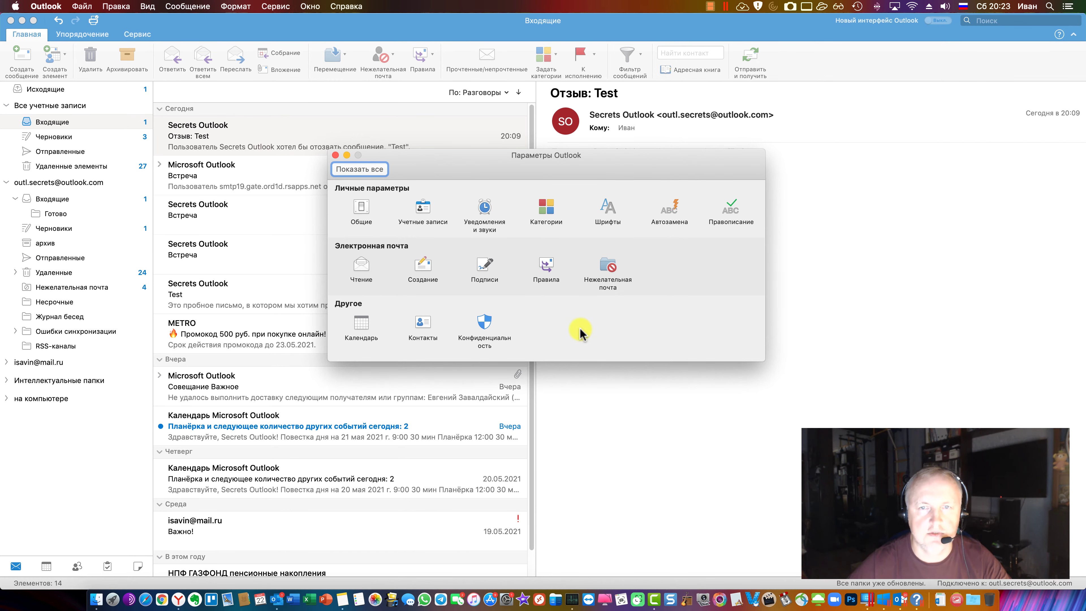
pyautogui.press('super+w')
pyautogui.click(6, 383)
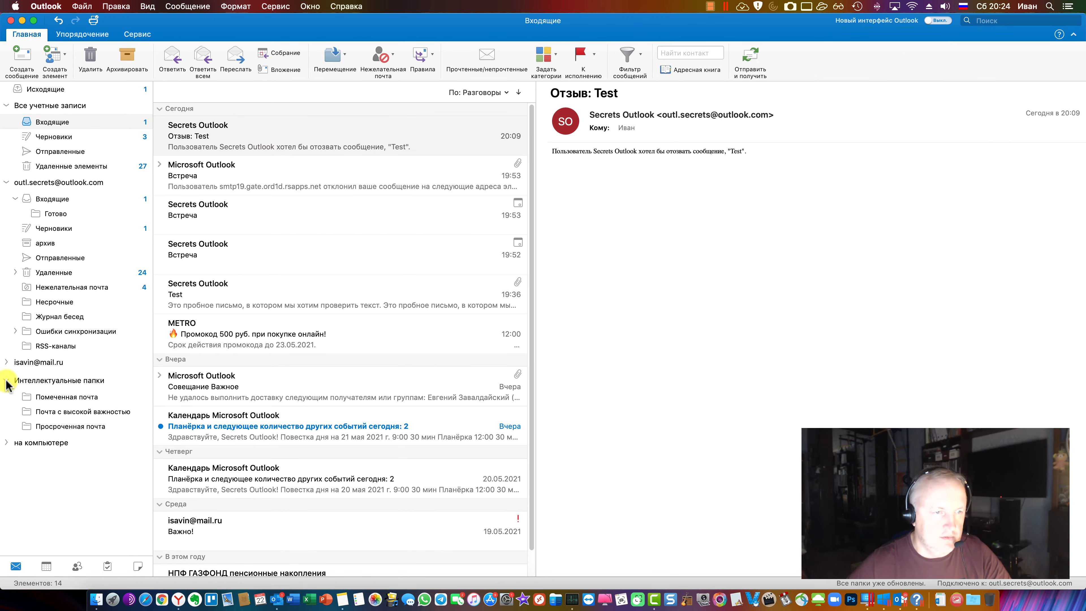
# Open the Помеченная почта smart folder and show the flagged 'RE: Тест' message
pyautogui.click(69, 382)
pyautogui.click(68, 382)
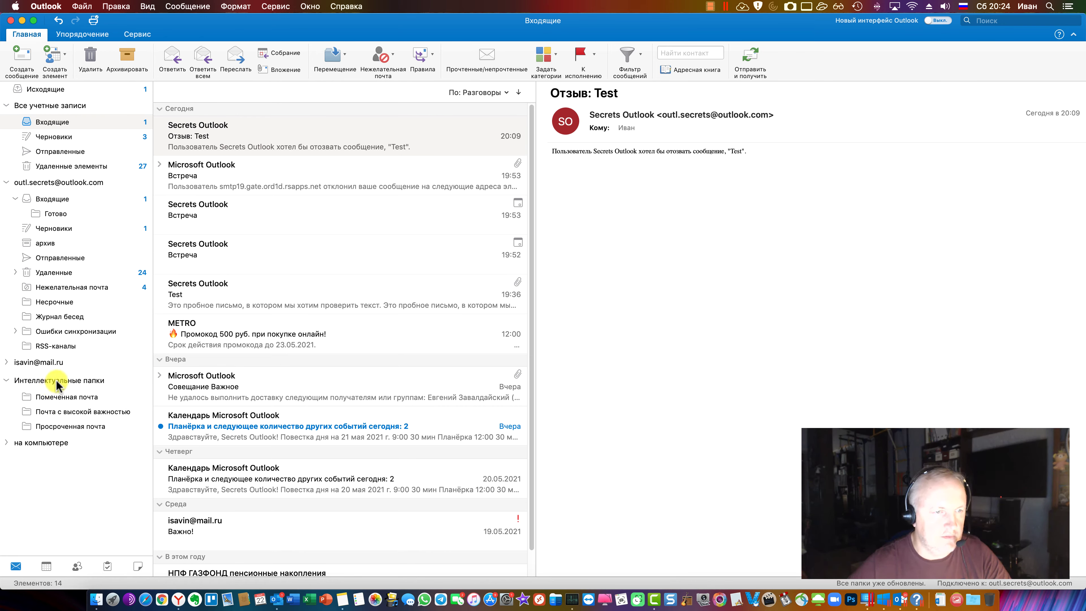
pyautogui.click(57, 381)
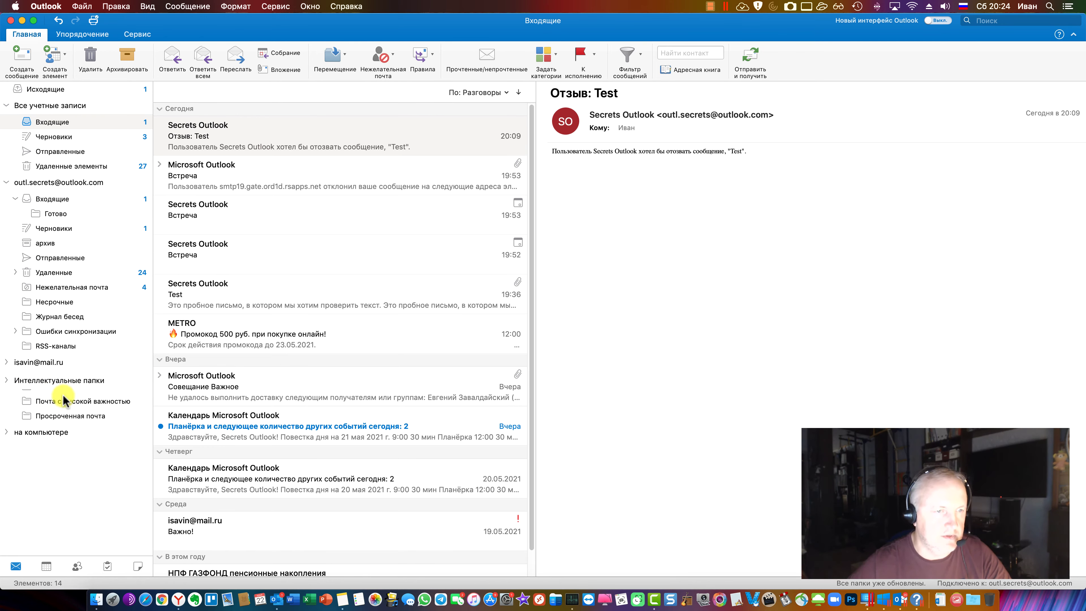
pyautogui.click(58, 381)
pyautogui.rightClick(58, 397)
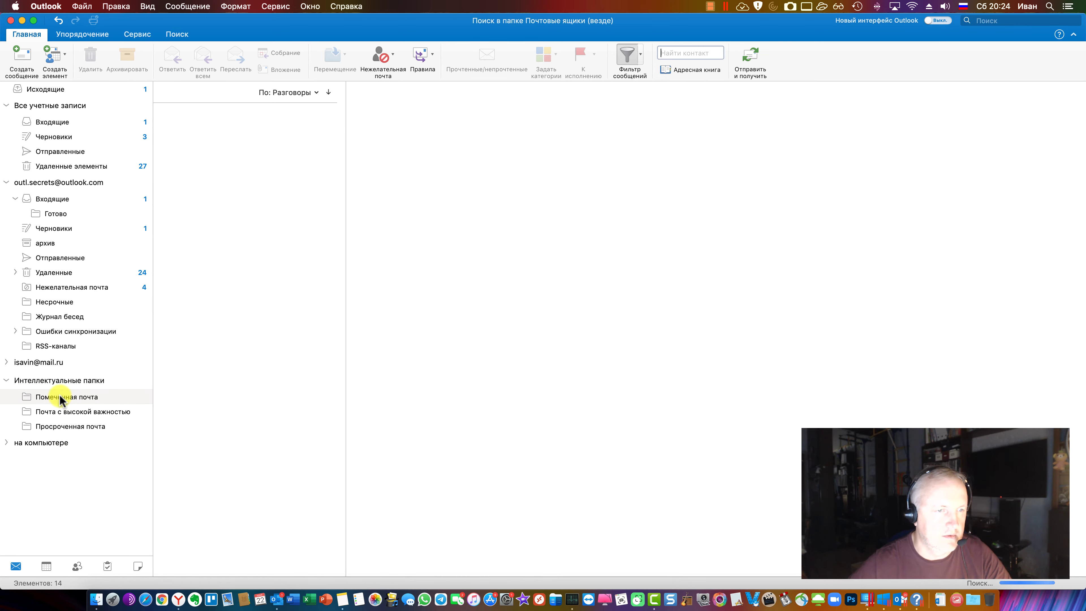
pyautogui.click(93, 458)
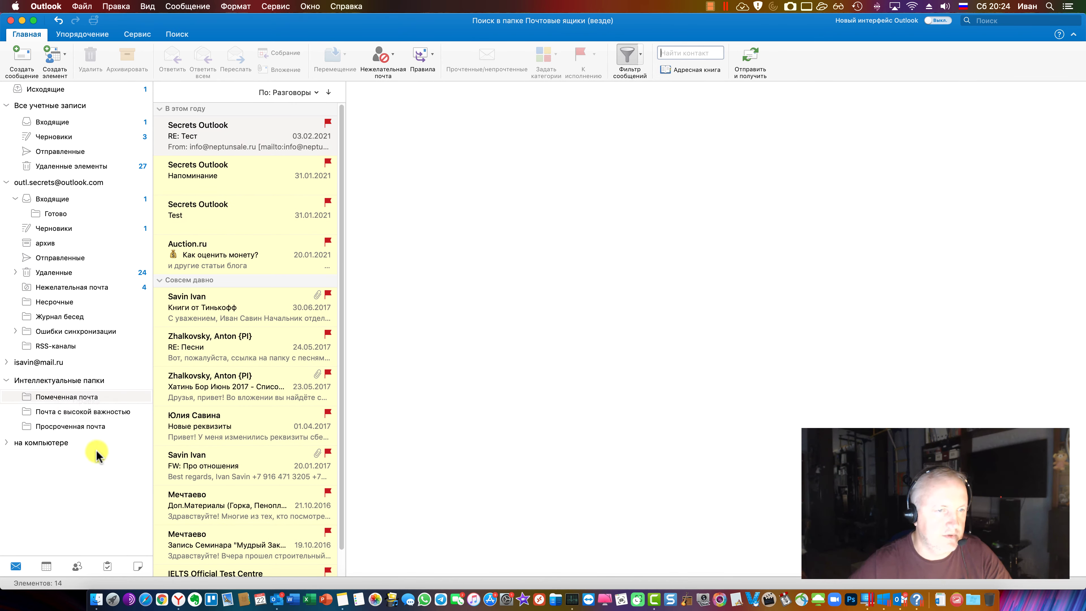
pyautogui.click(72, 381)
pyautogui.click(71, 381)
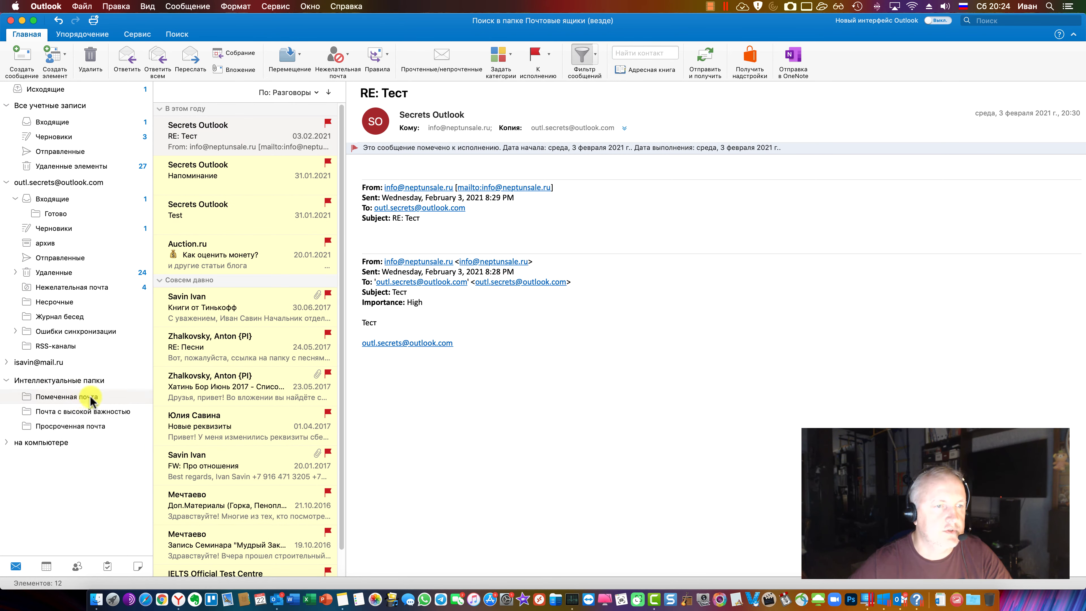
pyautogui.click(153, 11)
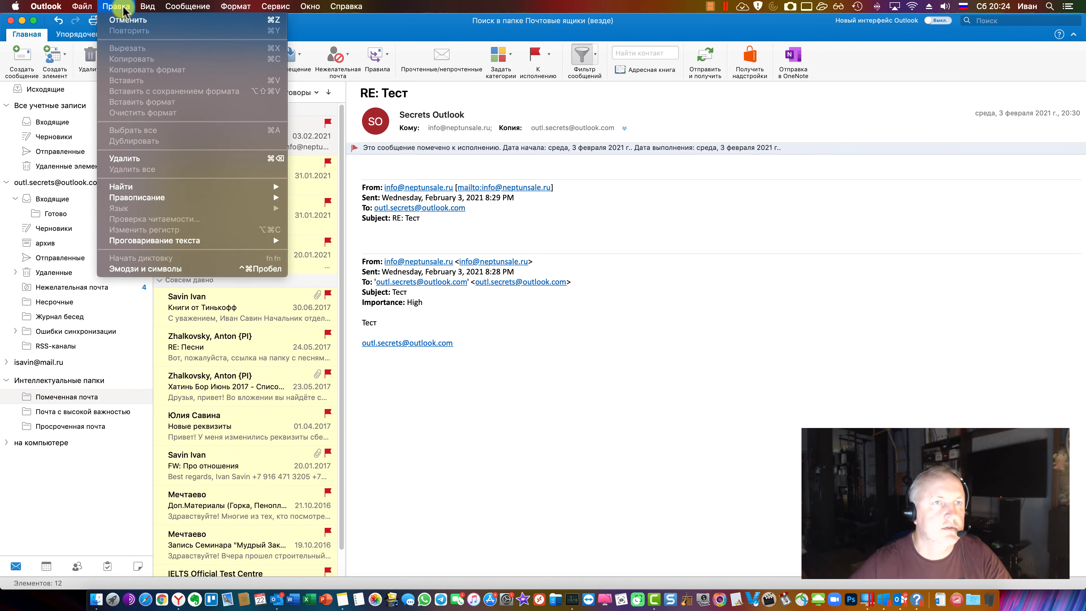
# Open and close Outlook Параметры, then show the Поиск ribbon tab
pyautogui.click(64, 37)
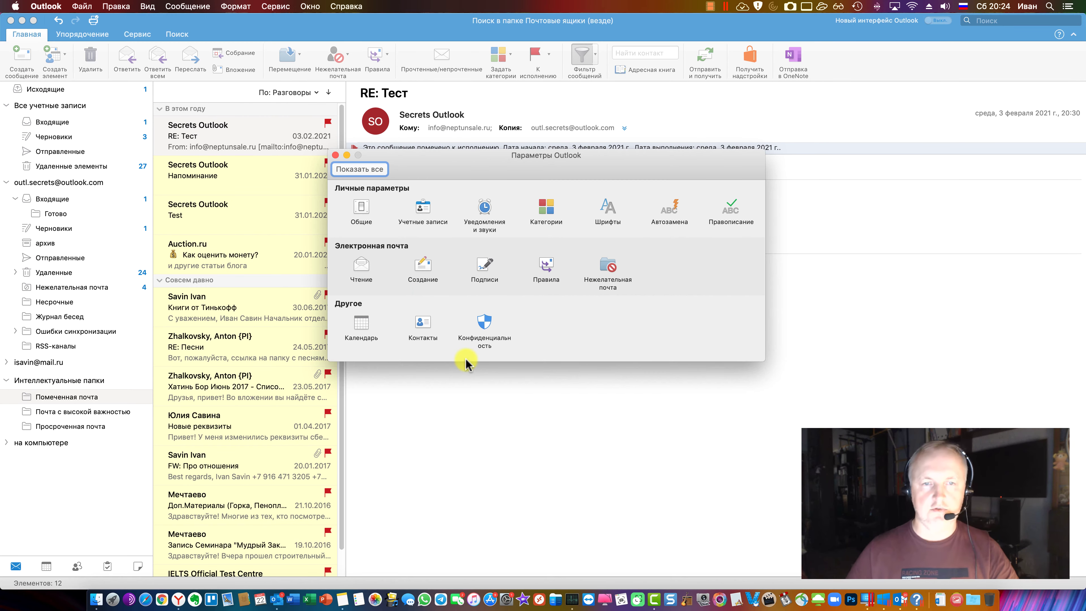
pyautogui.press('super+w')
pyautogui.click(64, 396)
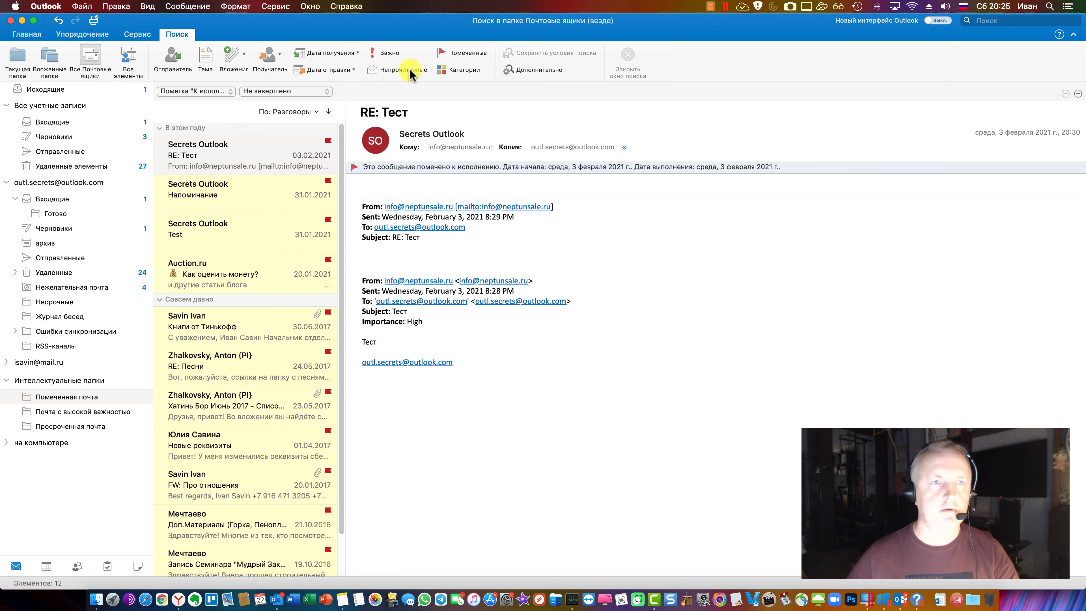
# View the Сервис tab, return to Главная, and open Входящие under Все учетные записи
pyautogui.click(145, 37)
pyautogui.click(27, 35)
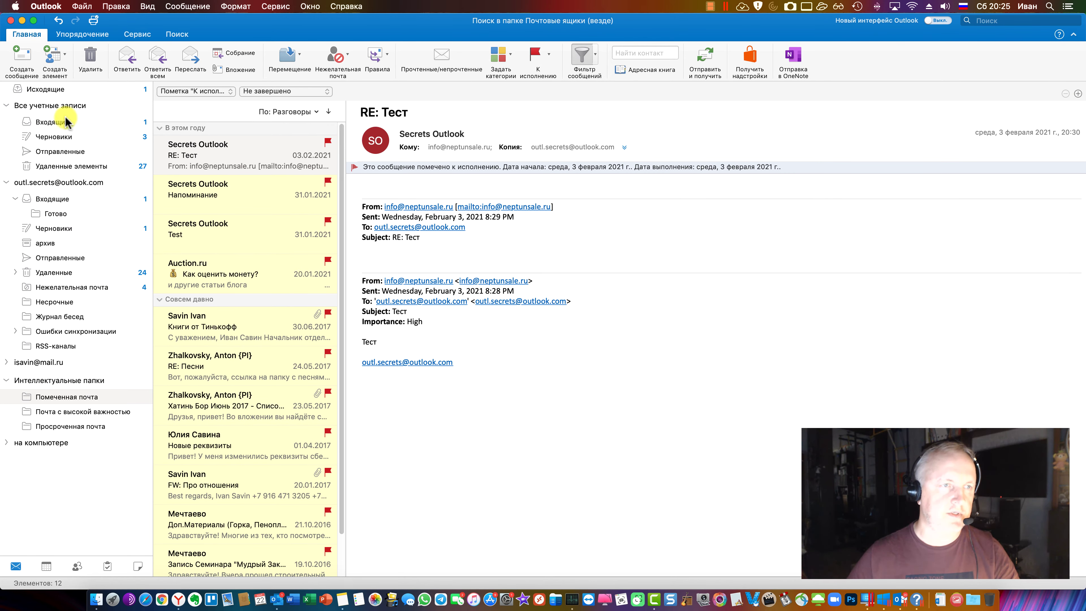
pyautogui.click(72, 124)
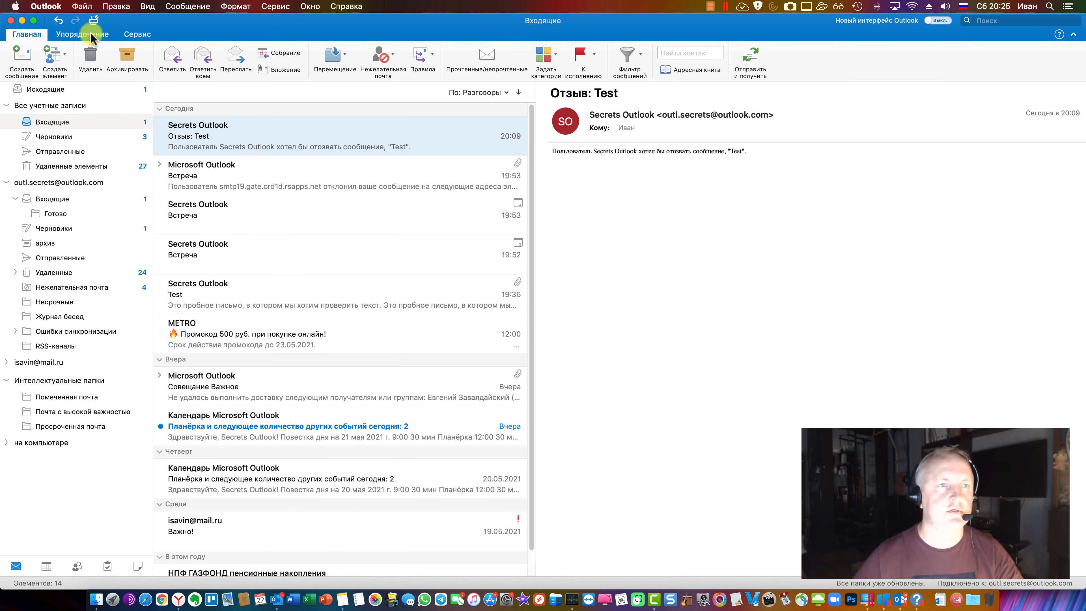
# Compare the Упорядочение and Сервис tabs, collapse the ribbon, then re-expand it on Упорядочение
pyautogui.click(82, 34)
pyautogui.click(34, 38)
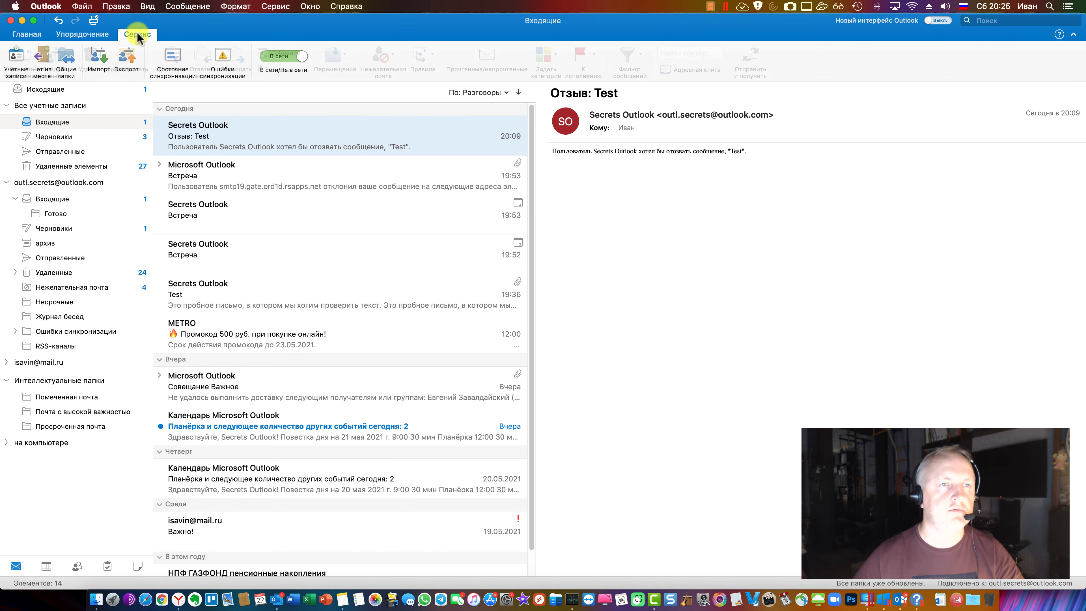
pyautogui.click(27, 36)
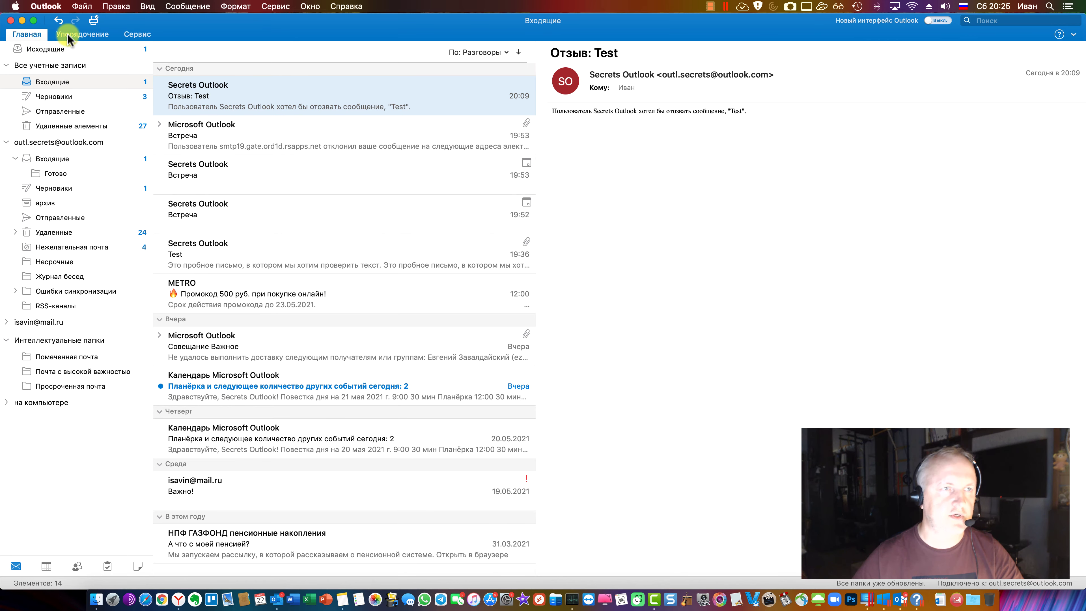
pyautogui.click(68, 33)
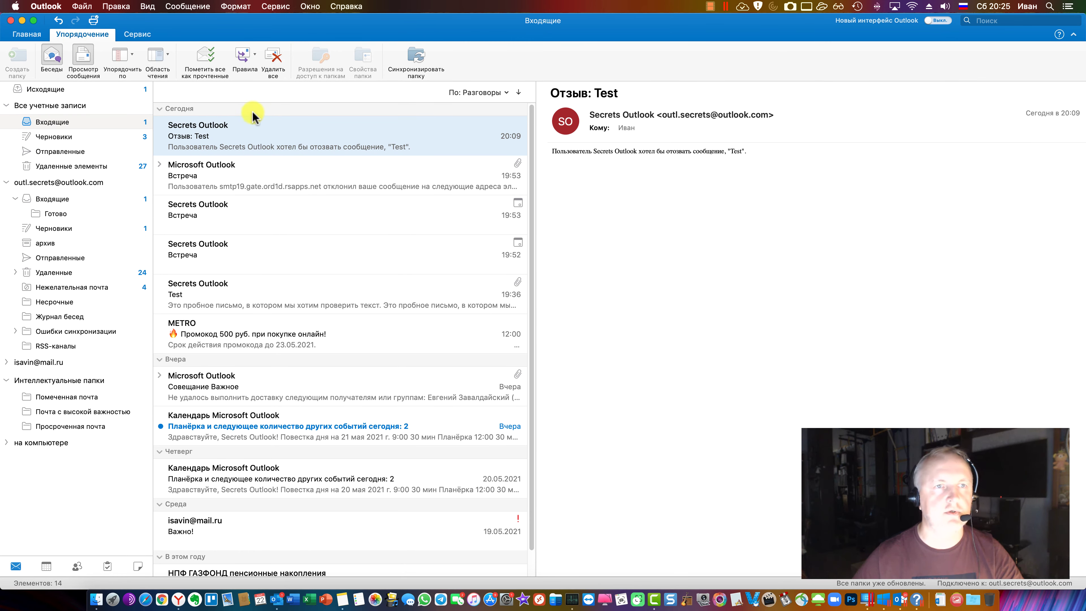
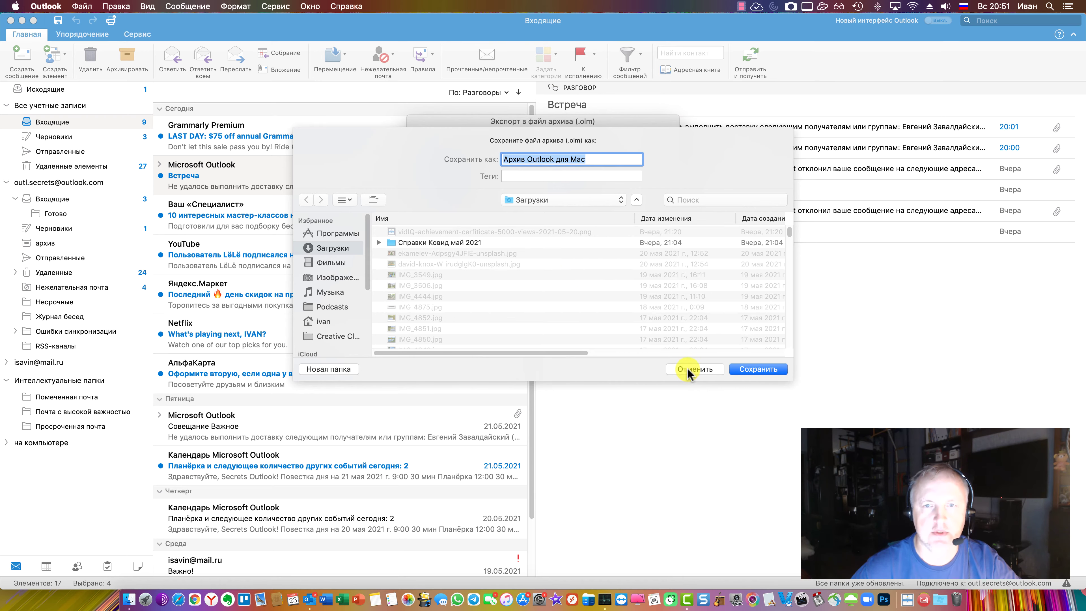
# Back out of saving, glance at single-category export, then export all item types and continue
pyautogui.click(691, 371)
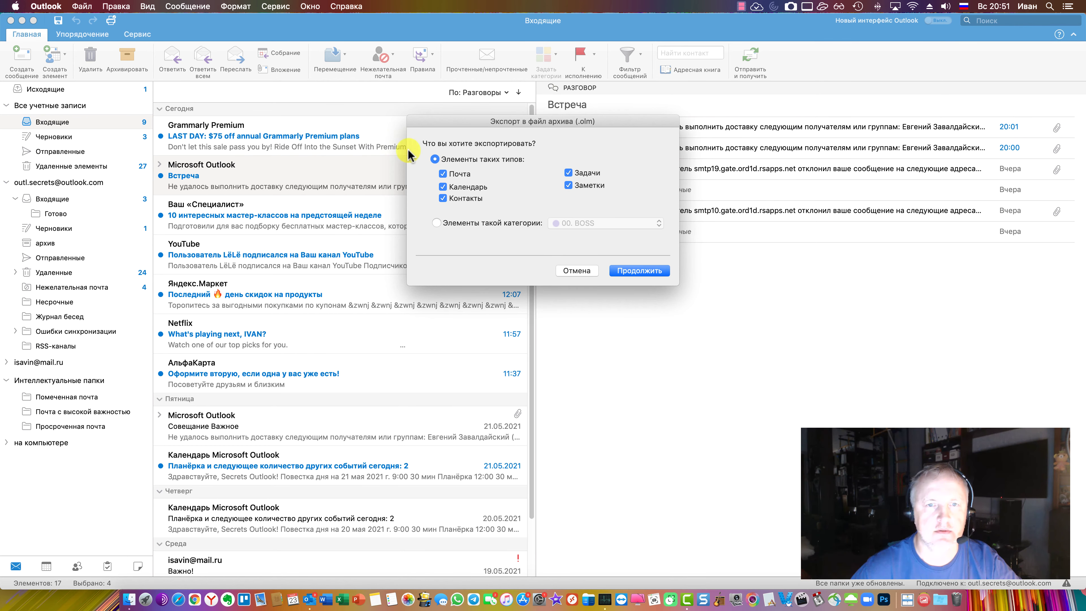
pyautogui.click(437, 223)
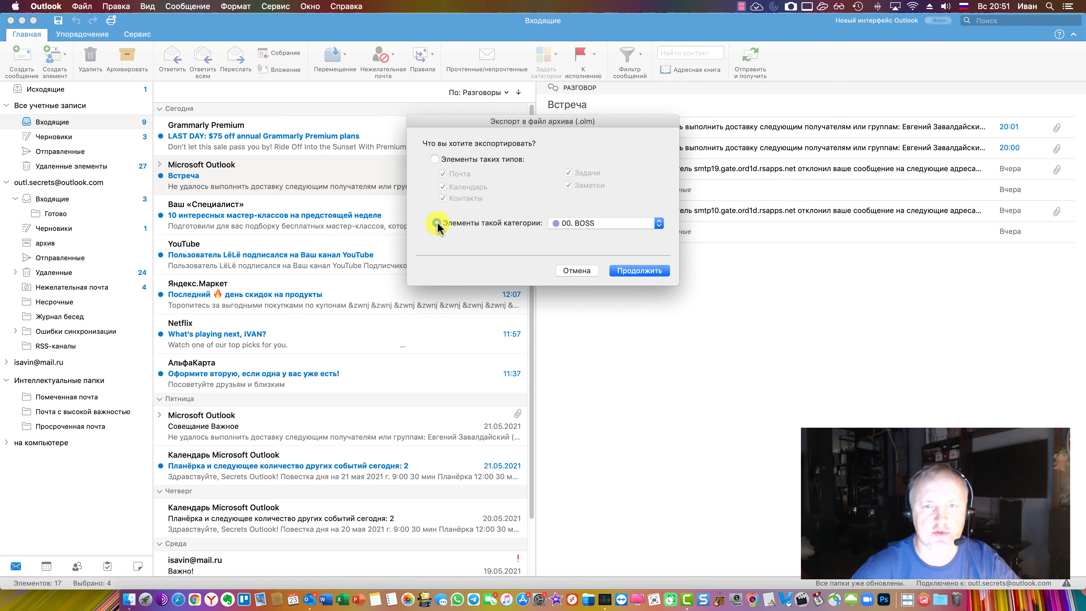
pyautogui.click(659, 223)
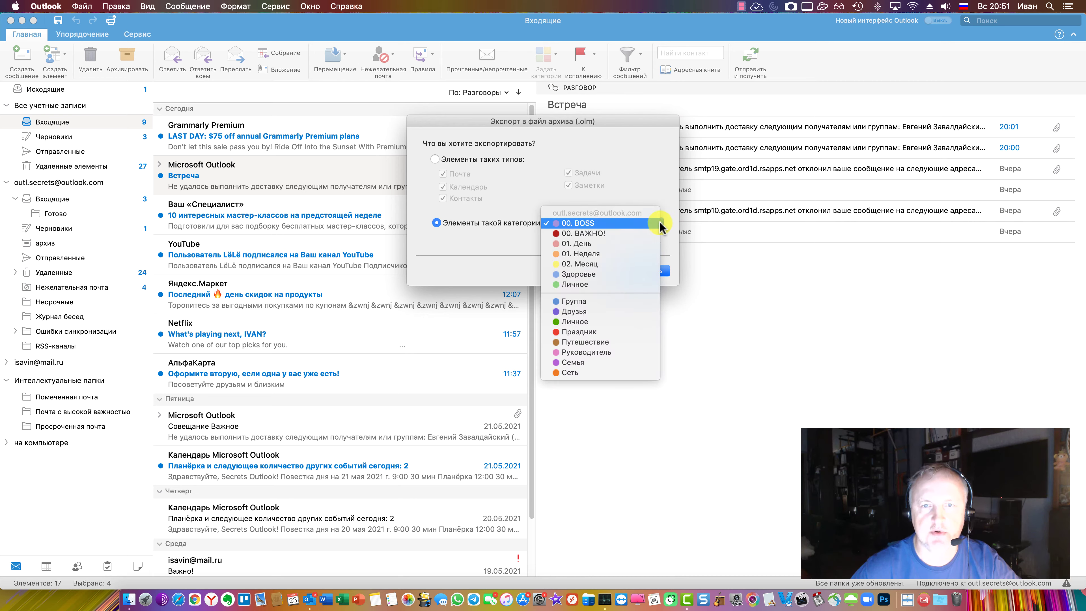
pyautogui.click(660, 154)
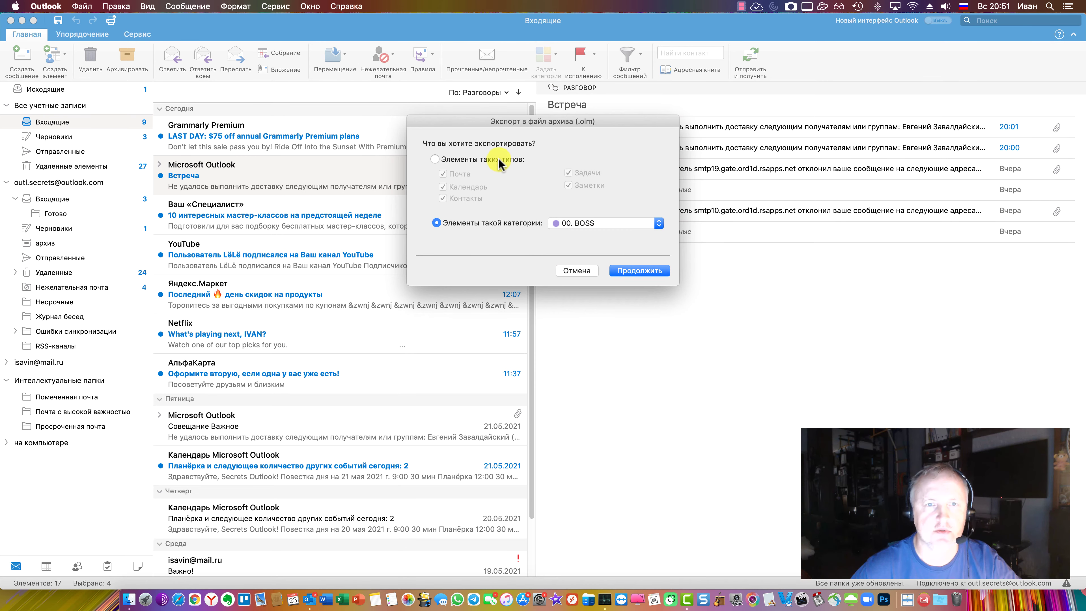
pyautogui.click(435, 159)
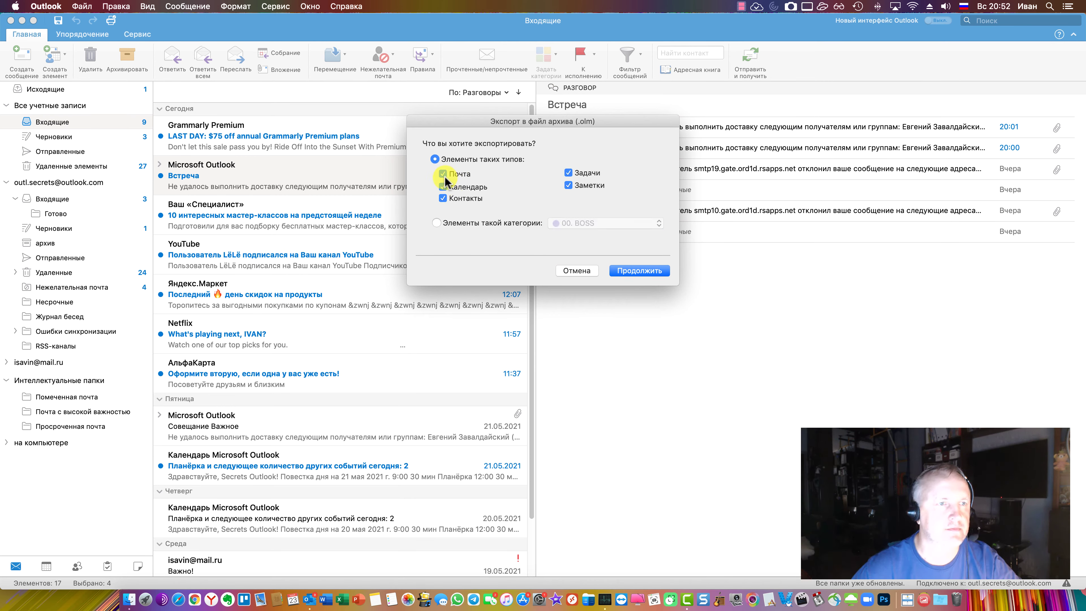
pyautogui.click(655, 271)
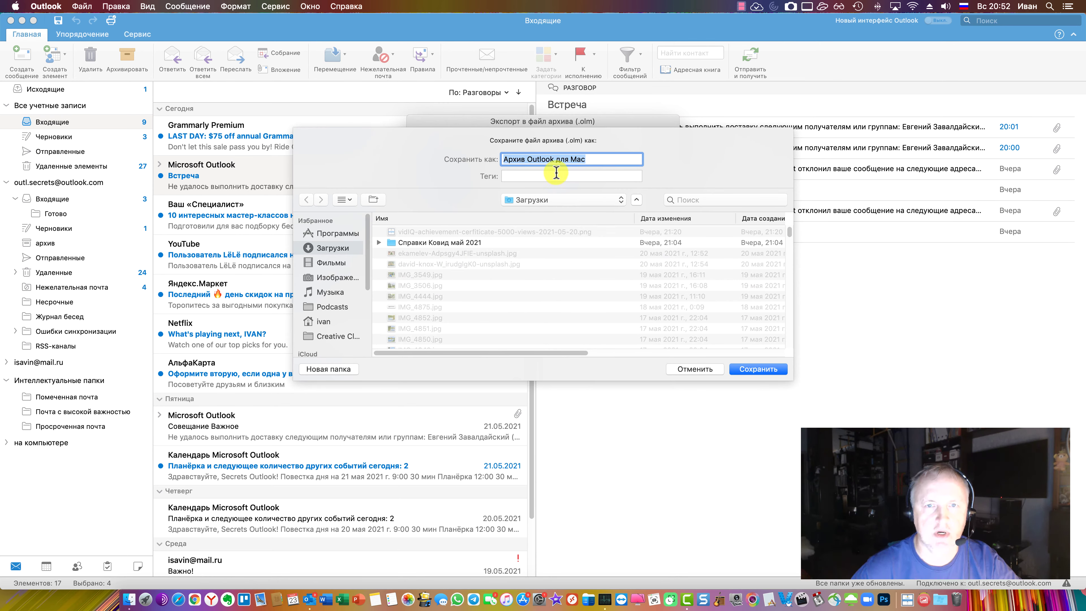
# Keep the archive name 'Архив Outlook для Mac' without adding any tag
pyautogui.click(601, 158)
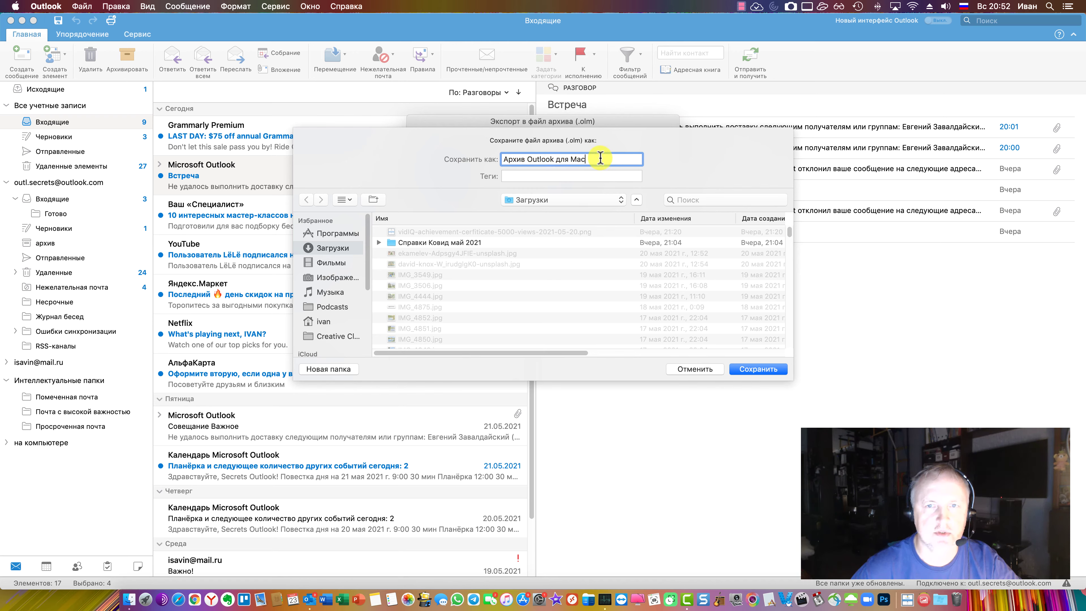
pyautogui.moveTo(582, 158); pyautogui.dragTo(471, 160)
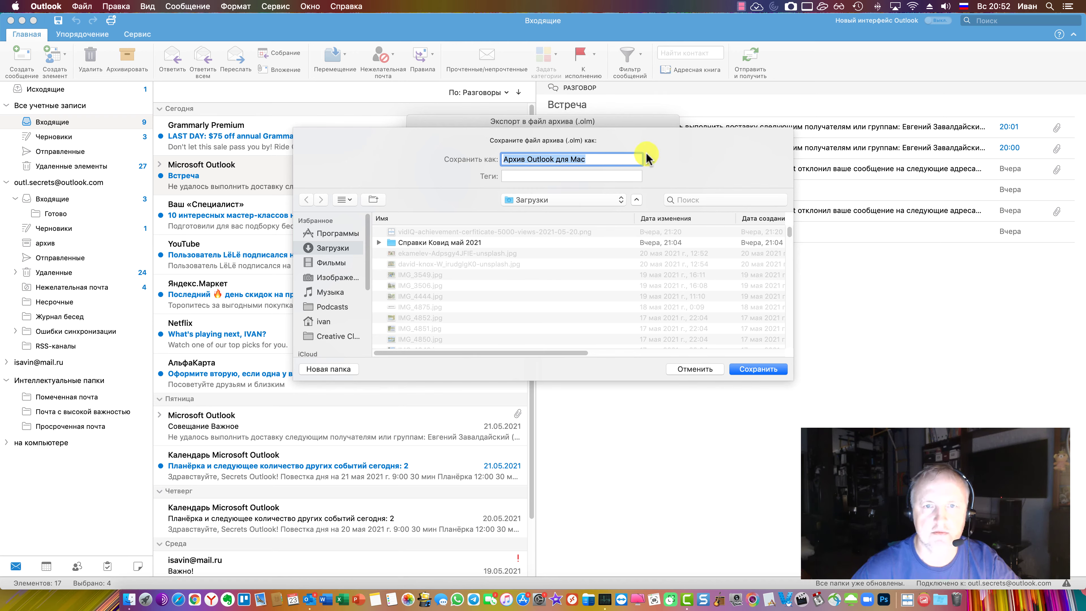
pyautogui.click(605, 175)
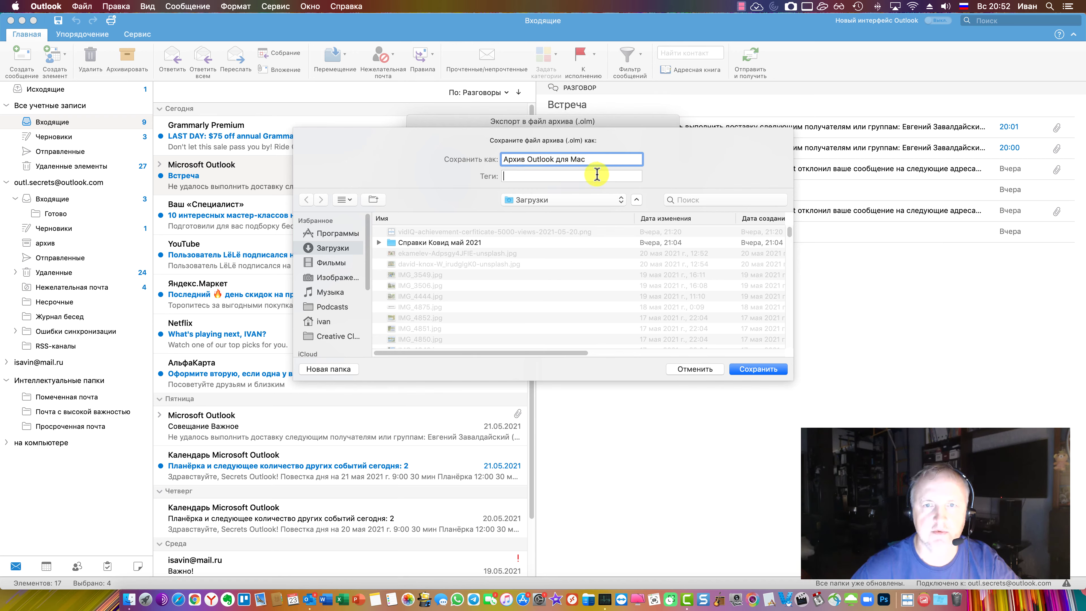
pyautogui.click(683, 162)
# Save the archive into DS218Plus home/Exchange and start the .olm export
pyautogui.scroll(-5, 356, 299)
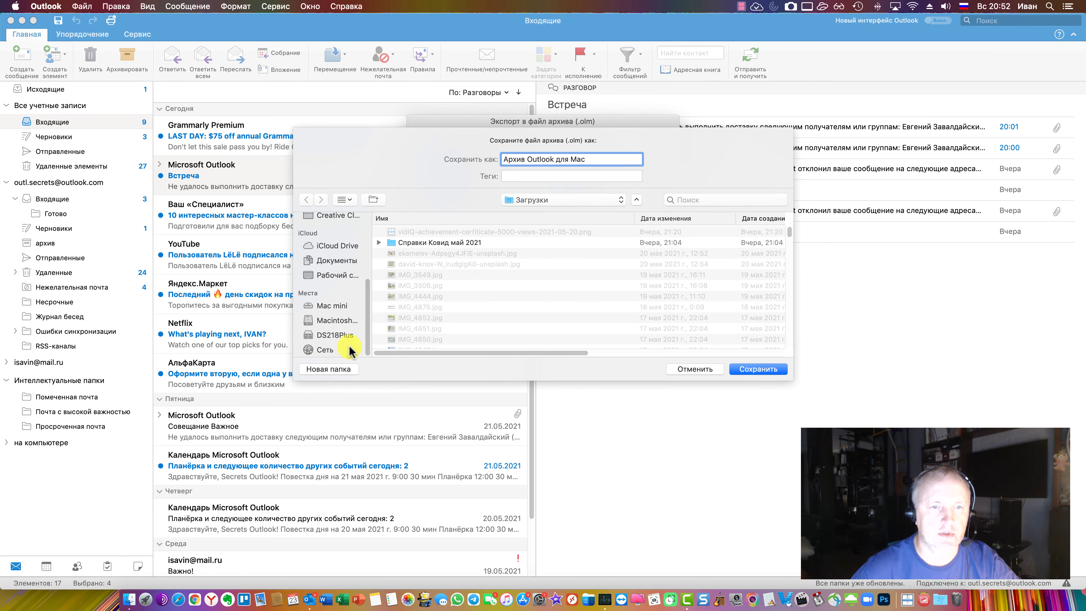
pyautogui.click(338, 335)
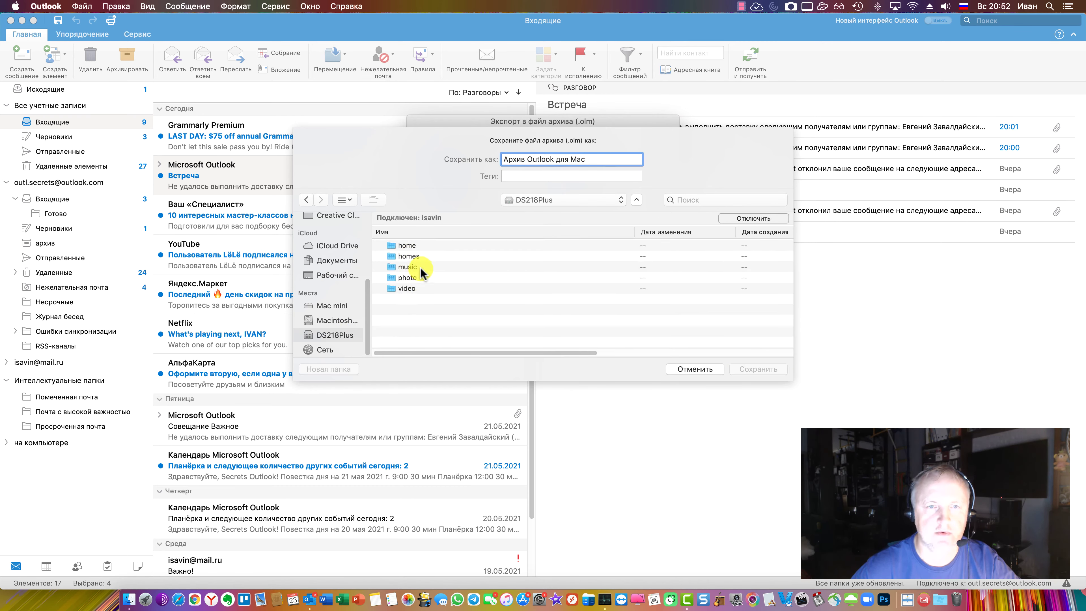
pyautogui.doubleClick(408, 246)
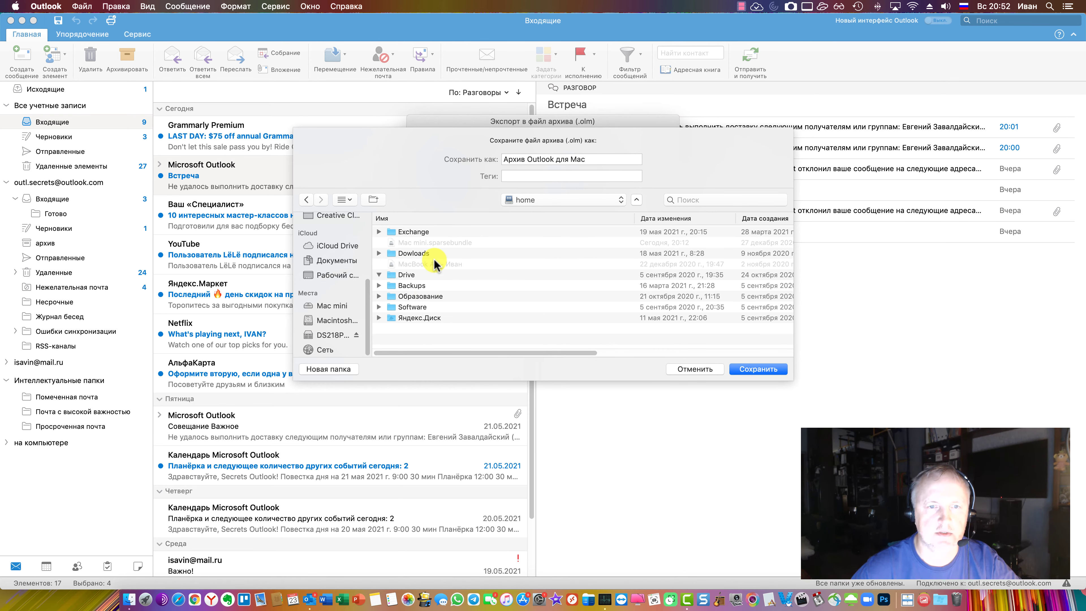
pyautogui.click(413, 233)
pyautogui.doubleClick(414, 233)
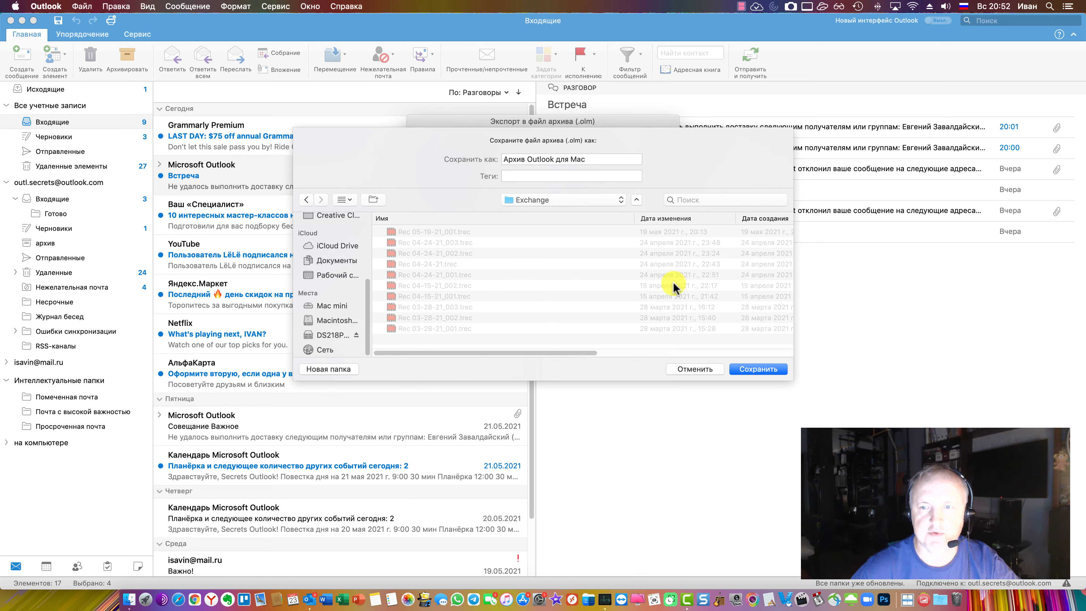
pyautogui.click(758, 370)
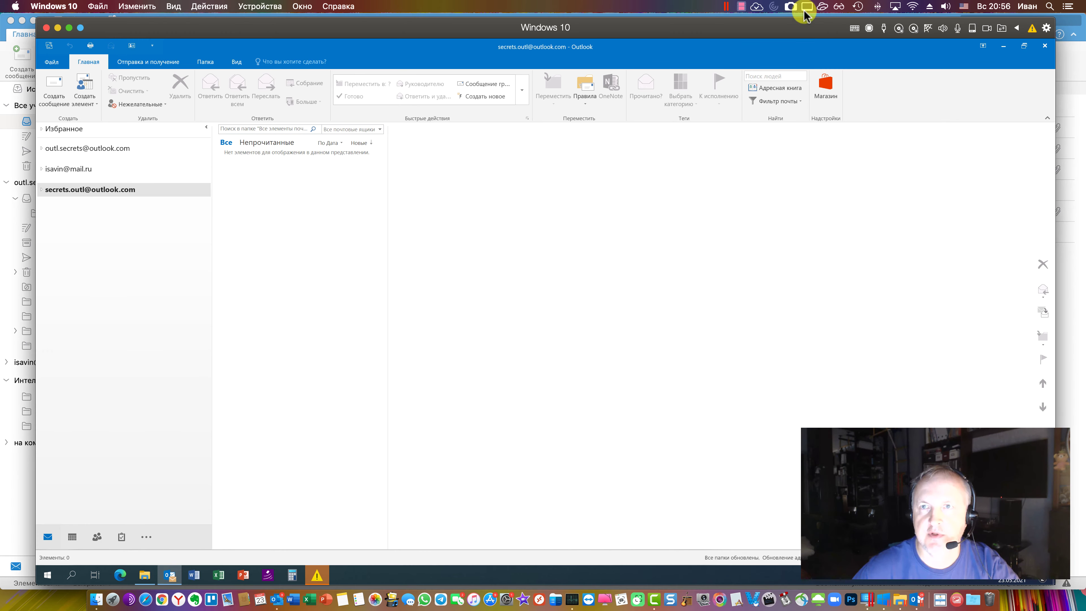
# In Windows Outlook, select the third account and start the Import and Export wizard with 'Экспорт в файл'
pyautogui.click(739, 7)
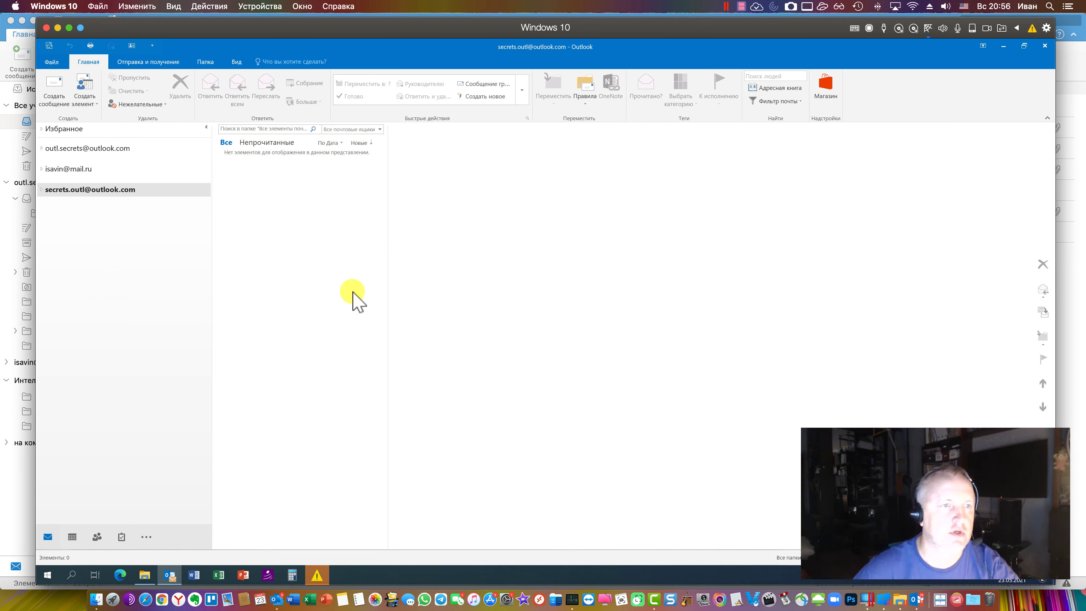
pyautogui.click(112, 223)
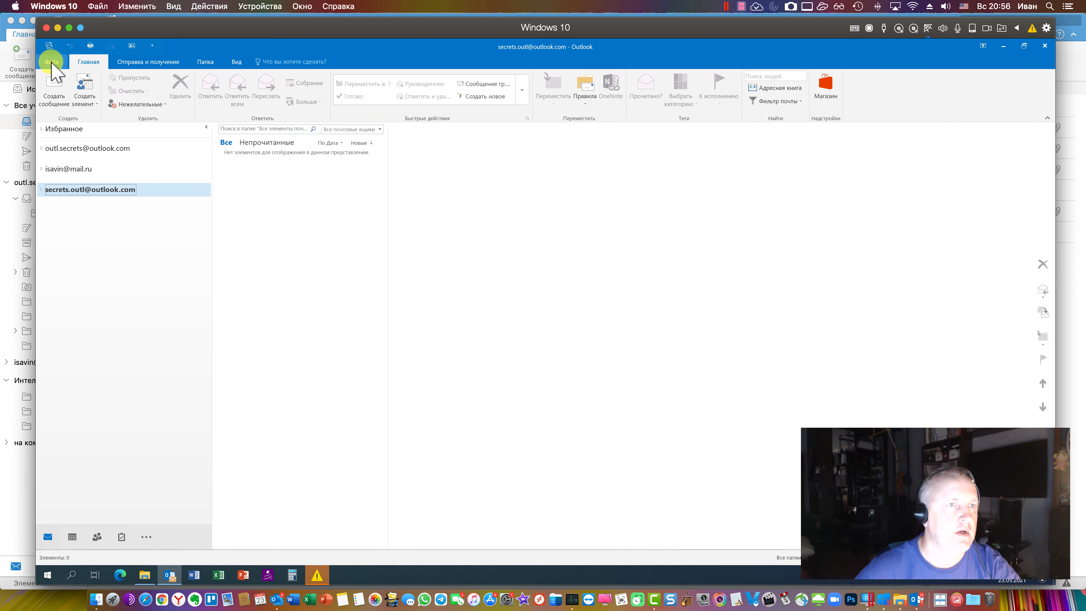
pyautogui.click(52, 62)
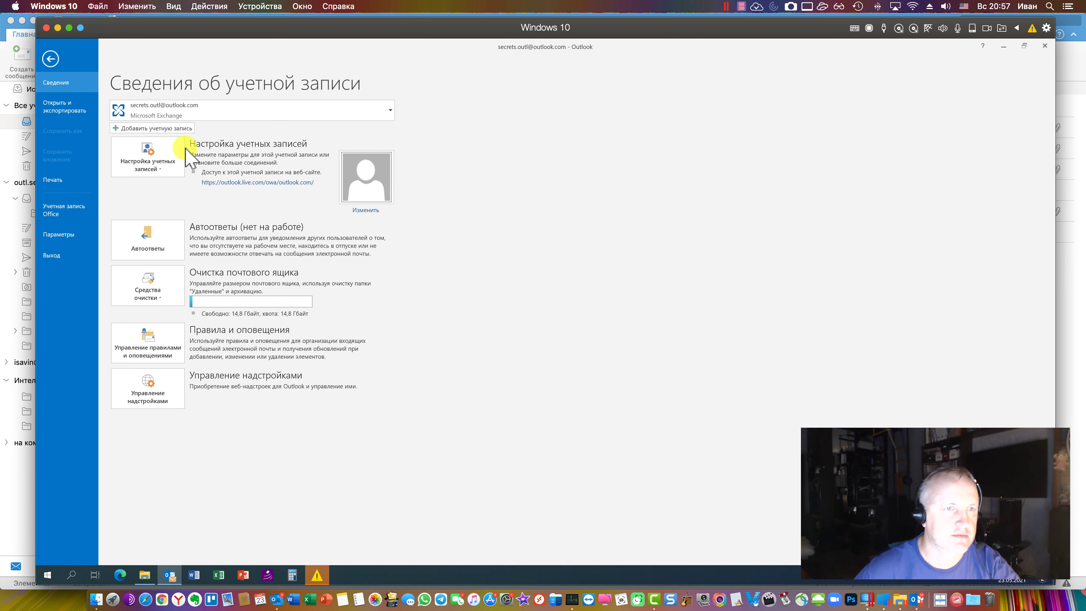
pyautogui.click(64, 107)
pyautogui.click(199, 179)
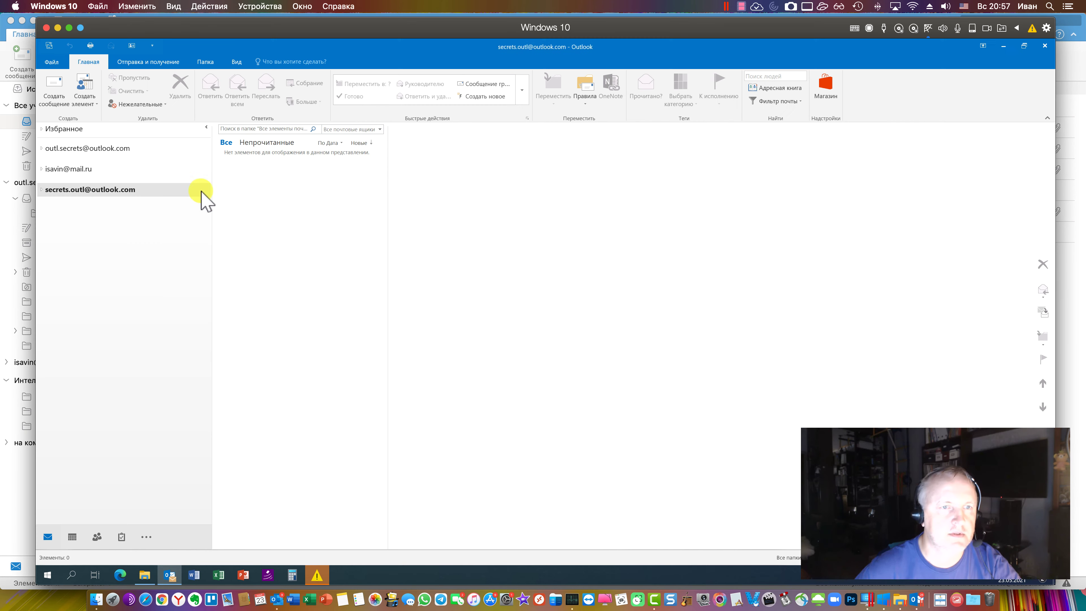
pyautogui.click(489, 284)
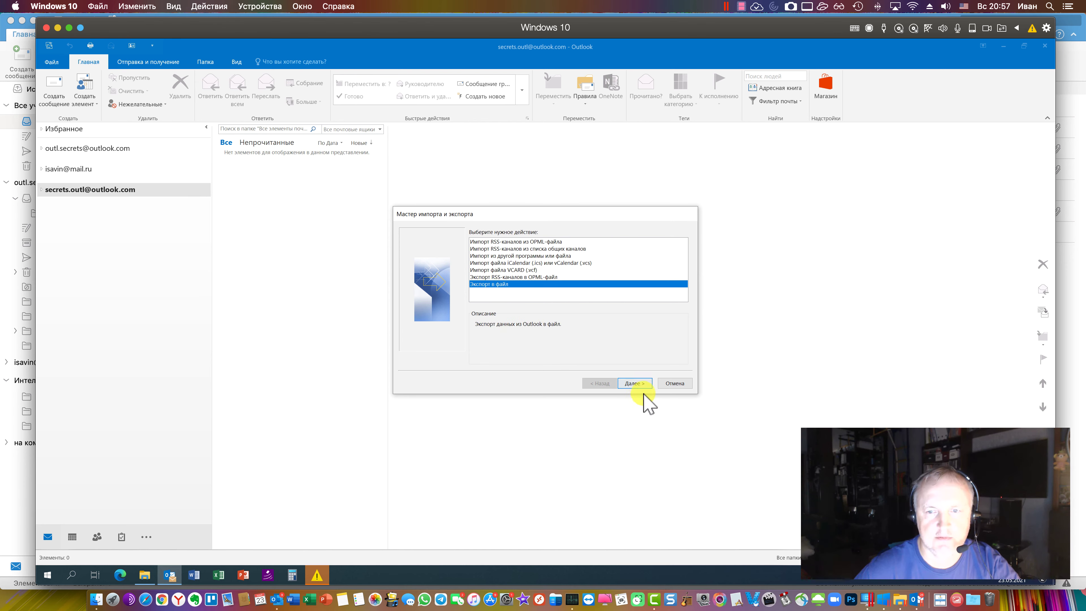
# Choose the Outlook data file (.pst) format and select the third account's folders
pyautogui.click(632, 384)
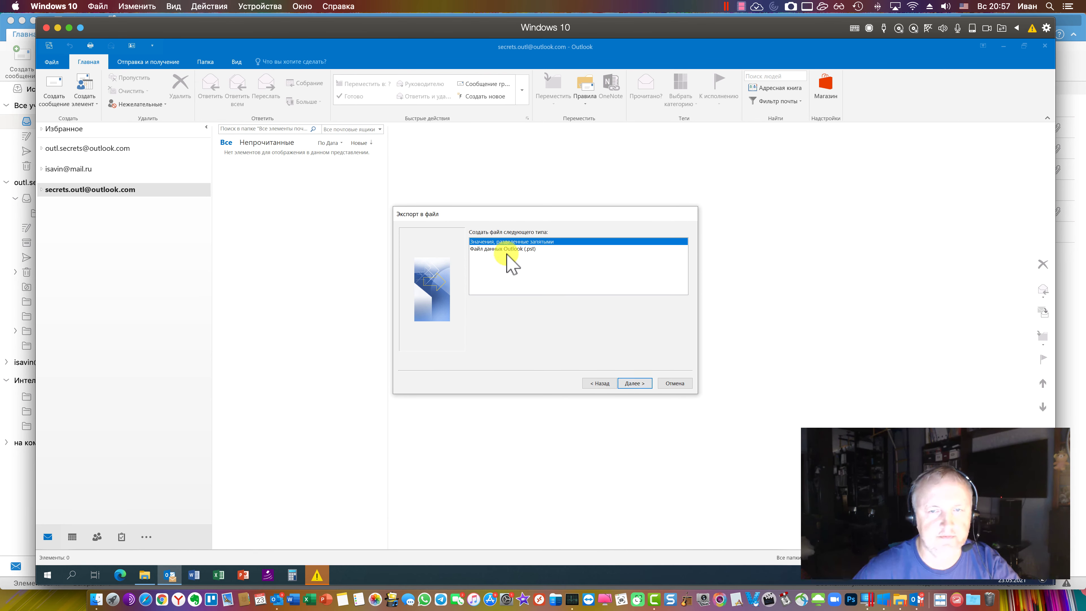
pyautogui.click(516, 250)
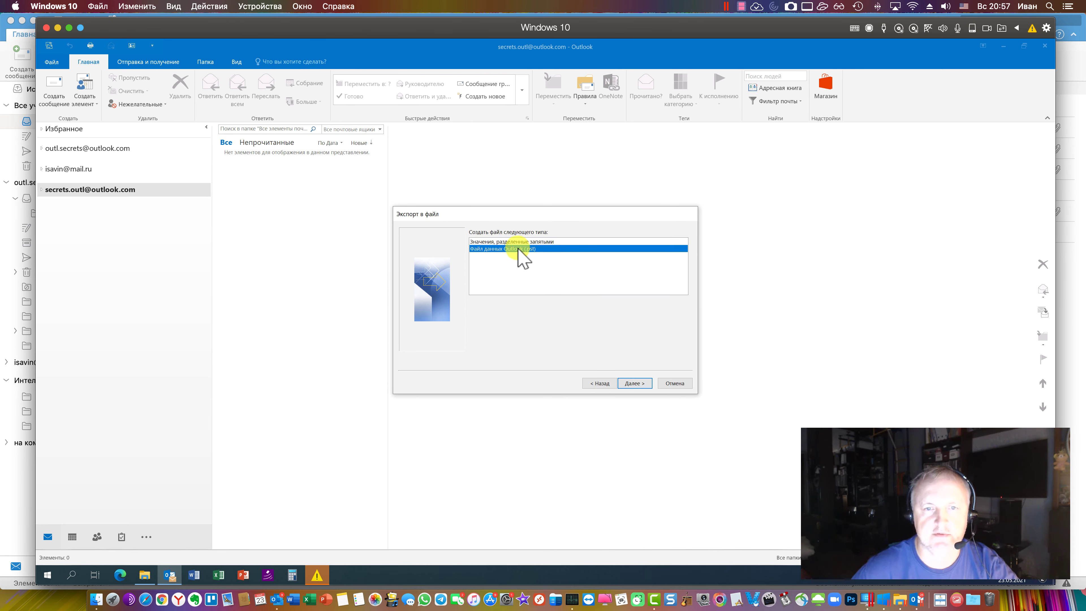
pyautogui.click(638, 384)
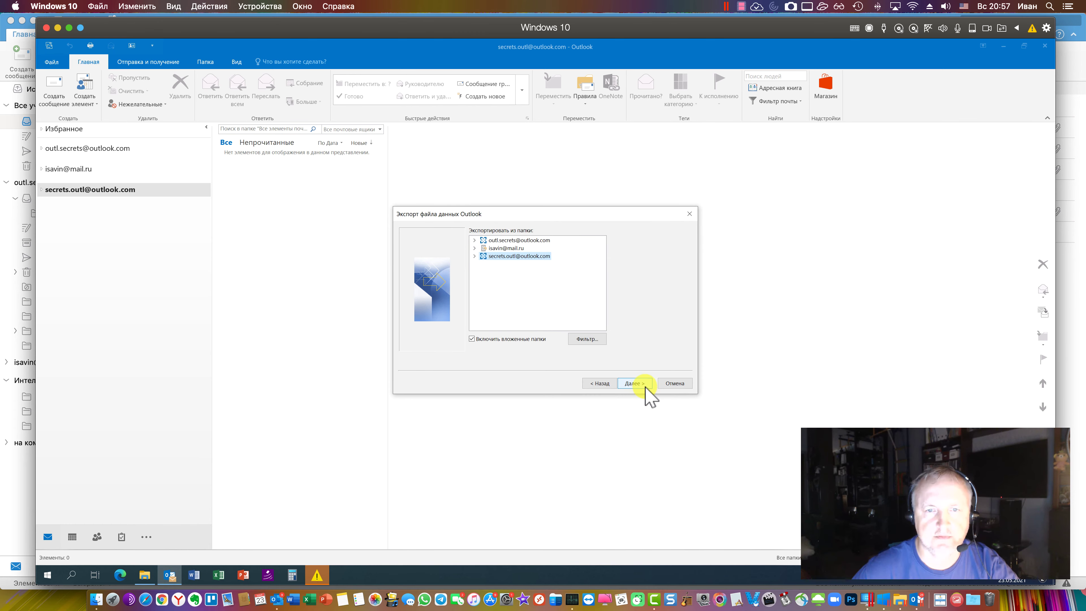
pyautogui.click(475, 257)
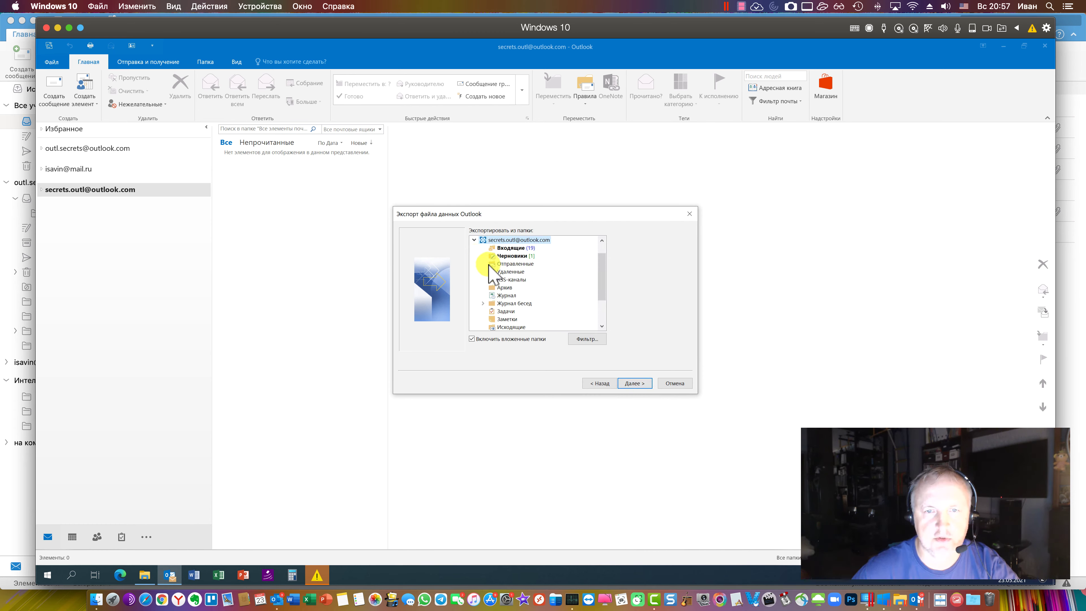
pyautogui.click(475, 240)
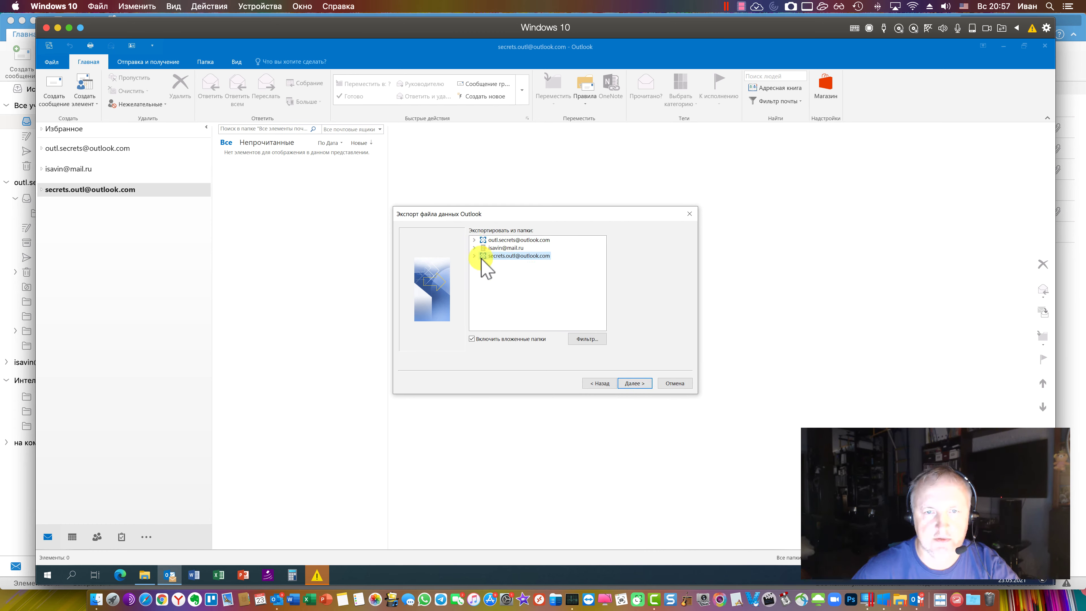
pyautogui.doubleClick(483, 257)
pyautogui.doubleClick(480, 241)
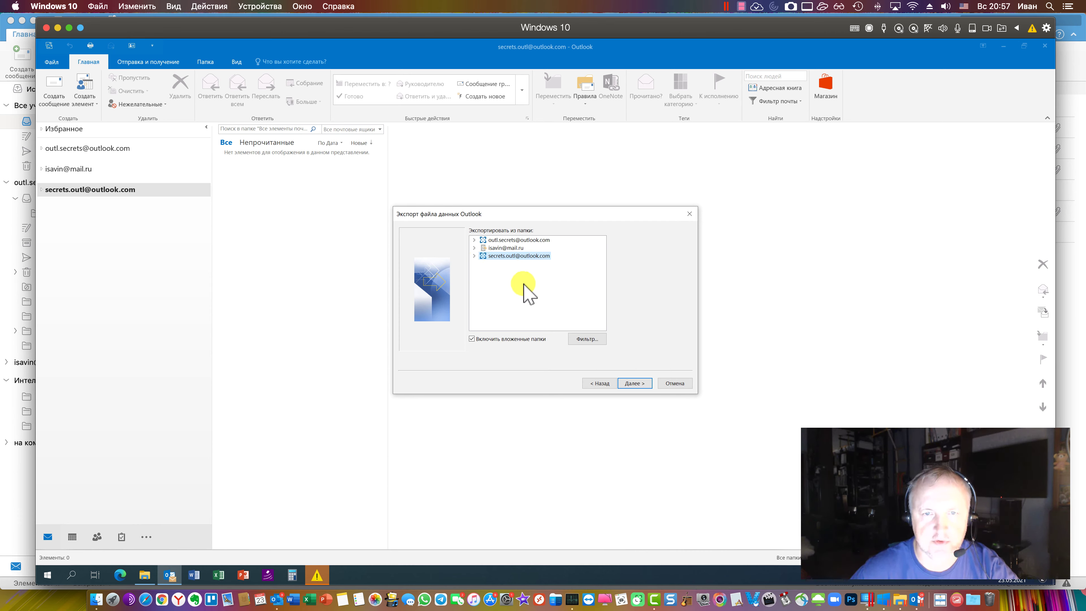
# Save outl.secrets.pst to H:\Exchange without a password, then close Outlook
pyautogui.click(632, 385)
pyautogui.click(593, 242)
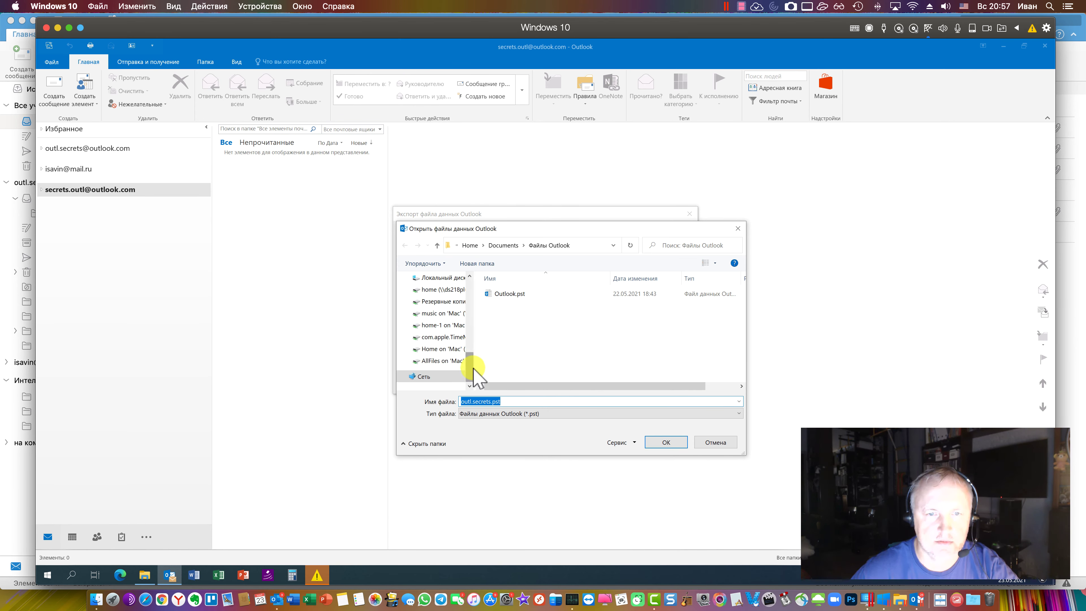
pyautogui.click(513, 402)
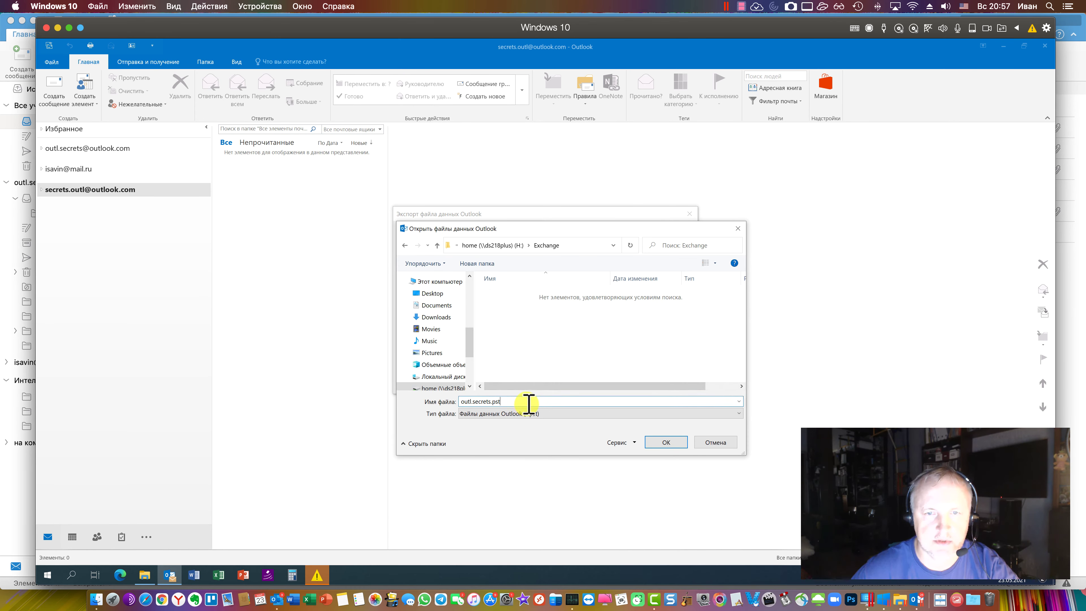
pyautogui.click(668, 443)
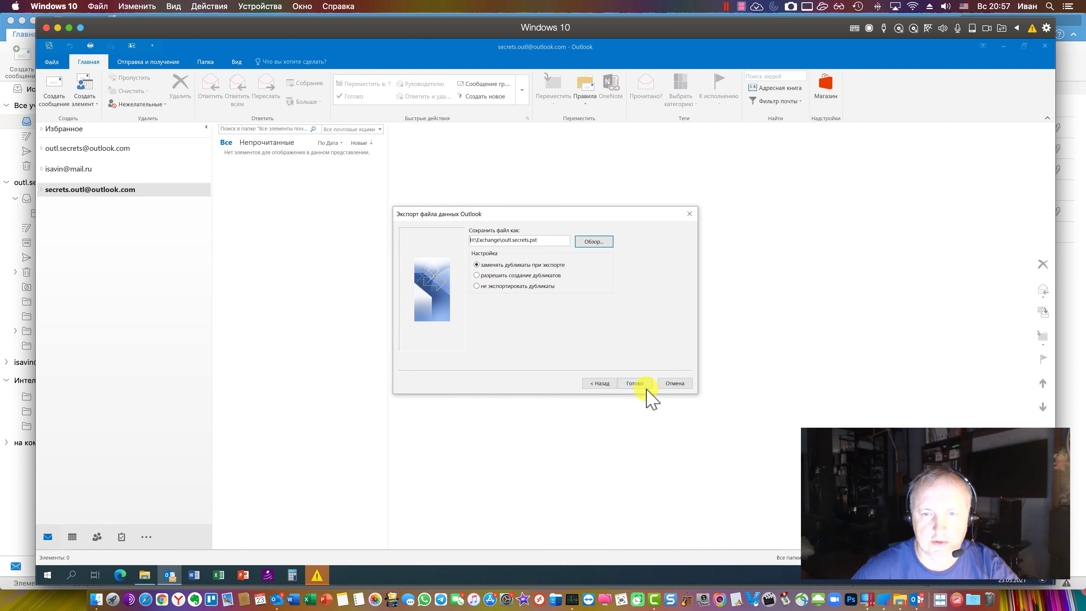
pyautogui.click(646, 387)
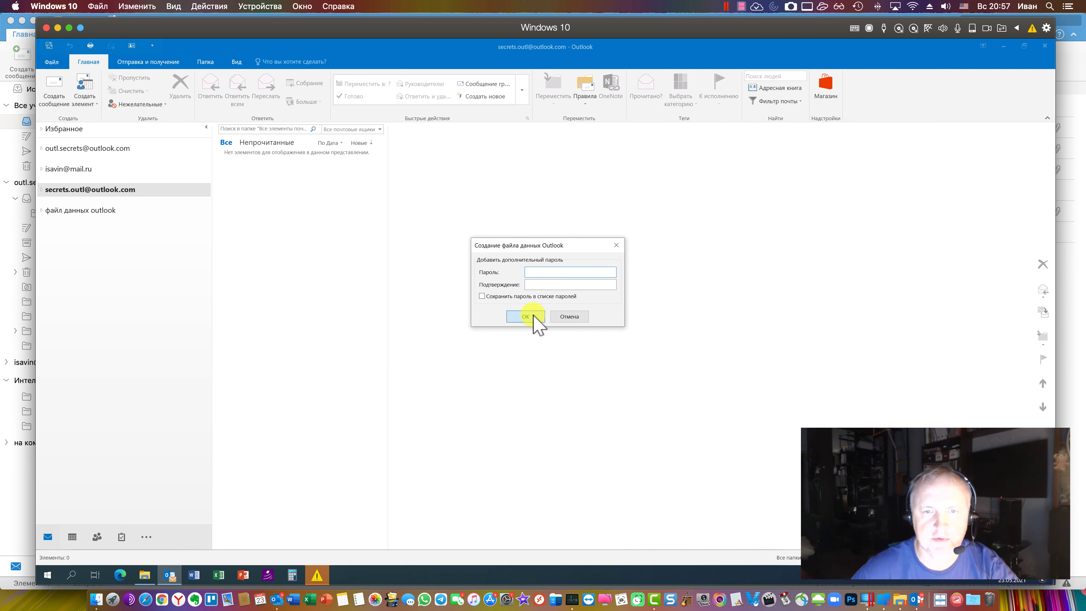
pyautogui.click(534, 319)
pyautogui.click(557, 369)
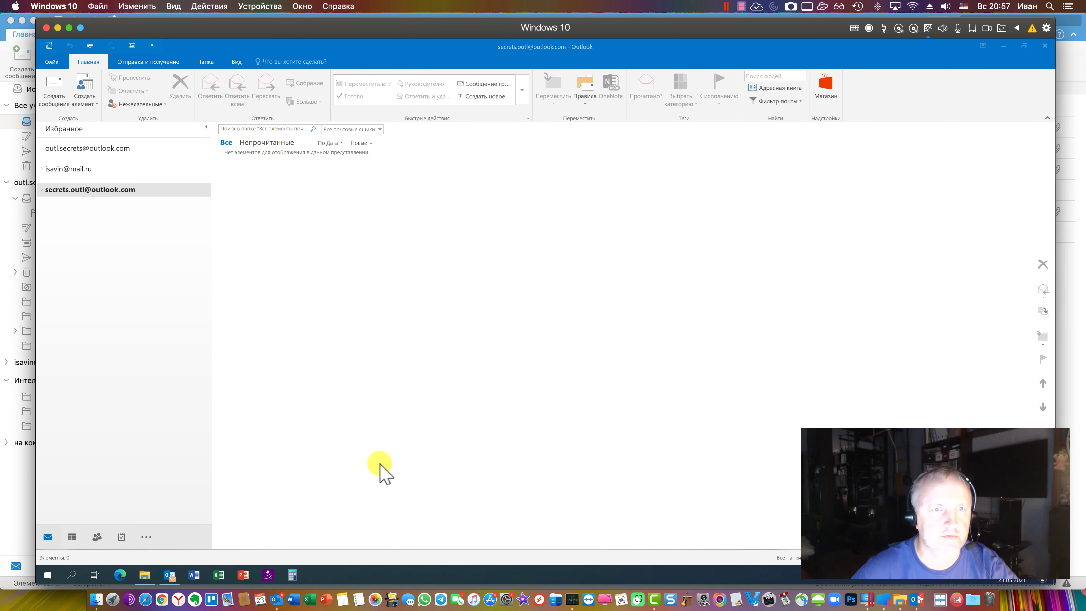
pyautogui.click(1039, 48)
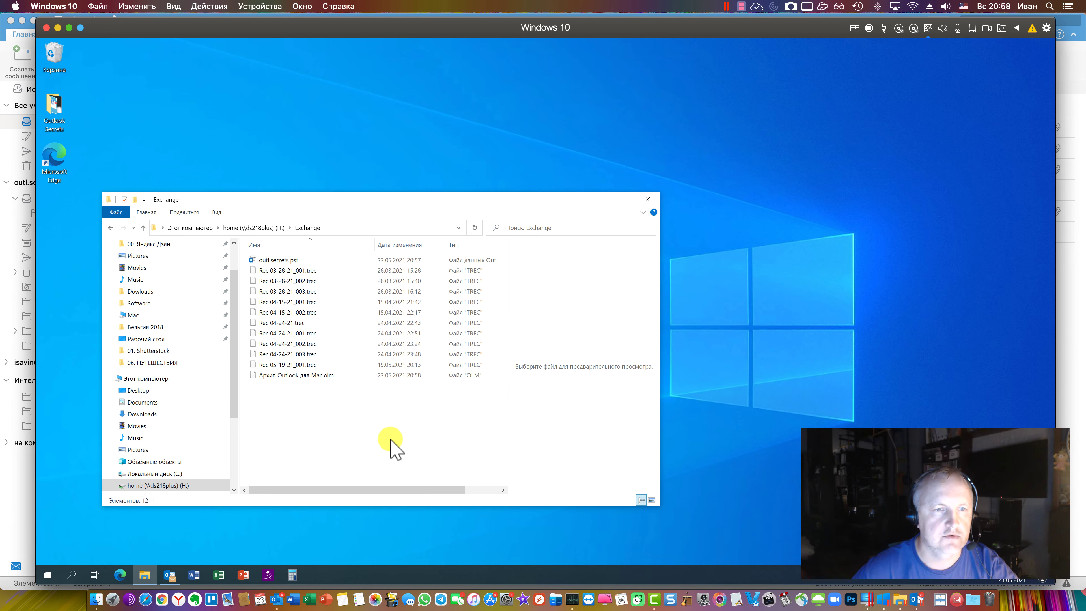
# Reveal the Size column for outl.secrets.pst in Explorer, then bring Mac Outlook's export window forward
pyautogui.click(284, 259)
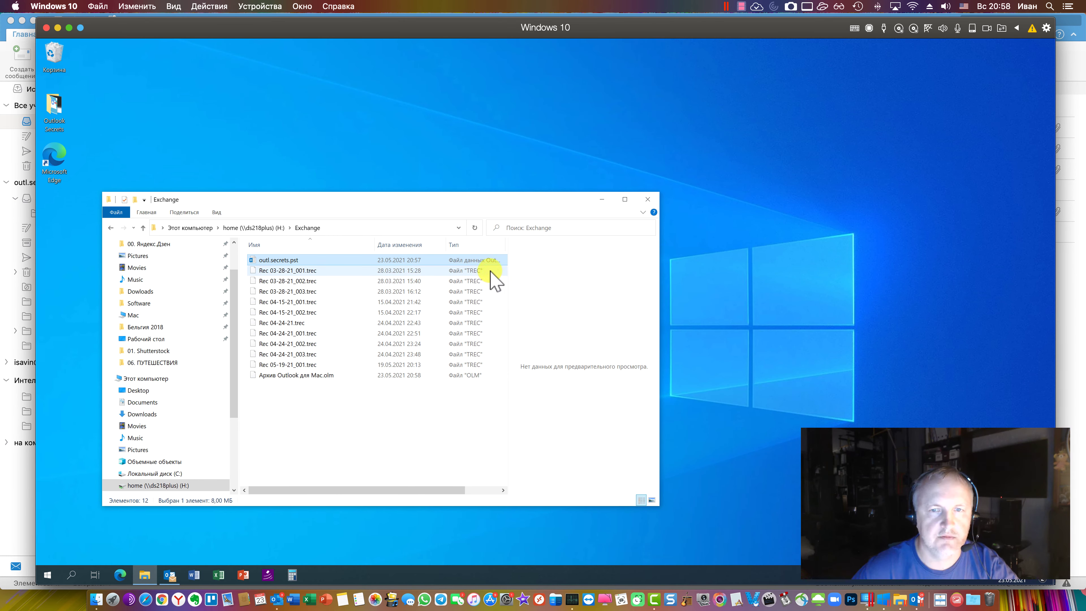
pyautogui.moveTo(508, 269); pyautogui.dragTo(547, 274)
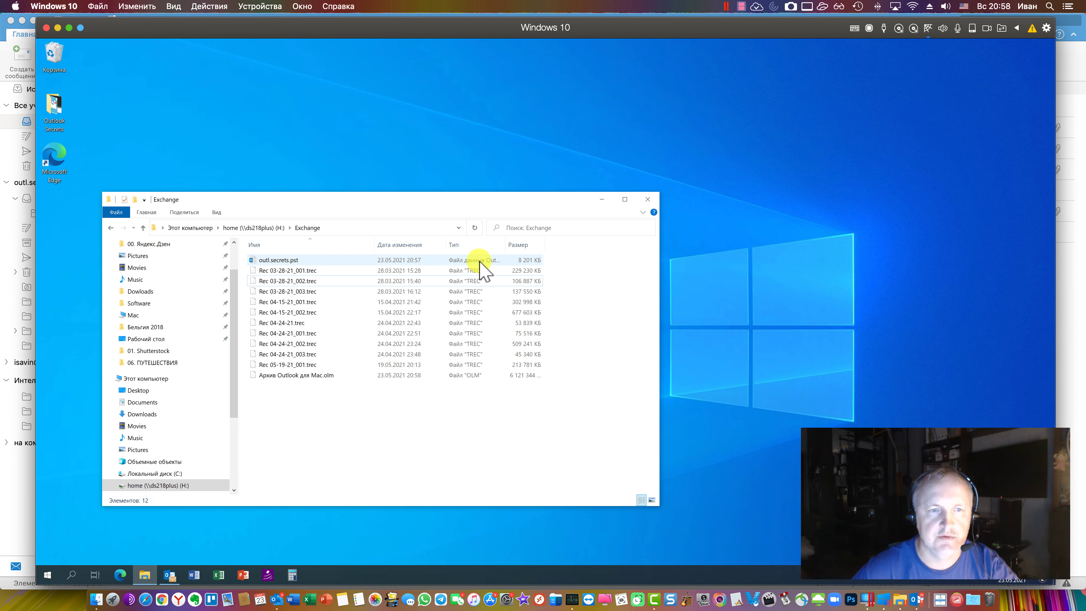
pyautogui.moveTo(434, 198); pyautogui.dragTo(603, 165)
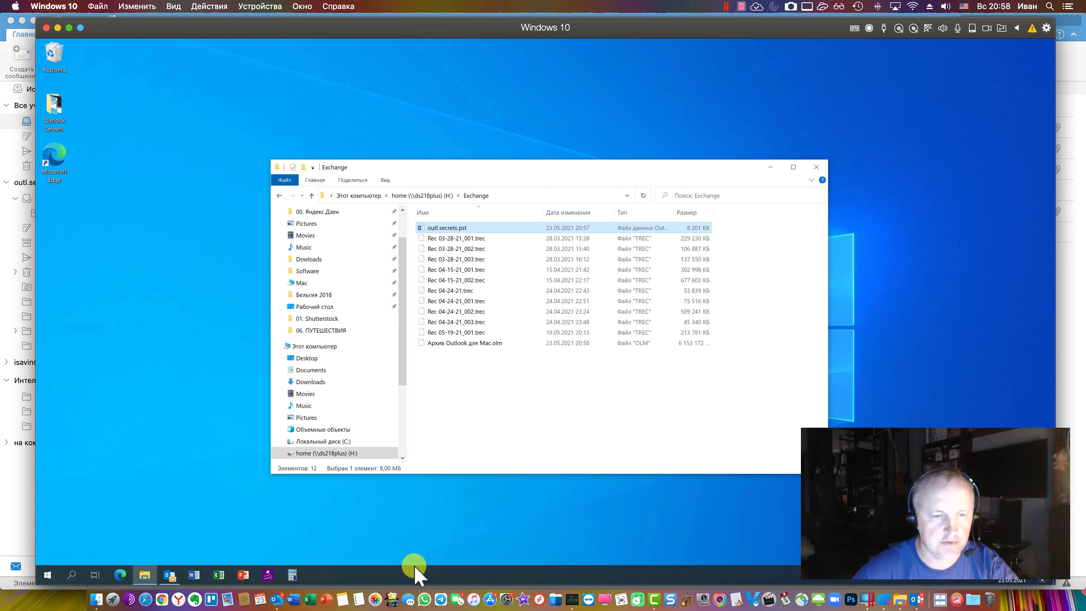
pyautogui.click(277, 599)
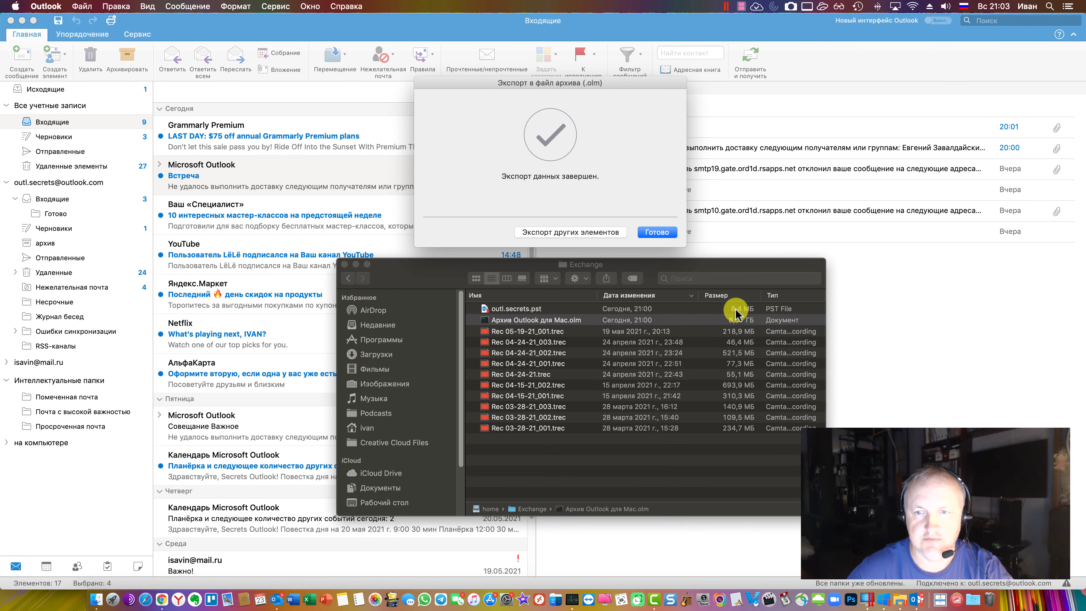
# In Finder's Exchange folder, compare the sizes of outl.secrets.pst and the 8,37 GB .olm archive
pyautogui.click(723, 310)
pyautogui.click(687, 309)
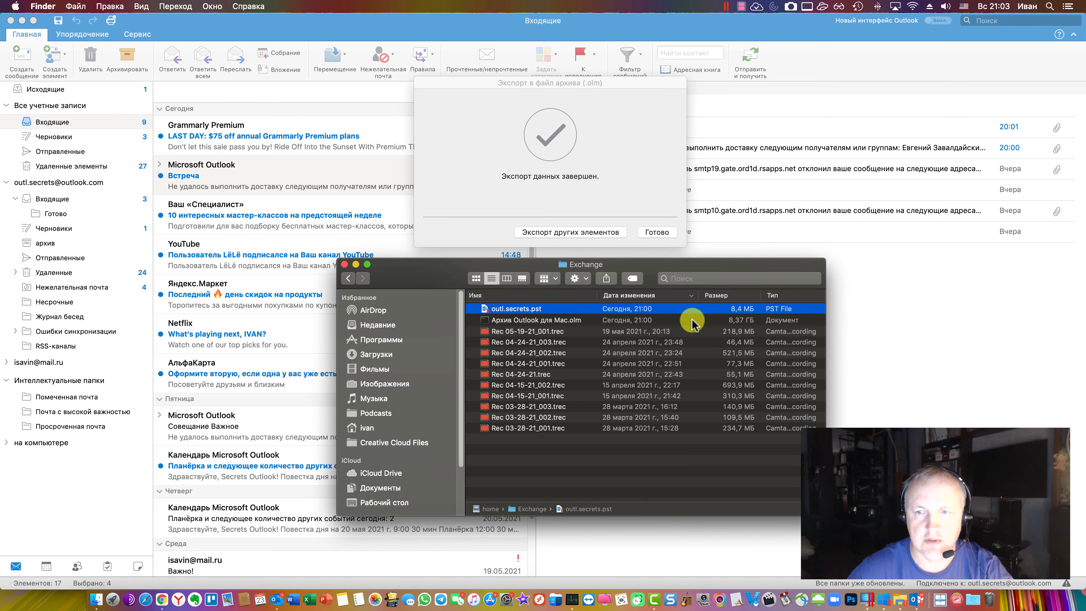
pyautogui.click(732, 322)
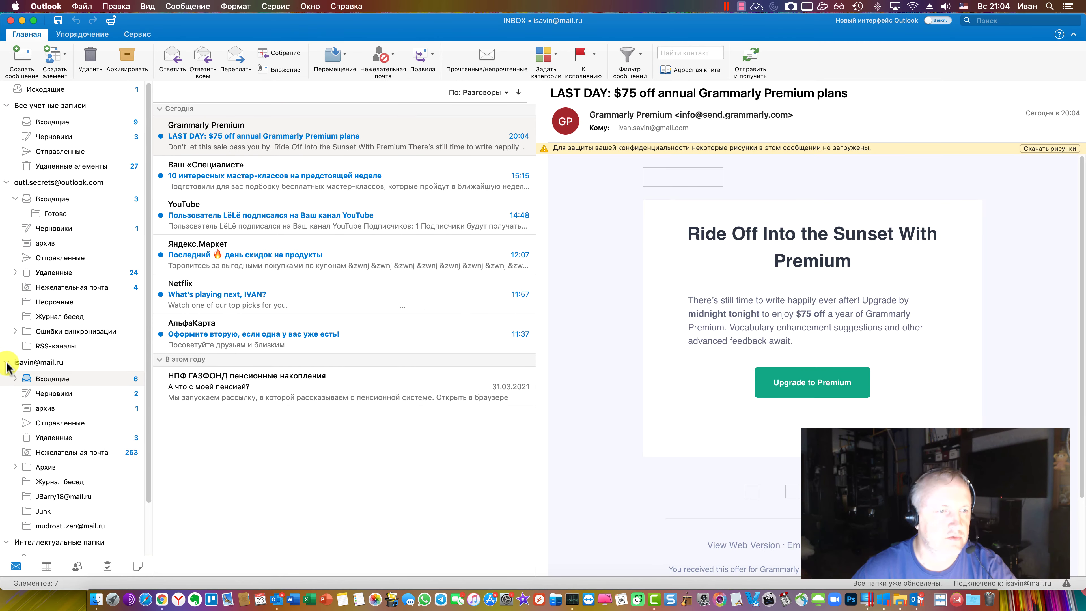
pyautogui.click(7, 362)
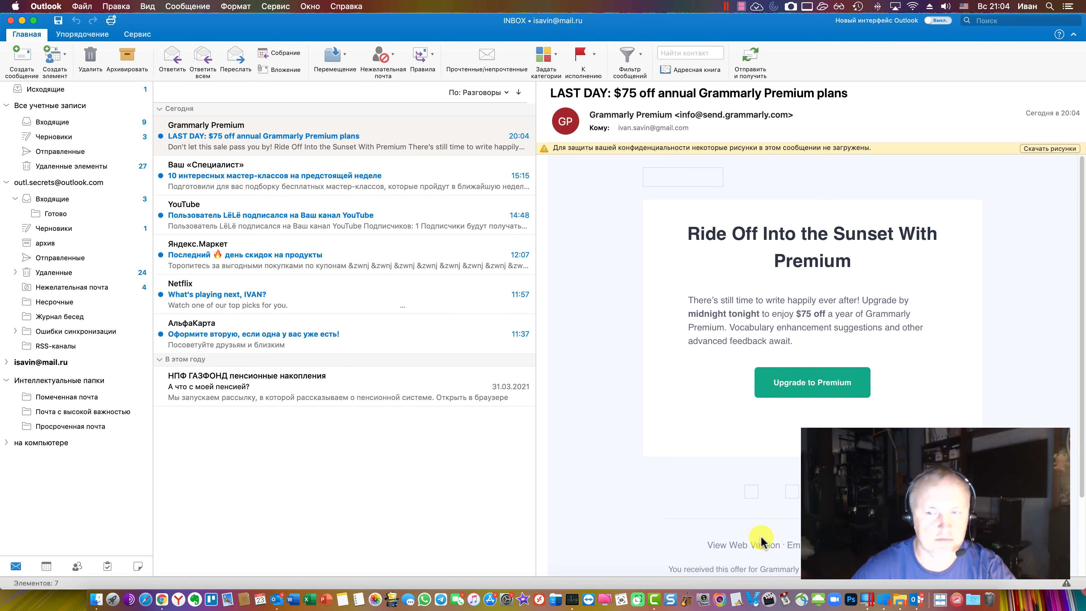
# In the Windows VM, select the empty Outlook.com mailbox and launch the Import and Export wizard
pyautogui.press('super+Tab')
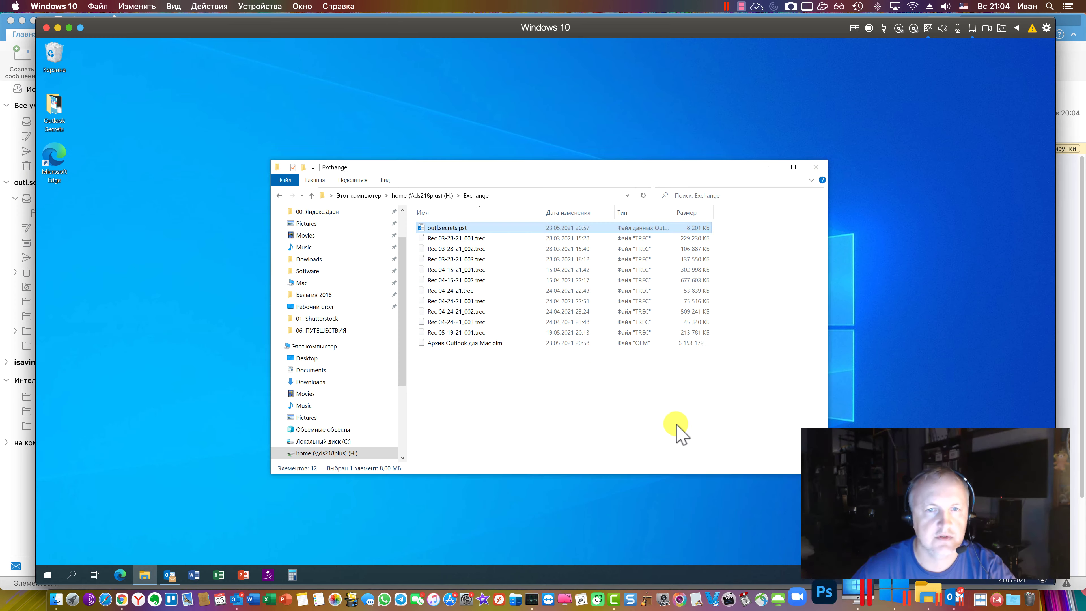
pyautogui.click(83, 193)
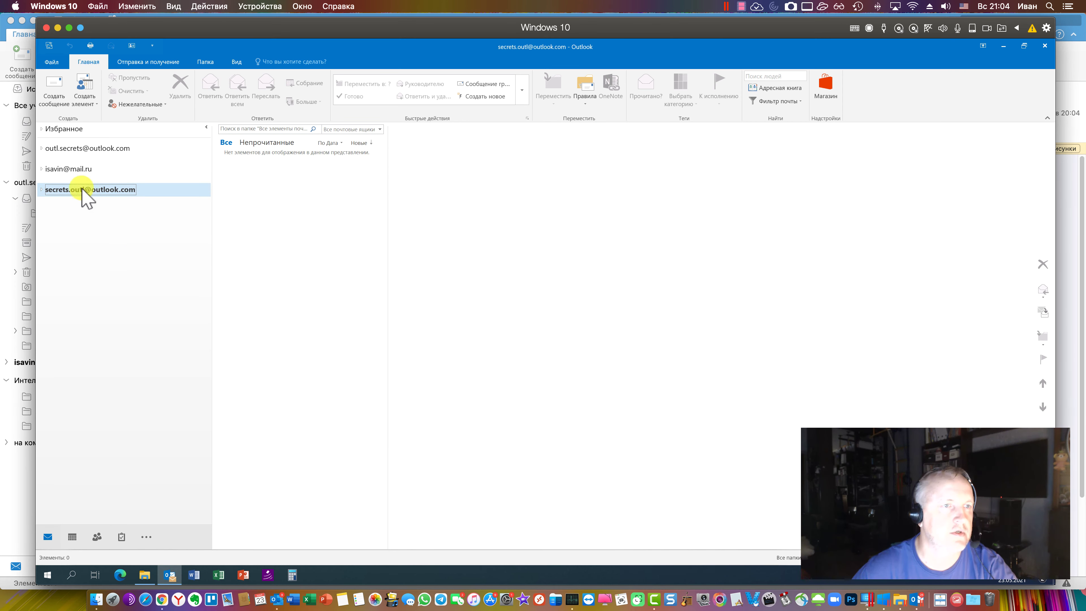
pyautogui.click(41, 149)
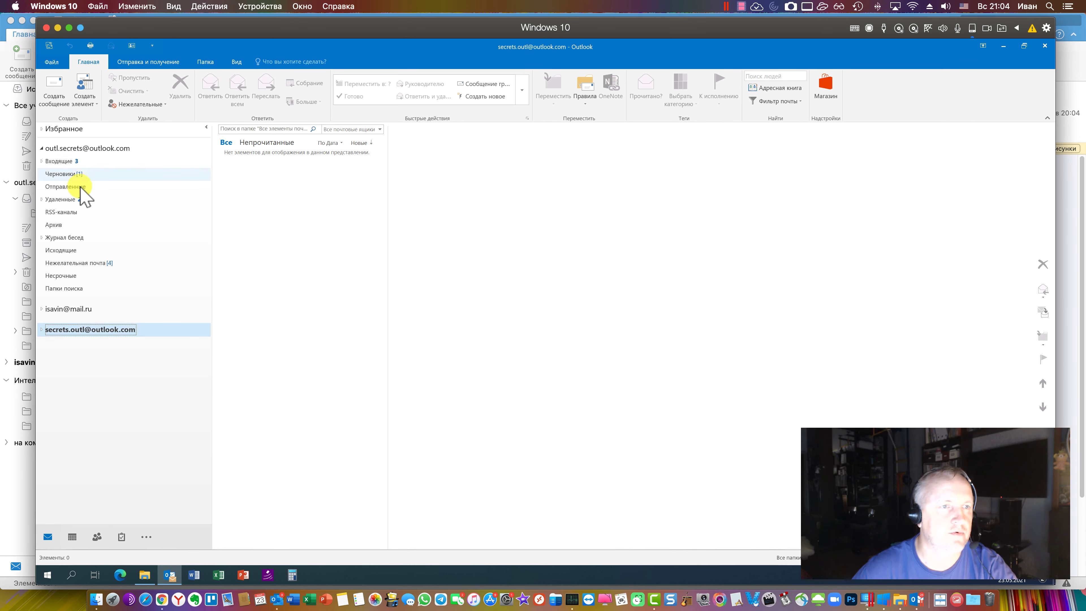
pyautogui.click(52, 62)
pyautogui.click(71, 108)
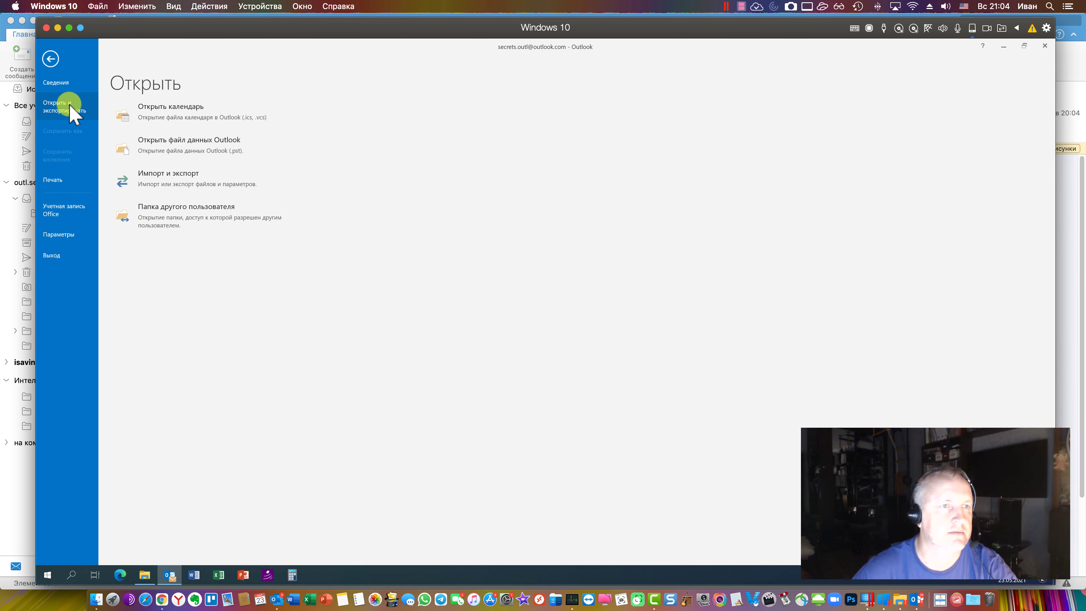
pyautogui.click(182, 177)
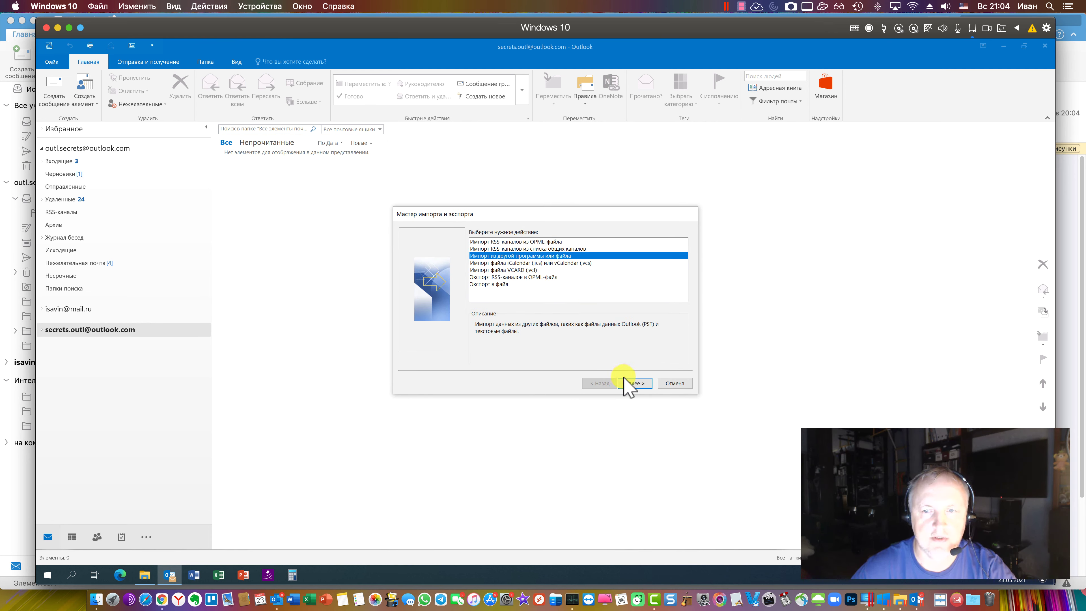
# Choose to import an Outlook data file (.pst) and browse to H:\Exchange
pyautogui.click(631, 384)
pyautogui.click(535, 247)
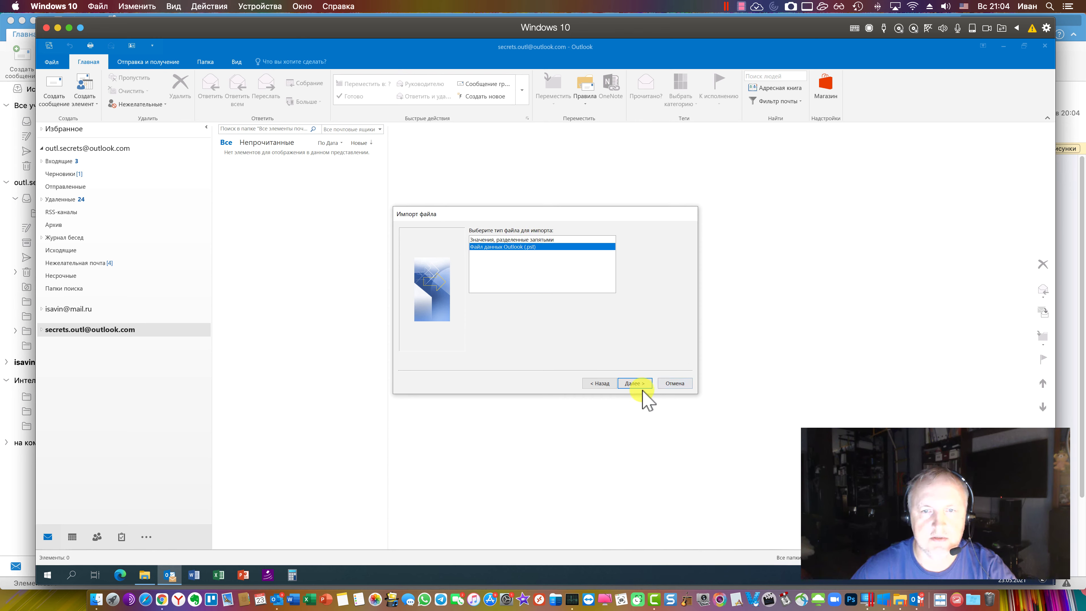
pyautogui.click(629, 383)
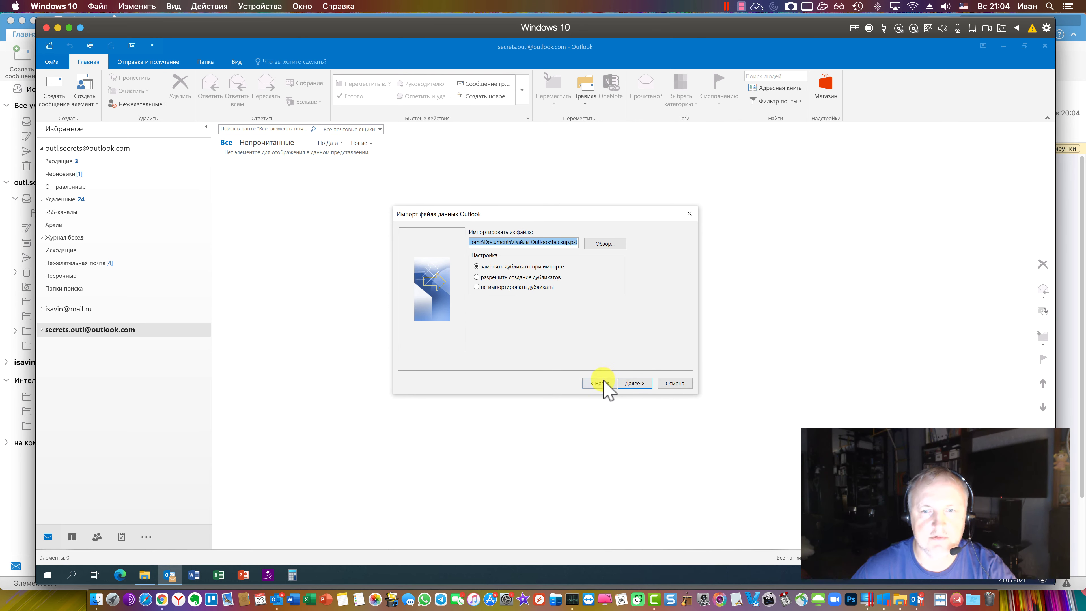
pyautogui.click(605, 244)
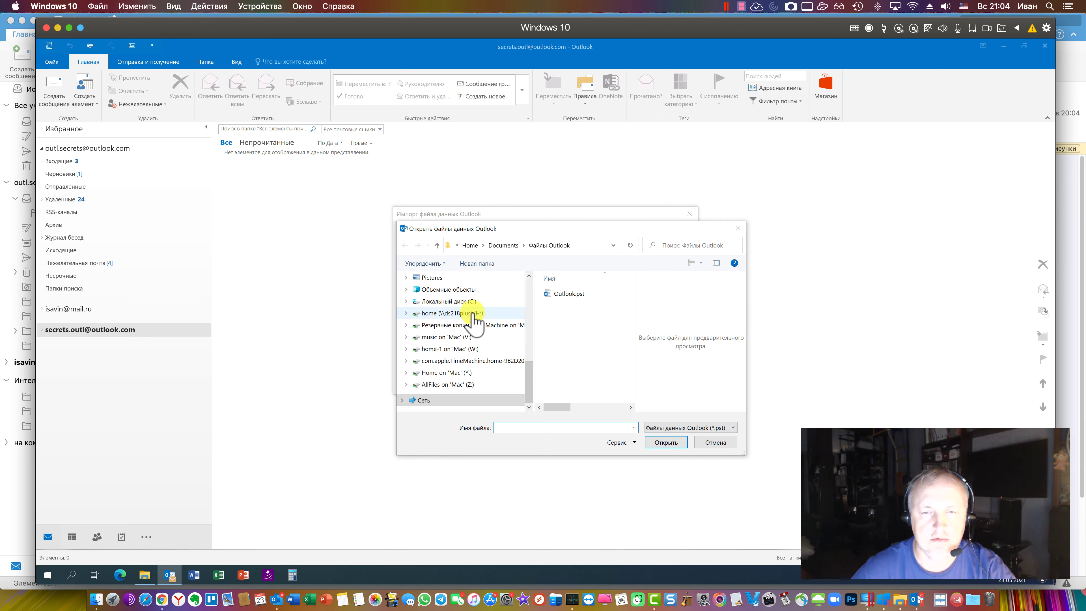
pyautogui.click(476, 315)
pyautogui.doubleClick(567, 325)
# Try opening 'Архив Outlook для Mac.olm' under All files; it's rejected as not PST, so cancel
pyautogui.click(686, 428)
pyautogui.click(661, 437)
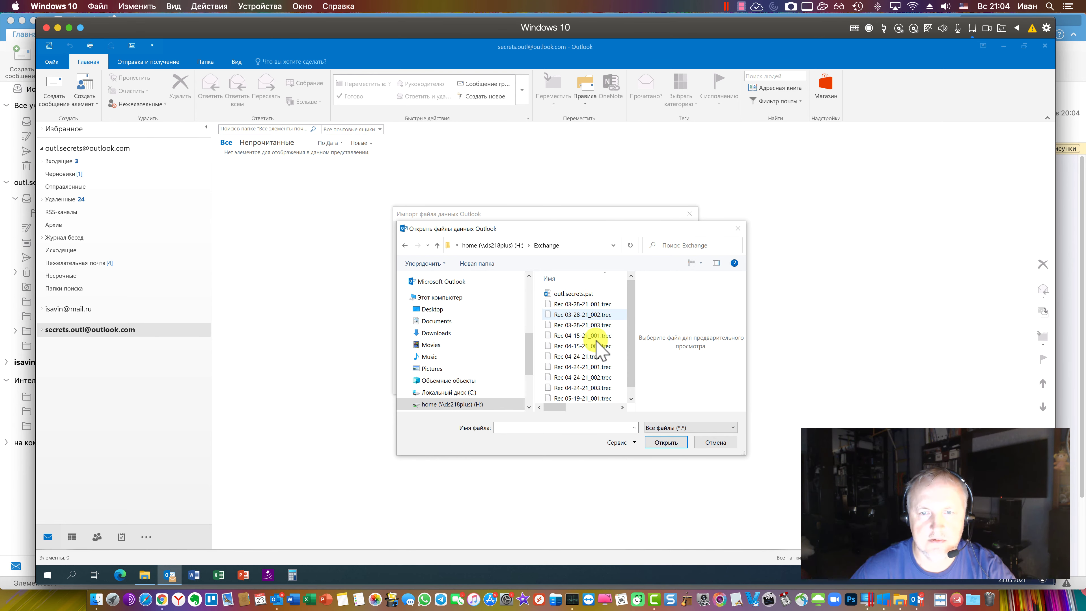
pyautogui.scroll(-2, 632, 364)
pyautogui.click(608, 398)
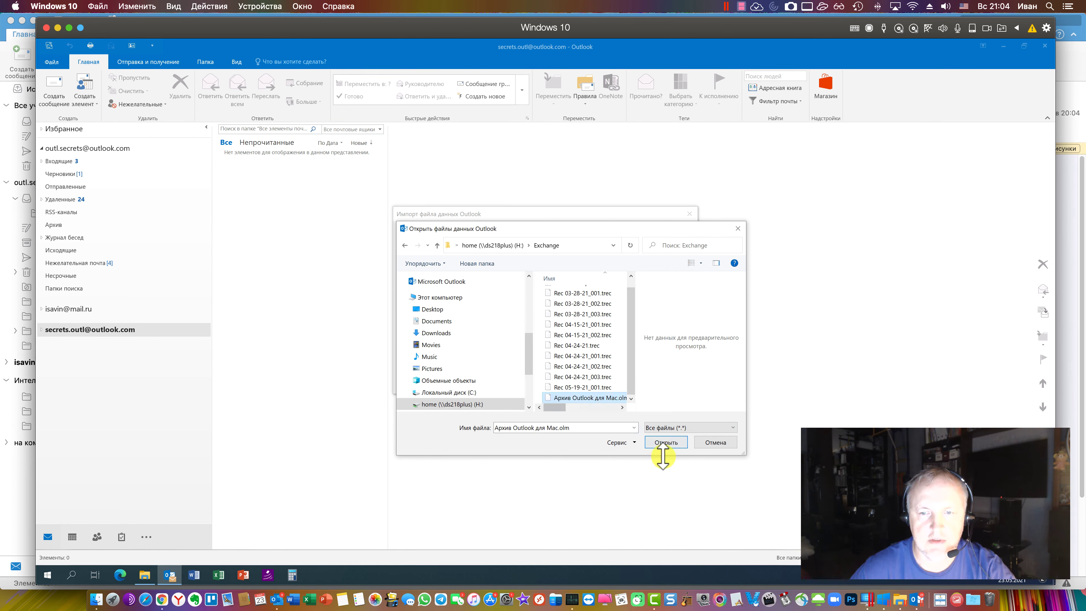
pyautogui.click(667, 443)
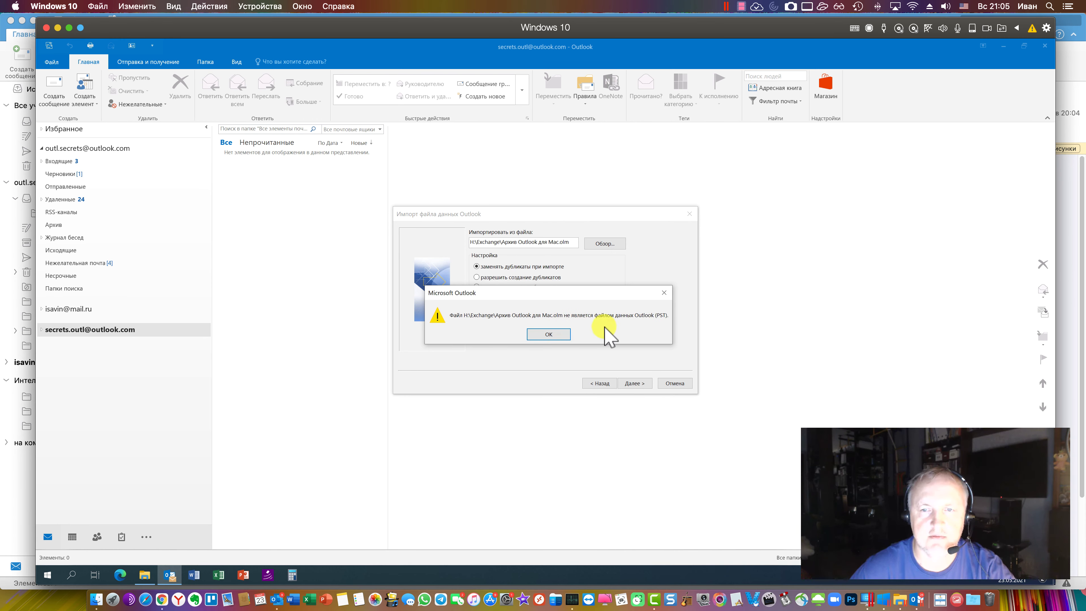
pyautogui.click(555, 335)
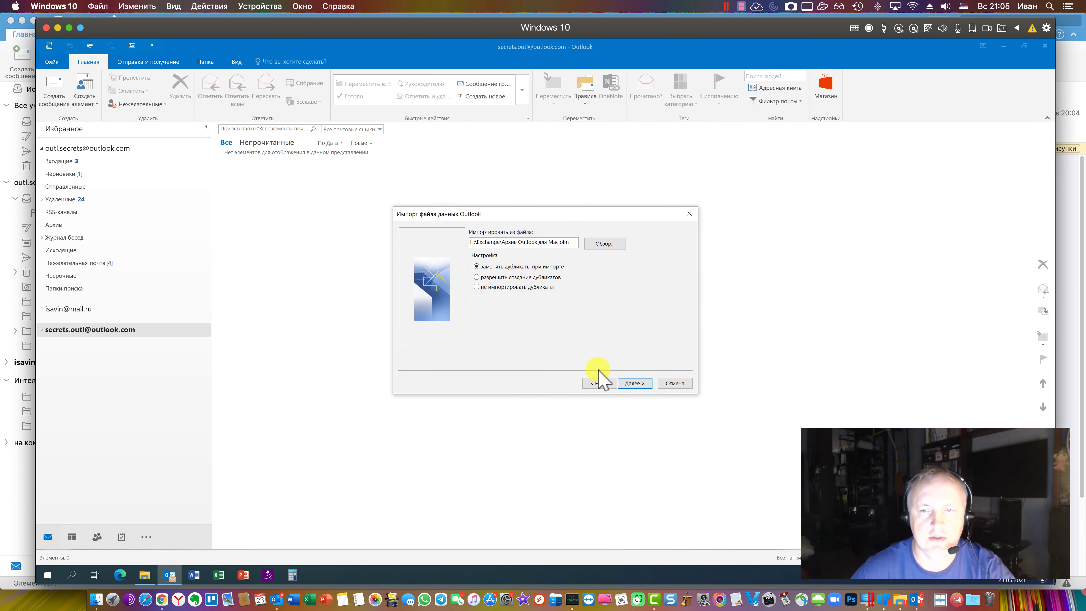
pyautogui.click(675, 383)
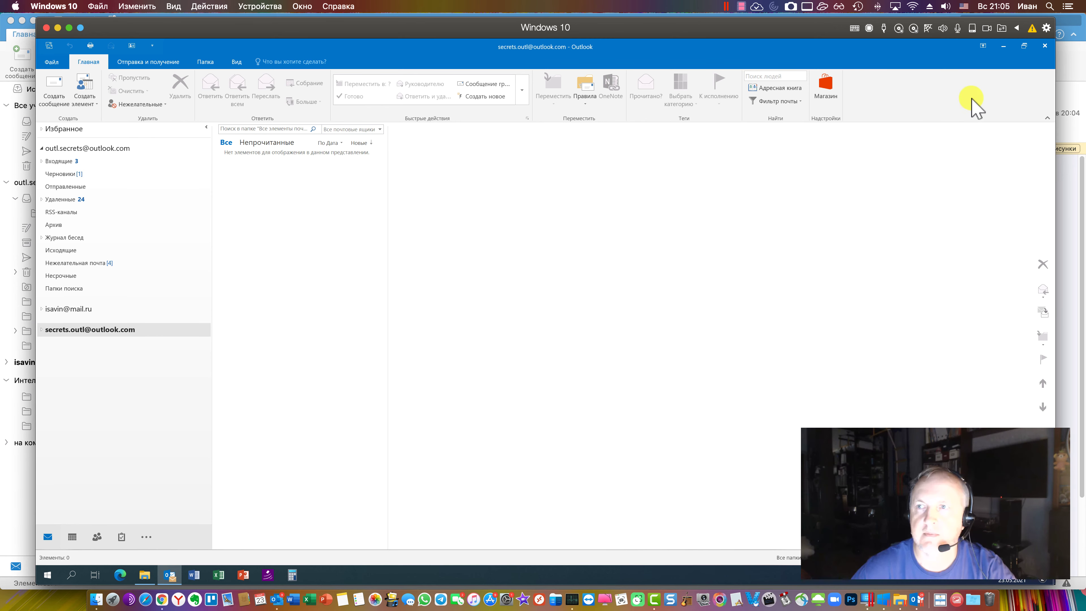
# In Mac Outlook, start File > Import and choose the Outlook for Windows archive (.pst) option
pyautogui.click(1072, 188)
pyautogui.click(46, 6)
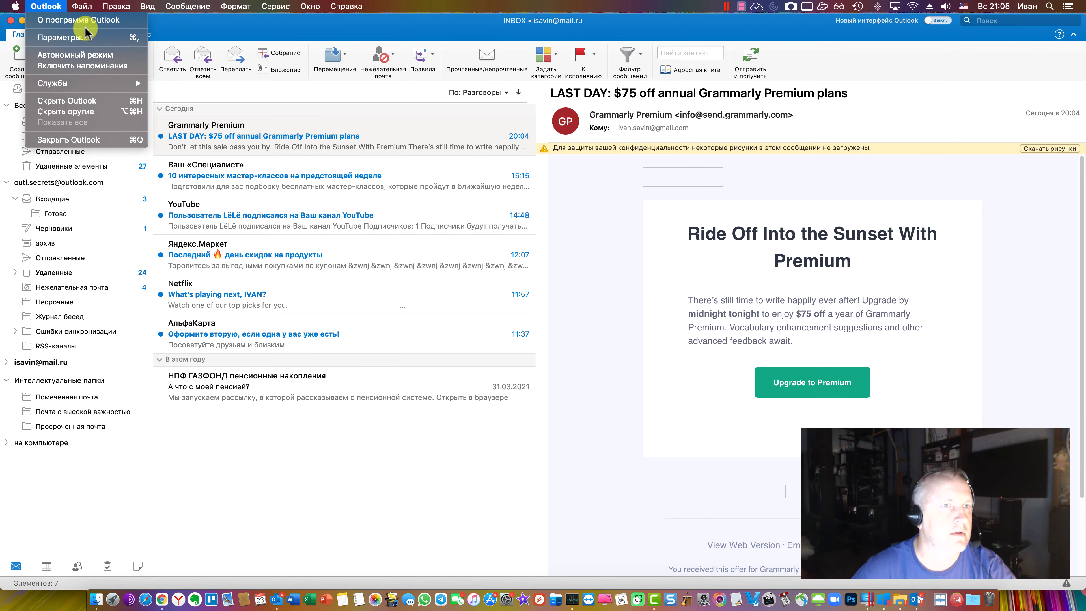
pyautogui.click(122, 116)
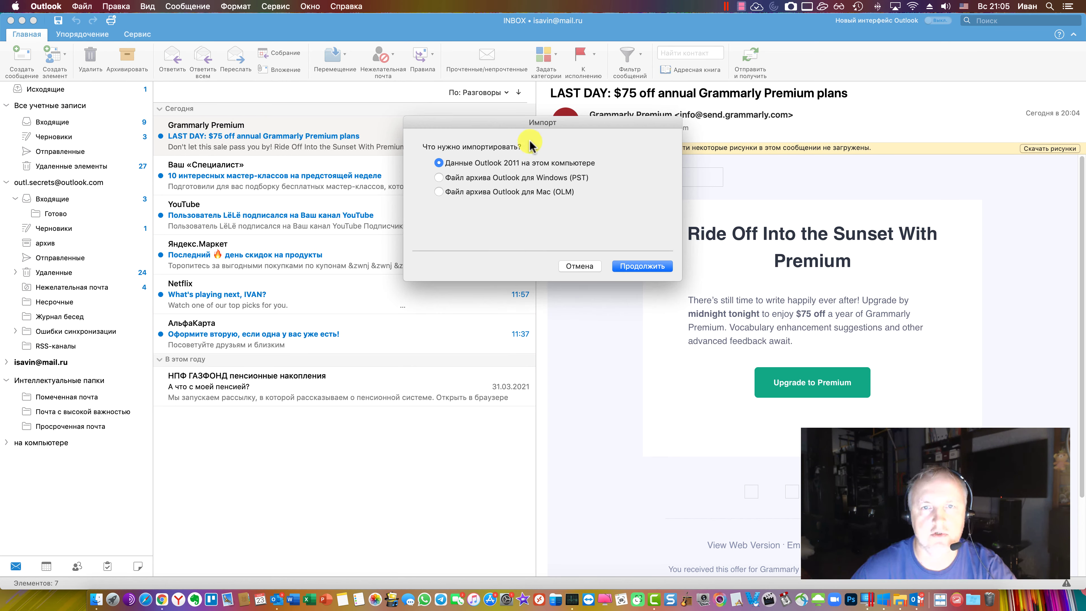
pyautogui.moveTo(530, 123); pyautogui.dragTo(553, 169)
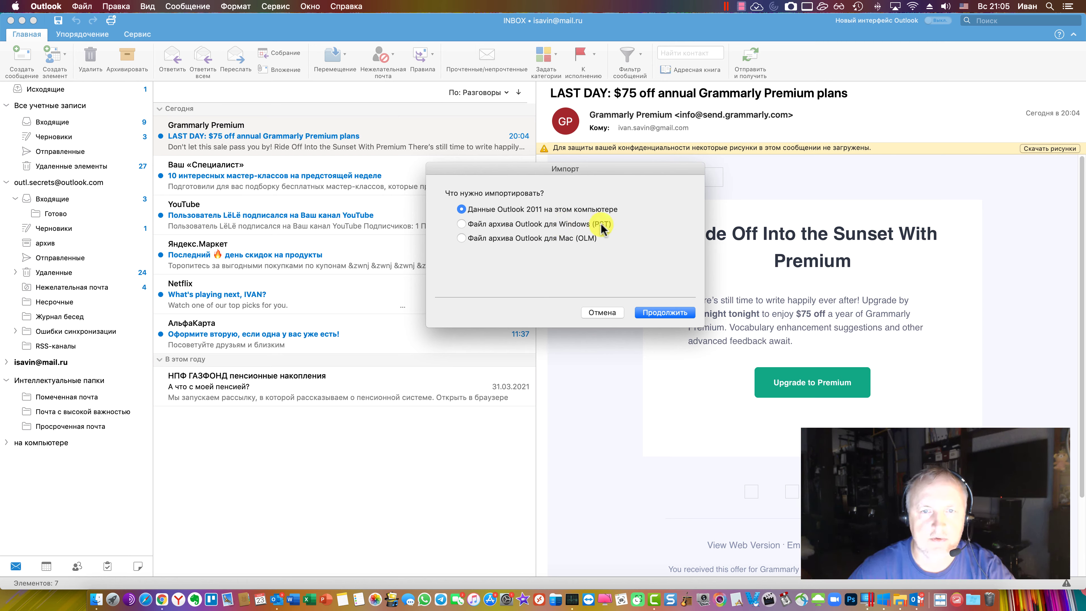
pyautogui.click(660, 314)
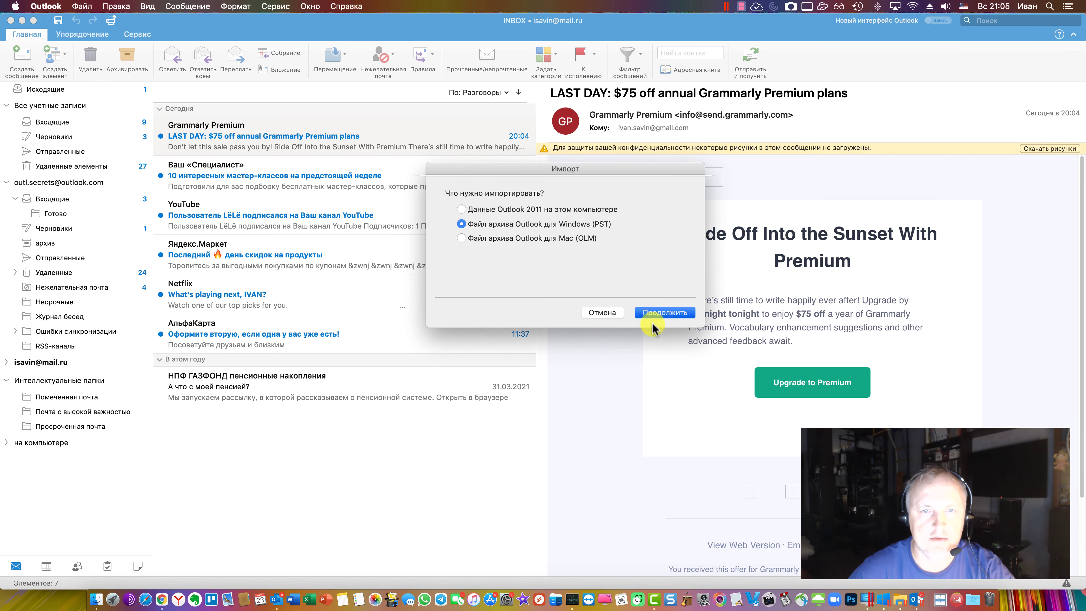
# Import outl.secrets.pst, then stop the running import and close the window
pyautogui.click(483, 236)
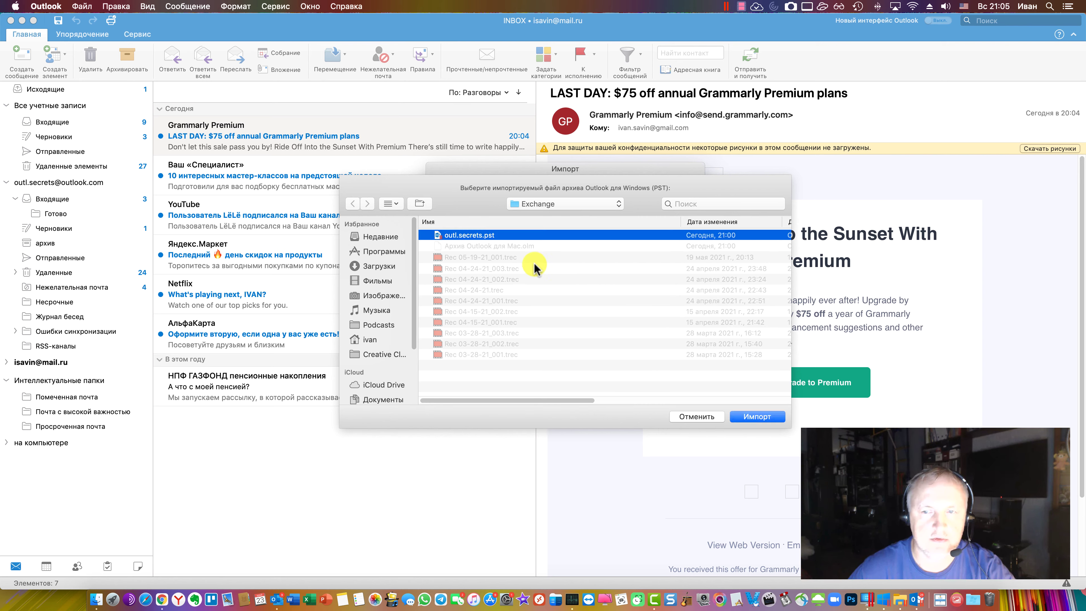
pyautogui.click(768, 419)
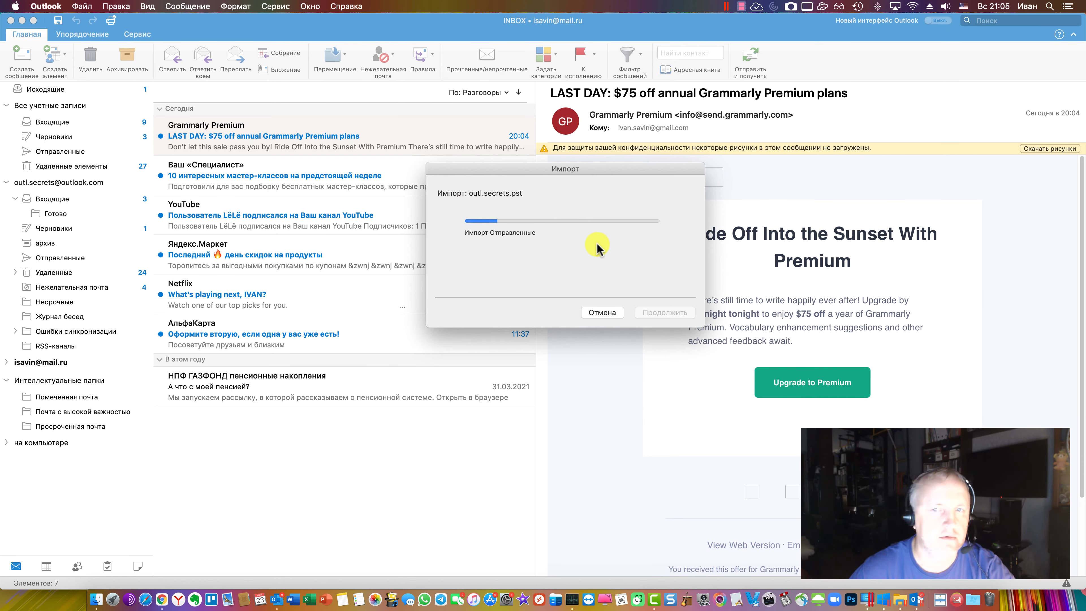
pyautogui.click(602, 313)
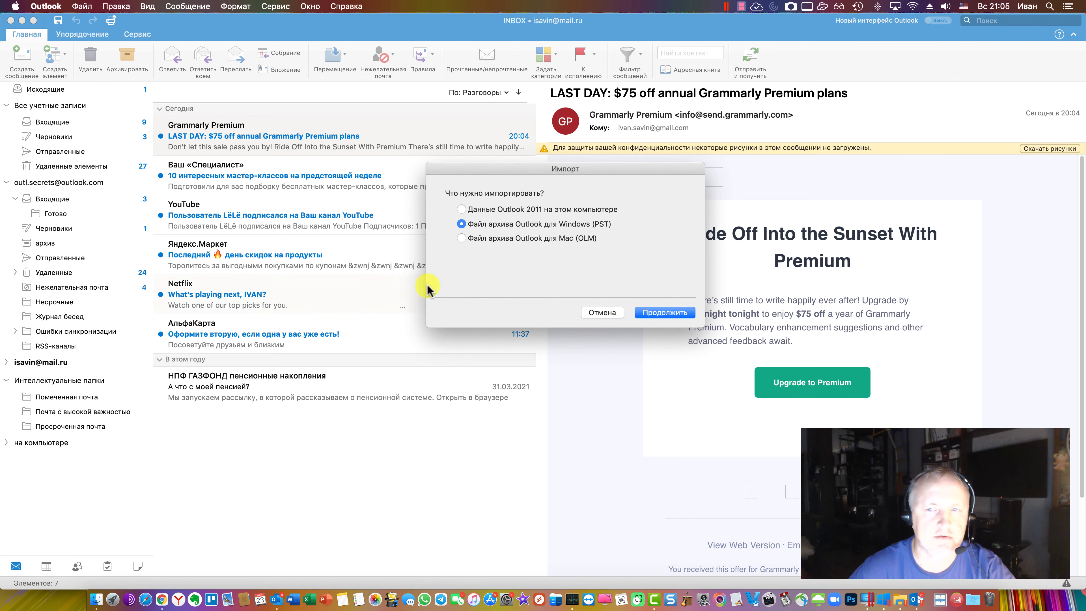
pyautogui.click(603, 312)
# Toggle between the combined inbox and the Outlook.com account's Входящие, ending on the account's inbox
pyautogui.click(51, 198)
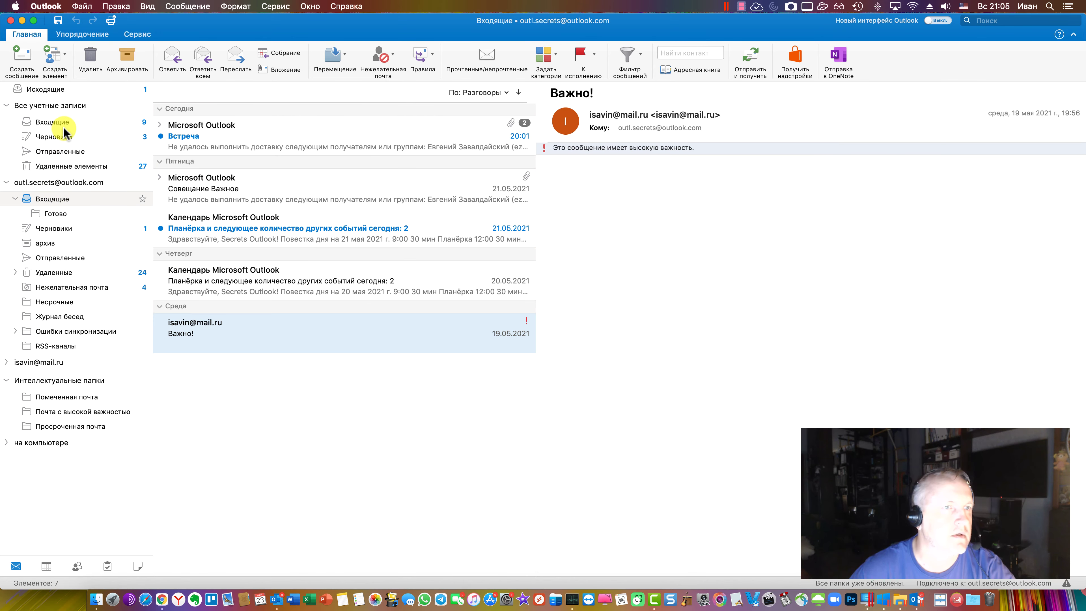
pyautogui.click(57, 122)
pyautogui.click(55, 201)
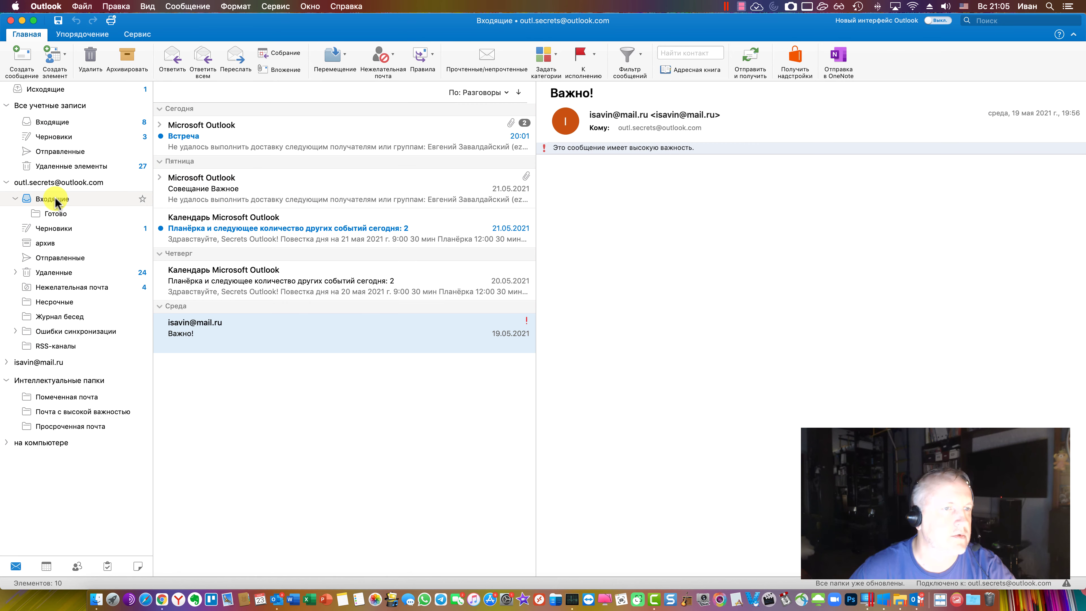
pyautogui.click(57, 121)
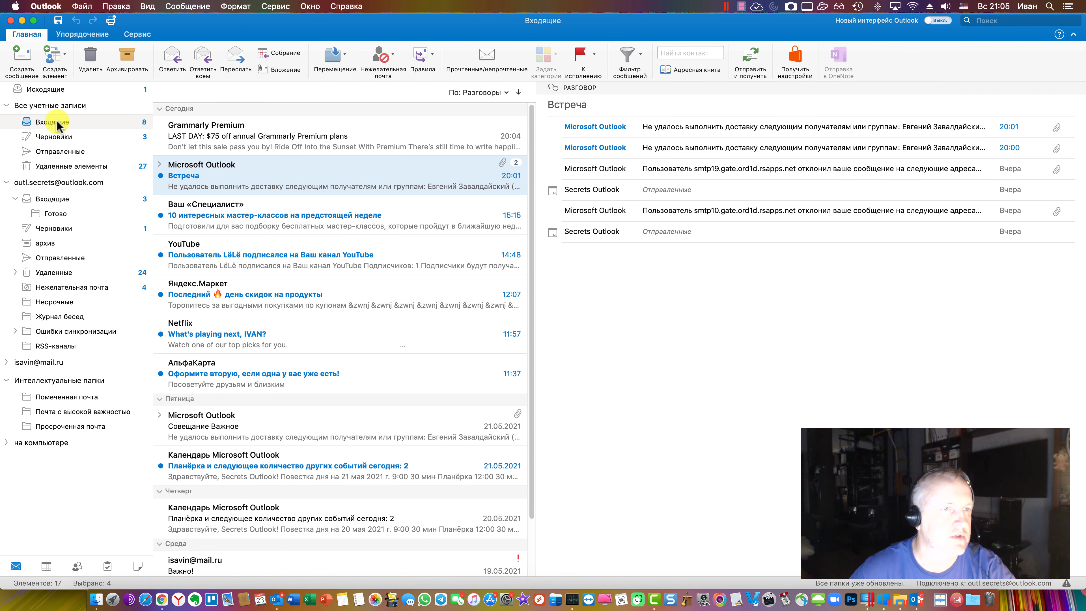
pyautogui.click(68, 200)
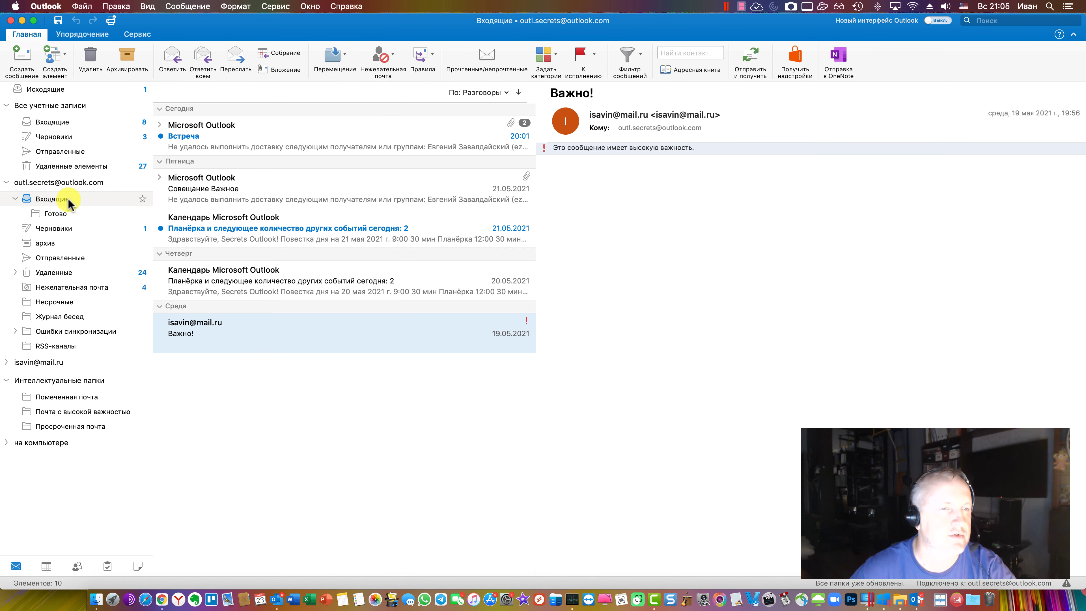
# Import outl.secrets.pst again, then delete the messages from the Outlook.com inbox
pyautogui.click(81, 6)
pyautogui.click(96, 116)
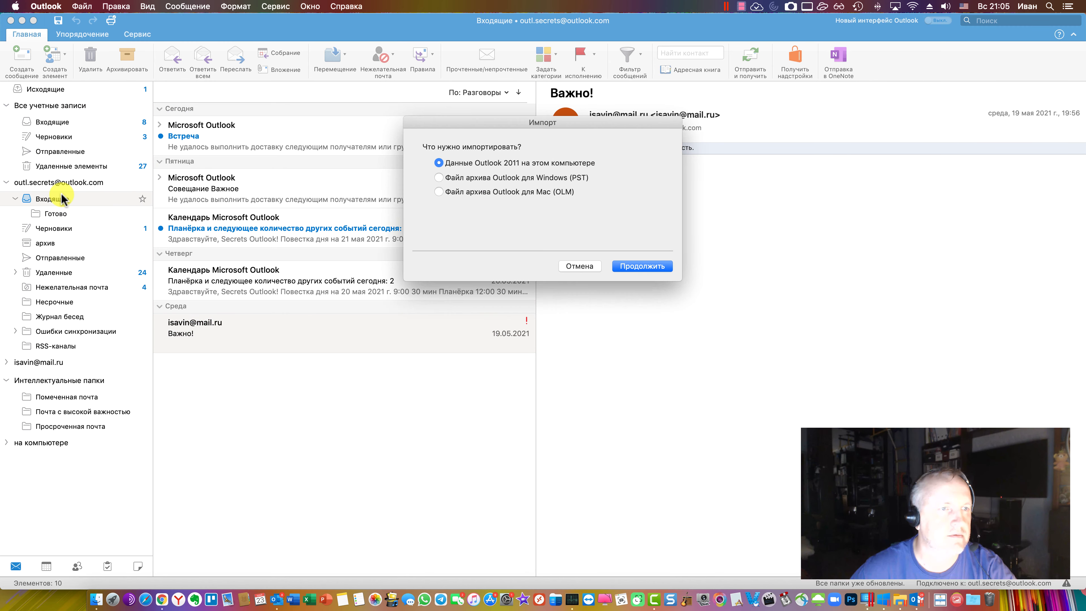
pyautogui.click(644, 269)
pyautogui.click(735, 371)
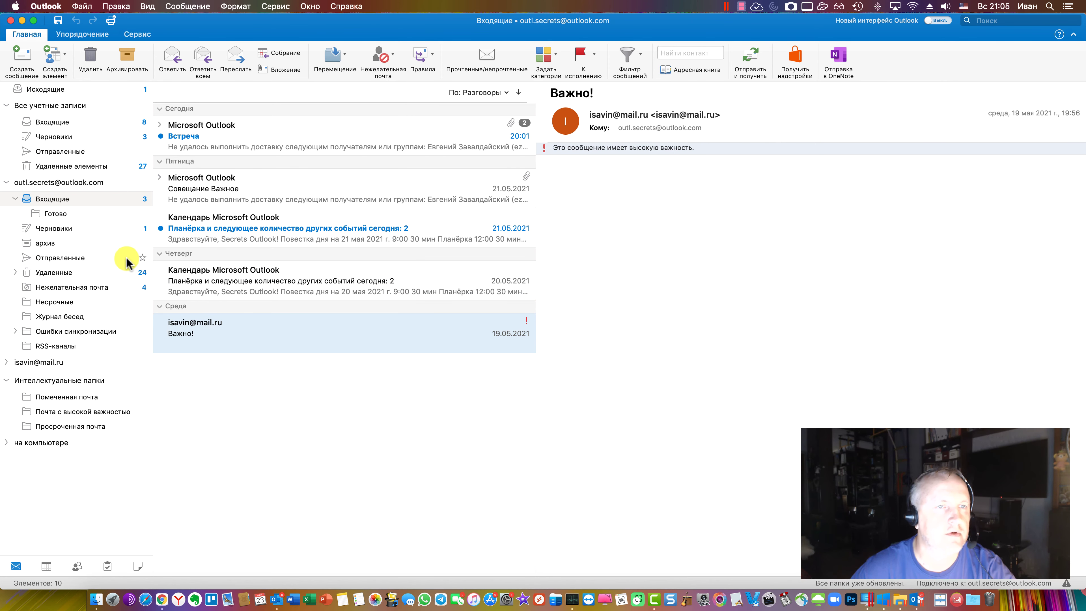
pyautogui.click(159, 125)
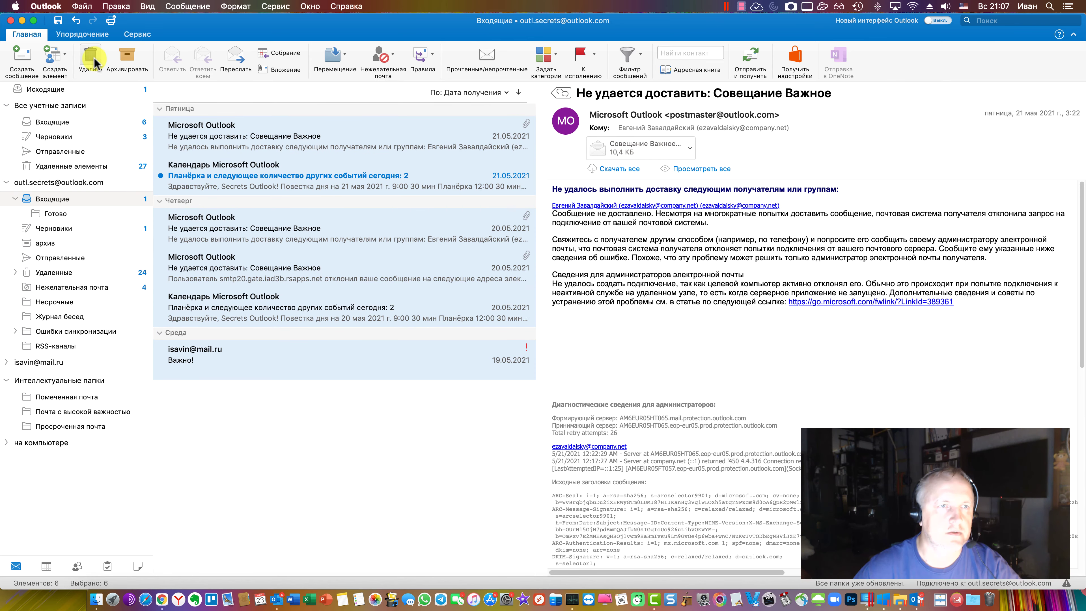
pyautogui.click(90, 58)
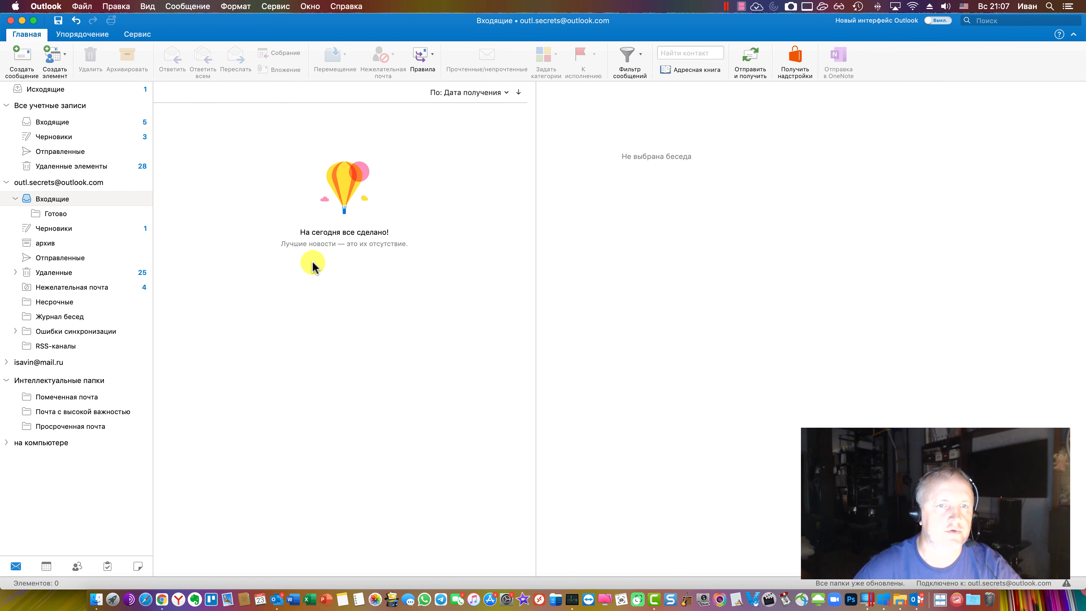
# Import the Outlook for Windows archive (PST) file again
pyautogui.click(81, 6)
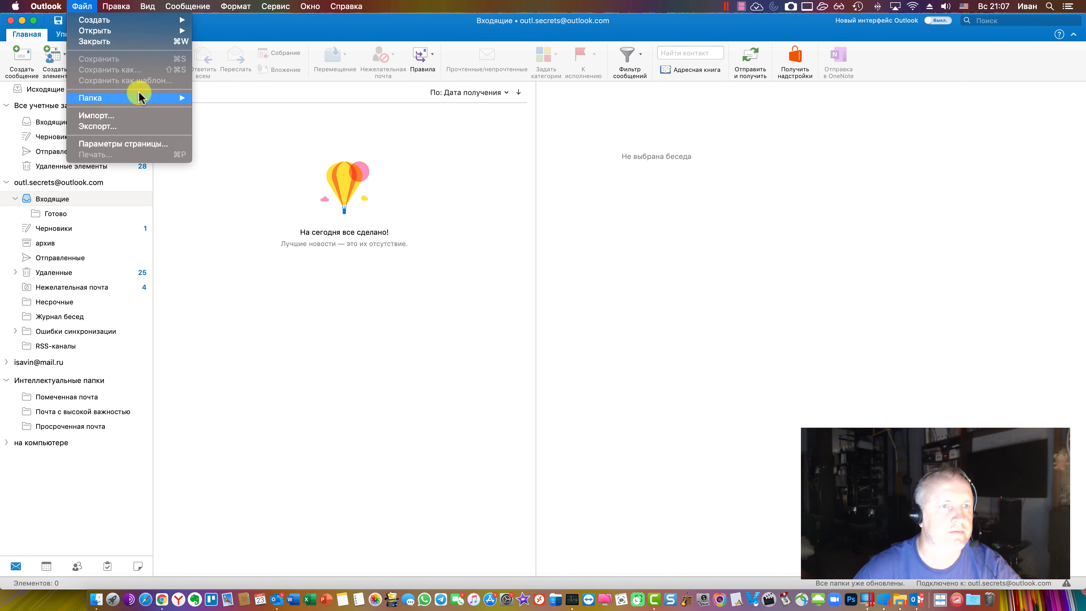
pyautogui.click(137, 115)
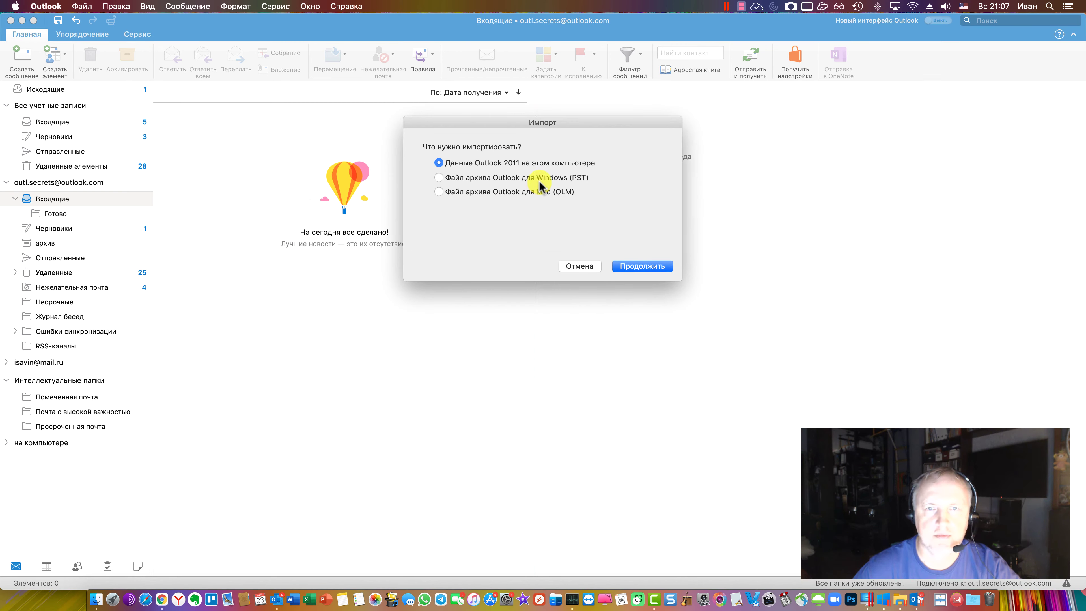
pyautogui.click(646, 268)
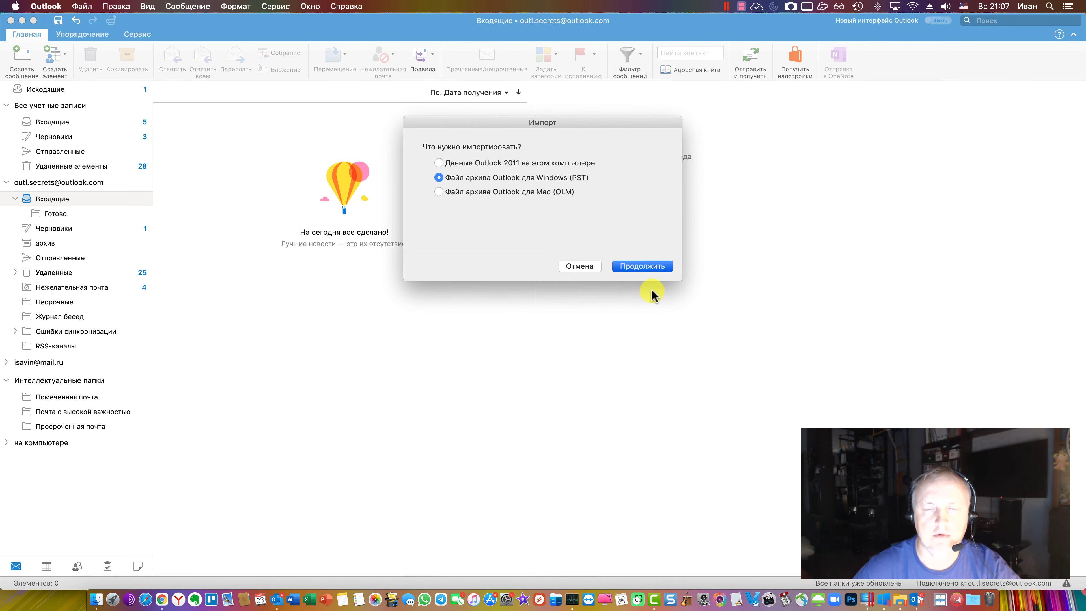
pyautogui.click(467, 190)
pyautogui.press('Return')
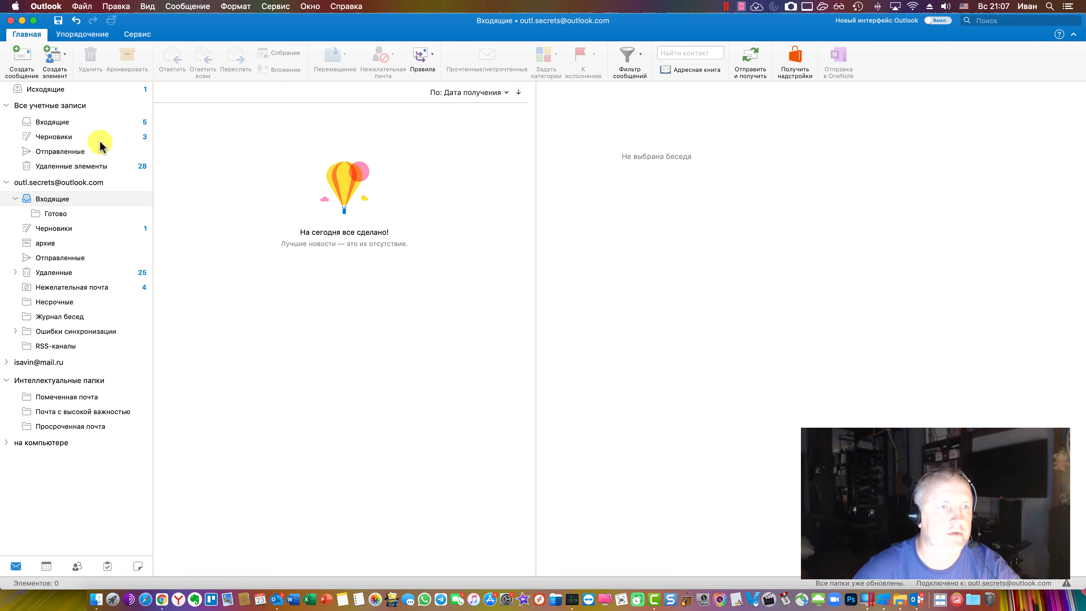
# Browse the combined inbox, then the Outlook.com account's Inbox, Готово, Drafts and Sent folders
pyautogui.click(60, 123)
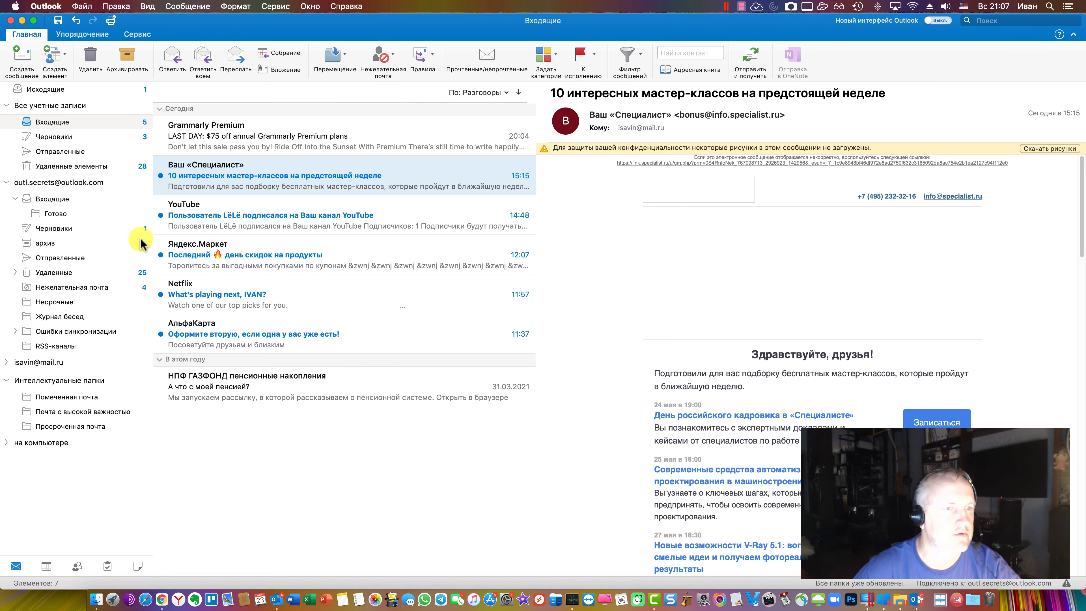
pyautogui.click(6, 380)
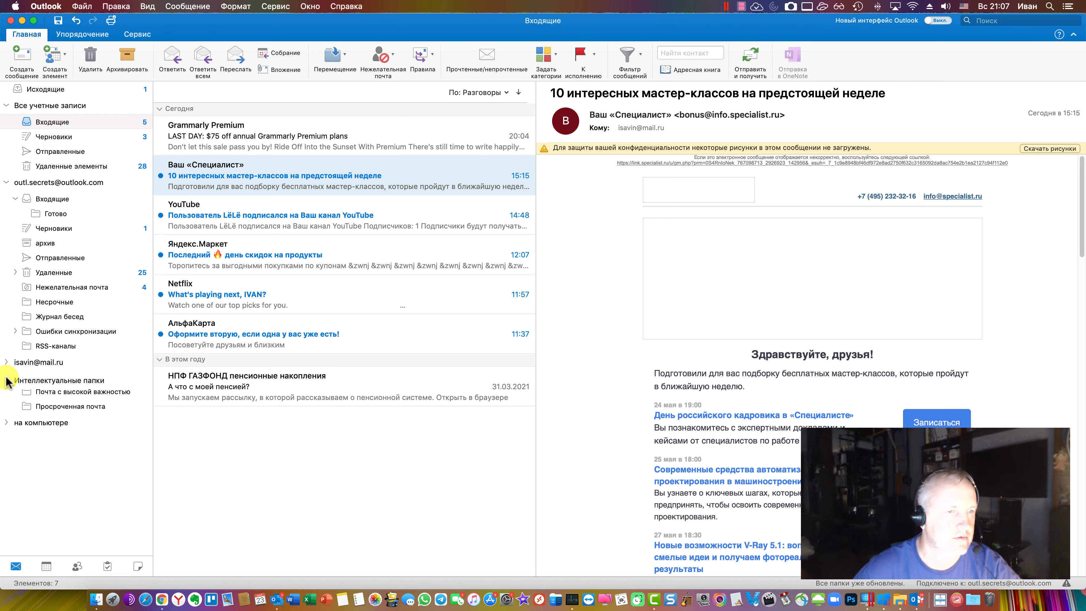
pyautogui.click(7, 106)
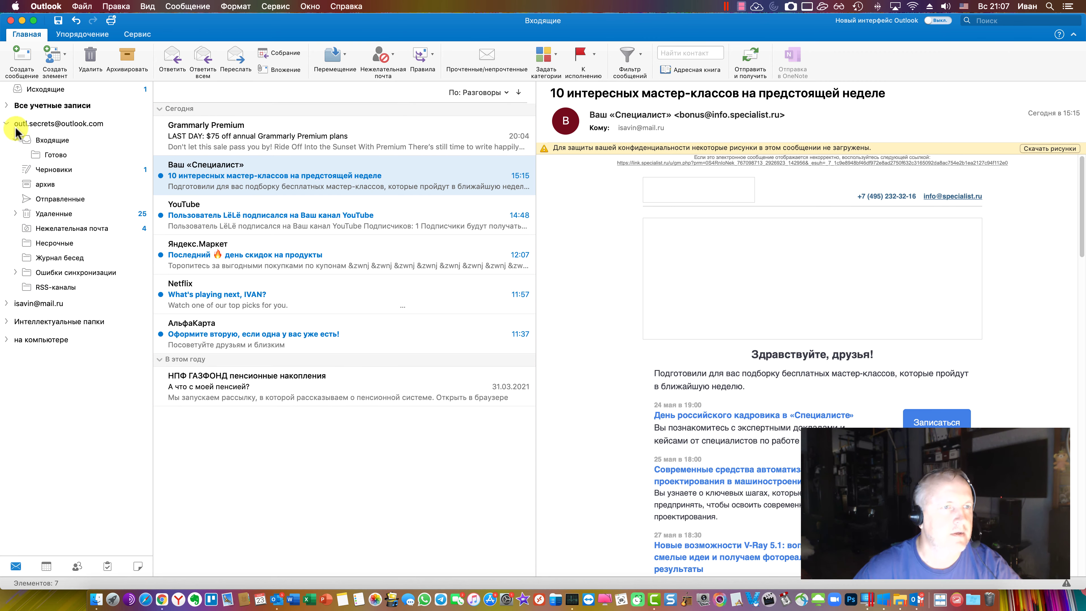
pyautogui.click(22, 141)
pyautogui.click(70, 155)
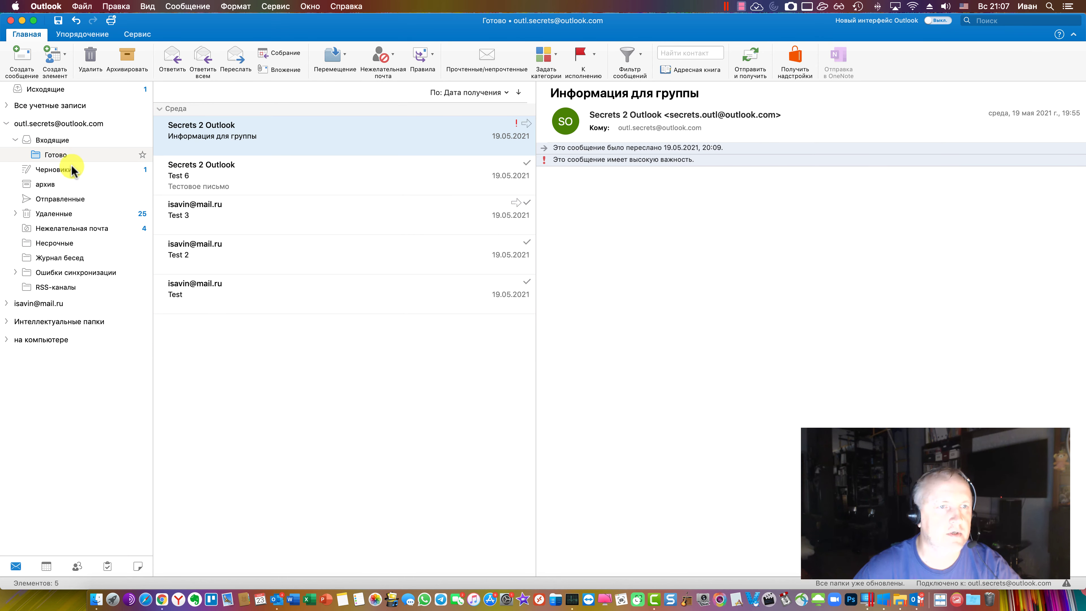
pyautogui.click(75, 170)
pyautogui.click(77, 200)
# Open the second account's inbox, then bring the Windows 10 VM's Outlook to the front
pyautogui.click(6, 106)
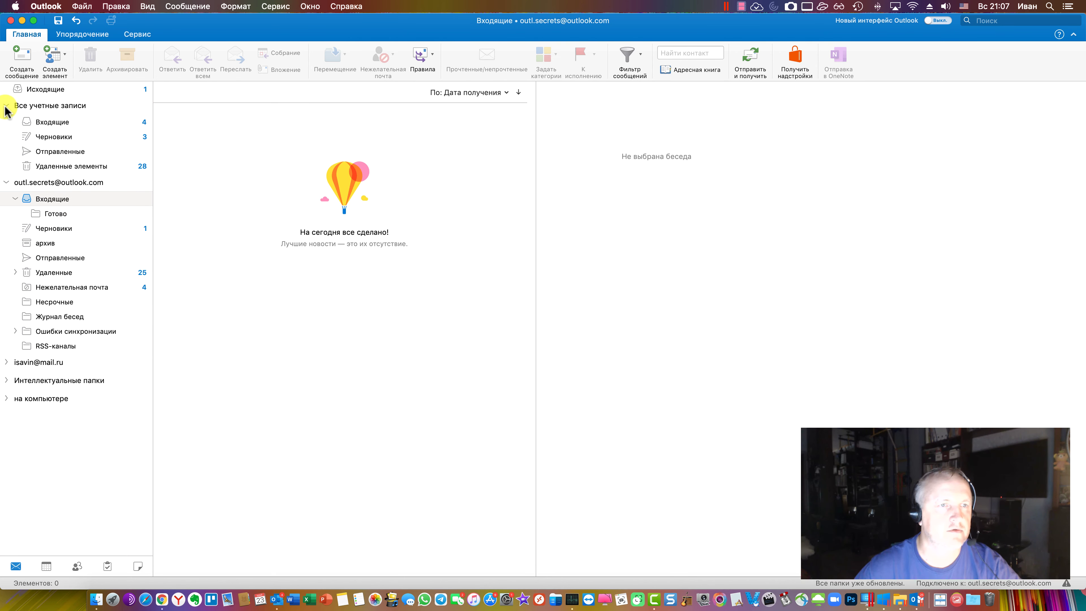
pyautogui.click(92, 137)
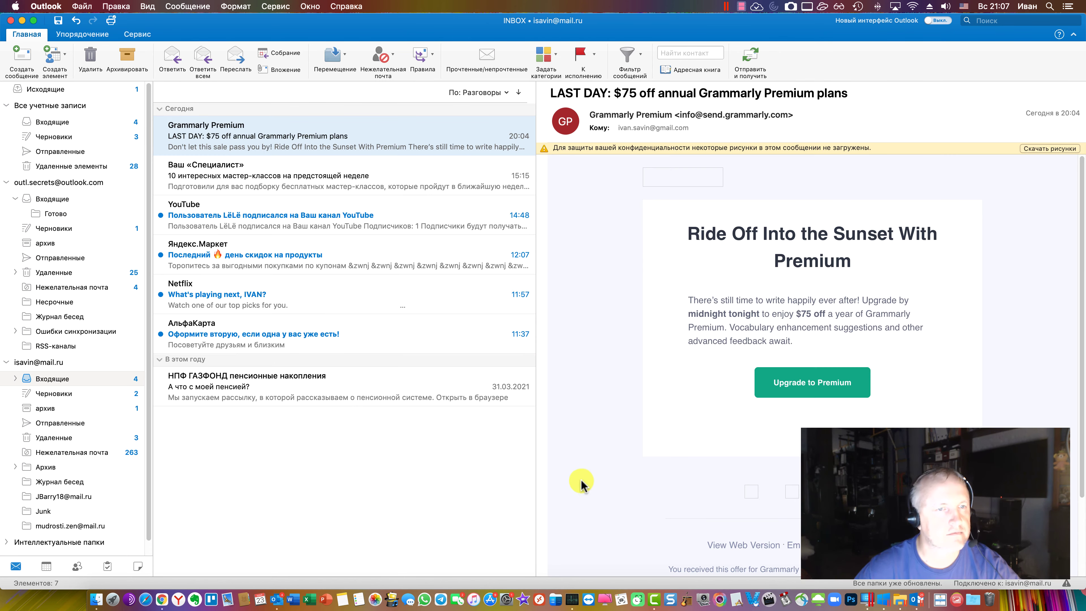
pyautogui.click(478, 532)
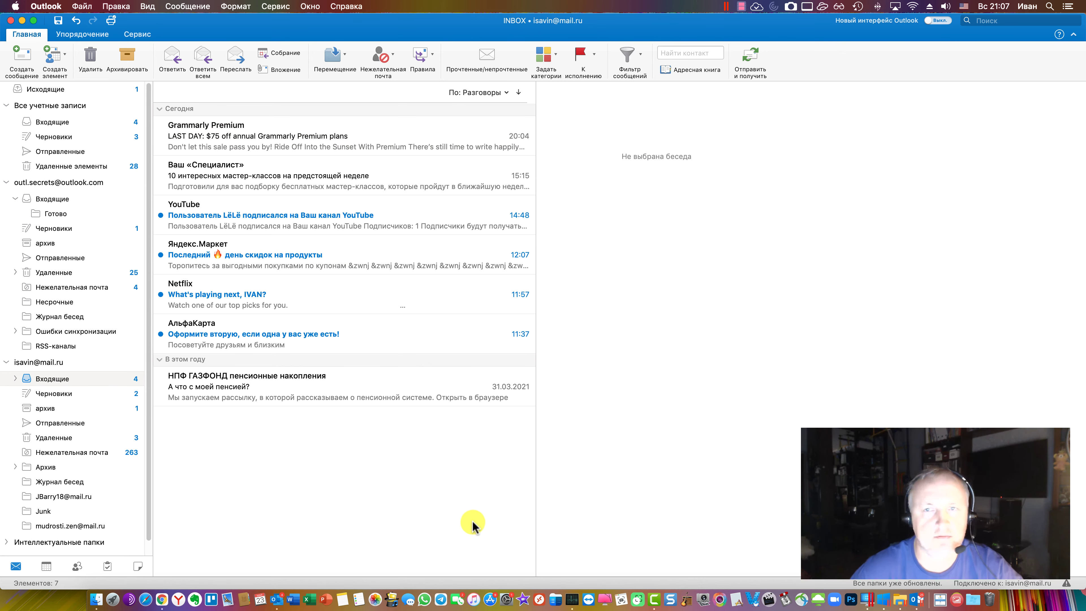
pyautogui.click(906, 596)
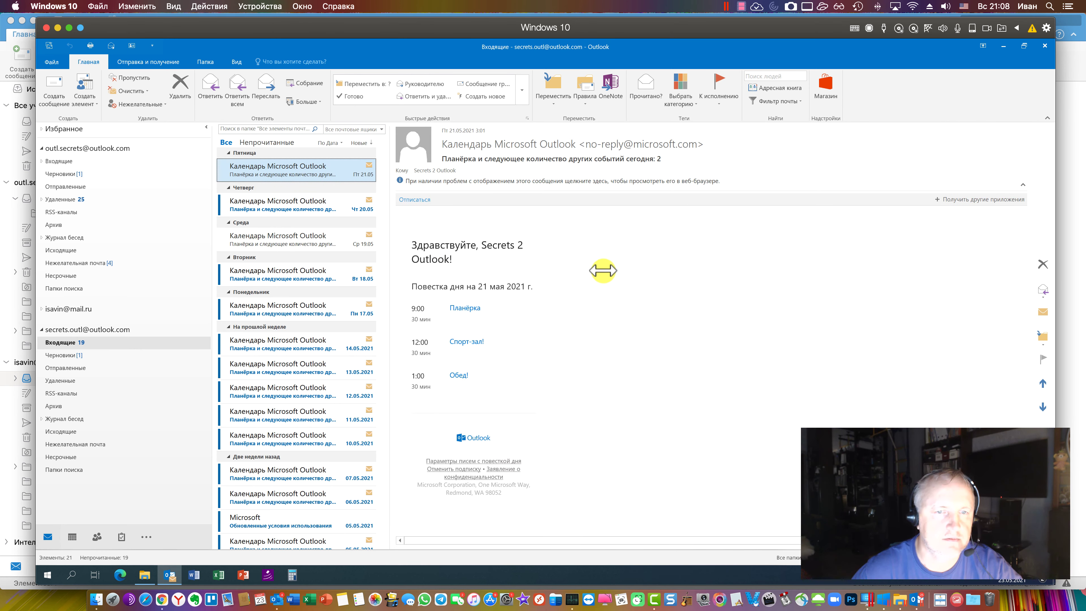
# Widen the VM Outlook message list into a multi-column view, then return to Mac Outlook's sent mail
pyautogui.moveTo(603, 270); pyautogui.dragTo(609, 273)
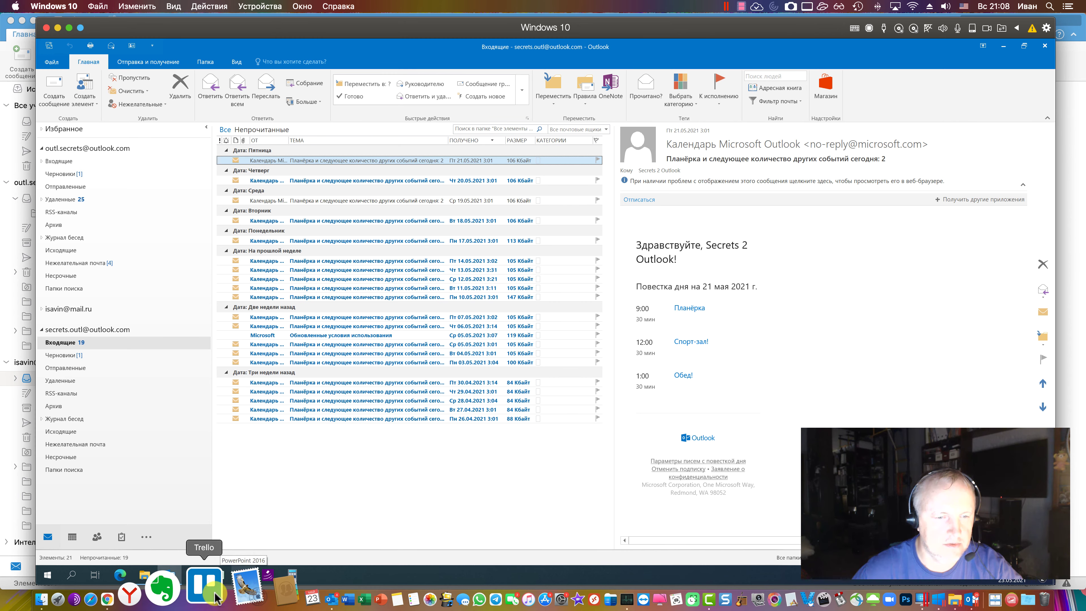
pyautogui.click(299, 598)
pyautogui.click(81, 6)
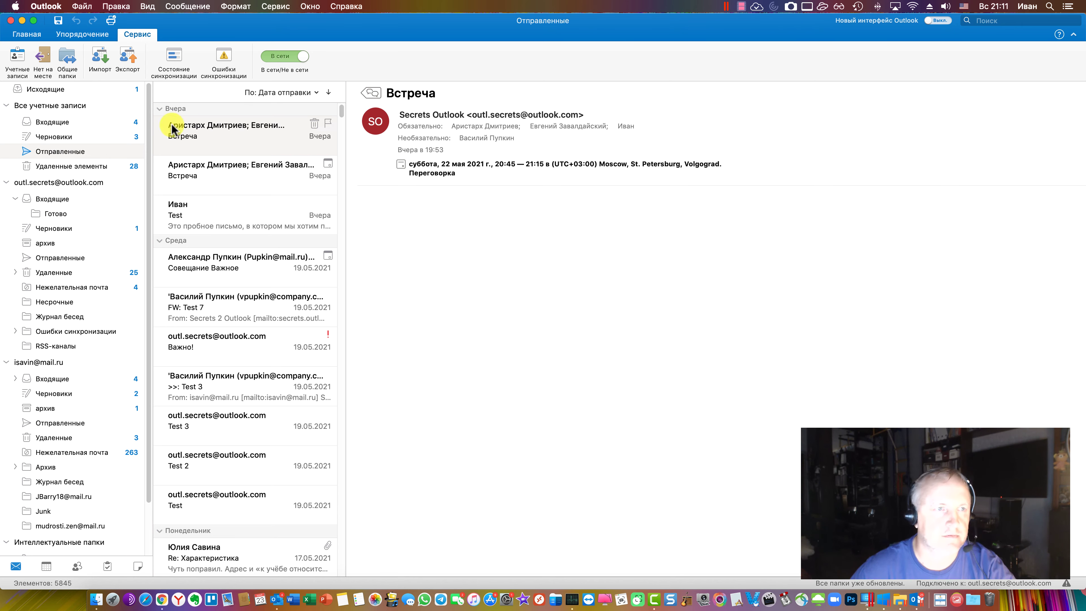
# Show the all-accounts Inbox on the Mac, then bring up the VM's Создание правила dialog for Важно!
pyautogui.click(51, 122)
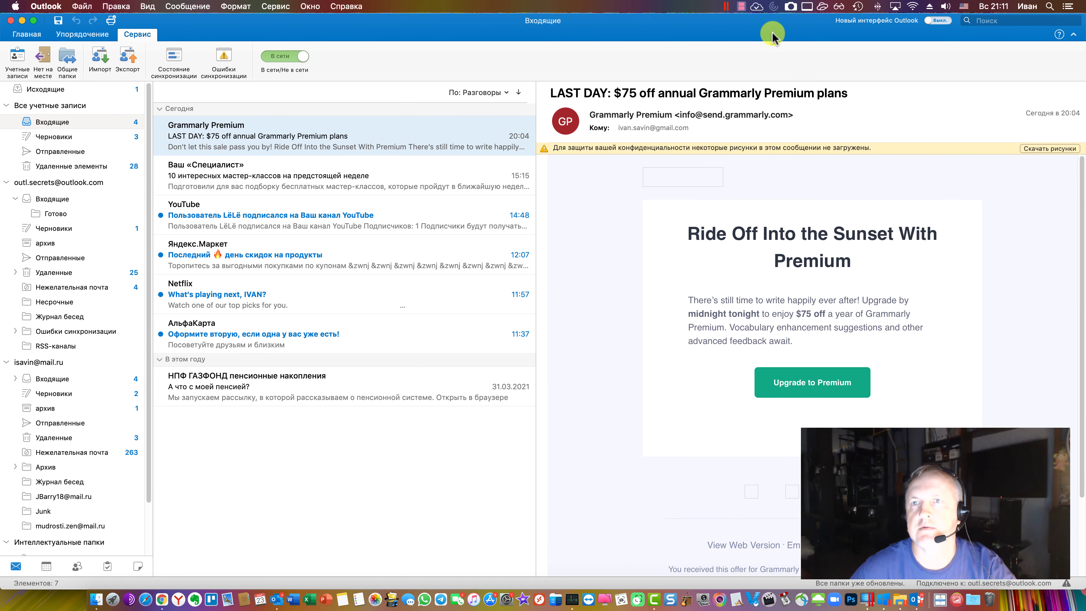
pyautogui.click(741, 6)
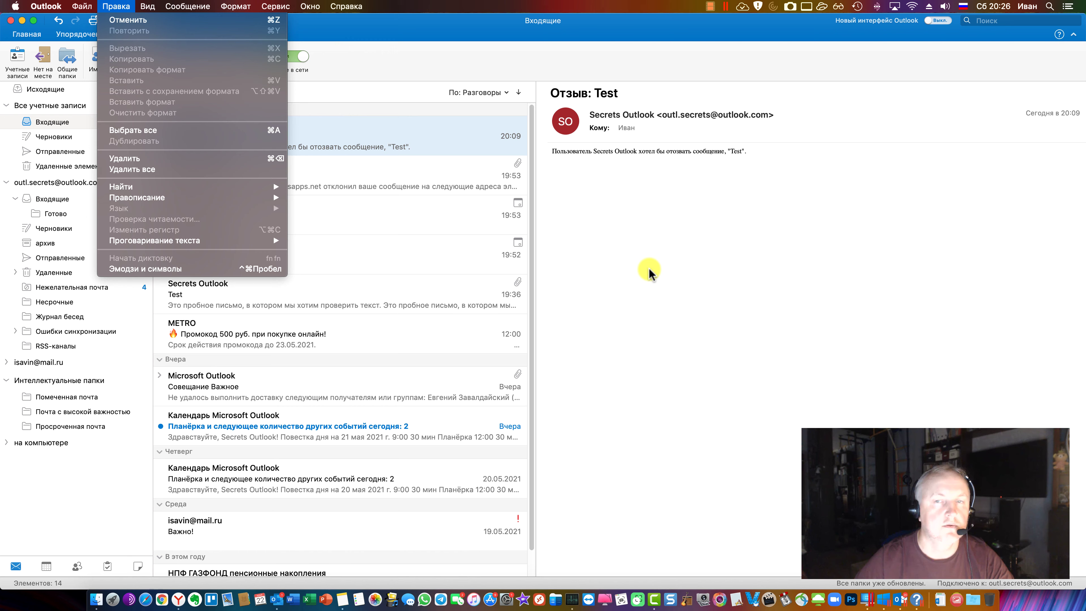
pyautogui.click(650, 272)
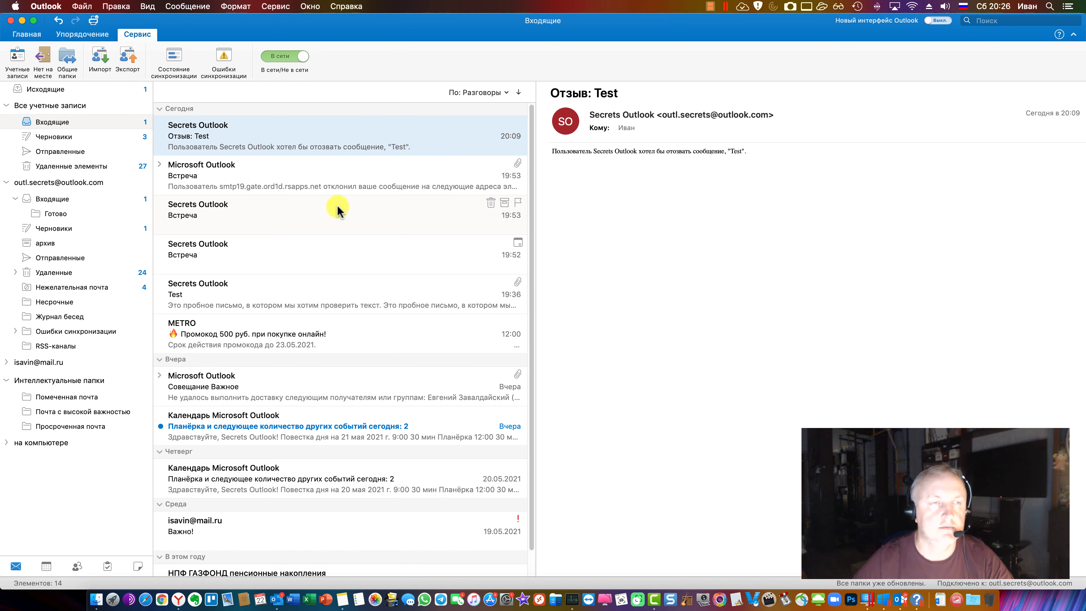
pyautogui.click(724, 290)
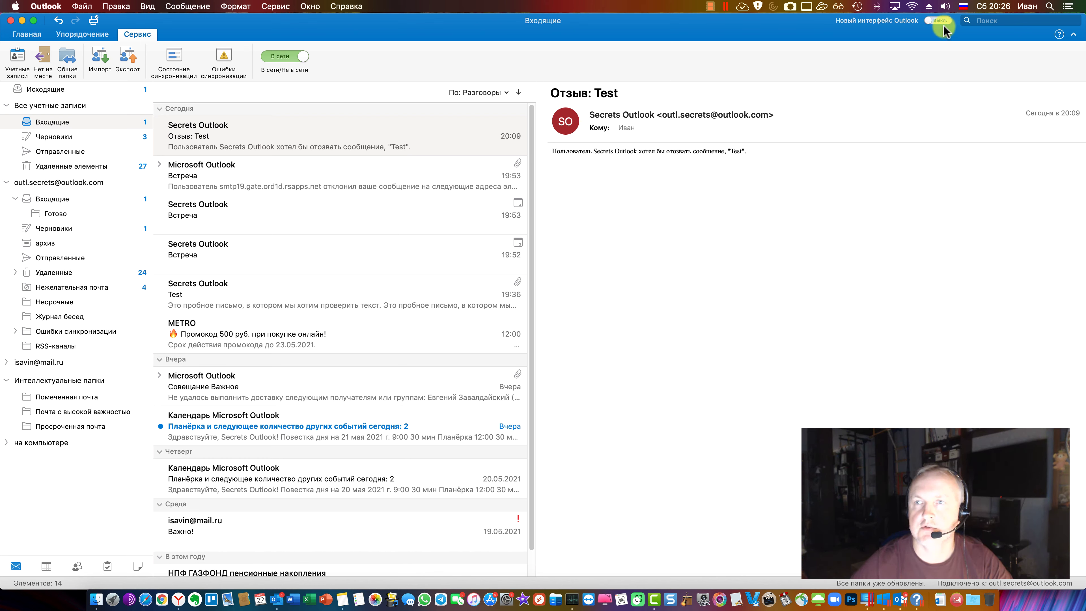
pyautogui.click(29, 37)
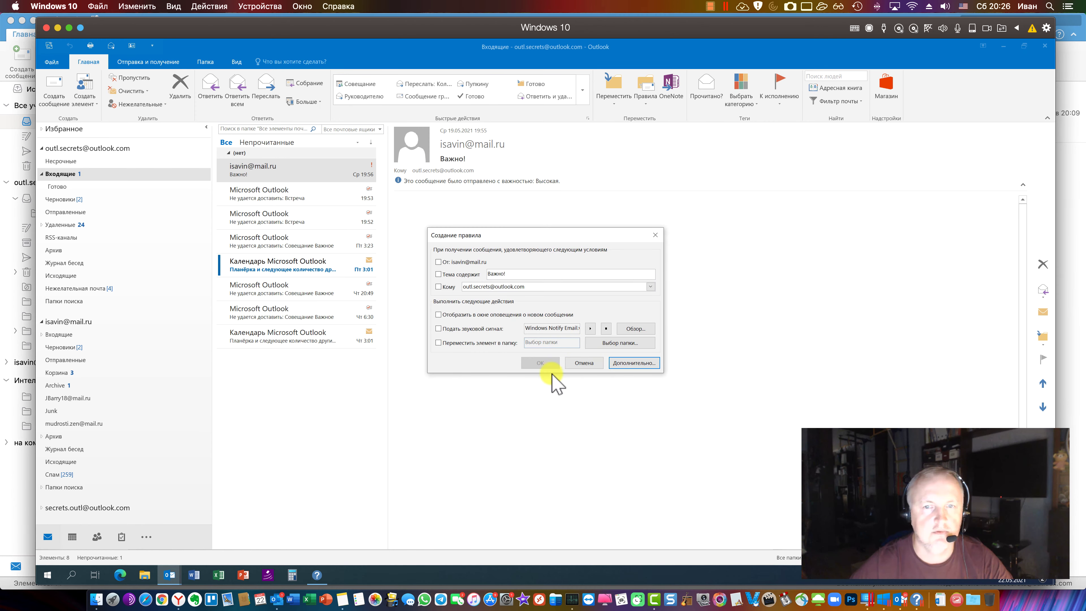
# Cancel the Создание правила dialog and bring Mac Outlook back to the front
pyautogui.click(577, 364)
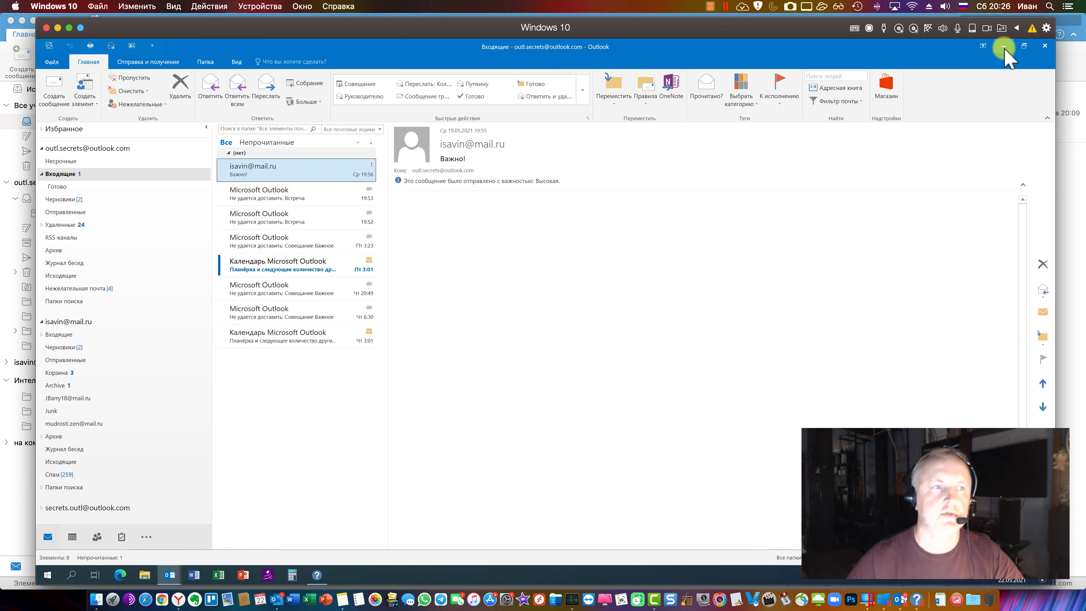
pyautogui.click(13, 475)
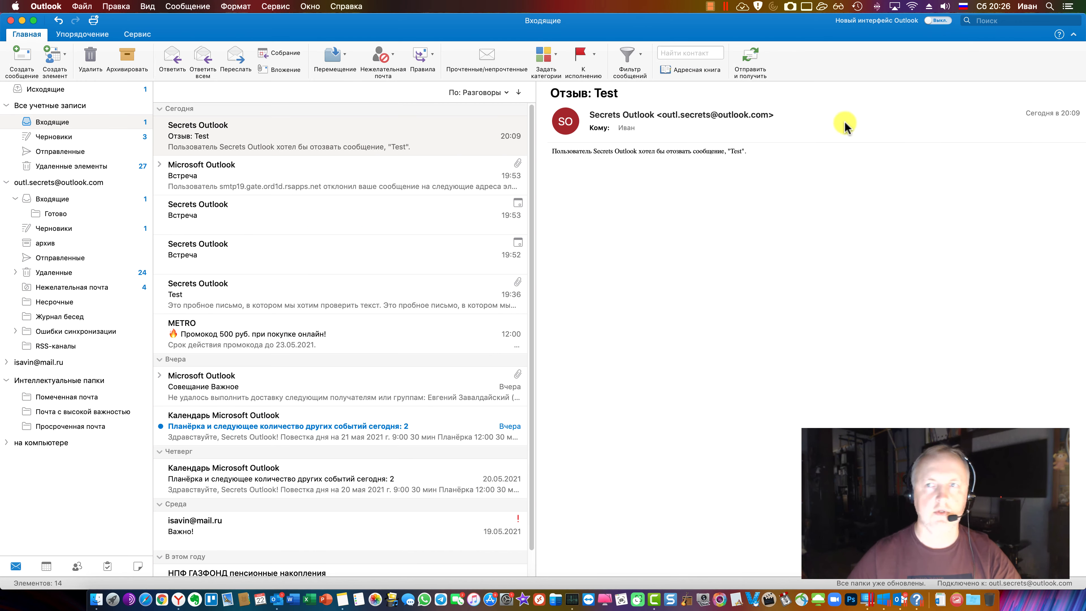
# Turn on New Outlook, confirm the switch, and minimize the Windows 10 VM window
pyautogui.click(939, 20)
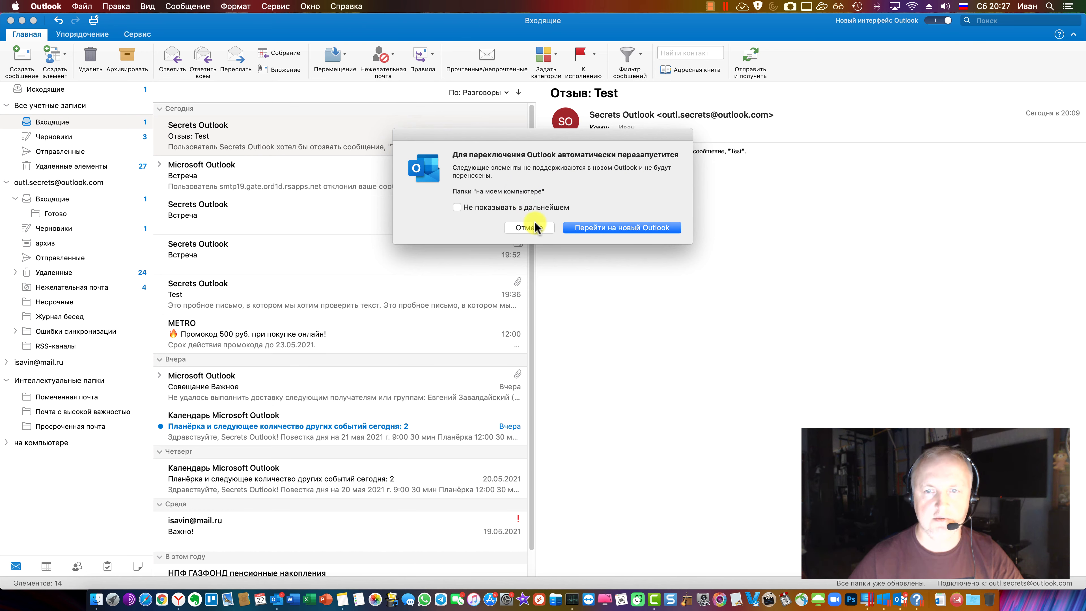
pyautogui.click(597, 230)
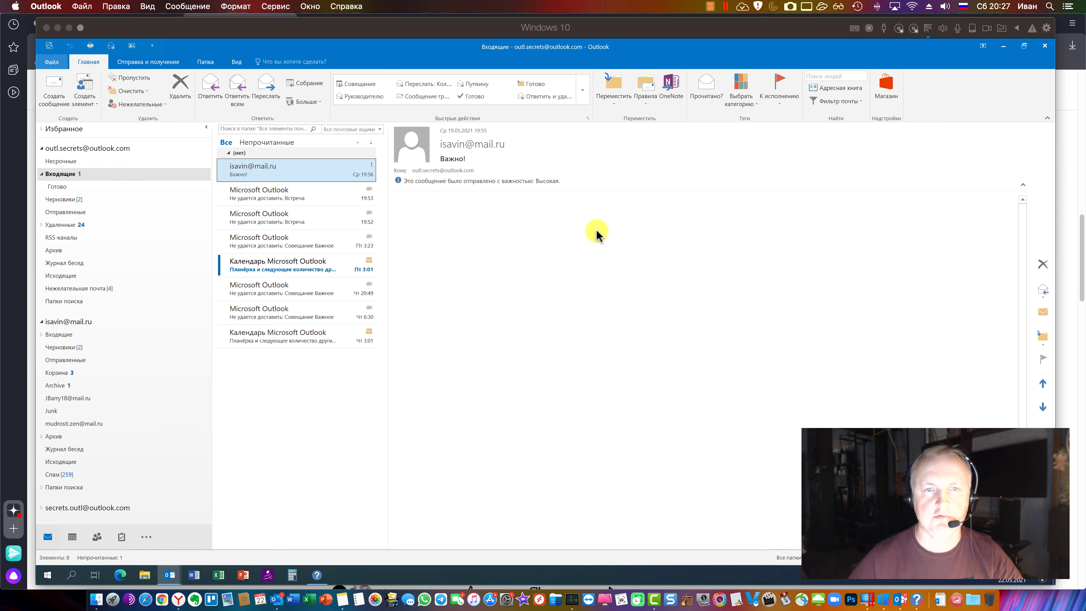
pyautogui.click(57, 28)
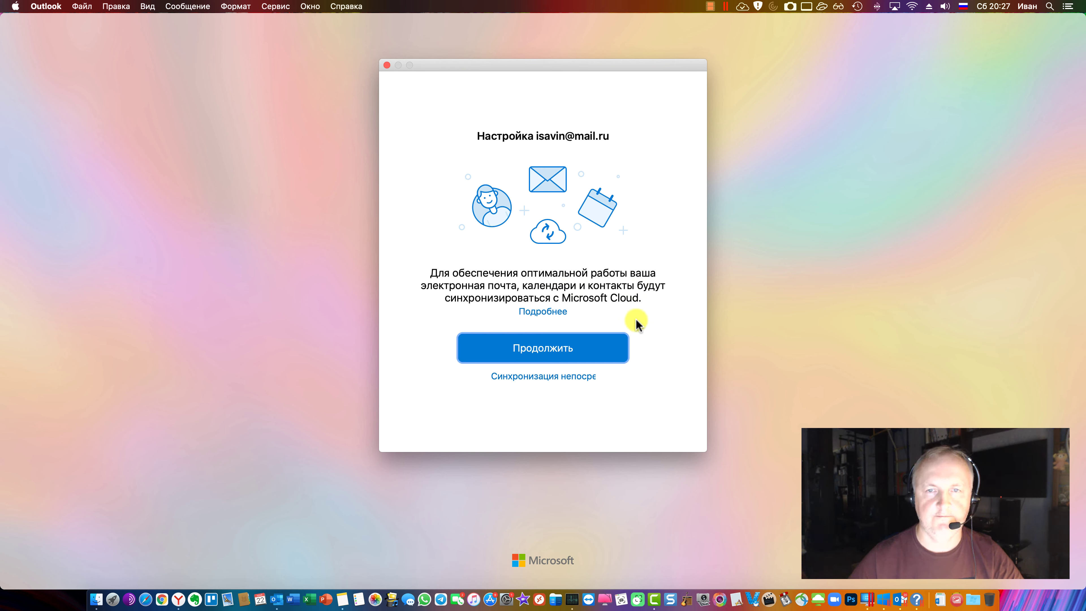
# Choose direct synchronization for the account instead of syncing through Microsoft Cloud
pyautogui.click(557, 377)
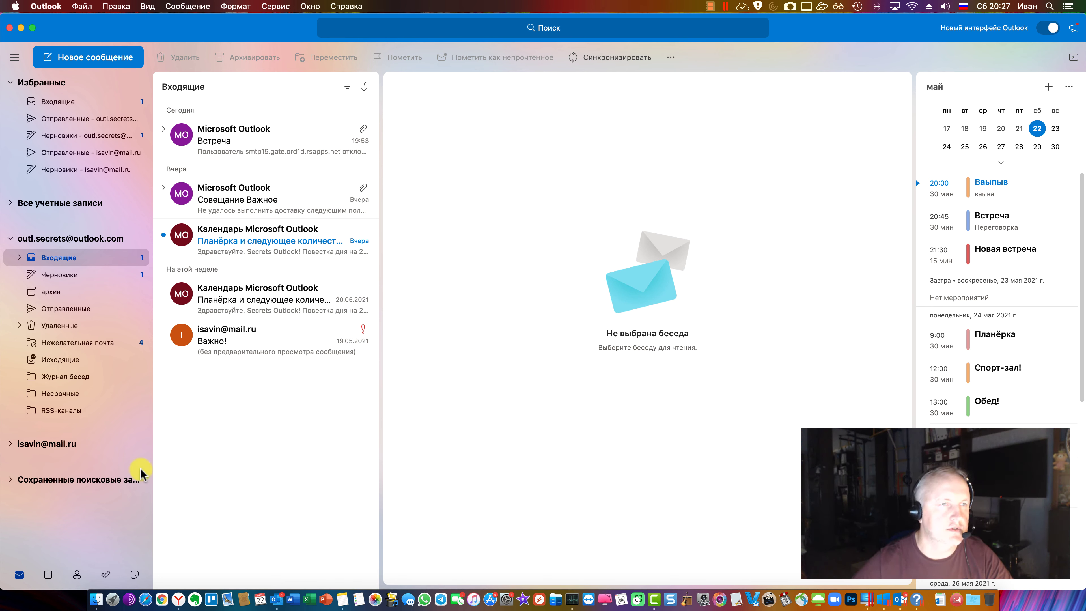
# Open the favourite Inbox and start a blank new email message
pyautogui.click(9, 445)
pyautogui.click(9, 445)
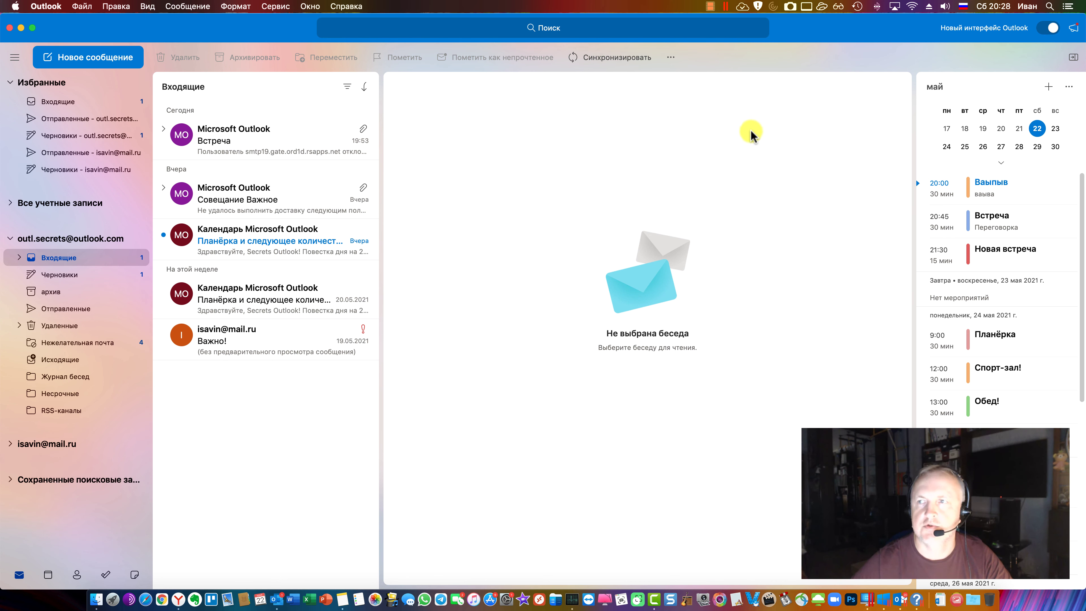
pyautogui.click(72, 103)
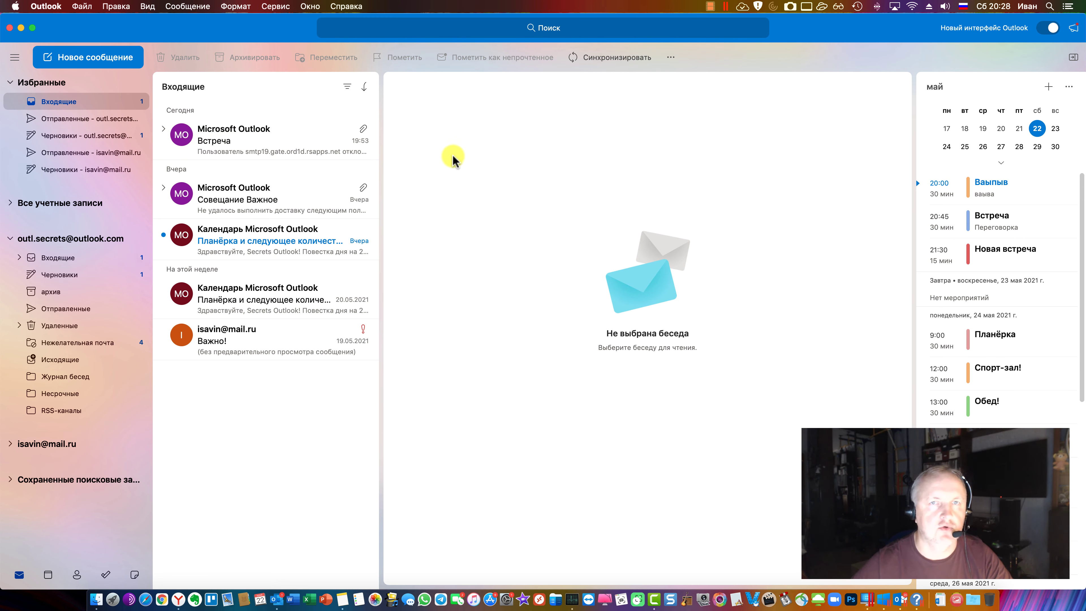
pyautogui.click(72, 55)
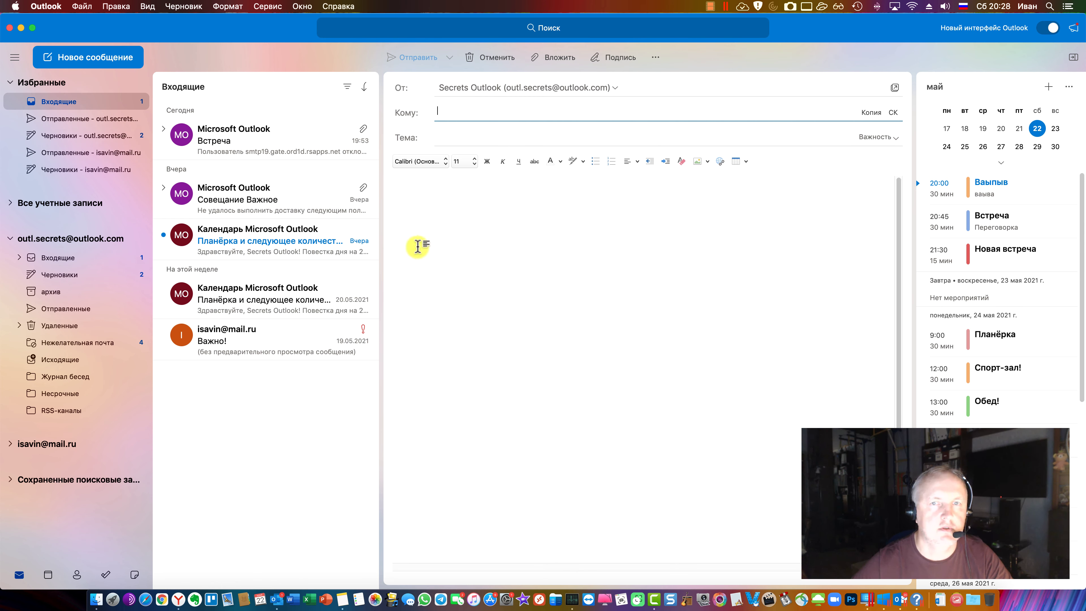
# Show the Копия and СК fields in the new message and look over the Важность options
pyautogui.click(633, 263)
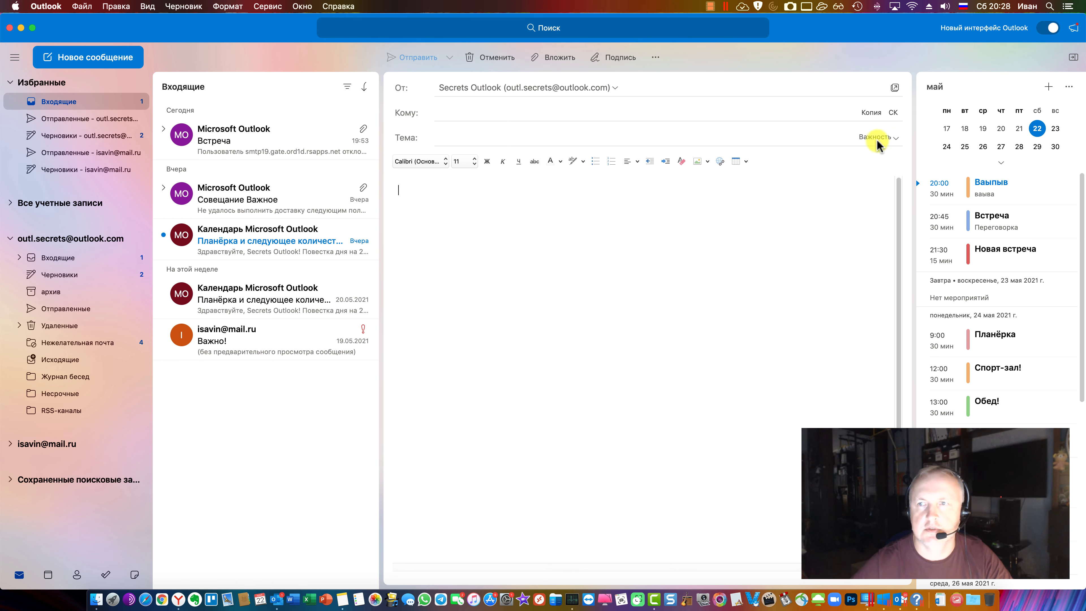
pyautogui.click(893, 113)
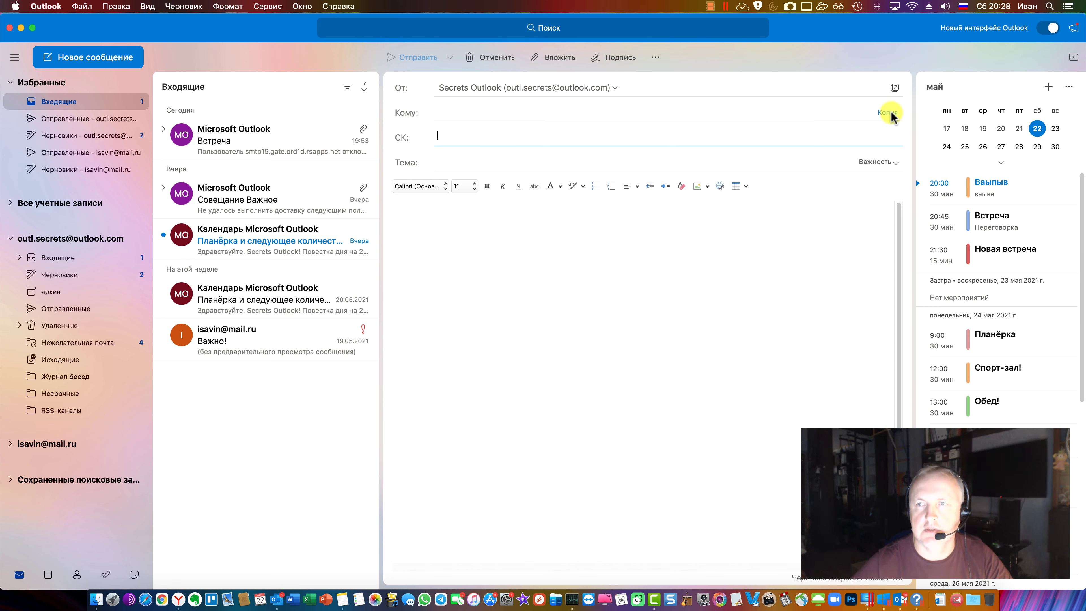
pyautogui.click(889, 113)
pyautogui.click(879, 187)
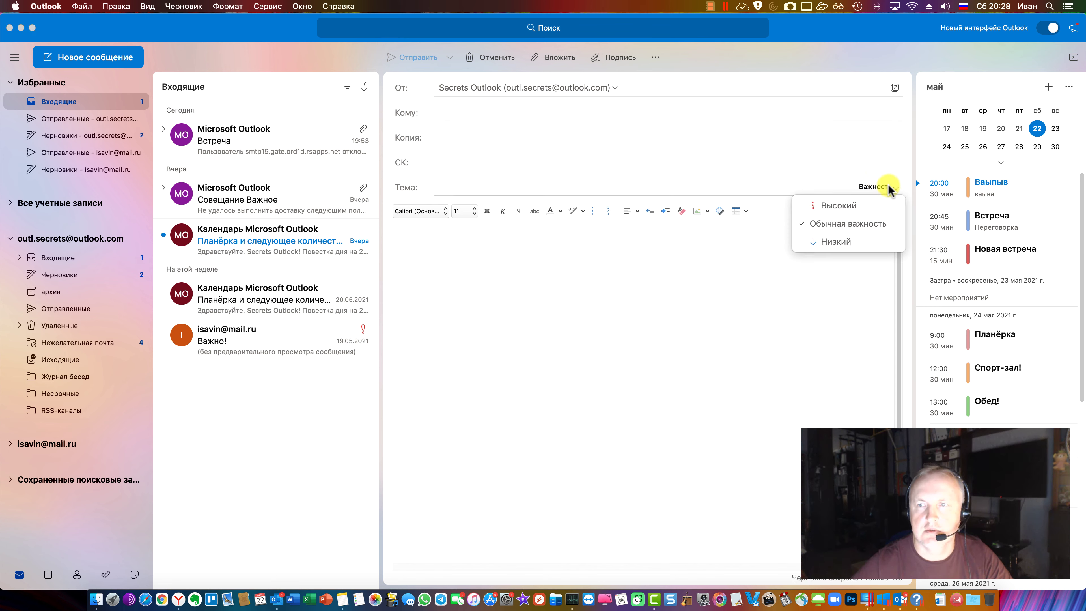
pyautogui.press('Escape')
# Look at the compose toolbar customisation, finish with Готово, then view the Встреча bounce report
pyautogui.click(655, 58)
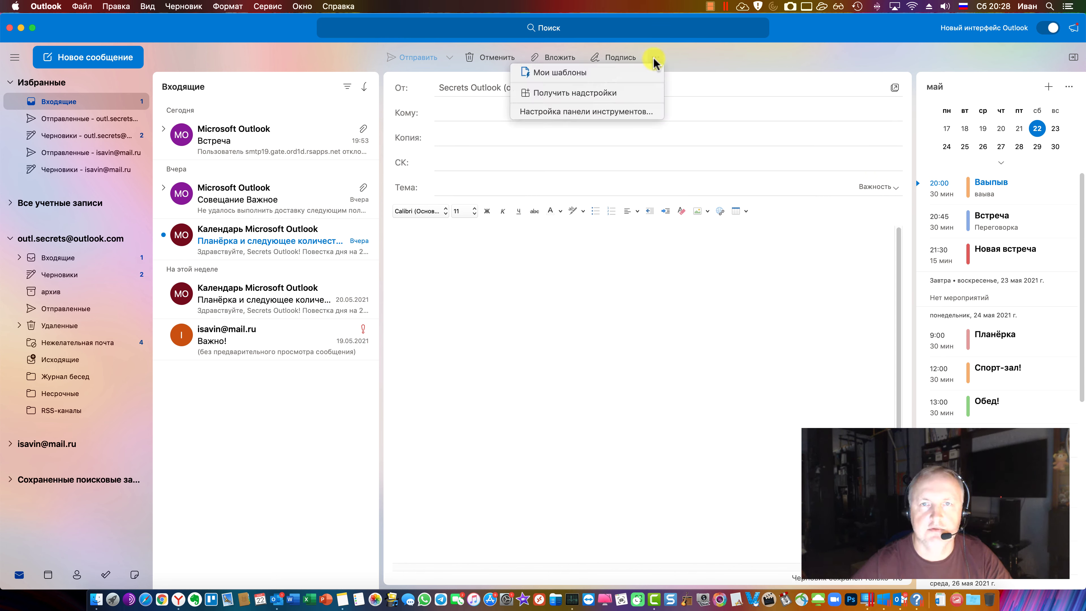
pyautogui.click(638, 111)
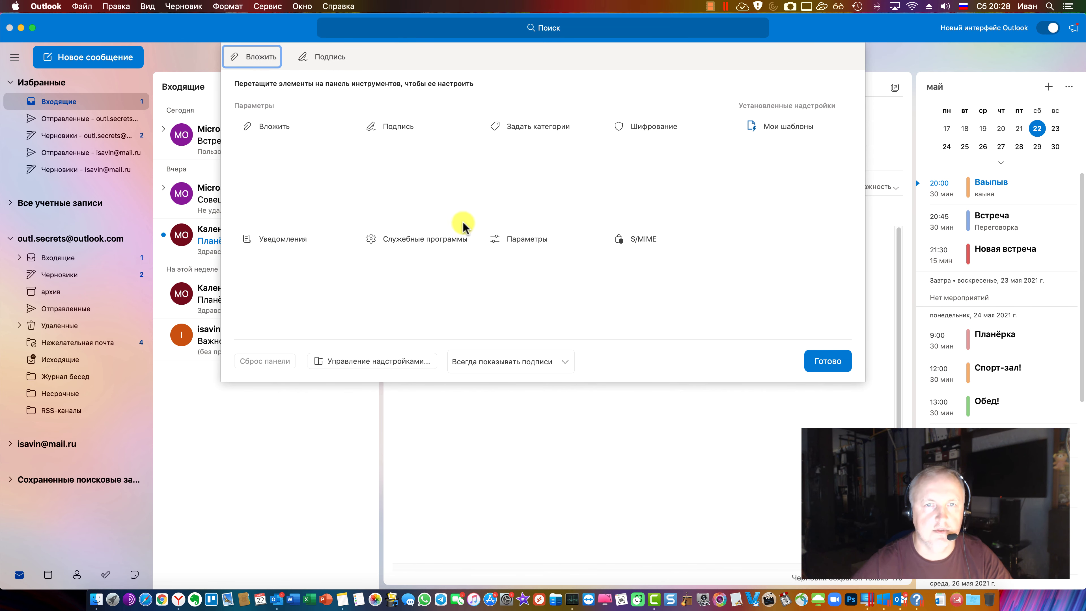
pyautogui.click(319, 58)
pyautogui.click(272, 54)
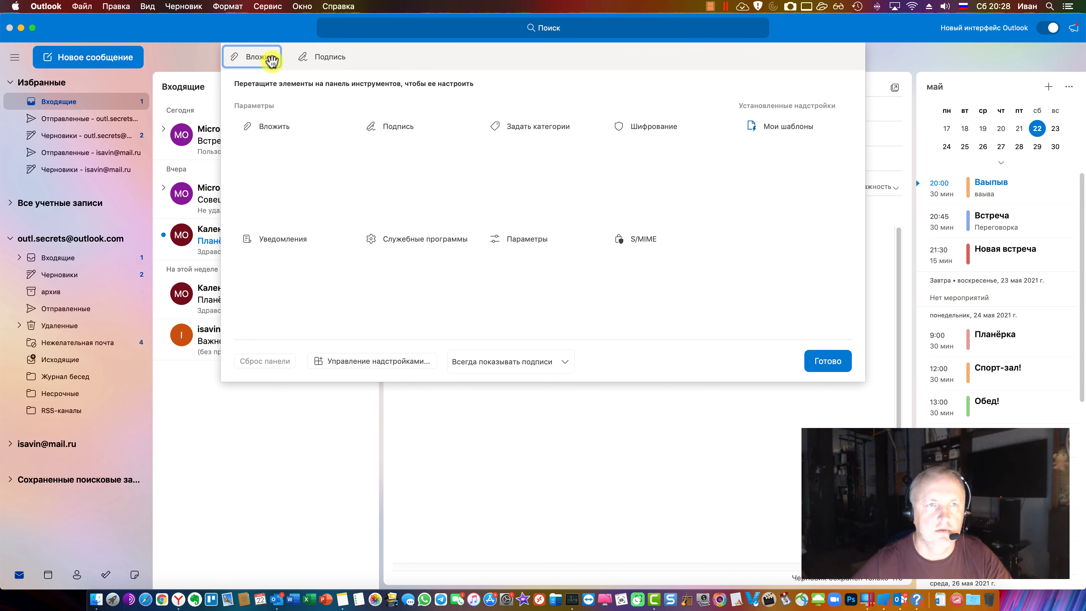
pyautogui.click(817, 360)
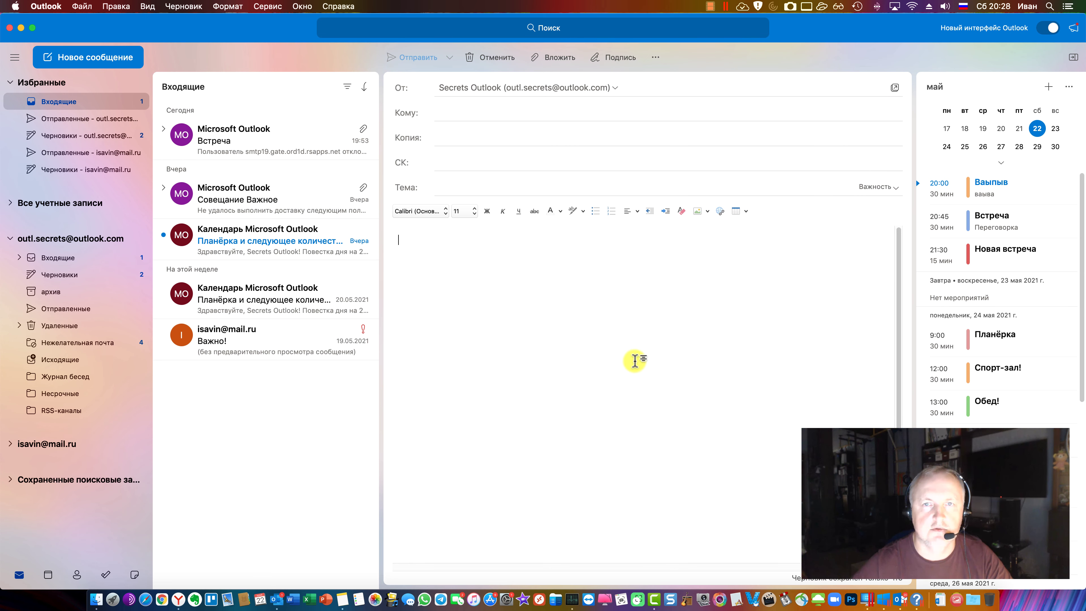
pyautogui.click(233, 145)
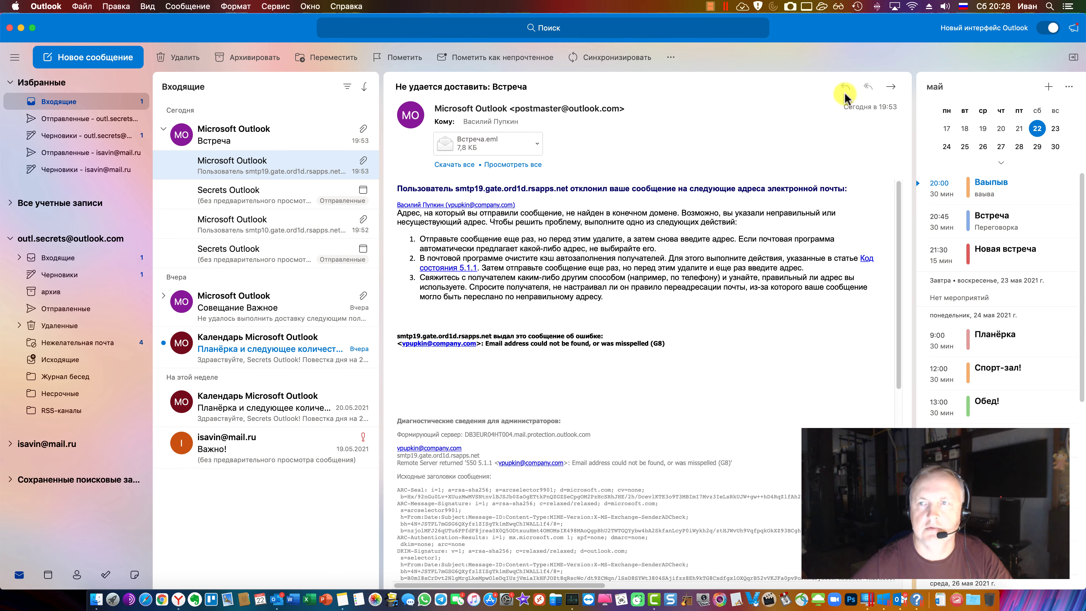
# Review the sent Встреча message and the Совещание Важное bounce report
pyautogui.click(266, 198)
pyautogui.doubleClick(243, 218)
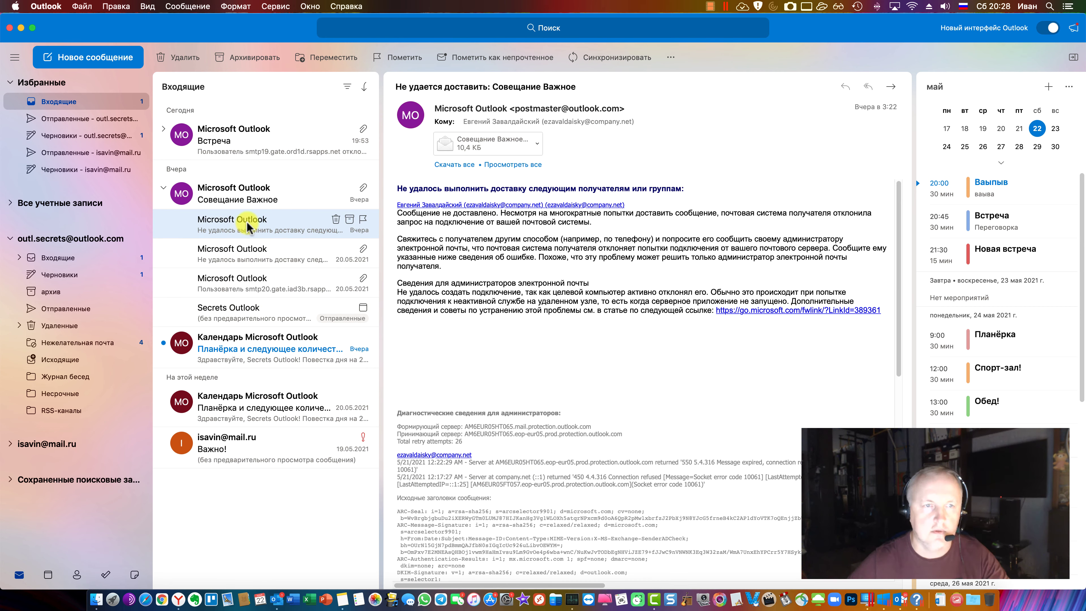
pyautogui.press('super+w')
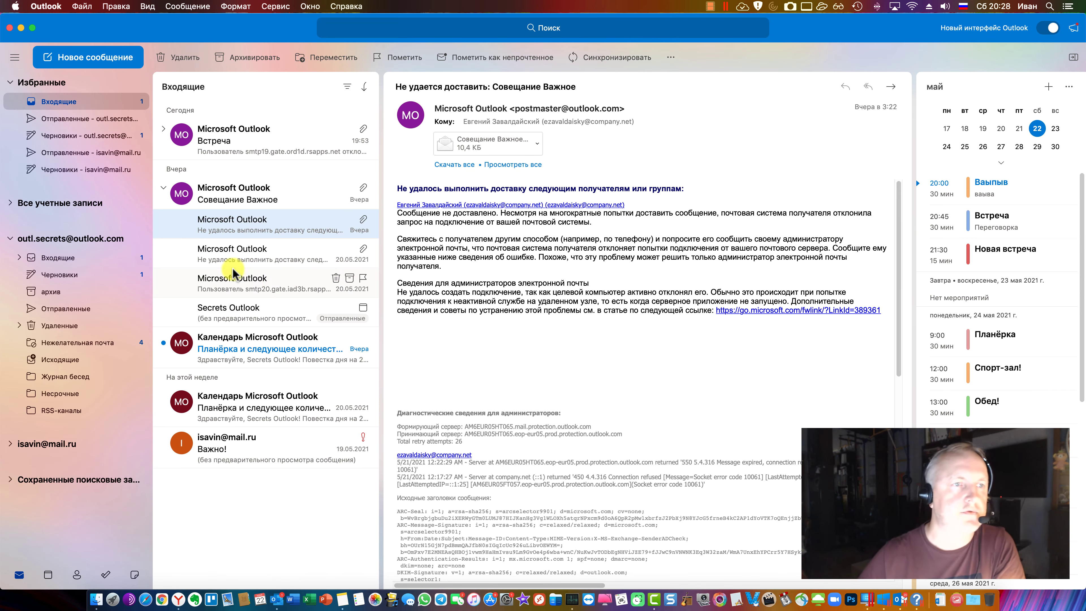
# Open the high-importance Важно! message in Inbox and start a reply
pyautogui.click(60, 259)
pyautogui.click(218, 450)
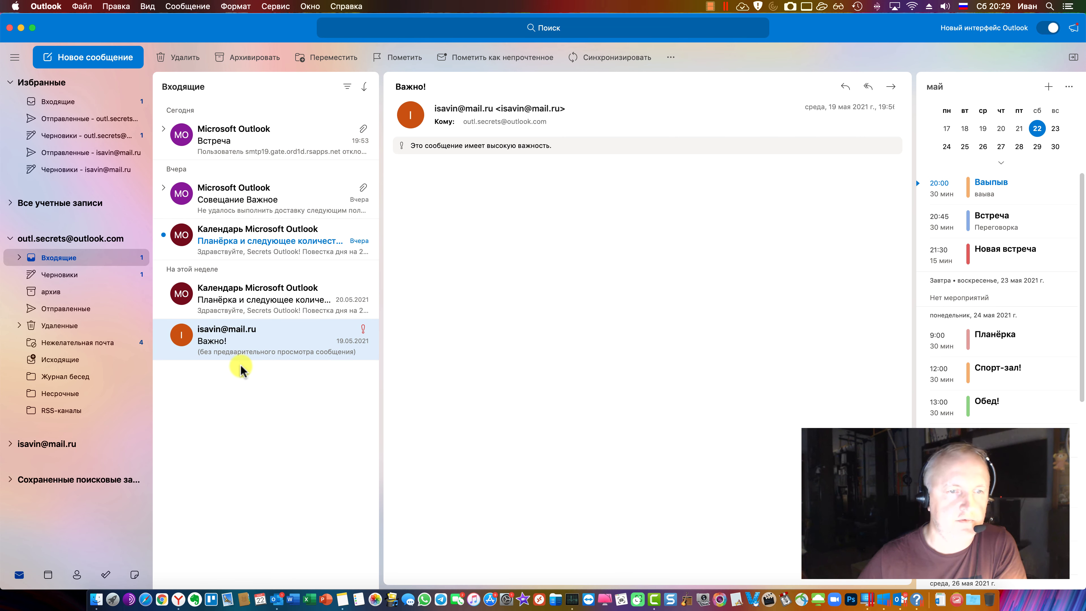
pyautogui.click(845, 87)
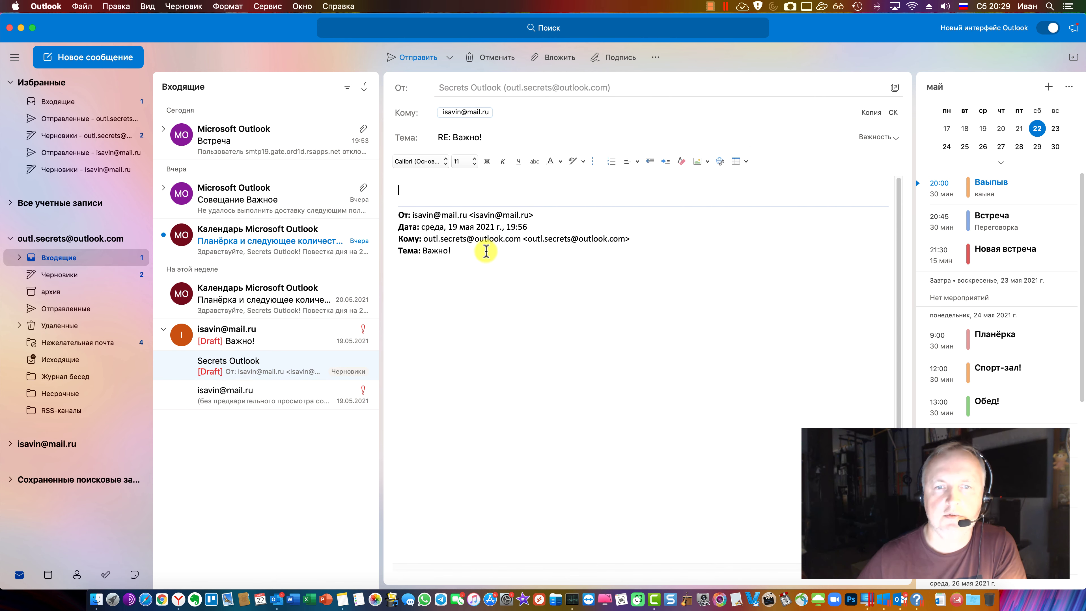
# Select the quoted header and look over the font list, Вложить and Отправить позже without applying them
pyautogui.moveTo(488, 251); pyautogui.dragTo(392, 194)
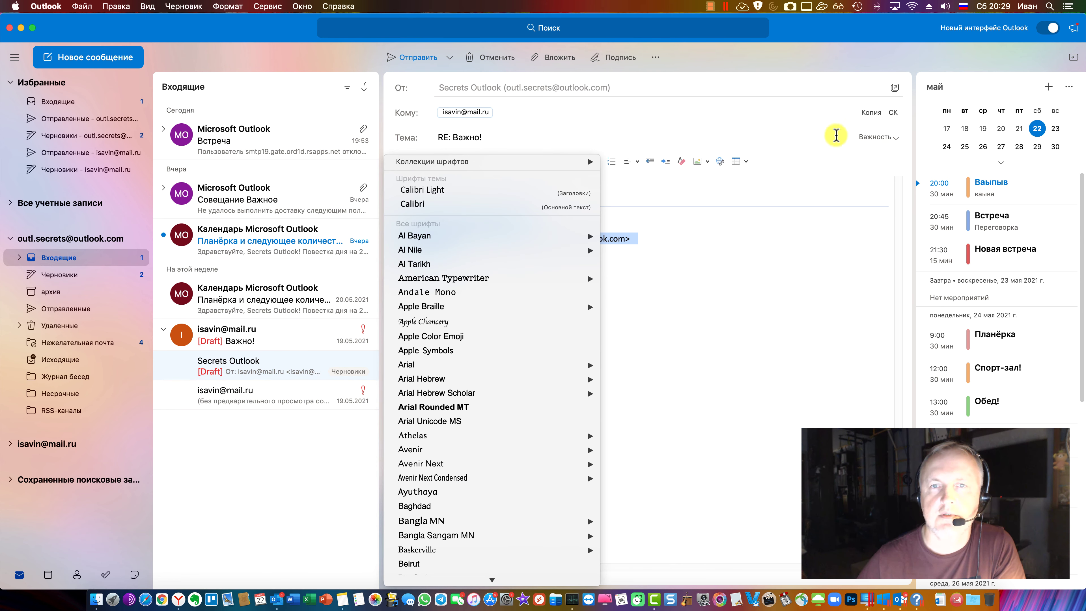
pyautogui.click(836, 135)
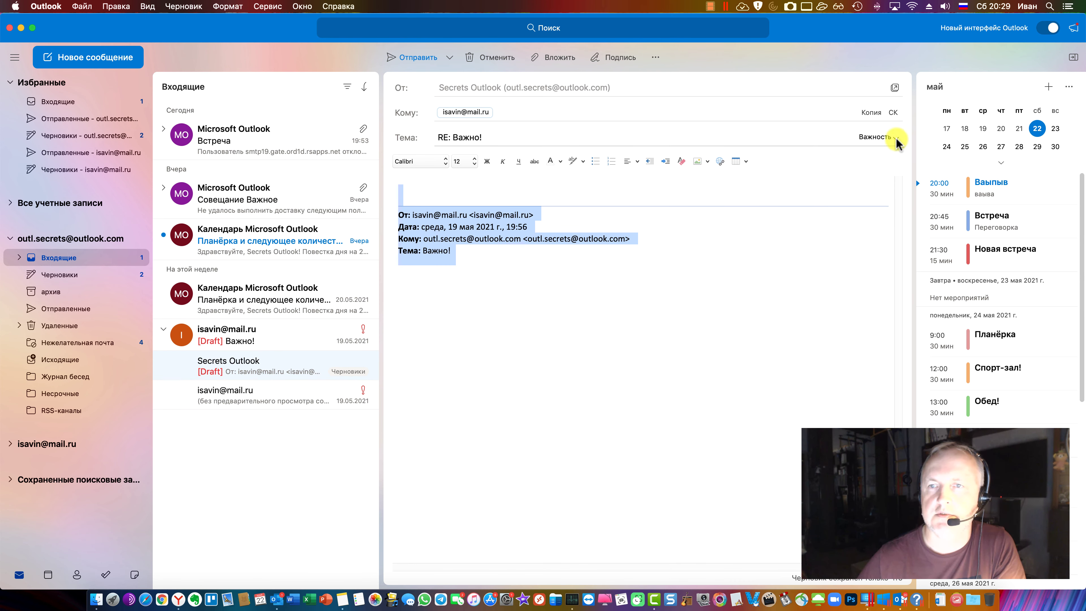
pyautogui.click(655, 58)
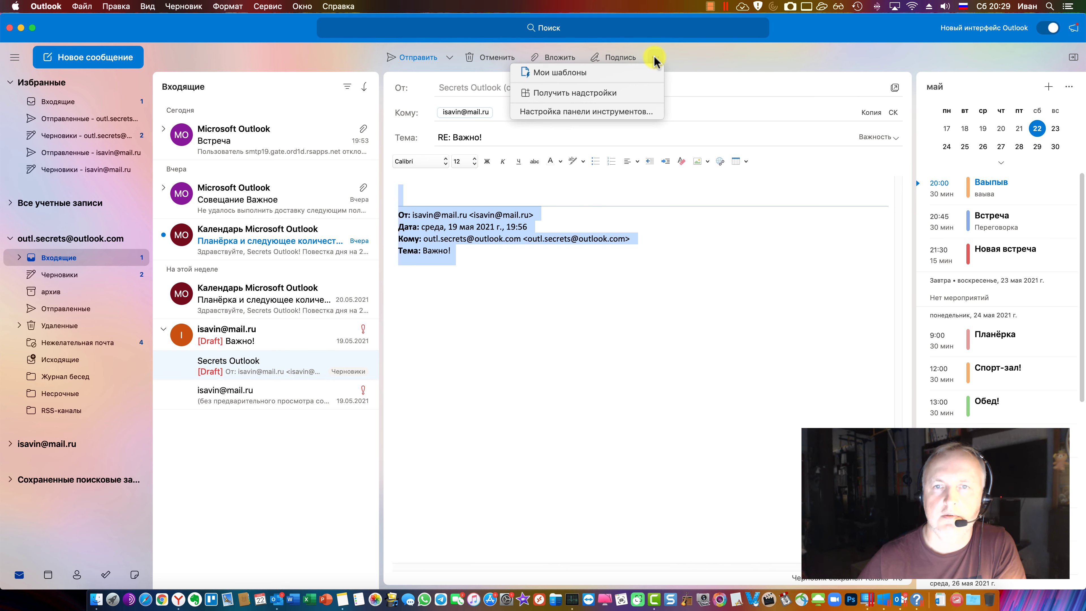
pyautogui.click(558, 57)
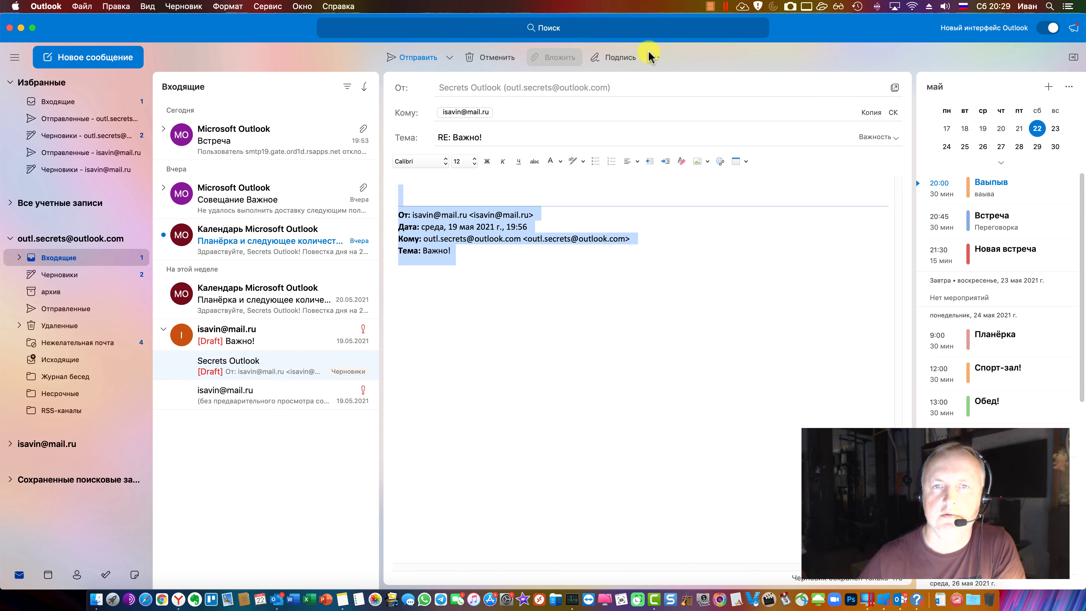
pyautogui.click(684, 283)
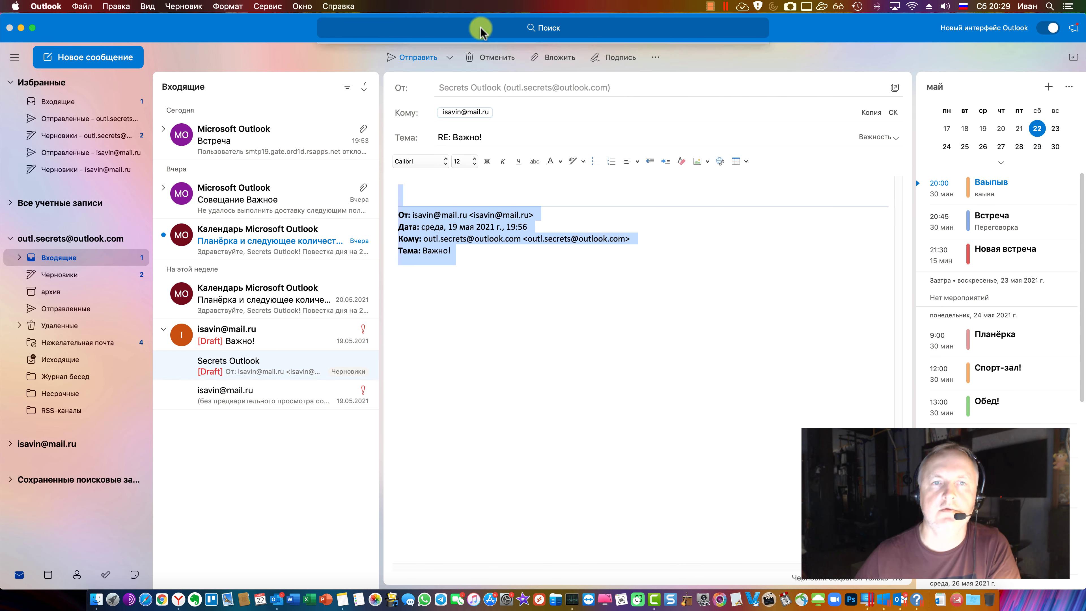
pyautogui.click(449, 58)
pyautogui.click(449, 53)
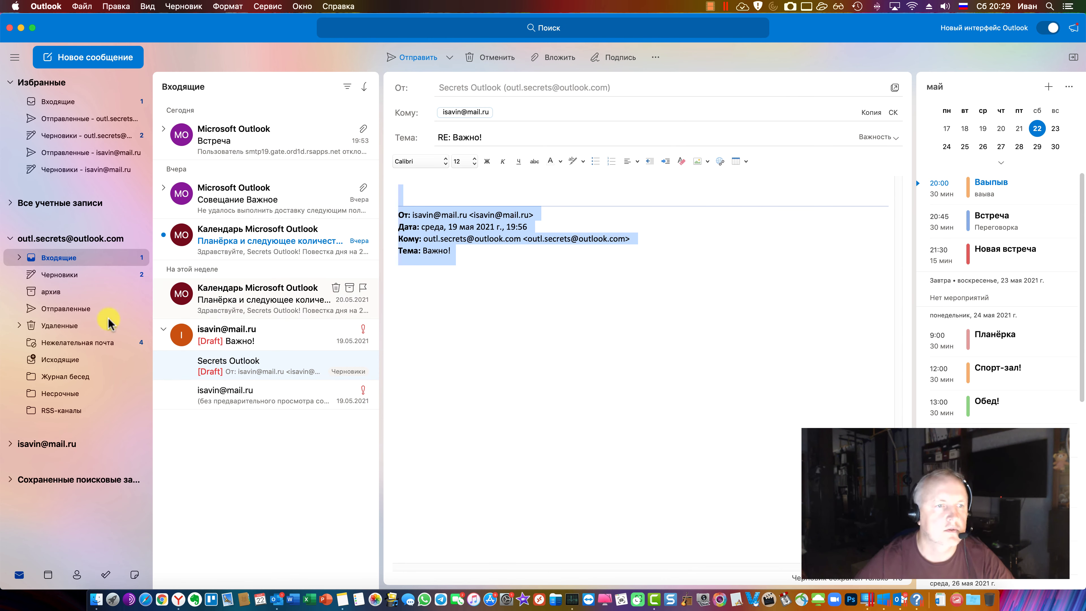
# Look inside the Удаленные and Несрочные folders, then return to the account's Inbox
pyautogui.click(17, 326)
pyautogui.click(19, 326)
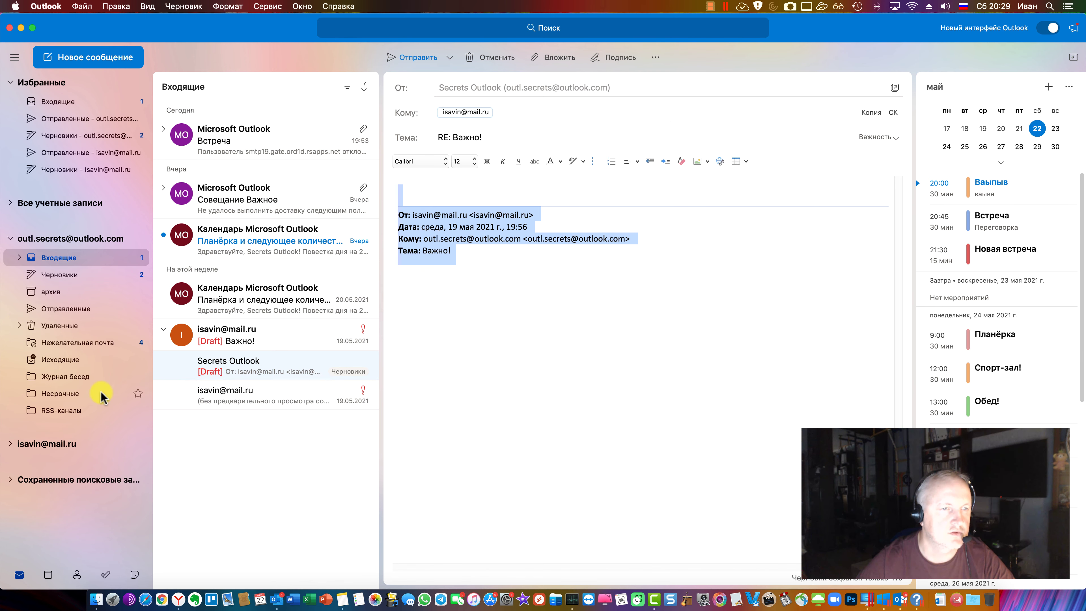
pyautogui.click(73, 363)
pyautogui.click(64, 257)
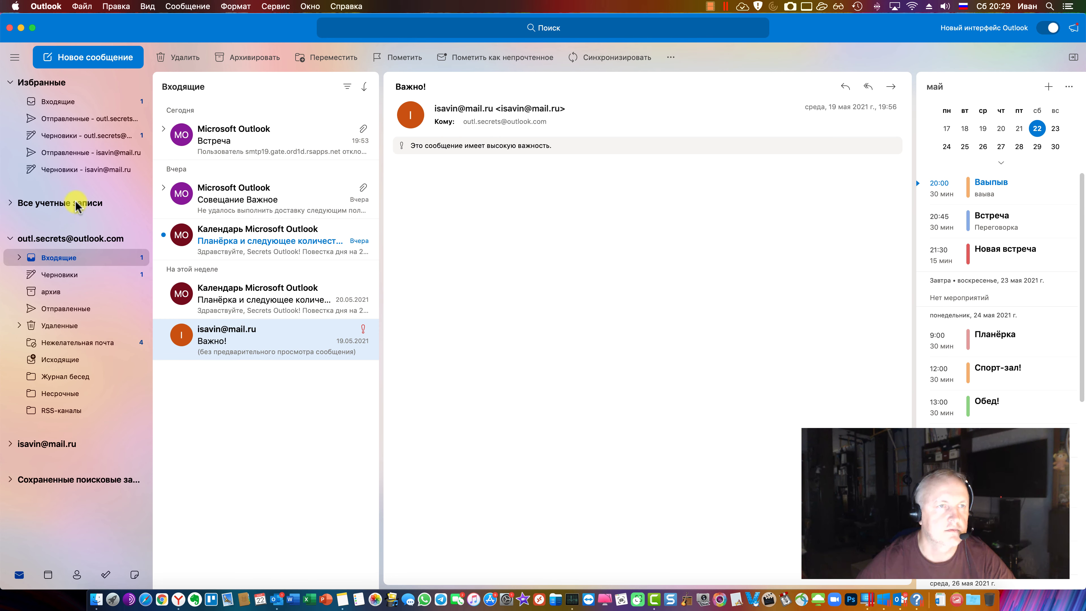
# Expand the saved searches and inspect the Непрочтенные сообщения search options without choosing any
pyautogui.click(105, 480)
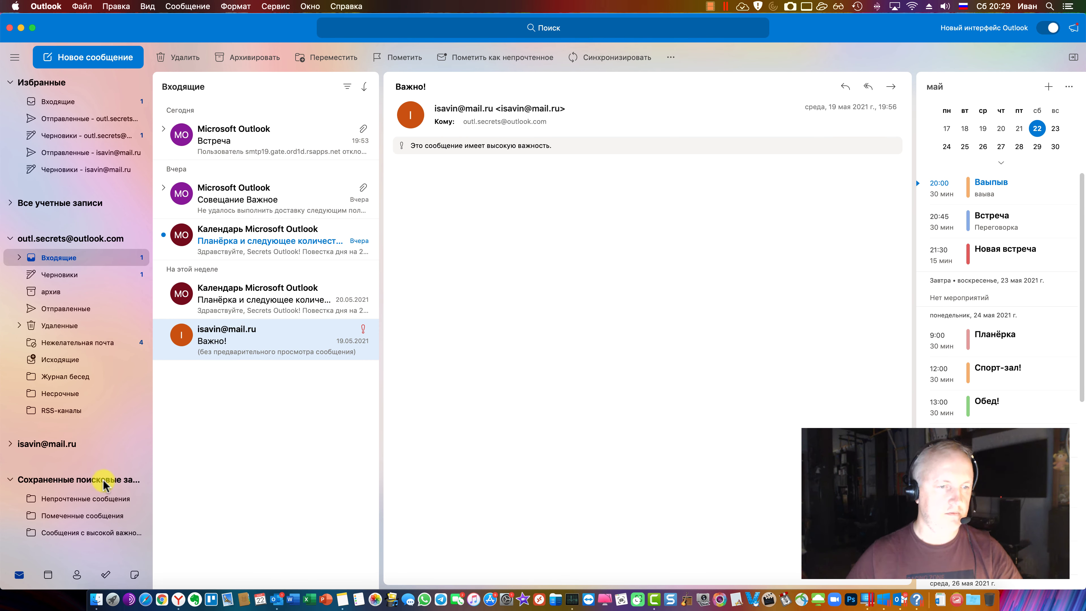
pyautogui.rightClick(98, 500)
pyautogui.click(48, 552)
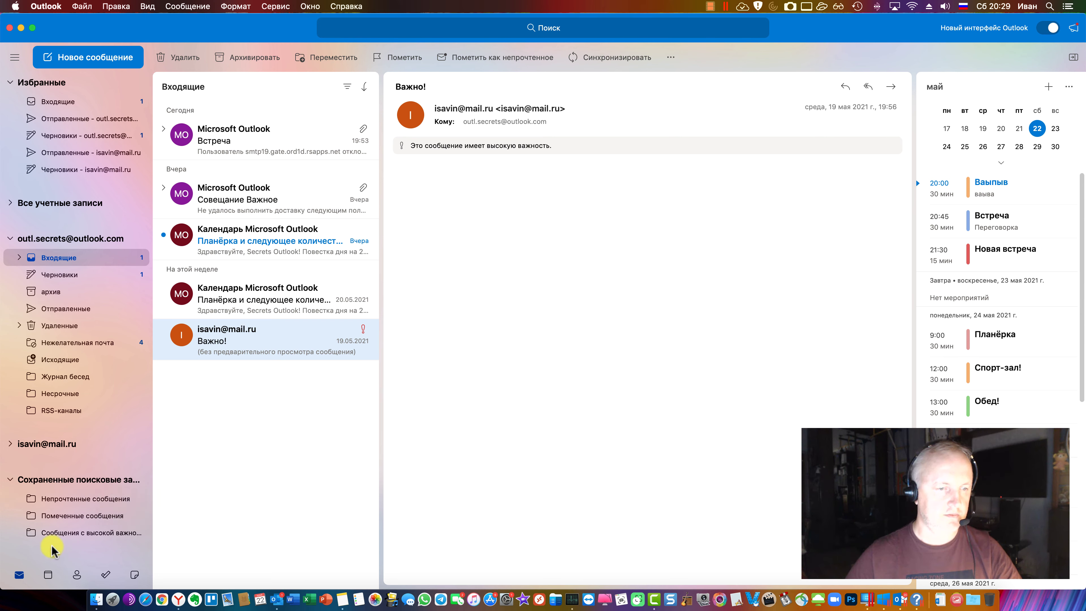
# Look at the calendar week view, then the Контакты folder and a contact's available actions
pyautogui.click(48, 576)
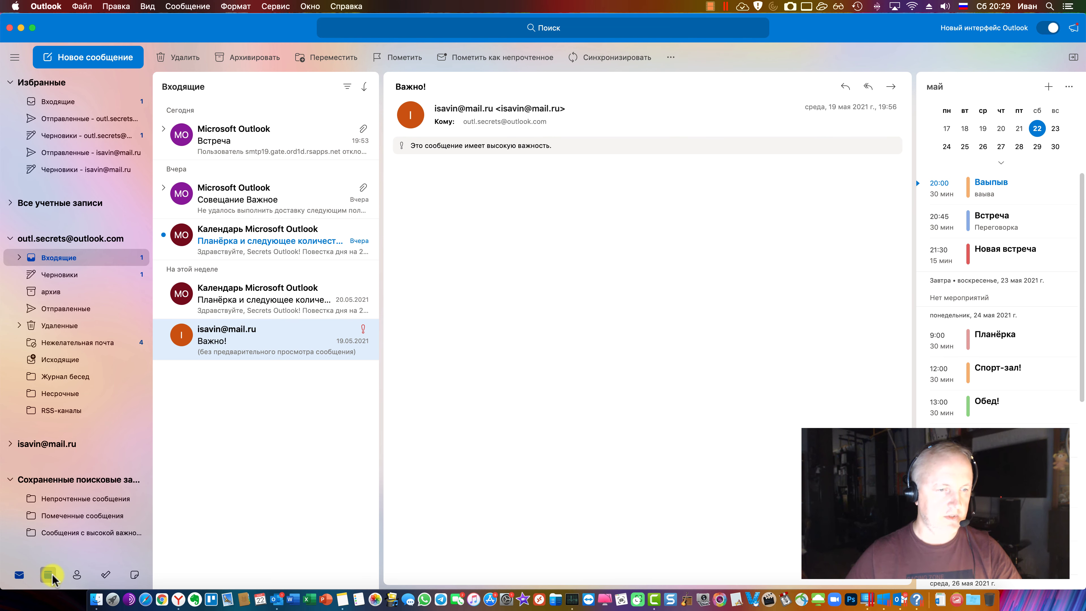
pyautogui.click(88, 573)
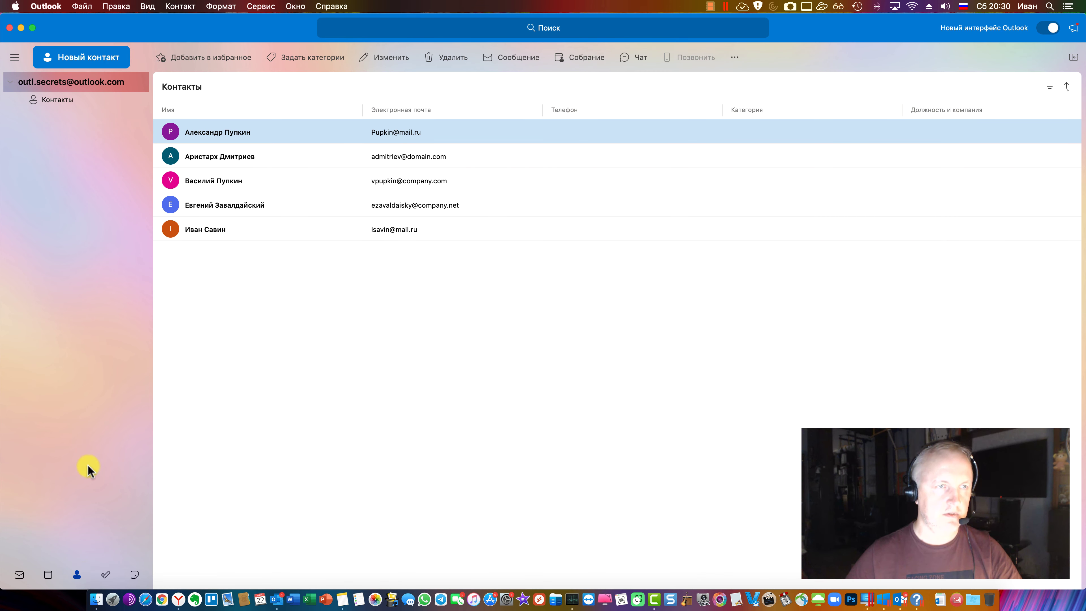
pyautogui.click(69, 105)
pyautogui.rightClick(227, 304)
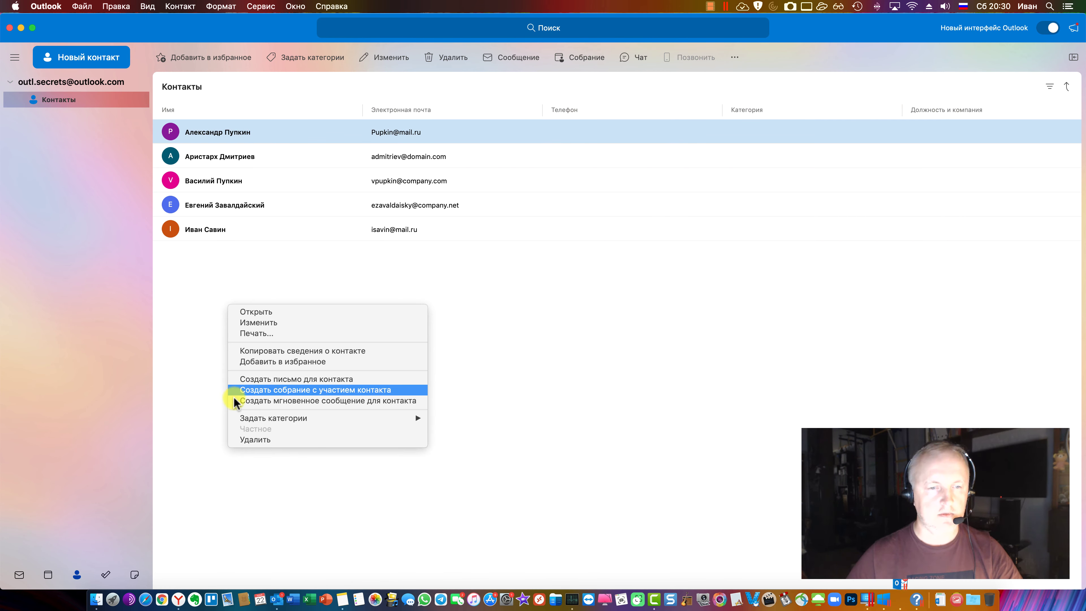
pyautogui.click(176, 305)
# Browse the new-item choices and the contact menu commands, then close them without choosing
pyautogui.click(109, 42)
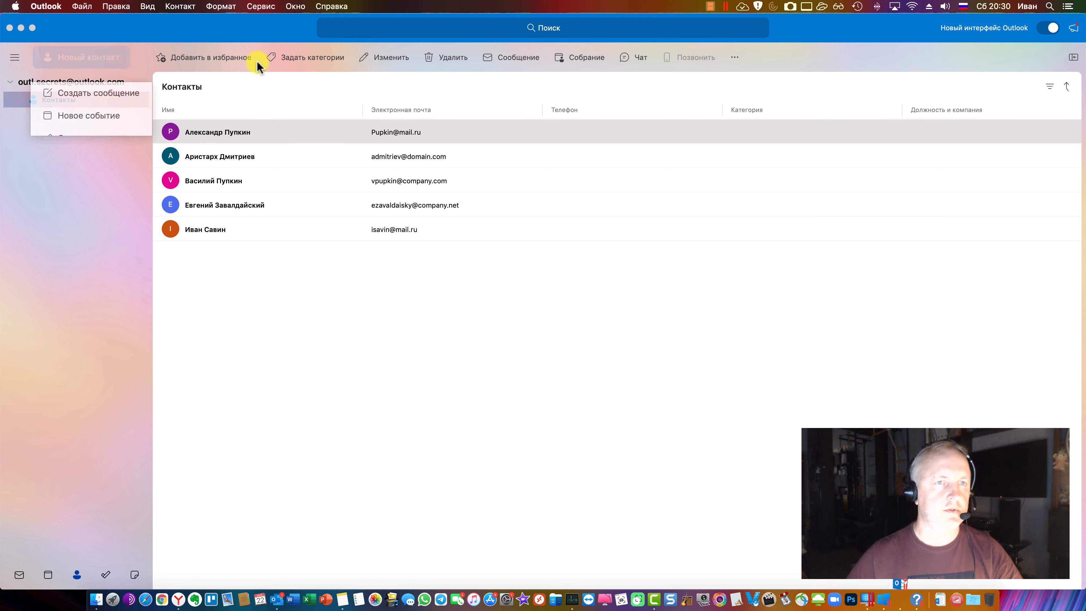
pyautogui.click(179, 6)
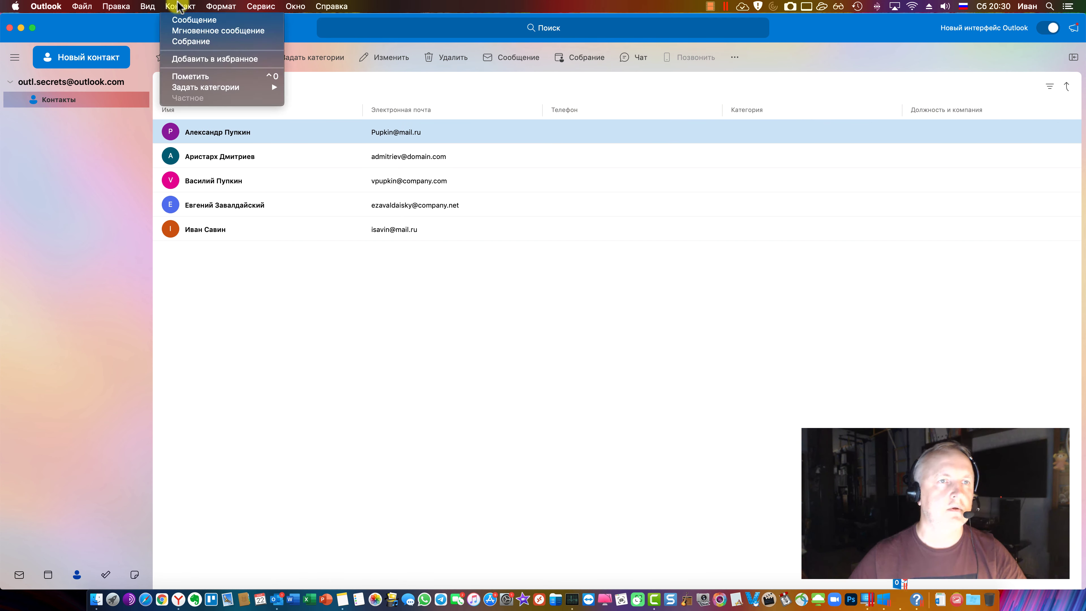
pyautogui.moveTo(81, 6)
pyautogui.moveTo(107, 21)
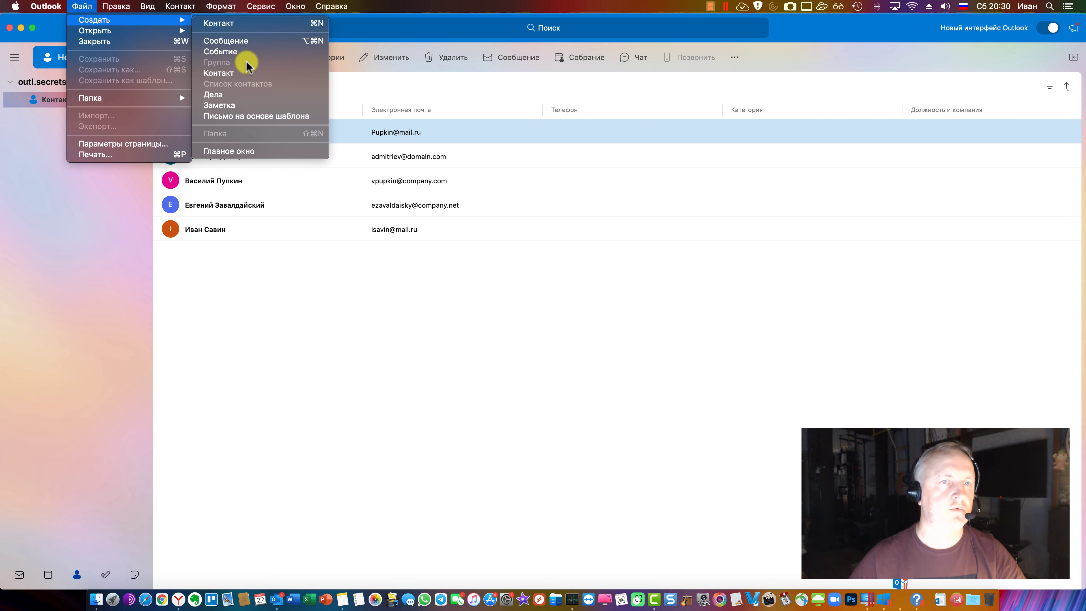
pyautogui.click(124, 367)
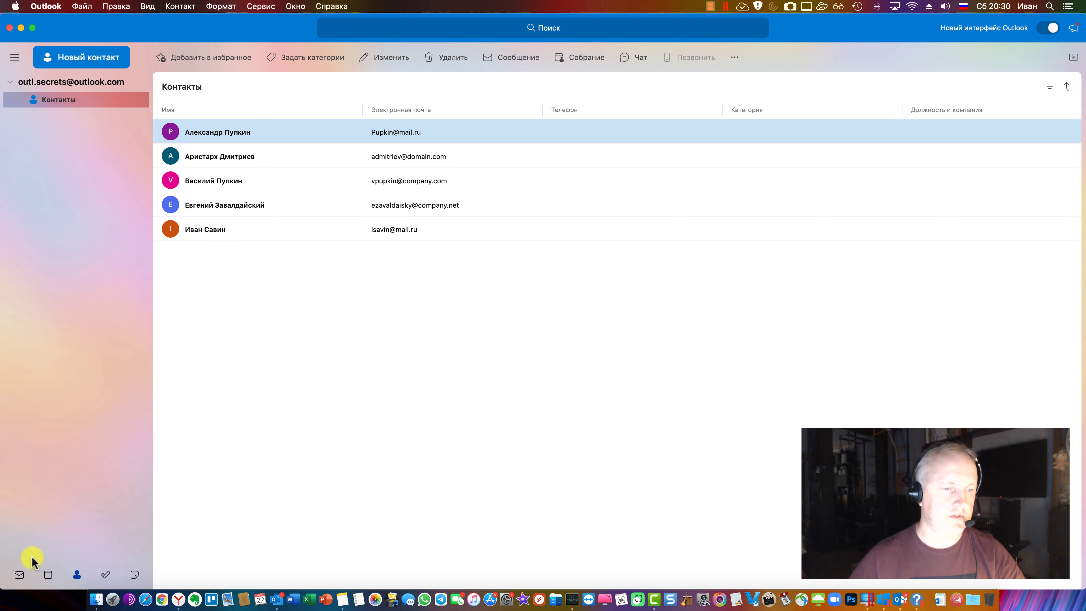
# Dismiss the Microsoft To Do prompt, open Notes on the web, then close that browser tab
pyautogui.click(106, 575)
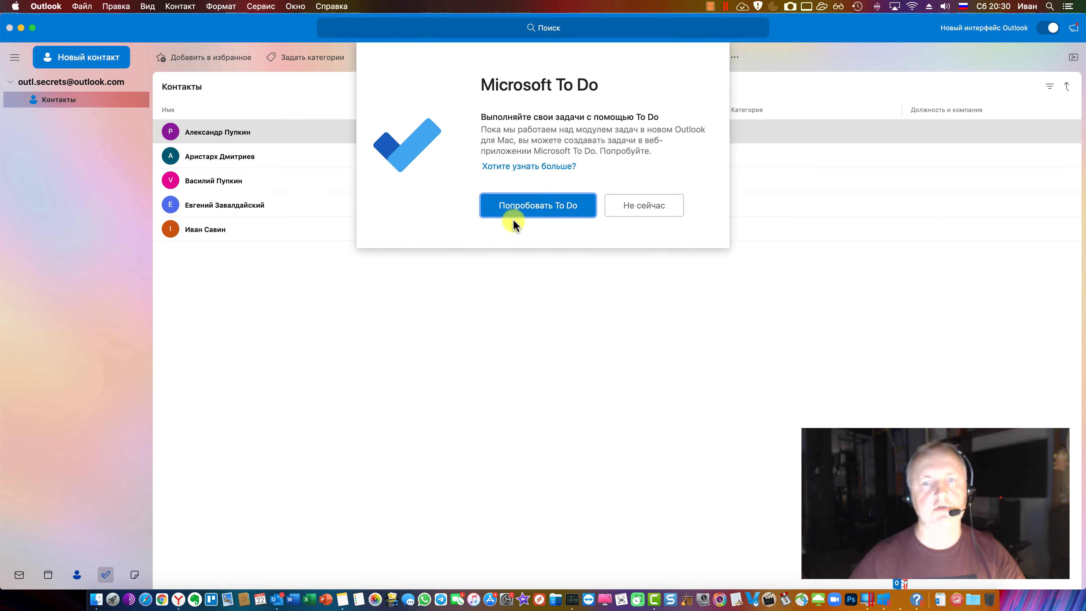
pyautogui.click(644, 208)
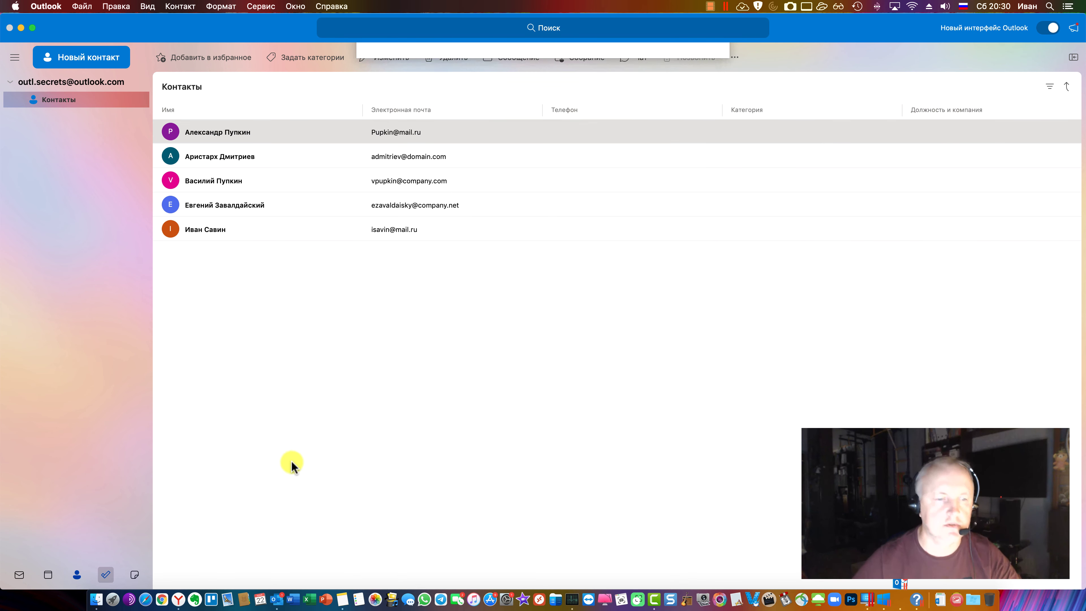
pyautogui.click(135, 576)
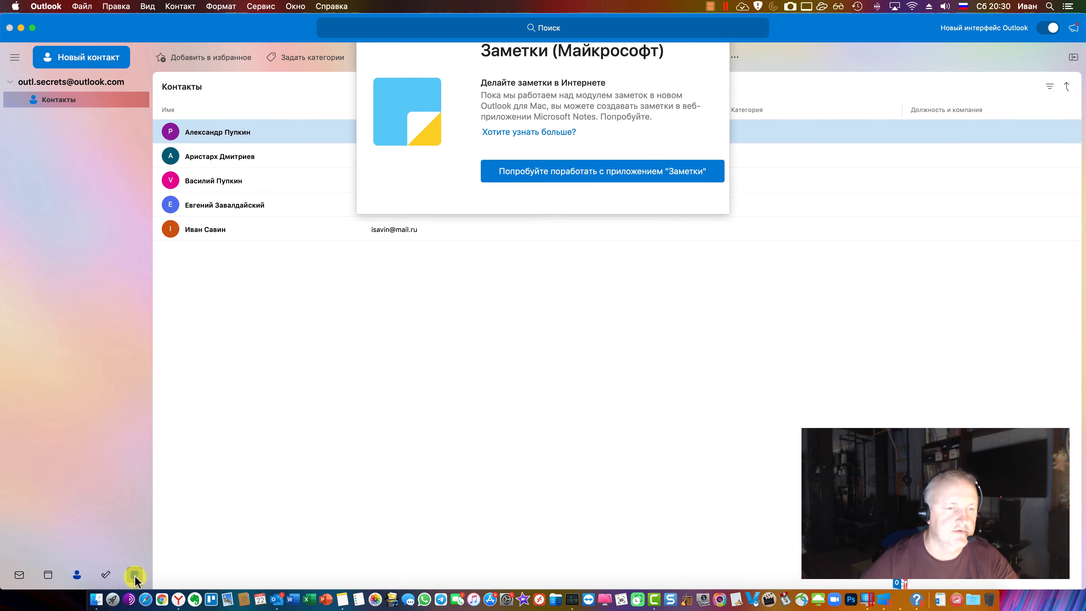
pyautogui.press('Return')
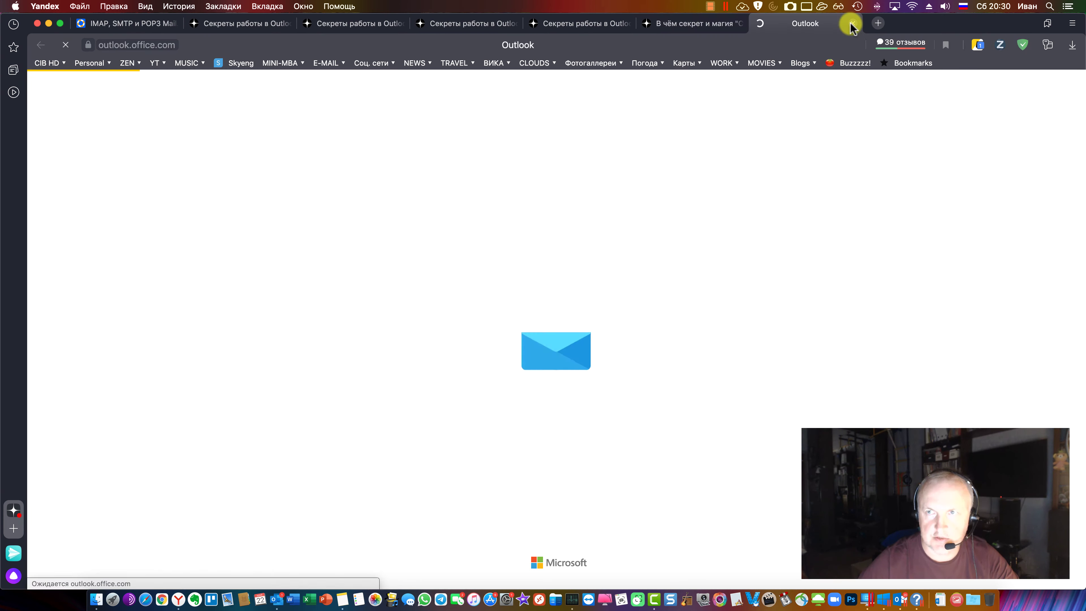
pyautogui.press('super+w')
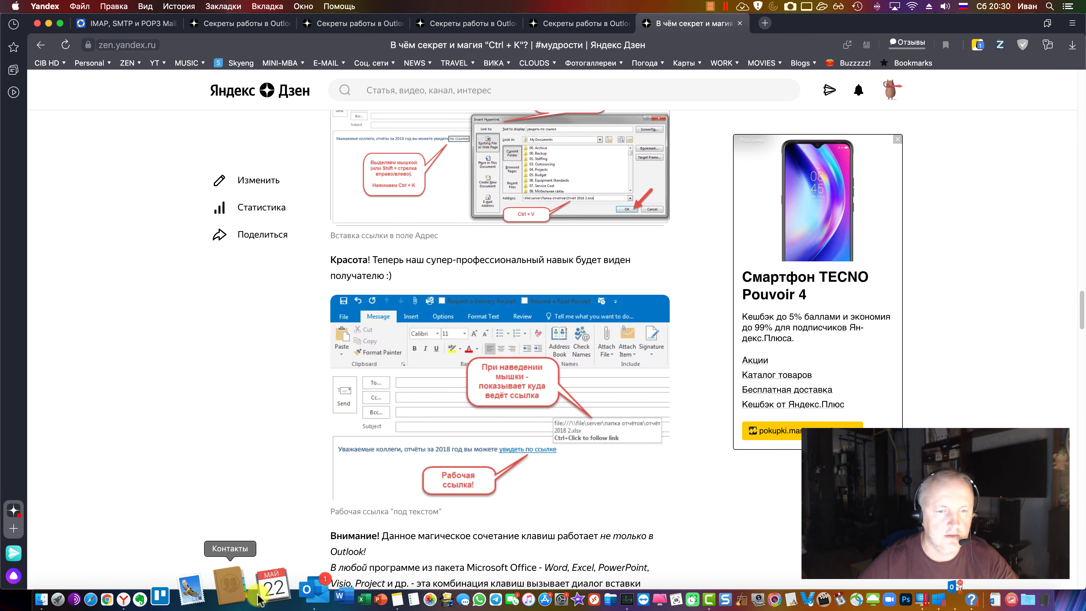
pyautogui.click(277, 600)
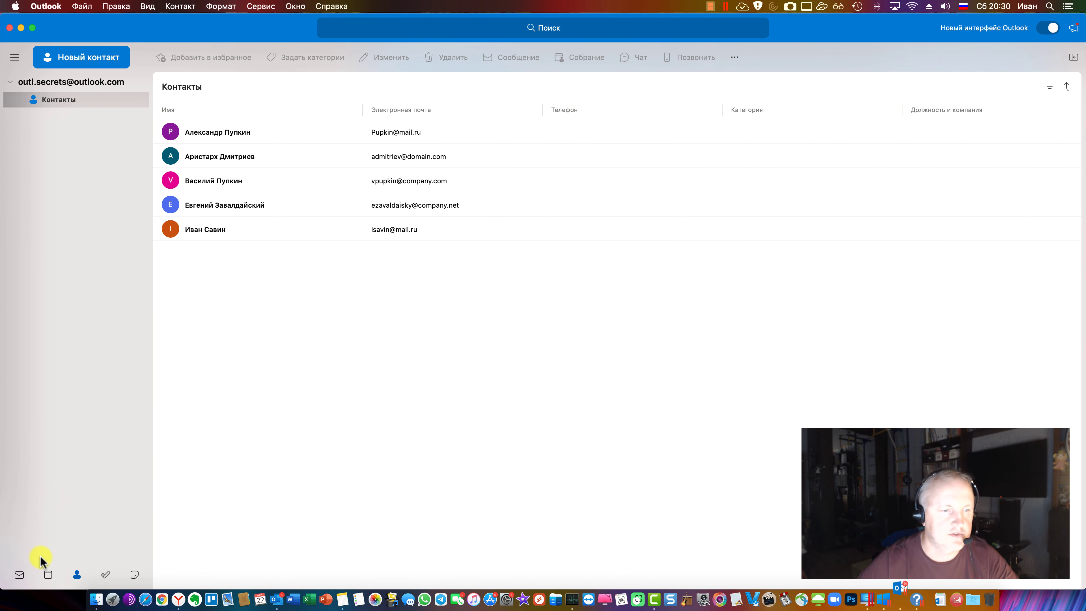
# From Mail, turn off the Новый интерфейс Outlook toggle and confirm Вернуться к классическому представлению
pyautogui.click(18, 574)
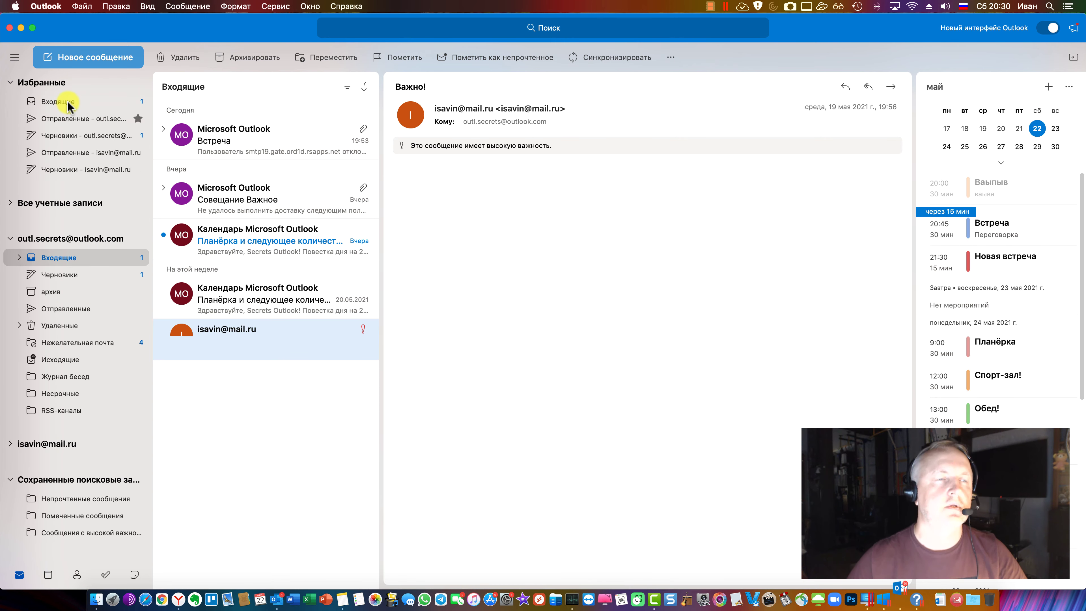
pyautogui.click(188, 7)
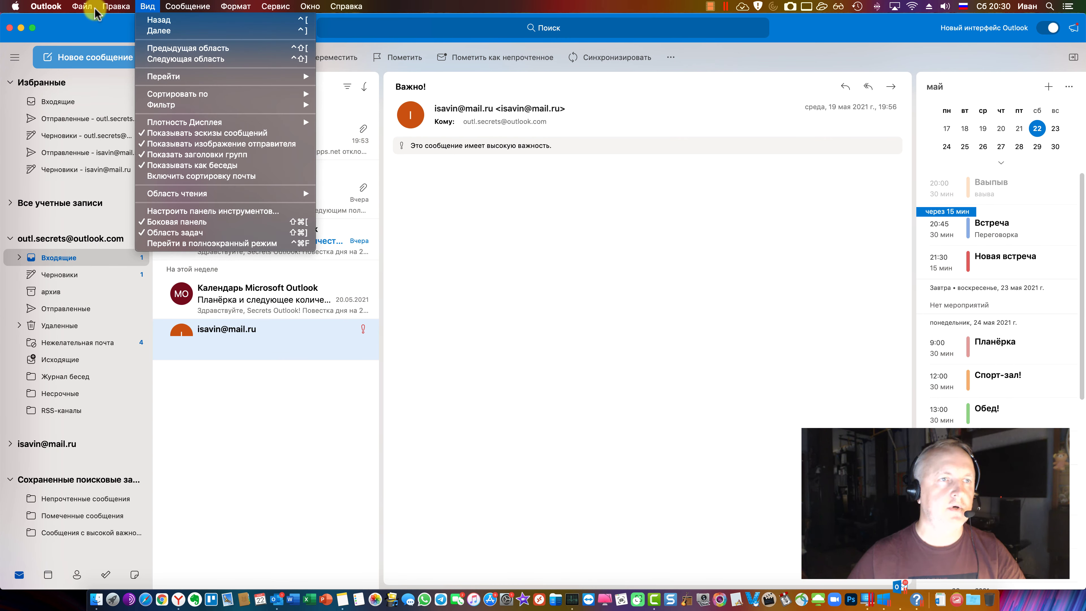
pyautogui.moveTo(116, 6)
pyautogui.click(496, 272)
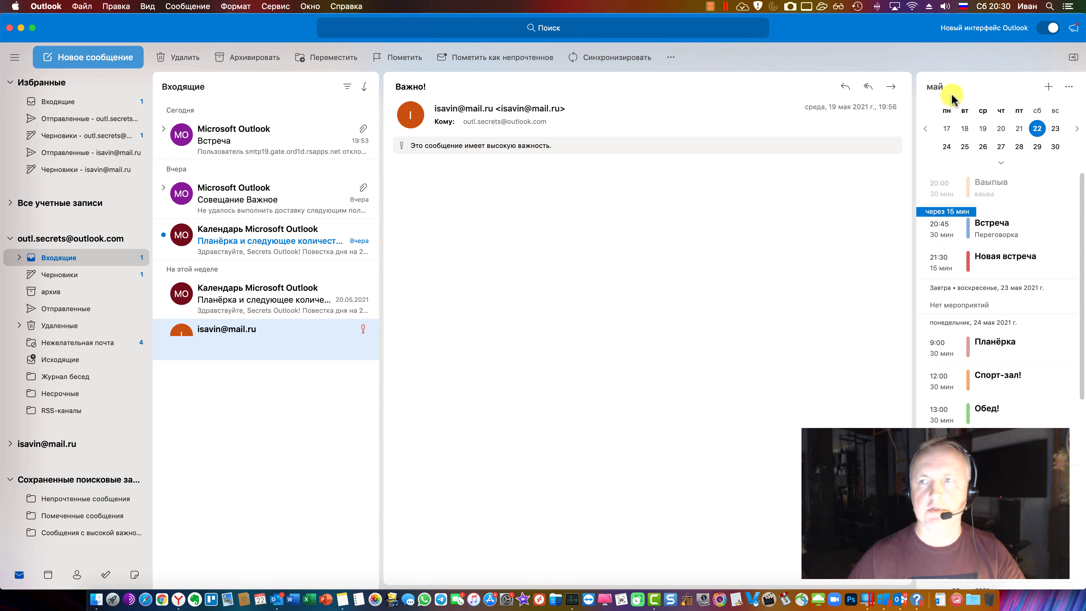
pyautogui.click(1048, 28)
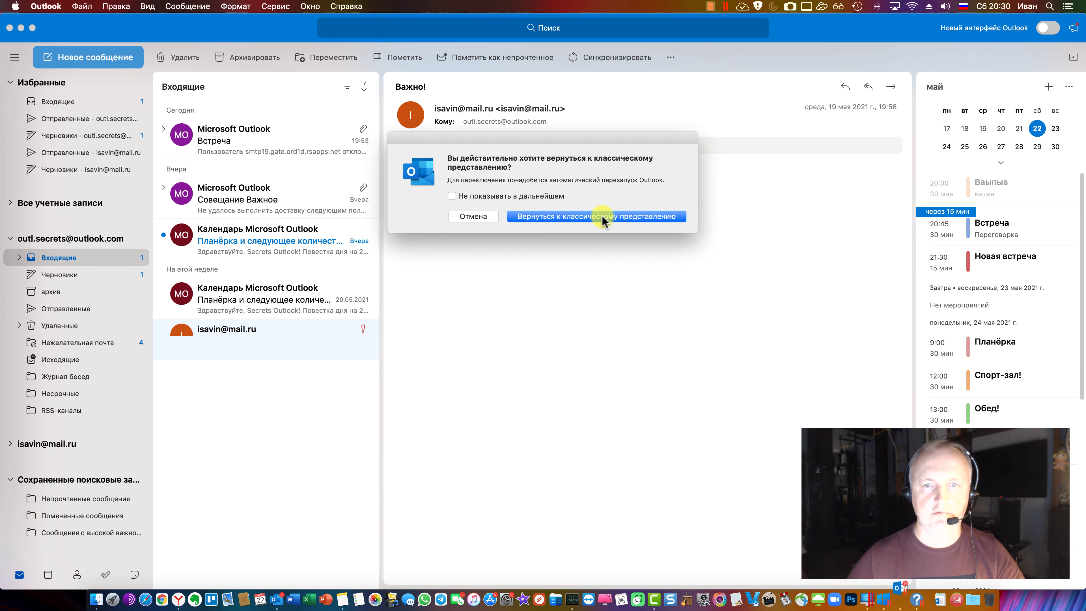
pyautogui.click(581, 216)
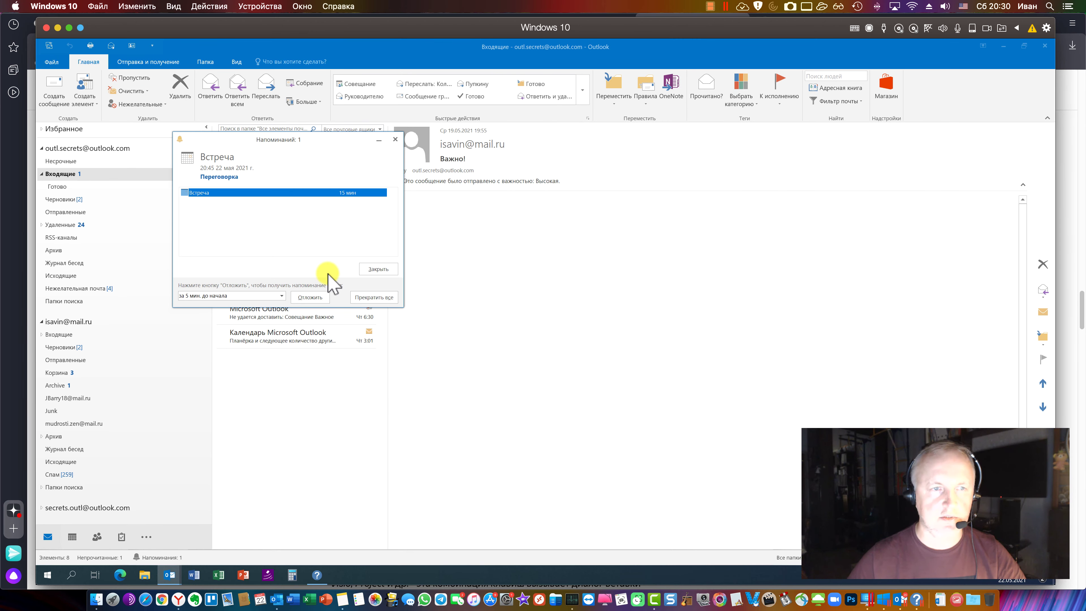
# Dismiss the Встреча reminder, close the meeting choosing Нет on save, and close Outlook help
pyautogui.click(371, 298)
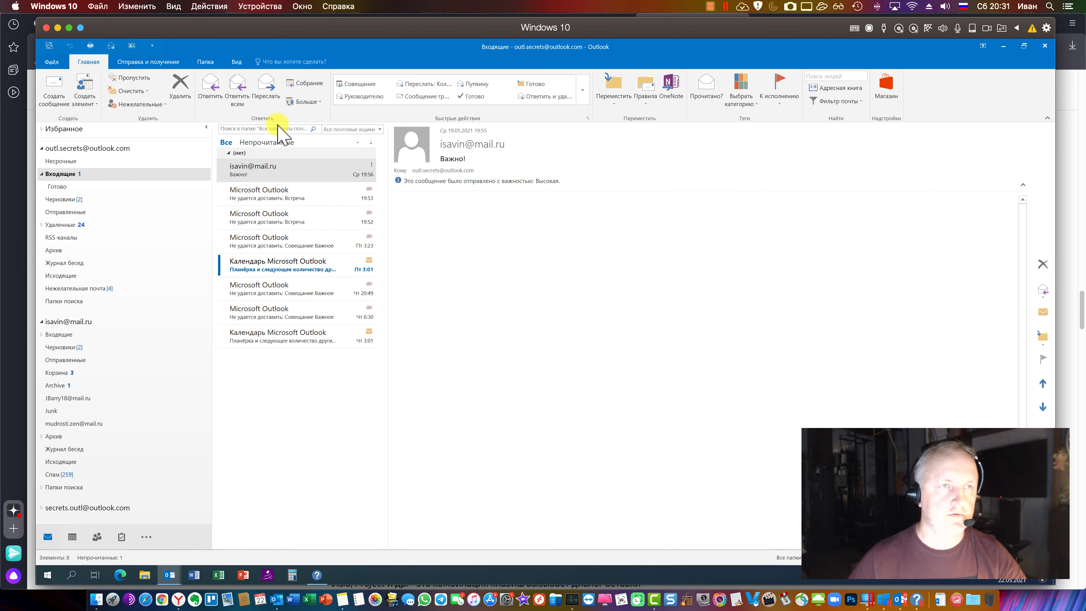
pyautogui.press('Escape')
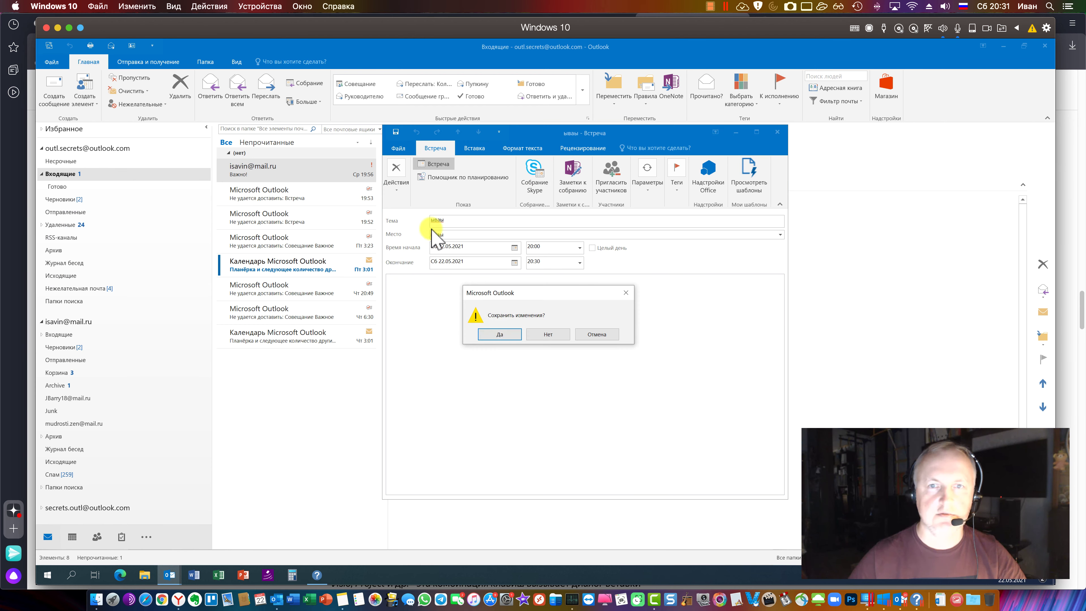
pyautogui.click(548, 333)
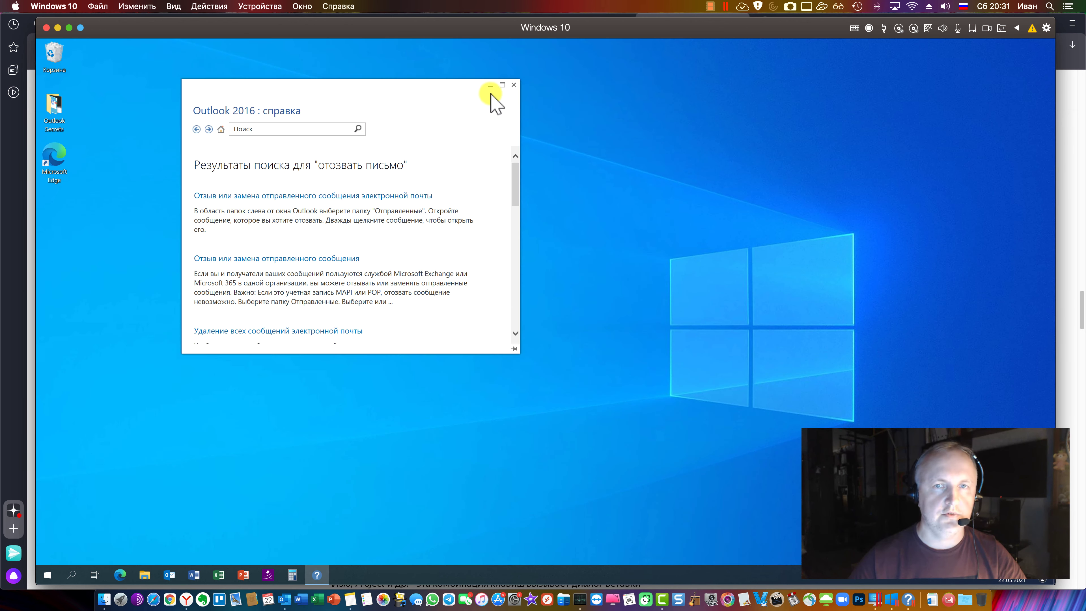
pyautogui.click(512, 84)
pyautogui.click(31, 168)
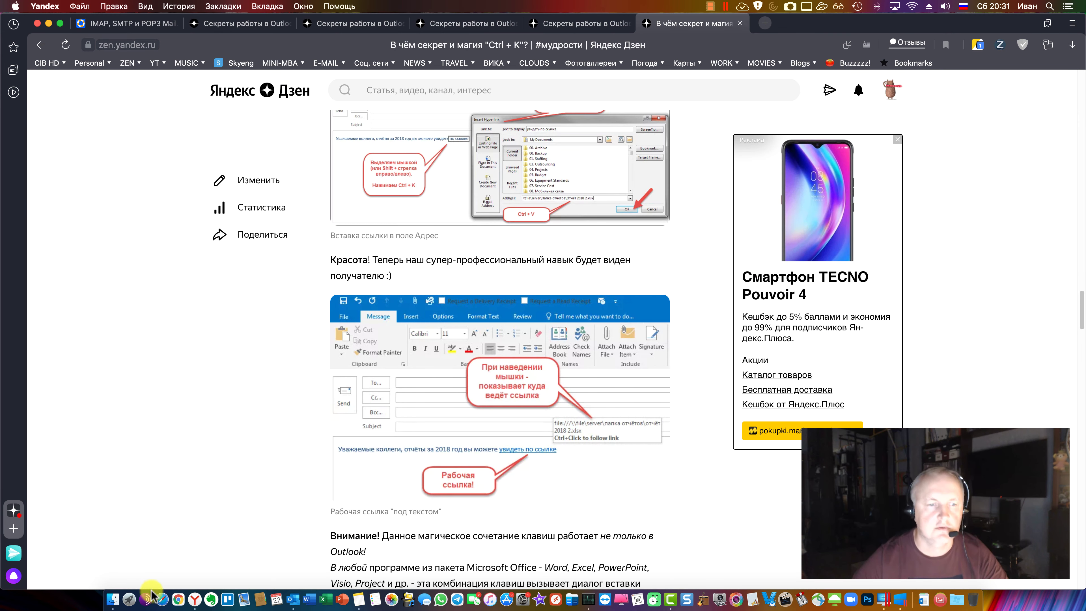
# Relaunch Outlook, go back to the Секреты работы в Outlook article list, then bring Outlook forward
pyautogui.click(284, 586)
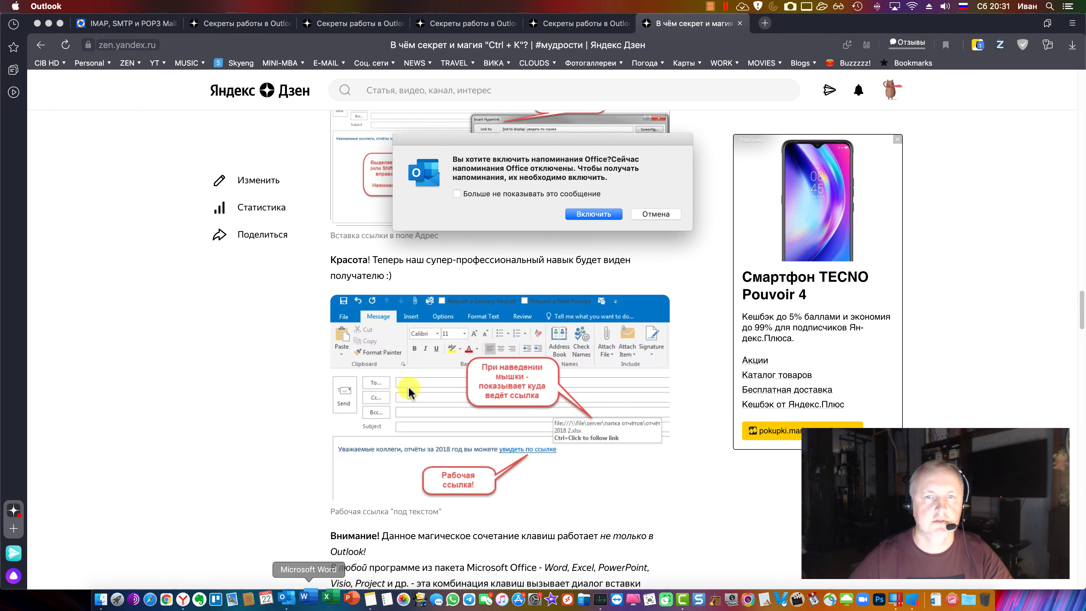
pyautogui.press('super+Tab')
pyautogui.click(37, 45)
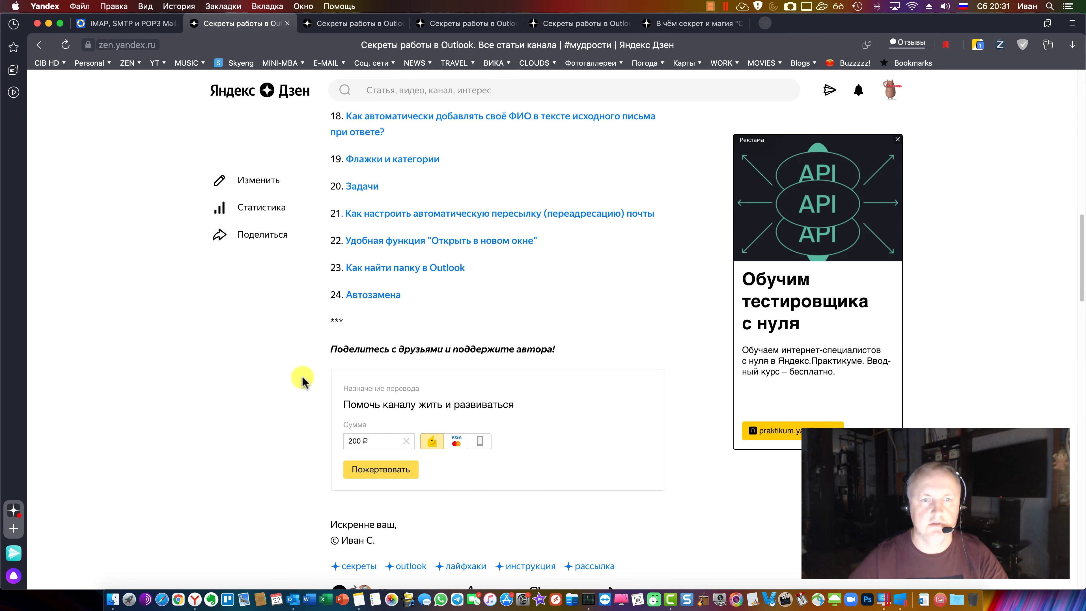
pyautogui.scroll(10, 310, 396)
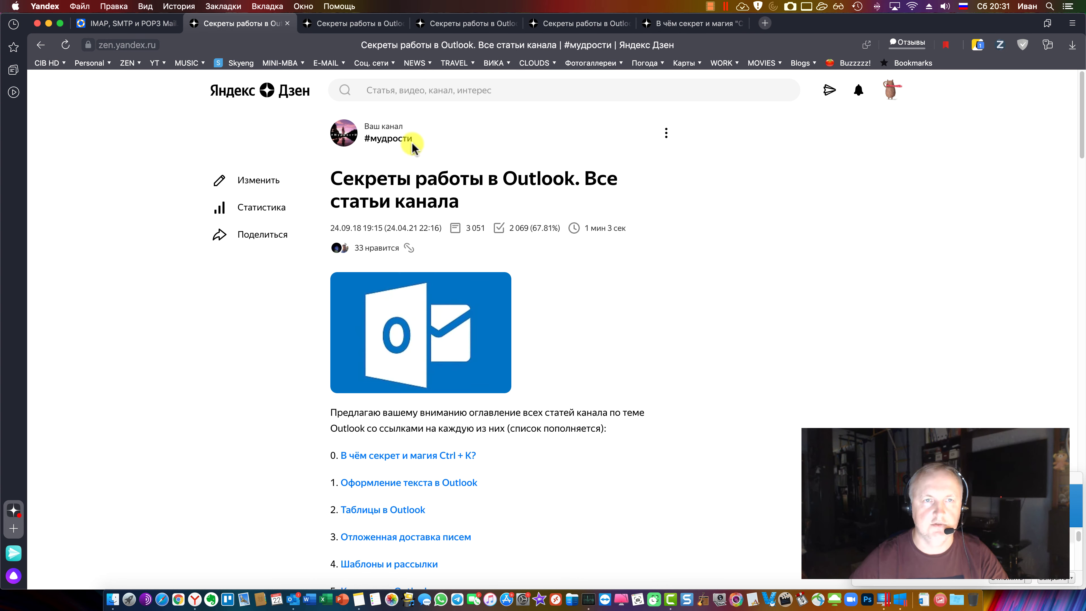
pyautogui.scroll(-1, 541, 395)
pyautogui.scroll(-8, 546, 405)
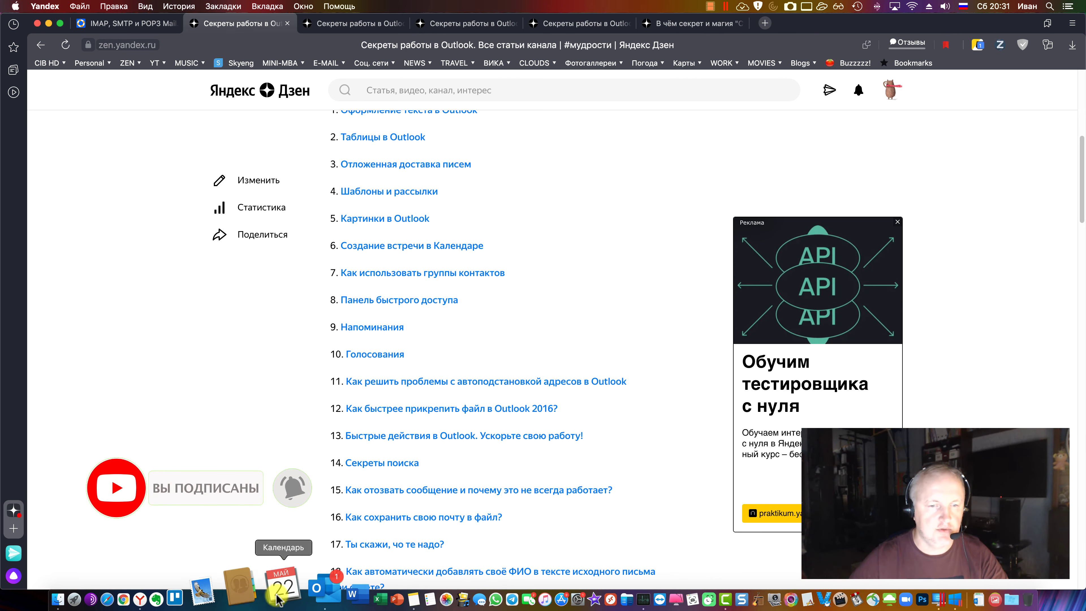
pyautogui.click(295, 577)
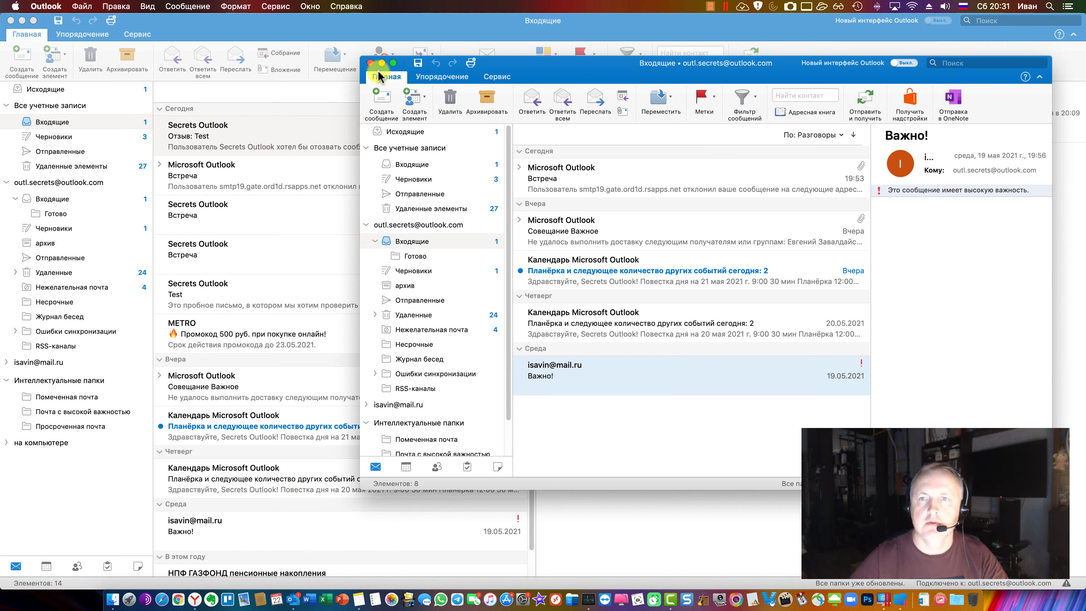
# Close the extra Outlook window and choose Outlook > Отключить напоминания to turn reminders off
pyautogui.click(370, 63)
pyautogui.click(45, 6)
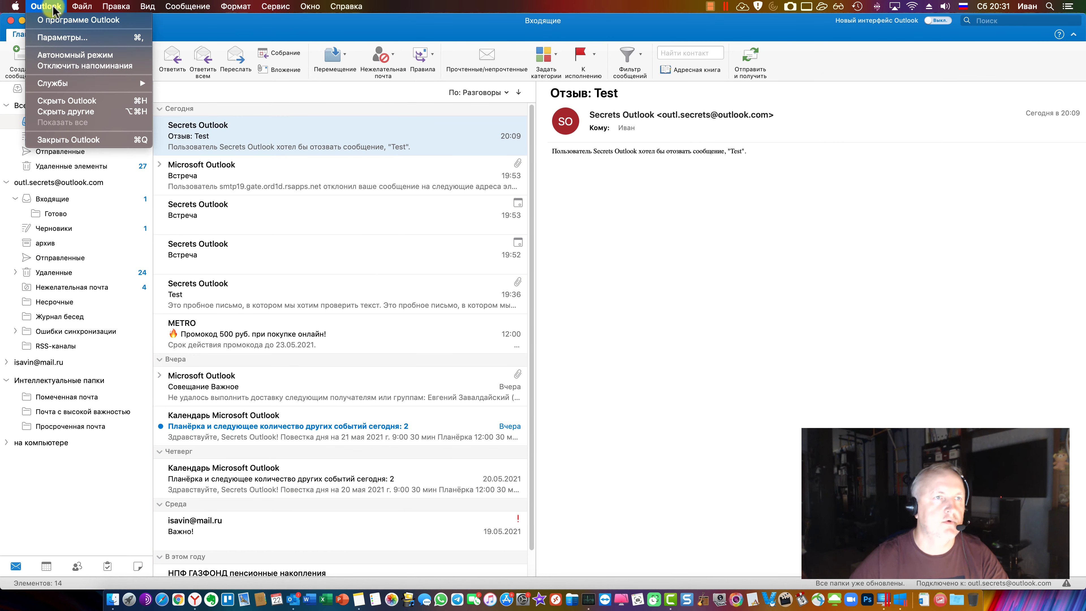
pyautogui.click(86, 67)
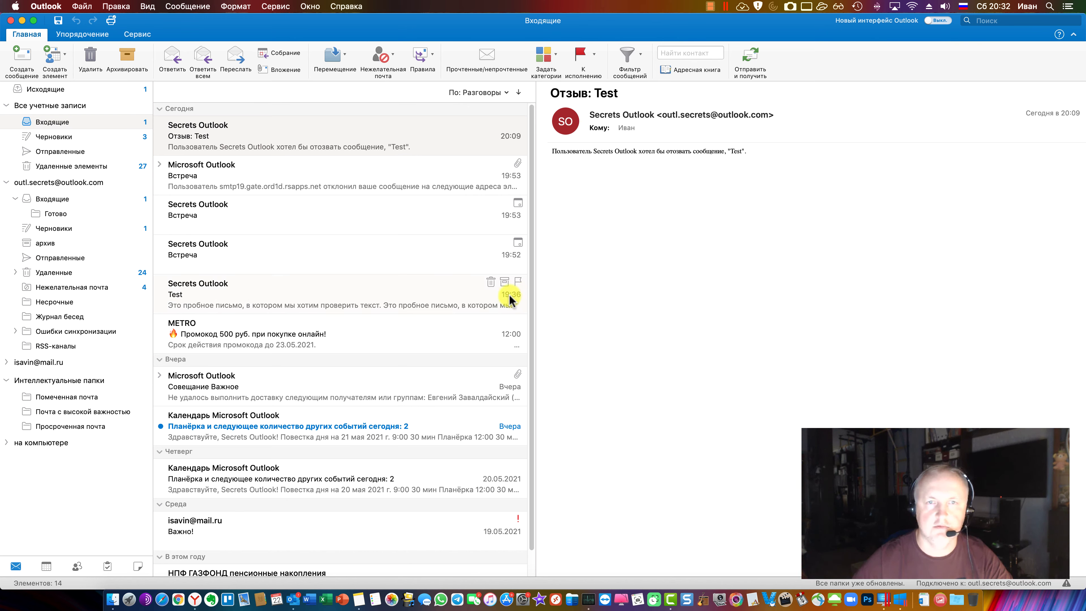
# Return to the classic Inbox, select the Отзыв: Test message and check the Нежелательная почта menu
pyautogui.click(195, 599)
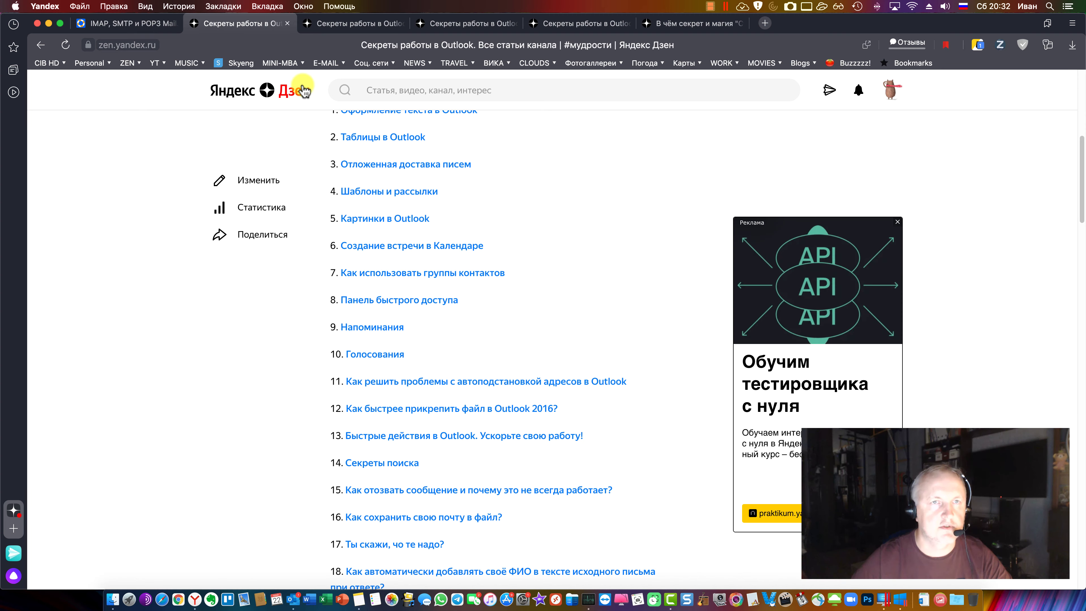
pyautogui.click(900, 599)
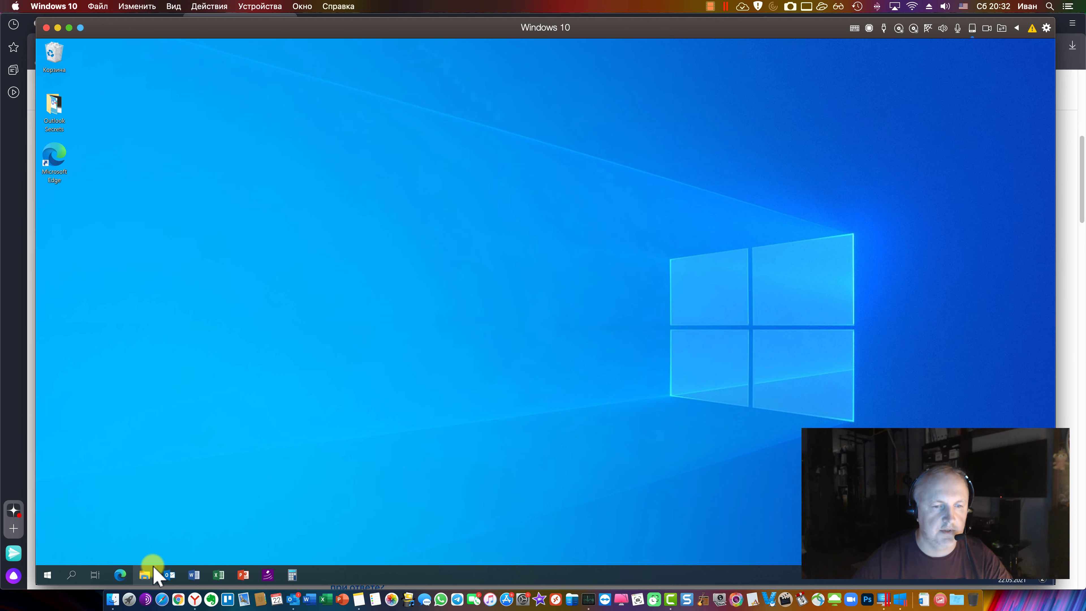
pyautogui.press('super+Tab')
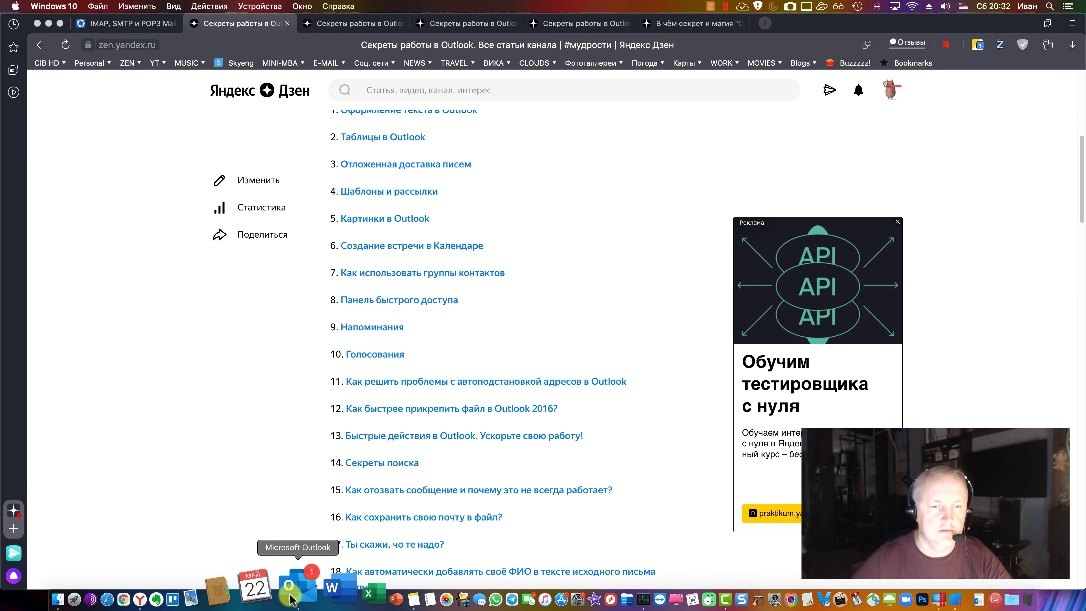
pyautogui.click(294, 594)
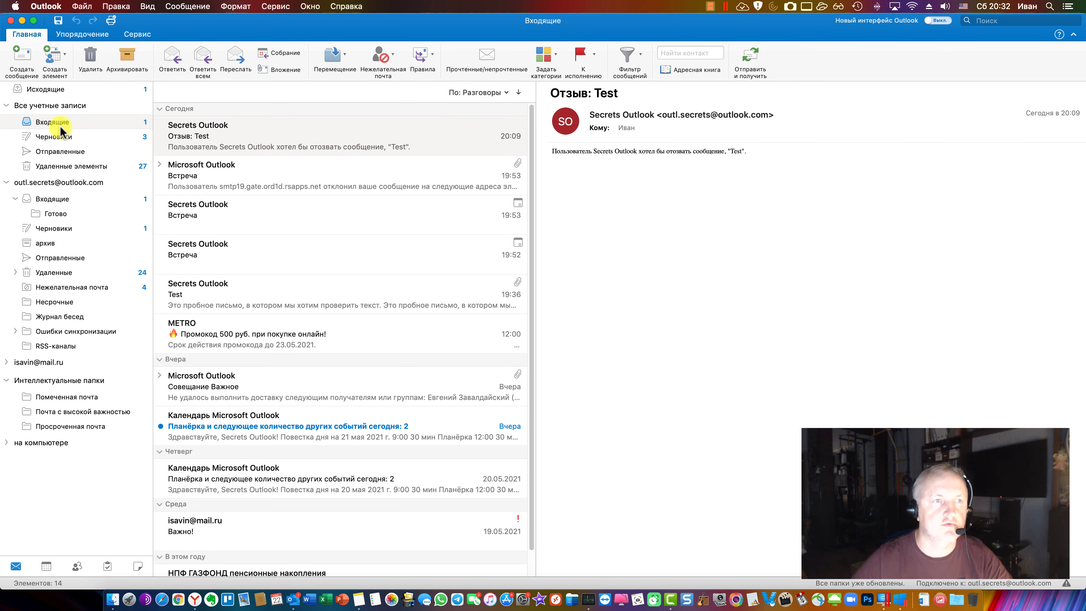
pyautogui.click(284, 135)
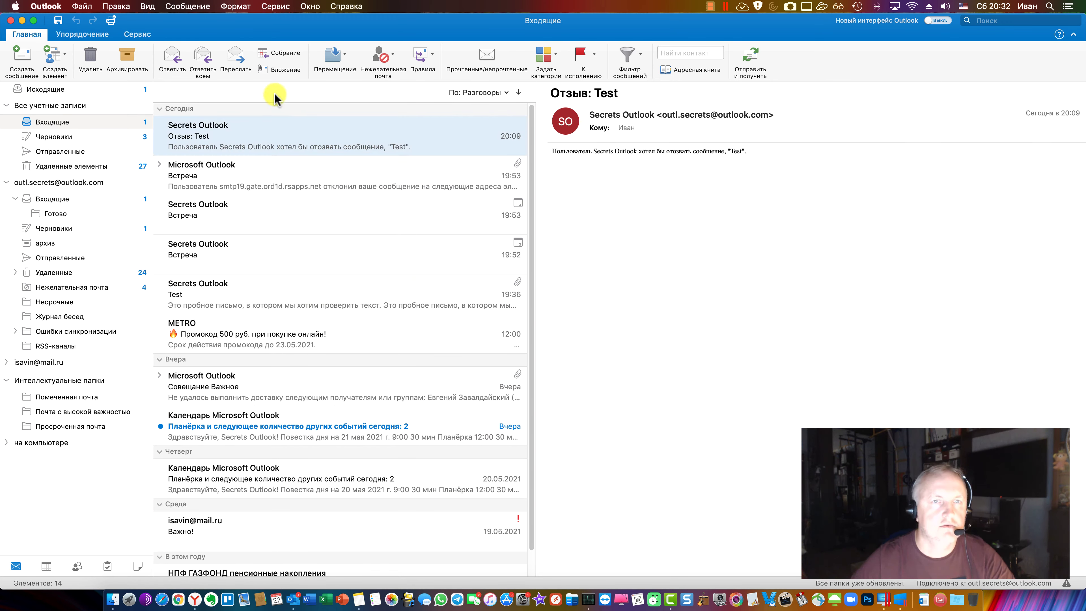
pyautogui.click(393, 56)
pyautogui.click(393, 56)
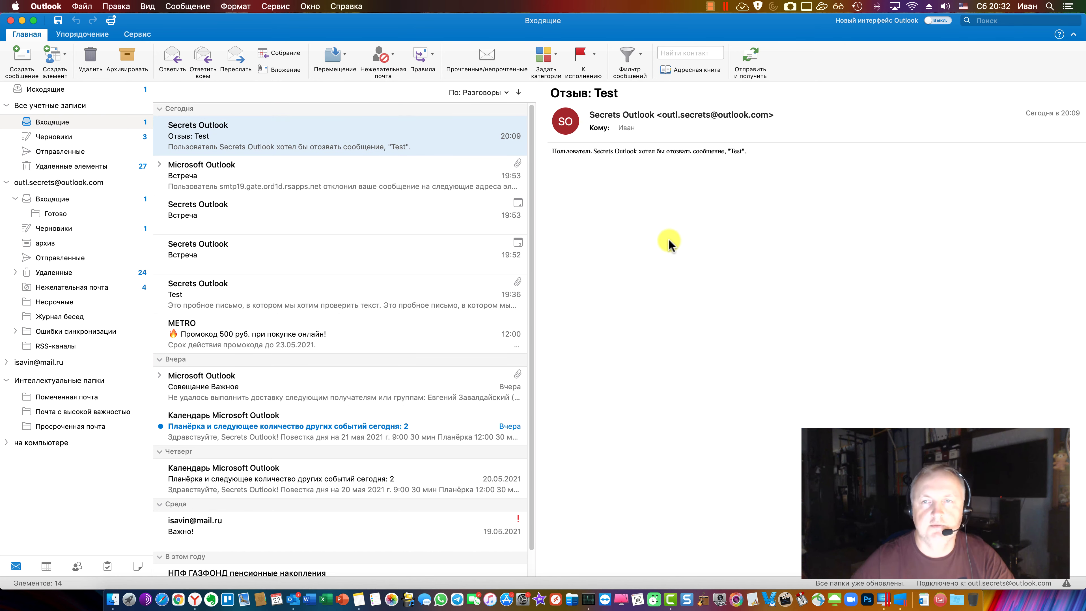